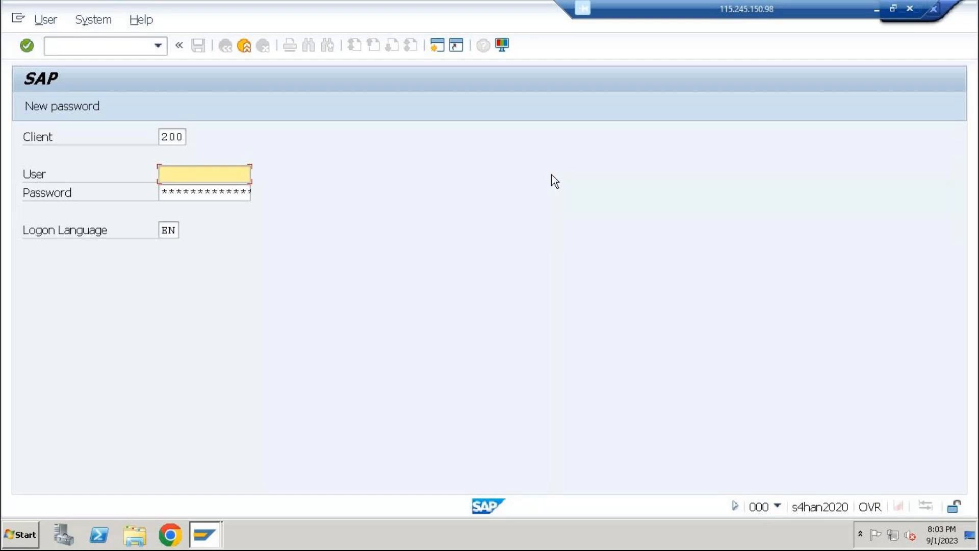
Log on to client 200 as user best with the account password
text(best)
key(Tab)
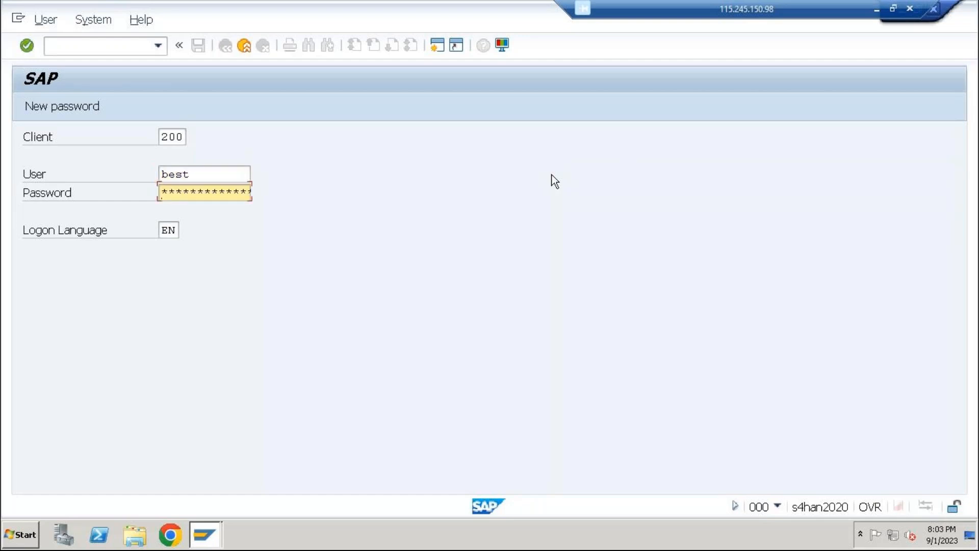
text(*********)
key(Return)
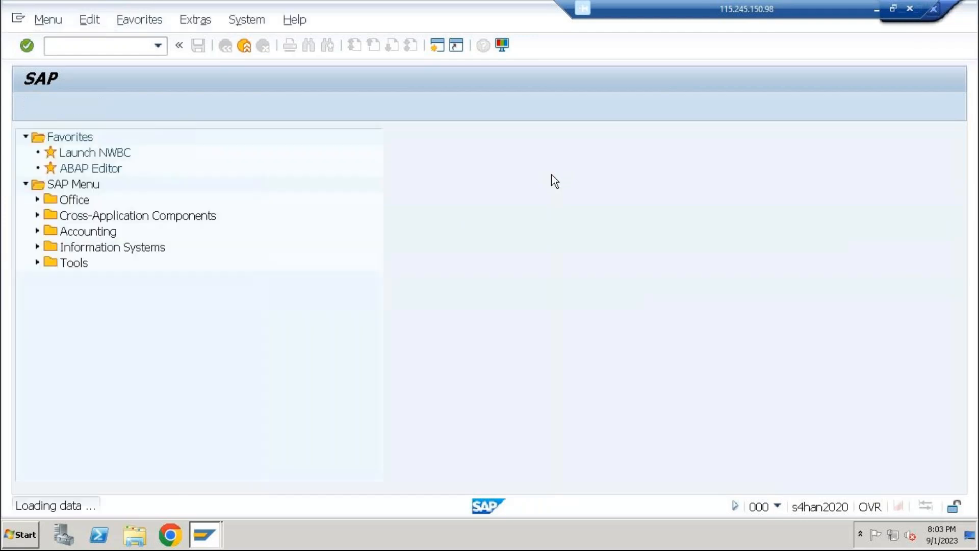
Launch NWBC with transaction nwbc, cut the launcher page's address from Internet Explorer, and close that browser window
text(nwbc)
key(Return)
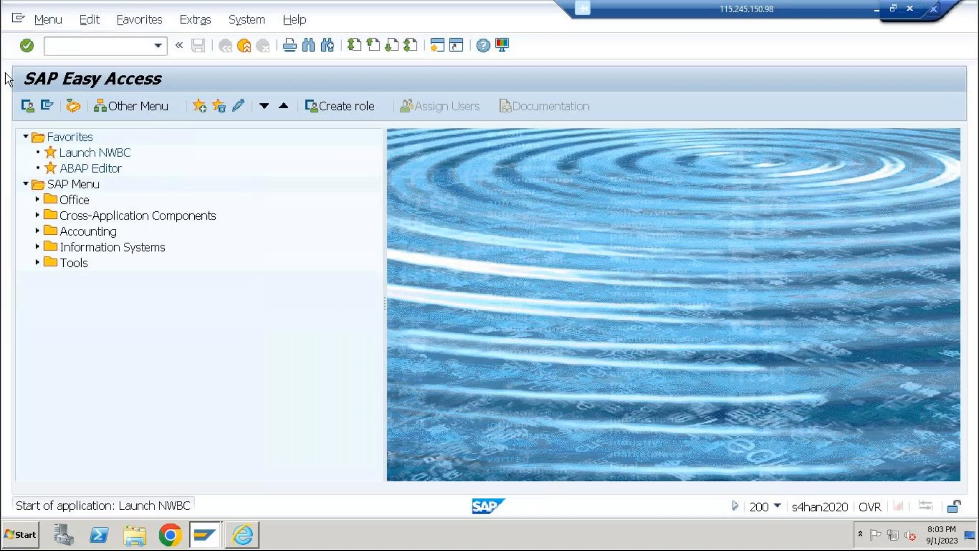
right_click(155, 110)
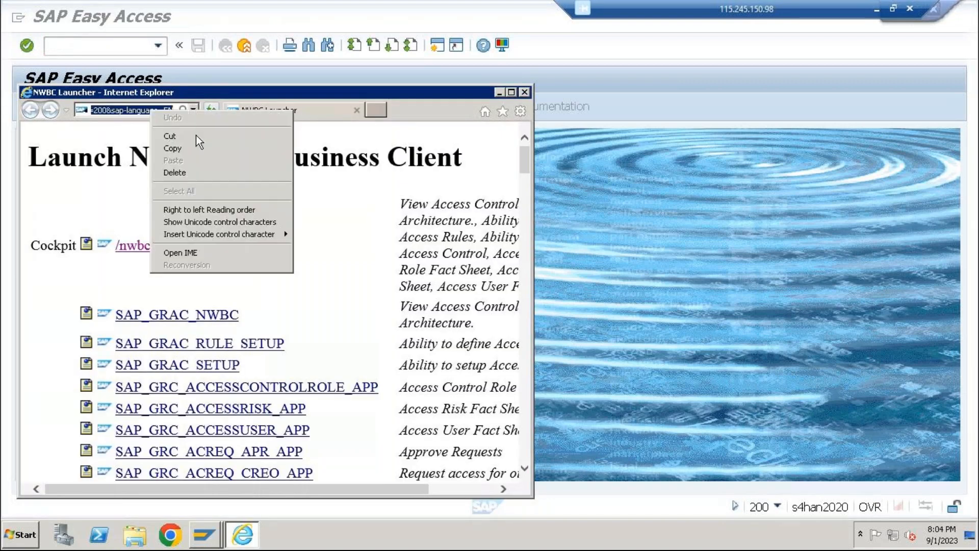
click(195, 136)
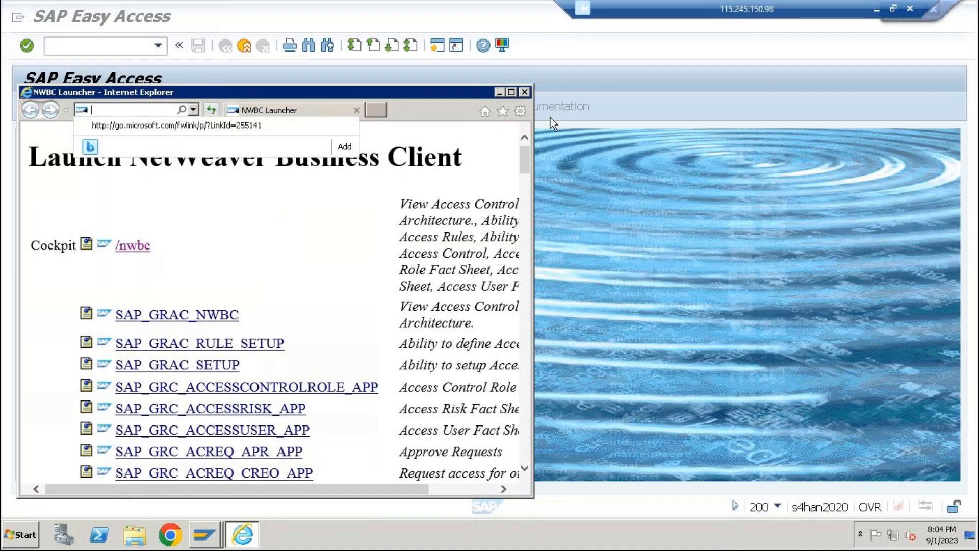
click(525, 94)
Switch to Chrome and open the copied NWBC launcher address
click(170, 535)
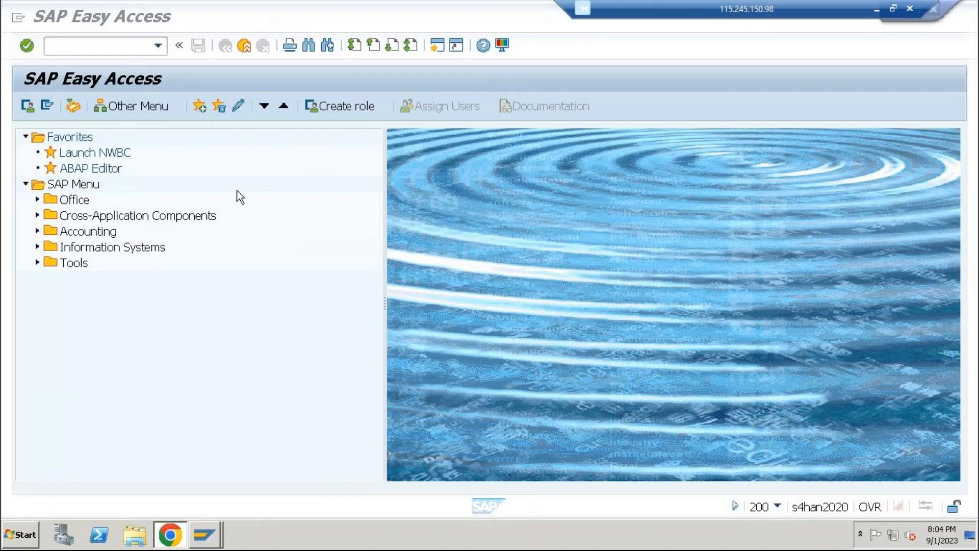
key(ctrl+v)
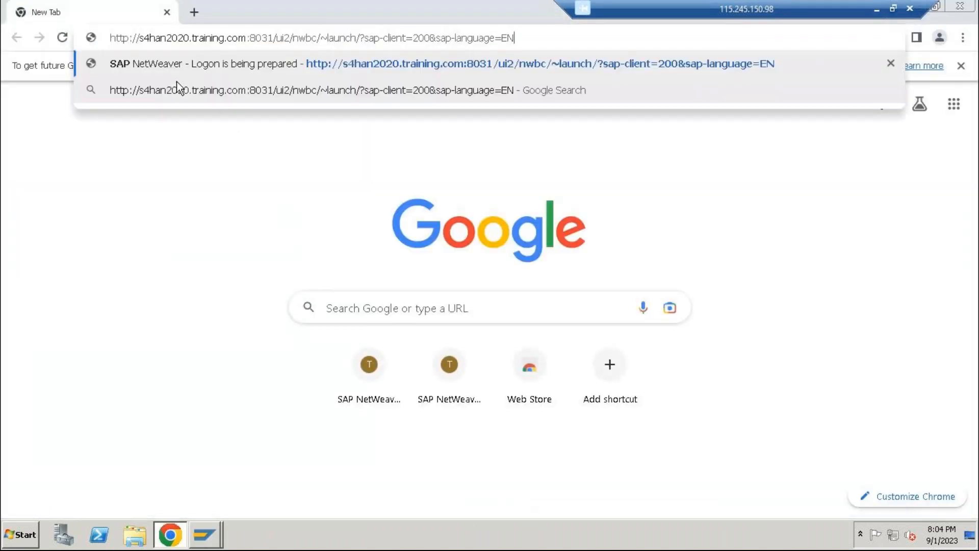
key(Return)
Log on to the SAP Web Application Server as user best with the account password, cancelling all existing logons
click(453, 263)
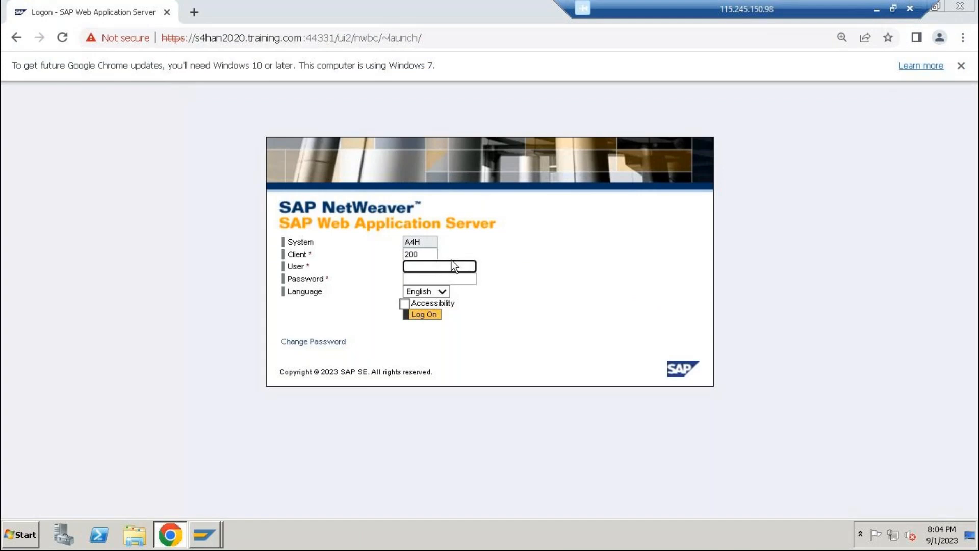
text(best)
key(Tab)
text(*****)
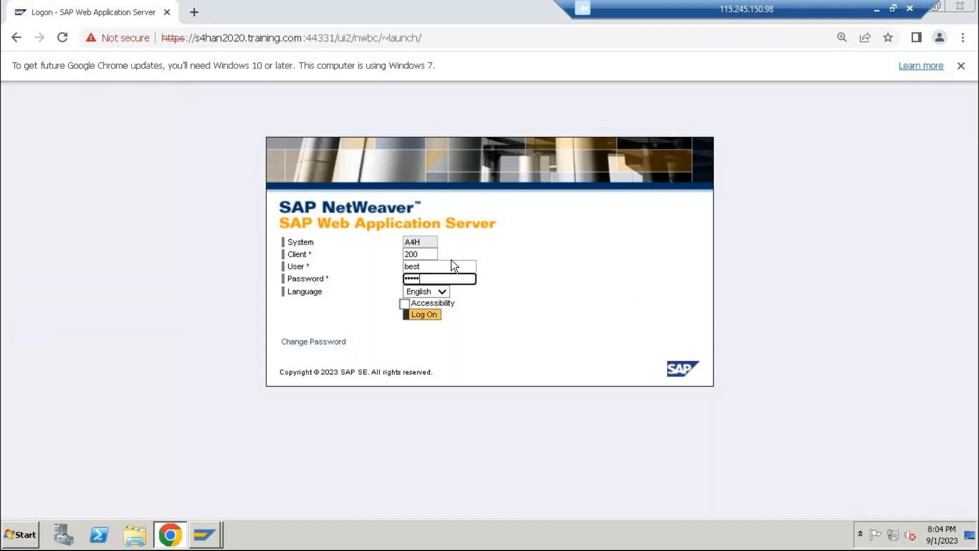
key(Return)
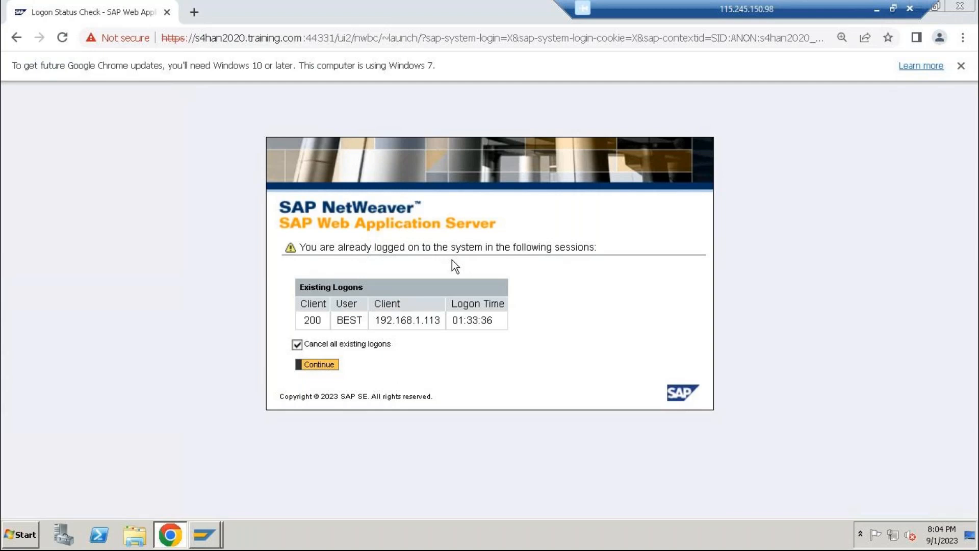
click(307, 364)
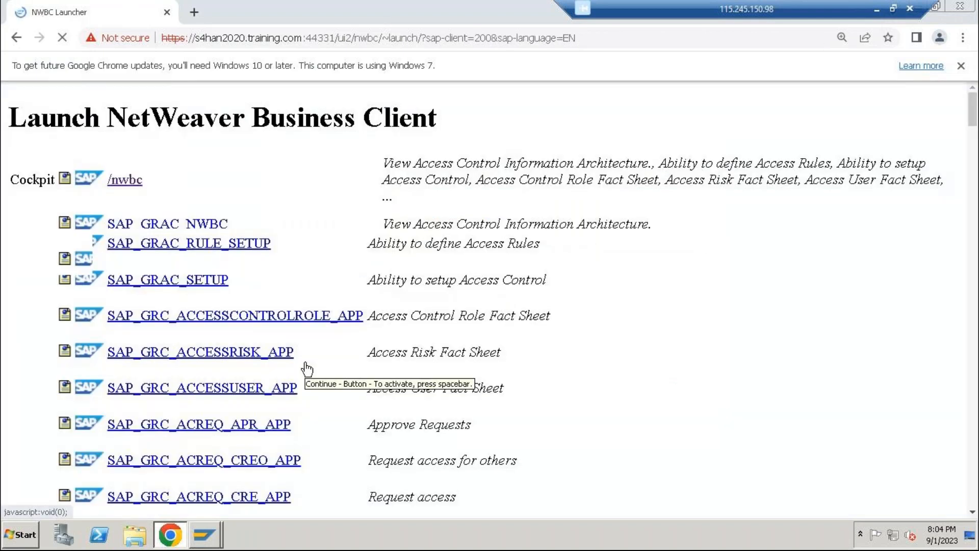
Open the /nwbc cockpit and display the Access Risks list from Setup in a maximized window
click(136, 176)
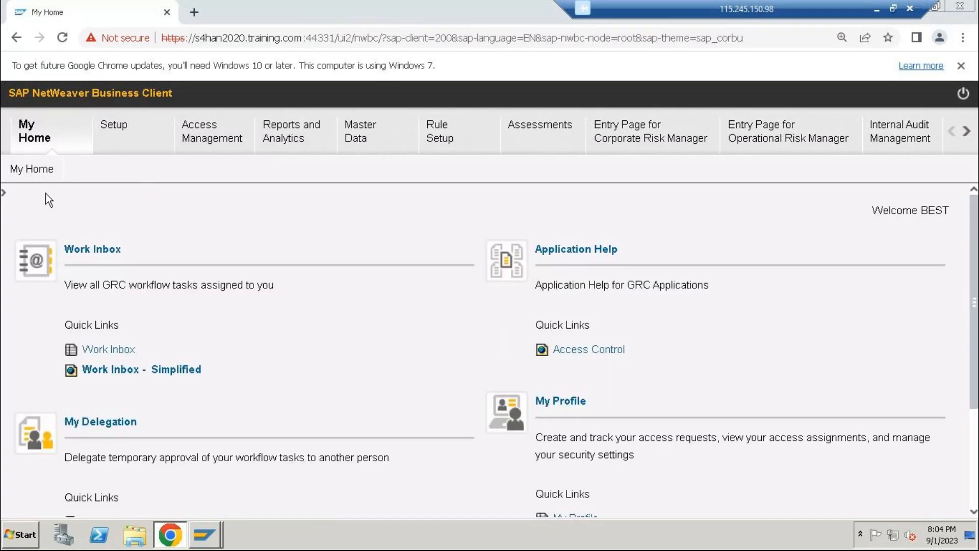
click(104, 124)
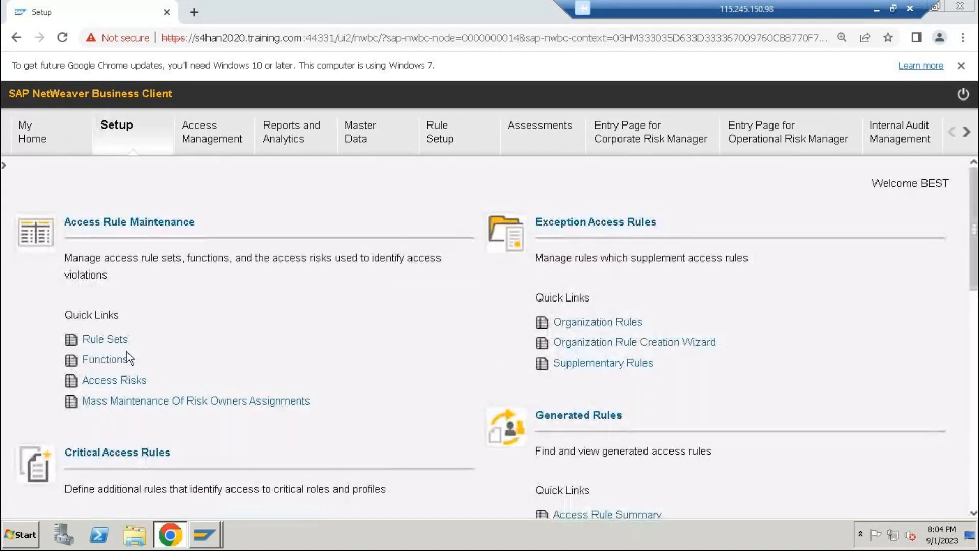
click(114, 381)
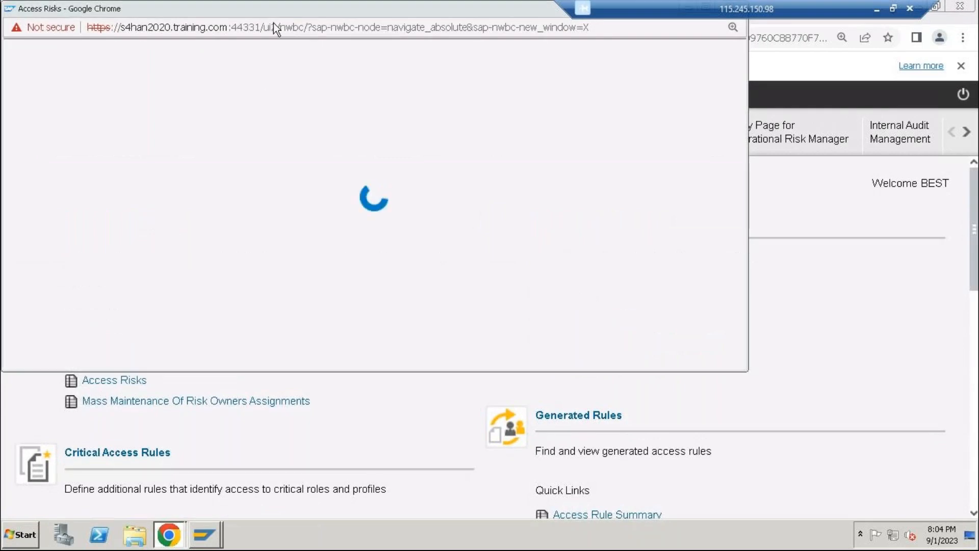
double_click(293, 9)
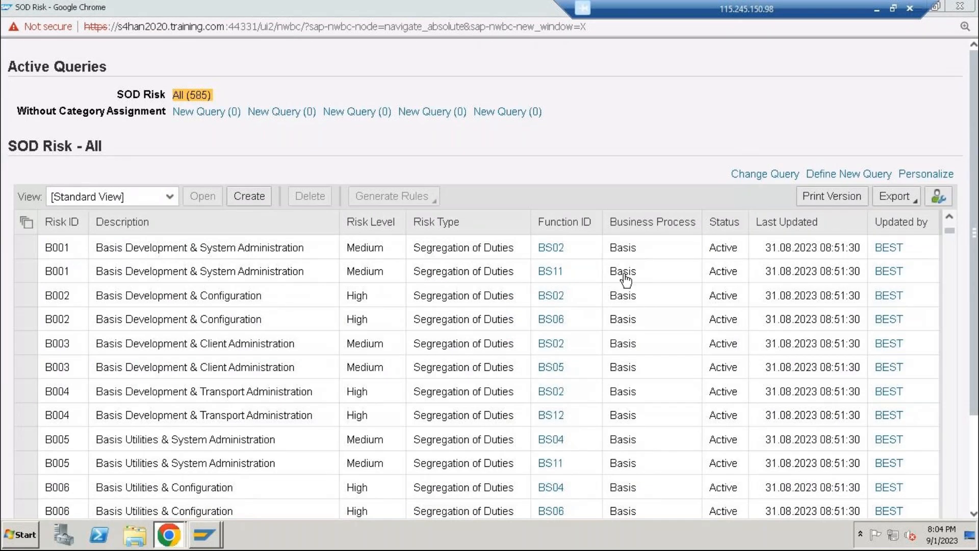
Define and run a new SOD risk query with the Risk ID criterion hyd*
click(876, 174)
click(883, 211)
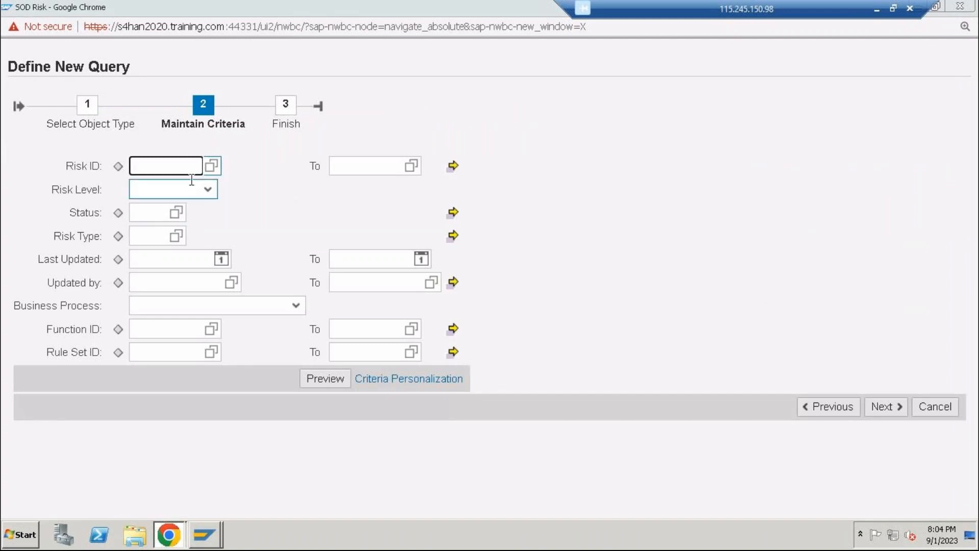
click(208, 192)
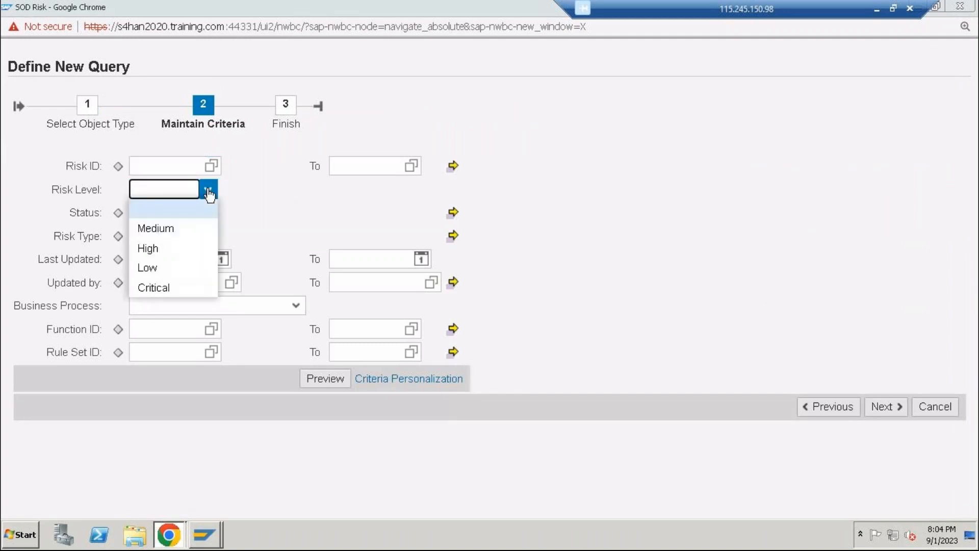
click(208, 193)
click(157, 328)
click(146, 164)
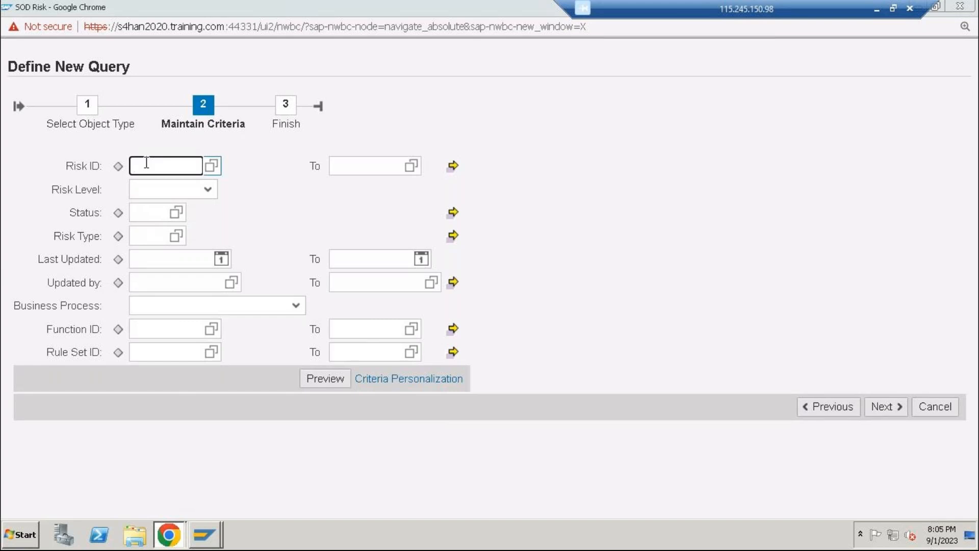
text(hys)
text(*)
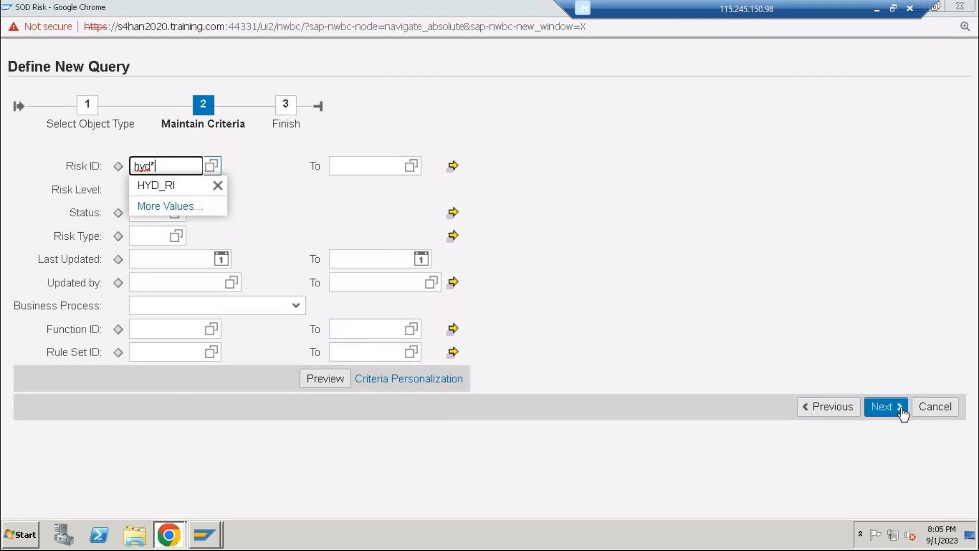
click(886, 407)
click(875, 230)
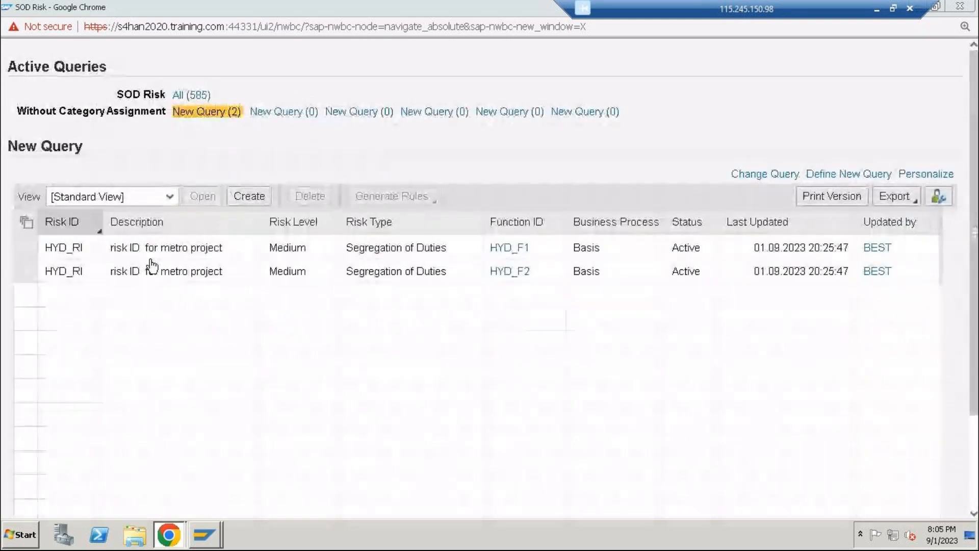
Examine the actions assigned to function HYD_F1 of the HYD_RI risk, and close its window
click(512, 248)
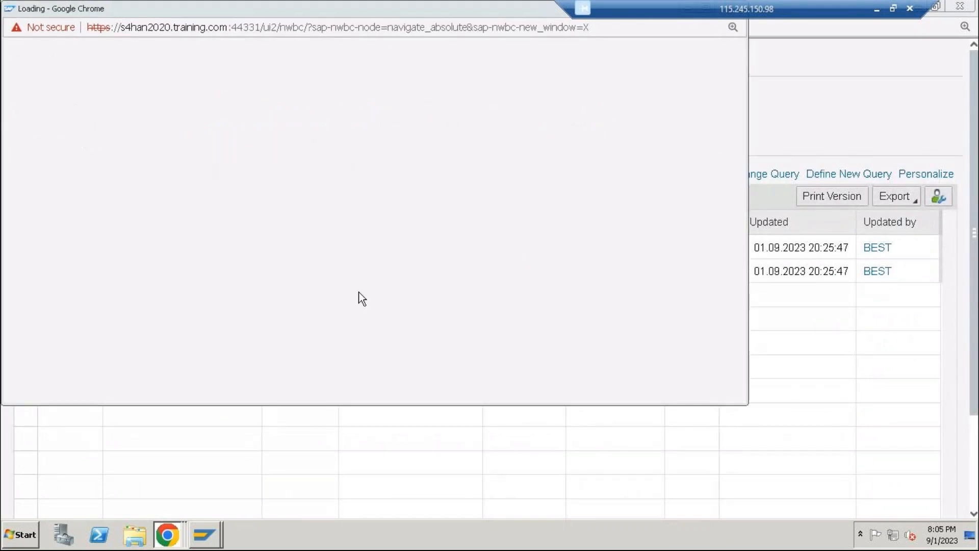
scroll(253, 356, down, 3)
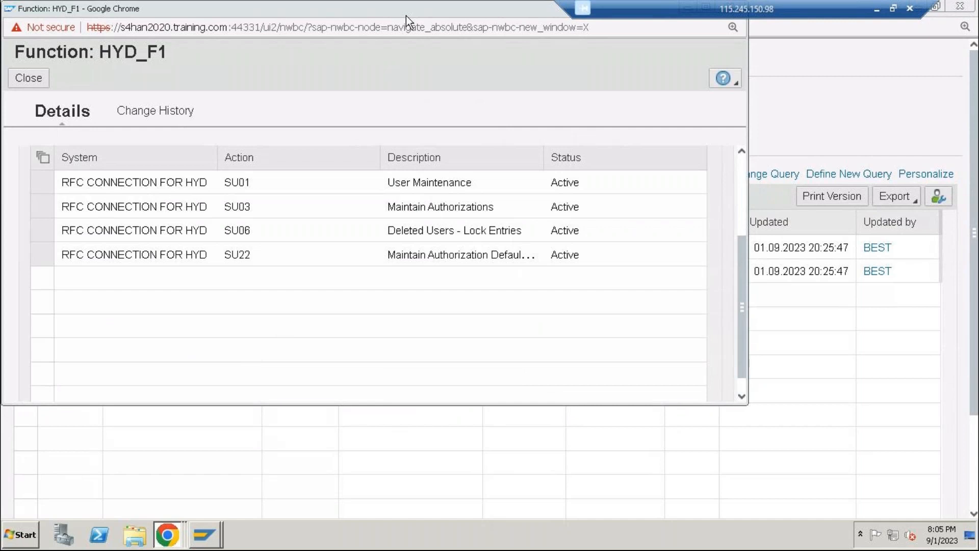
drag(403, 9, 442, 100)
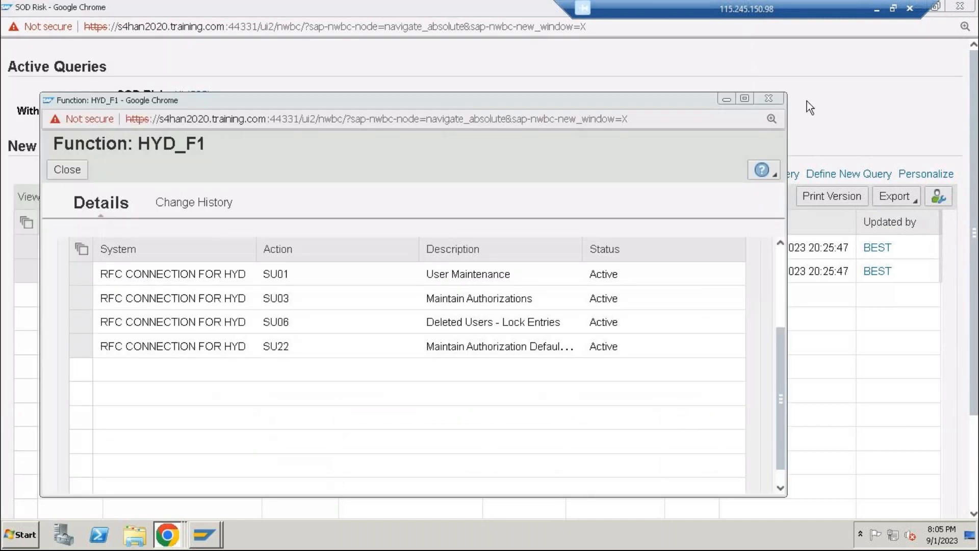
click(768, 98)
Examine the details and actions of function HYD_F2, and close its window and the SOD Risk window
click(523, 272)
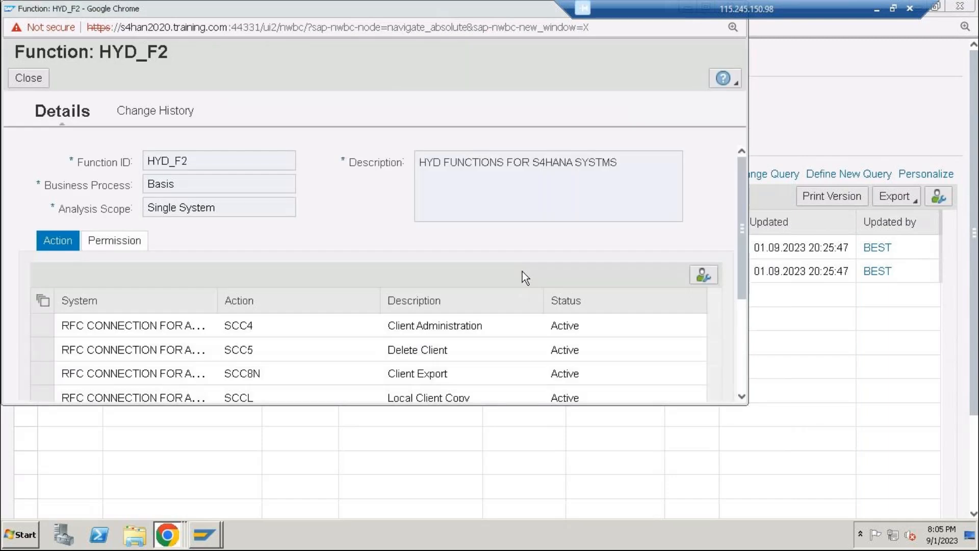
scroll(326, 361, down, 3)
scroll(299, 361, up, 3)
drag(413, 26, 432, 63)
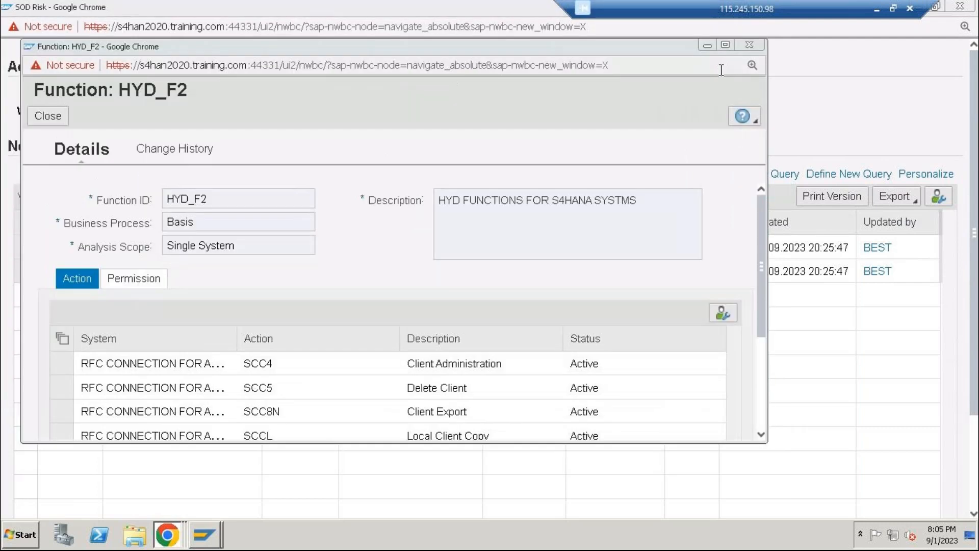
click(749, 45)
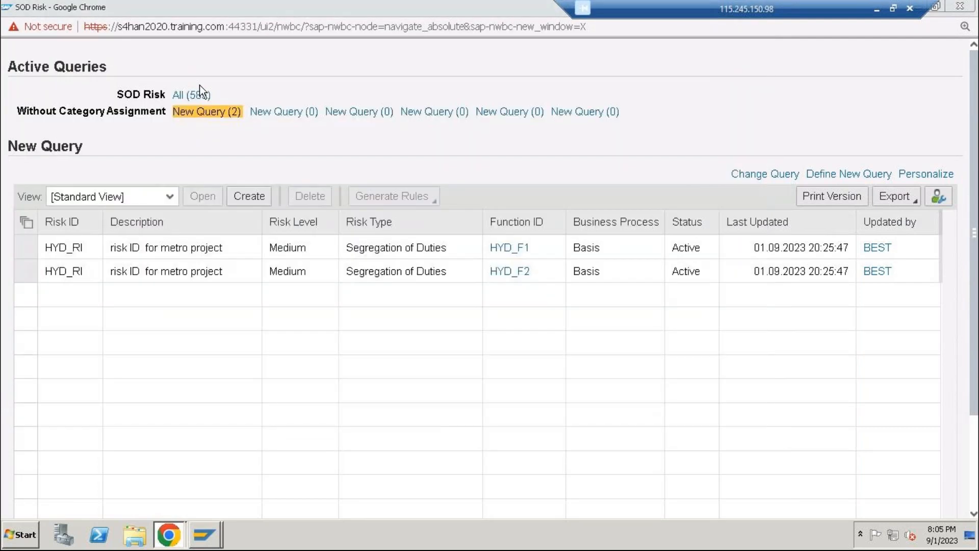
click(960, 6)
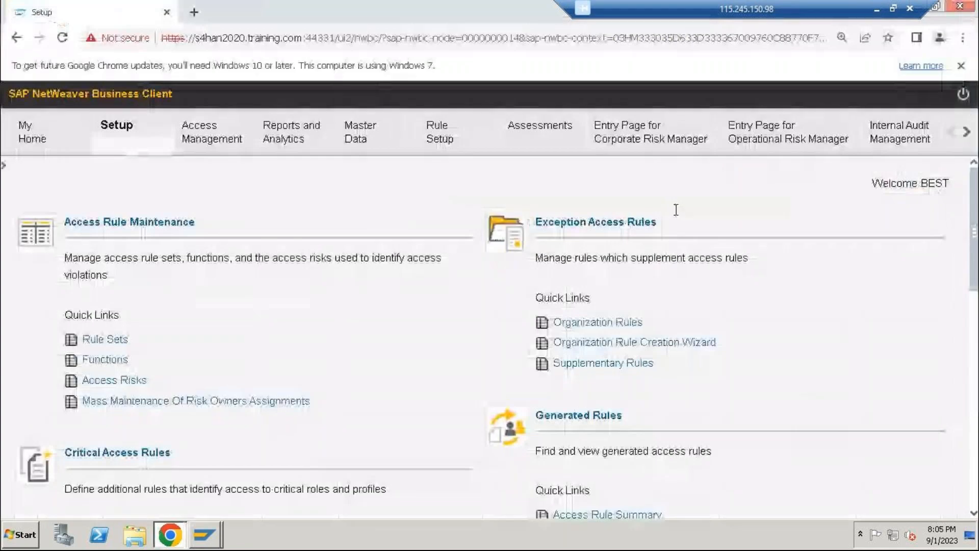
Switch to SAP Logon and log on to the GRC system's client 400 as user best with the account password
mouse_move(205, 534)
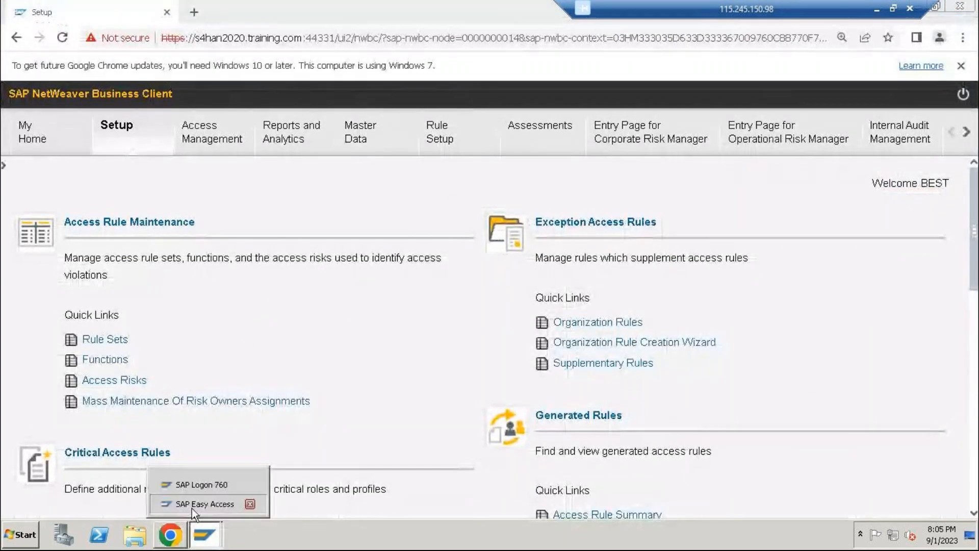
click(202, 485)
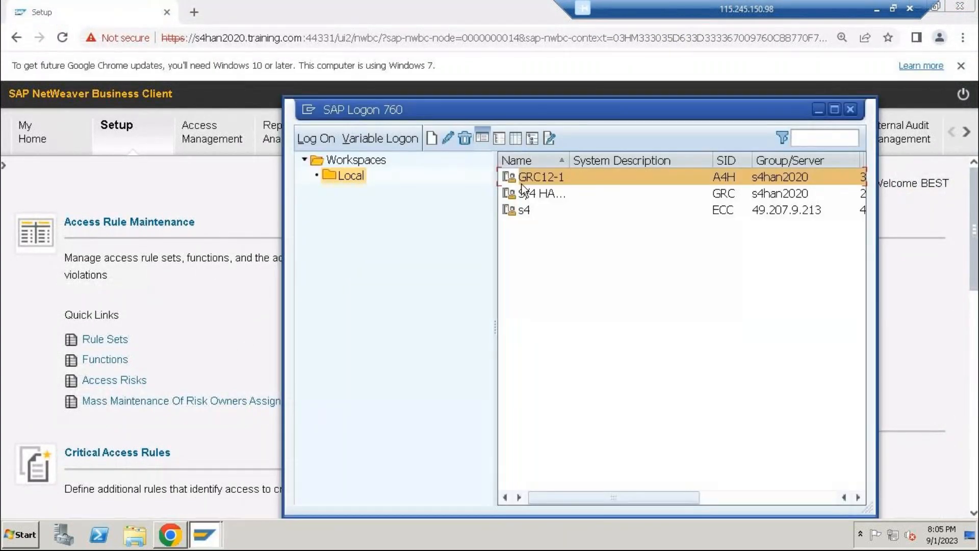
click(532, 193)
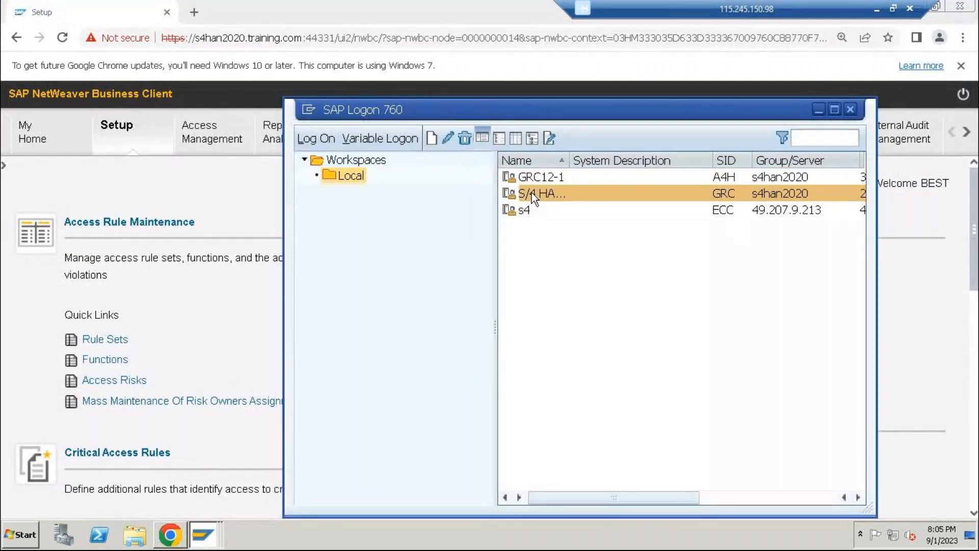
double_click(532, 193)
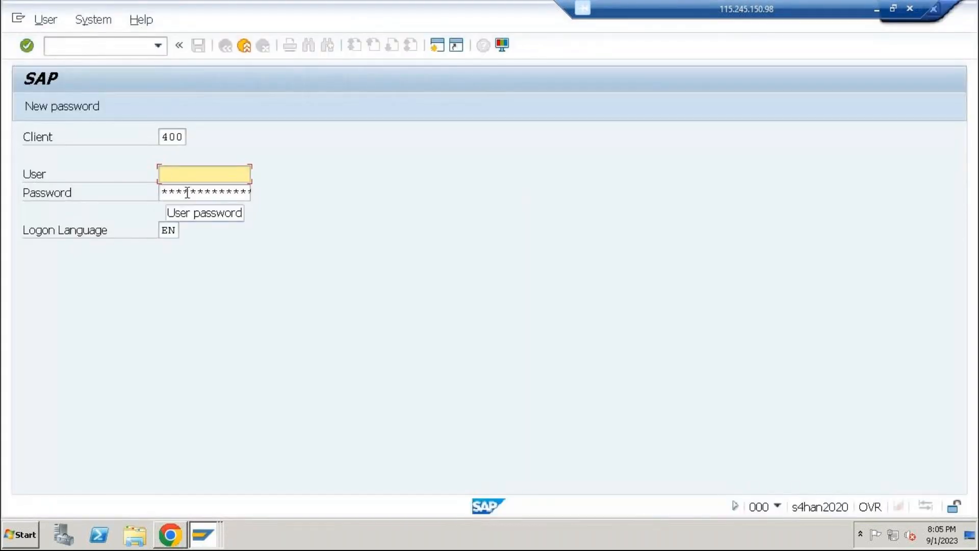
text(best)
key(Tab)
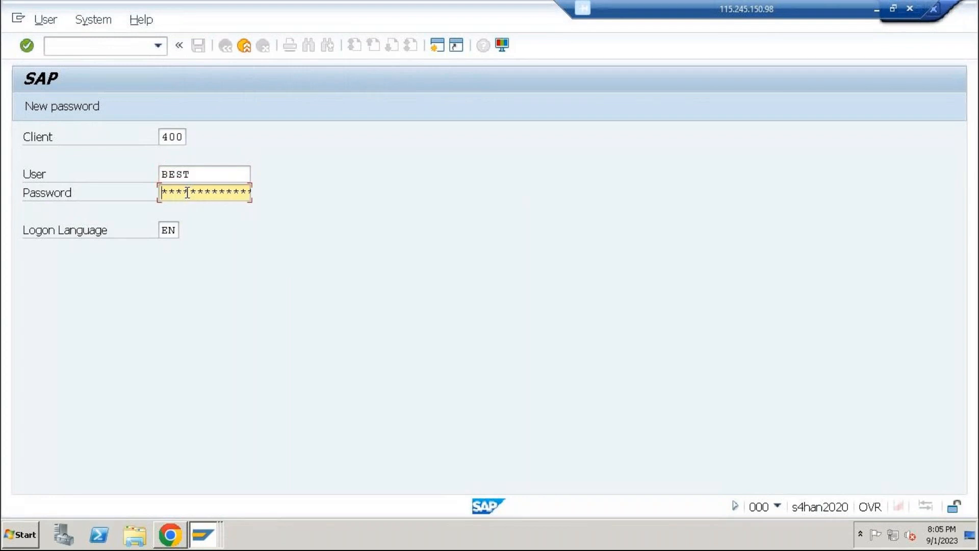
text(**********)
key(Return)
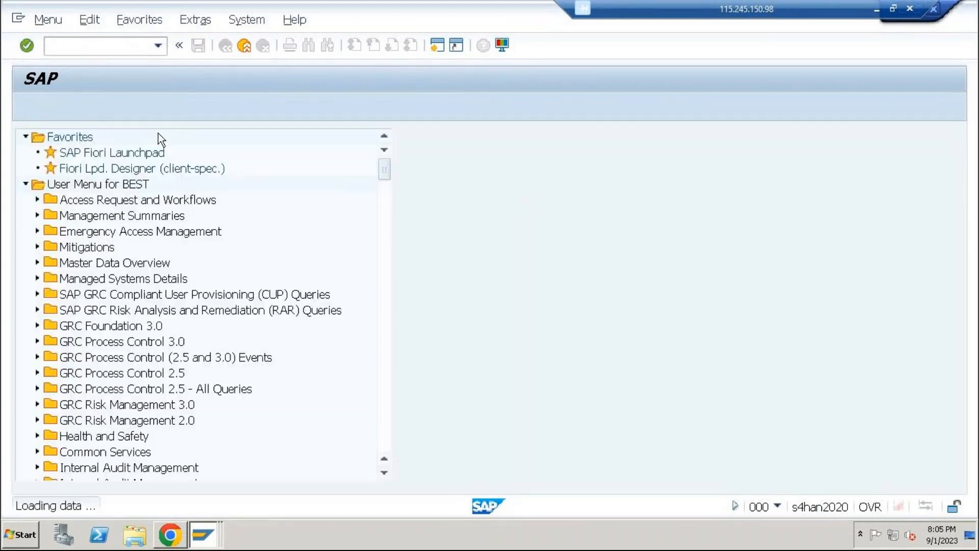
Display the user's account with transaction SU01, examine its logon data and role assignments, and leave user maintenance
text(su01)
key(Return)
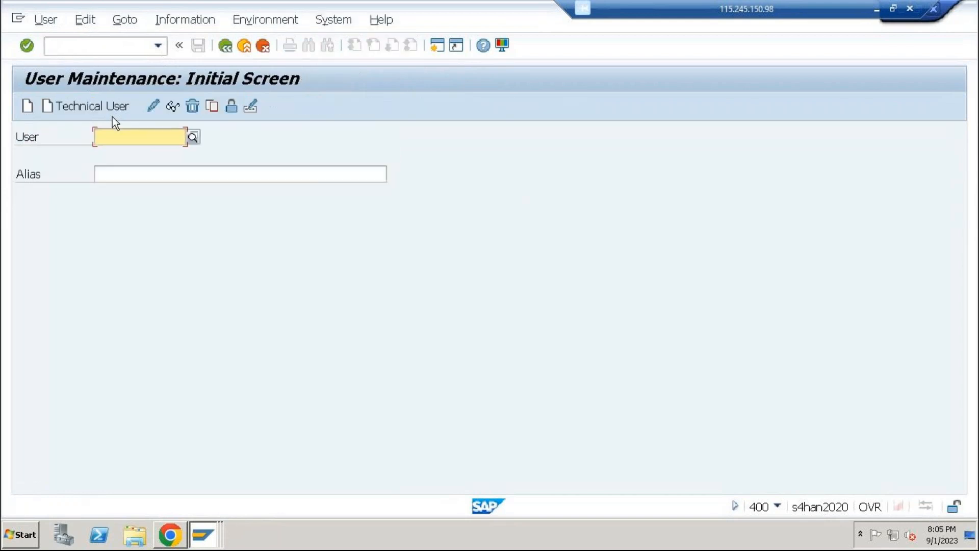
text(vijay)
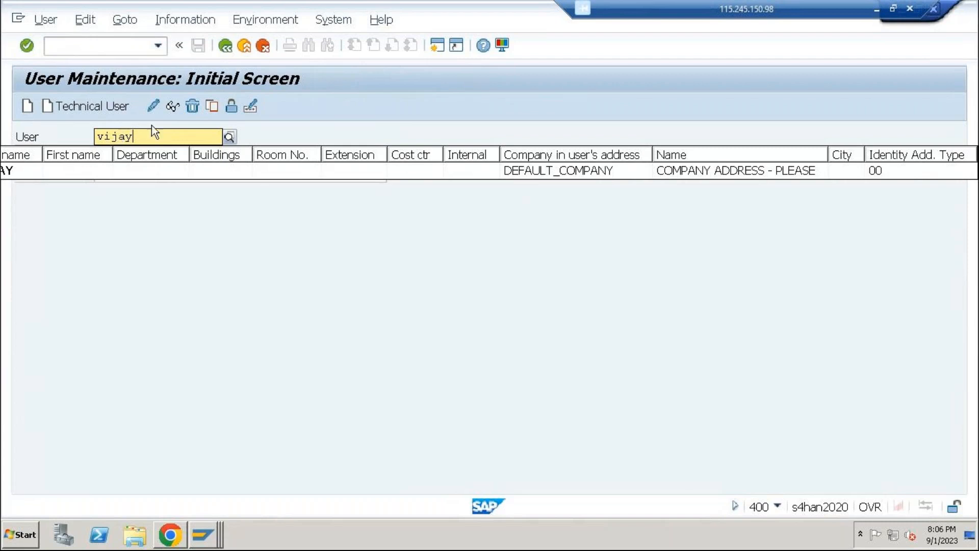
click(173, 106)
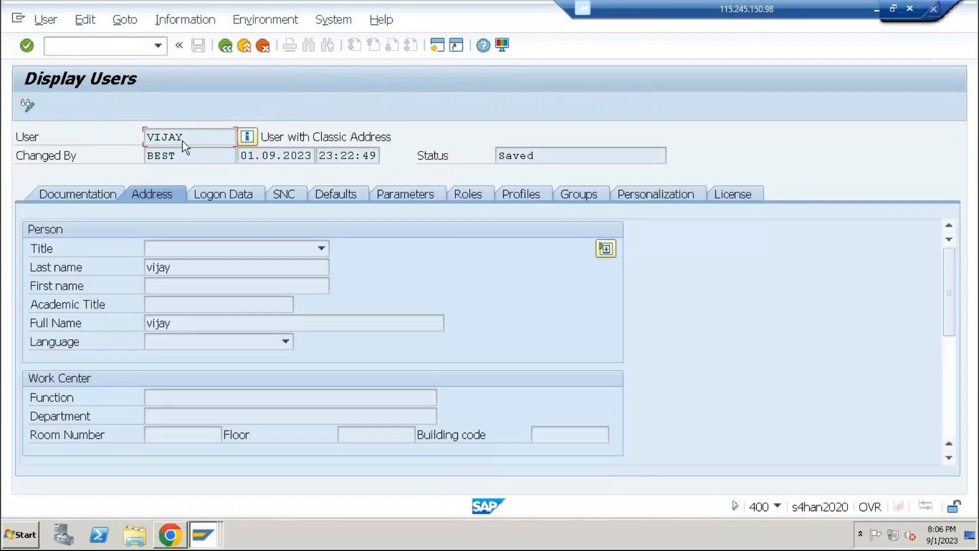
click(211, 196)
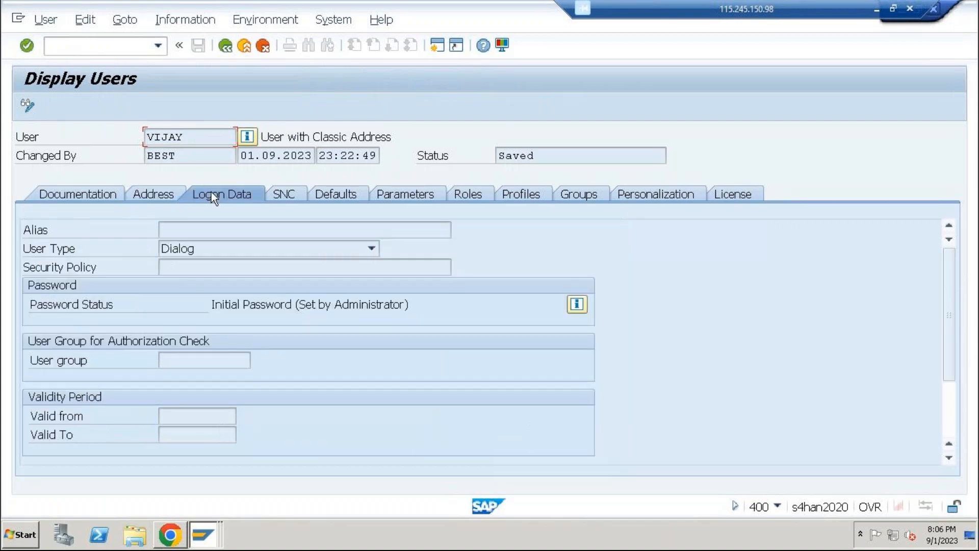
click(294, 195)
click(351, 190)
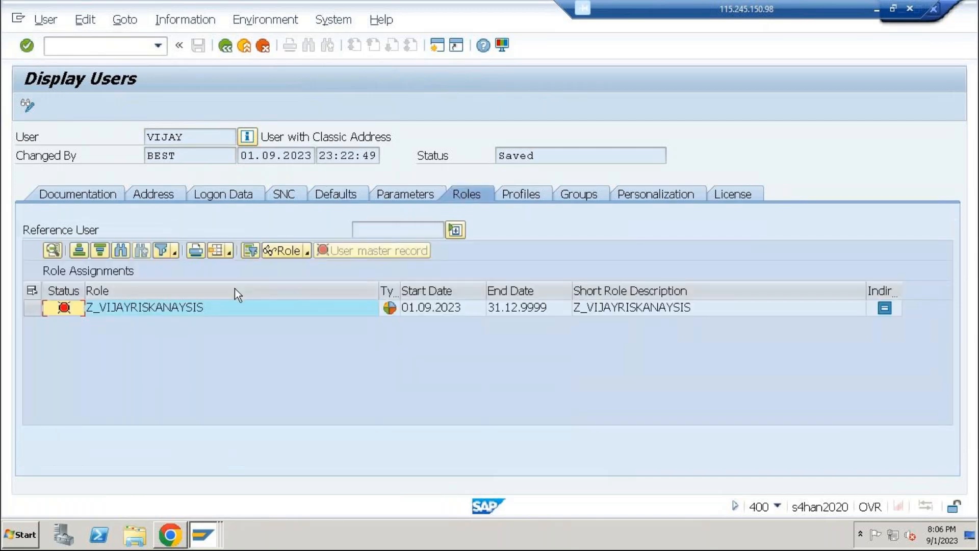
mouse_move(62, 312)
click(246, 49)
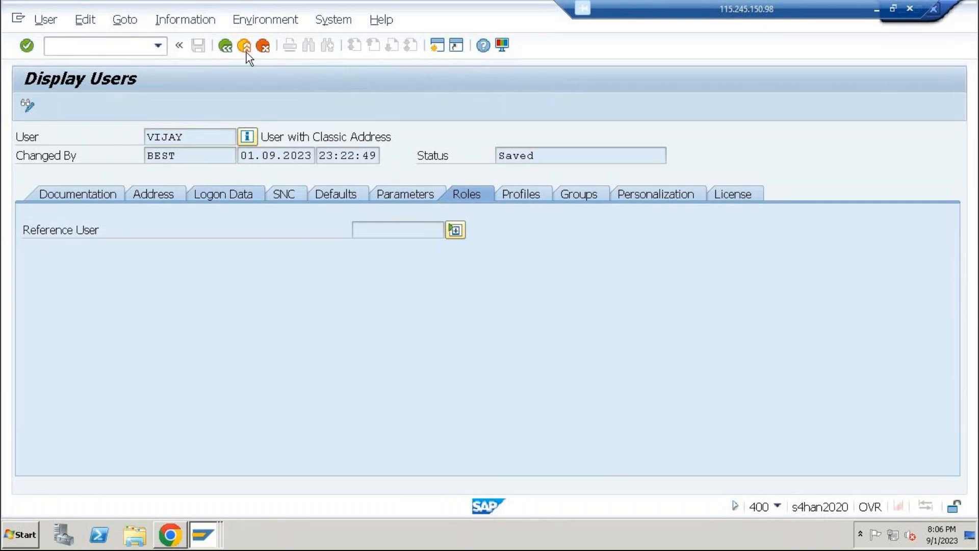
click(246, 52)
Find the user's assigned risk analysis role in role maintenance (PFCG) and open it for changing
text(pfcg)
key(Return)
text(z)
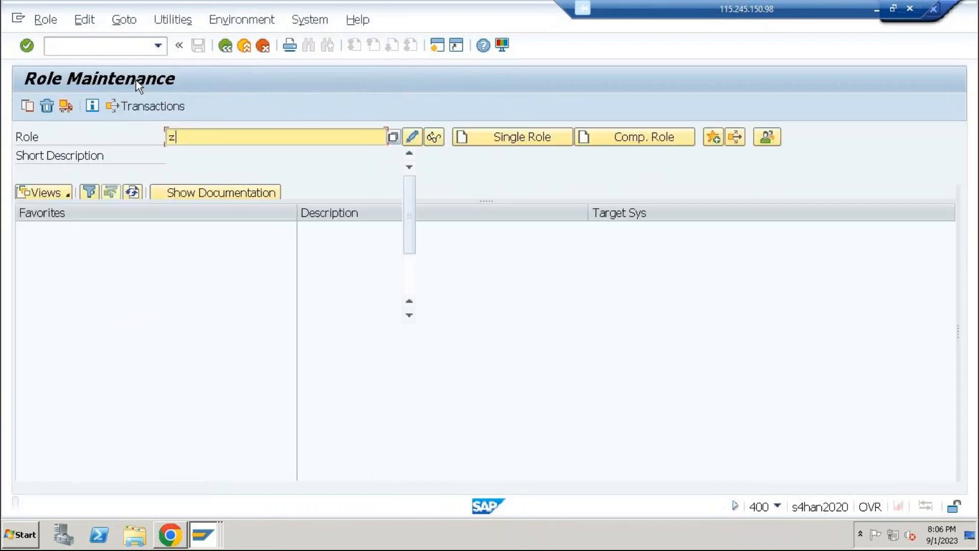
text(_v)
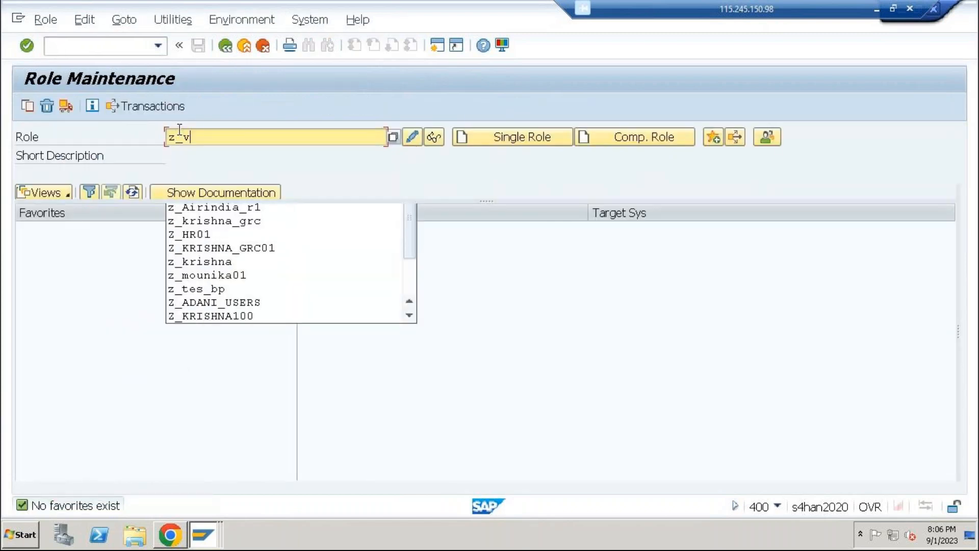
text(ijay*)
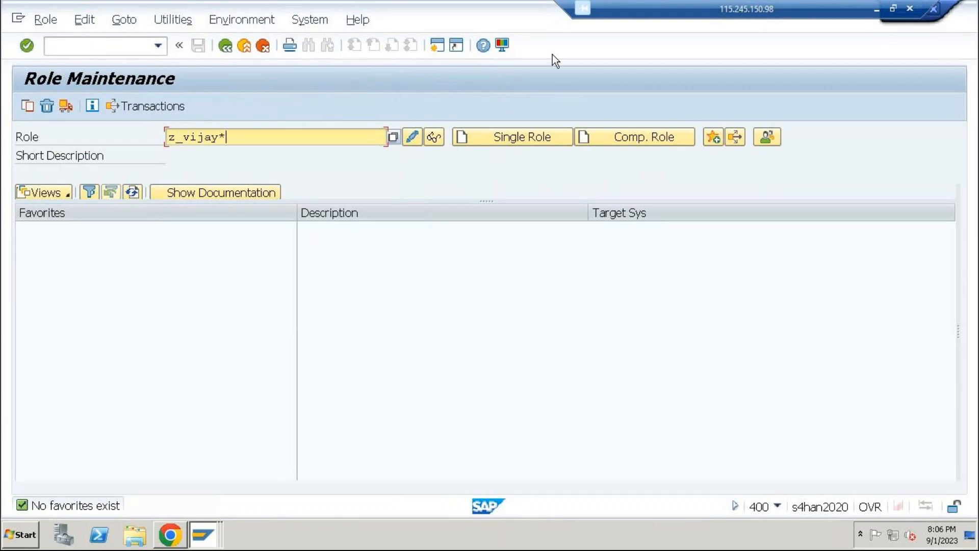
click(394, 139)
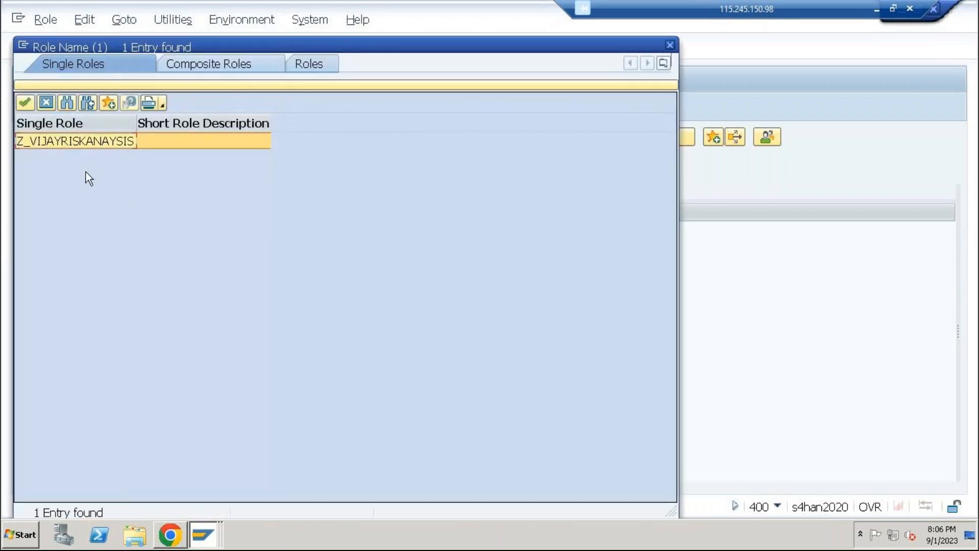
double_click(98, 144)
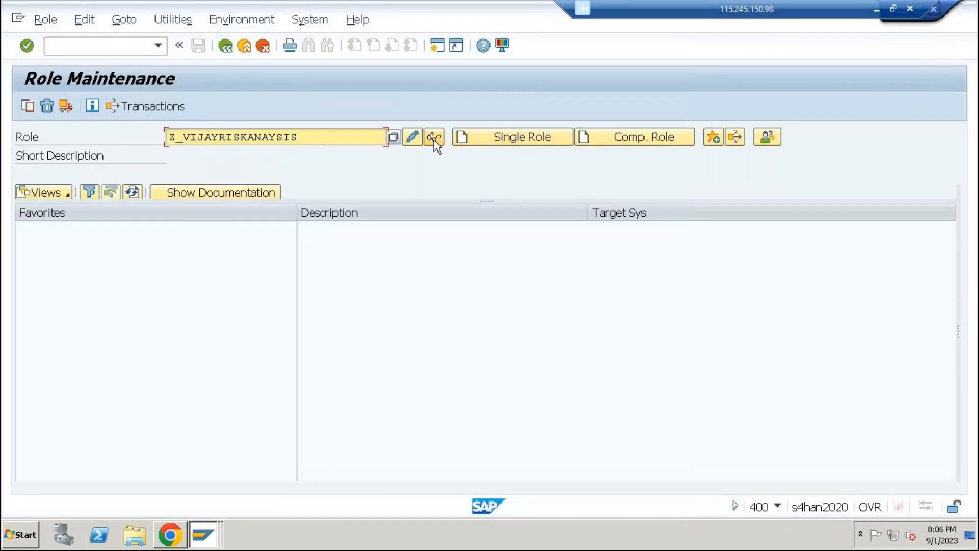
click(409, 141)
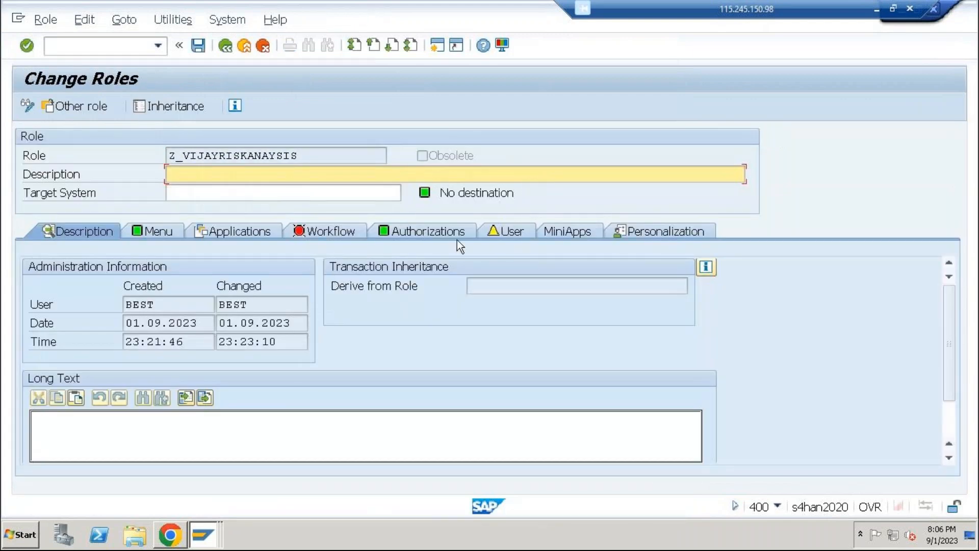
Run the user comparison for the role's assigned user and close the comparison results
click(503, 232)
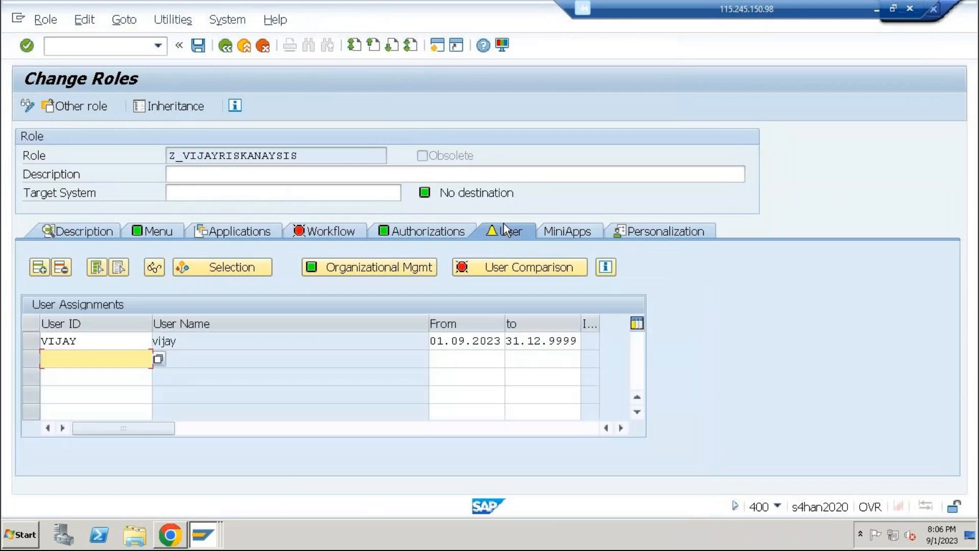
click(480, 271)
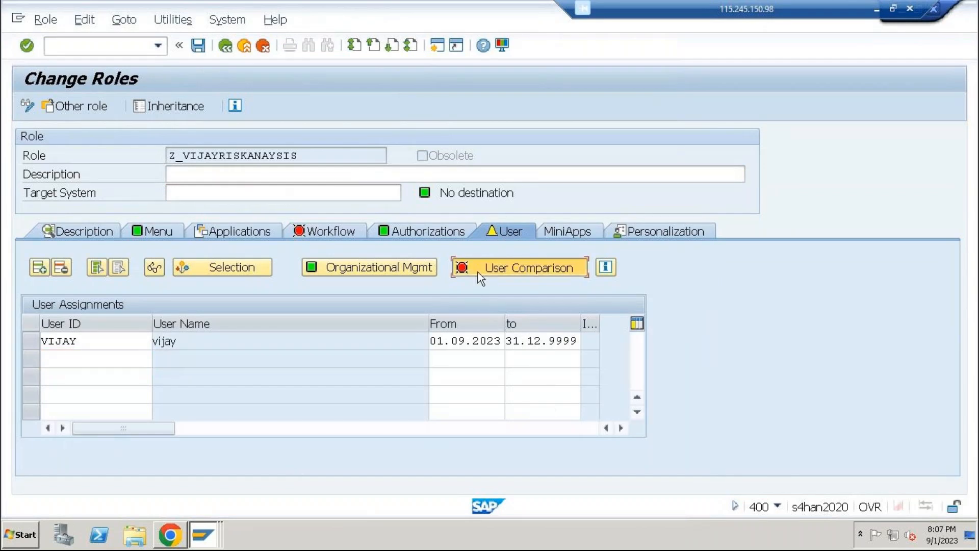
click(452, 322)
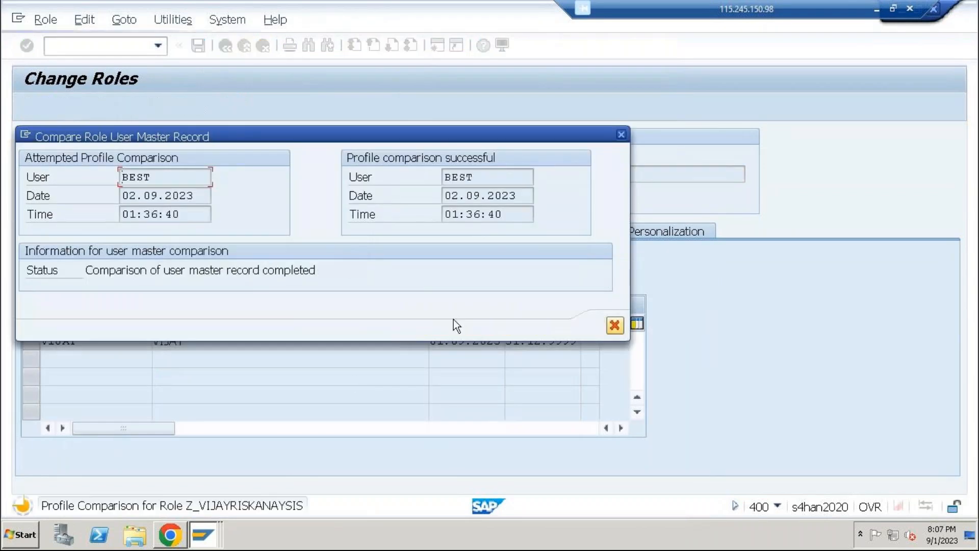
click(607, 327)
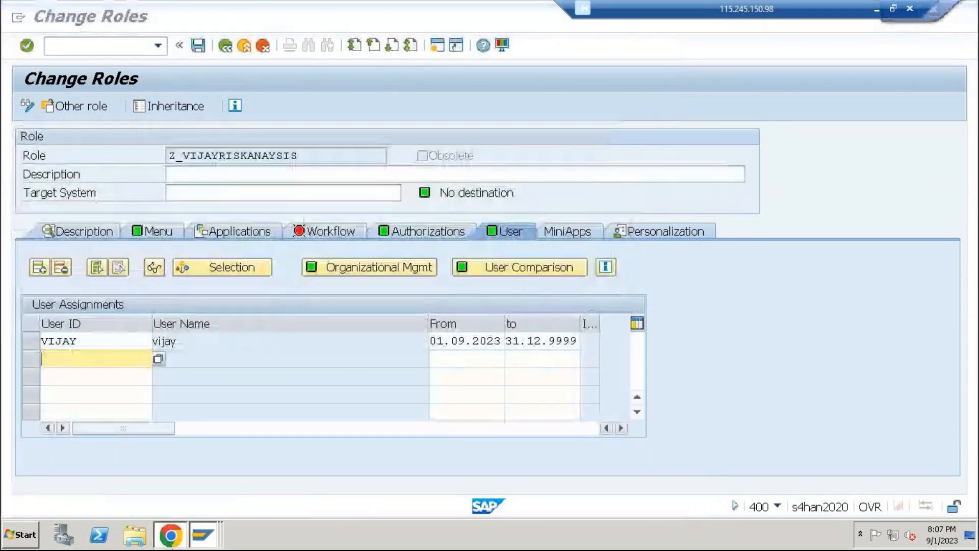
Switch to Chrome and open the user-level access risk analysis from Access Management in a maximized window
click(169, 534)
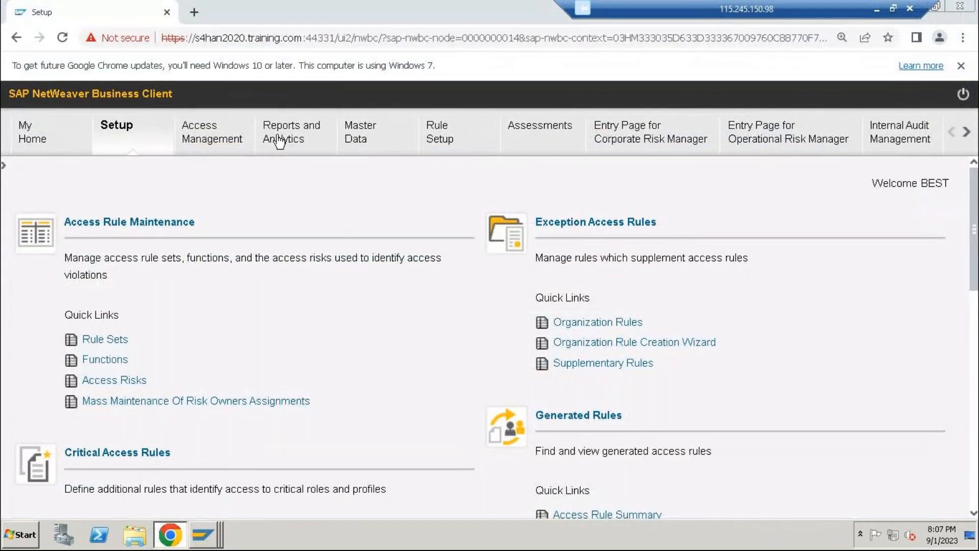
click(232, 128)
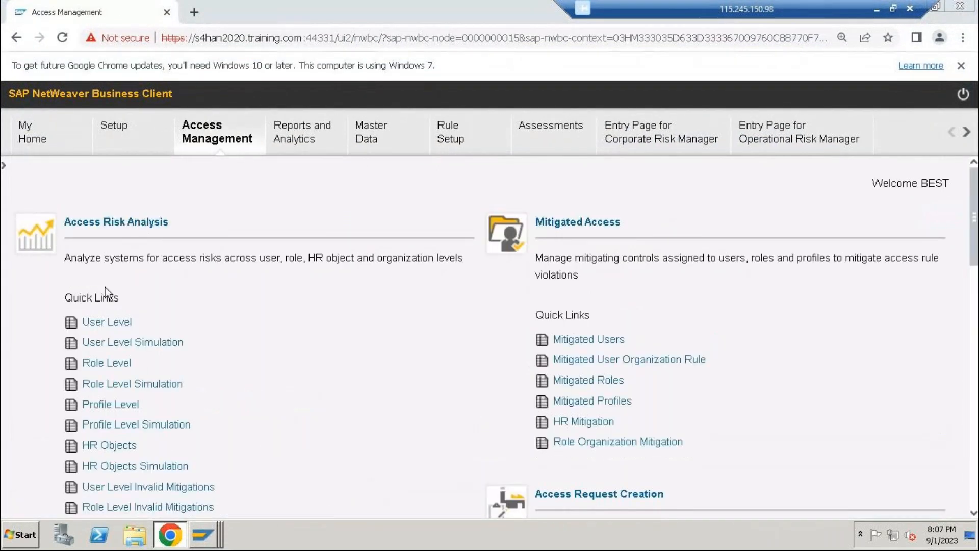
click(104, 322)
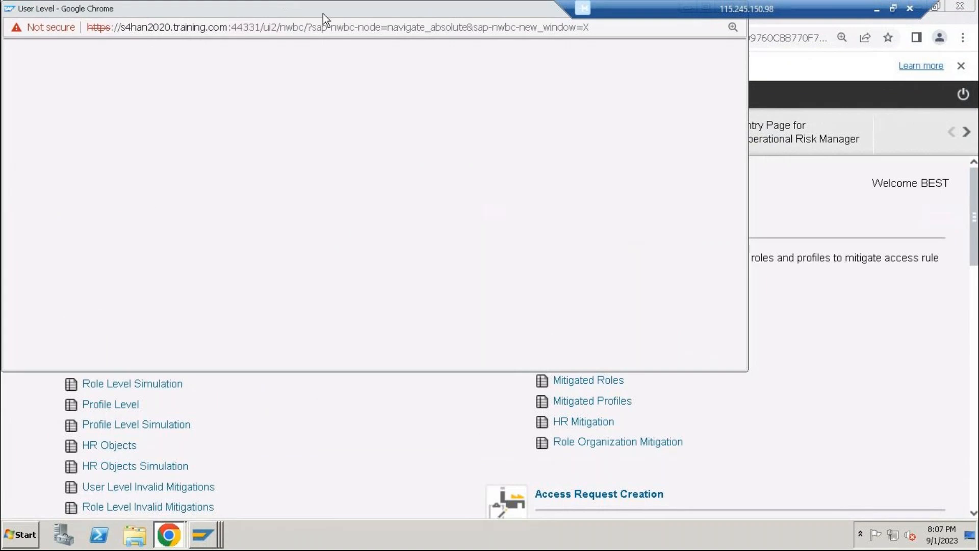
double_click(323, 13)
Set the analysis system to RFC_HYD and select the user's ID as the user criterion
click(626, 164)
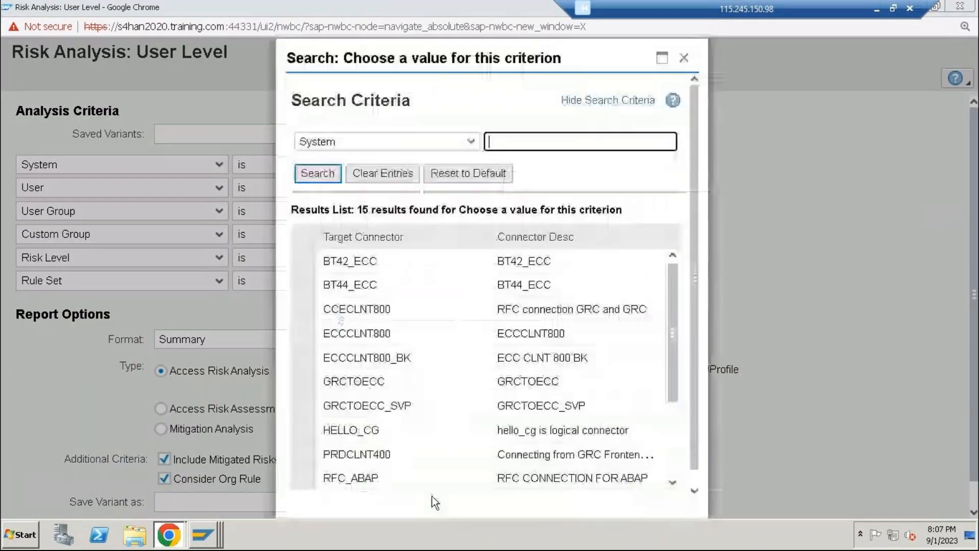
scroll(507, 403, down, 3)
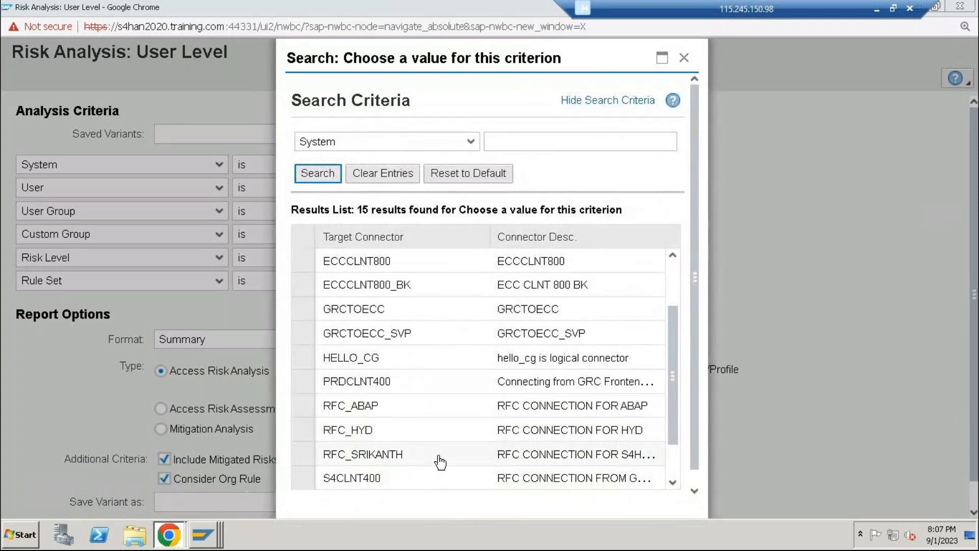
click(315, 432)
click(480, 188)
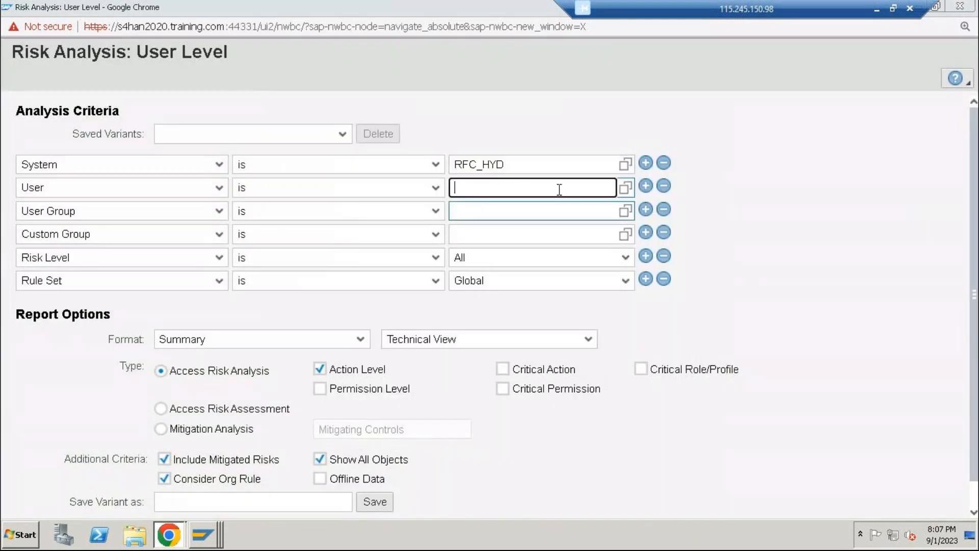
click(626, 188)
click(536, 213)
text(vijay)
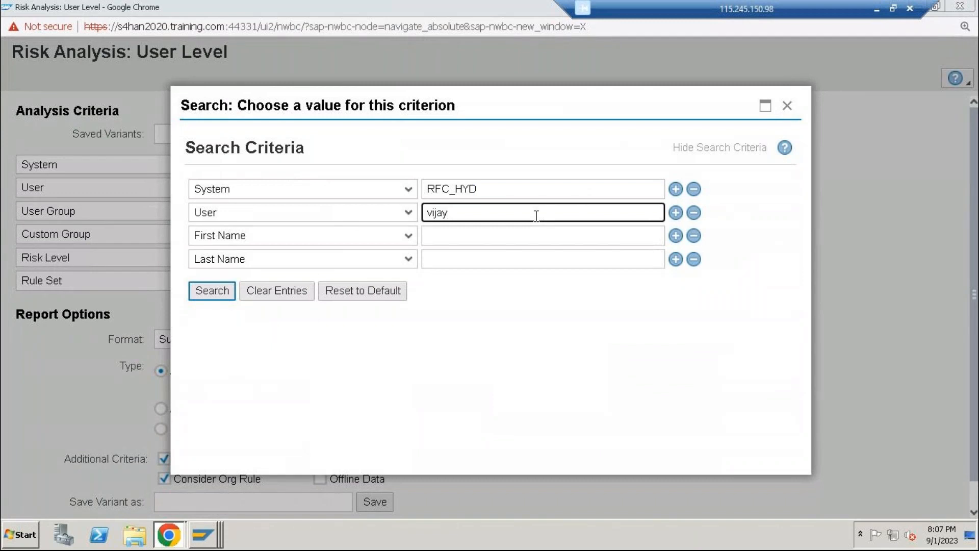
click(217, 291)
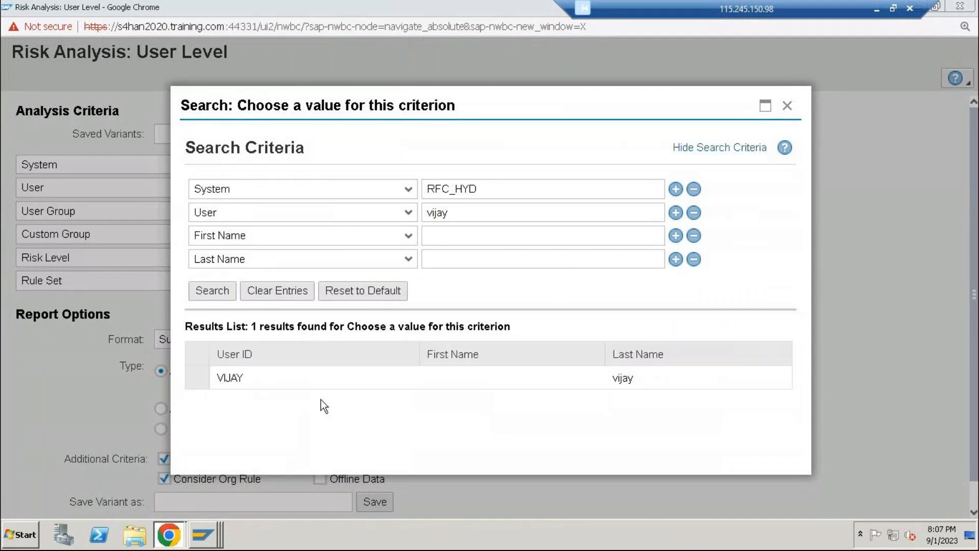
click(258, 388)
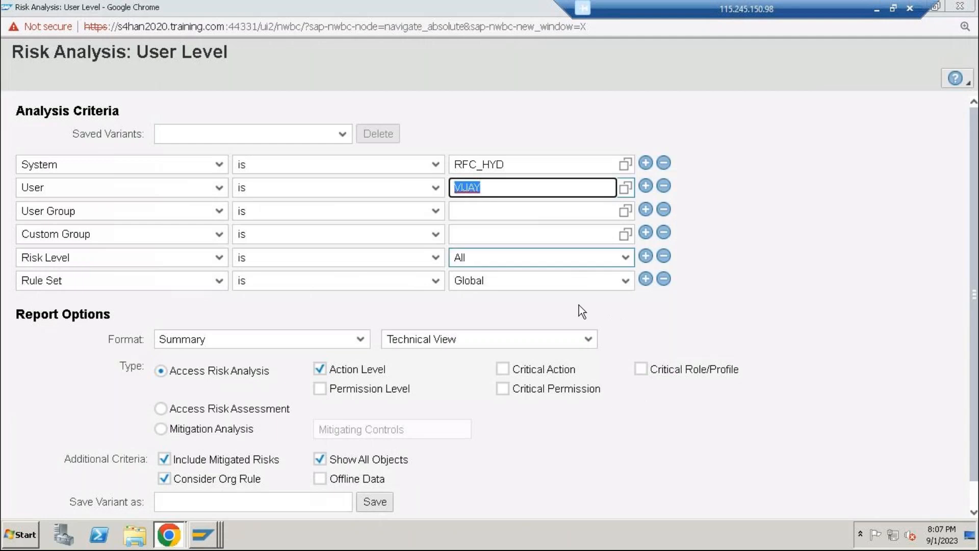
Set the rule set to HYD FOR S4HANA SYSTEM and include Permission Level in the access risk analysis
click(626, 281)
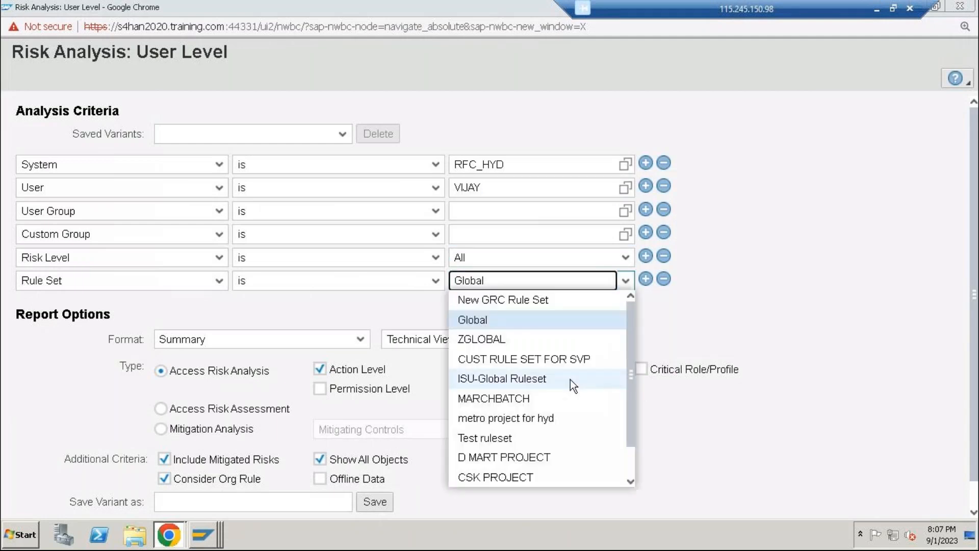
scroll(571, 380, down, 1)
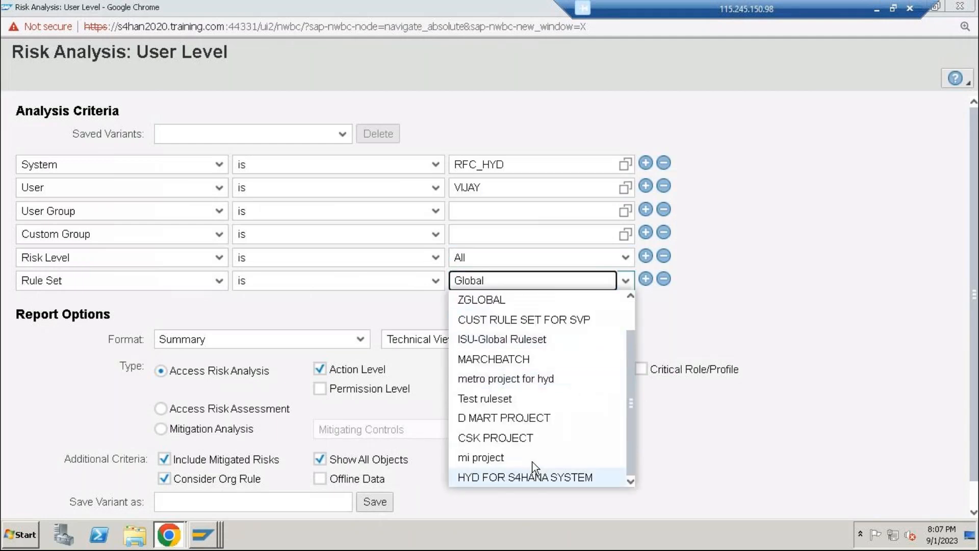
click(555, 479)
click(319, 388)
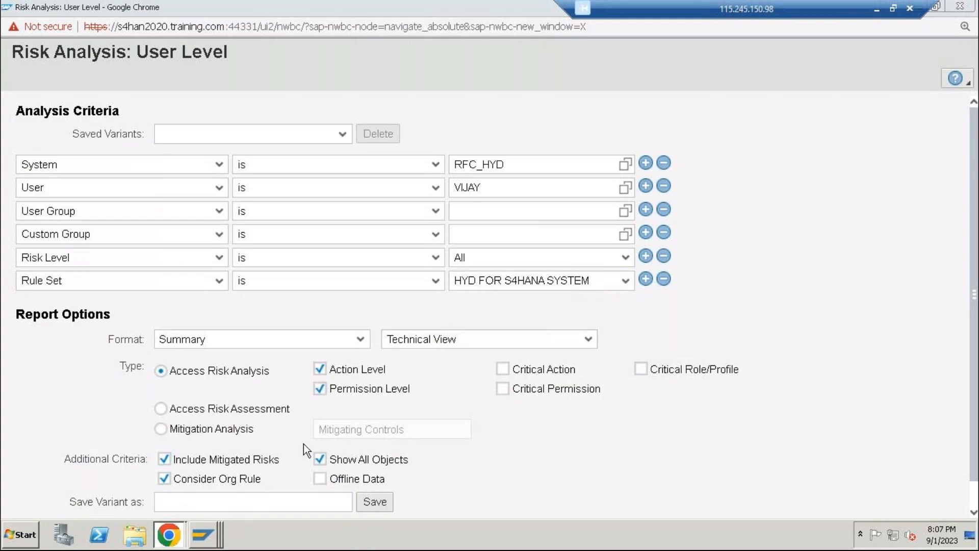
Run the user-level risk analysis in the foreground and close its results
scroll(304, 444, down, 1)
click(43, 502)
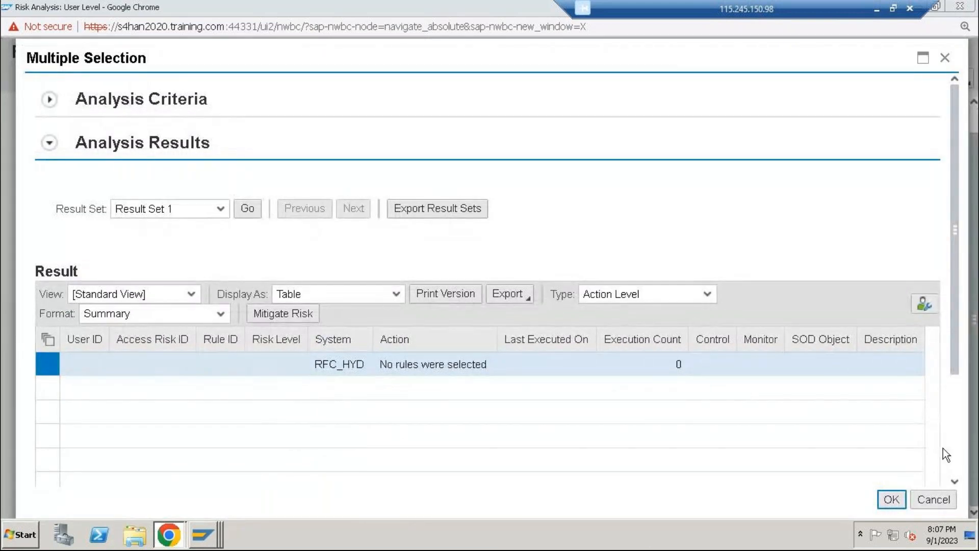
click(892, 500)
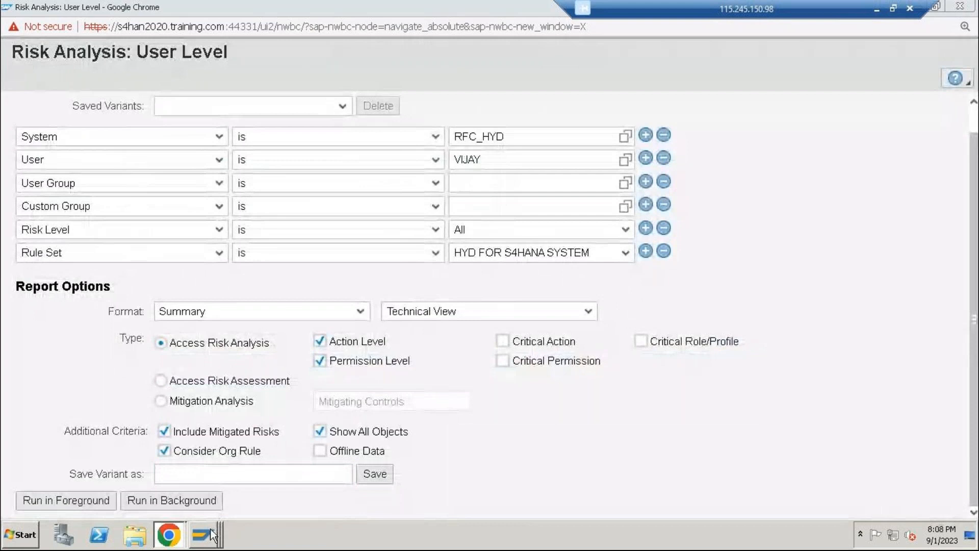
Switch to the SAP Easy Access session and open Governance, Risk and Compliance > Access Control in the SPRO reference IMG
click(208, 536)
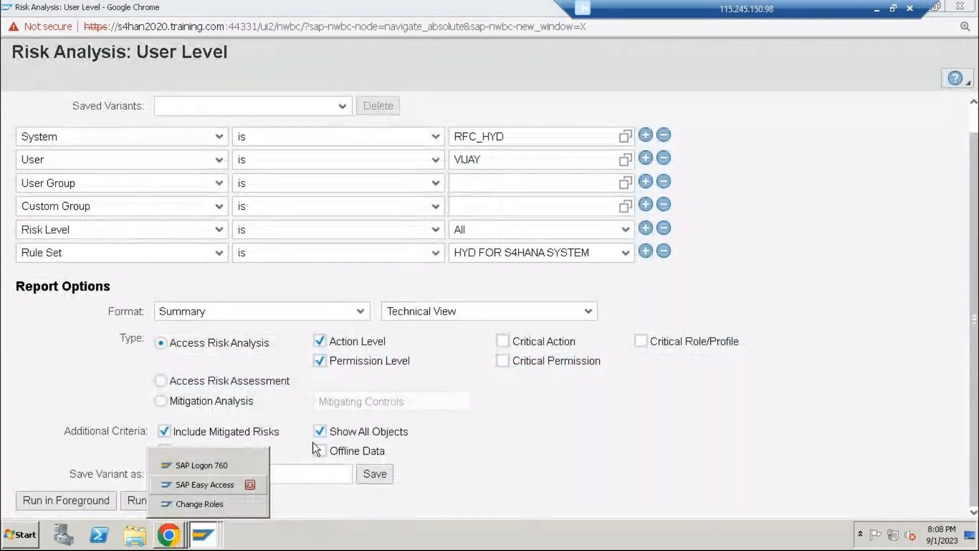
click(196, 488)
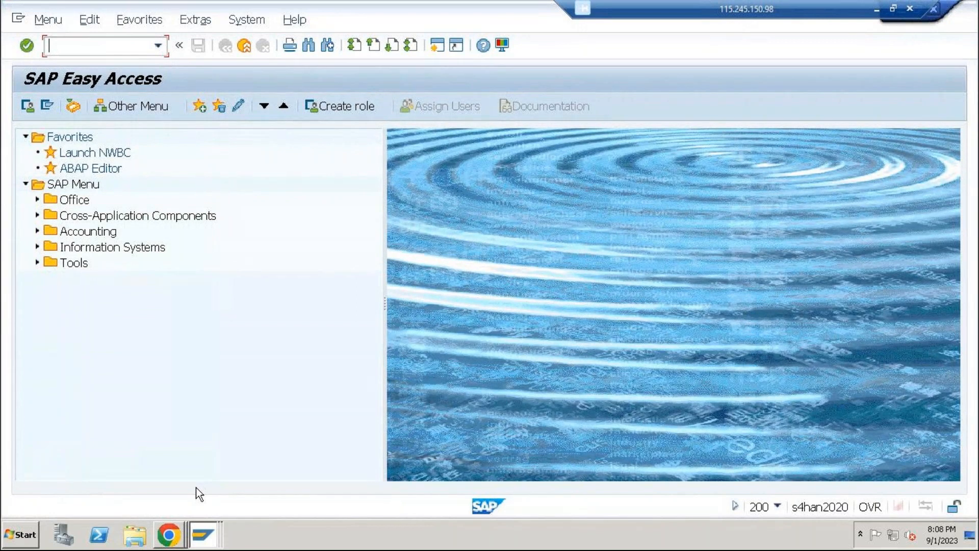
text(spro)
key(Return)
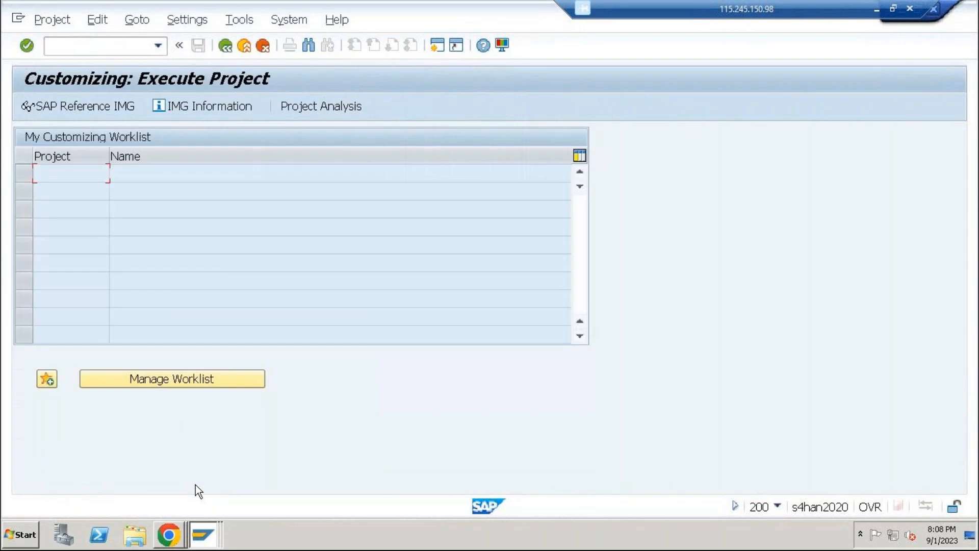
click(114, 112)
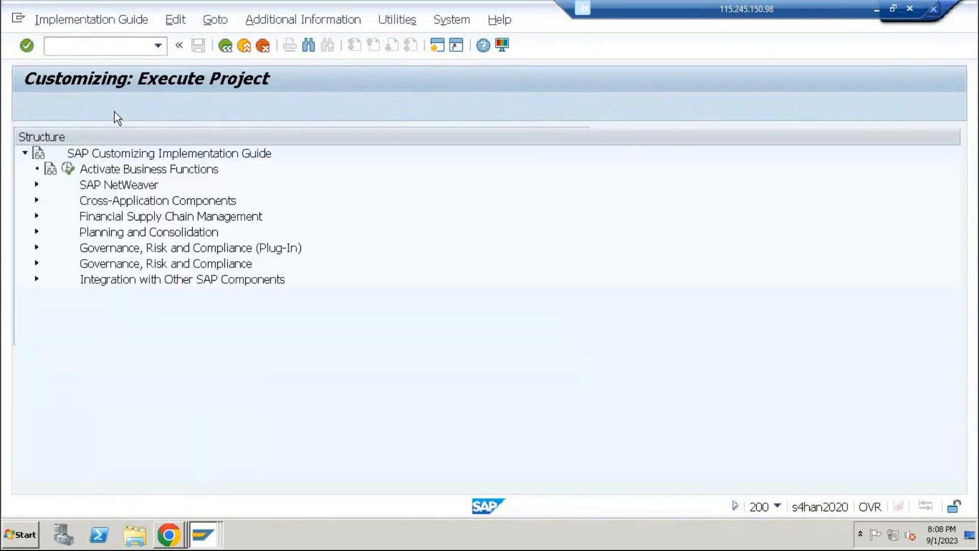
click(37, 263)
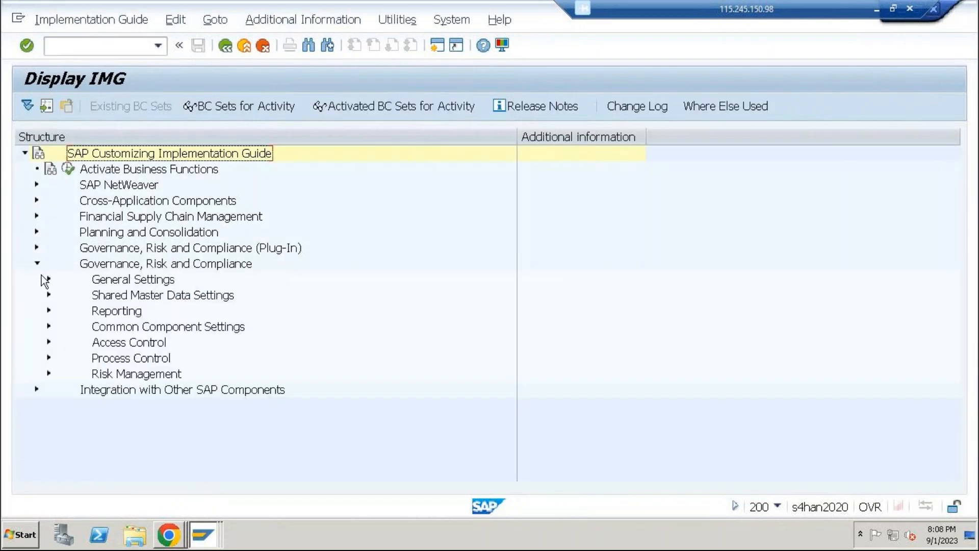
click(51, 343)
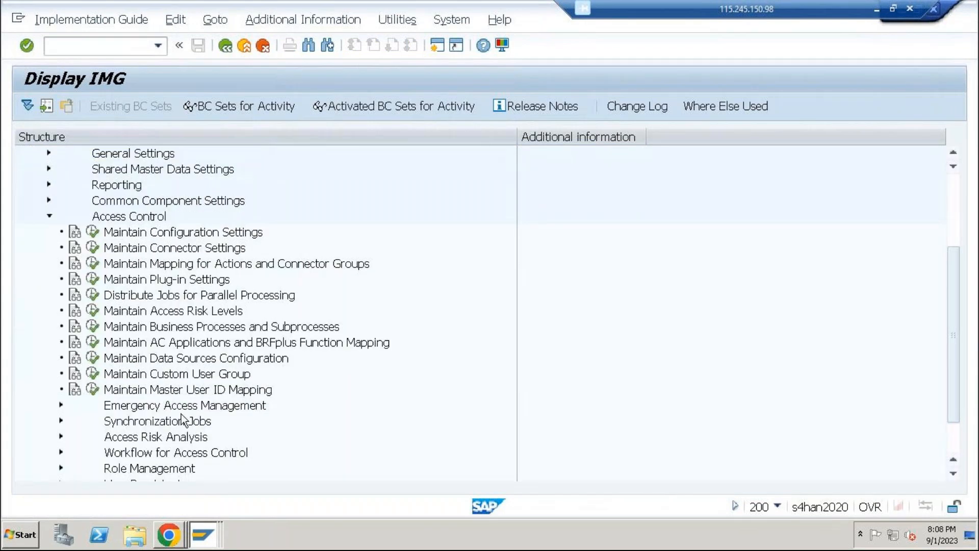
Find the Synchronization Jobs under Access Control and execute the Repository Object Synch activity
scroll(165, 410, down, 1)
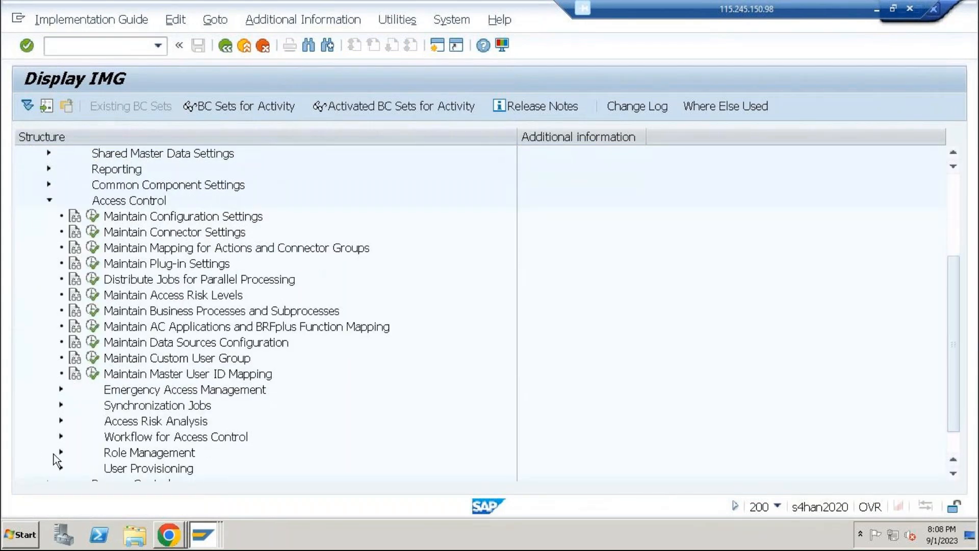
scroll(153, 424, down, 2)
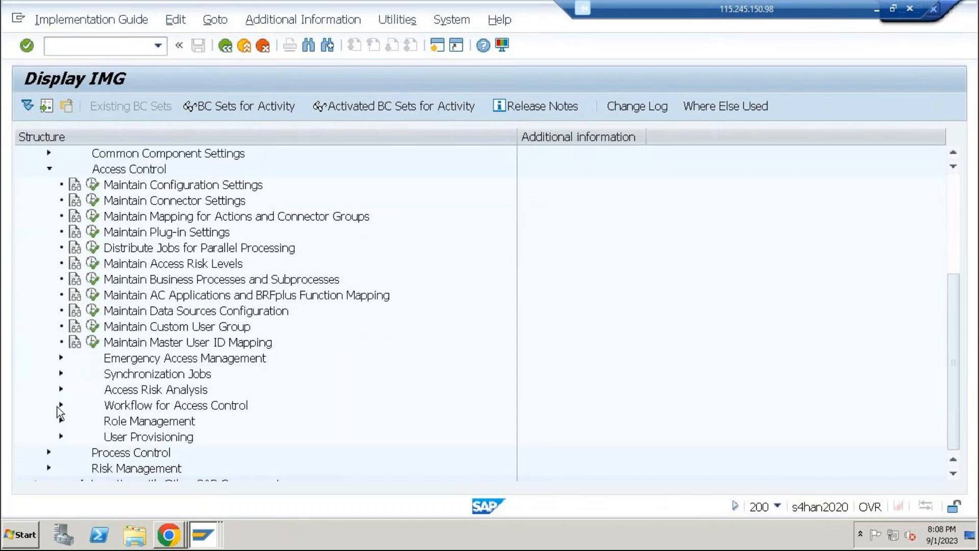
click(58, 407)
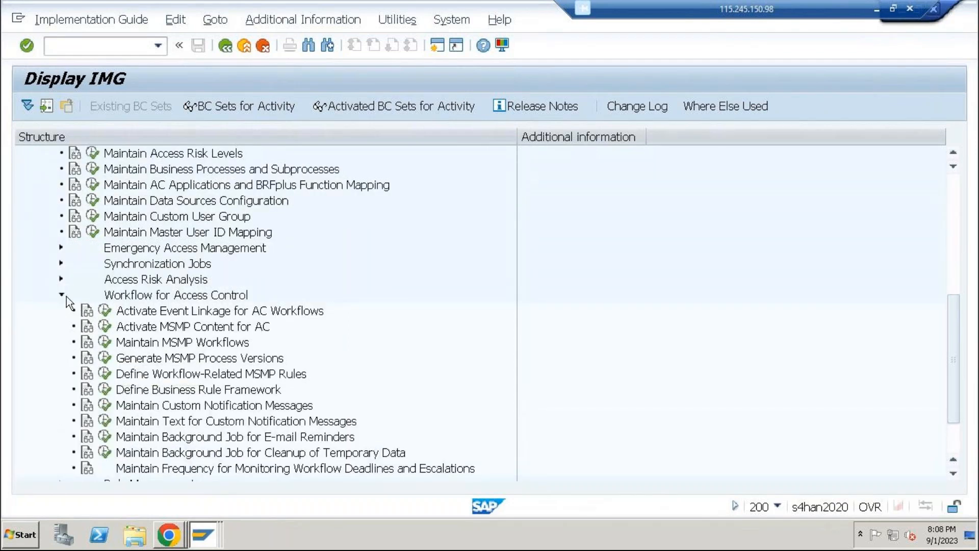
click(63, 297)
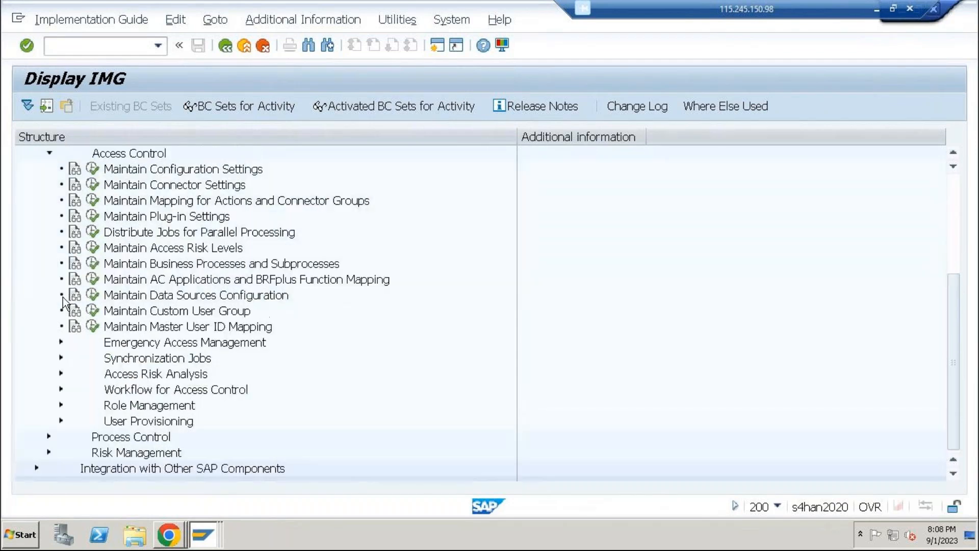
click(61, 358)
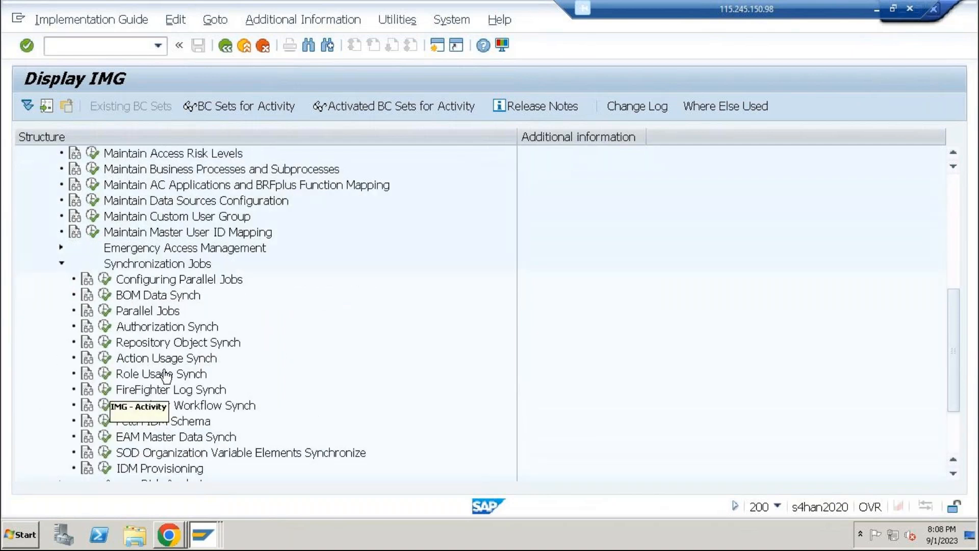
click(104, 341)
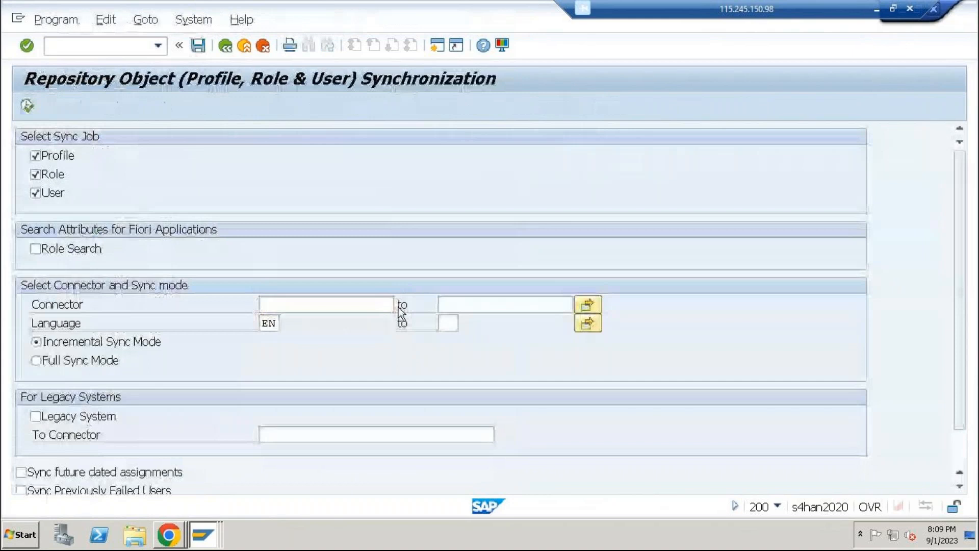
Set the connector to RFC_HYD and run the profile, role and user synchronization in incremental mode
key(F4)
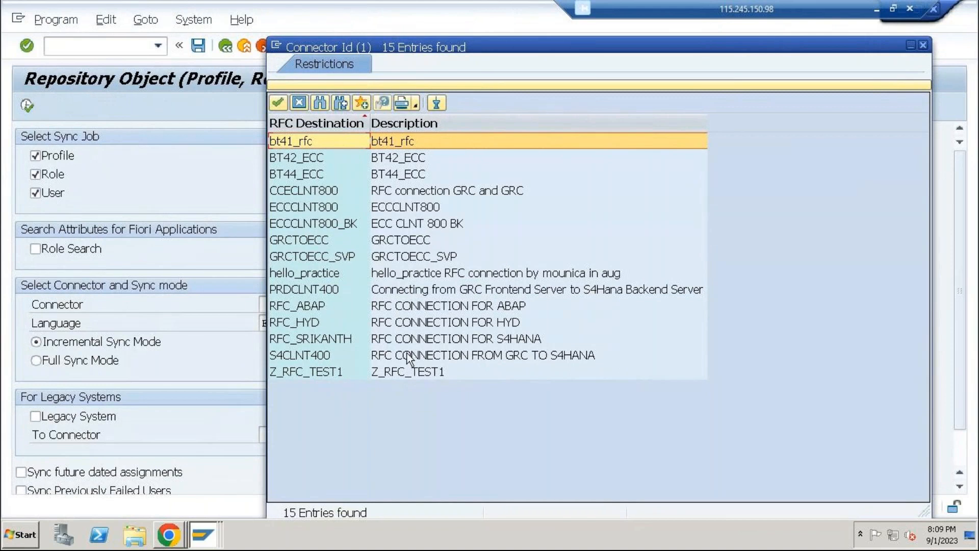
click(439, 323)
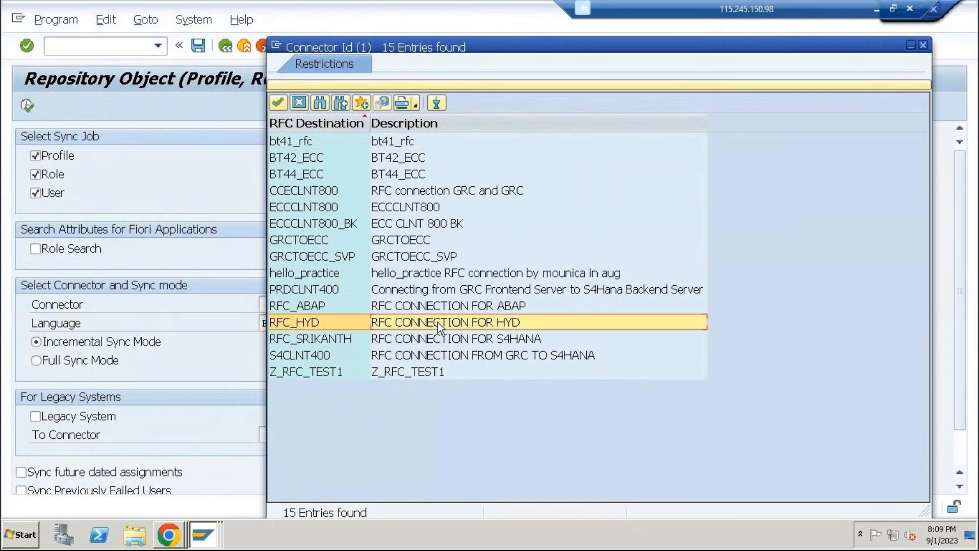
double_click(438, 322)
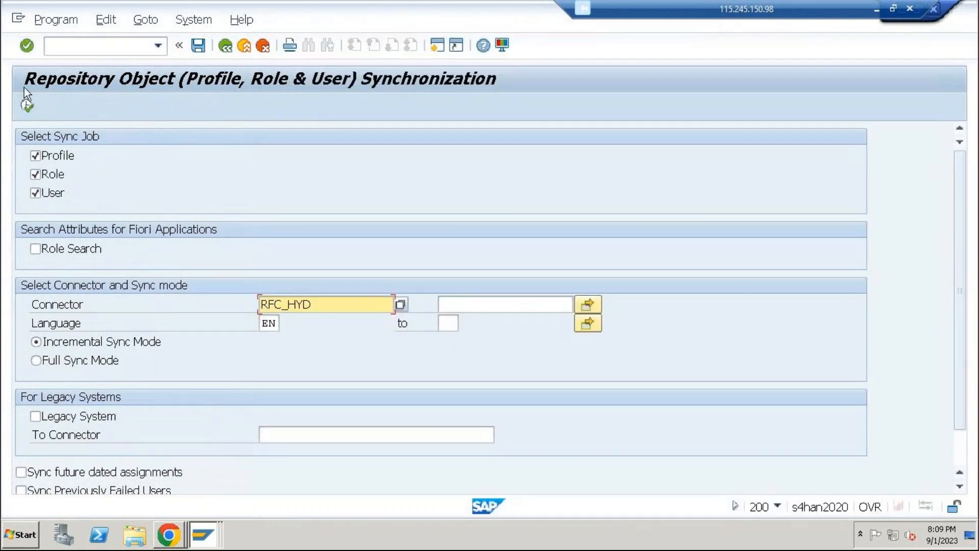
click(30, 104)
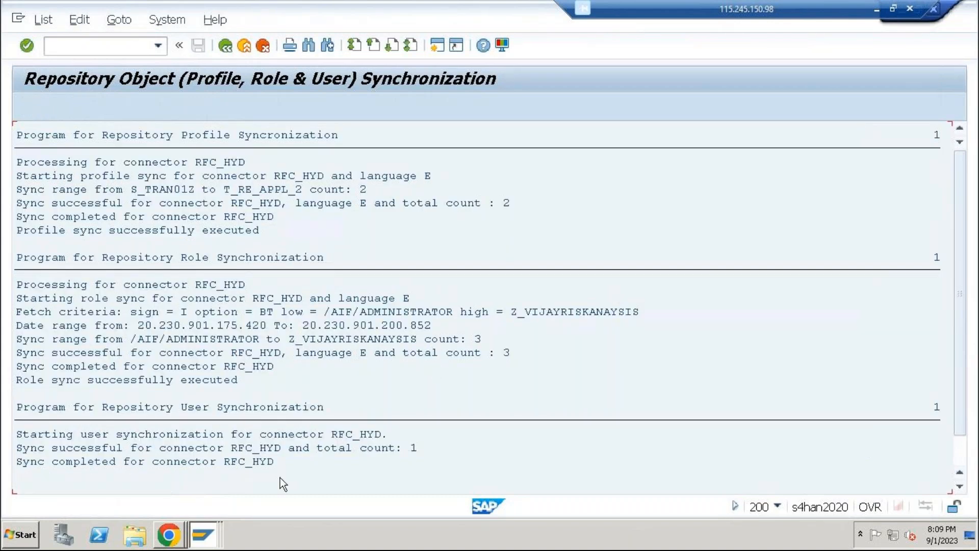
Switch to Chrome, close the old risk analysis window and reopen the user-level access risk analysis in a maximized window
click(169, 534)
click(130, 500)
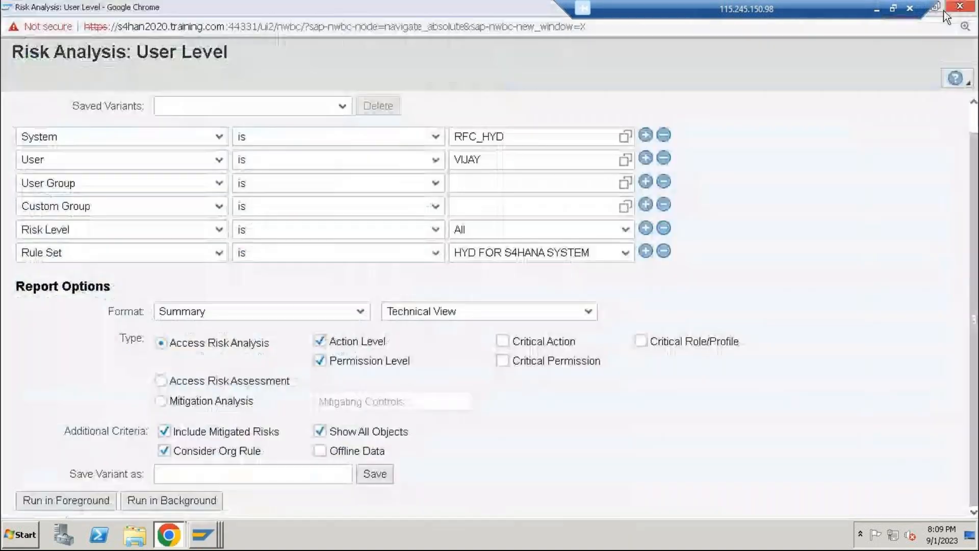
click(959, 9)
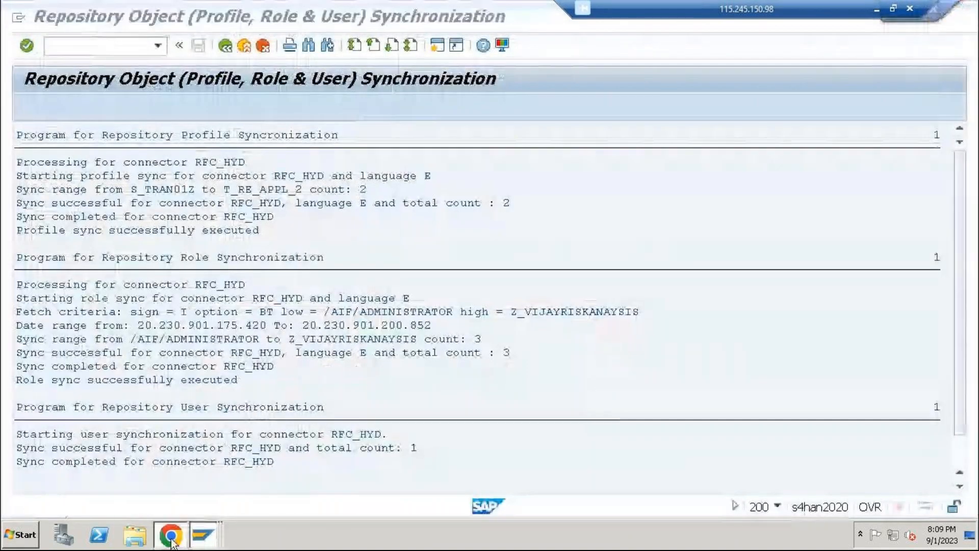
click(166, 535)
click(62, 37)
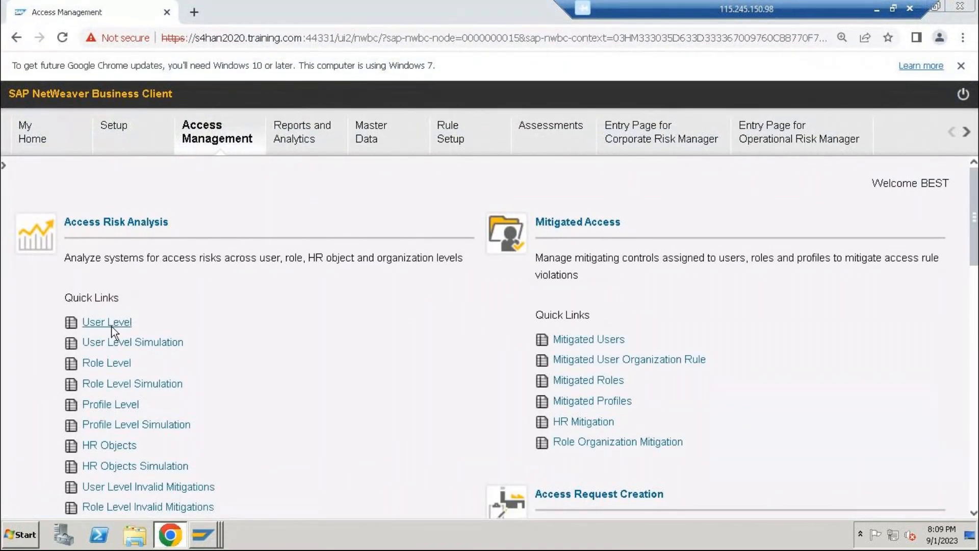
click(93, 322)
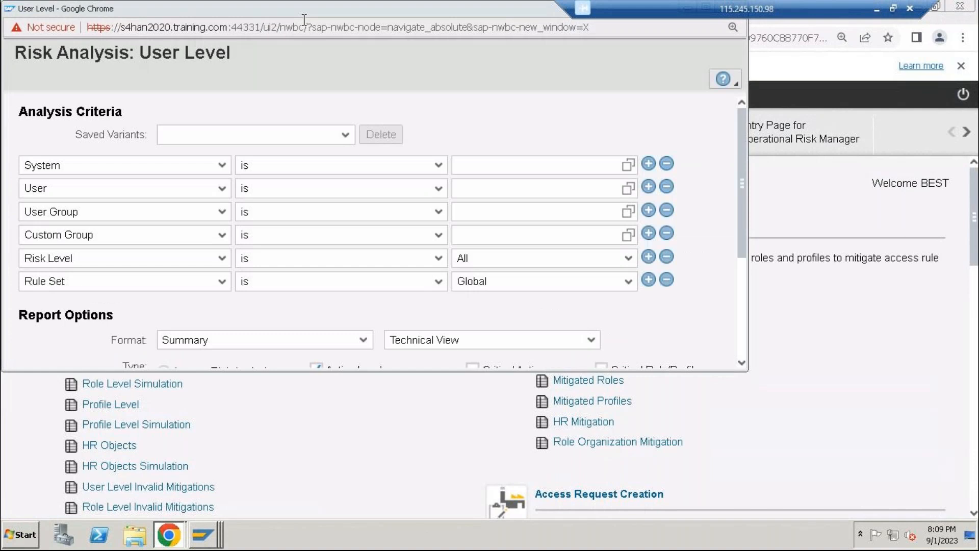
double_click(317, 15)
Search the available connectors and set the analysis system to RFC_HYD
click(624, 168)
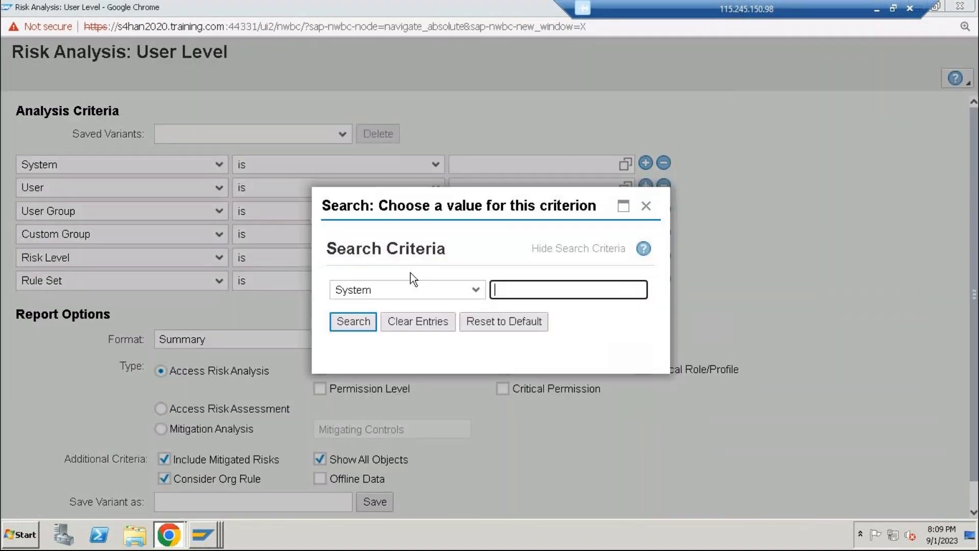
click(545, 295)
key(Return)
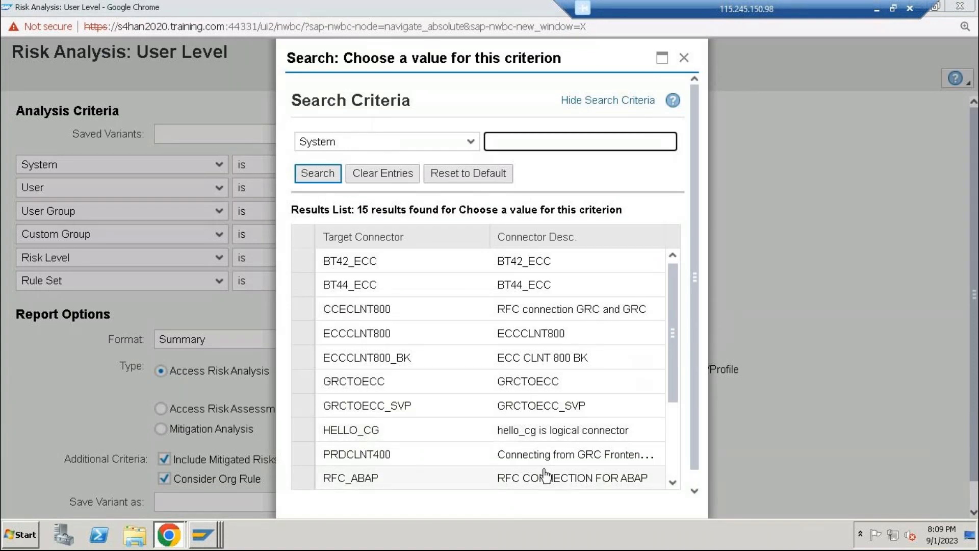
scroll(568, 349, down, 3)
double_click(377, 434)
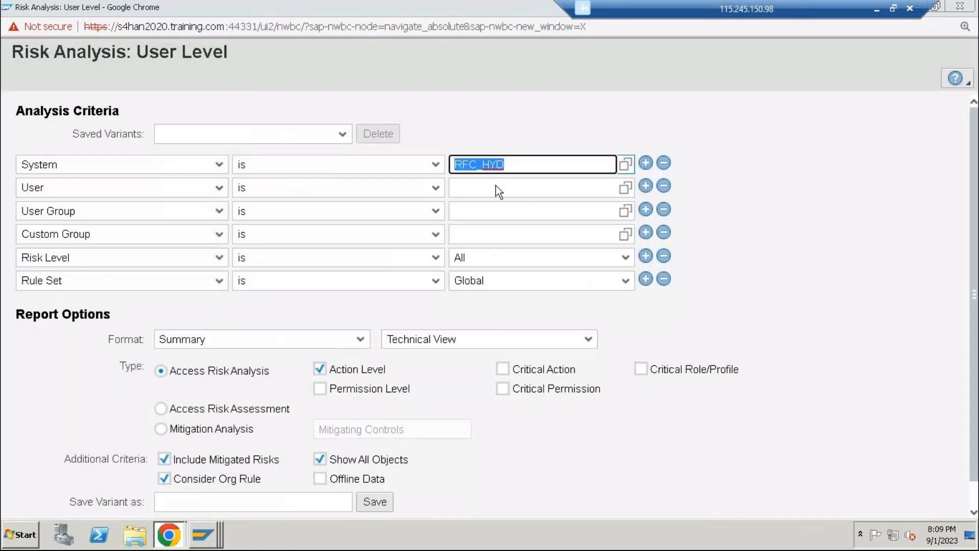
Search the RFC_HYD users by user ID and select the matching user as the user criterion
click(552, 187)
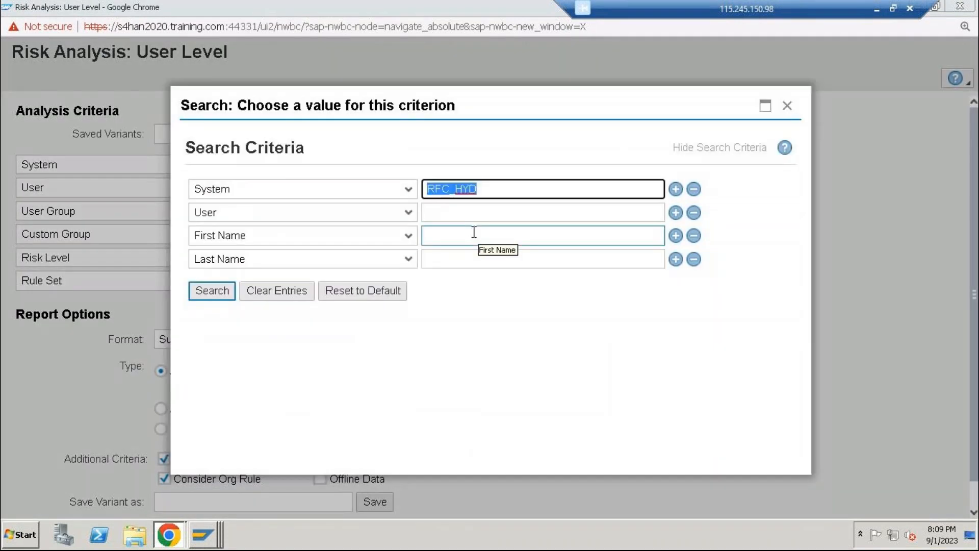
click(475, 233)
click(480, 217)
text(vijay3)
key(BackSpace)
key(Return)
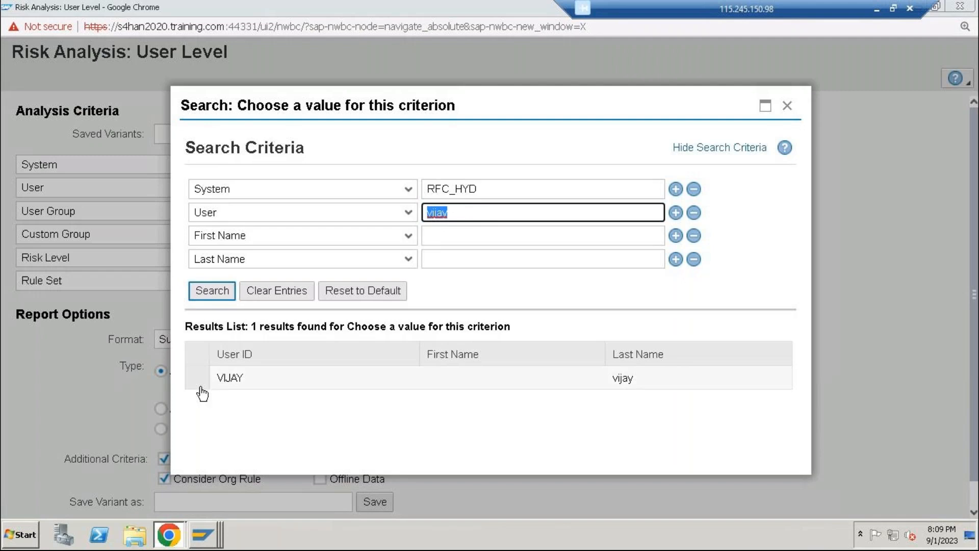
click(201, 389)
Keep the risk level at All and set the rule set to HYD FOR S4HANA SYSTEM
click(510, 258)
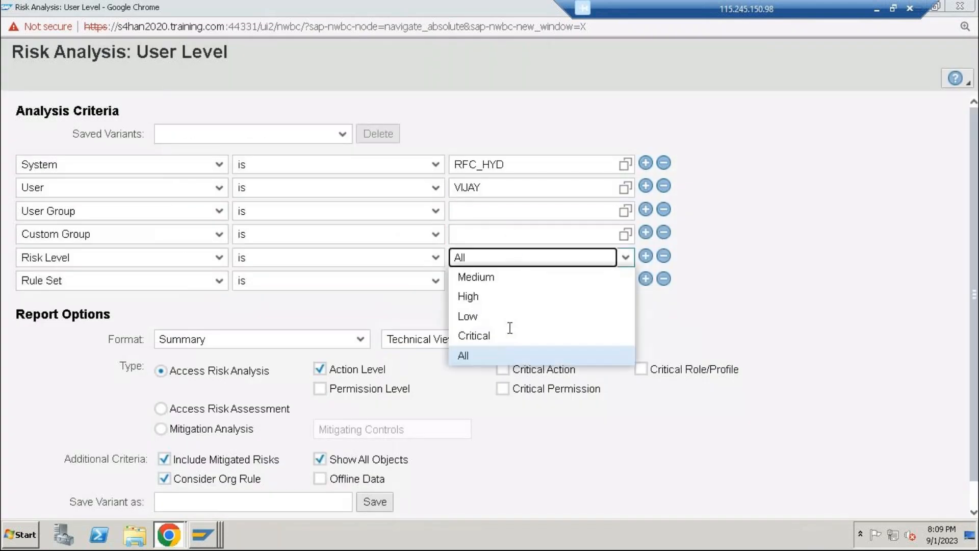
click(757, 297)
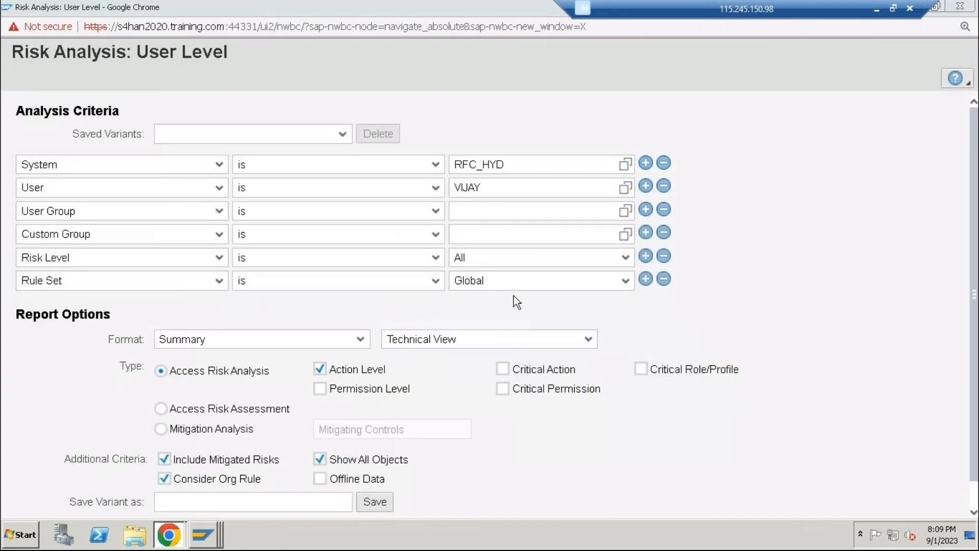
click(514, 283)
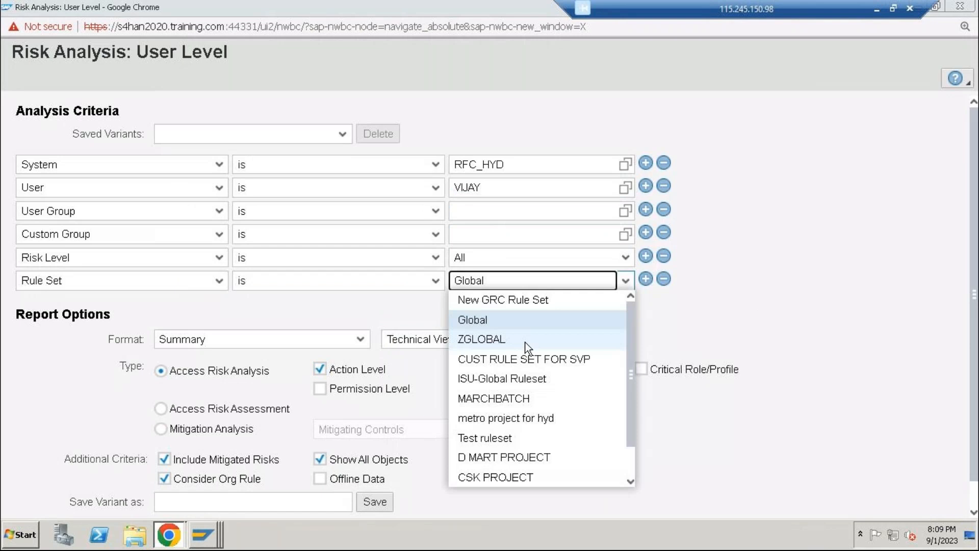
scroll(551, 474, down, 1)
click(546, 473)
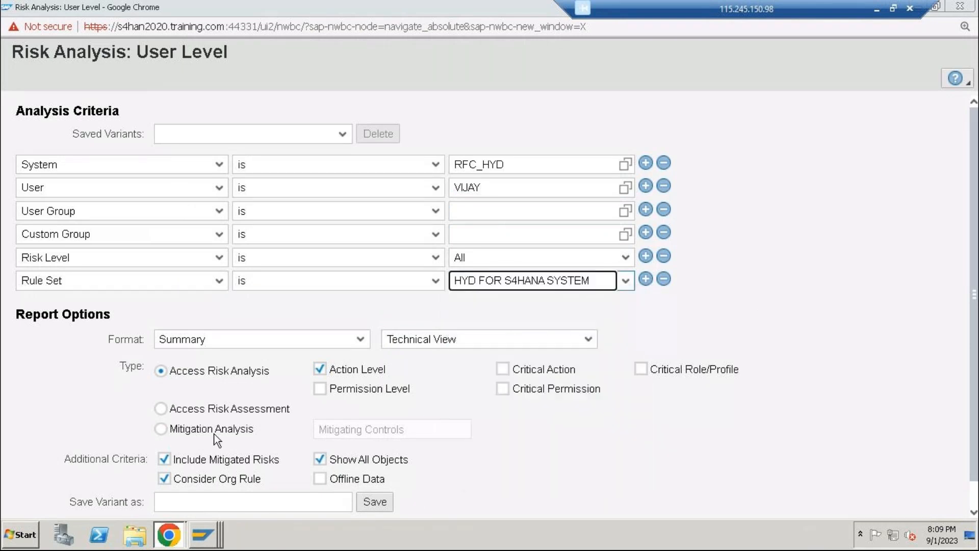
Run the user-level risk analysis in the foreground at action level and close its results
scroll(239, 439, down, 1)
click(19, 507)
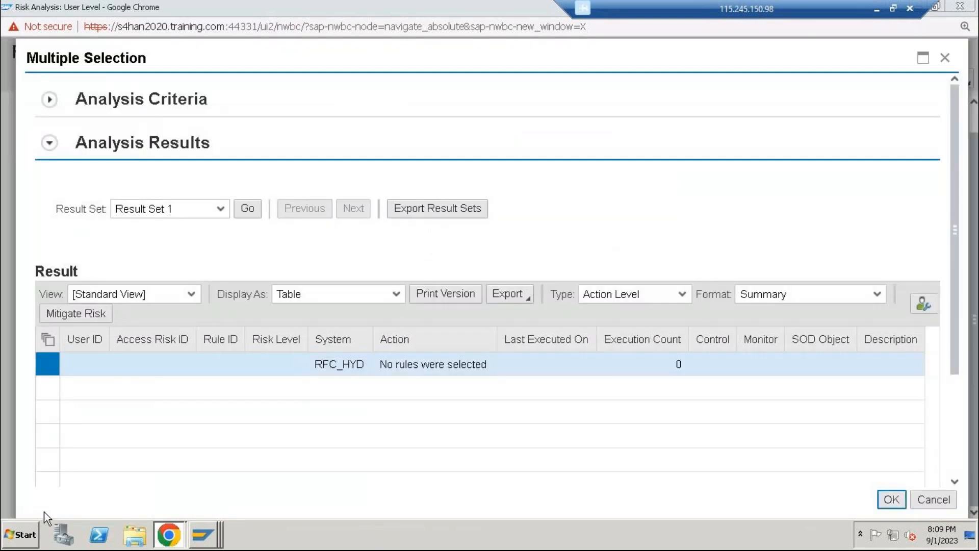
click(946, 58)
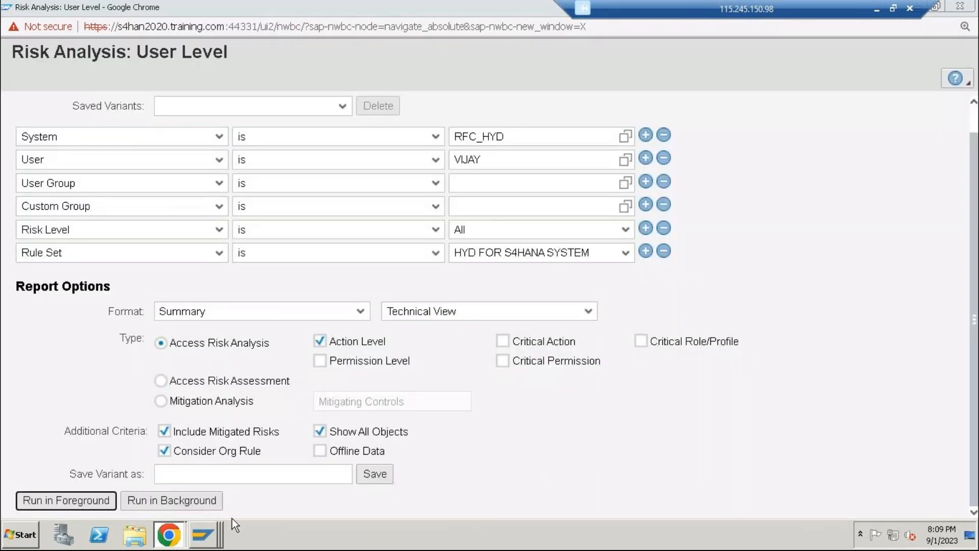
Switch to SAP GUI, return to the repository object synchronization selection and include Authorization Data
click(214, 533)
click(282, 485)
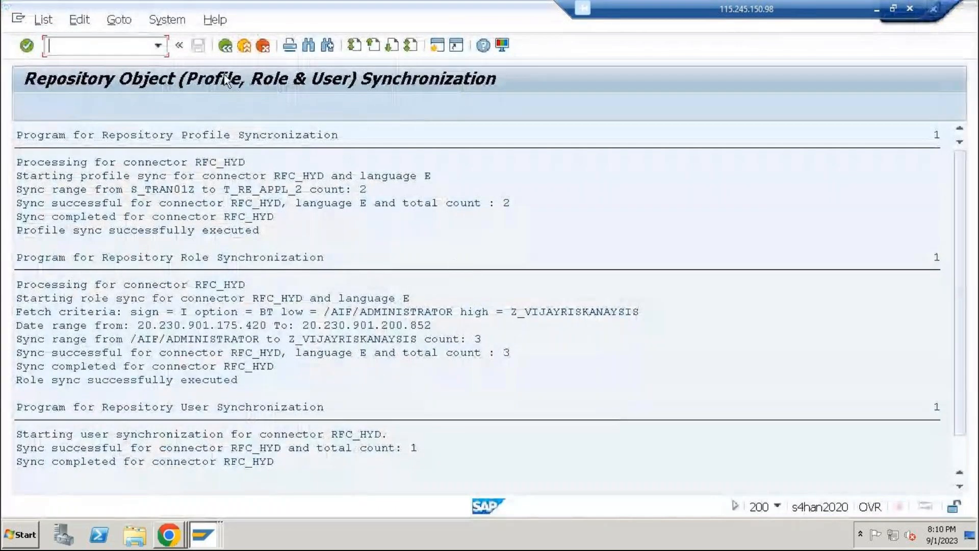
click(244, 46)
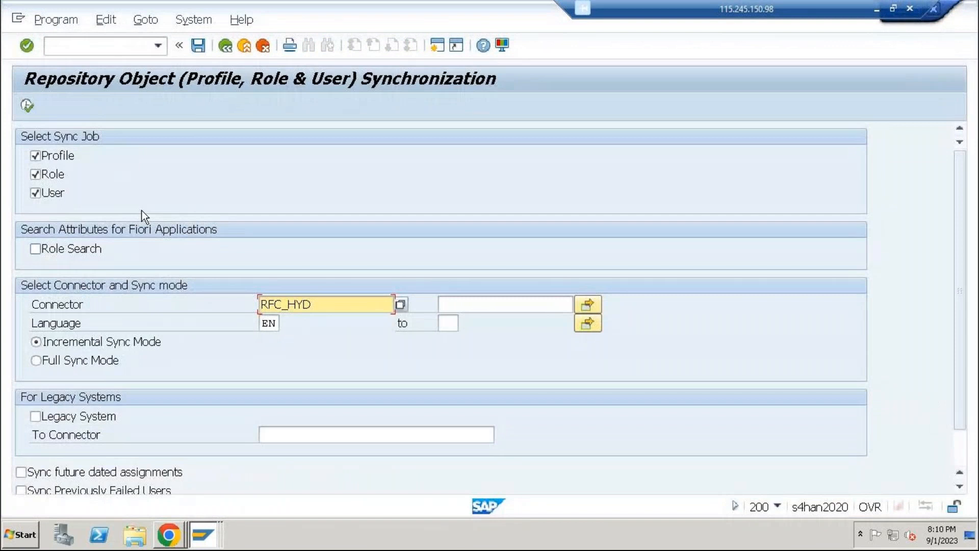
scroll(158, 285, down, 1)
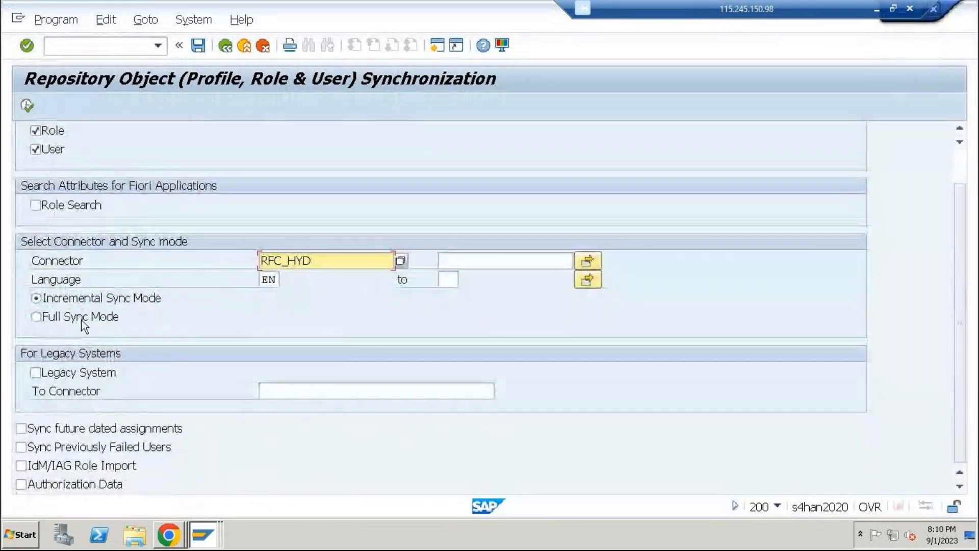
click(68, 486)
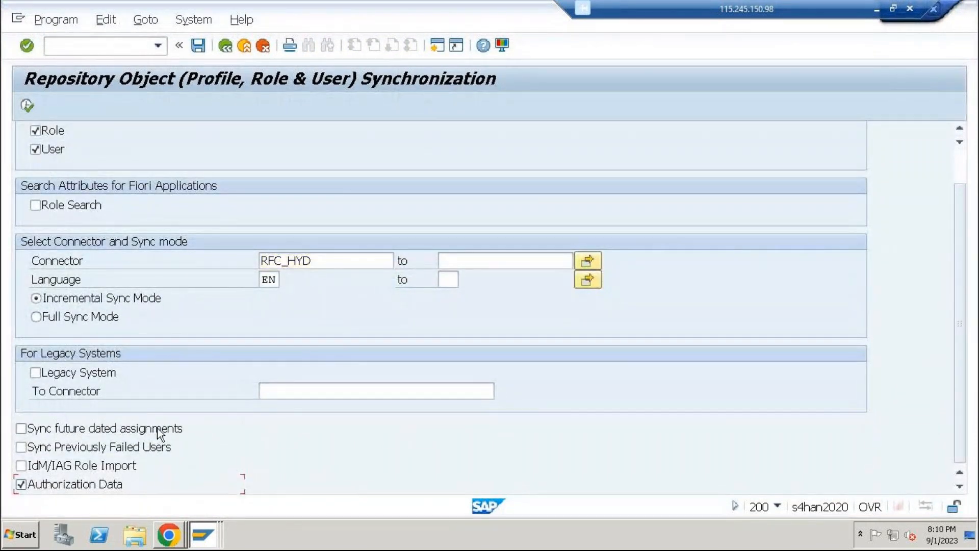
Execute the repository object synchronization for connector RFC_HYD and review the profile, role and user sync log
click(25, 107)
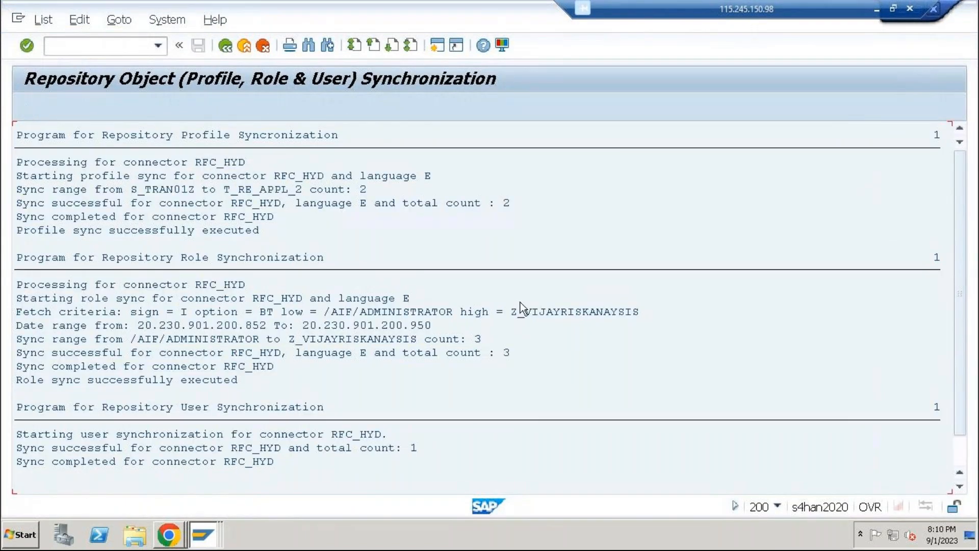
scroll(463, 319, down, 1)
click(515, 301)
click(571, 301)
click(593, 300)
click(156, 300)
click(592, 300)
click(257, 324)
click(400, 325)
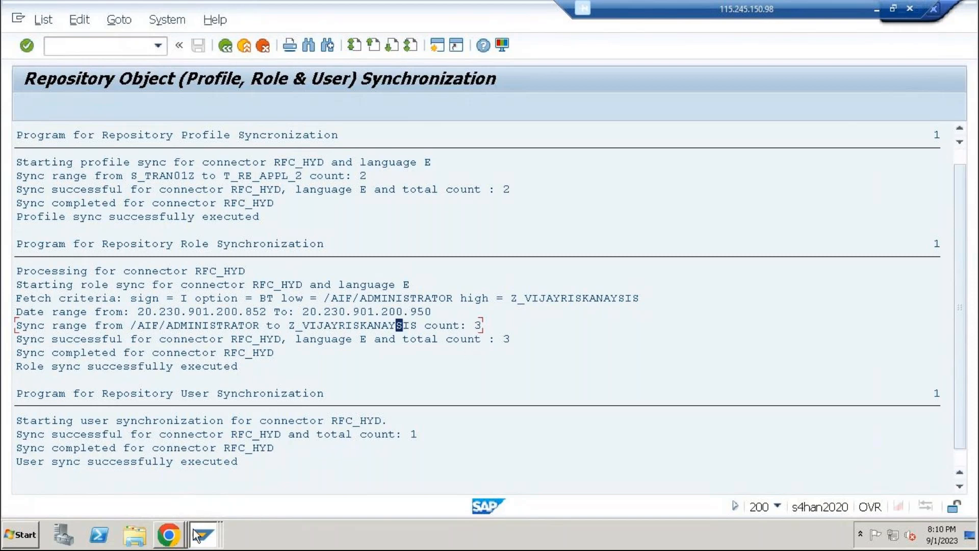
Switch to the user-level risk analysis in Chrome, rerun it in the foreground and close the results
click(168, 534)
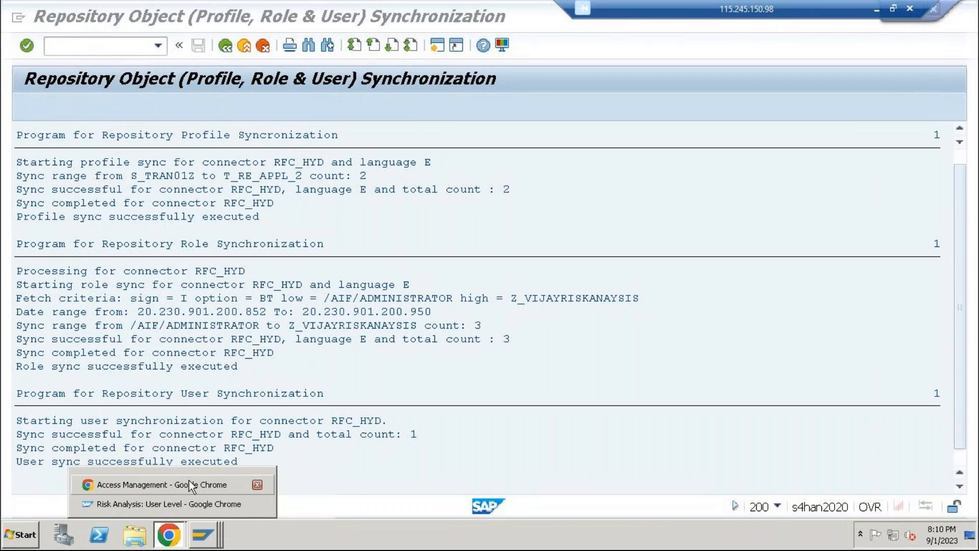
click(206, 504)
click(90, 507)
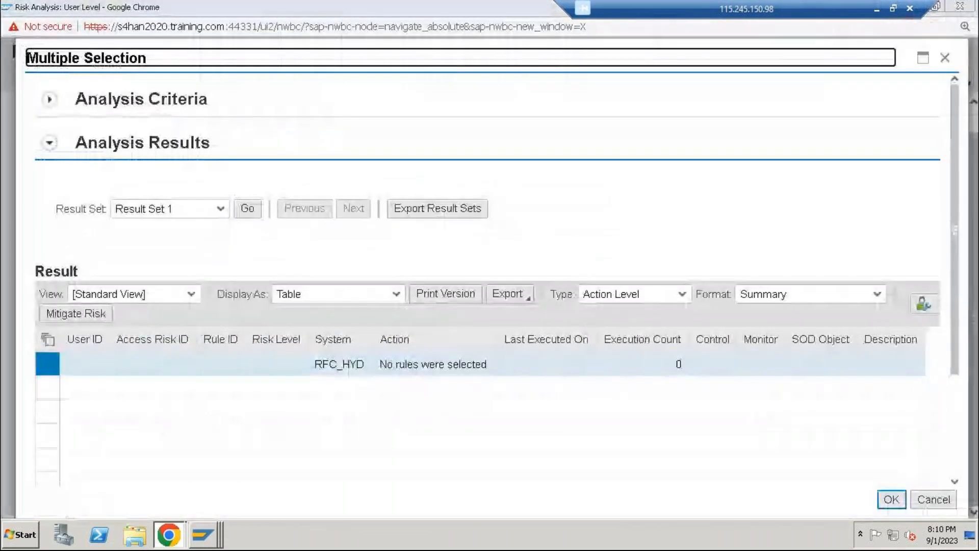
click(945, 58)
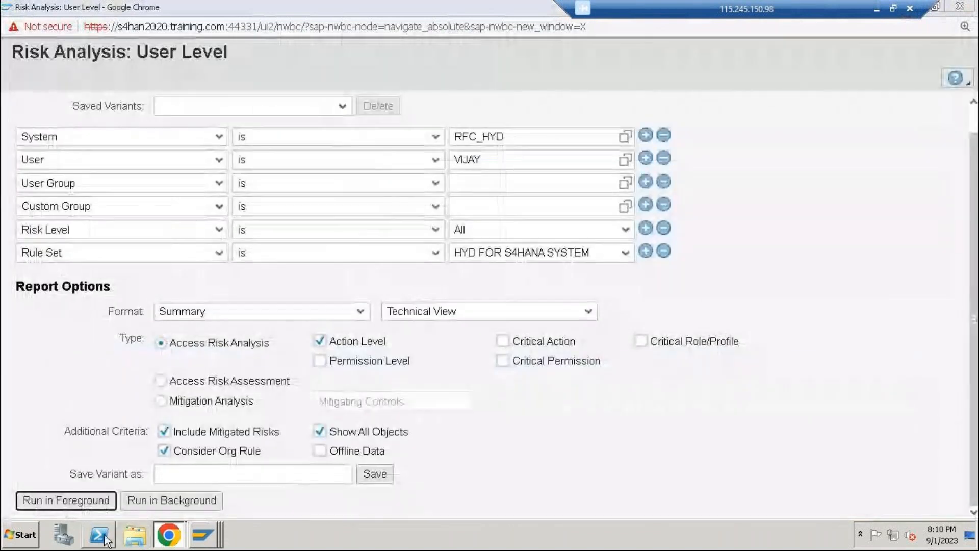
Open a new user-level risk analysis from Access Management and choose RFC_HYD as the system criterion
click(169, 534)
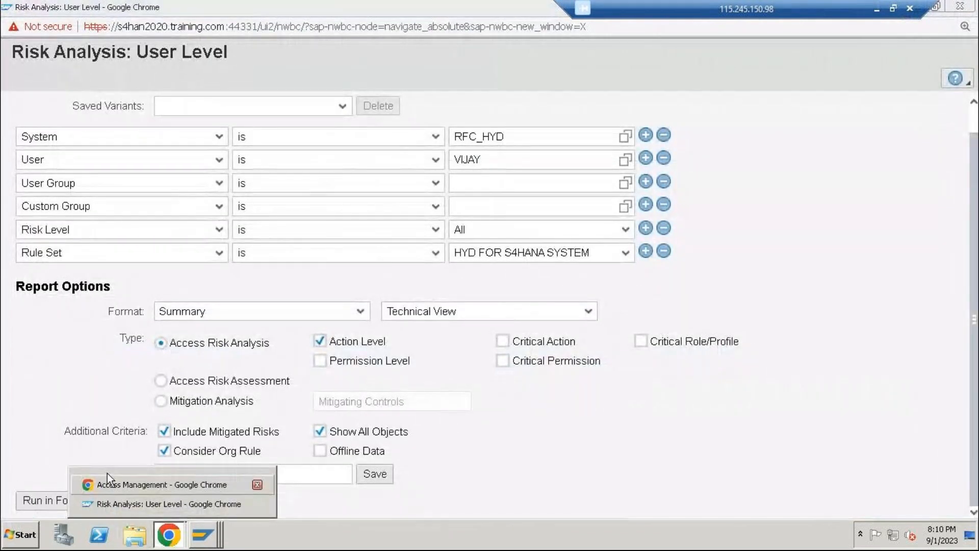
click(108, 484)
click(63, 38)
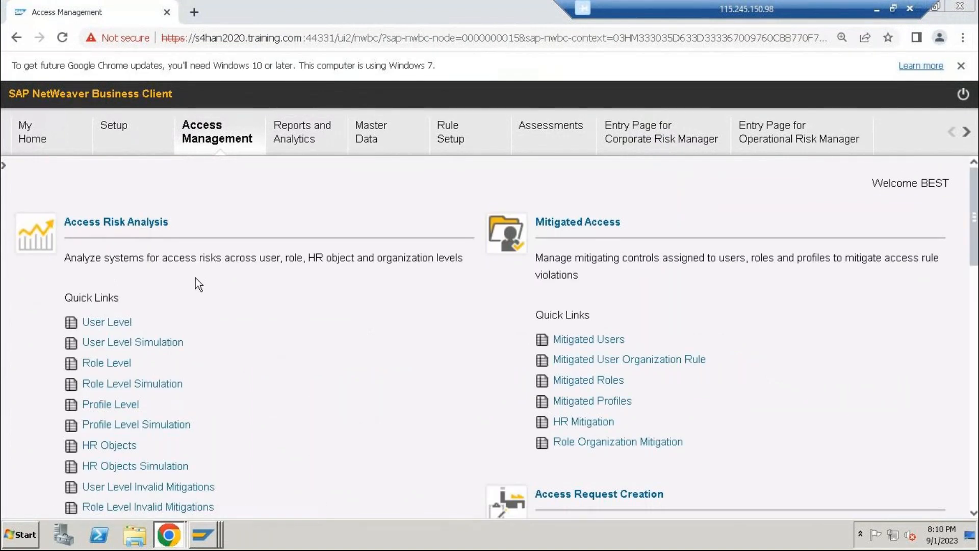
click(109, 323)
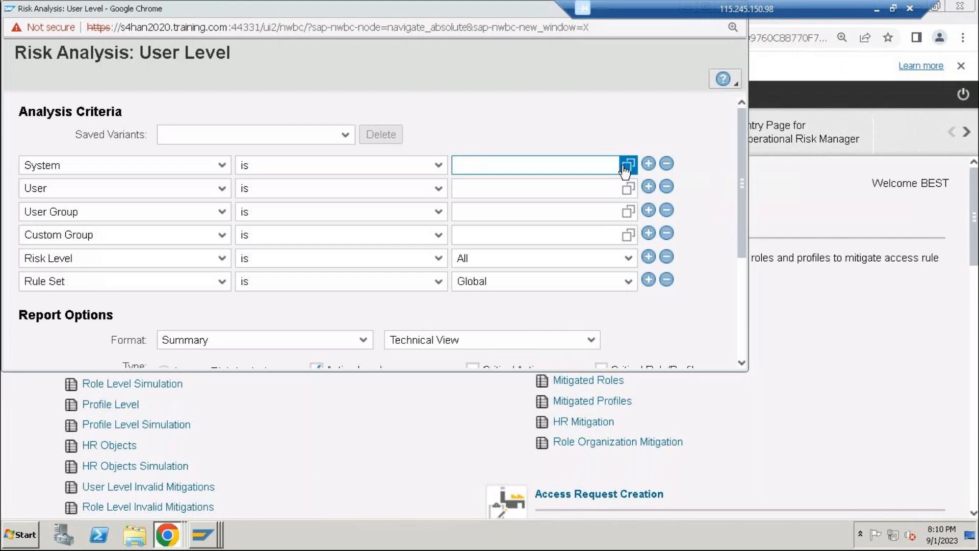
click(629, 165)
click(238, 250)
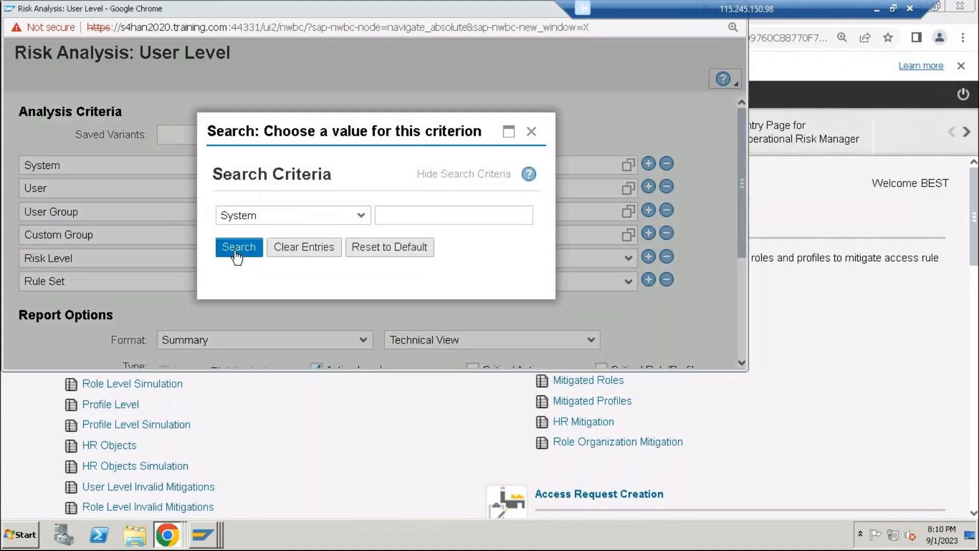
scroll(348, 320, down, 5)
scroll(348, 320, down, 2)
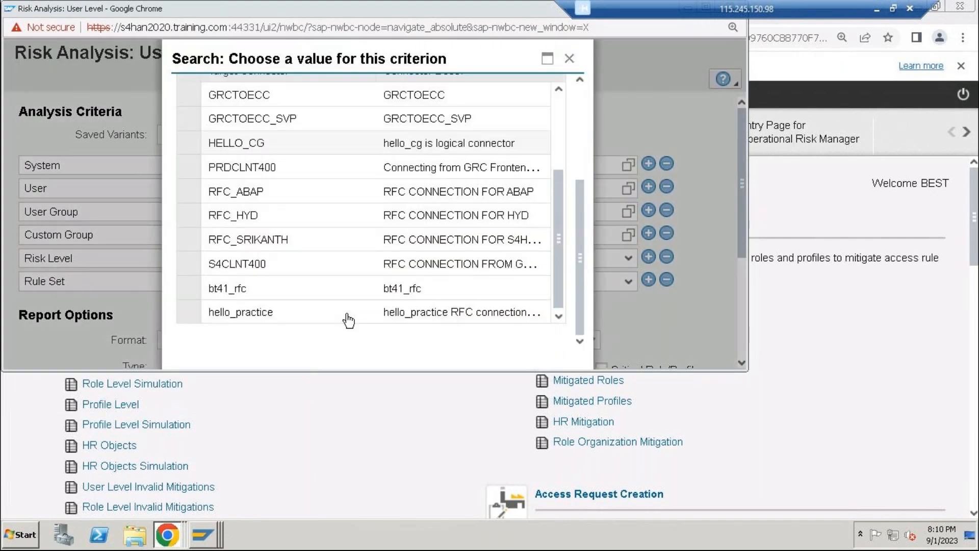
click(304, 230)
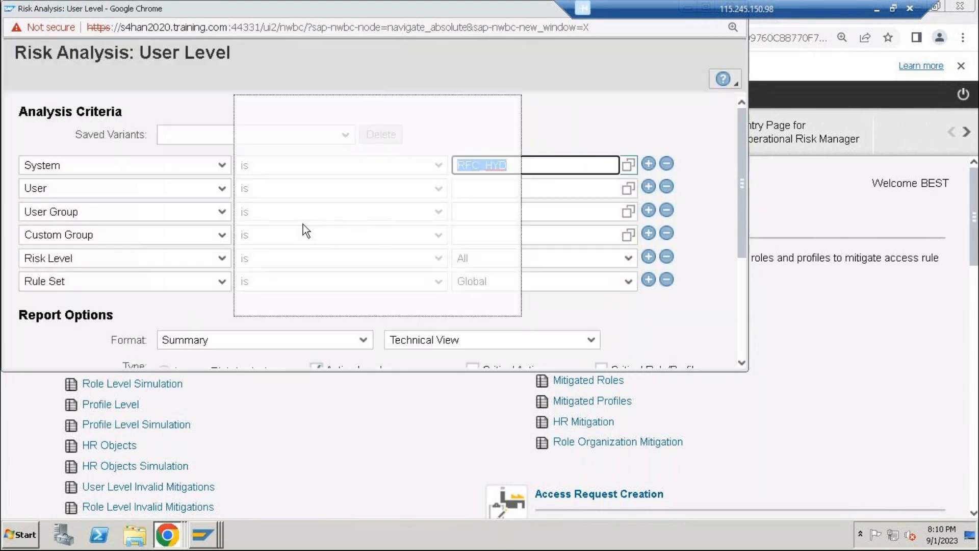
Search the RFC_HYD users by user ID and select the matching user for the new analysis
key(F4)
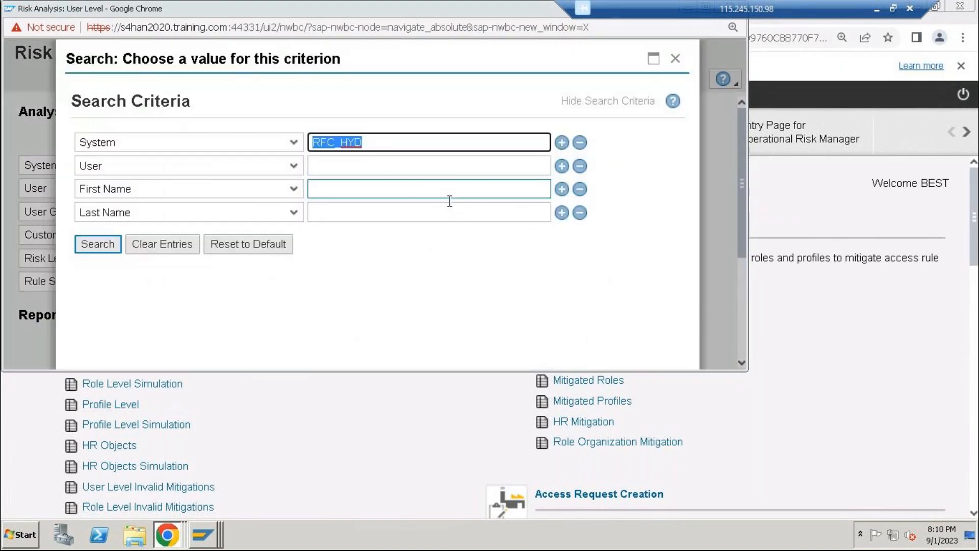
click(435, 170)
text(vij)
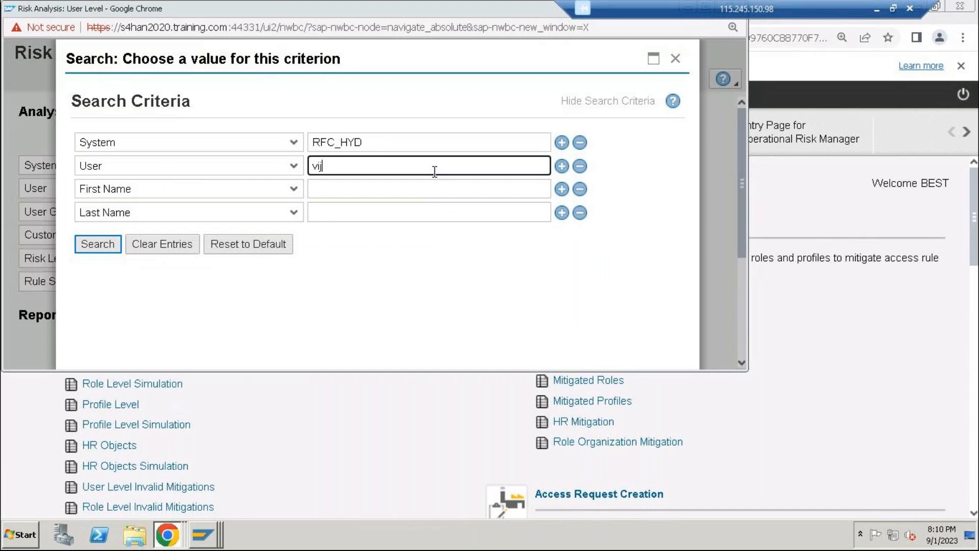
text(ay)
key(Return)
click(120, 332)
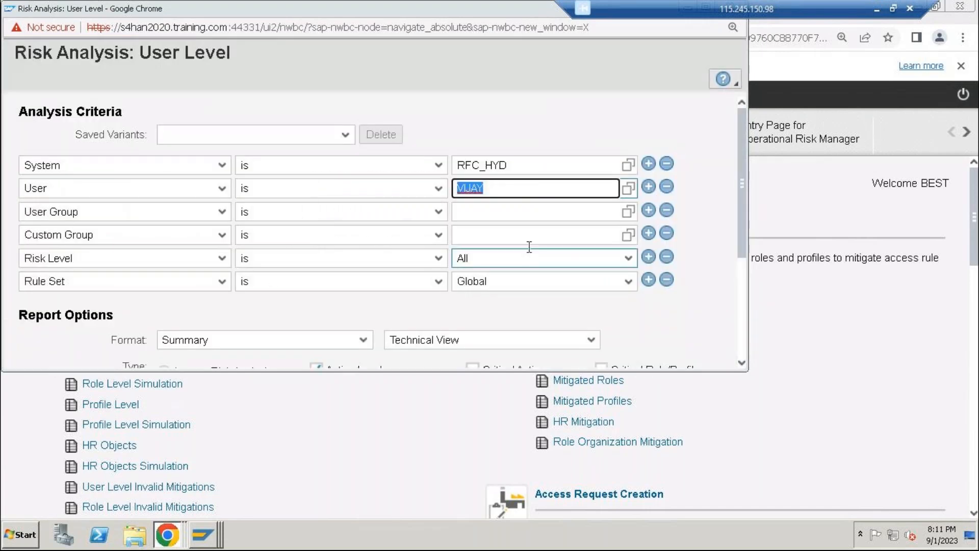
Set the new analysis's rule set to HYD FOR S4HANA SYSTEM
click(546, 280)
scroll(531, 210, down, 2)
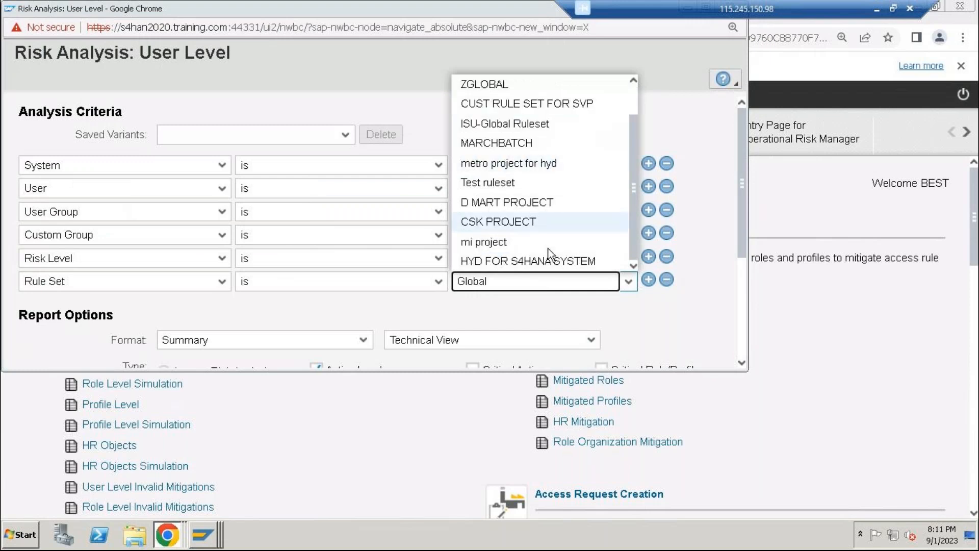
click(531, 260)
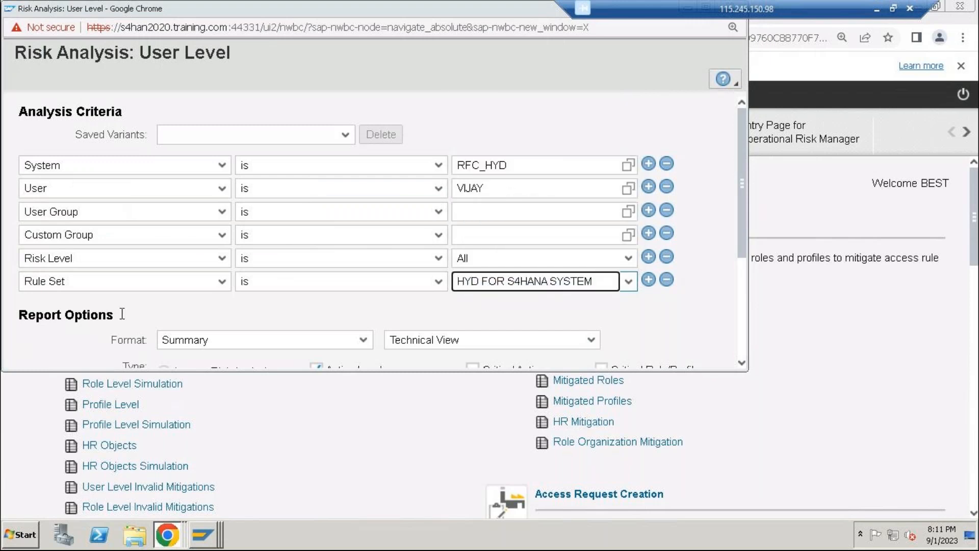
Maximize the analysis window, run the action-level access risk analysis in the foreground, and close the results and the window
scroll(123, 314, down, 4)
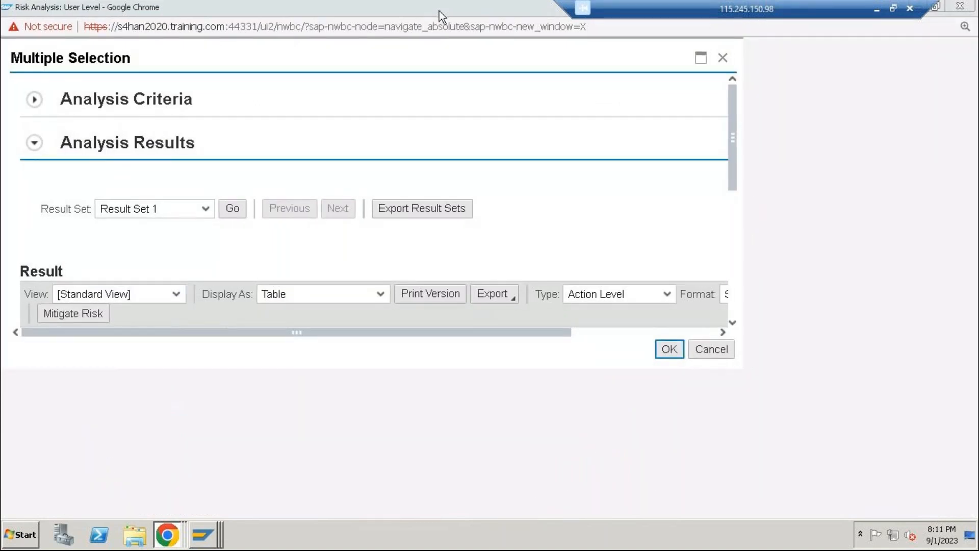
double_click(439, 11)
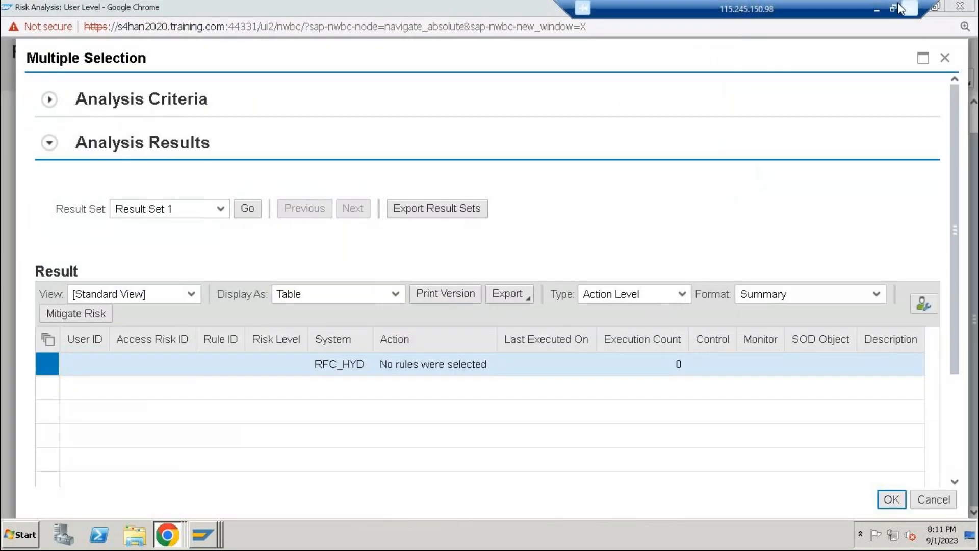
click(945, 57)
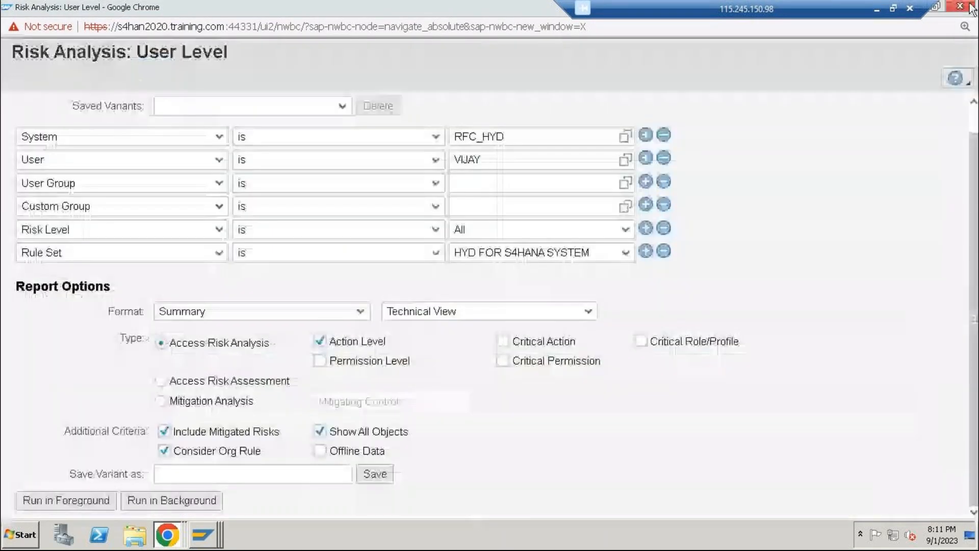
click(970, 6)
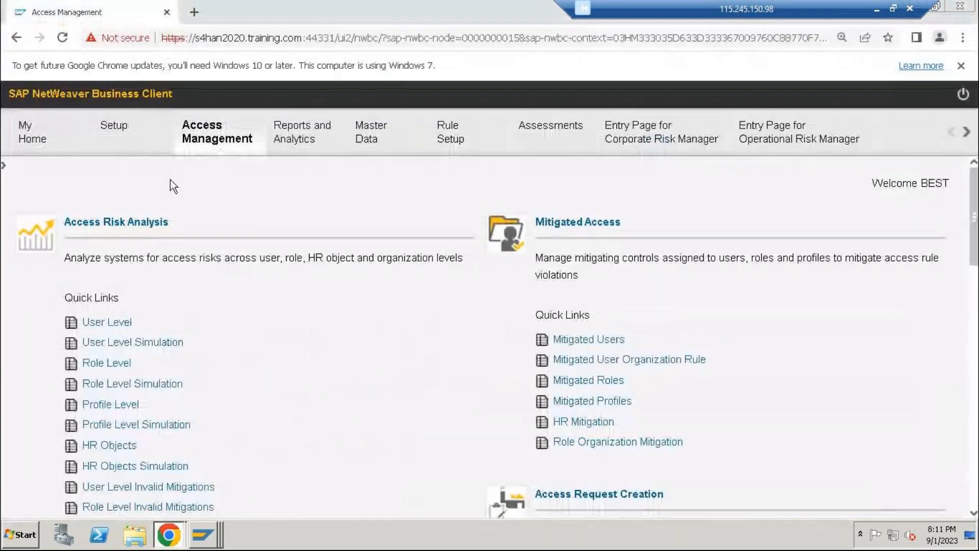
Open the SOD functions list from the access rule maintenance setup and maximize its window
click(128, 134)
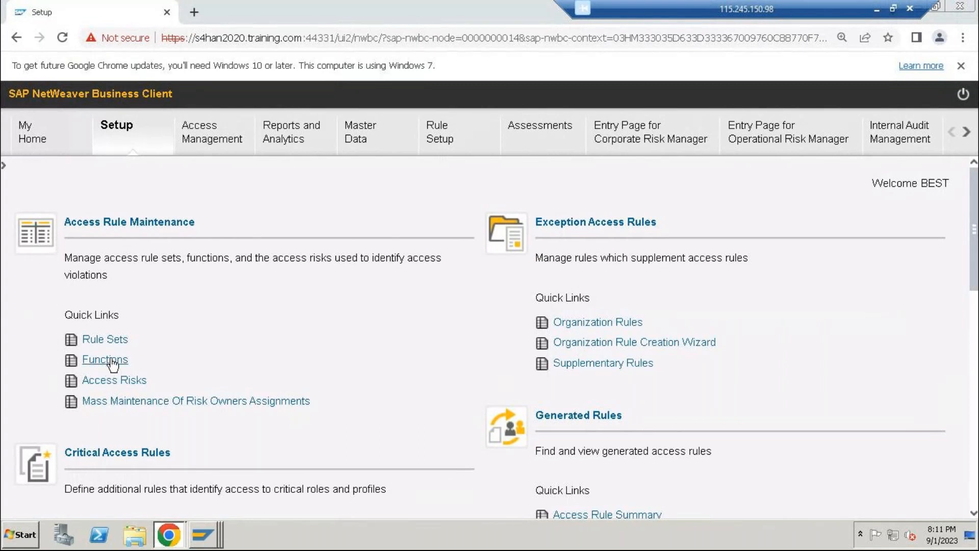
click(105, 359)
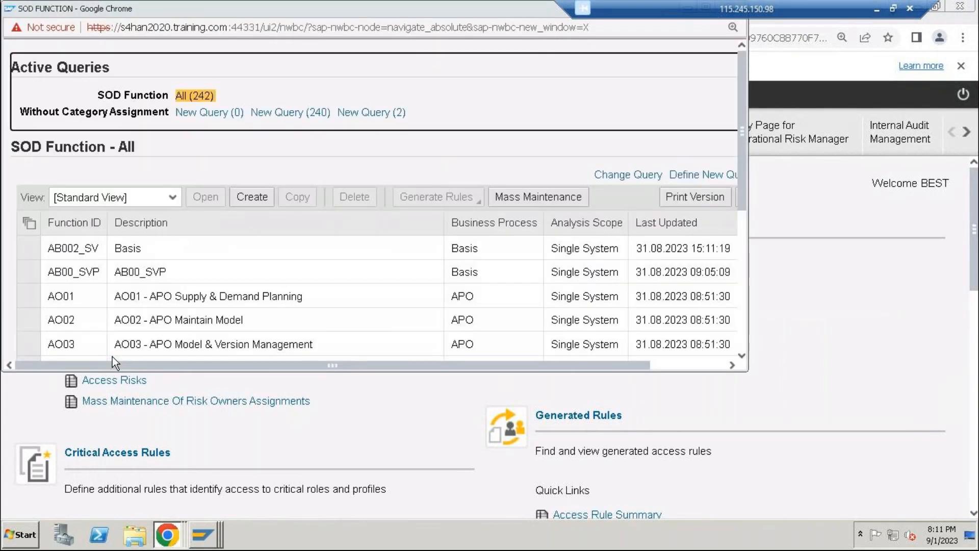
double_click(439, 14)
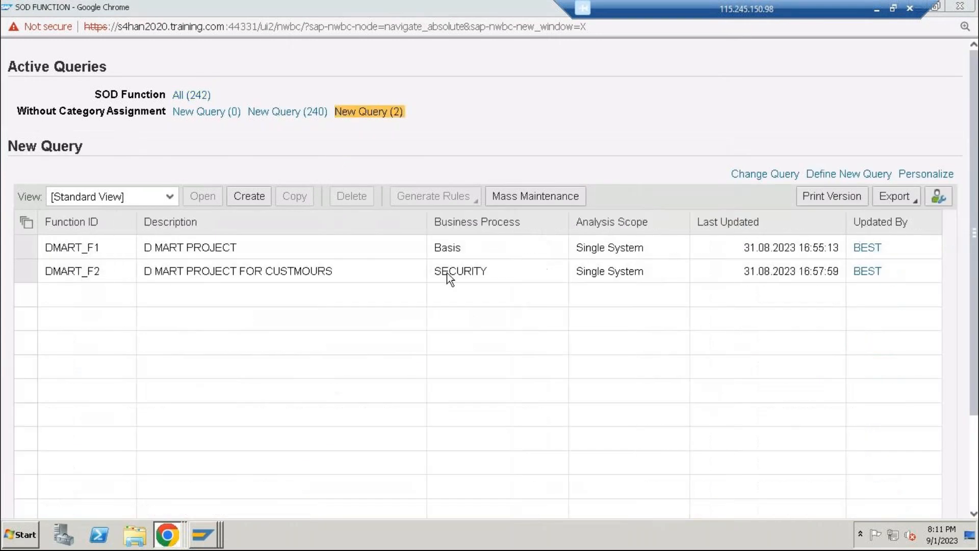
Define a new SOD function query with hyd* as the function ID criterion and finish it
click(831, 176)
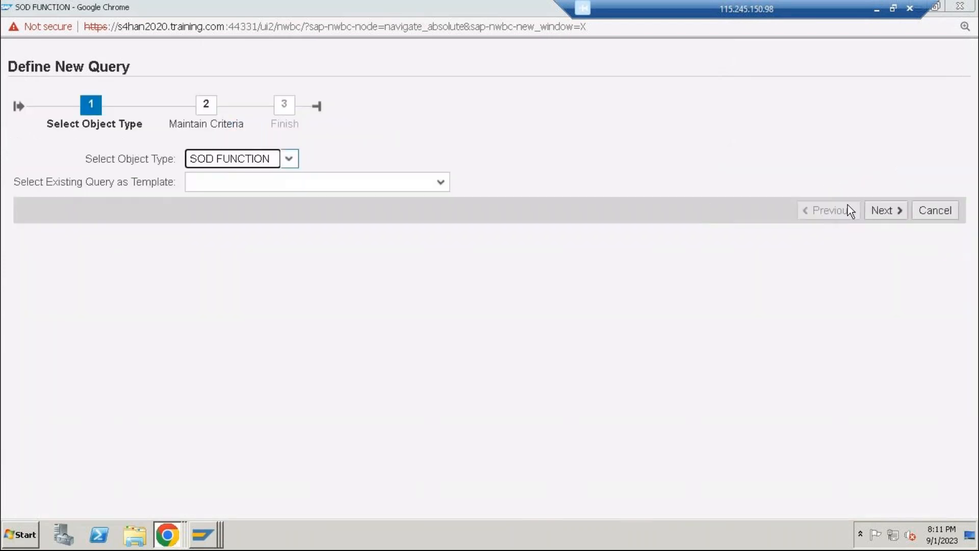
click(879, 210)
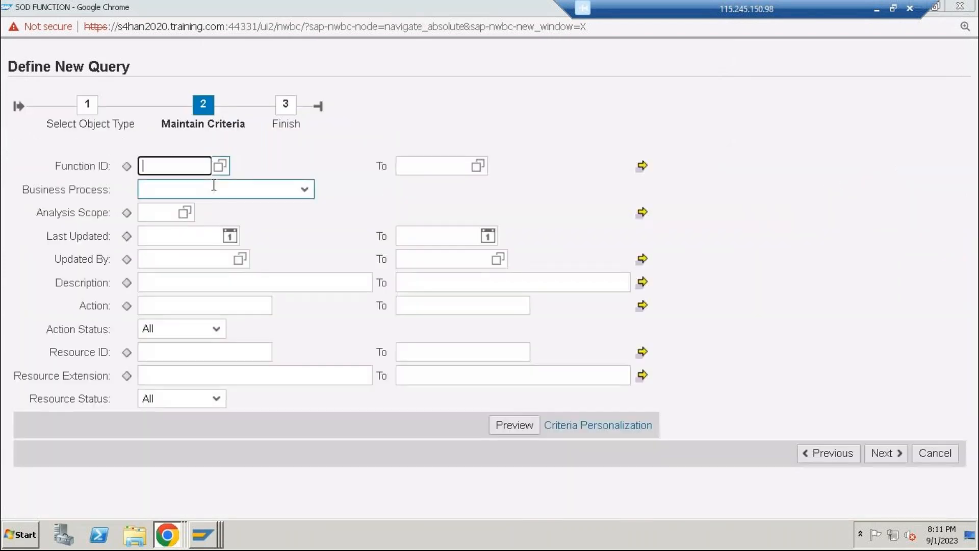
text(hyd*)
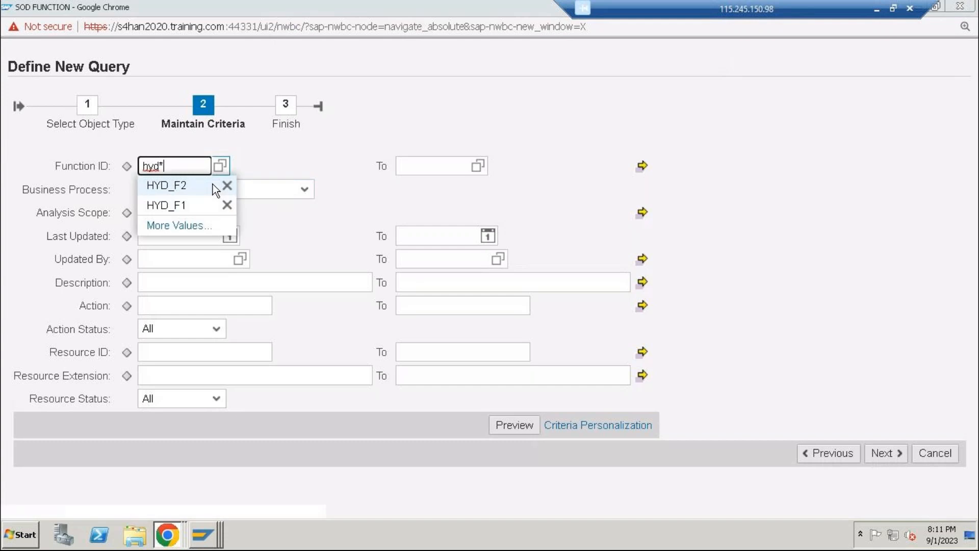
click(888, 453)
click(887, 226)
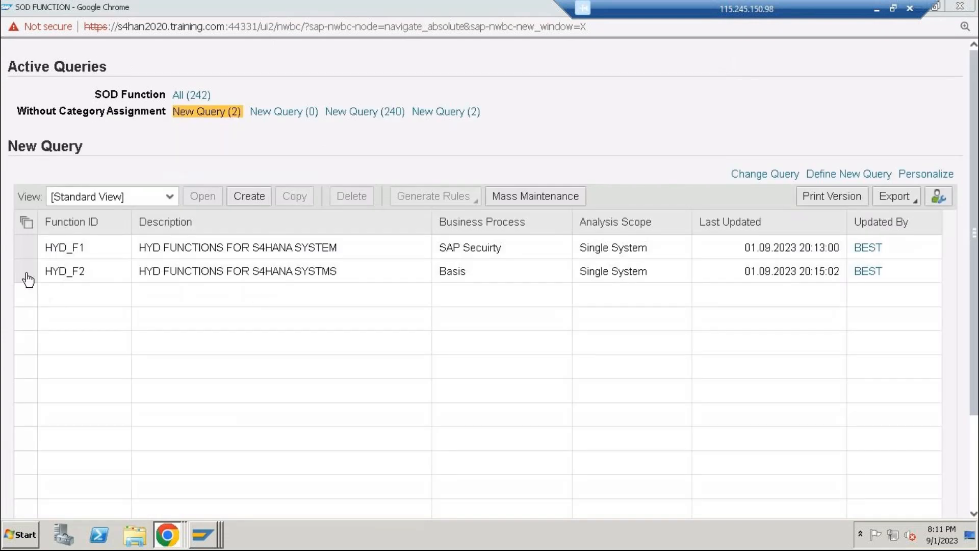
Generate rules in the foreground for functions HYD_F1 and HYD_F2, confirming the listed HYD_RI risk
click(25, 271)
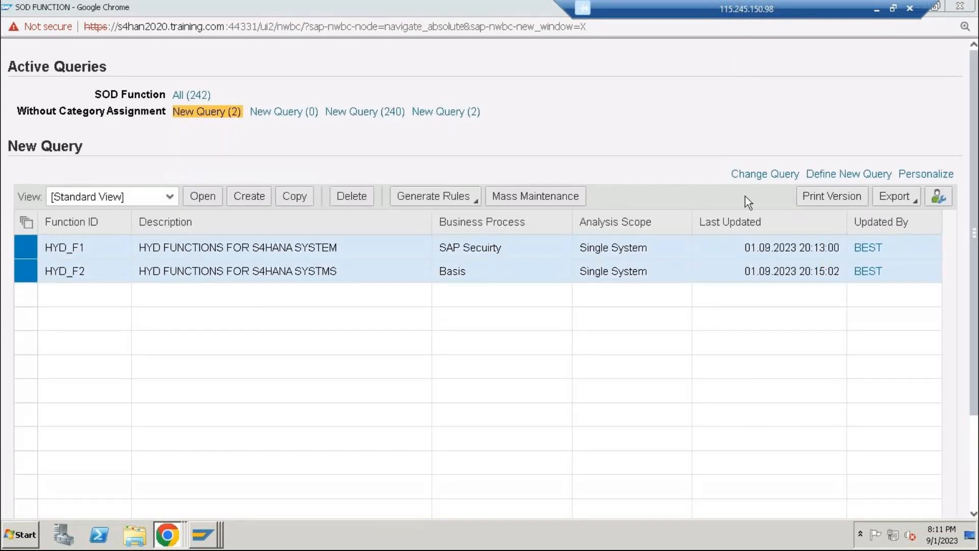
click(434, 196)
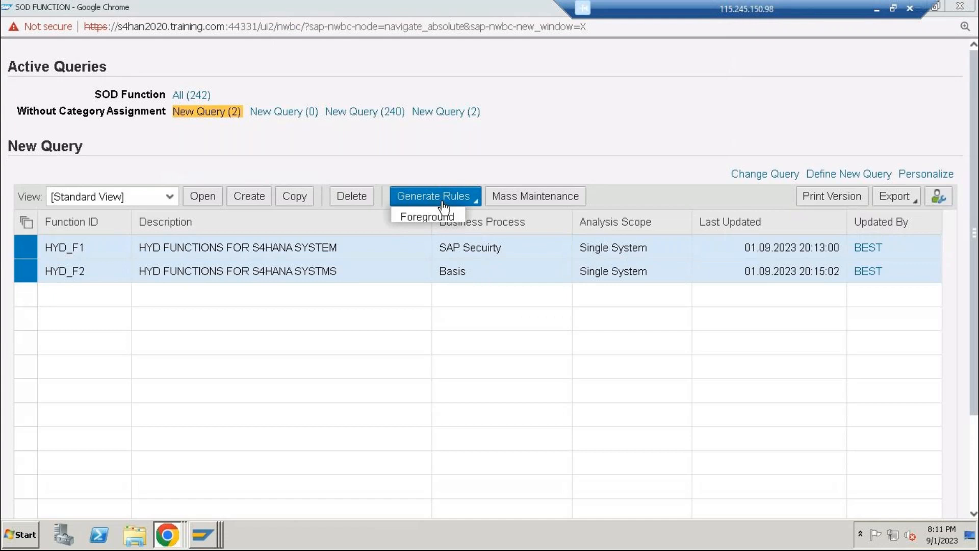
click(450, 217)
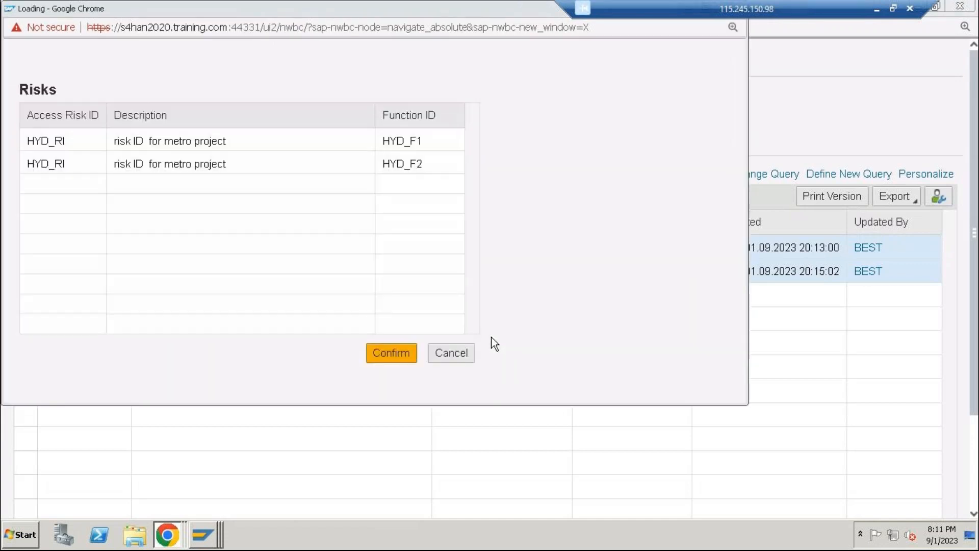
click(386, 352)
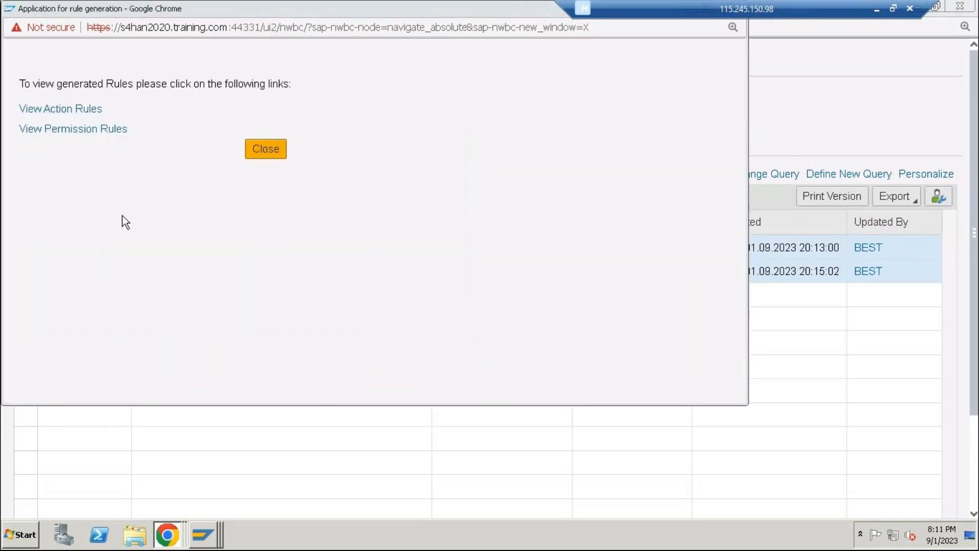
View the generated action rules and return to the rule generation overview
click(75, 108)
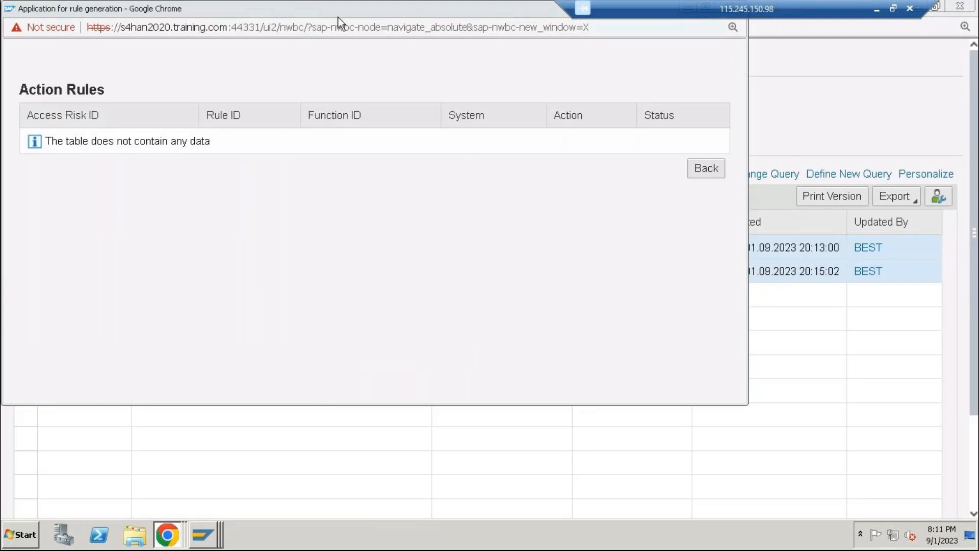
drag(337, 27, 393, 144)
drag(439, 9, 466, 77)
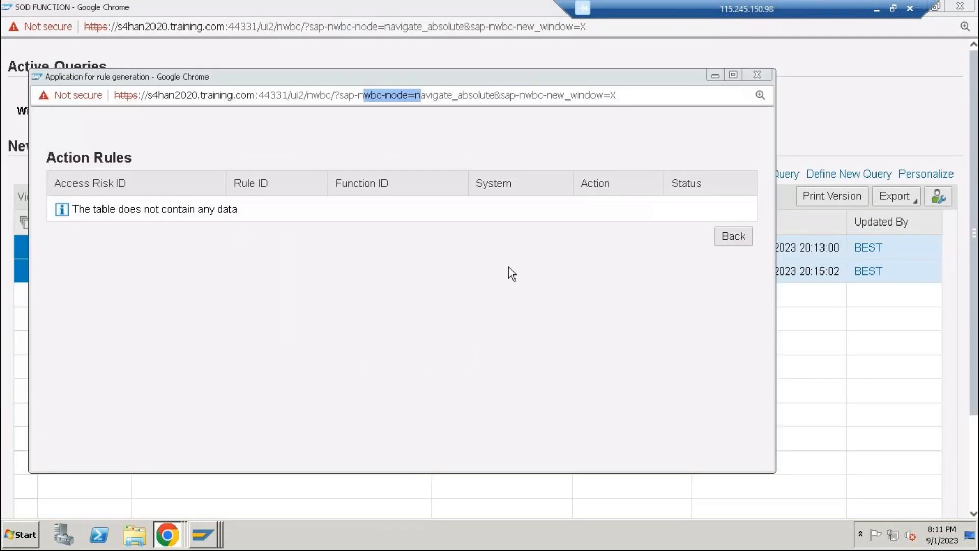
click(734, 236)
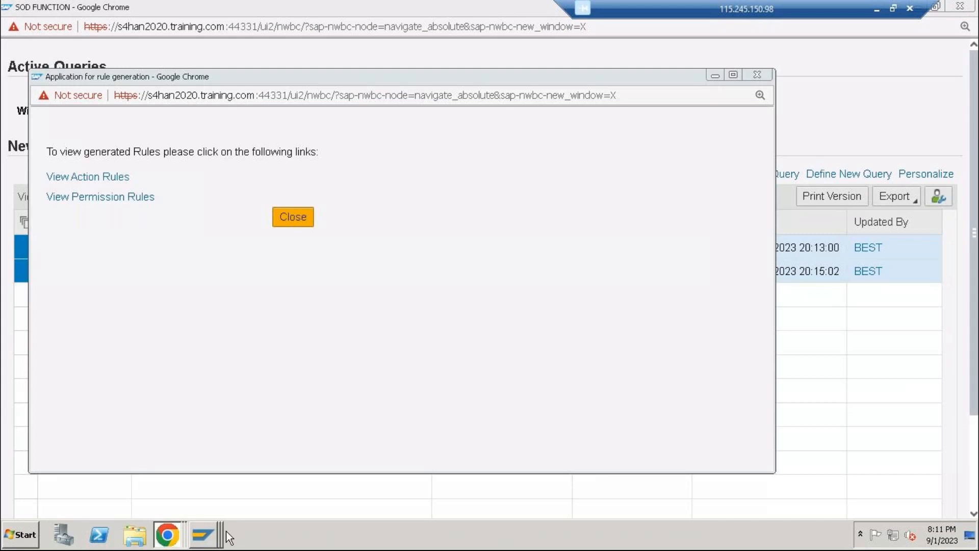
Switch to the SAP GUI, leave the synchronization report and open Generate SoD Rules under Access Risk Analysis in the implementation guide
mouse_move(203, 535)
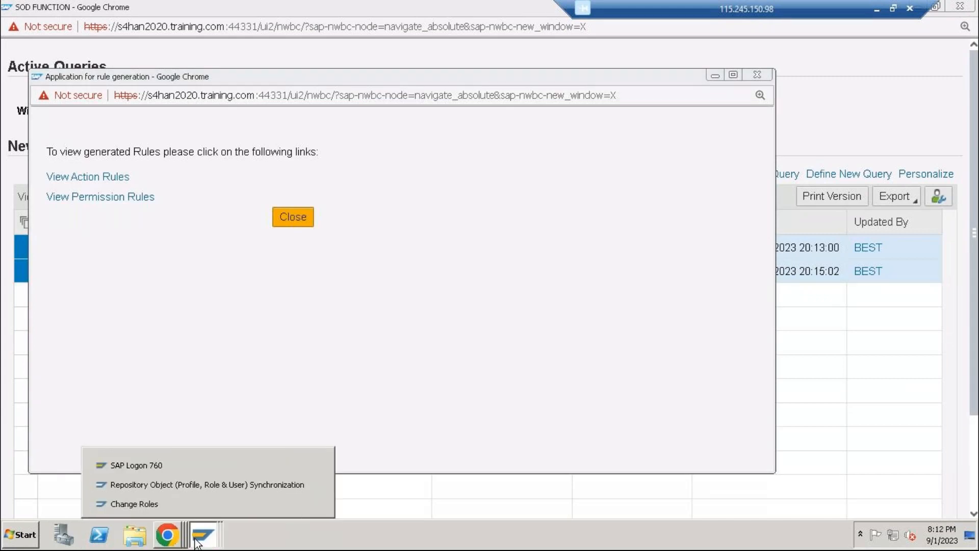
click(213, 482)
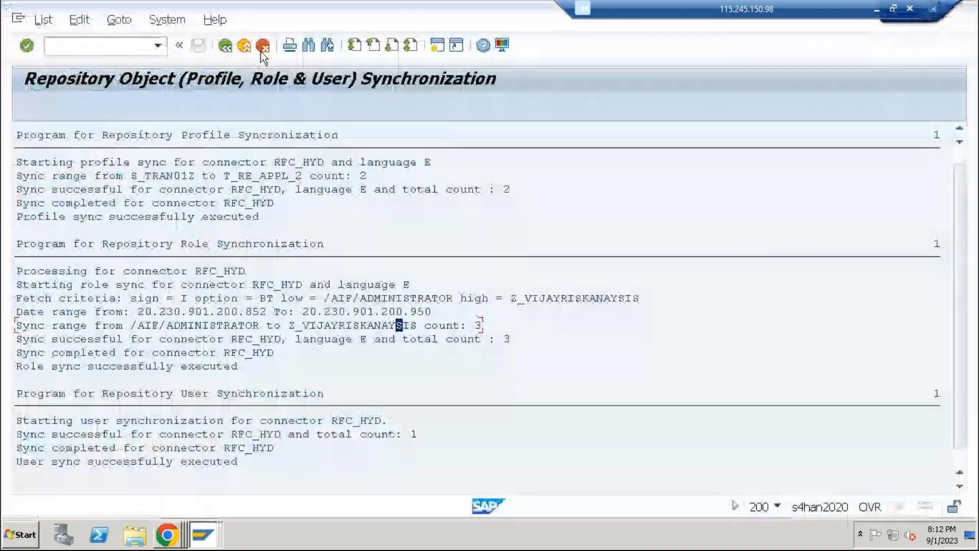
click(244, 45)
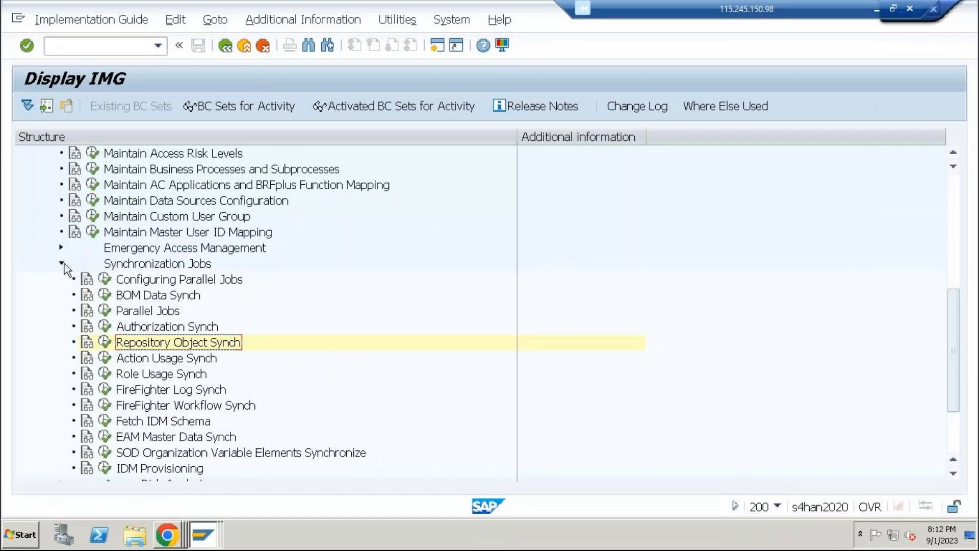
click(61, 263)
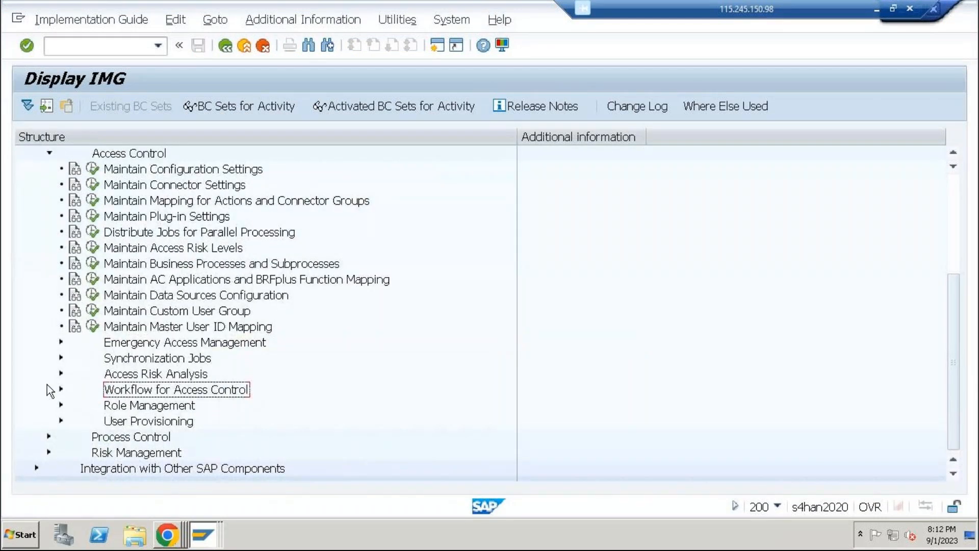
click(61, 373)
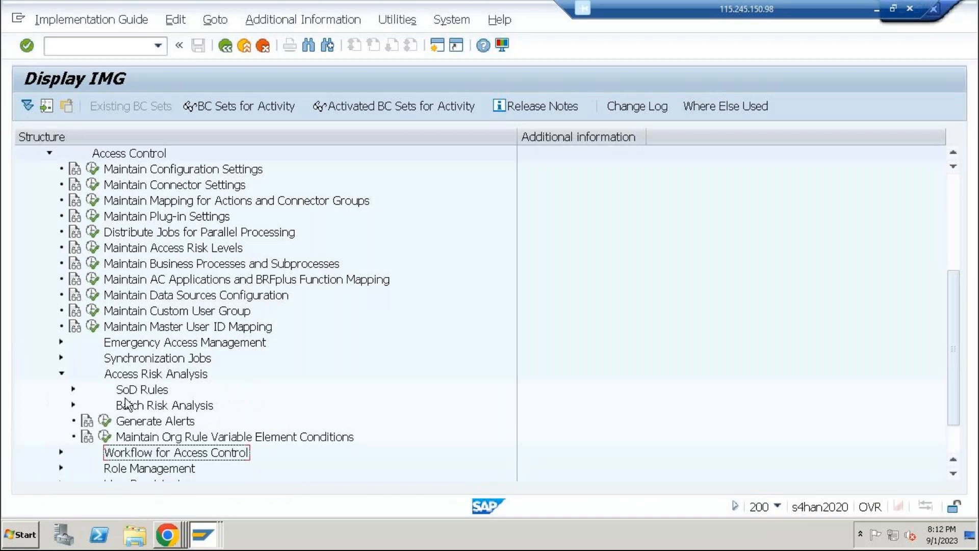
click(73, 389)
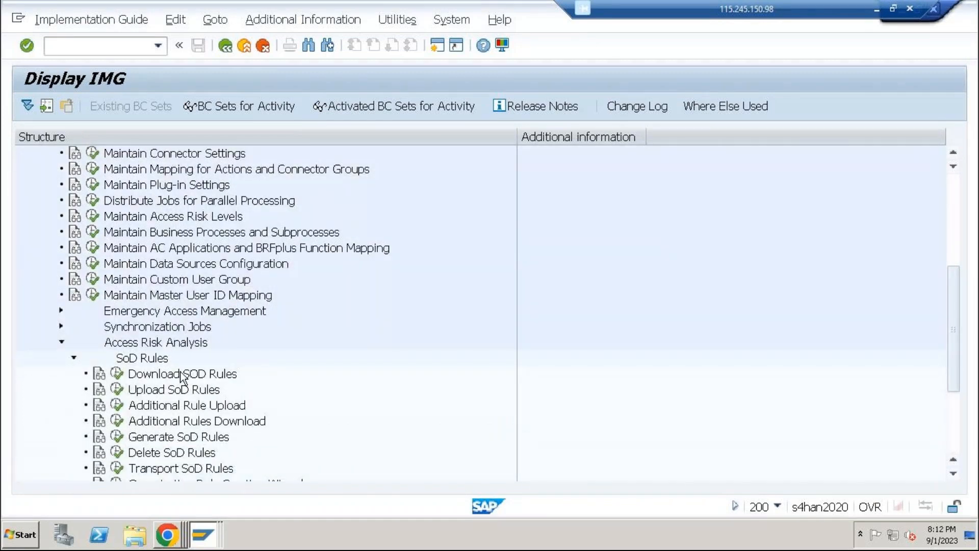
click(118, 437)
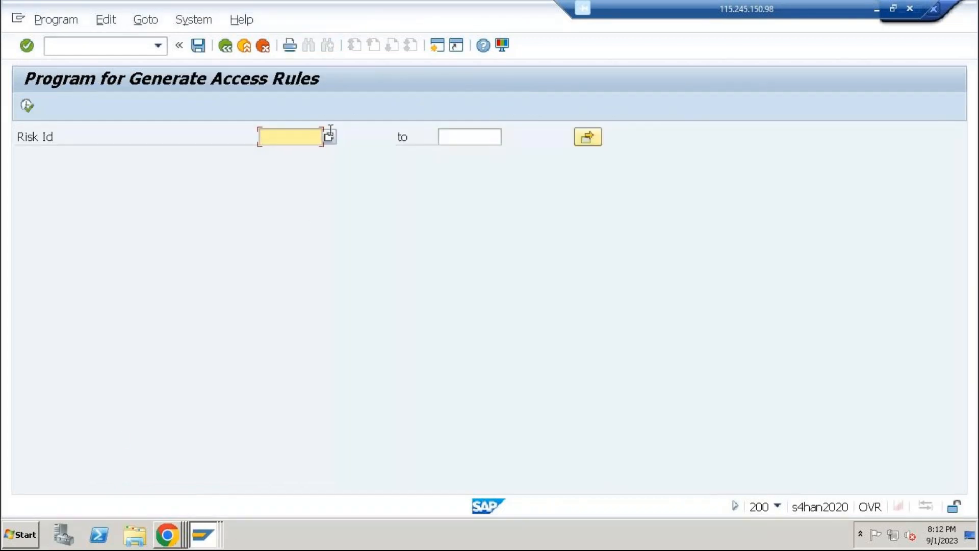
Look up risk ID HYD_RI in the access risk list and generate its access rules
click(330, 136)
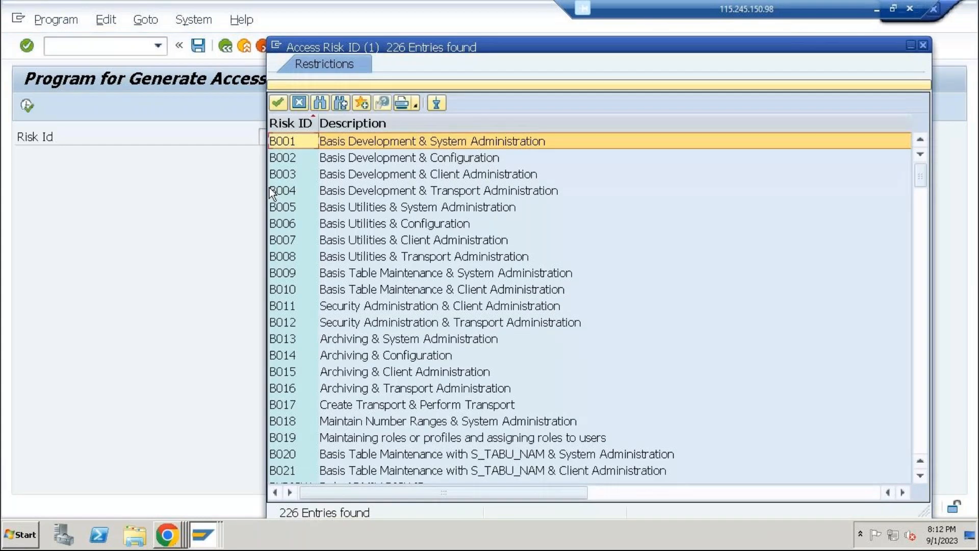
scroll(350, 325, down, 1)
scroll(349, 323, down, 7)
scroll(349, 323, down, 10)
scroll(349, 325, down, 6)
scroll(337, 336, up, 1)
scroll(332, 347, down, 3)
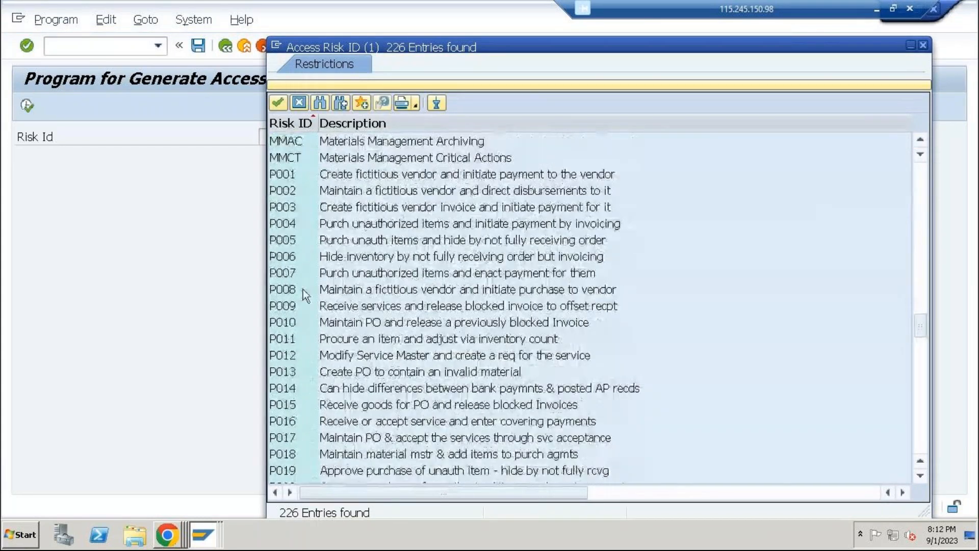
scroll(325, 354, up, 8)
scroll(323, 353, up, 1)
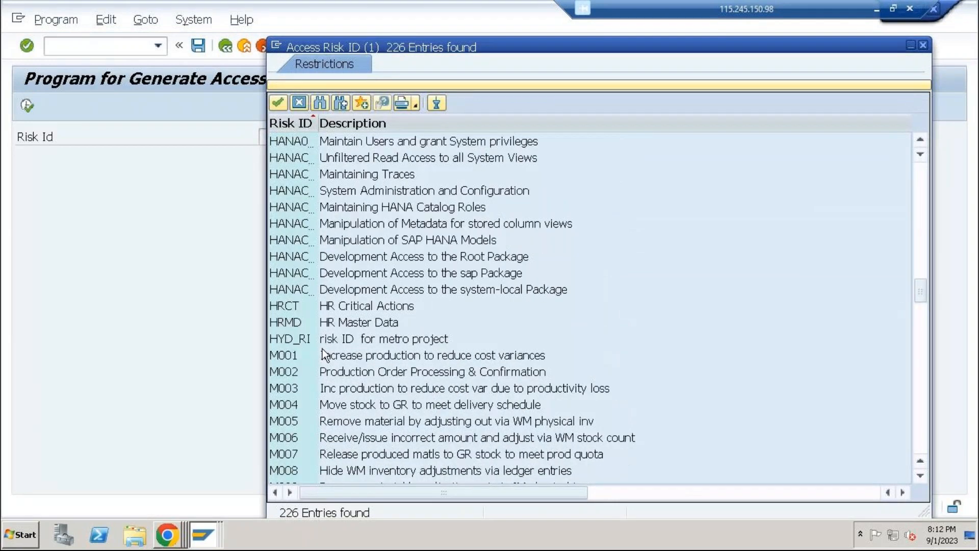
double_click(308, 339)
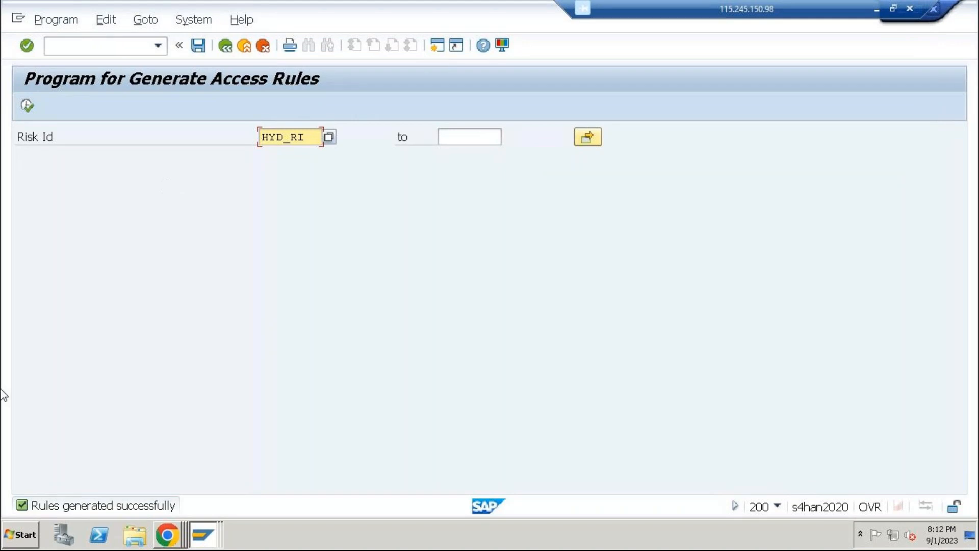
Switch to Chrome and close the rule generation, SOD function and user-level risk analysis windows
click(160, 545)
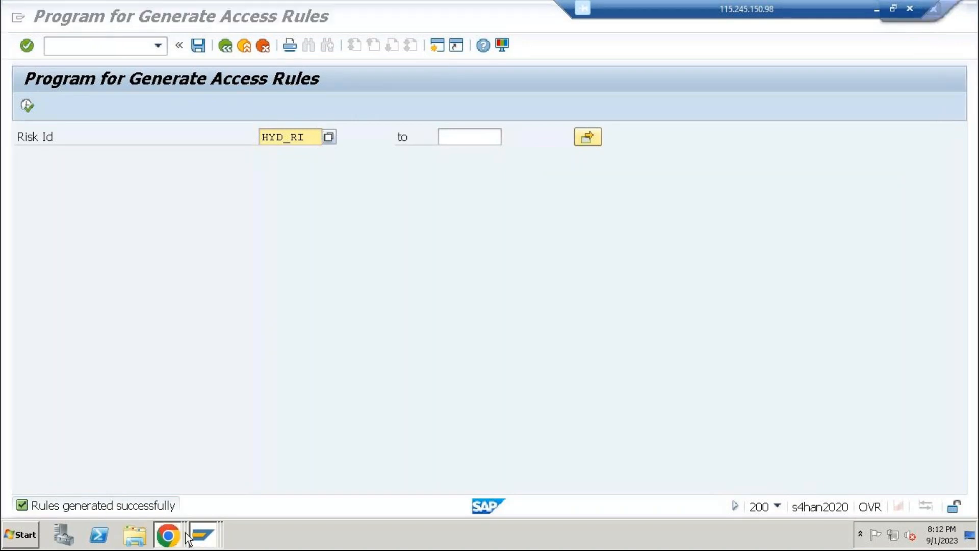
click(176, 507)
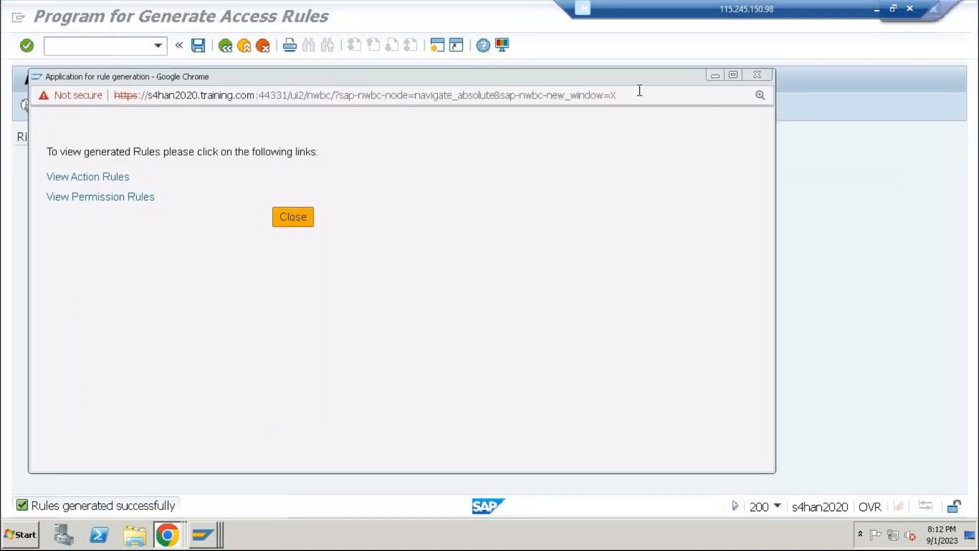
click(757, 75)
click(161, 535)
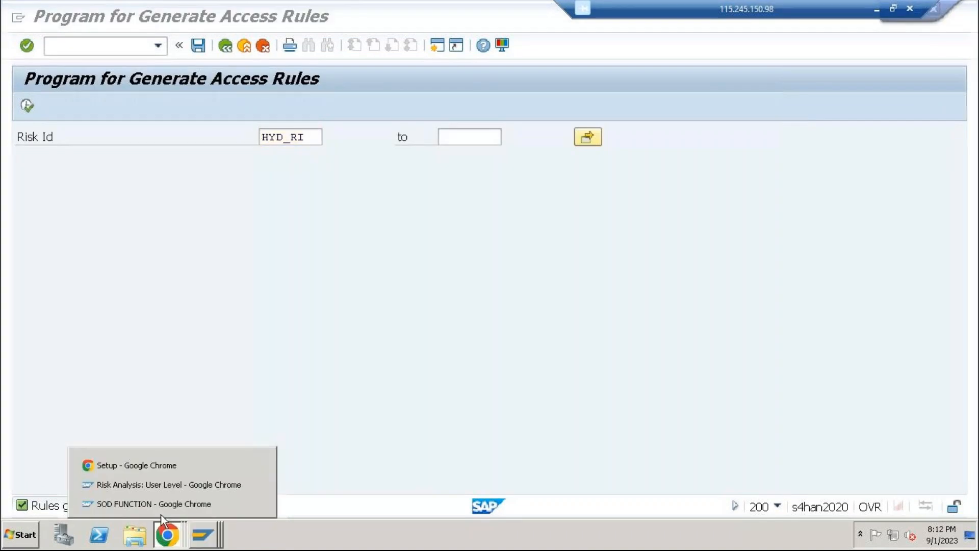
click(166, 507)
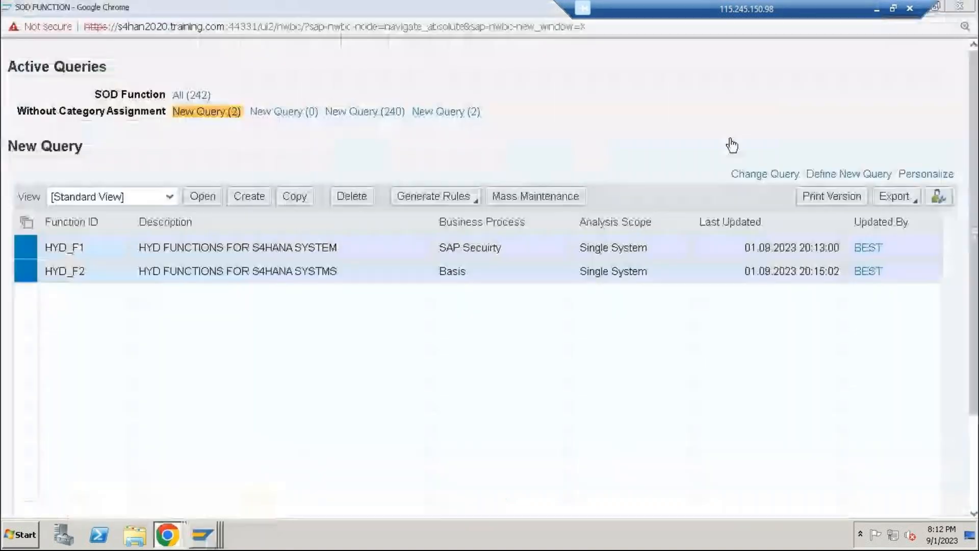
click(974, 7)
click(167, 535)
click(155, 506)
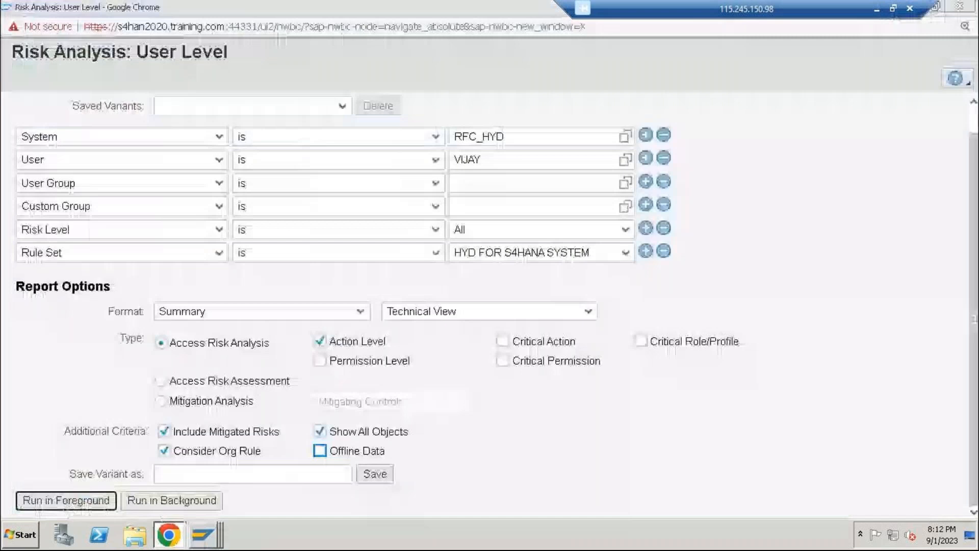
click(965, 7)
Reopen the SOD functions list from the access rule maintenance setup in Chrome and maximize its window
click(171, 535)
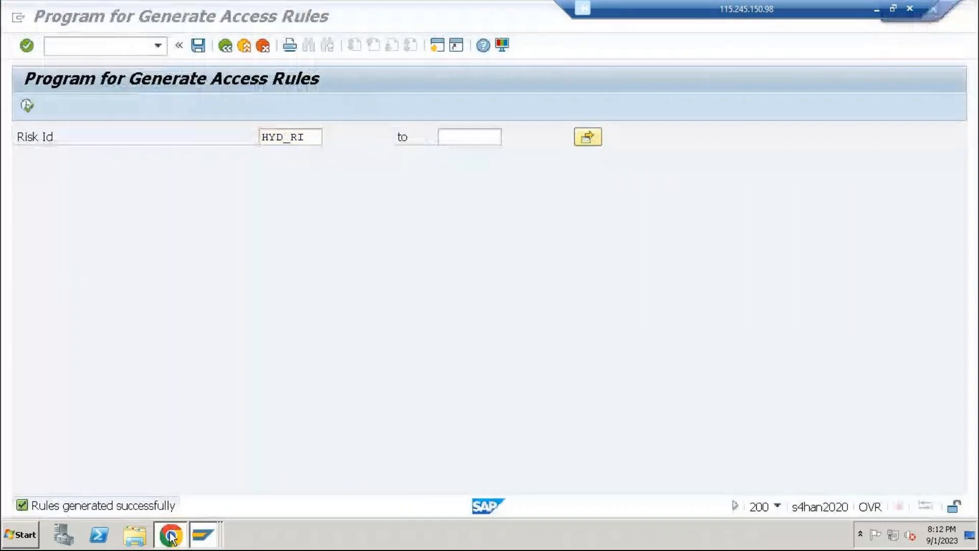
click(65, 38)
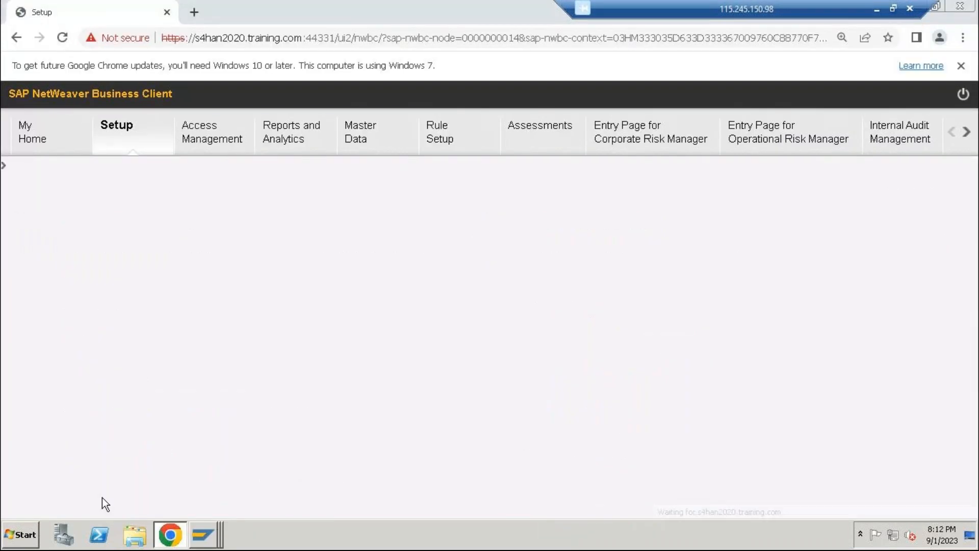
click(104, 340)
click(109, 362)
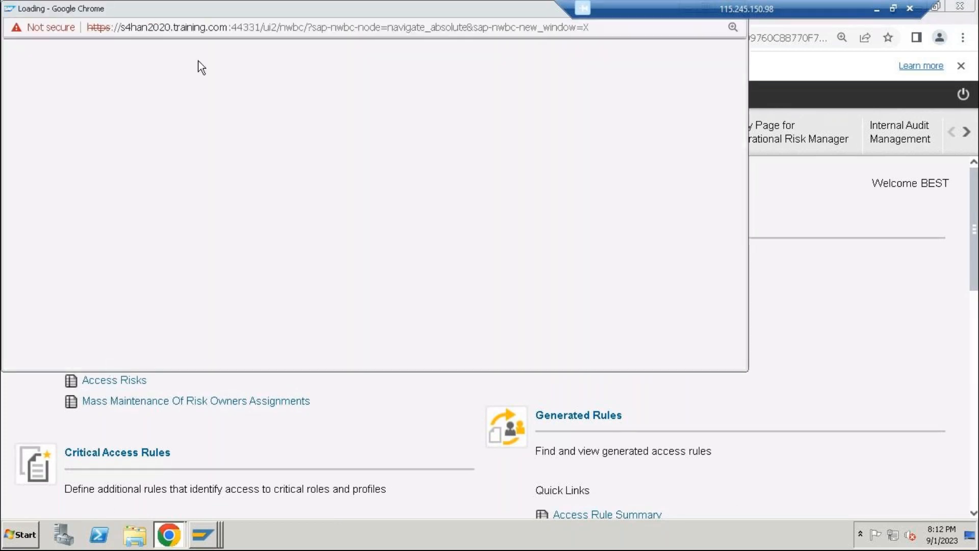
double_click(221, 11)
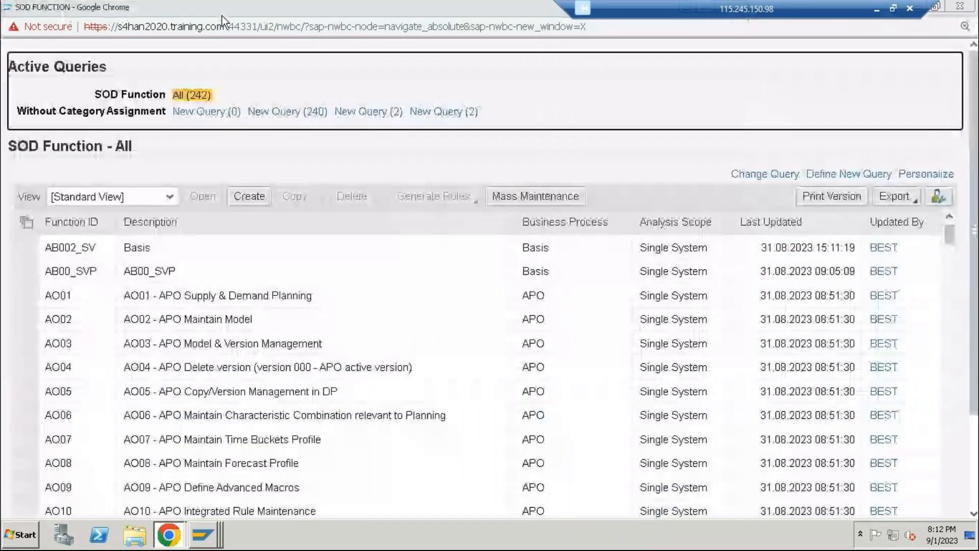
Show the saved query for the HYD functions and generate rules in the foreground for HYD_F1 and HYD_F2
click(443, 113)
click(366, 114)
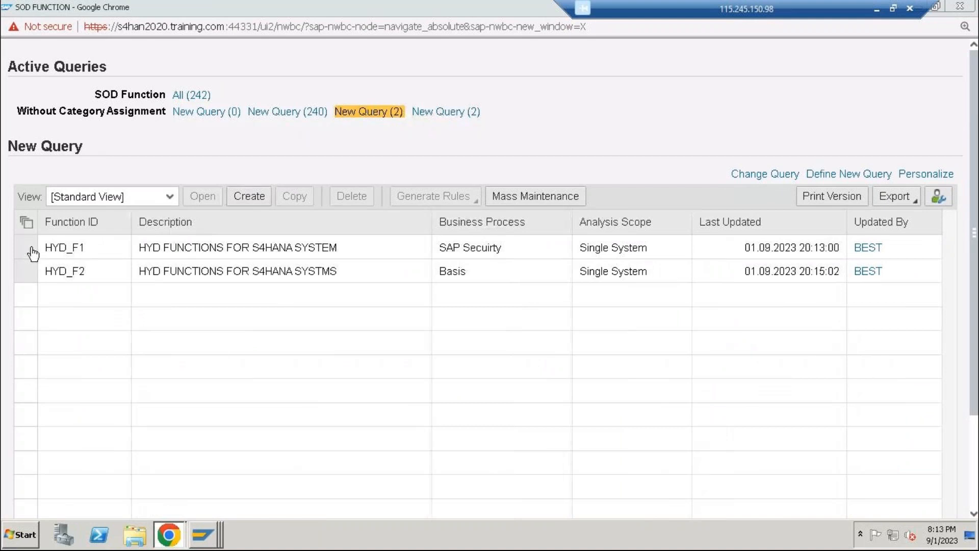
click(32, 250)
ctrl+click(31, 272)
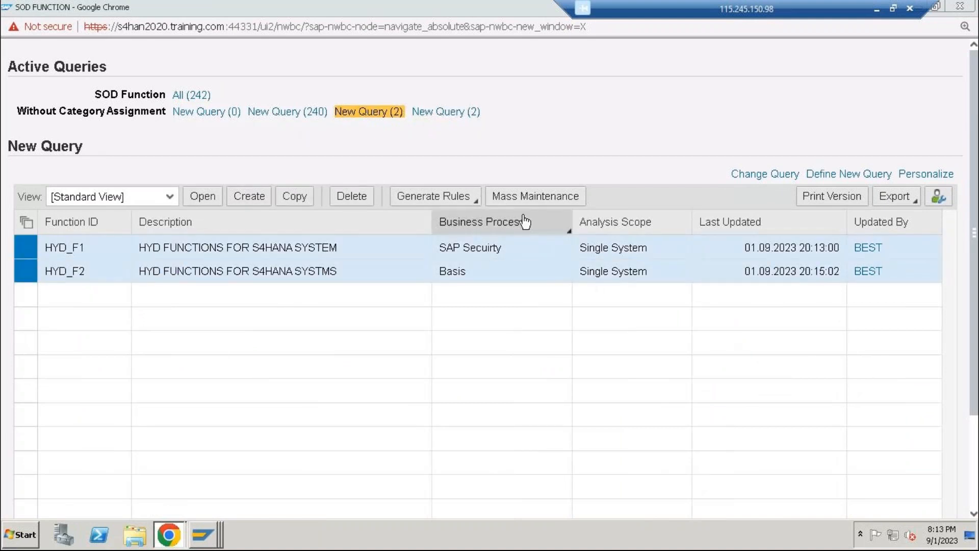
click(448, 199)
click(428, 217)
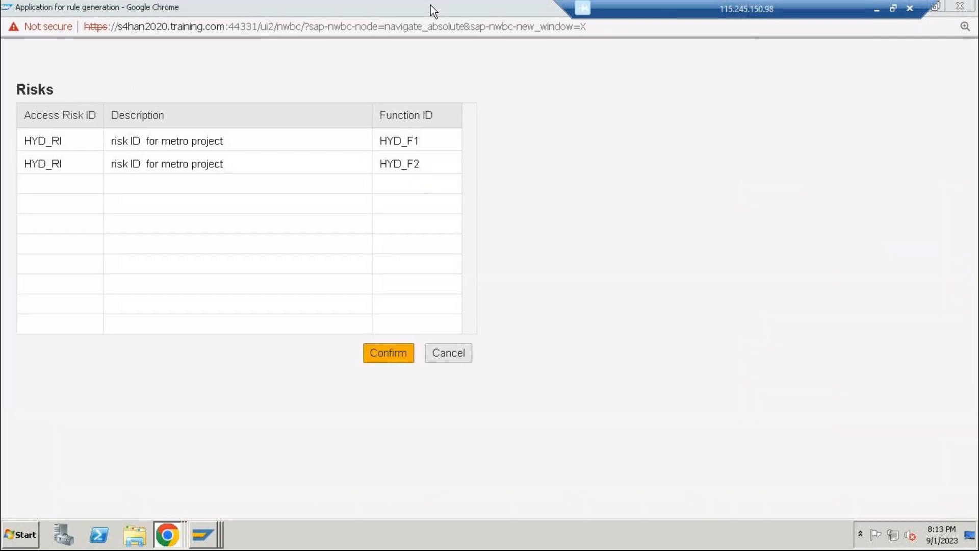
double_click(431, 5)
click(393, 359)
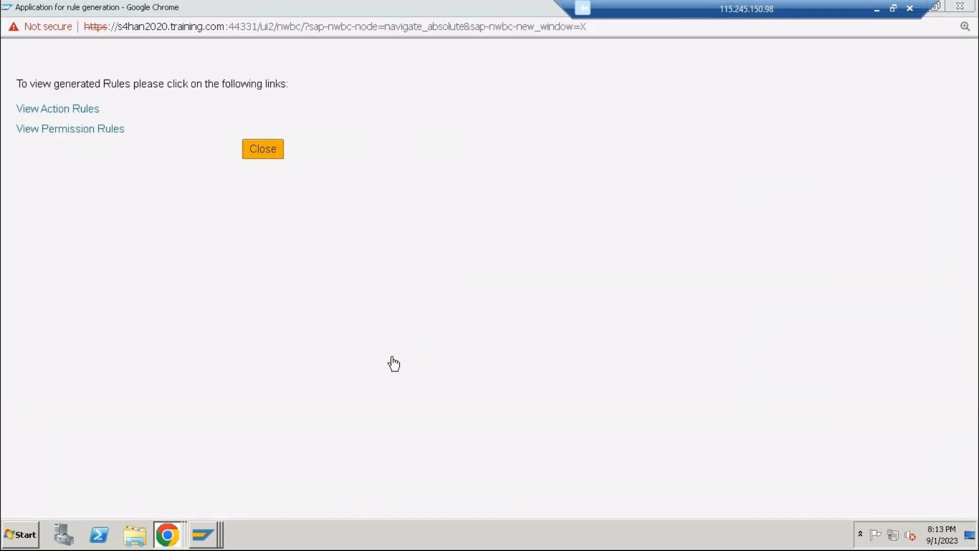
View the generated action rules and permission rules, and close the rule generation and SOD function windows
click(72, 108)
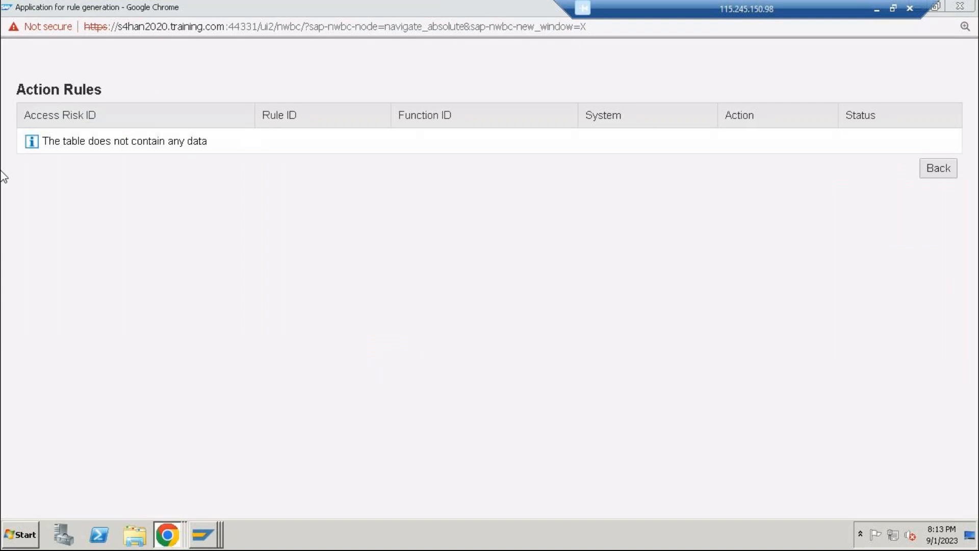
triple_click(102, 141)
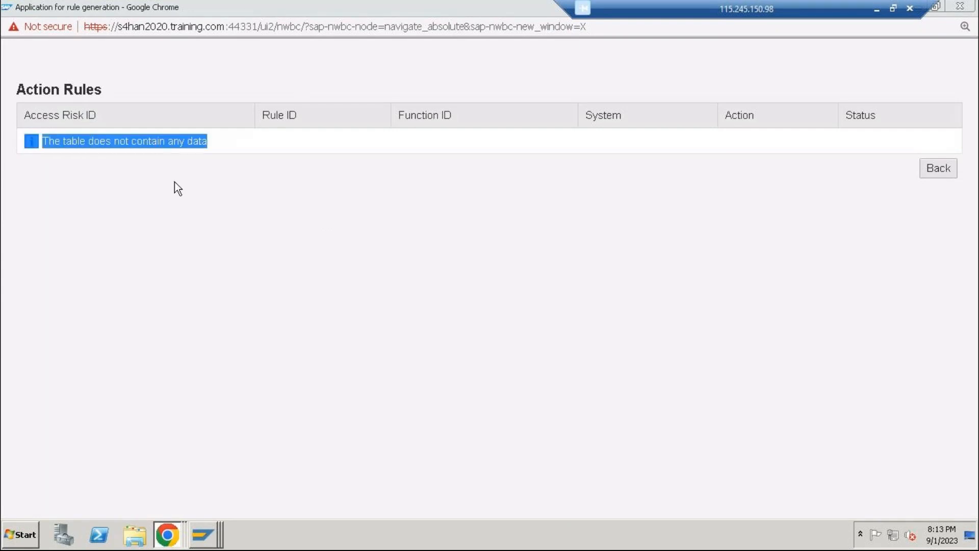
click(938, 169)
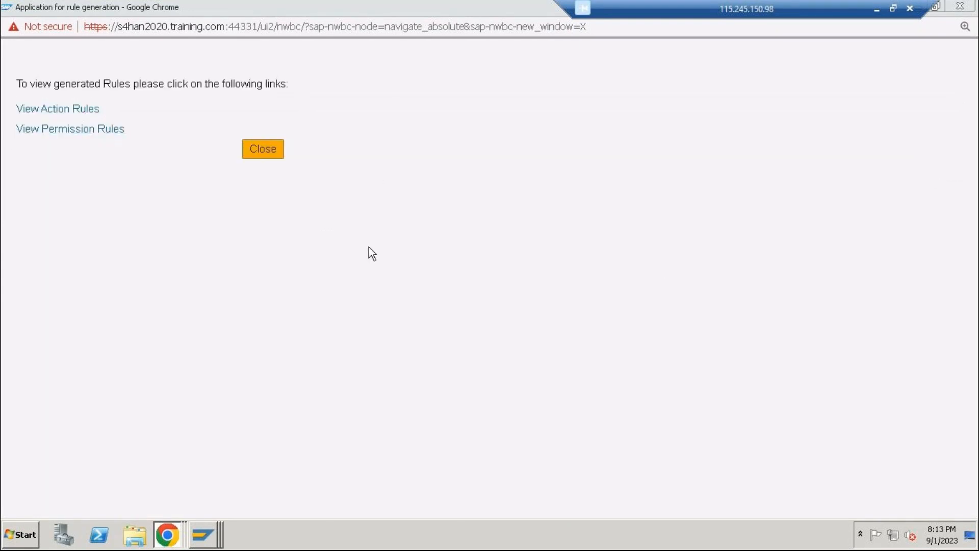
click(71, 129)
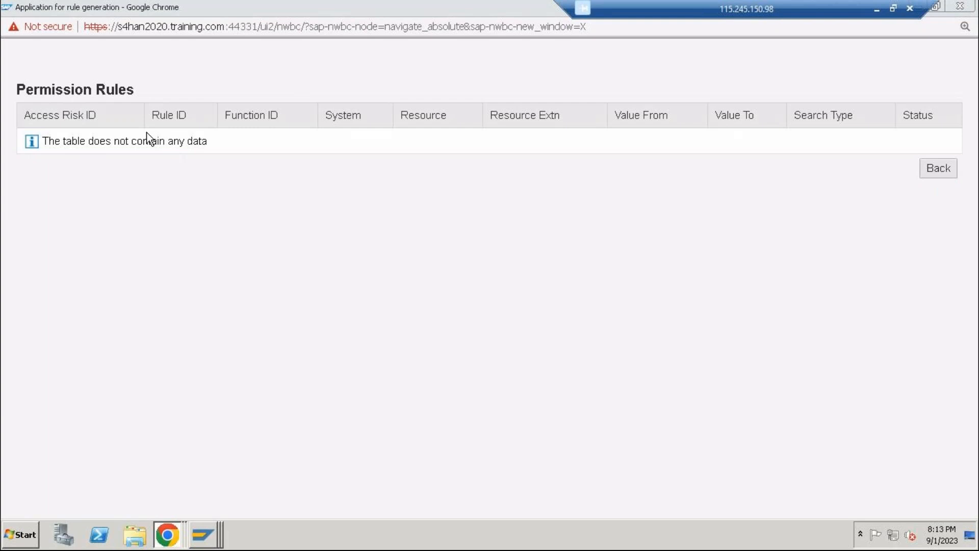
click(937, 170)
click(257, 151)
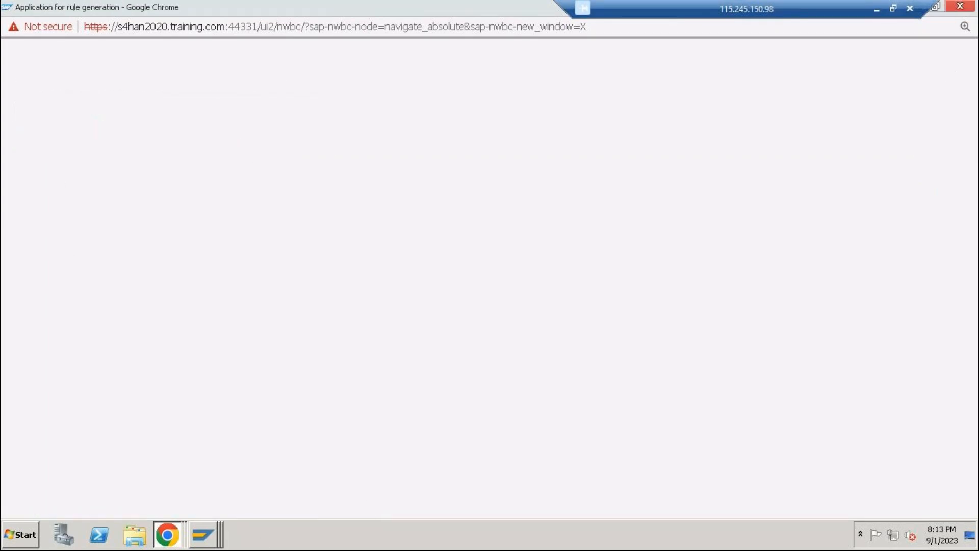
click(955, 14)
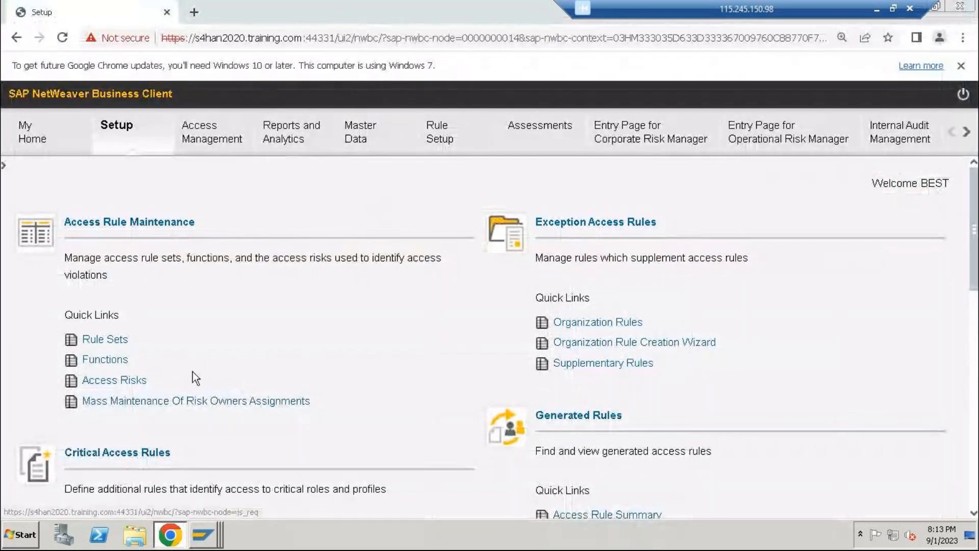
Return from the access rules program to the implementation guide in SAP GUI and collapse the SoD Rules and Access Control nodes
mouse_move(219, 531)
click(204, 485)
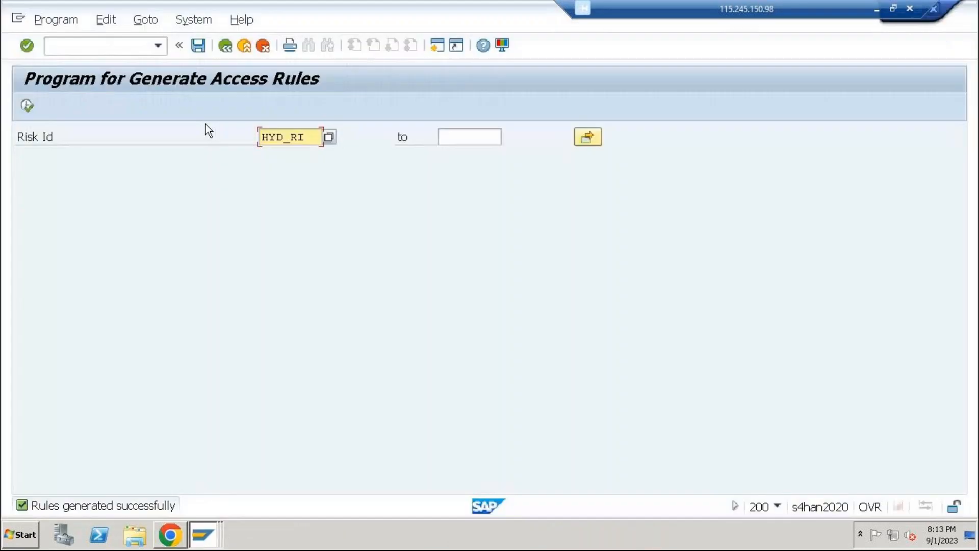
click(243, 46)
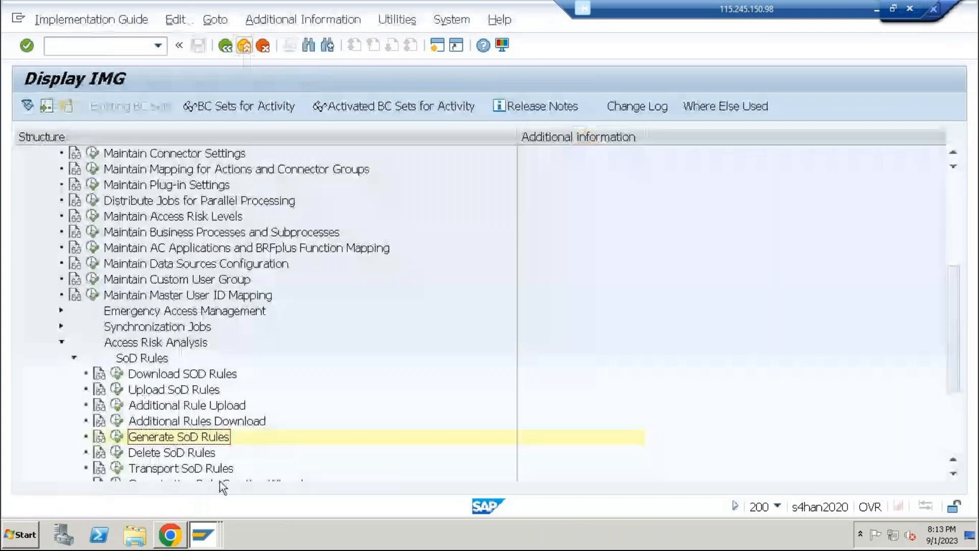
click(73, 358)
scroll(72, 363, up, 5)
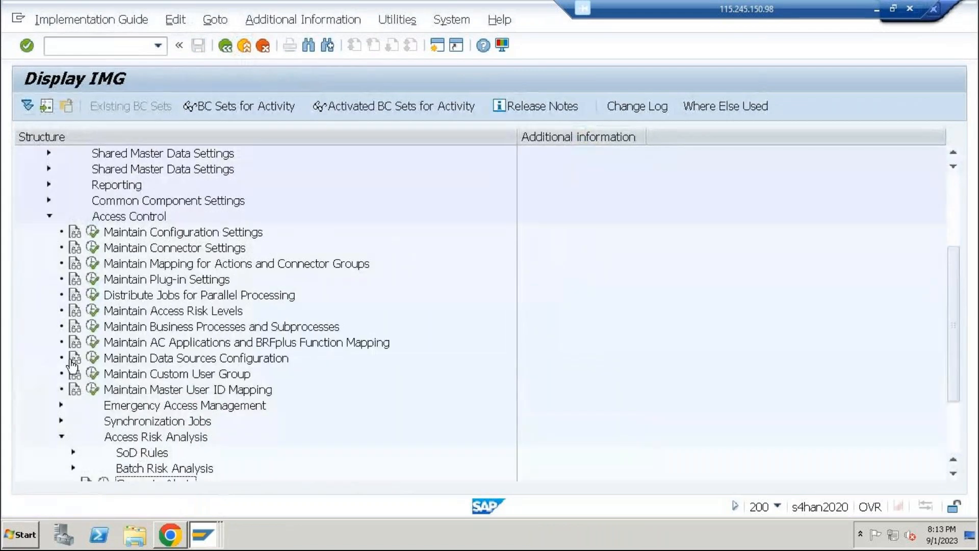
click(50, 244)
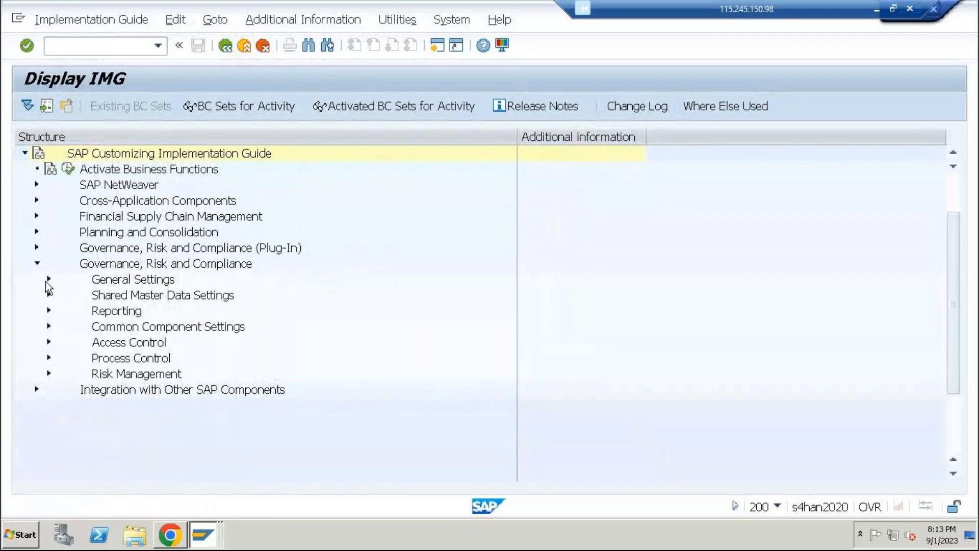
click(48, 279)
click(50, 216)
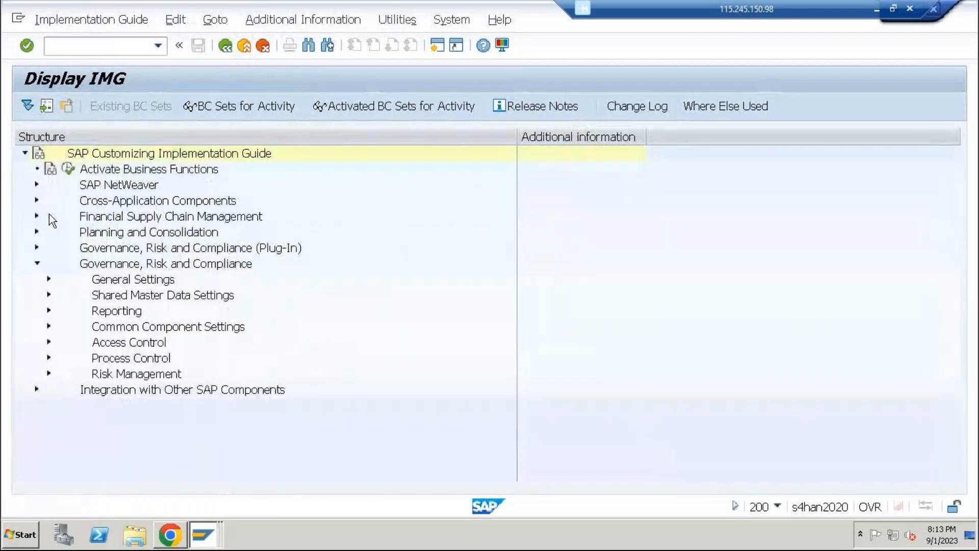
Expand Integration Framework under Common Component Settings, view the RFC connection categories, and return to the implementation guide
click(49, 295)
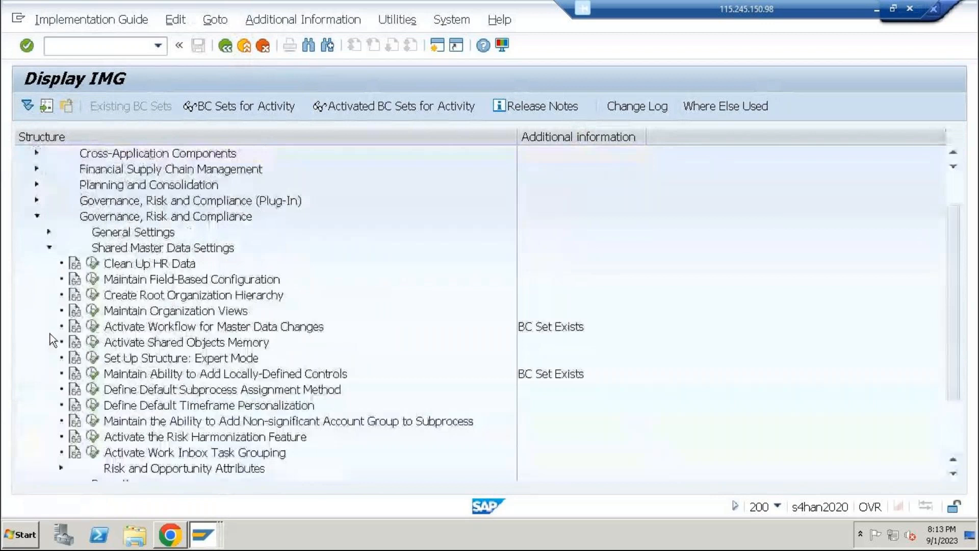
click(48, 254)
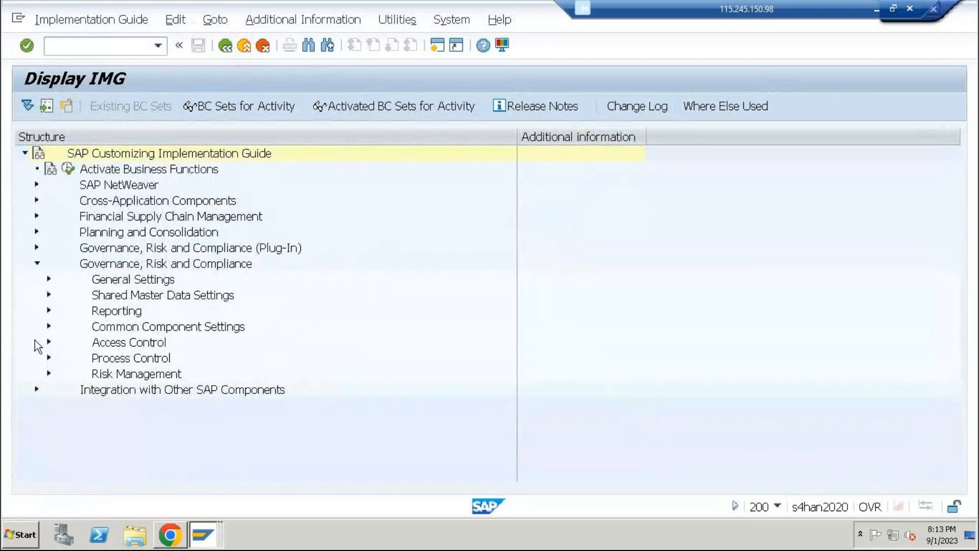
click(49, 326)
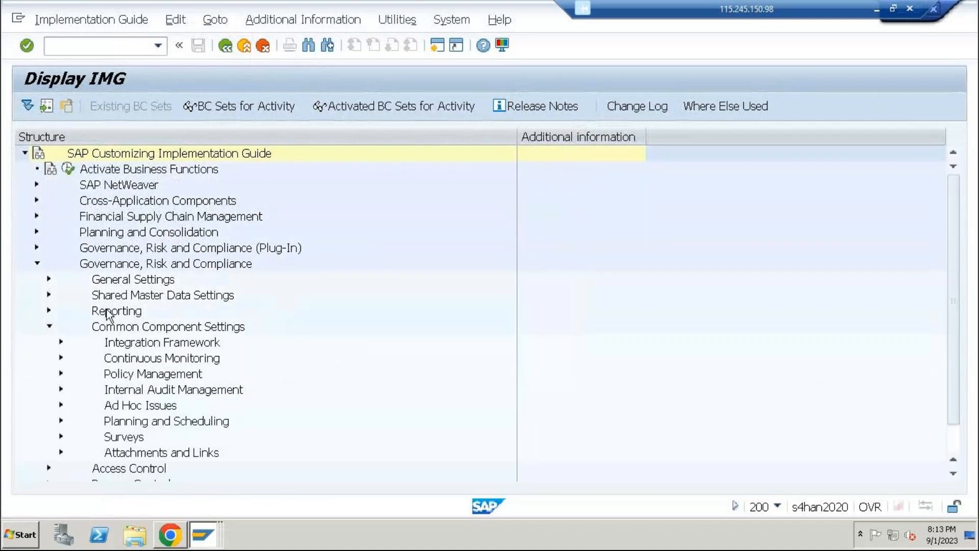
click(61, 343)
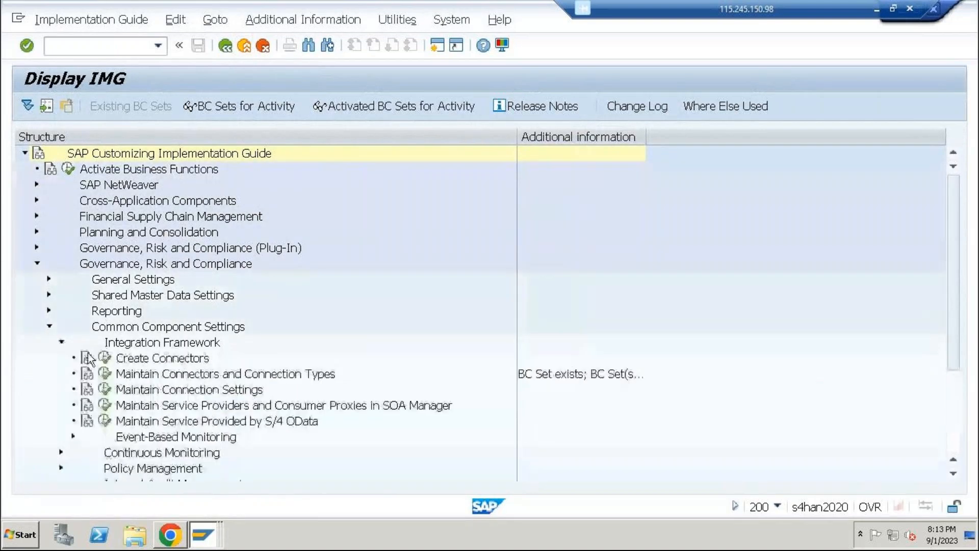
click(106, 374)
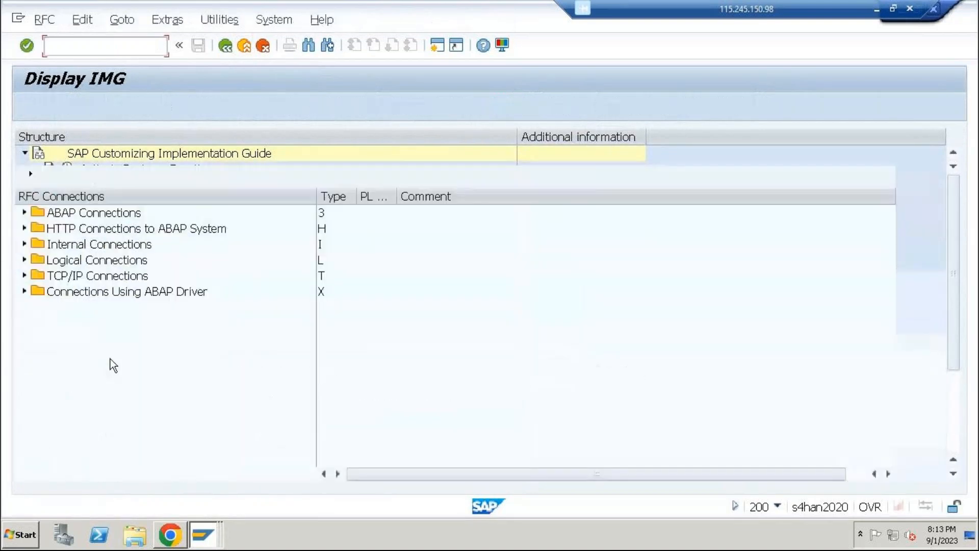
click(243, 45)
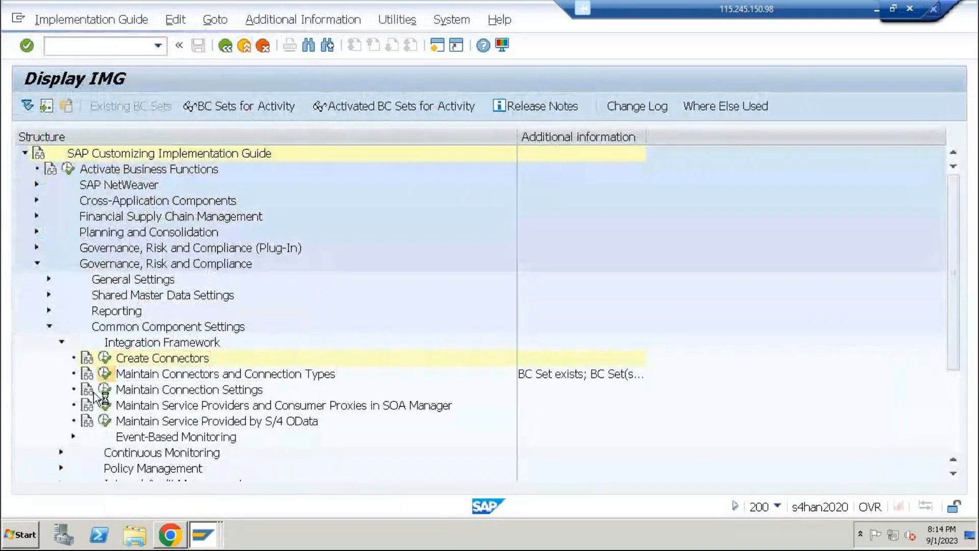
Open Maintain Connectors and Connection Types, select the SAP connection type, and view the defined connectors
click(105, 375)
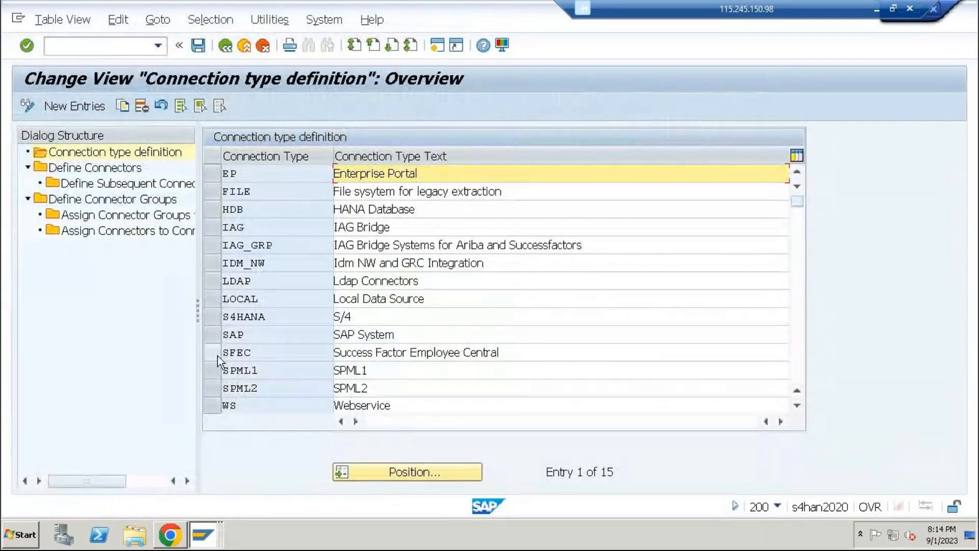
click(213, 336)
double_click(84, 171)
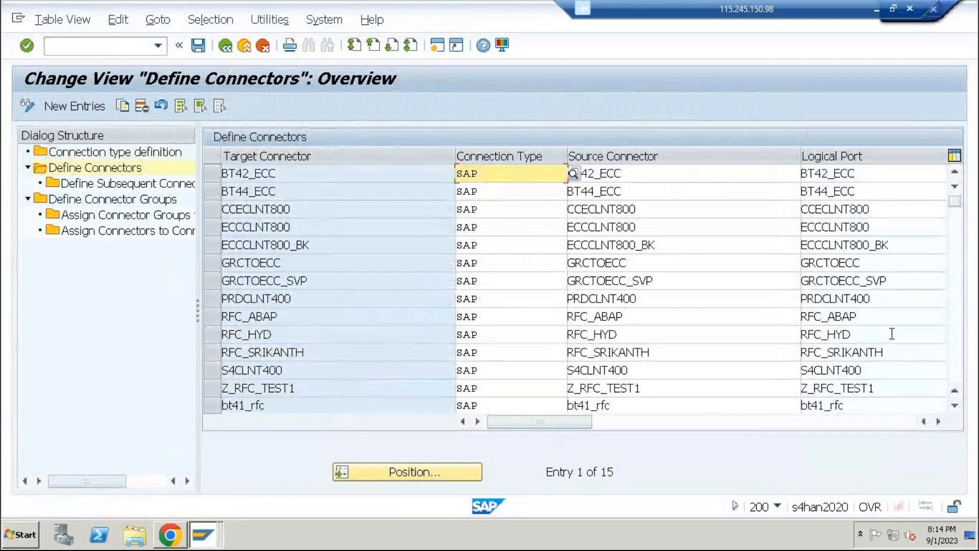
Check the group type and assigned connectors of connector group LG_HYD, and return to the implementation guide
double_click(107, 199)
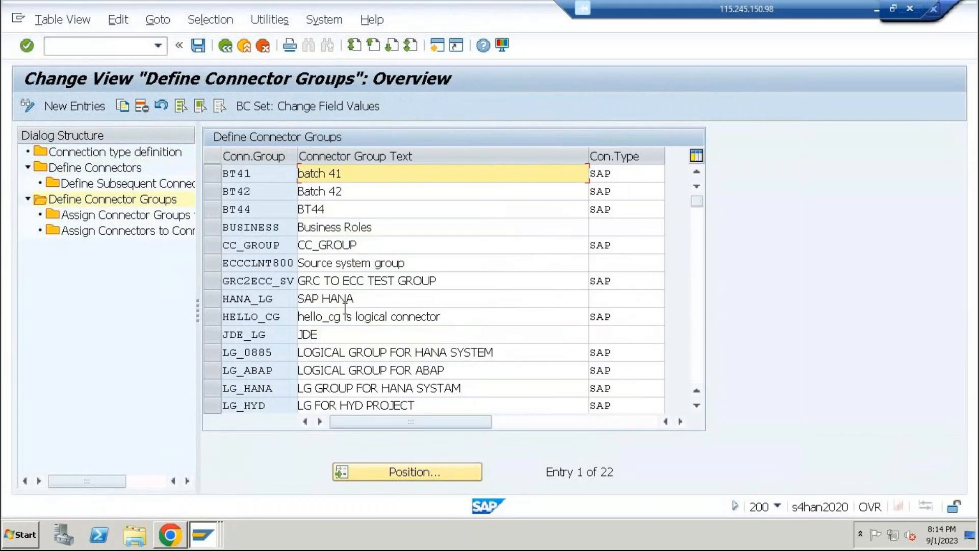
scroll(252, 275, down, 2)
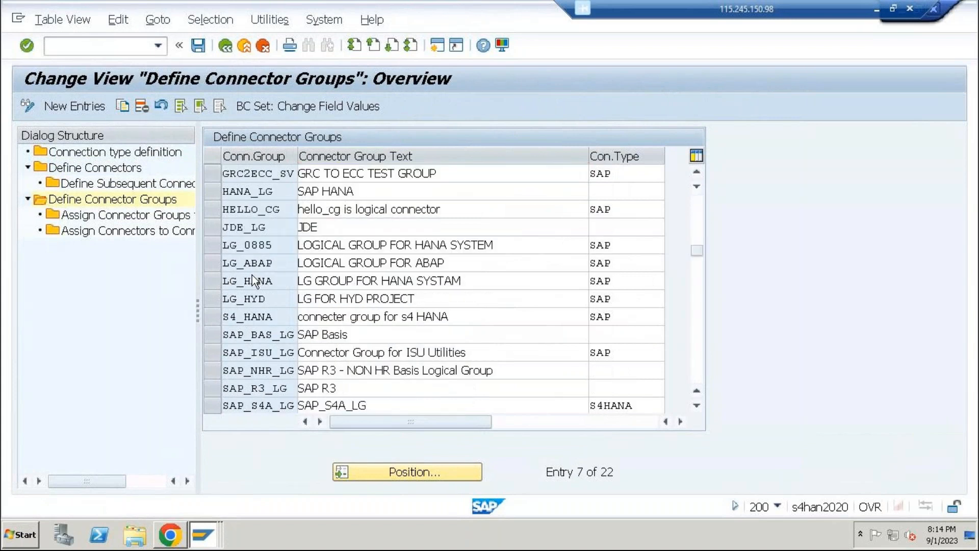
scroll(252, 274, down, 3)
scroll(253, 275, up, 5)
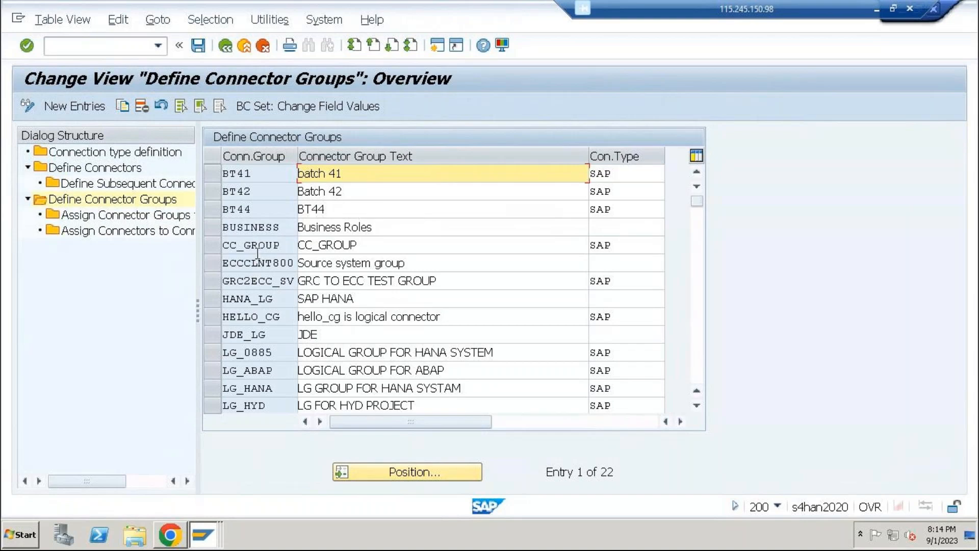
scroll(260, 251, down, 1)
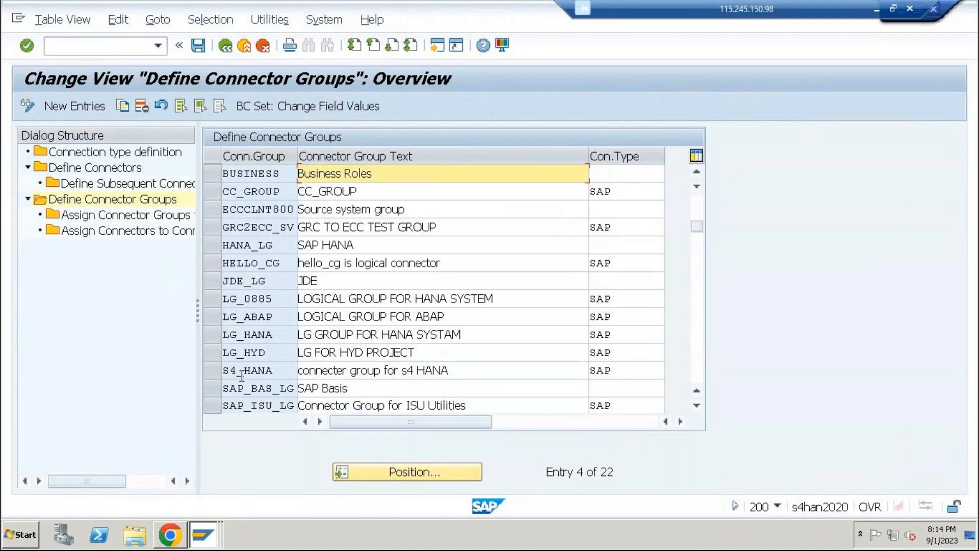
click(210, 352)
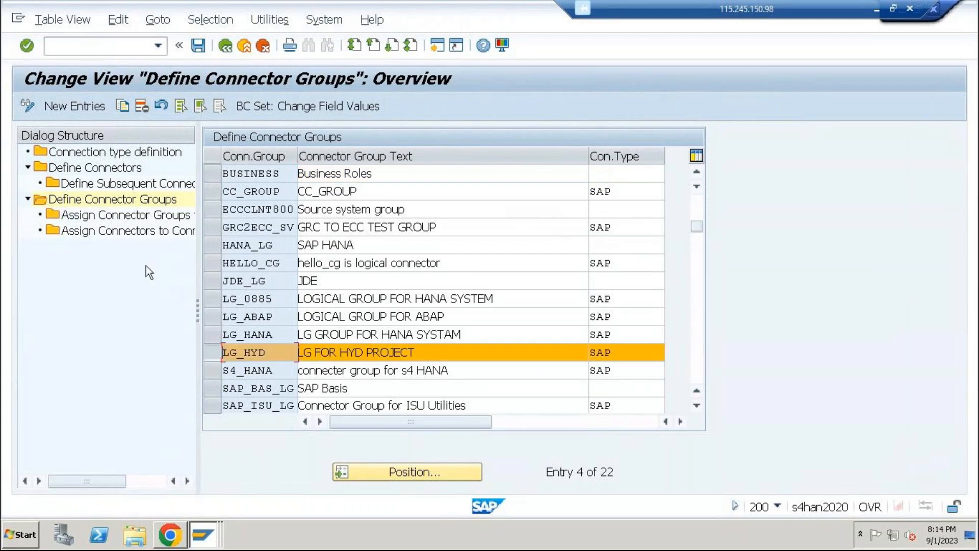
double_click(136, 219)
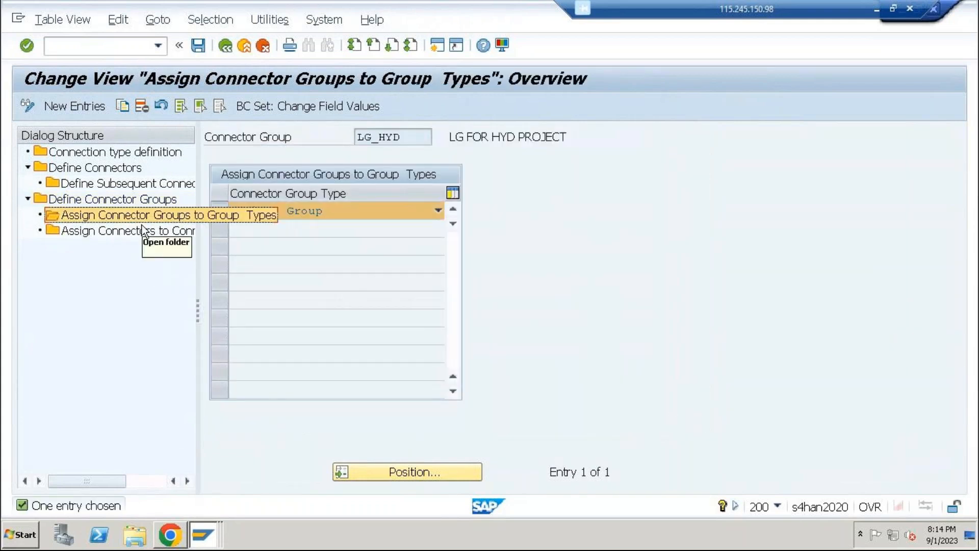
double_click(143, 231)
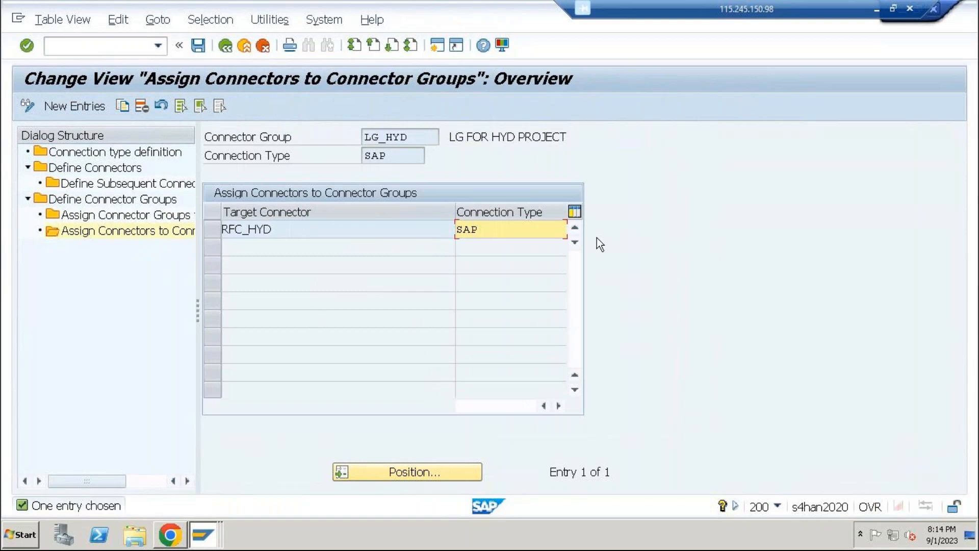
click(240, 46)
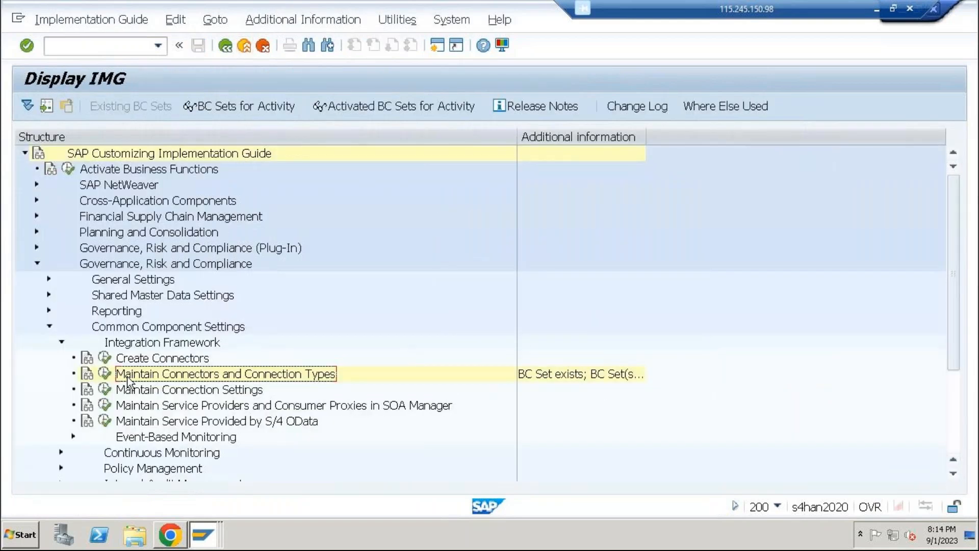
Open Maintain Connection Settings for the AUTH (Authorization Management) integration scenario
click(105, 390)
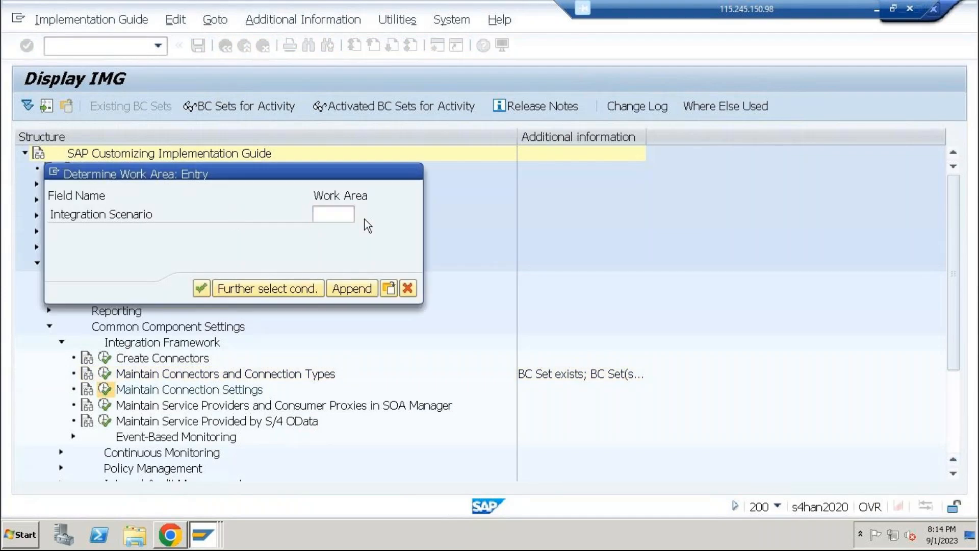
key(F4)
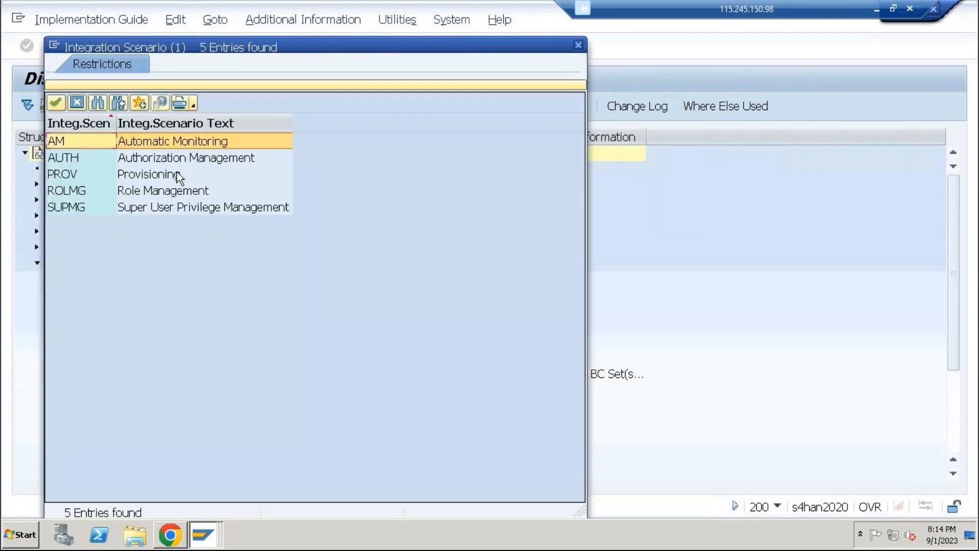
click(205, 159)
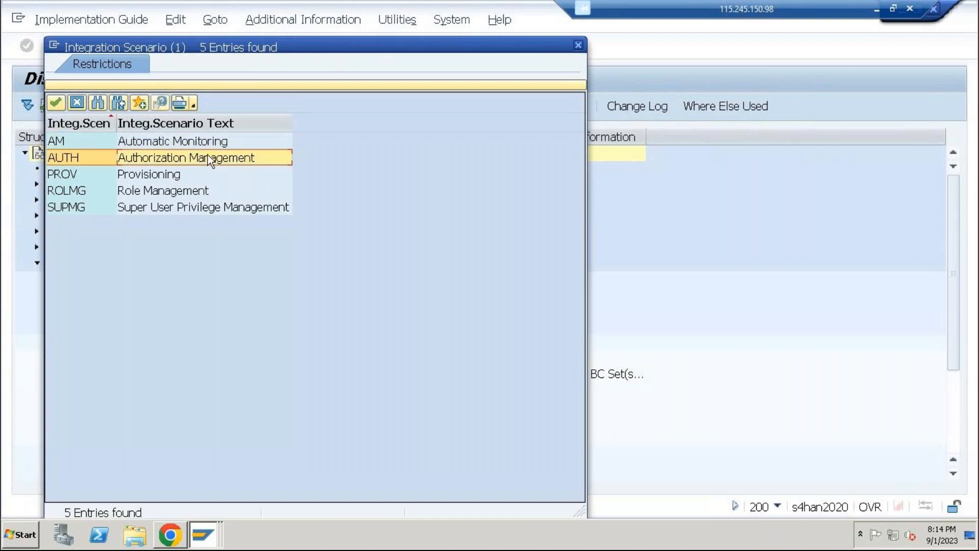
double_click(208, 157)
key(Return)
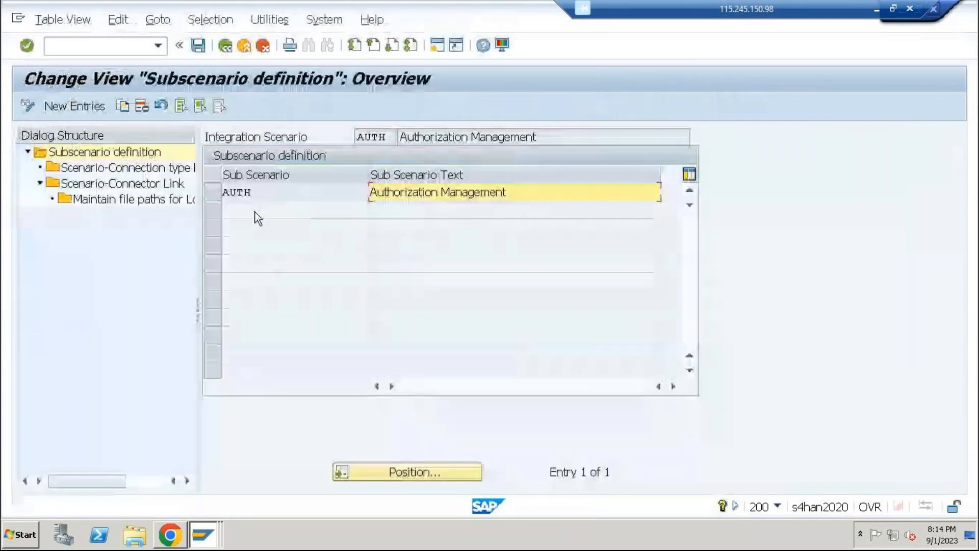
Review the AUTH subscenario's link to the SAP connection type and its connector links for RFC_HYD, and return to the implementation guide
click(213, 192)
double_click(134, 169)
click(212, 300)
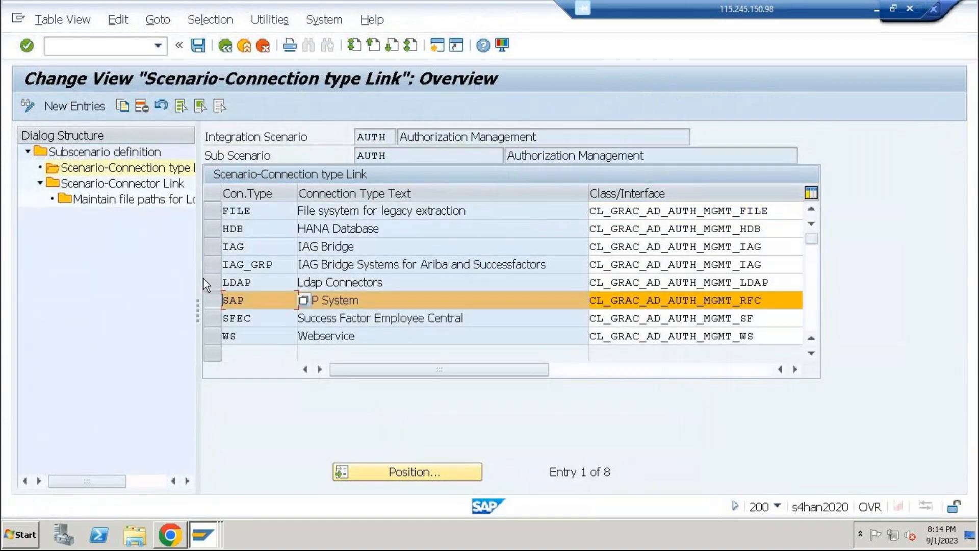
double_click(158, 183)
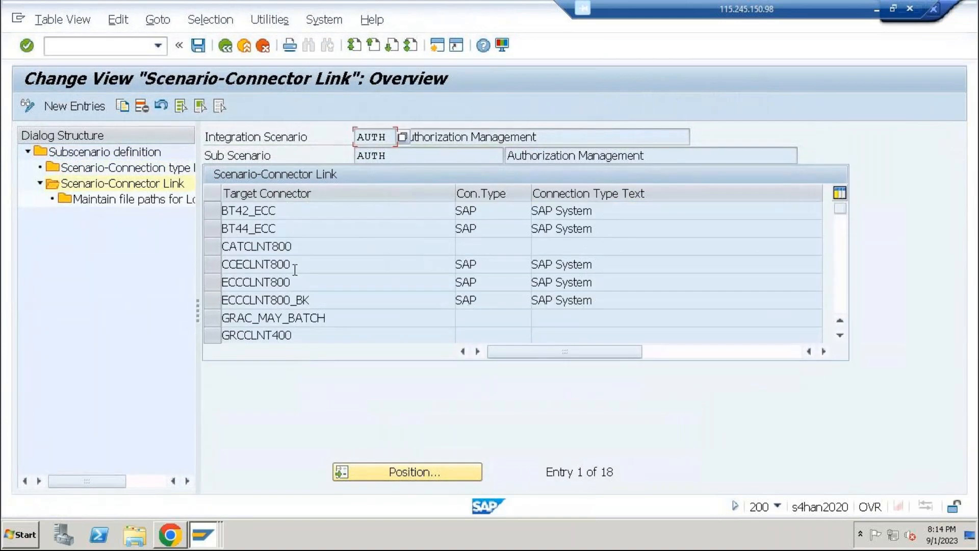
scroll(295, 270, down, 1)
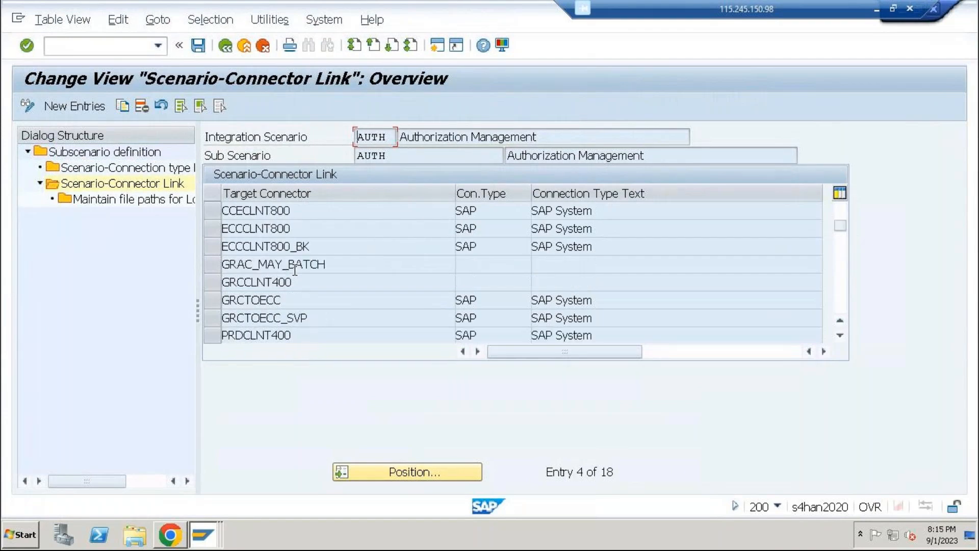
scroll(295, 271, down, 1)
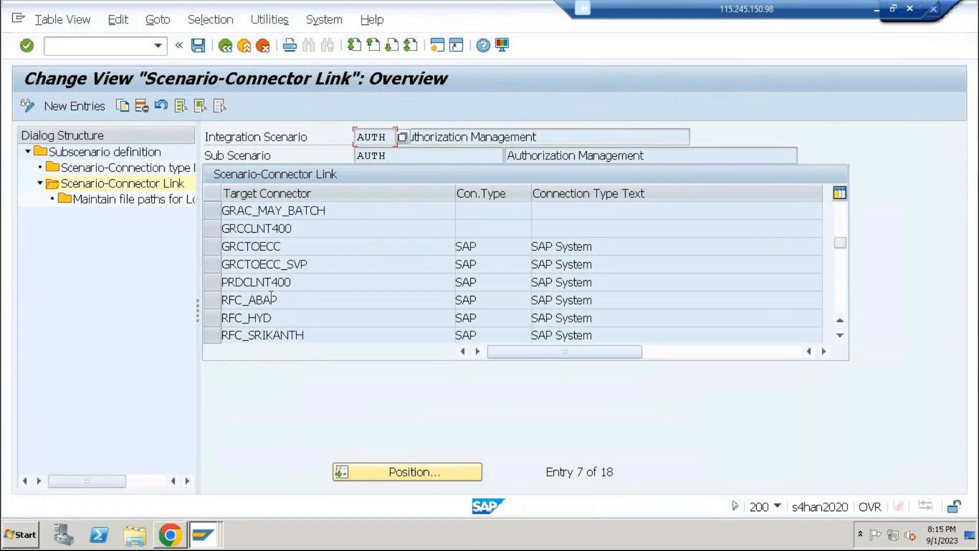
click(239, 48)
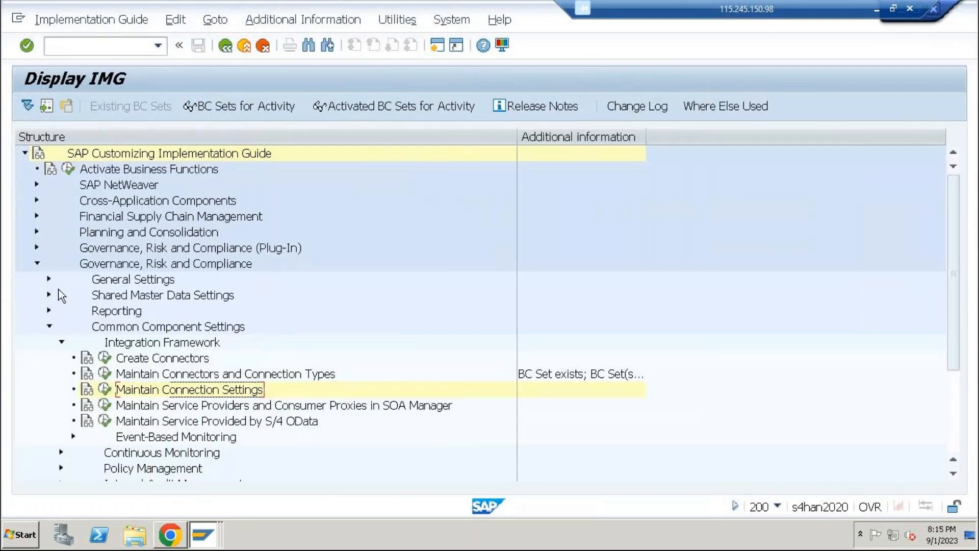
Collapse Integration Framework, expand Access Control, and open Maintain Connector Settings
click(61, 341)
scroll(60, 335, down, 1)
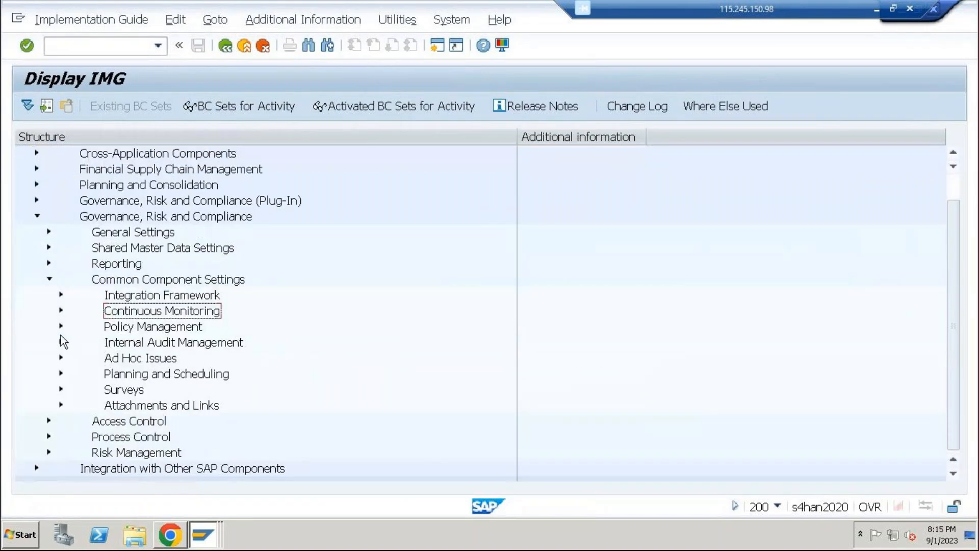
click(48, 421)
scroll(133, 297, down, 1)
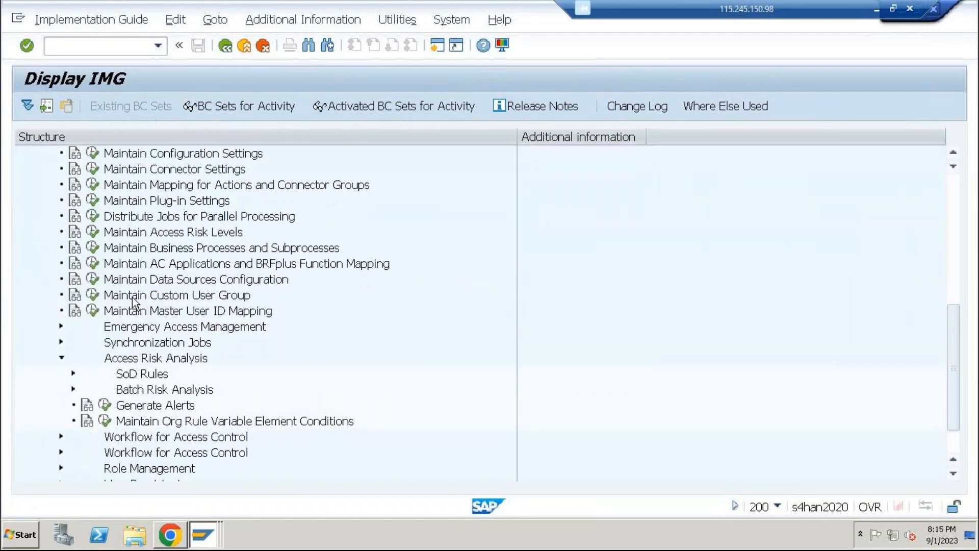
scroll(45, 207, up, 1)
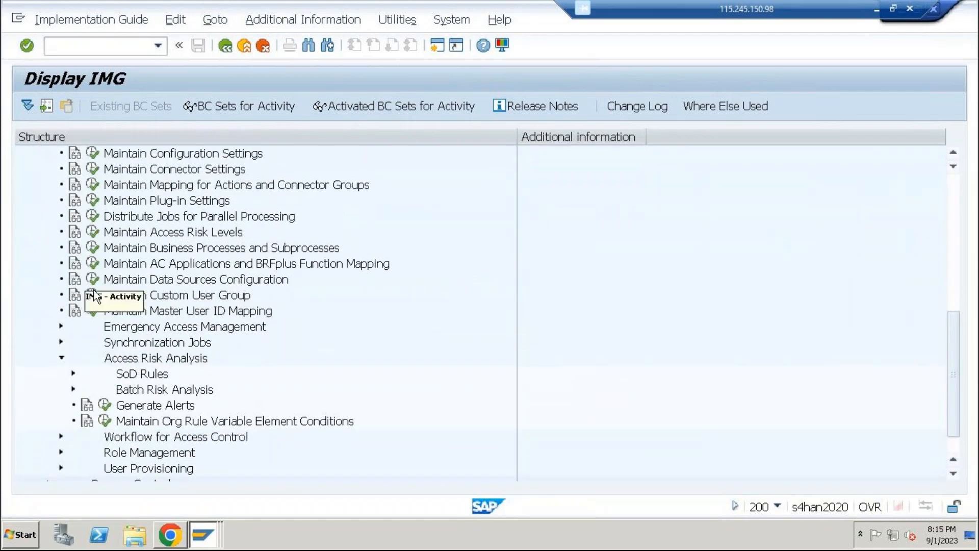
click(93, 169)
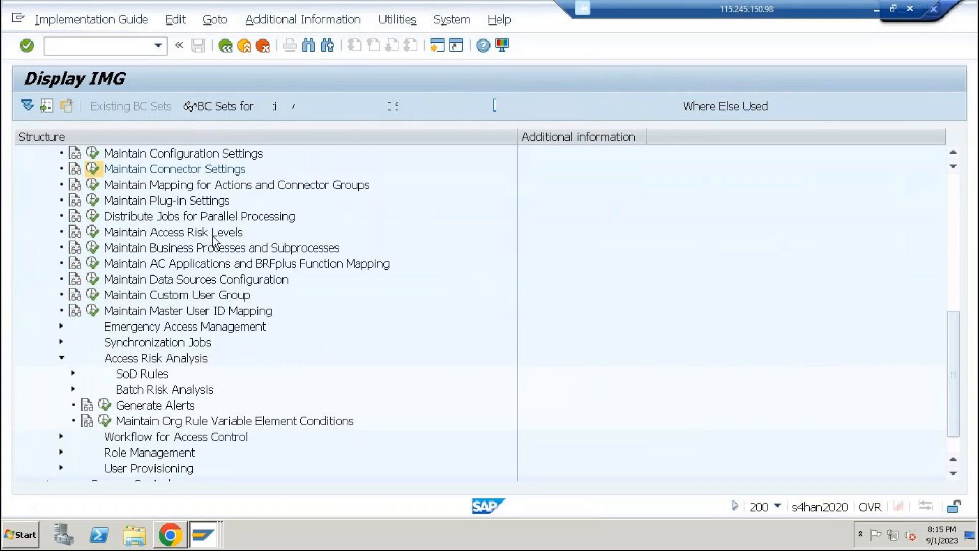
Examine the RFC_HYD entry's application type and environment in the connector settings, and leave the view
scroll(311, 254, down, 3)
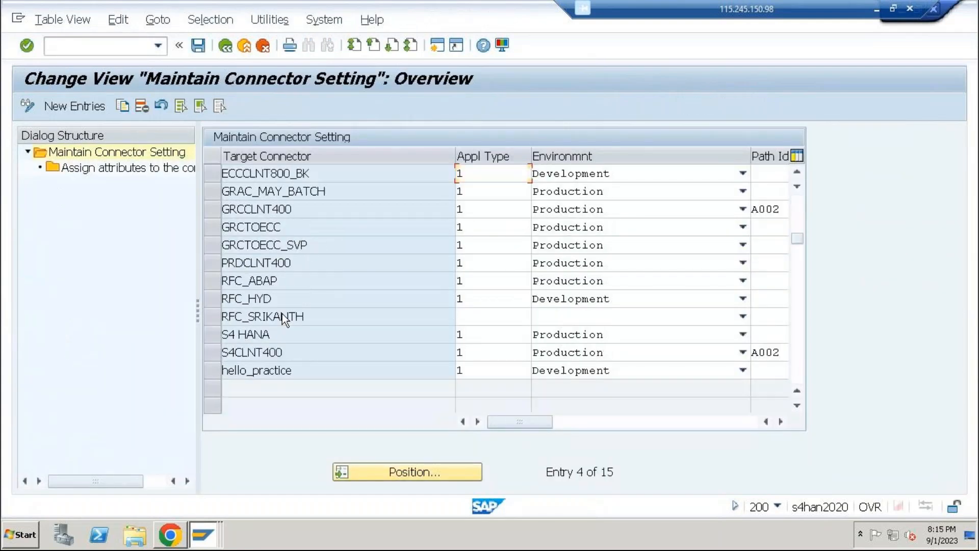
scroll(283, 314, up, 1)
scroll(282, 314, up, 2)
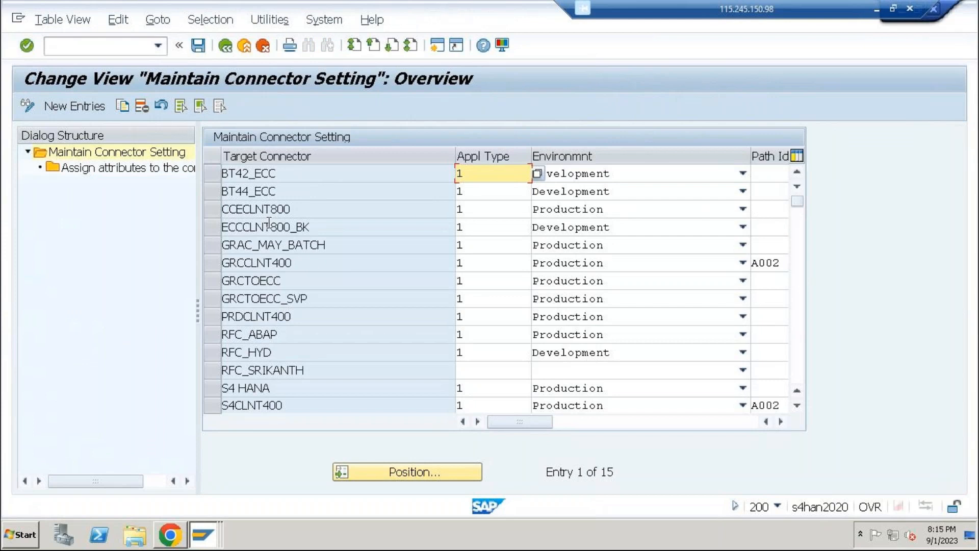
scroll(269, 223, down, 2)
scroll(269, 225, up, 1)
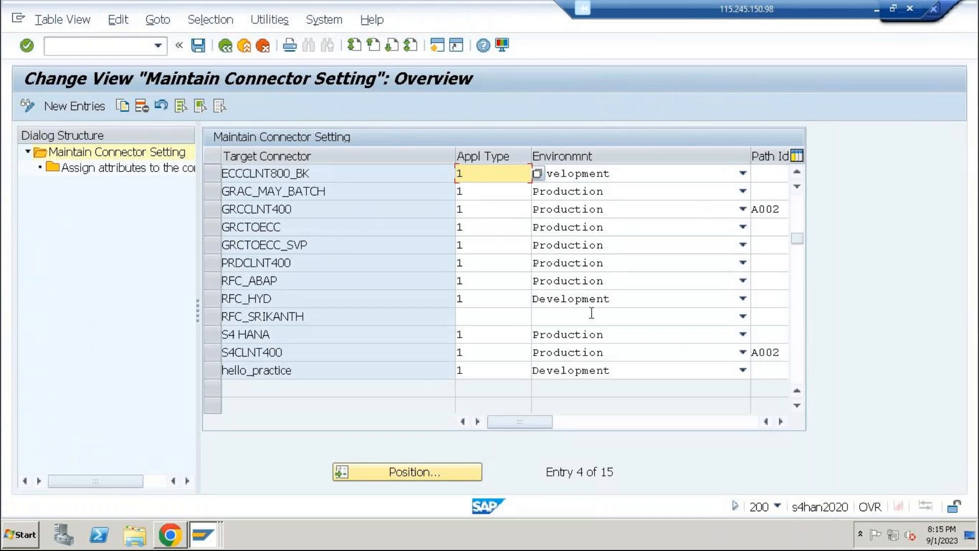
click(210, 300)
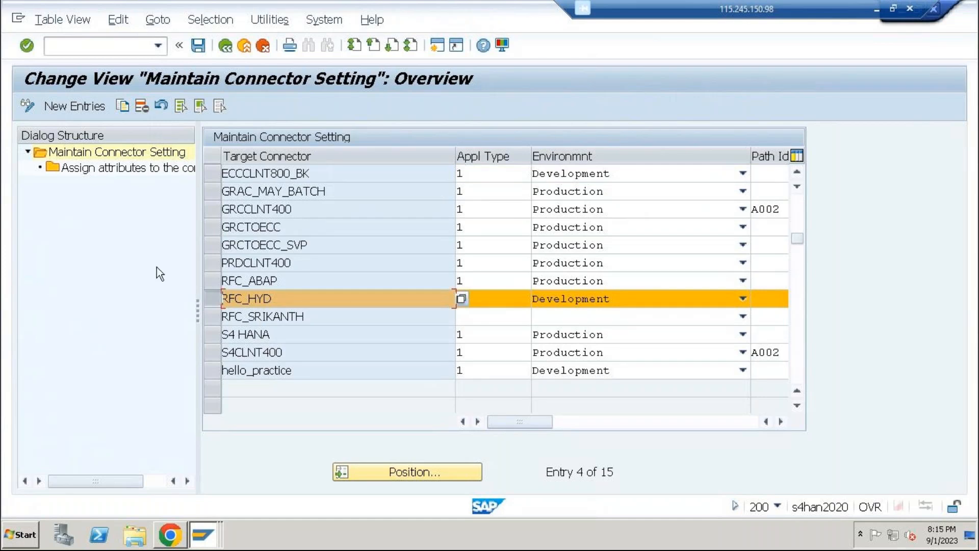
scroll(159, 250, up, 1)
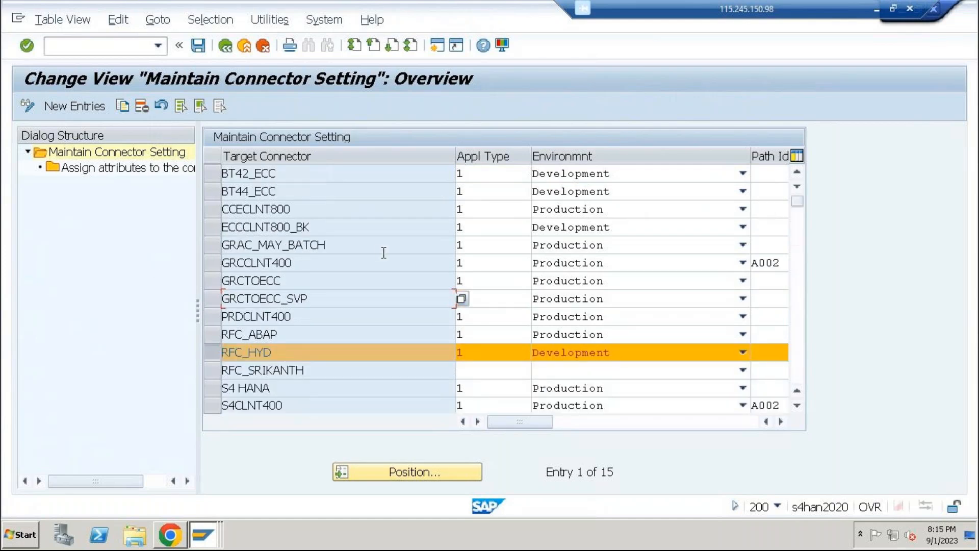
click(234, 40)
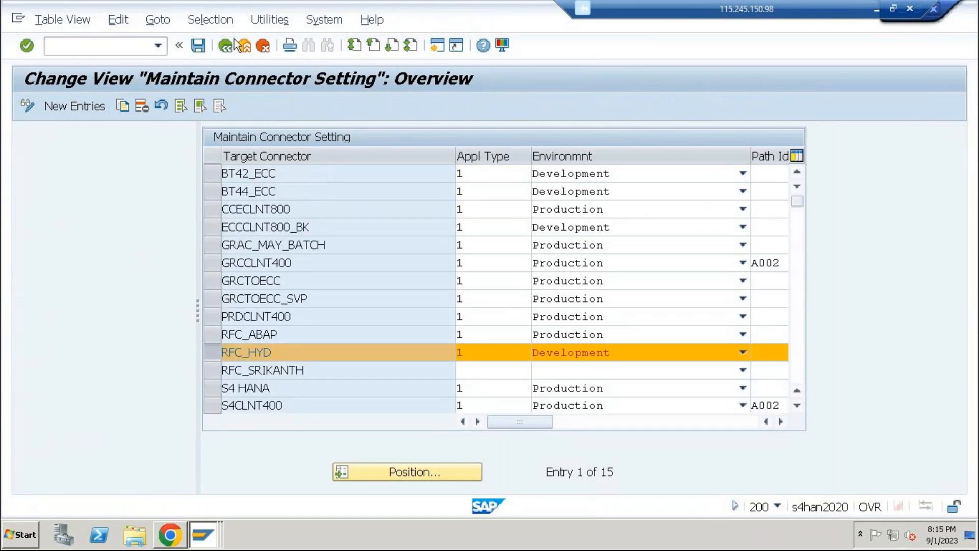
Open Maintain Mapping for Actions and Connector Groups and select the LG_HYD connector group
click(142, 189)
double_click(143, 187)
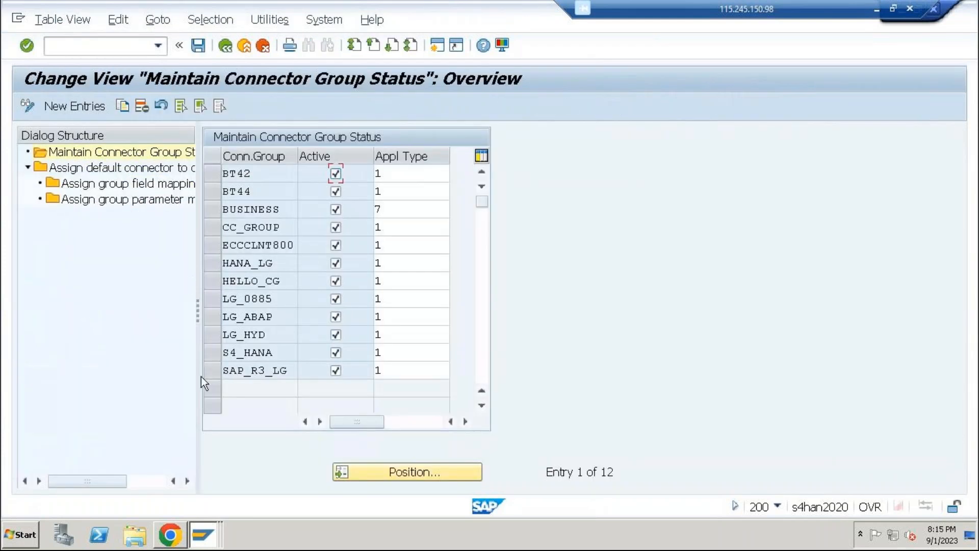
click(211, 338)
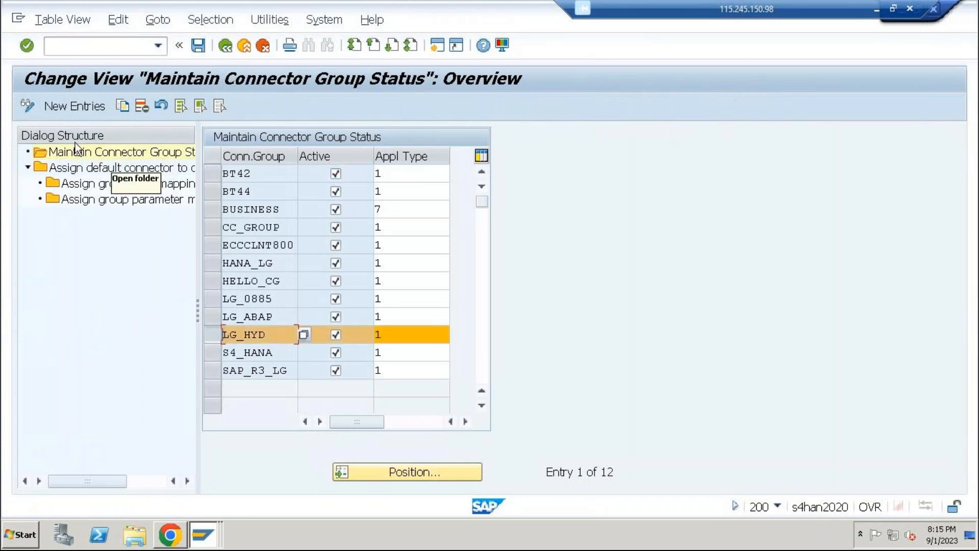
double_click(106, 184)
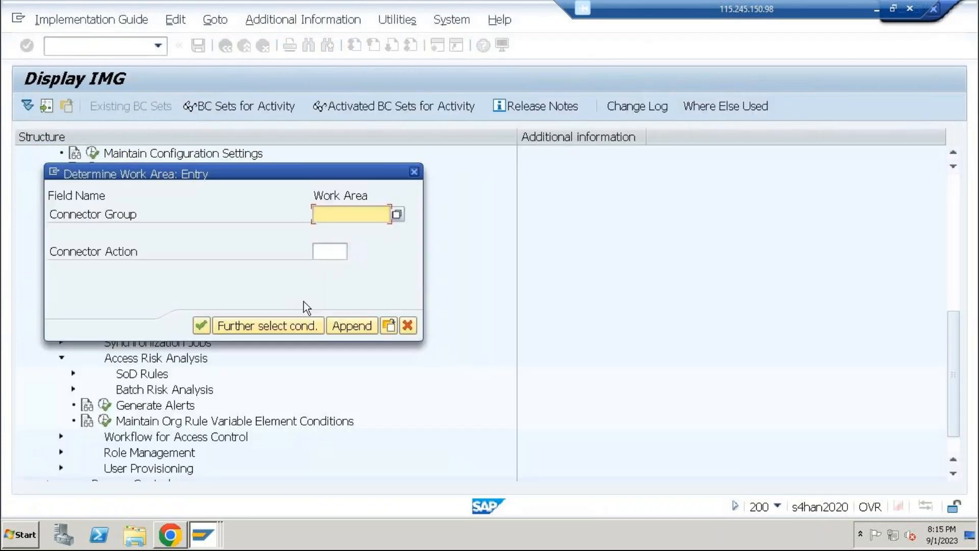
click(407, 326)
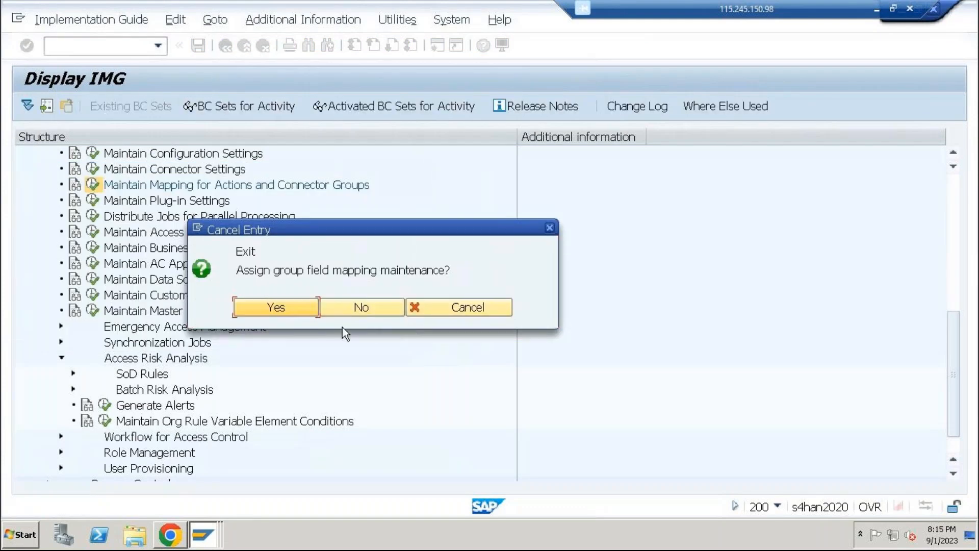
click(345, 305)
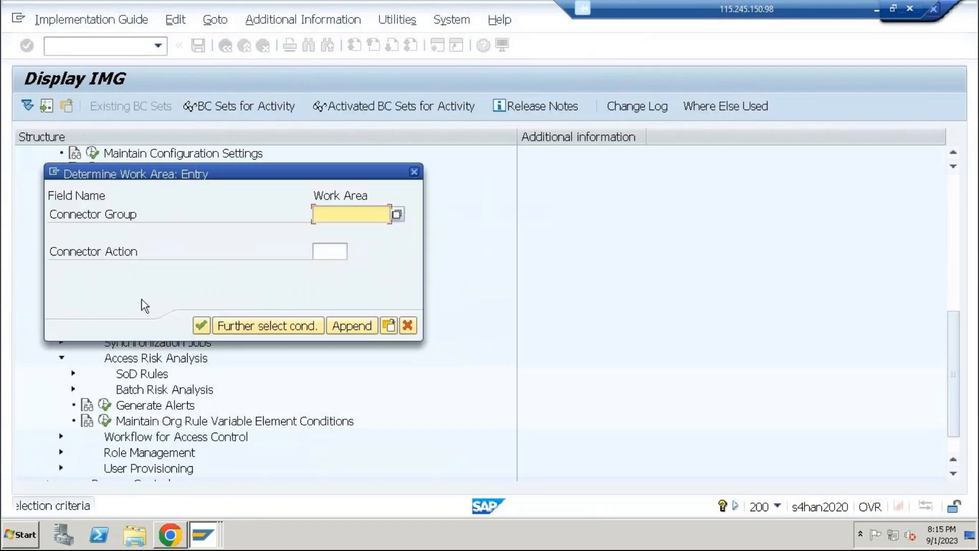
click(206, 327)
click(507, 255)
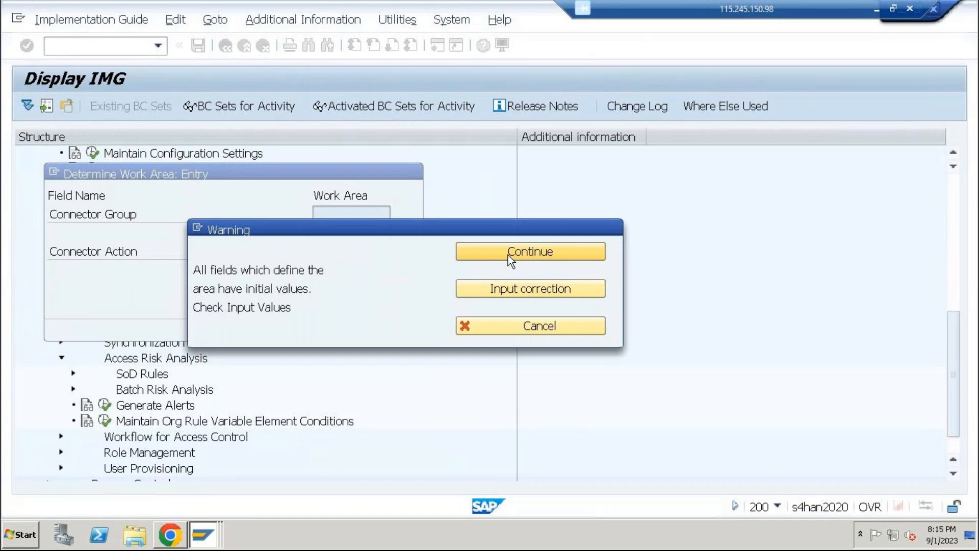
In the default connector assignments, mark RFC_HYD as the default connector of LG_HYD for actions 1 to 4
click(116, 170)
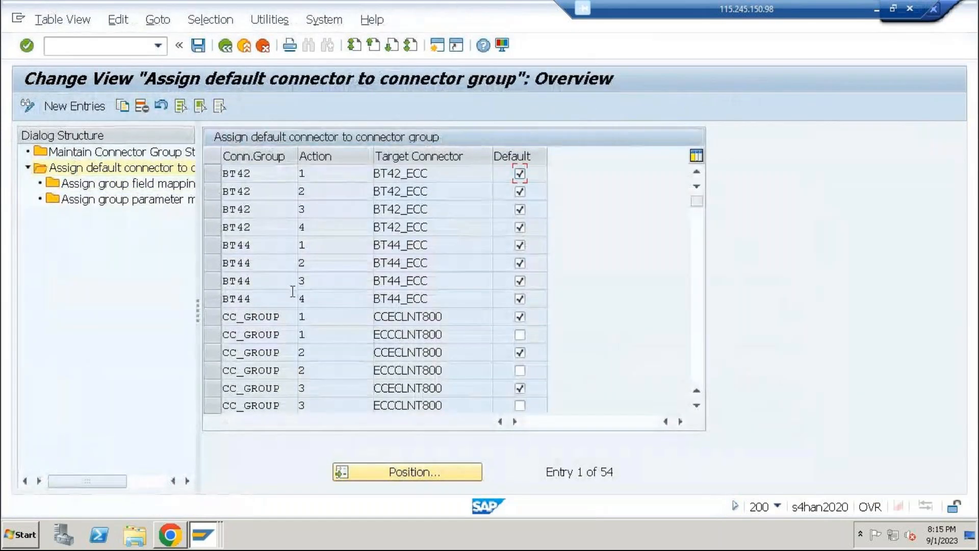
scroll(267, 247, down, 6)
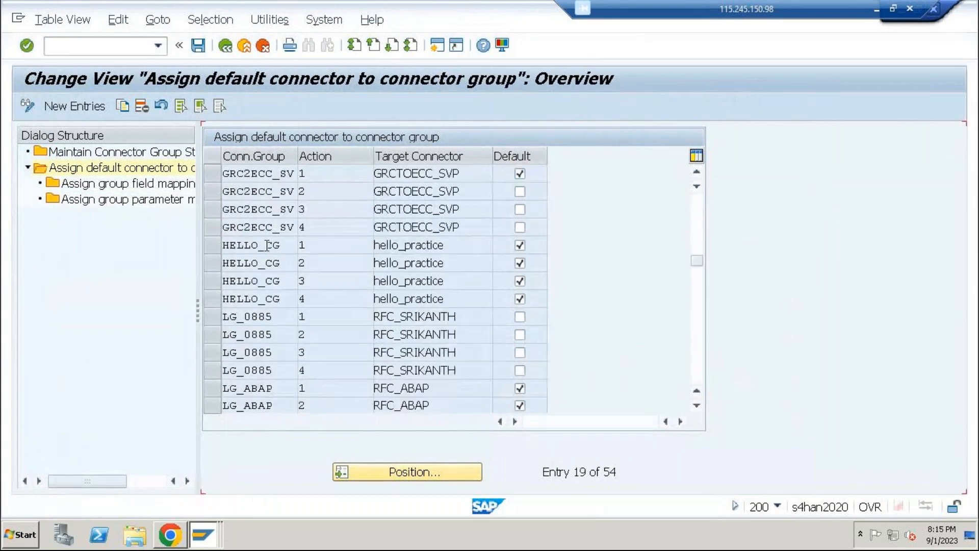
scroll(267, 246, down, 2)
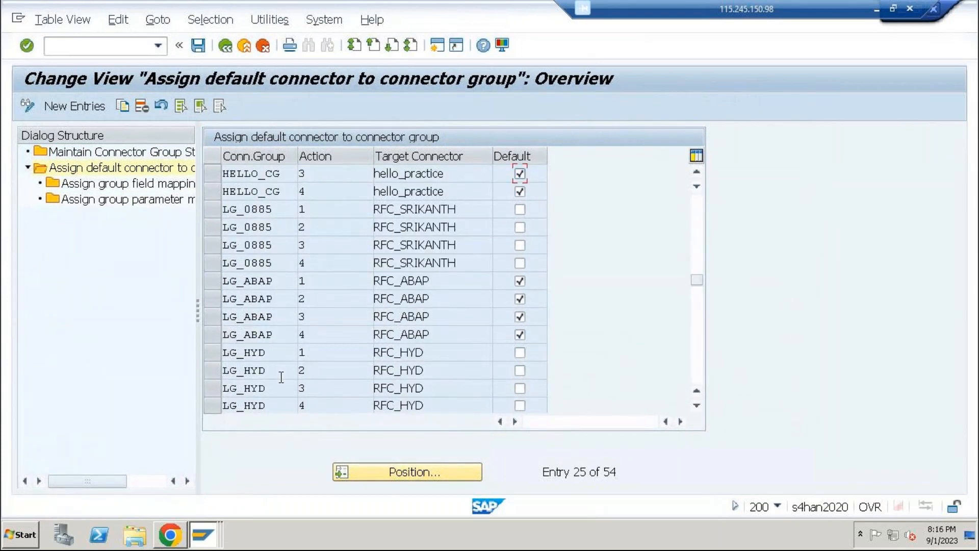
scroll(281, 377, down, 1)
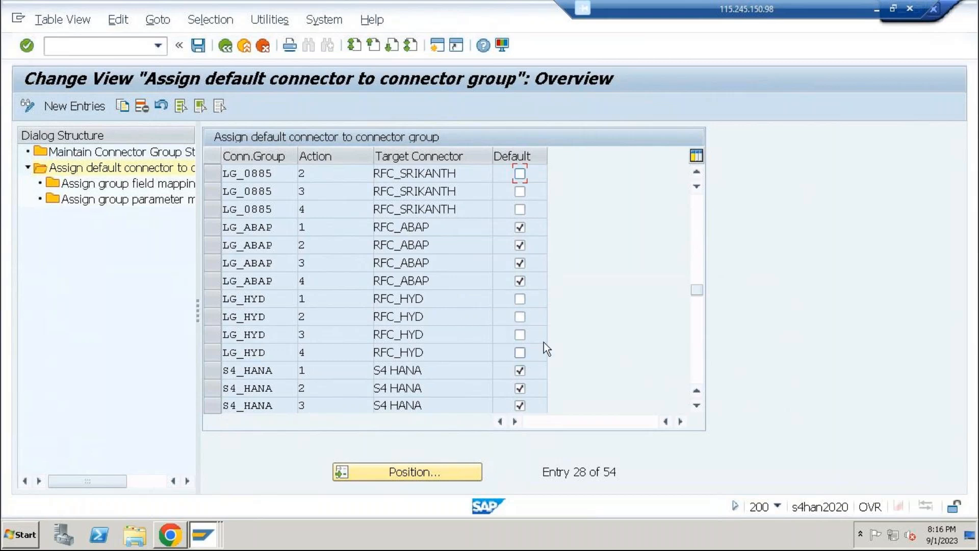
click(521, 303)
click(520, 334)
click(518, 350)
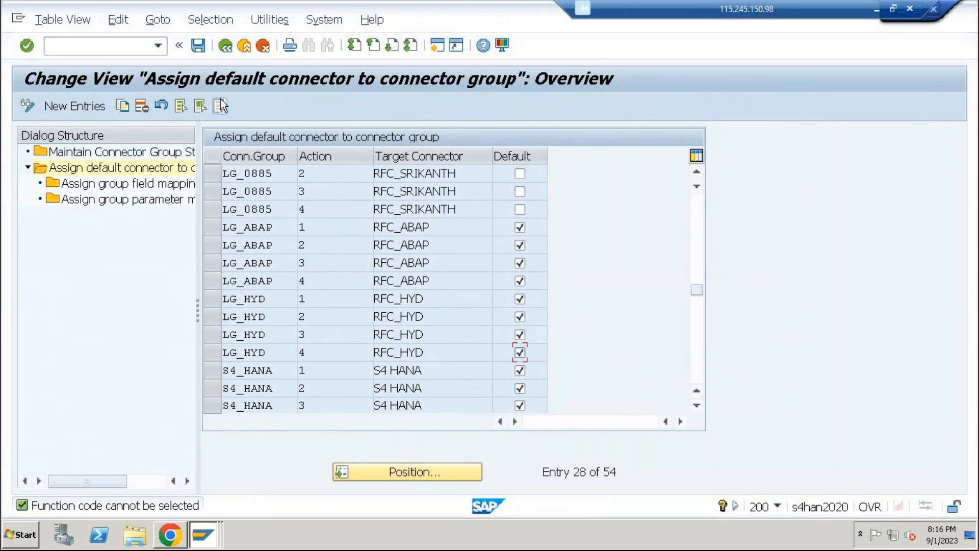
Save the default connector assignments to the proposed customizing request and return to the implementation guide
click(197, 46)
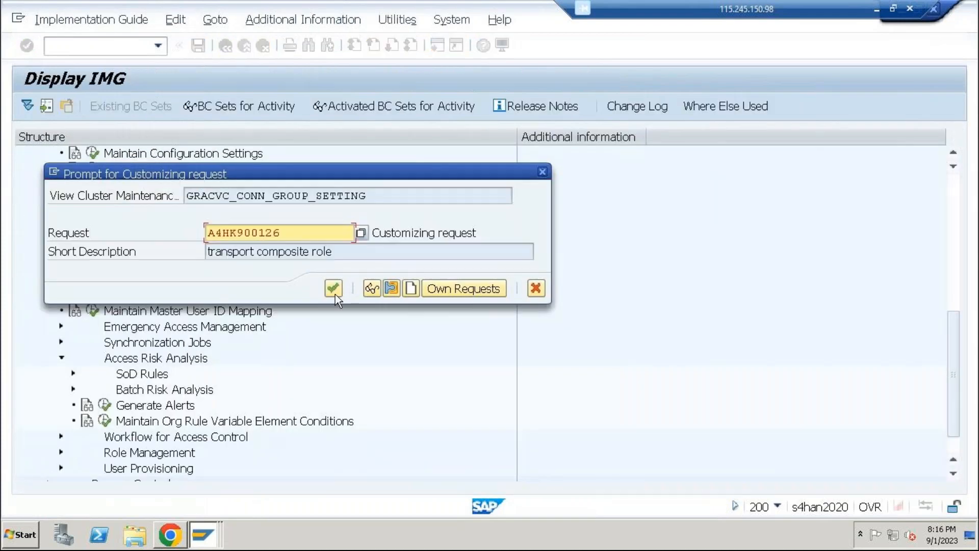
click(334, 289)
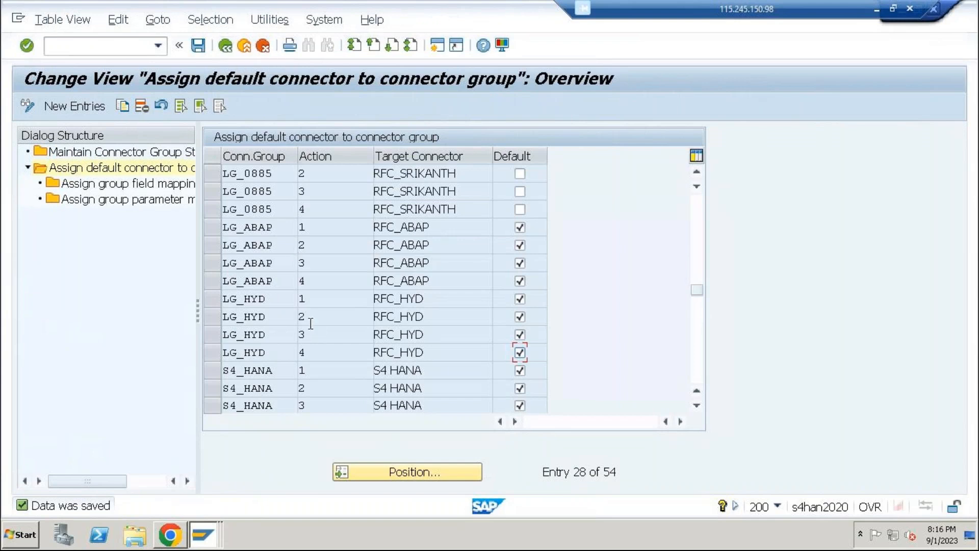
click(225, 49)
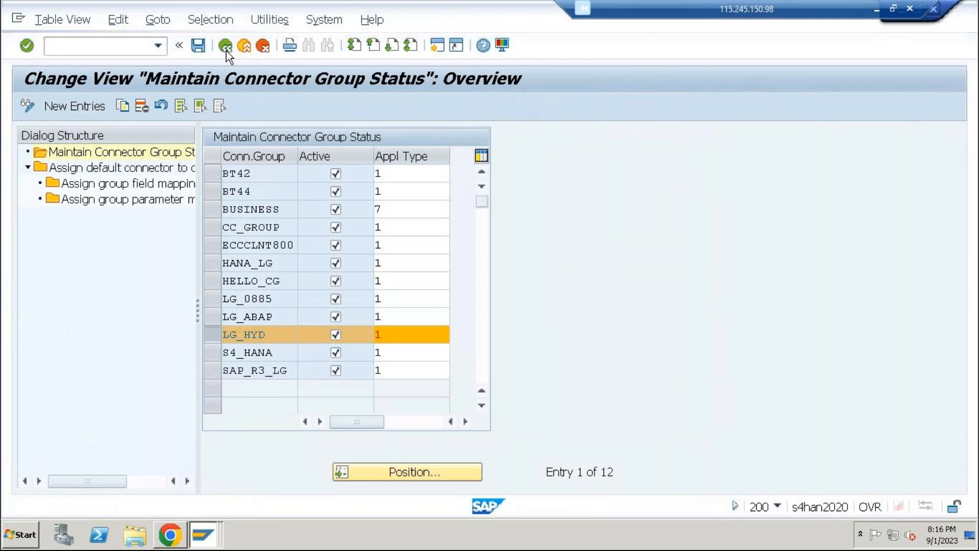
click(226, 49)
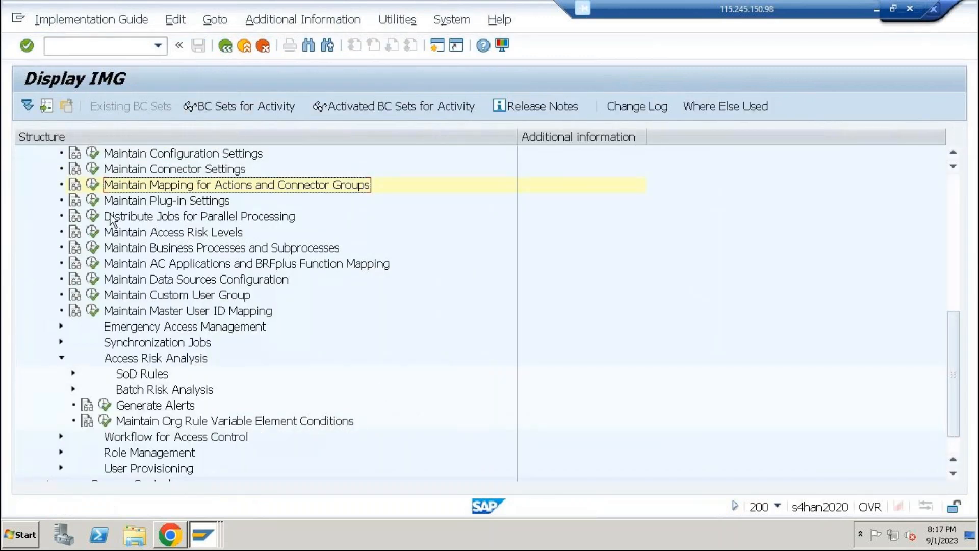
Review RFC_HYD in the plug-in settings and in the user search and user authentication data sources, and return to the implementation guide
click(92, 201)
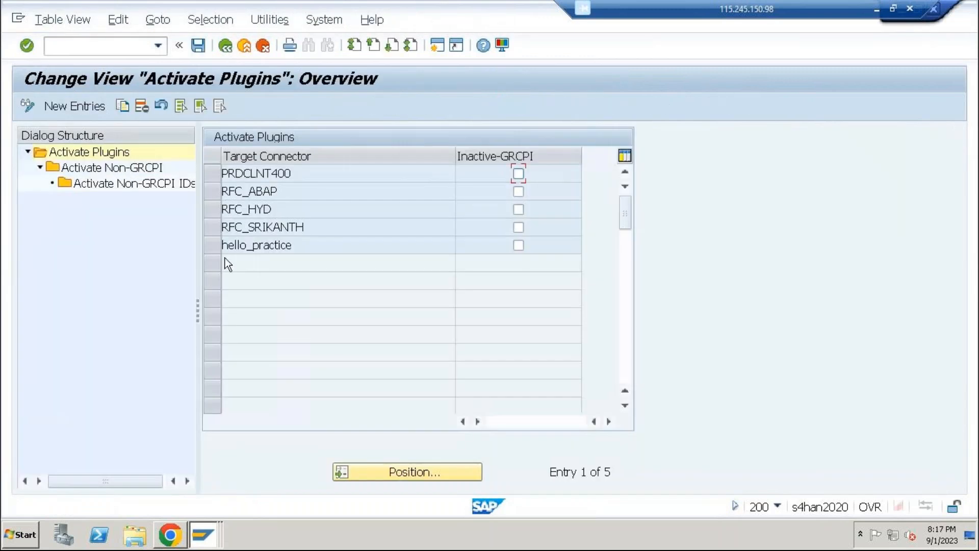
click(245, 44)
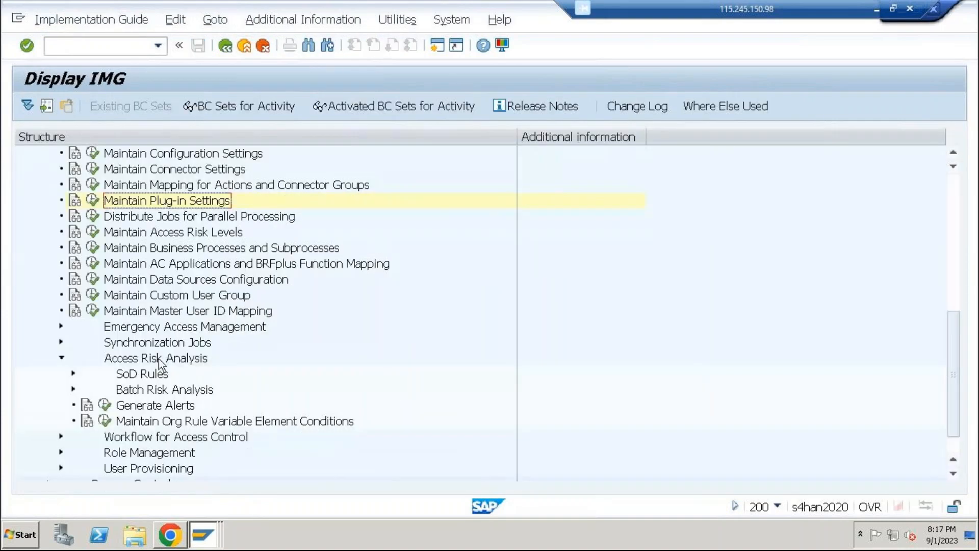
click(157, 280)
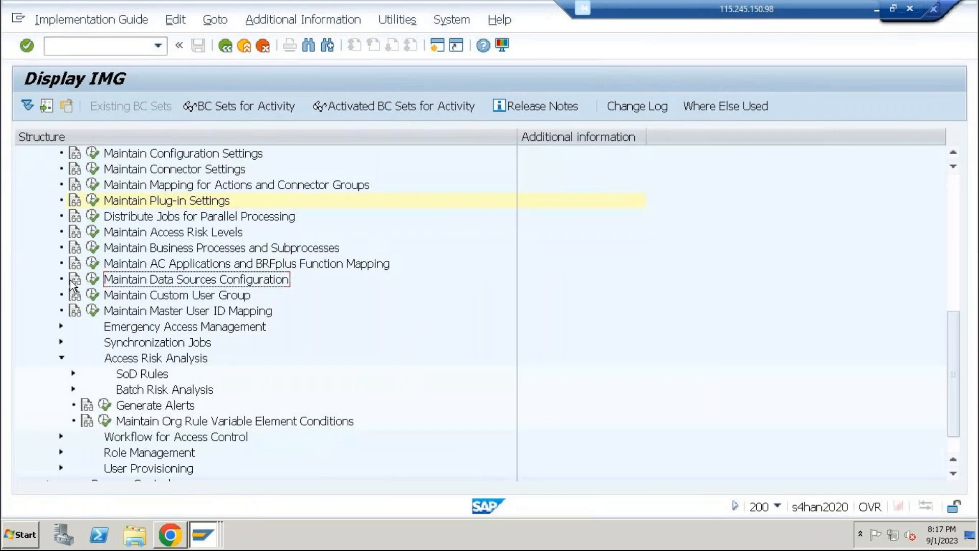
click(93, 280)
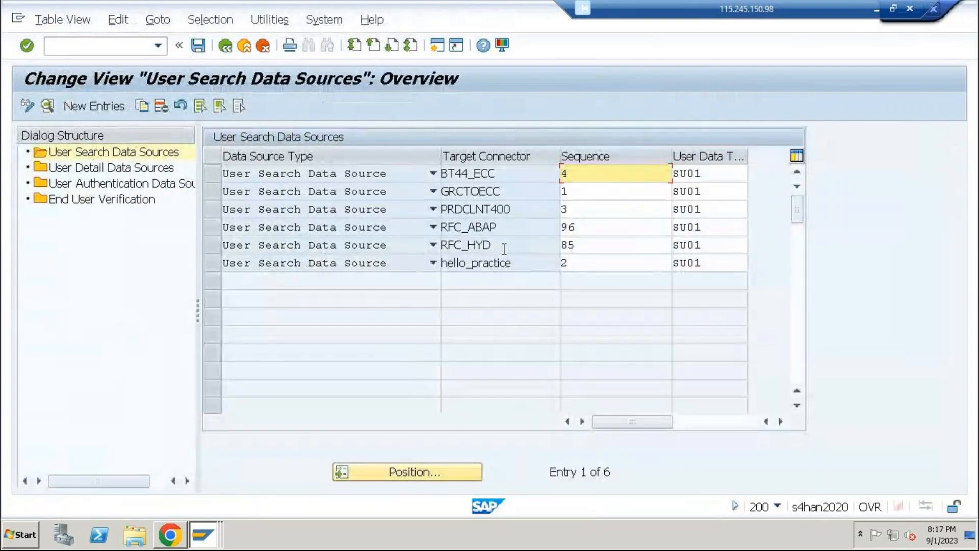
click(107, 169)
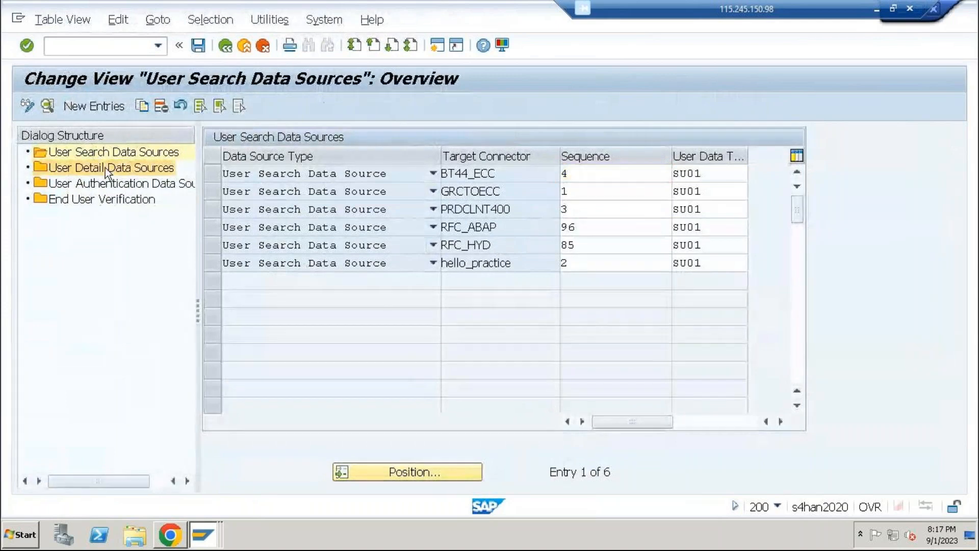
click(112, 182)
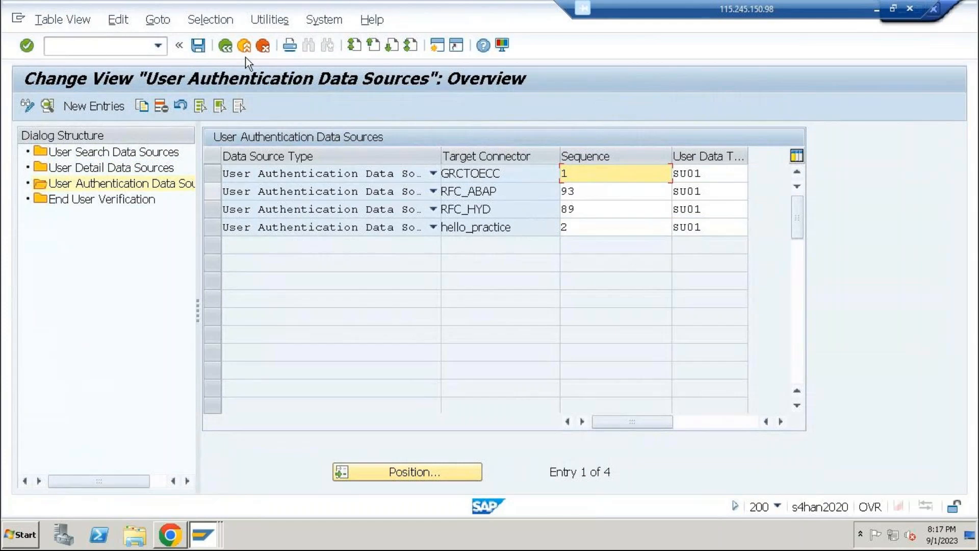
click(234, 51)
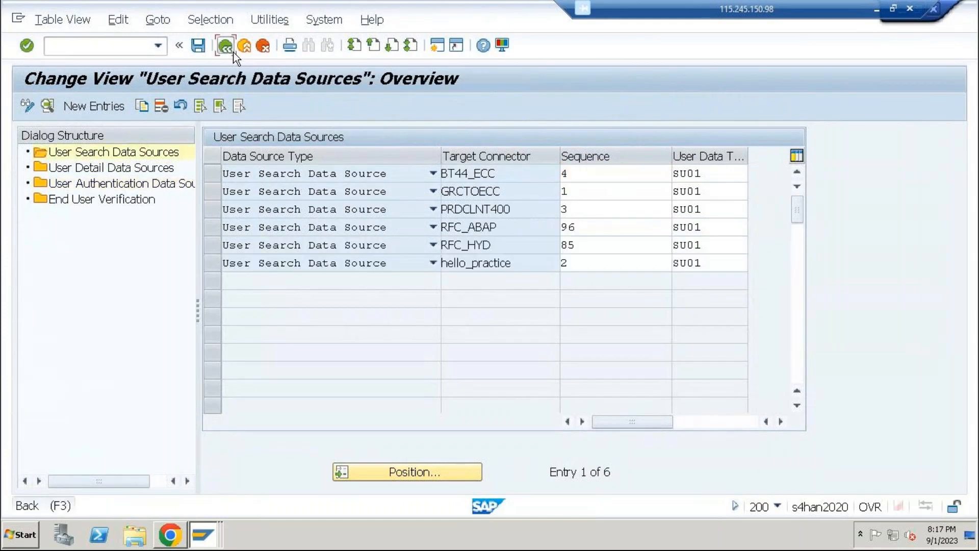
click(233, 51)
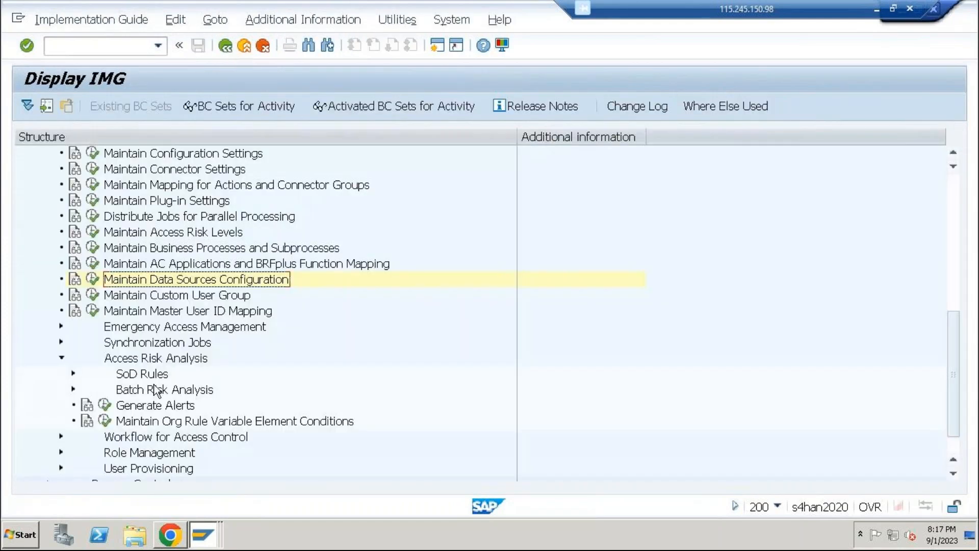
Expand Synchronization Jobs, open Repository Object Synch, and choose RFC_HYD as the connector
click(61, 343)
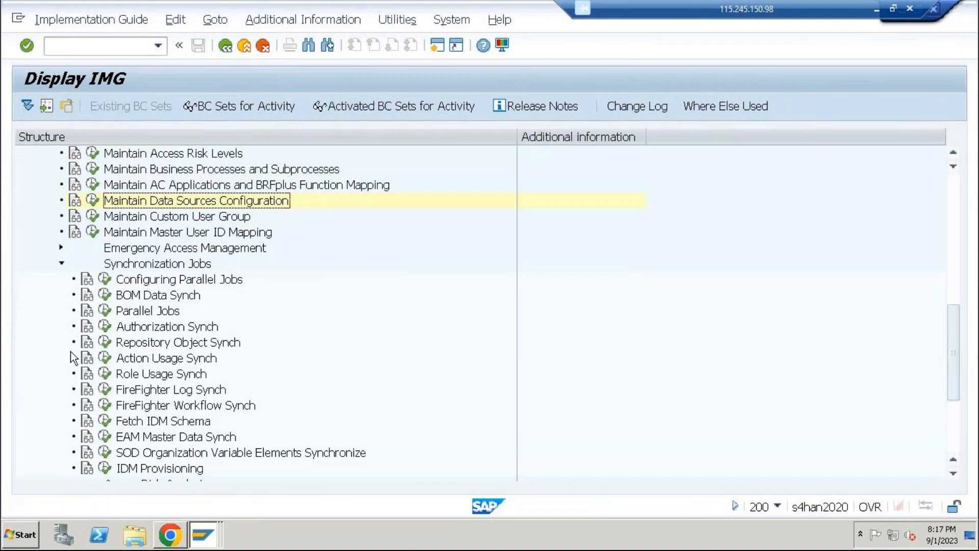
click(105, 343)
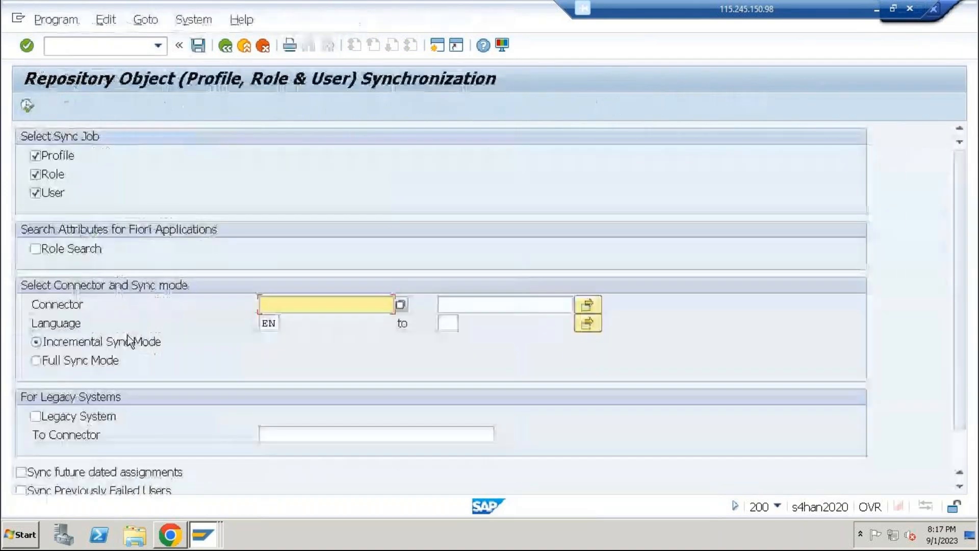
click(402, 306)
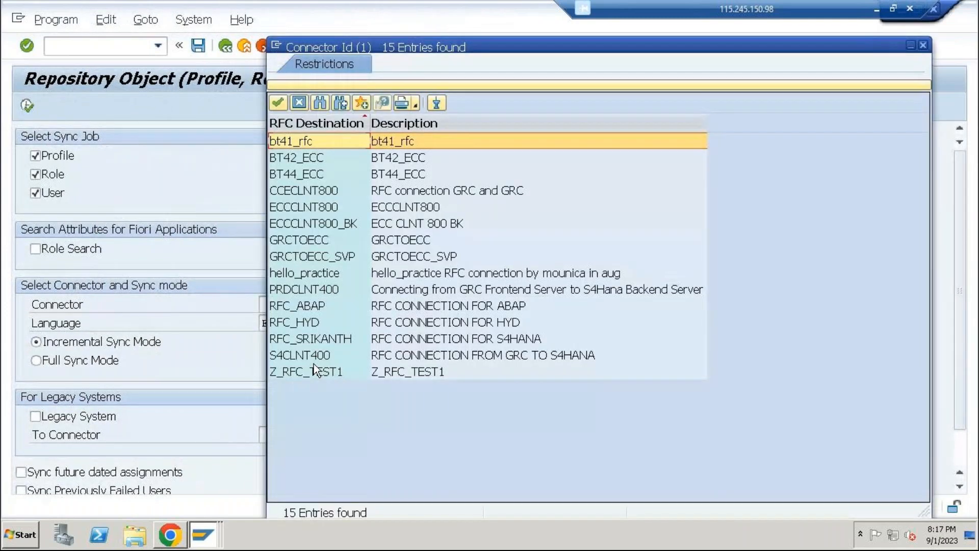
double_click(301, 322)
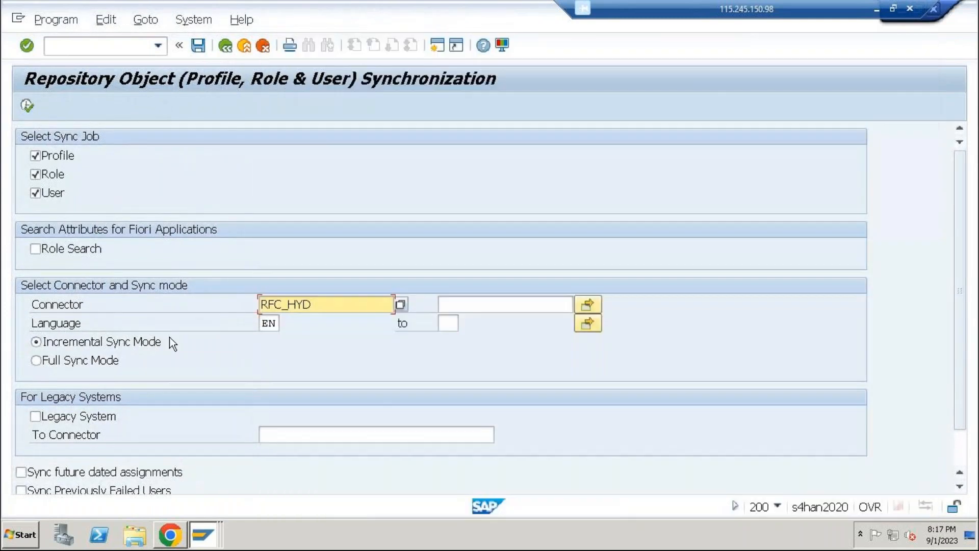
Run the synchronization in Full Sync Mode with authorization data and future dated assignments included
scroll(127, 342, down, 2)
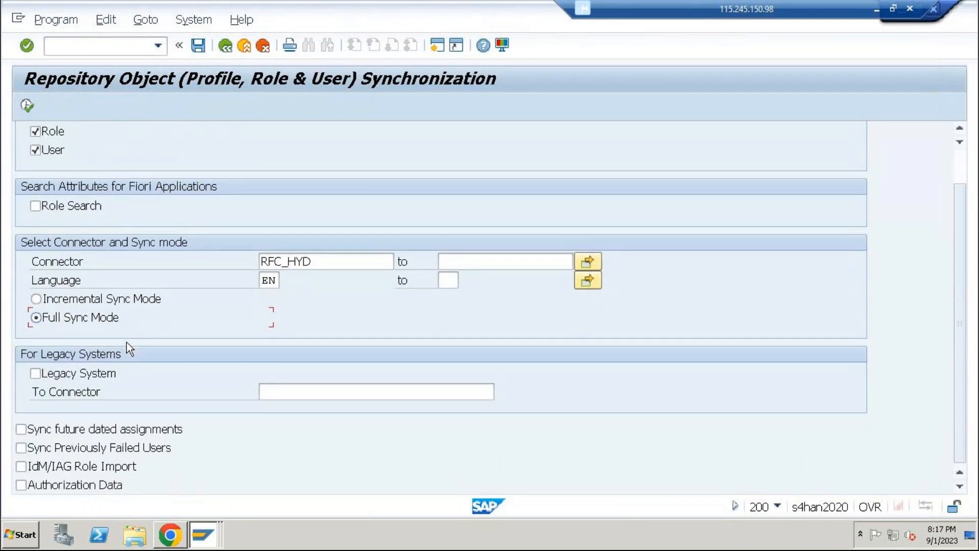
click(73, 488)
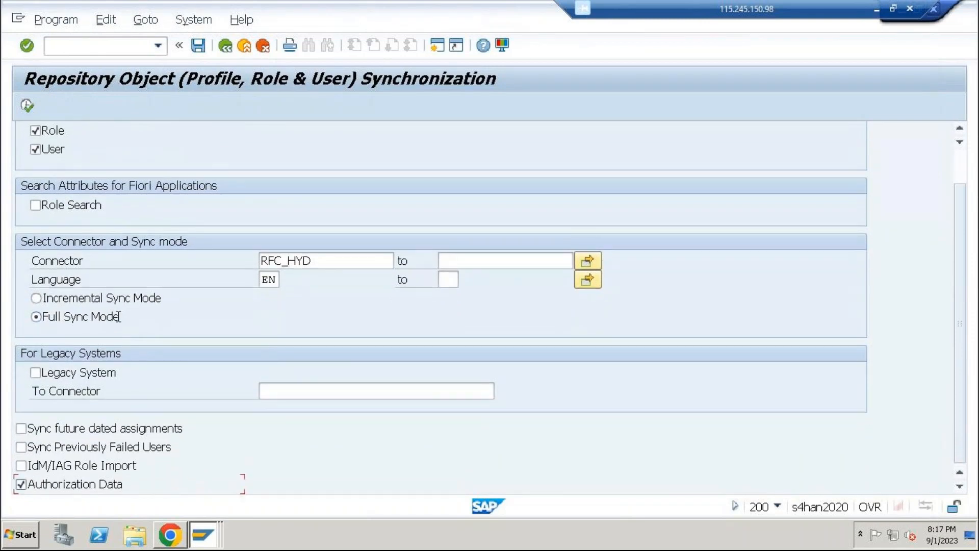
click(100, 429)
click(28, 105)
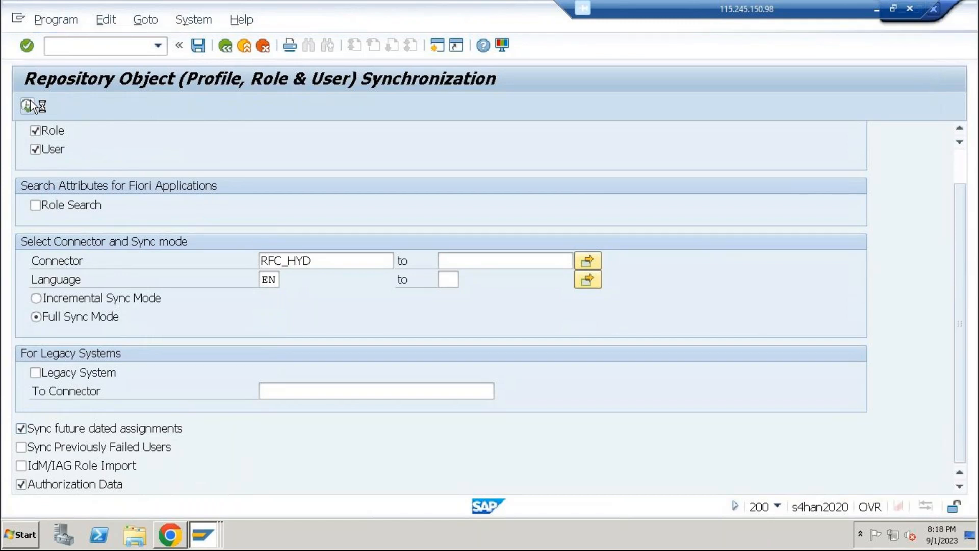
Switch to Chrome, try to open Functions under Access Rule Maintenance, and switch back to the SAP repository synchronization window
click(163, 540)
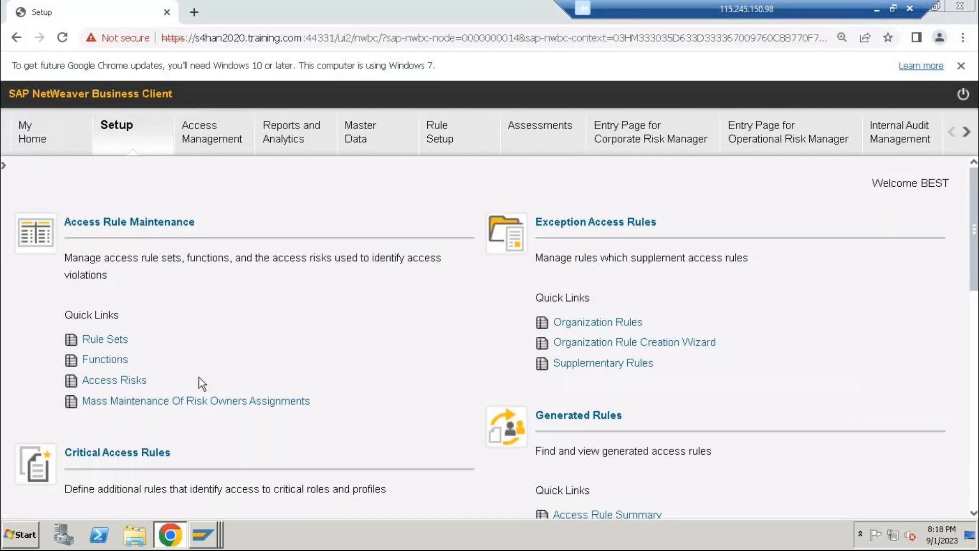
click(116, 360)
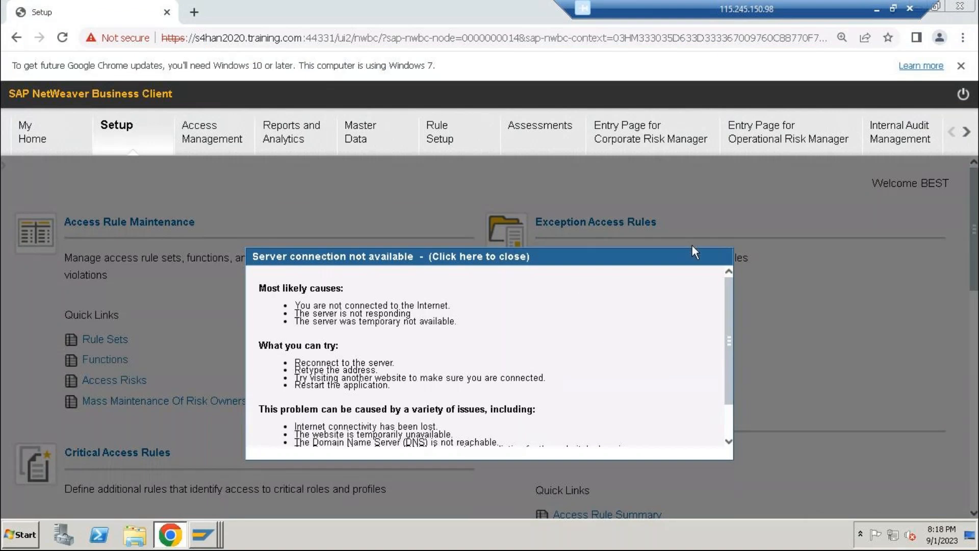
scroll(482, 387, down, 2)
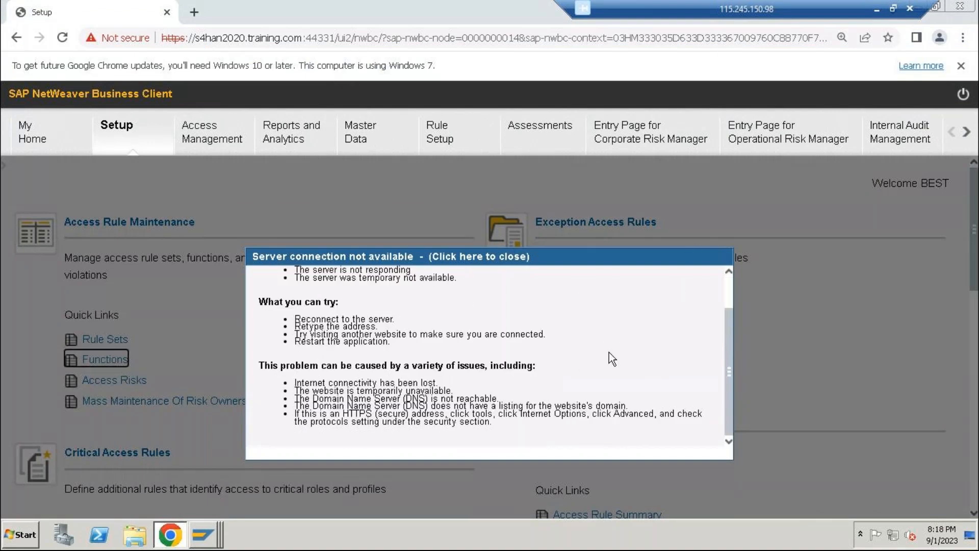
click(504, 259)
click(225, 533)
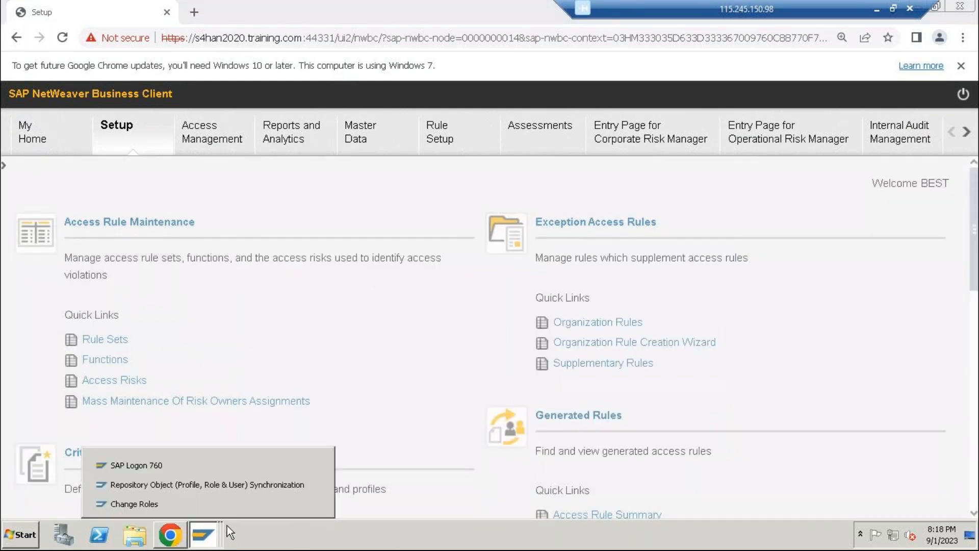
click(262, 486)
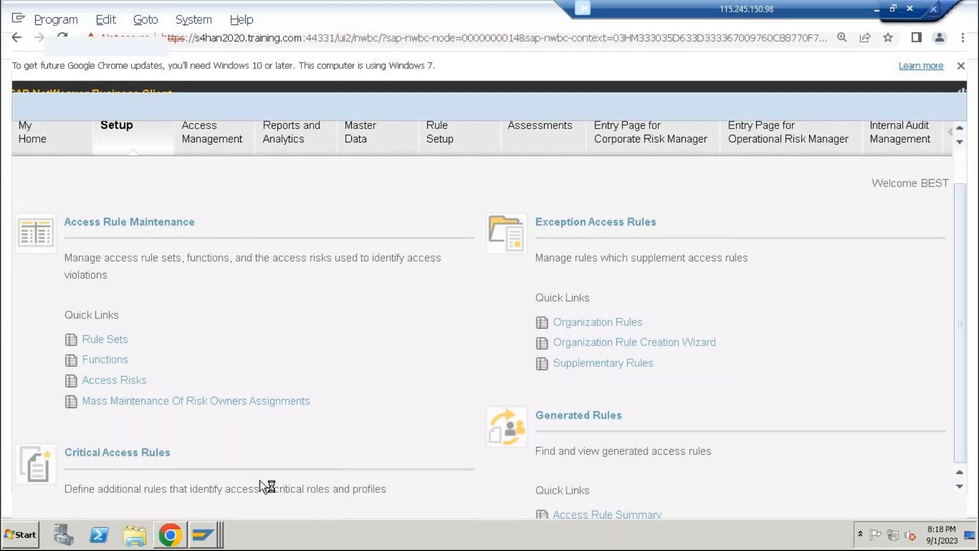
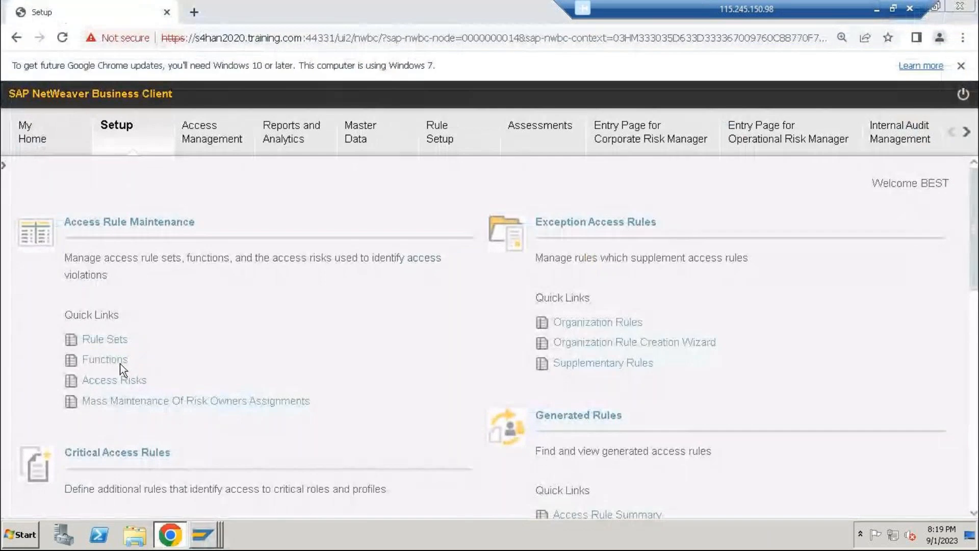
Reload the Setup page and proceed past the certificate warning to the s4han2020 site
click(62, 37)
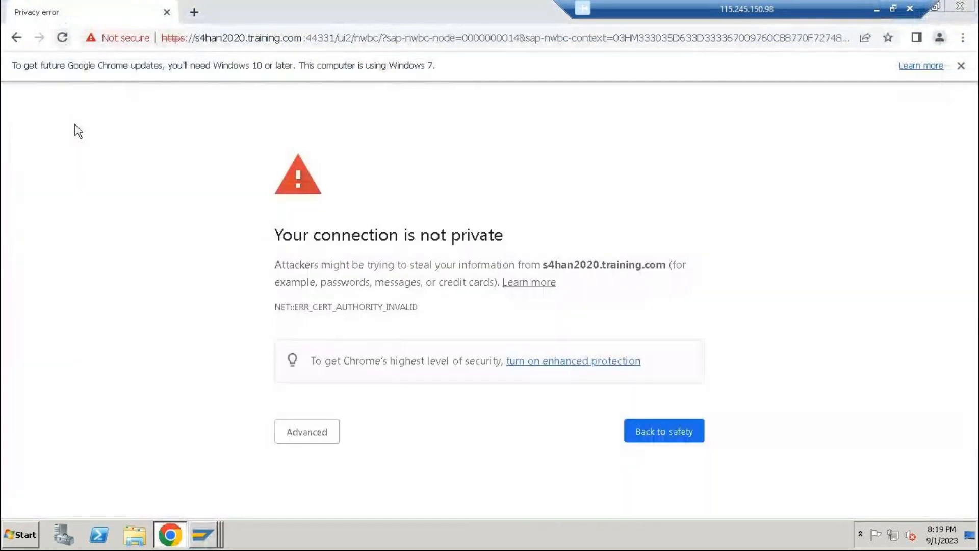
click(325, 432)
scroll(353, 422, down, 2)
click(385, 473)
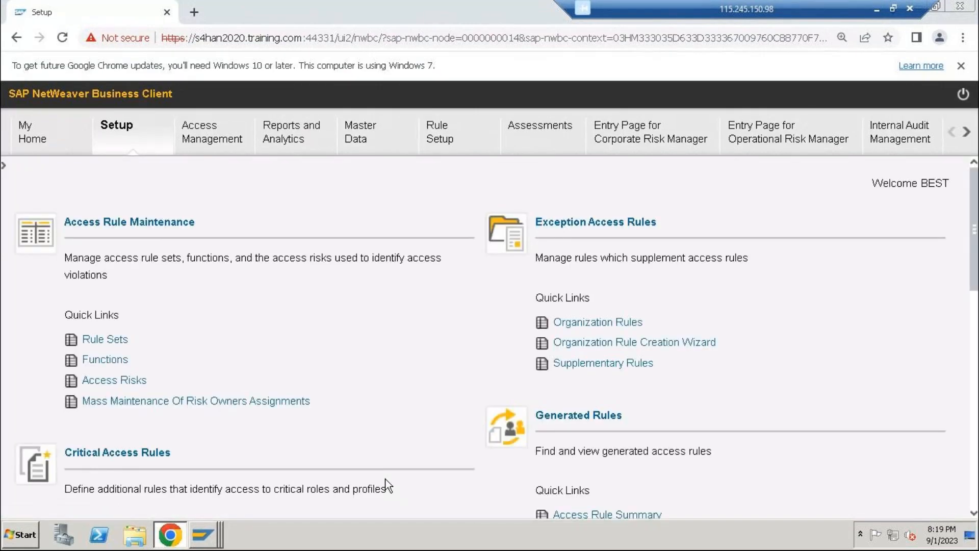
Open Functions under Access Rule Maintenance in a maximized window and show the saved query listing HYD_F1 and HYD_F2
click(121, 360)
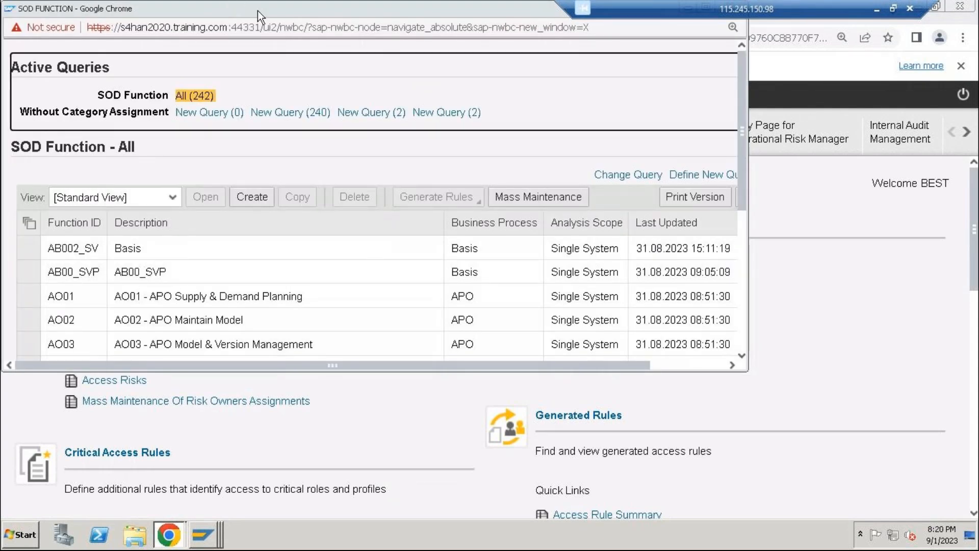
double_click(258, 11)
click(398, 108)
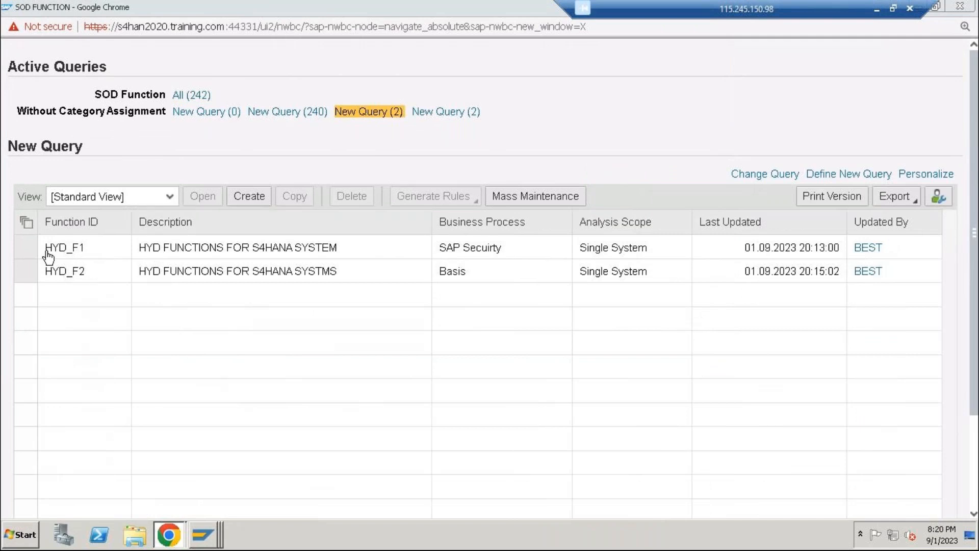
Generate rules for functions HYD_F1 and HYD_F2, confirming the associated risk HYD_RI
click(26, 248)
ctrl+click(27, 272)
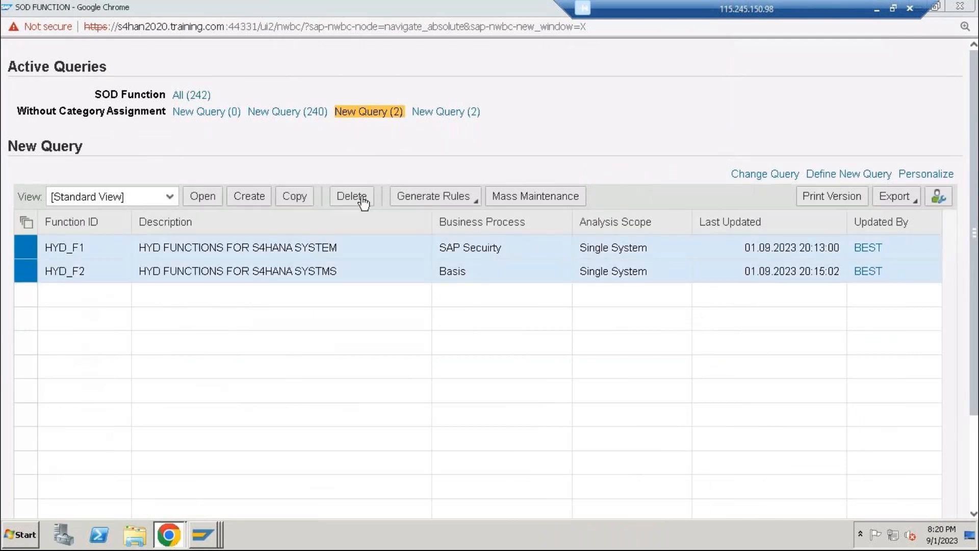
click(419, 202)
click(430, 218)
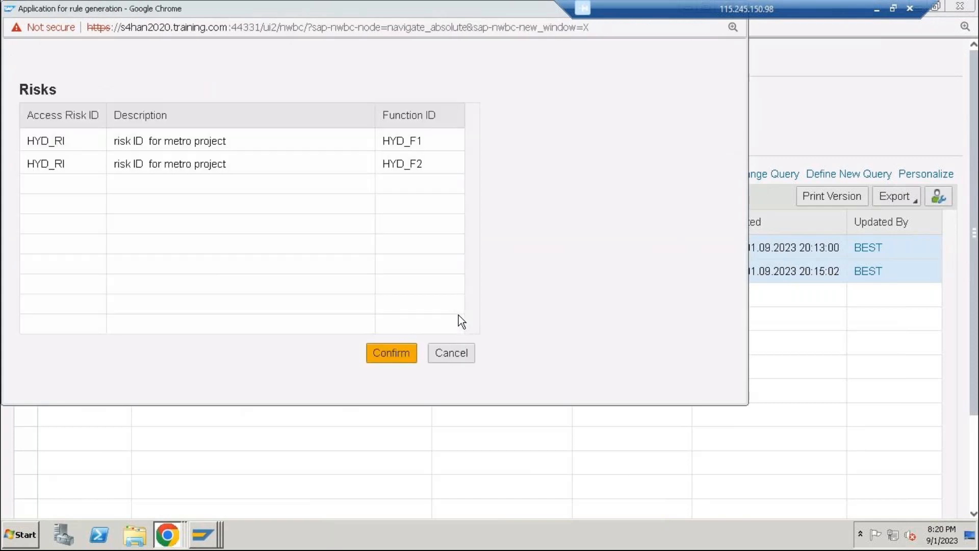
click(410, 356)
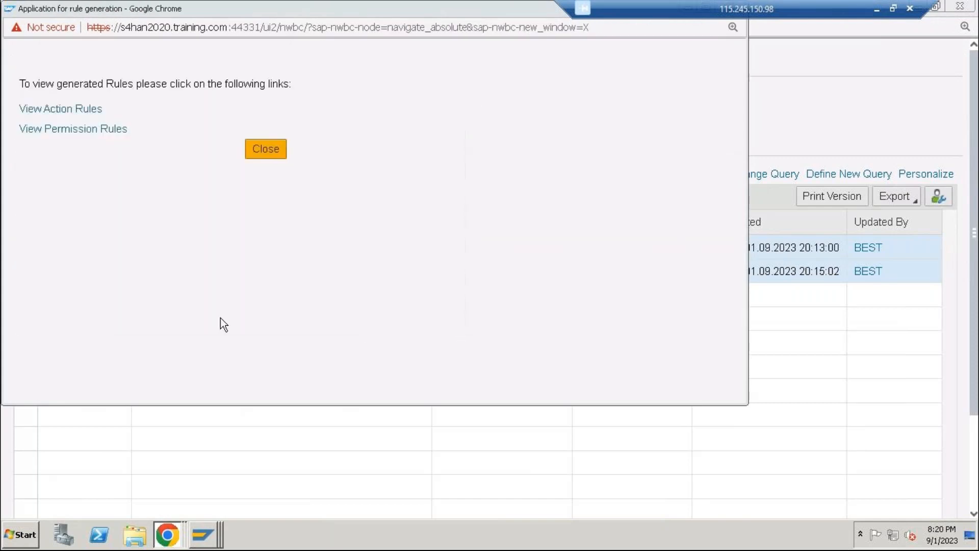
Check the generated action rules and permission rules, and close the rule generation window
click(87, 109)
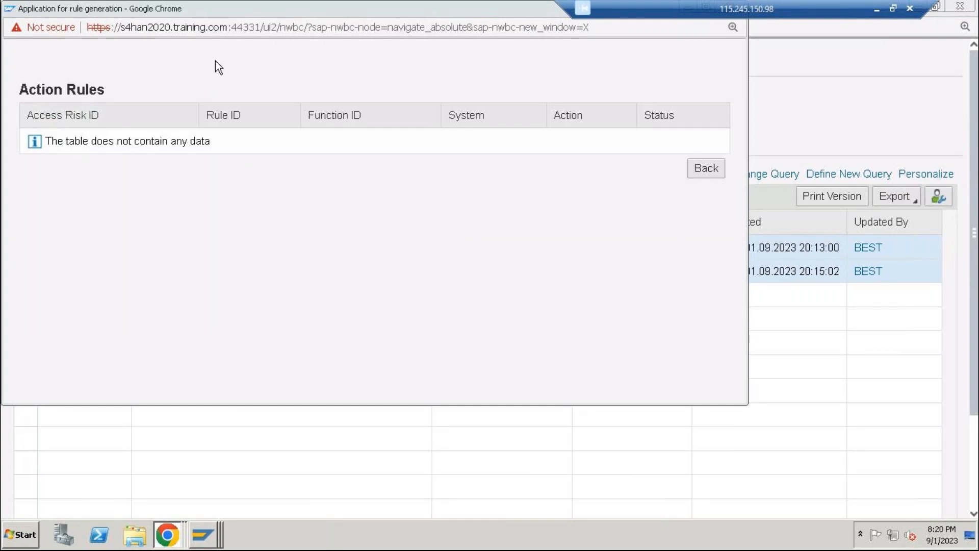
drag(128, 8, 182, 157)
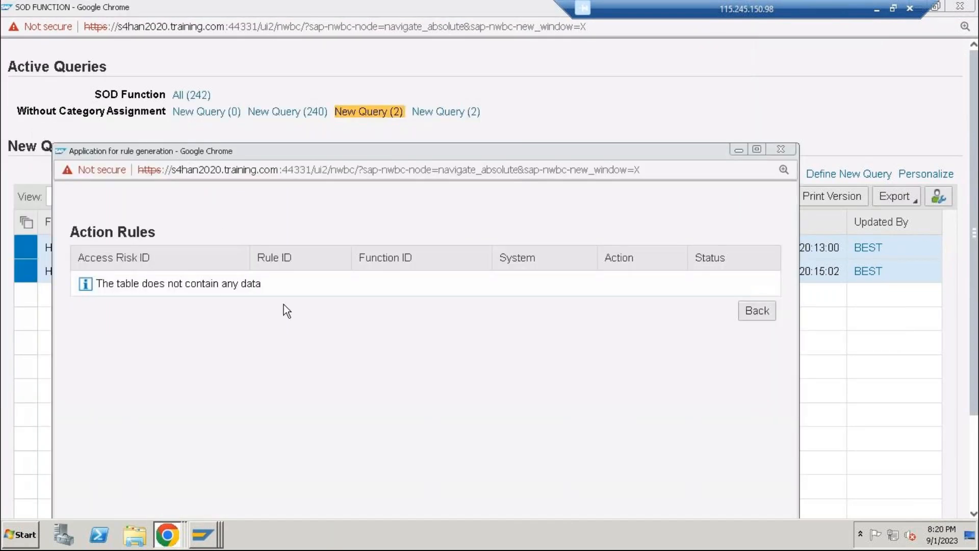
click(746, 309)
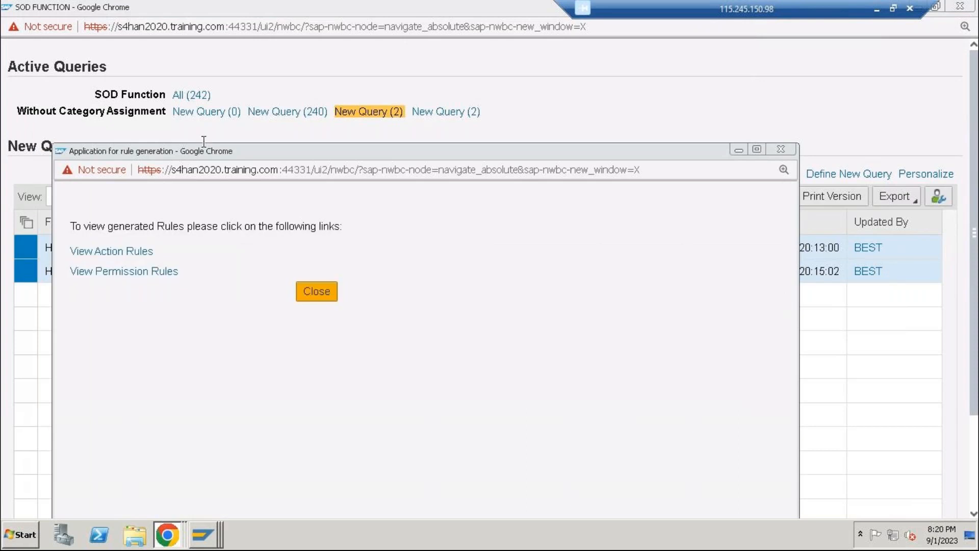
click(238, 269)
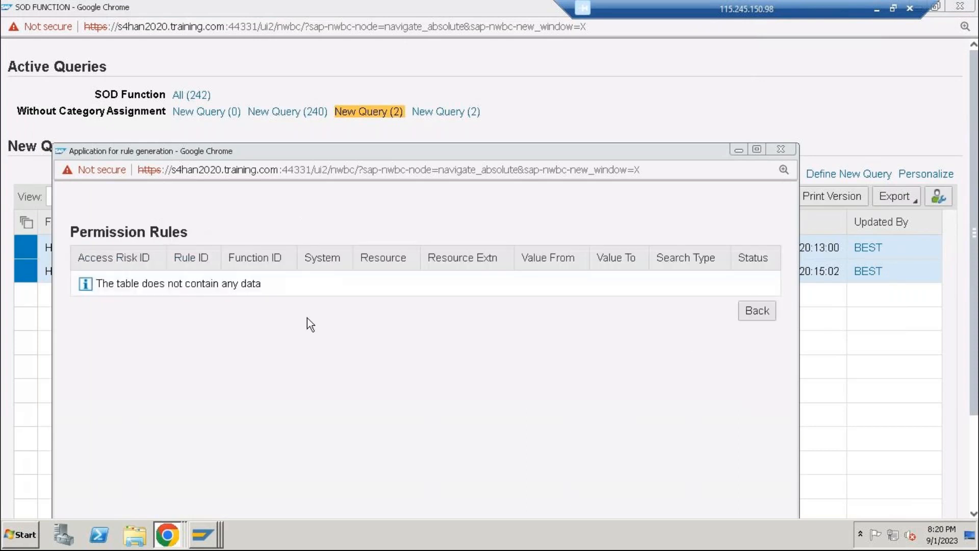
click(762, 315)
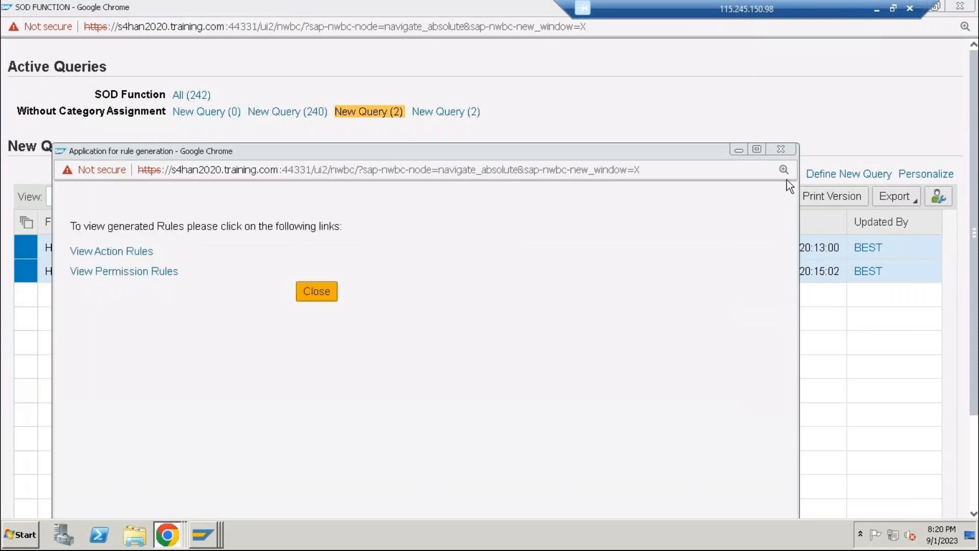
click(781, 149)
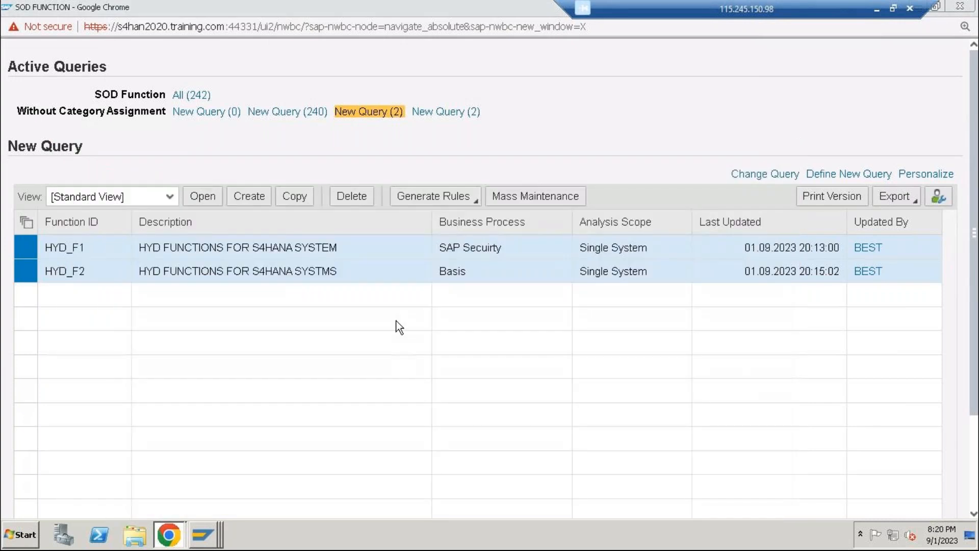
Open function HYD_F1 to review its systems and actions, and close it
click(204, 198)
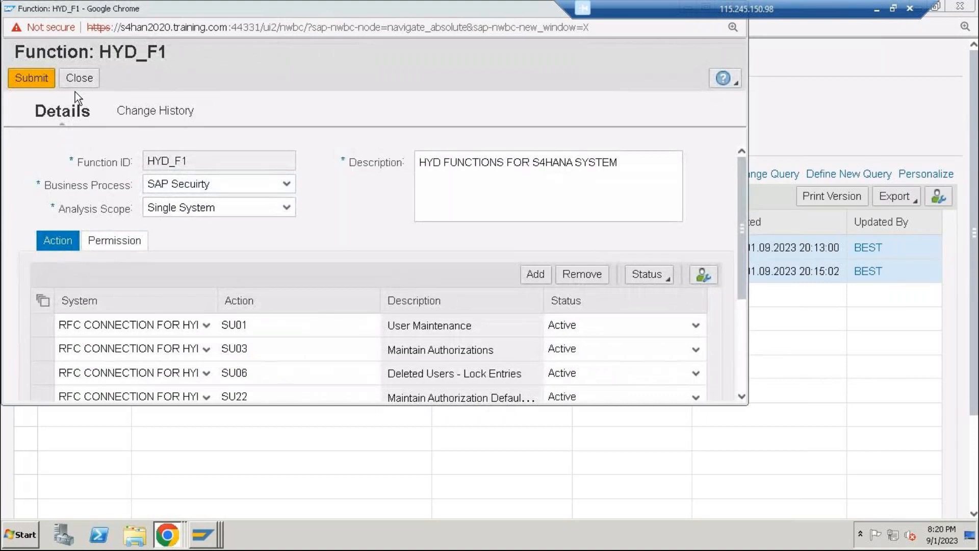
drag(234, 6, 267, 193)
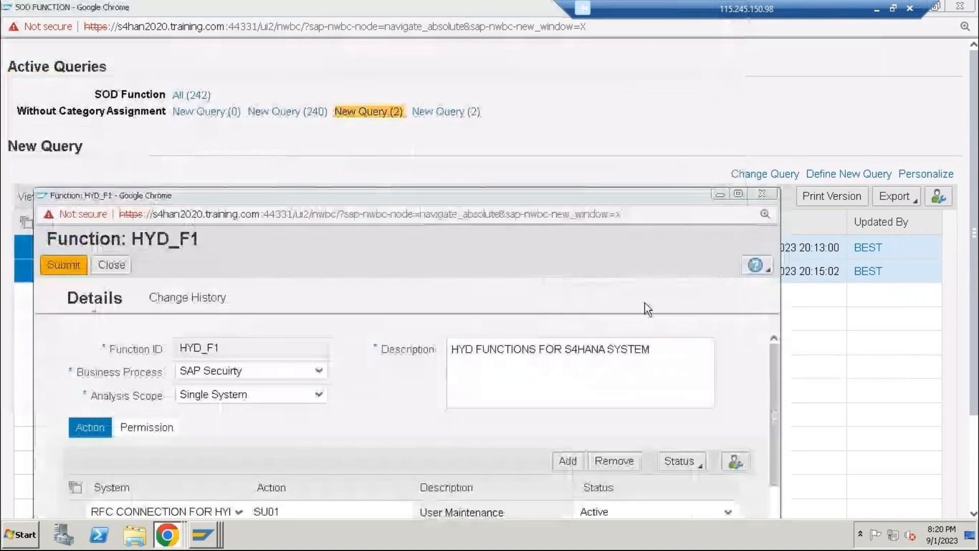
click(763, 193)
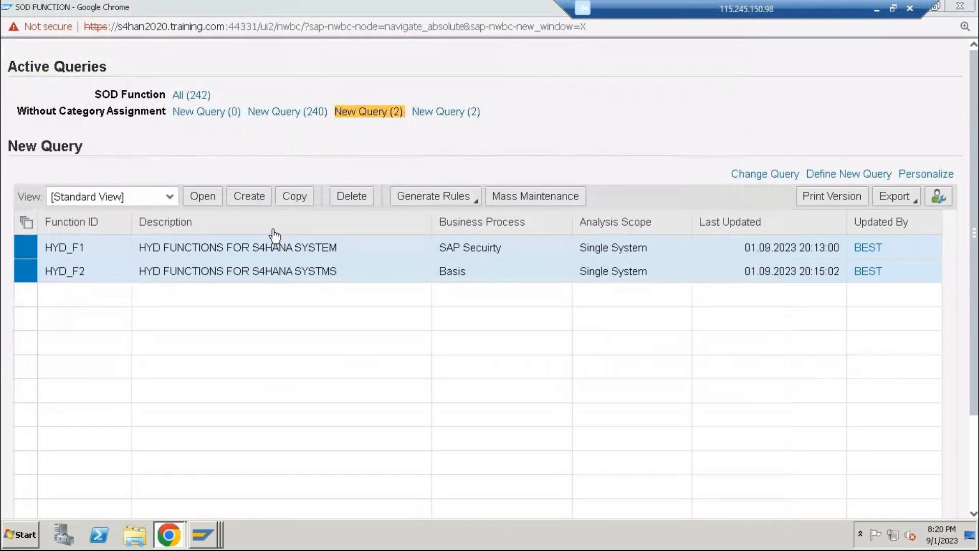
Generate the rules for HYD_F1 and HYD_F2 again, check the action rules, and close the window
click(418, 198)
click(427, 219)
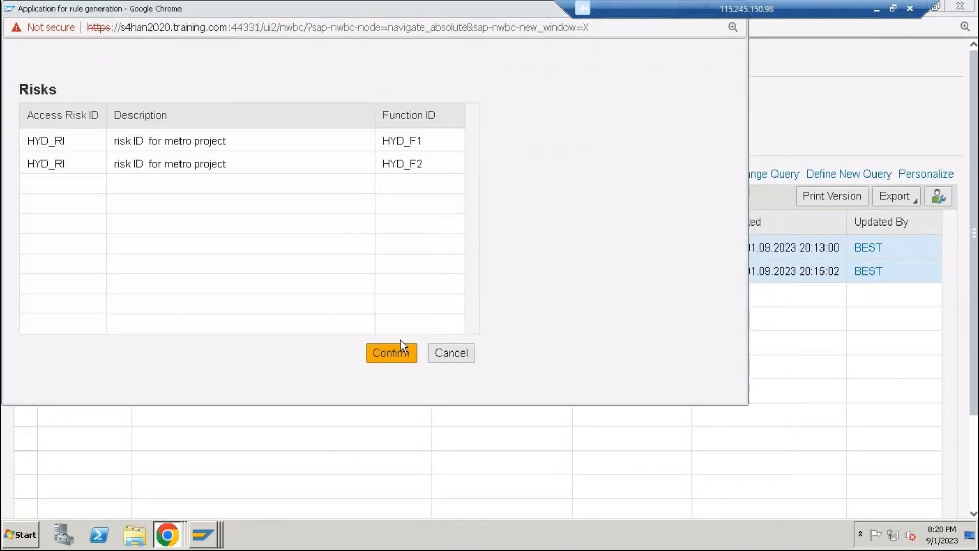
click(398, 352)
click(75, 110)
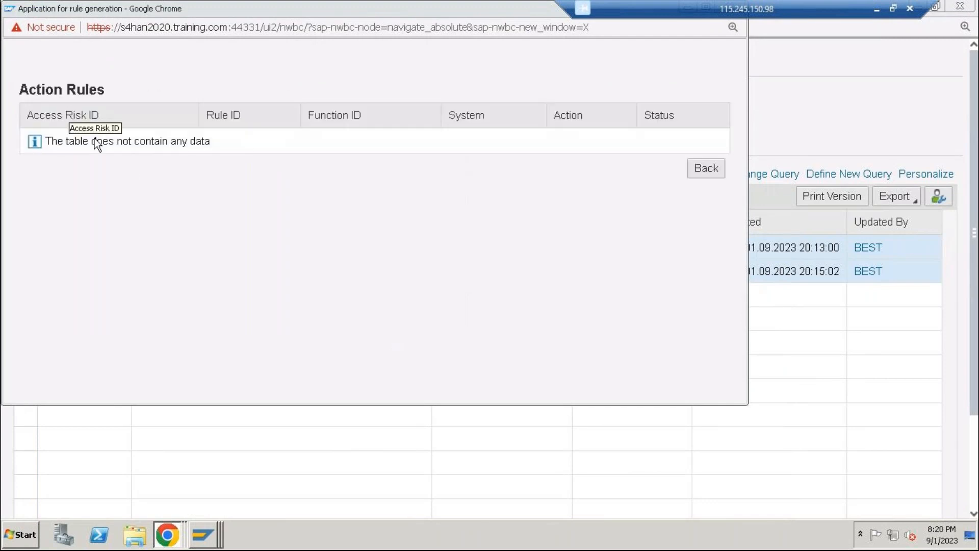
drag(481, 10, 523, 115)
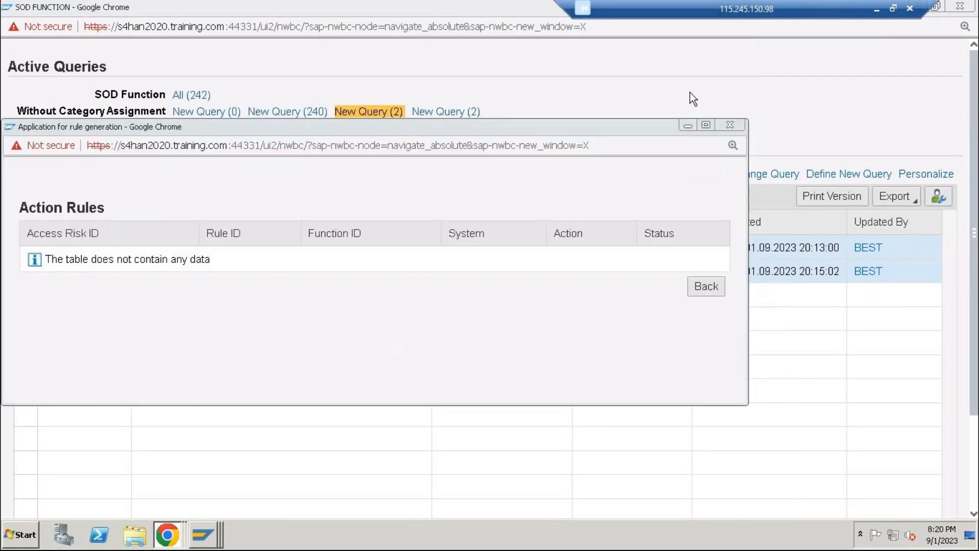
click(736, 122)
Switch to SAP GUI, view the repository synchronization window, and exit the Change Roles session back to SAP Easy Access
click(213, 527)
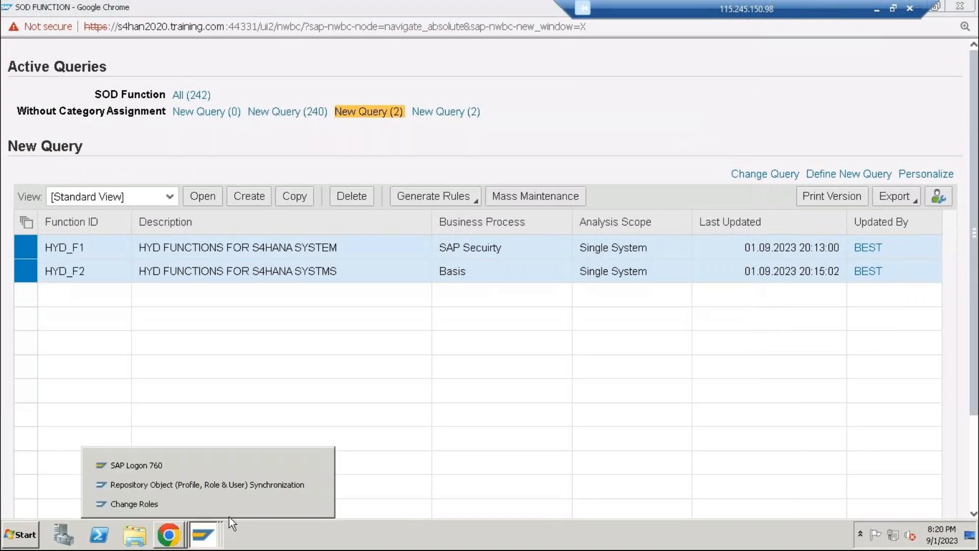
click(249, 482)
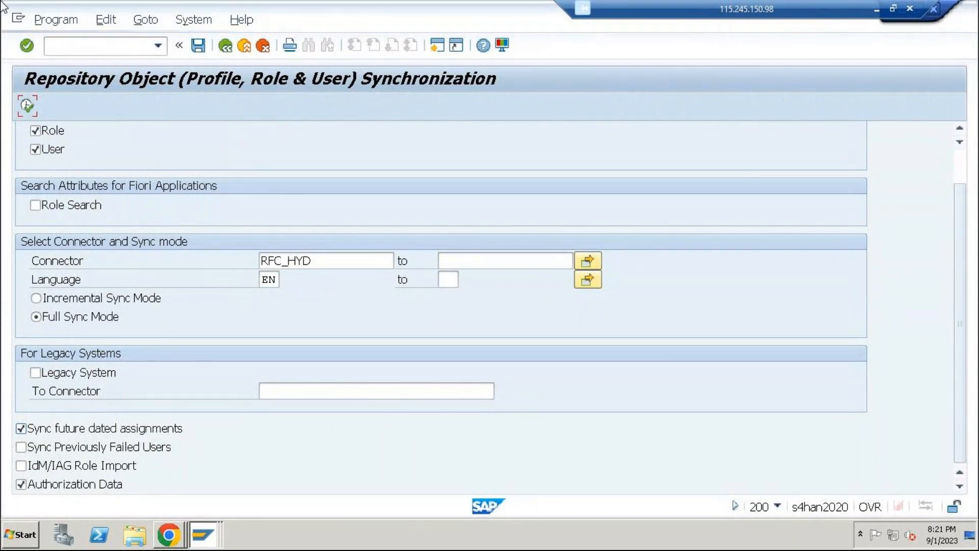
mouse_move(191, 536)
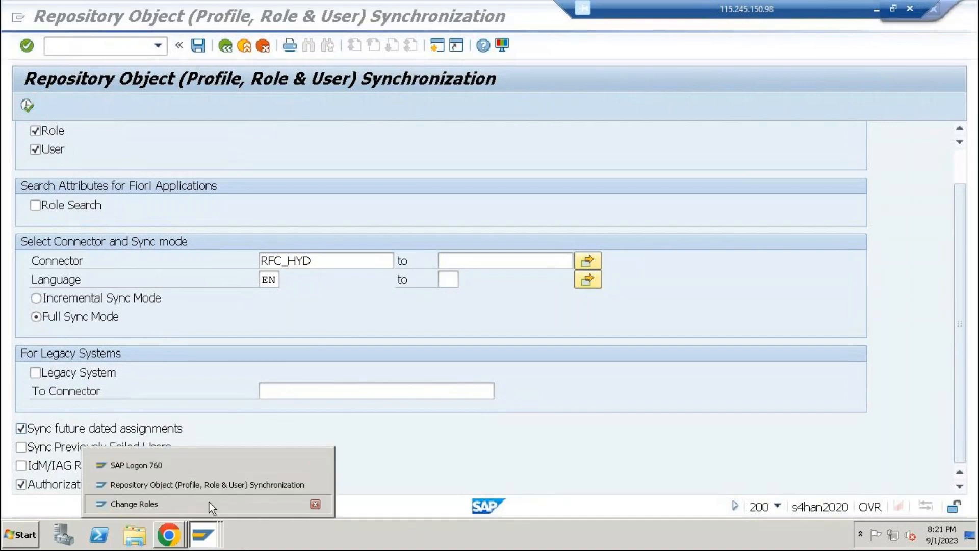
click(209, 504)
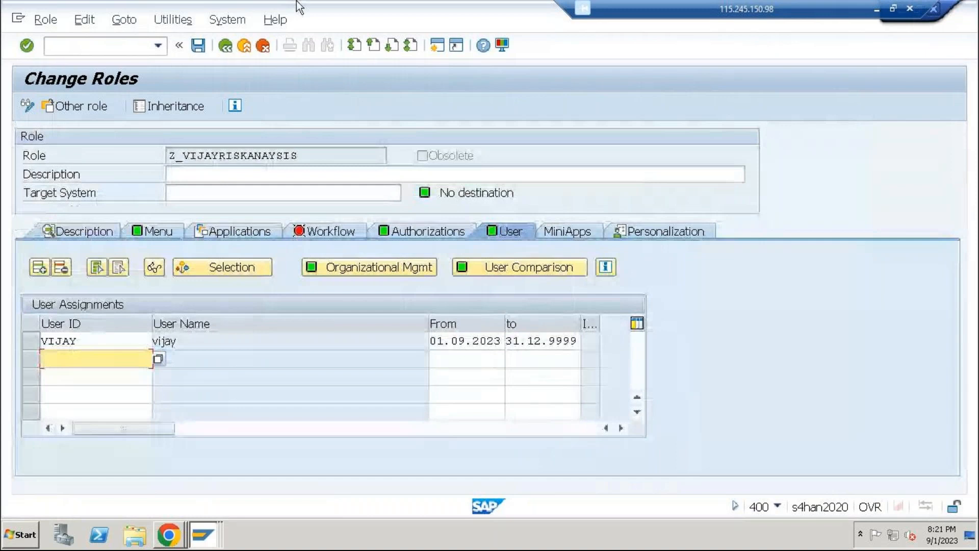
click(244, 46)
click(243, 46)
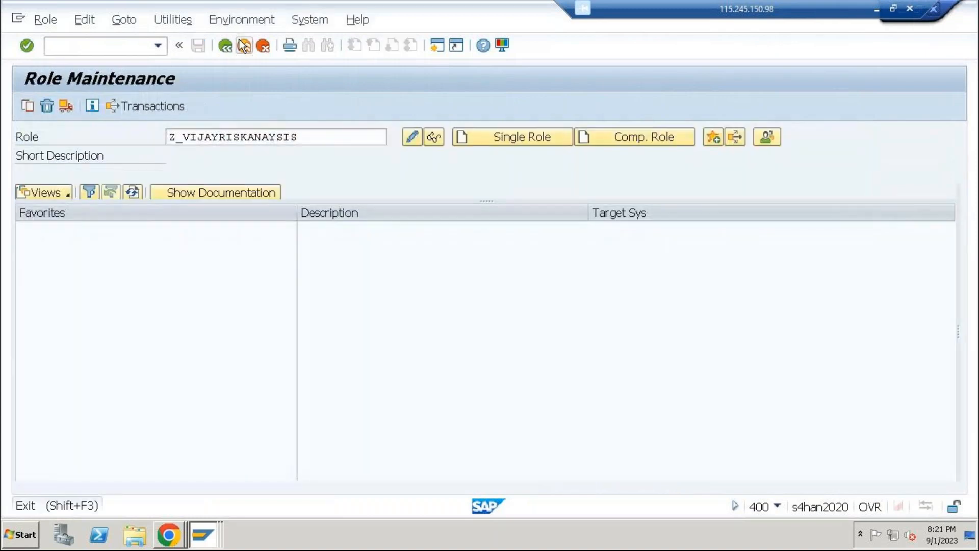
Log on to the GRC12-1 system in client 200 by entering the user ID and account password
click(220, 541)
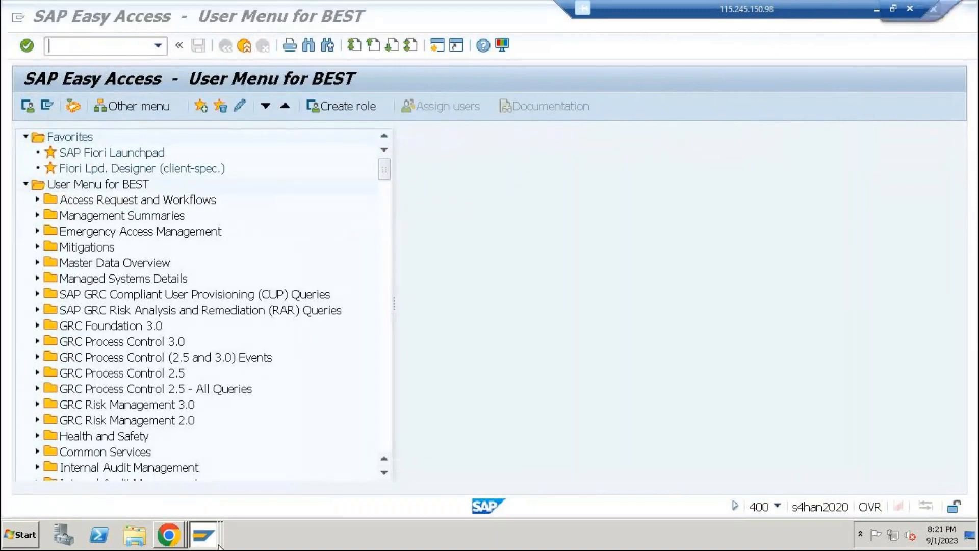
click(219, 464)
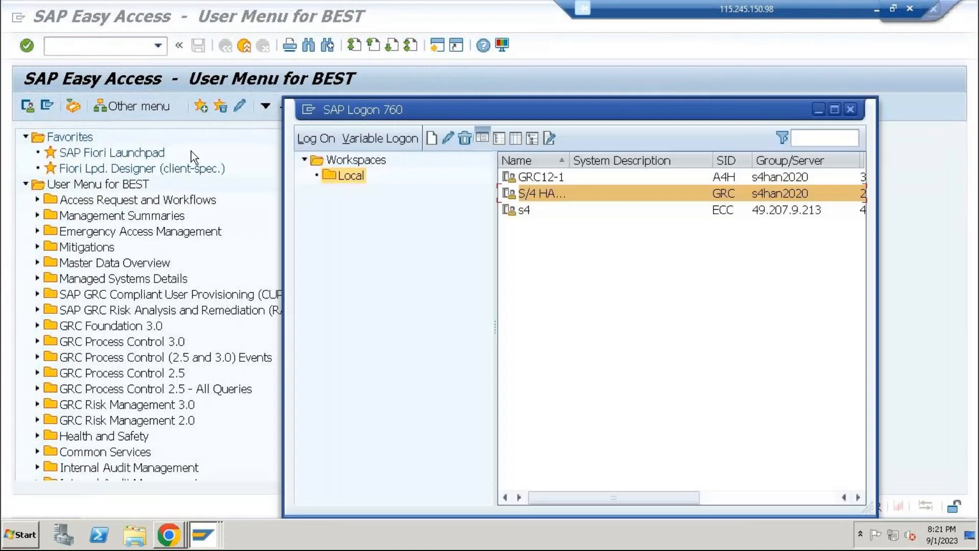
key(Up)
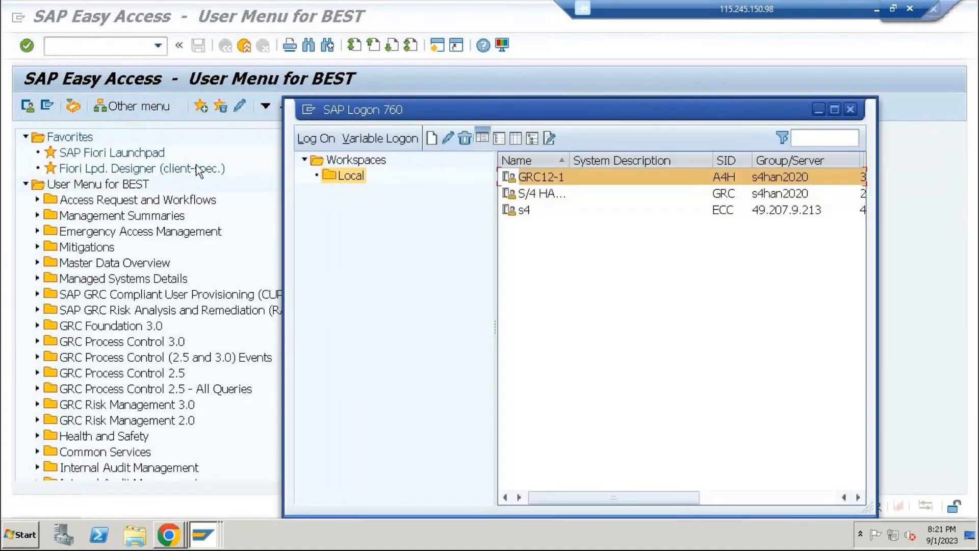
key(Return)
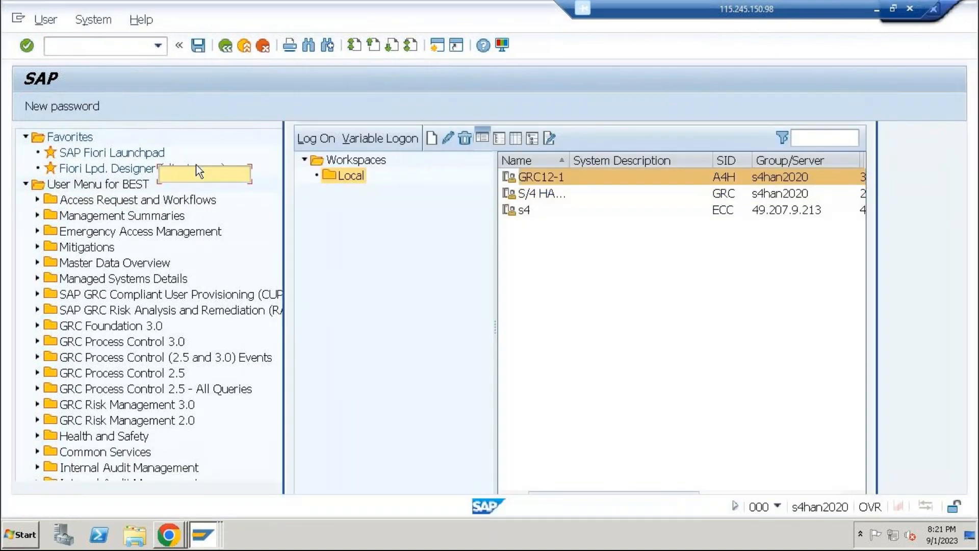
text(bes)
key(Down)
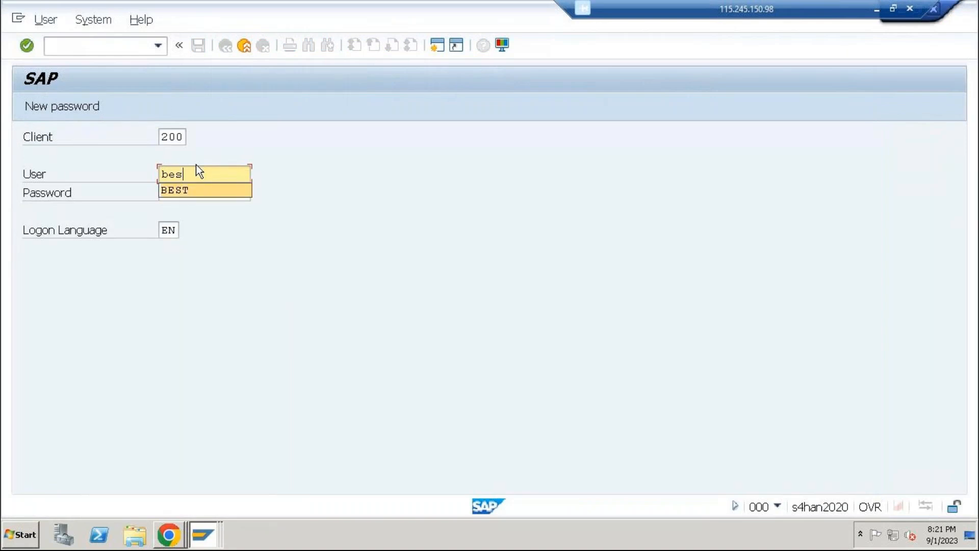
key(Tab)
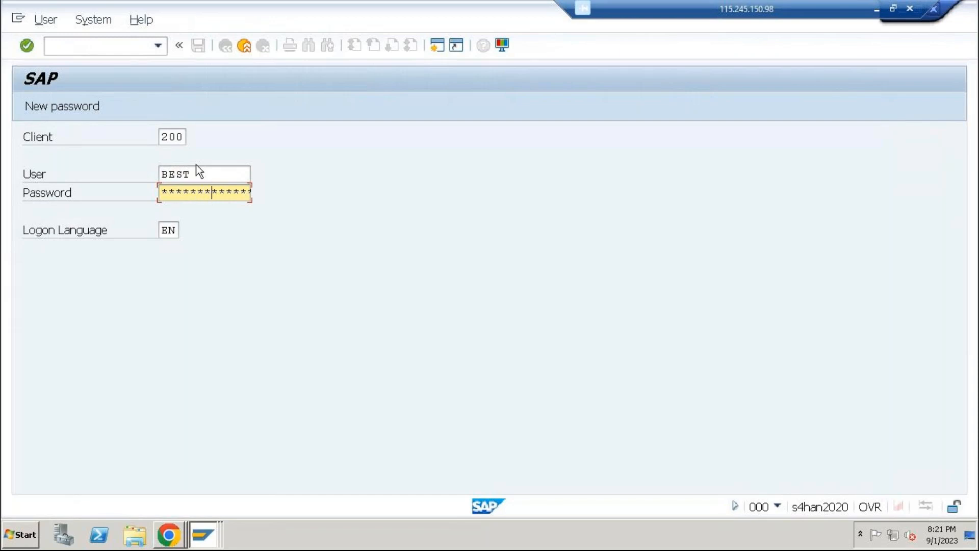
key(Return)
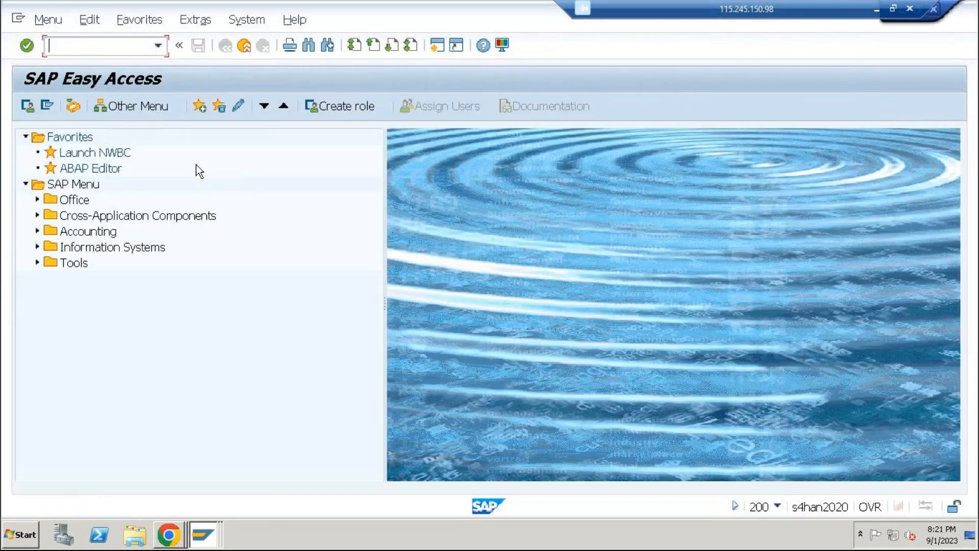
Run transaction SPRO, open the SAP Reference IMG, and expand Access Control under Governance, Risk and Compliance
text(spro)
key(Return)
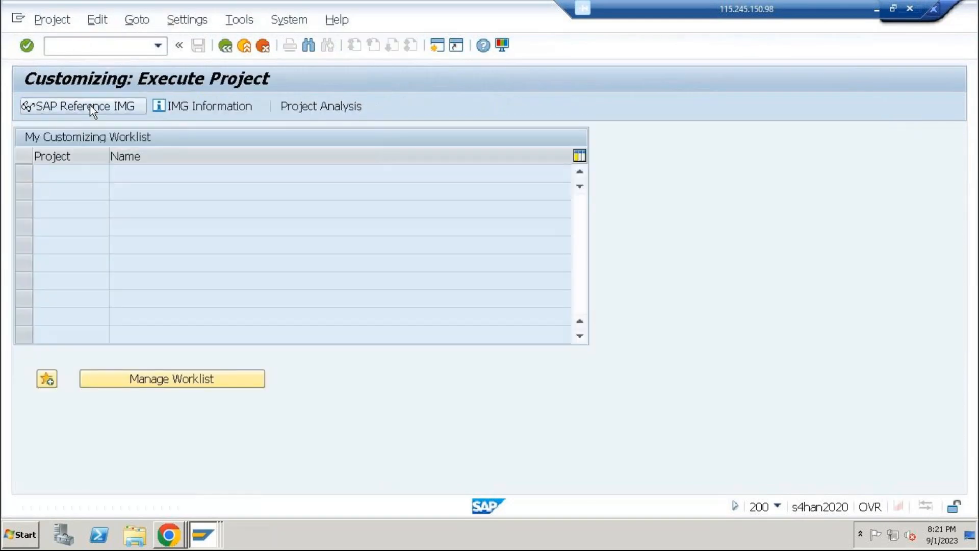
click(89, 105)
click(35, 264)
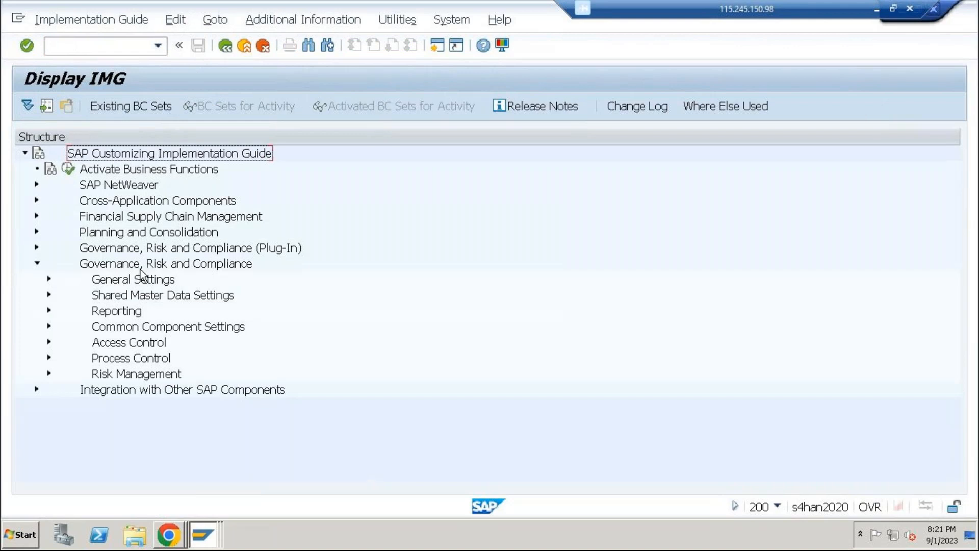
click(48, 342)
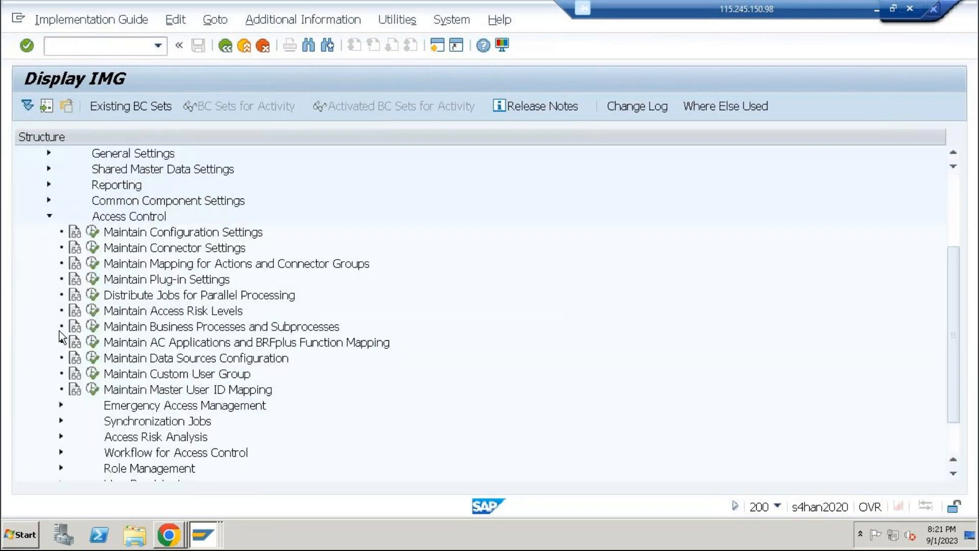
scroll(218, 376, down, 1)
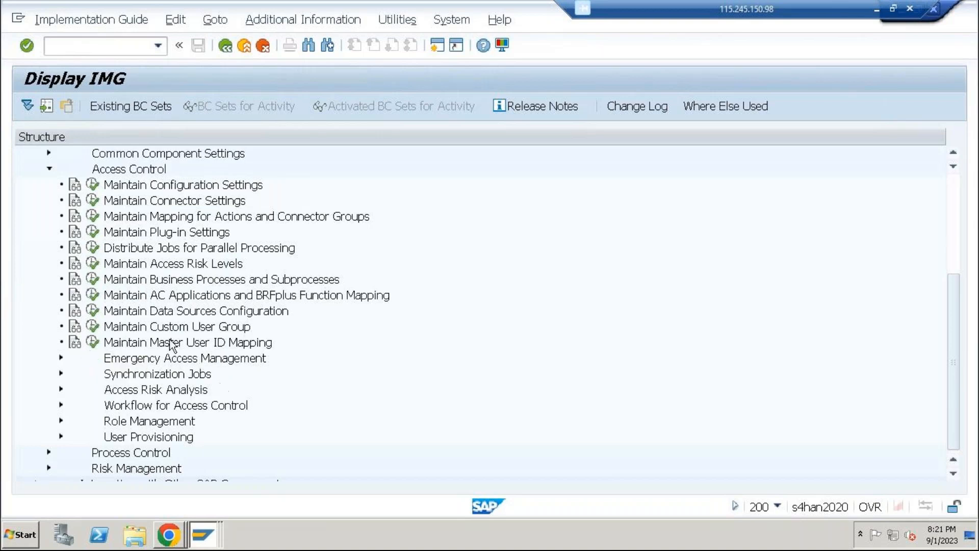
Open Maintain MSMP Workflows under Workflow for Access Control and switch the configuration to change mode
scroll(153, 301, up, 2)
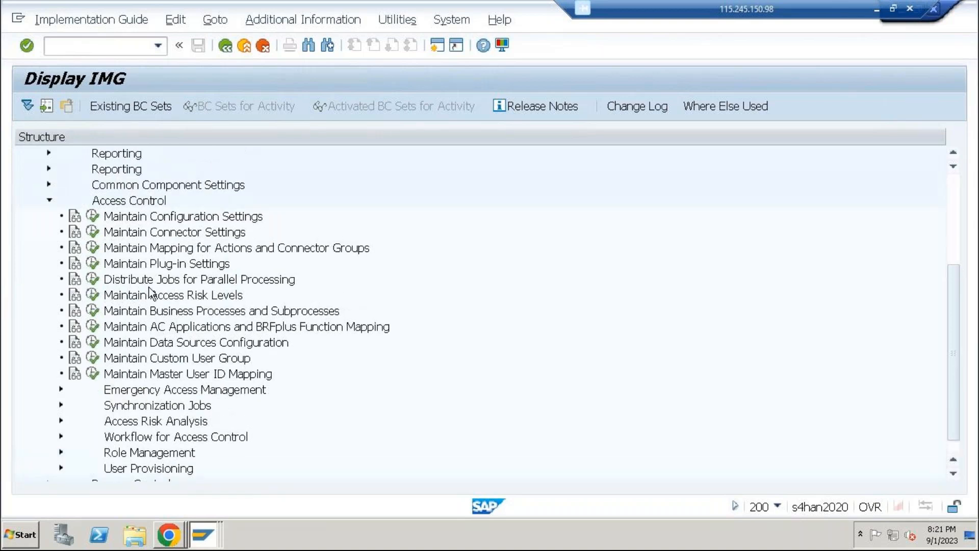
click(62, 438)
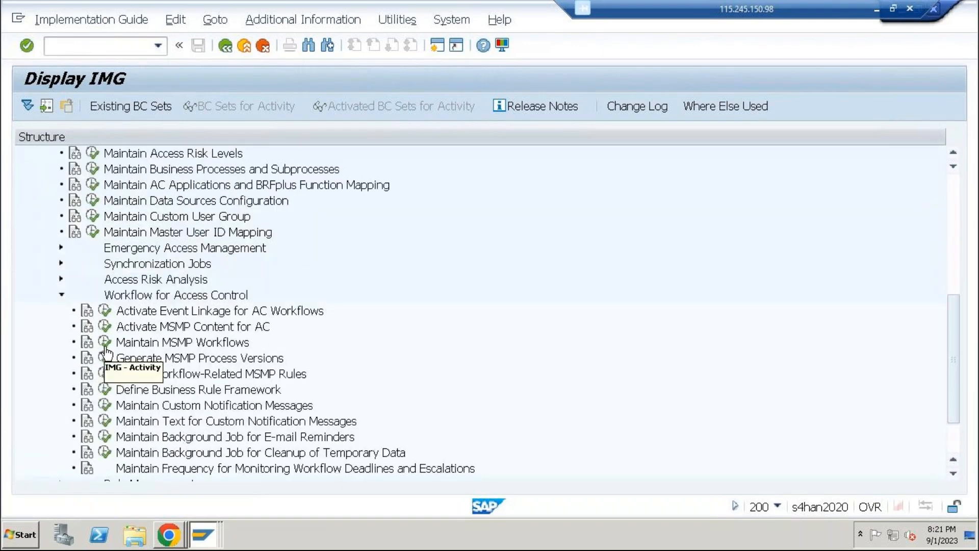
click(105, 344)
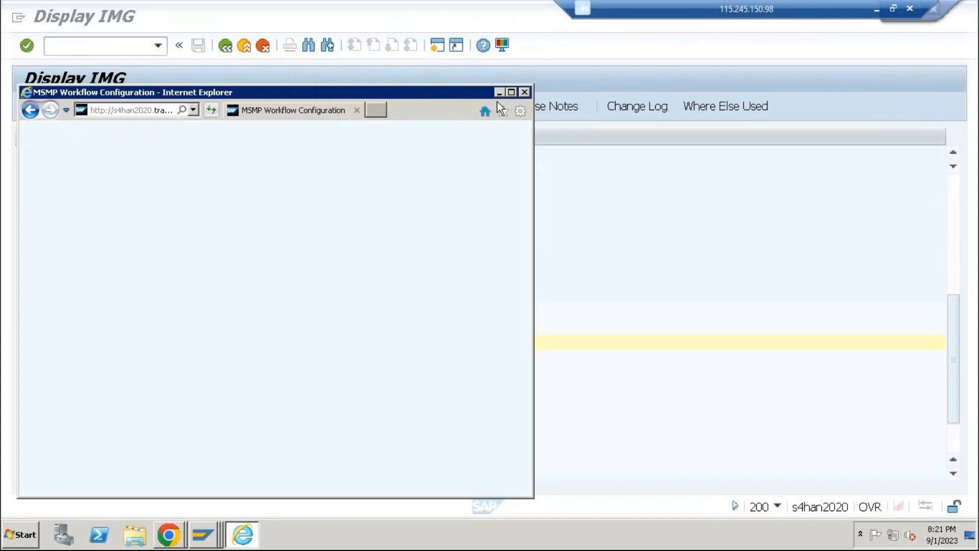
click(512, 91)
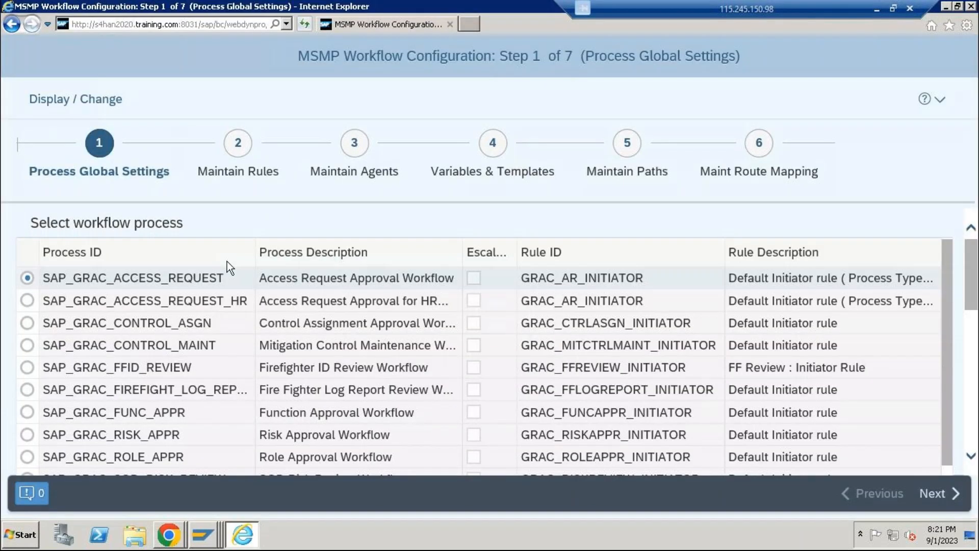
click(72, 100)
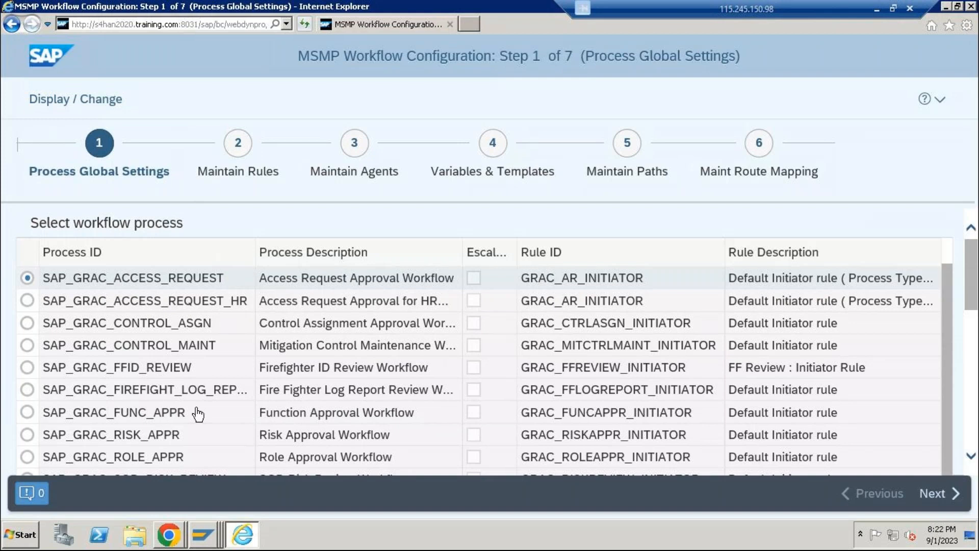
Select the SAP_GRAC_ROLE_APPR process and go through its paths, default stage, and route mapping
scroll(204, 423, down, 1)
click(201, 433)
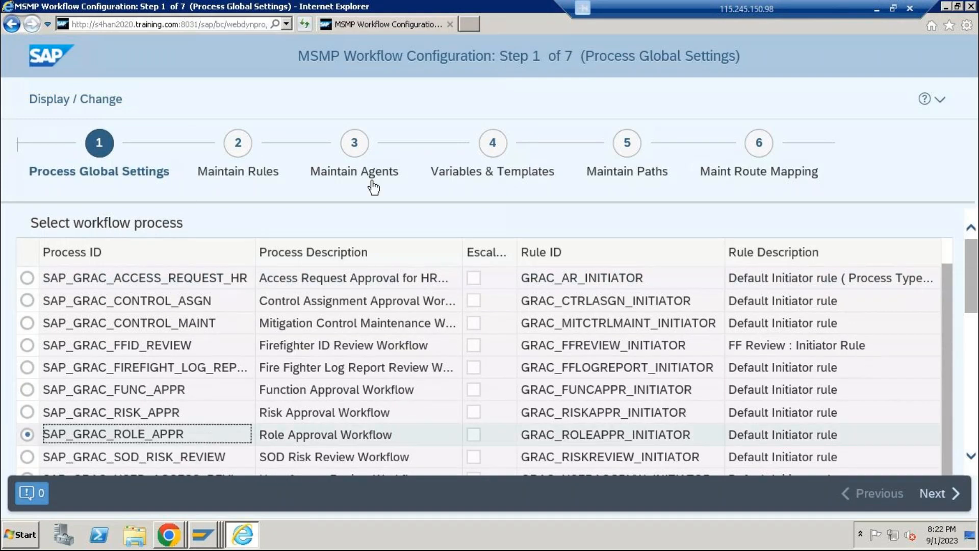
click(631, 145)
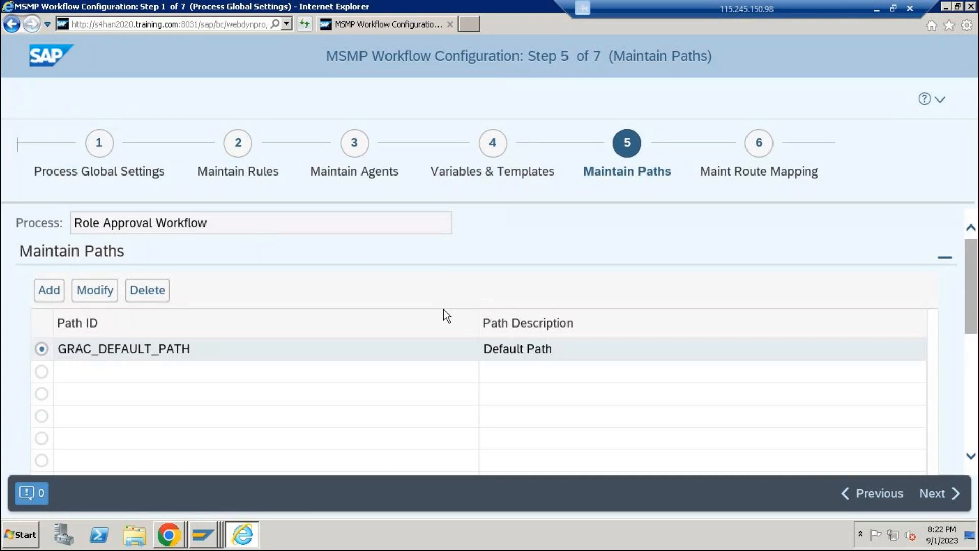
scroll(382, 317, down, 5)
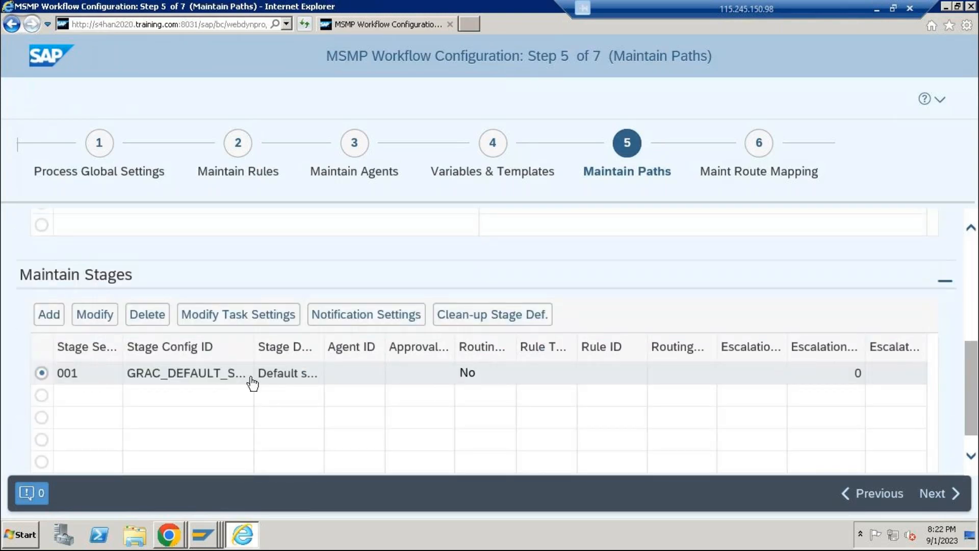
click(278, 375)
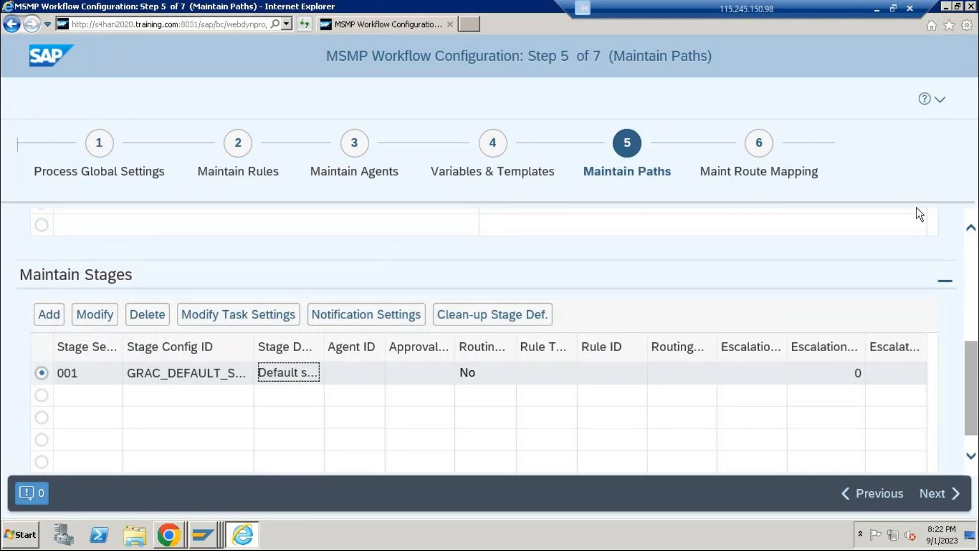
click(949, 494)
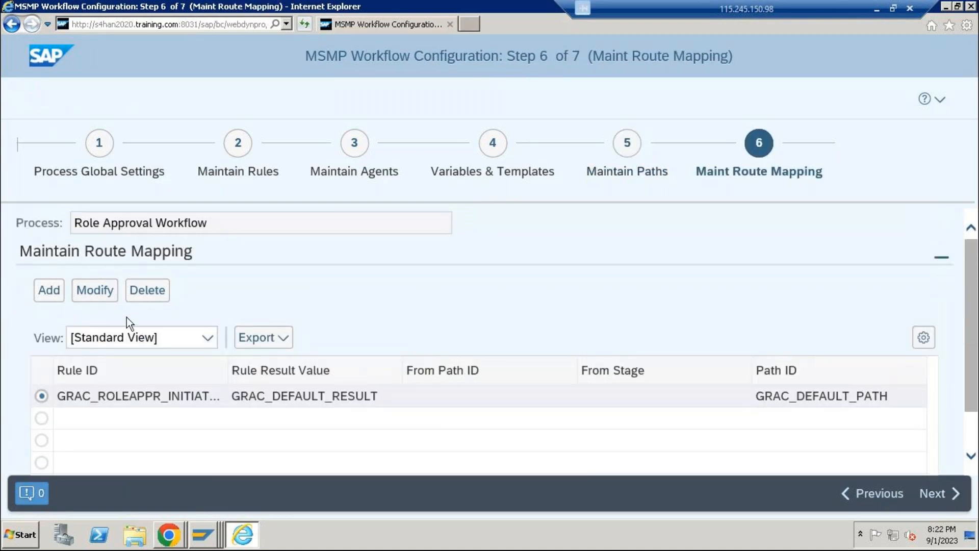
Activate the Role Approval Workflow, save it with the Do Not Transport Object option, and close the workflow configuration
click(952, 492)
click(169, 287)
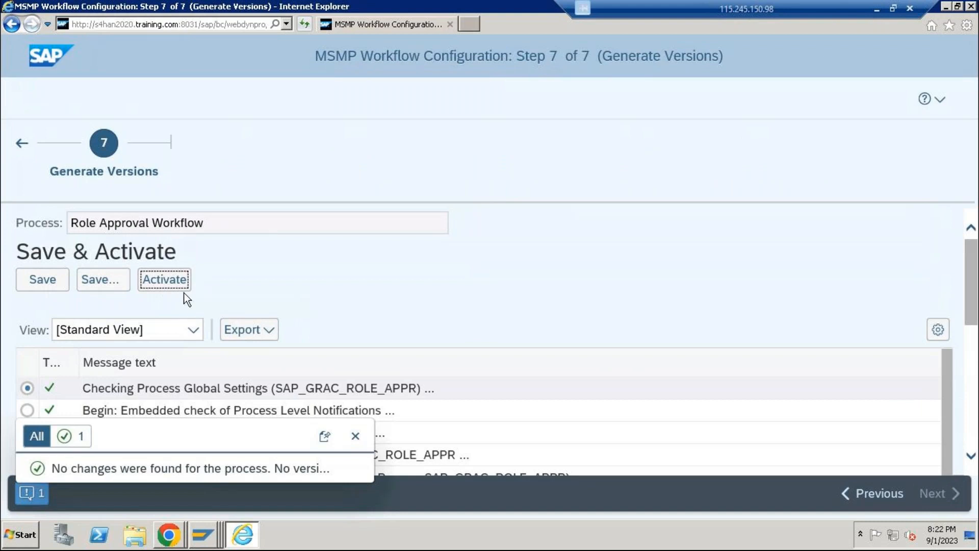
click(93, 278)
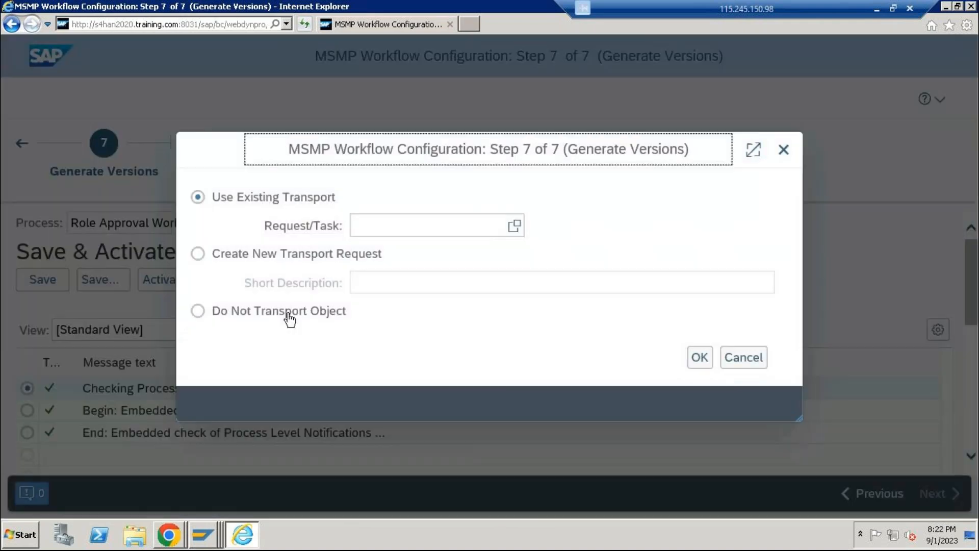
click(284, 313)
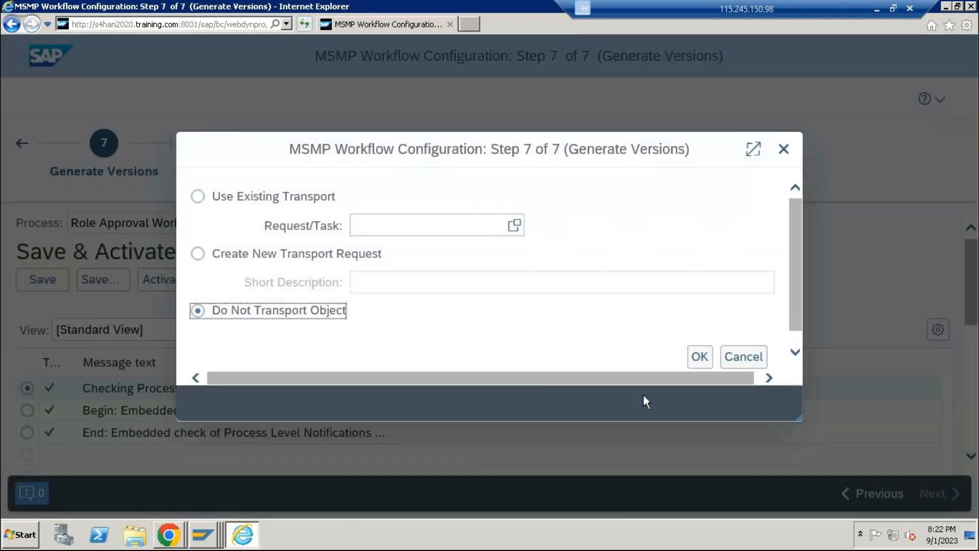
click(696, 358)
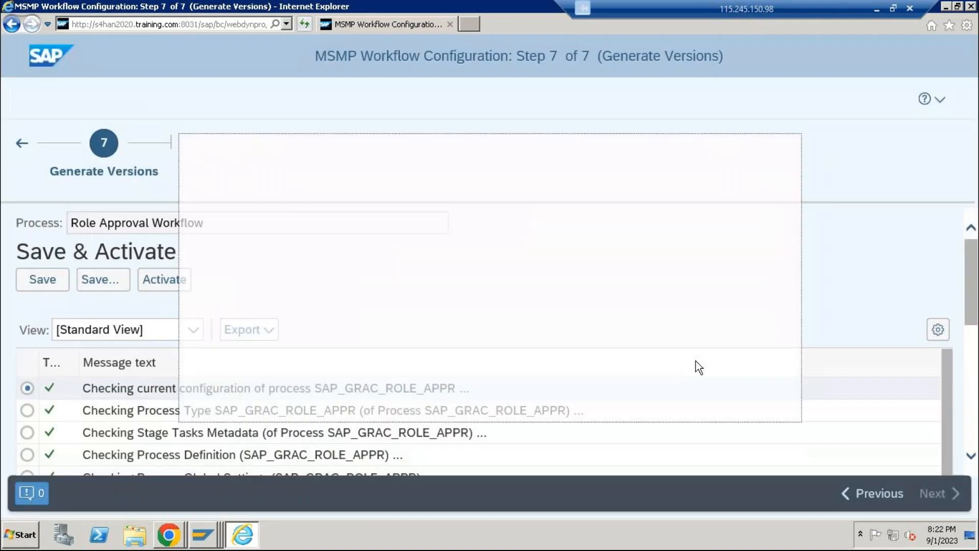
click(971, 7)
Switch to the SAP GUI session and view the Repository Object Synchronization screen
click(216, 528)
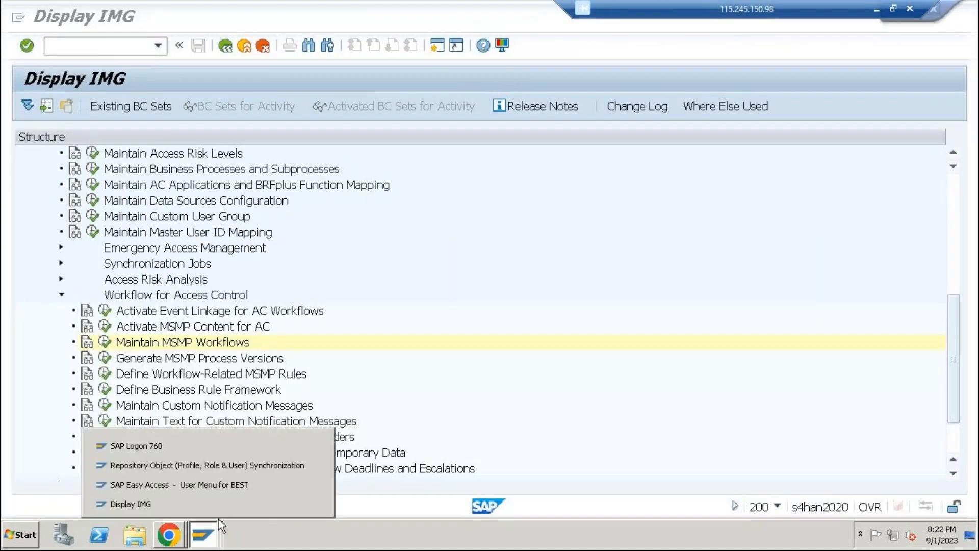
click(241, 465)
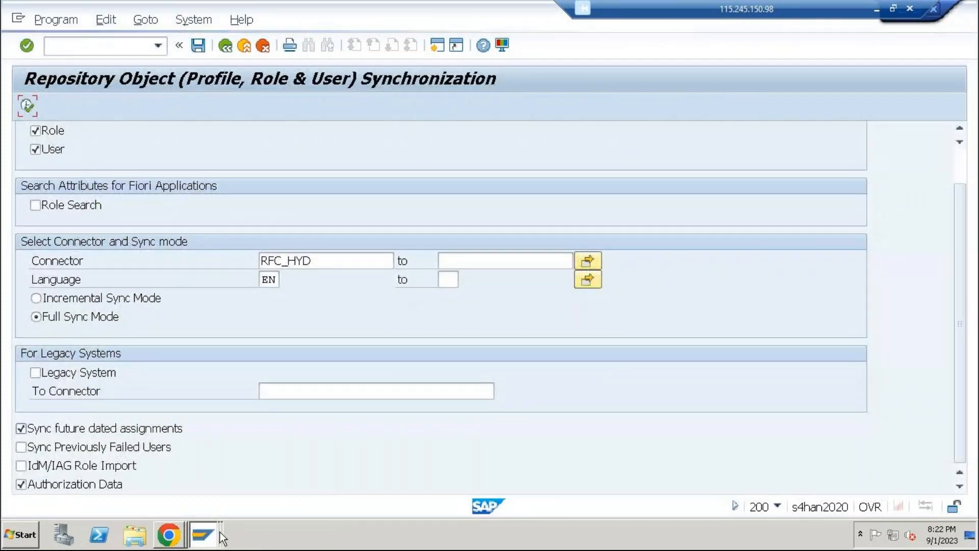
click(203, 534)
Switch to SAP NetWeaver Business Client in Chrome and open Role Maintenance under Access Management
click(168, 535)
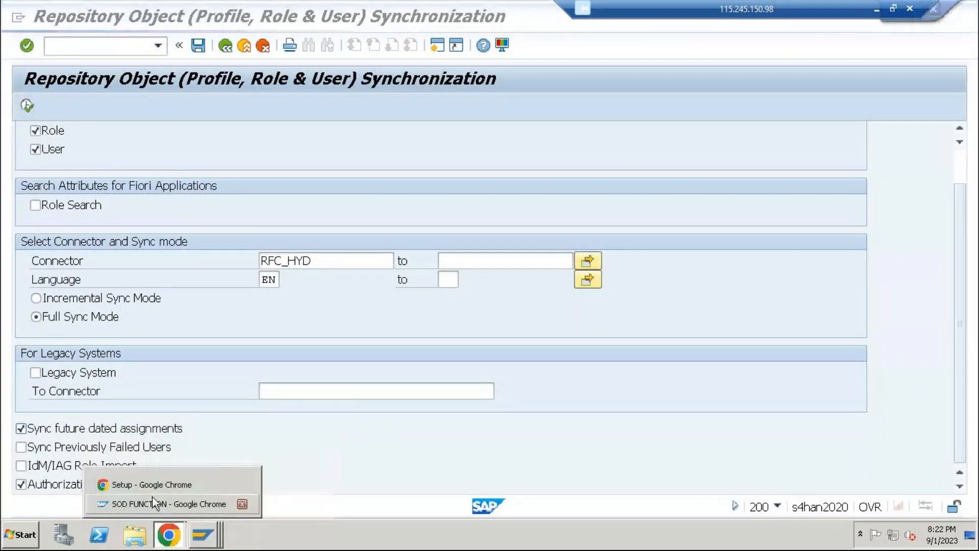
click(160, 487)
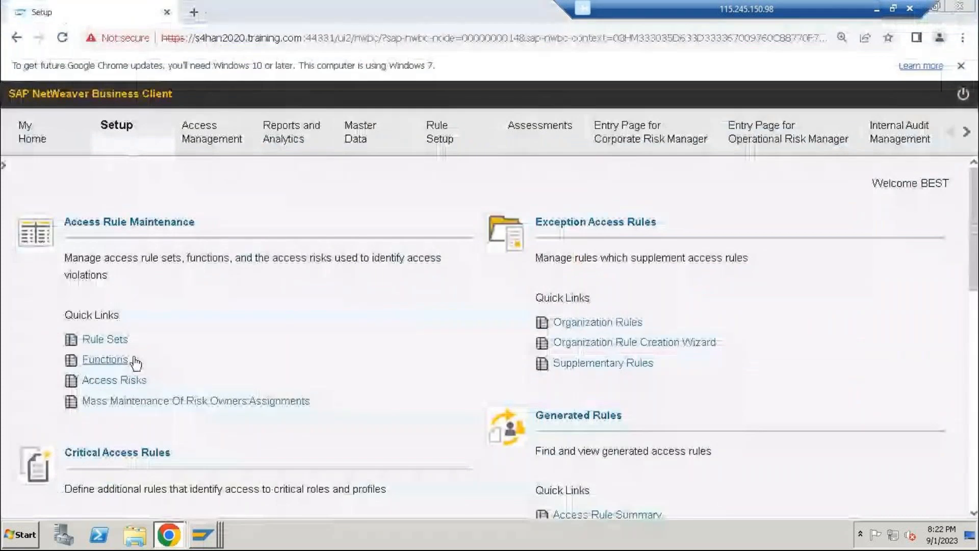
click(234, 132)
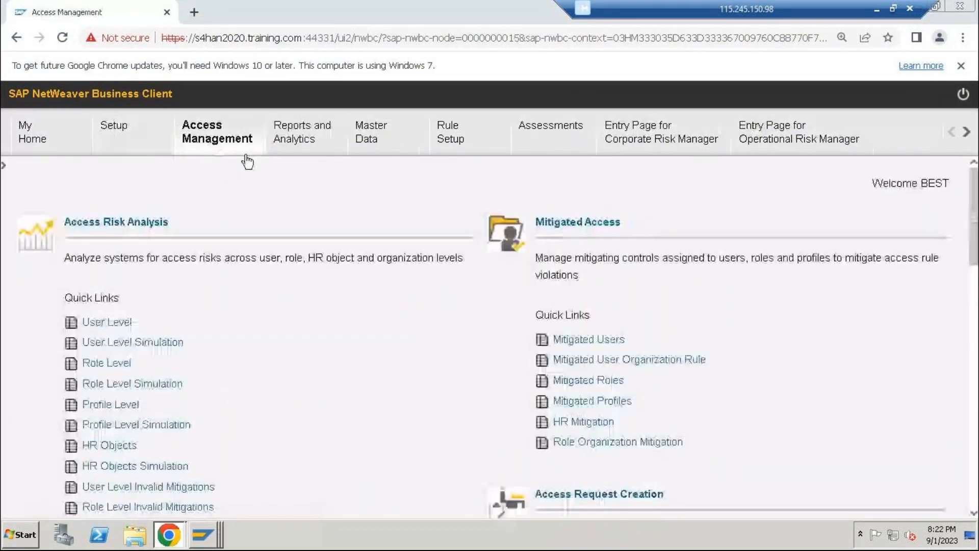
scroll(300, 328, down, 6)
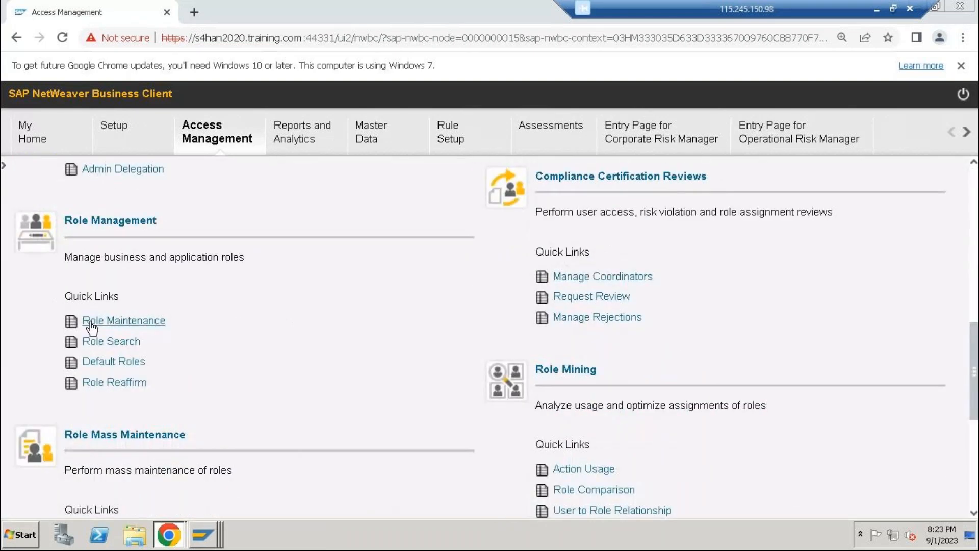
click(90, 323)
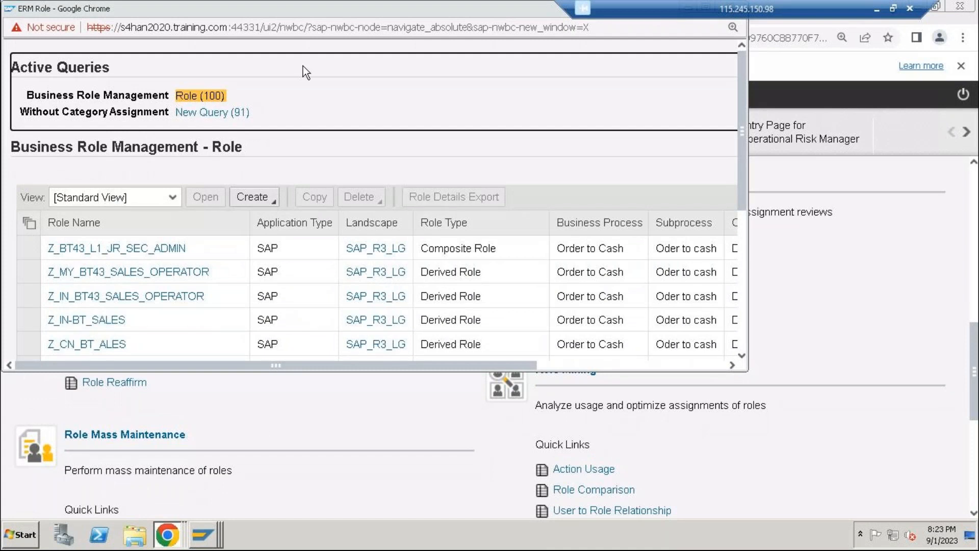
click(877, 7)
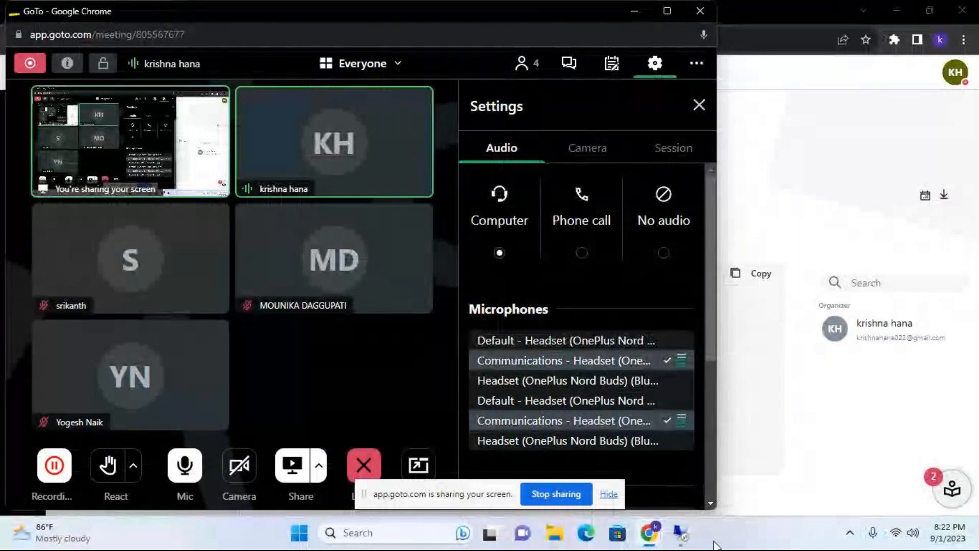
click(682, 533)
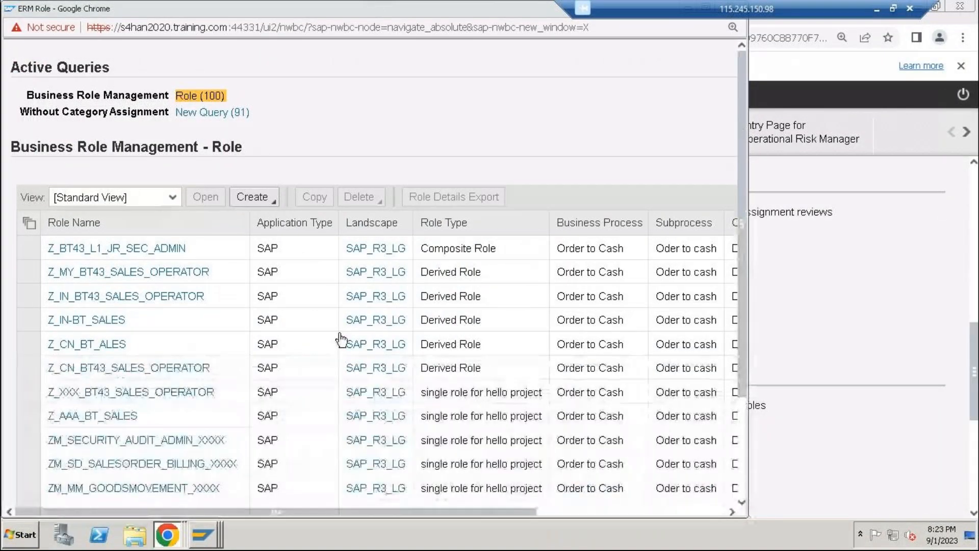
Examine the Business Role Management role list and the available Last Updated filter values in the maximized window
scroll(492, 376, down, 2)
scroll(505, 370, down, 4)
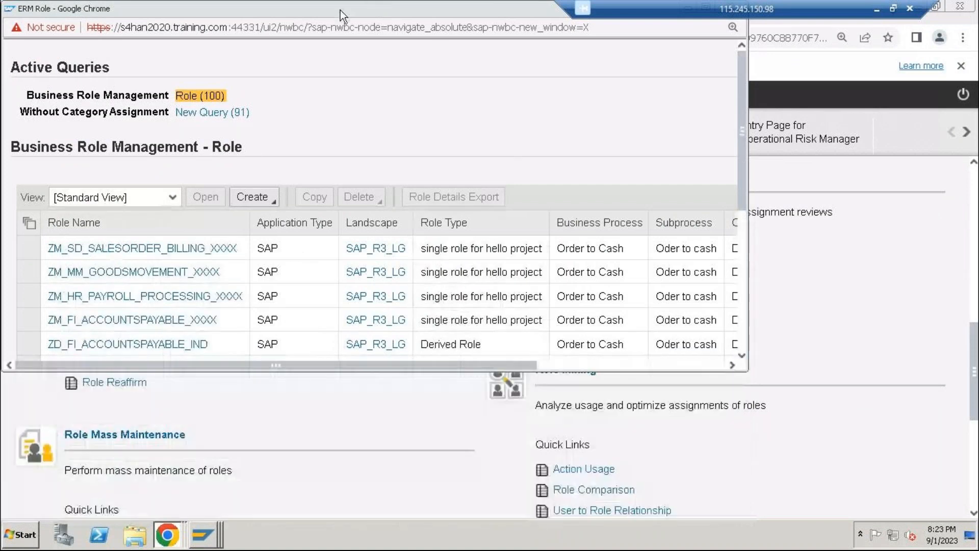
double_click(341, 10)
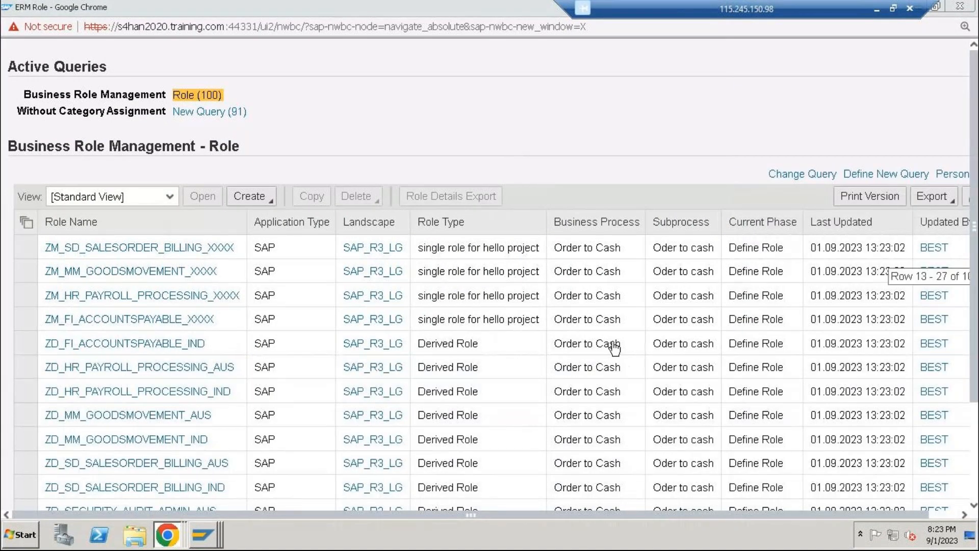
scroll(615, 348, down, 3)
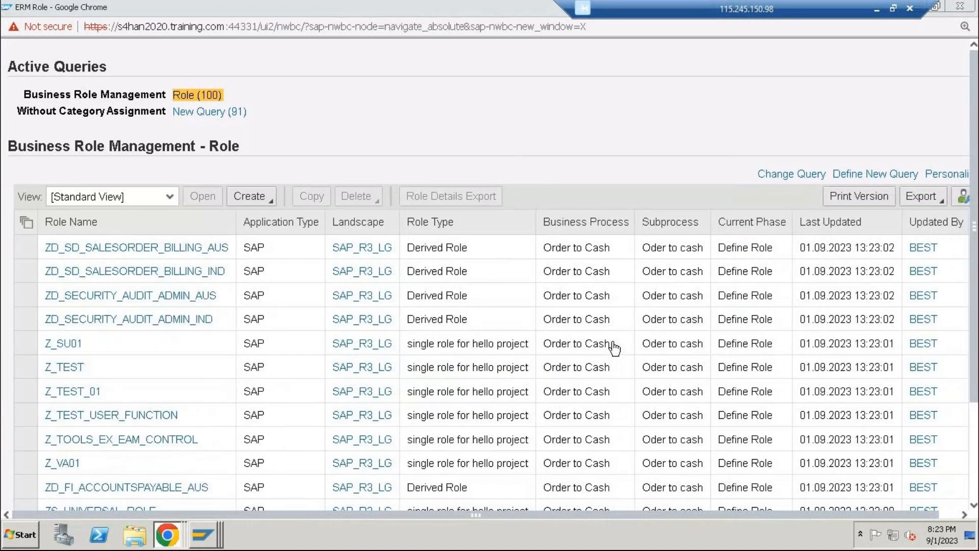
scroll(615, 349, up, 1)
scroll(610, 345, down, 1)
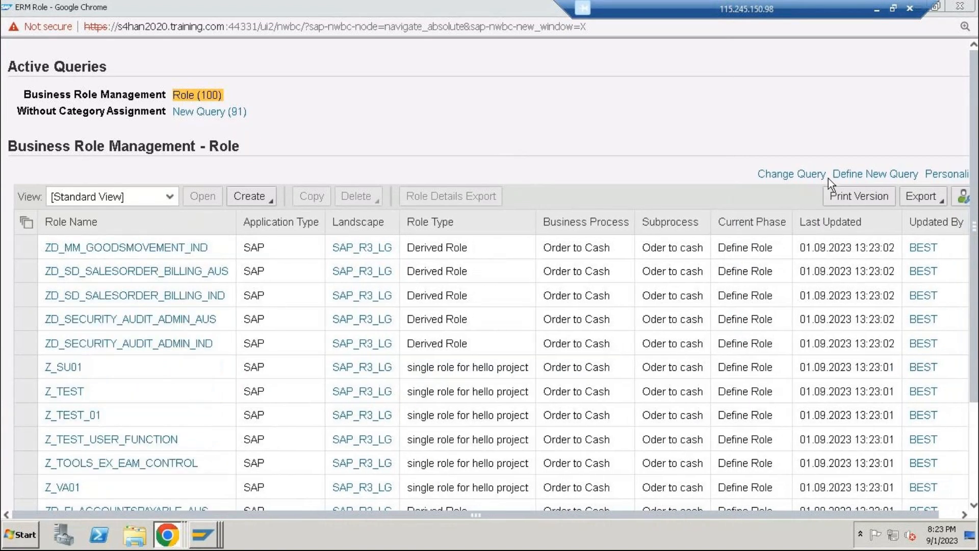
click(847, 220)
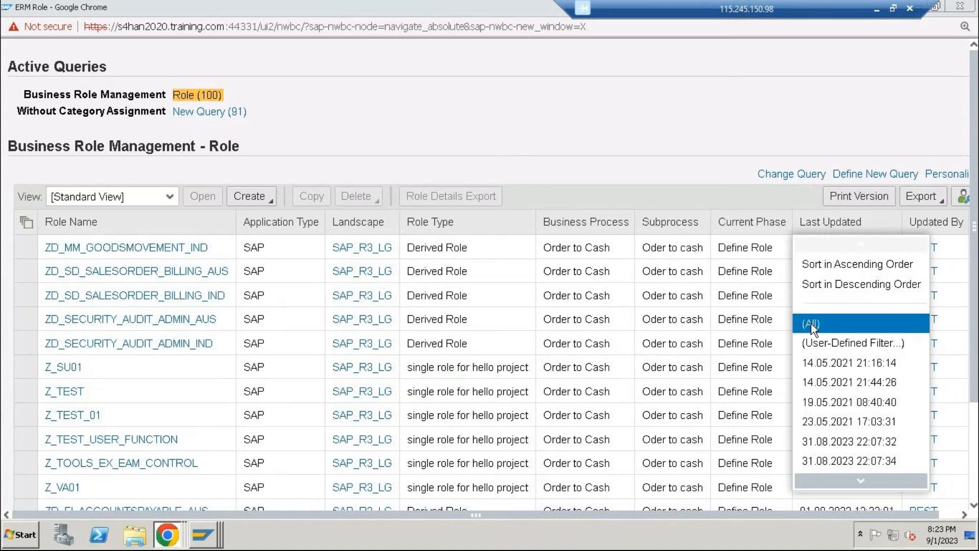
scroll(858, 368, down, 5)
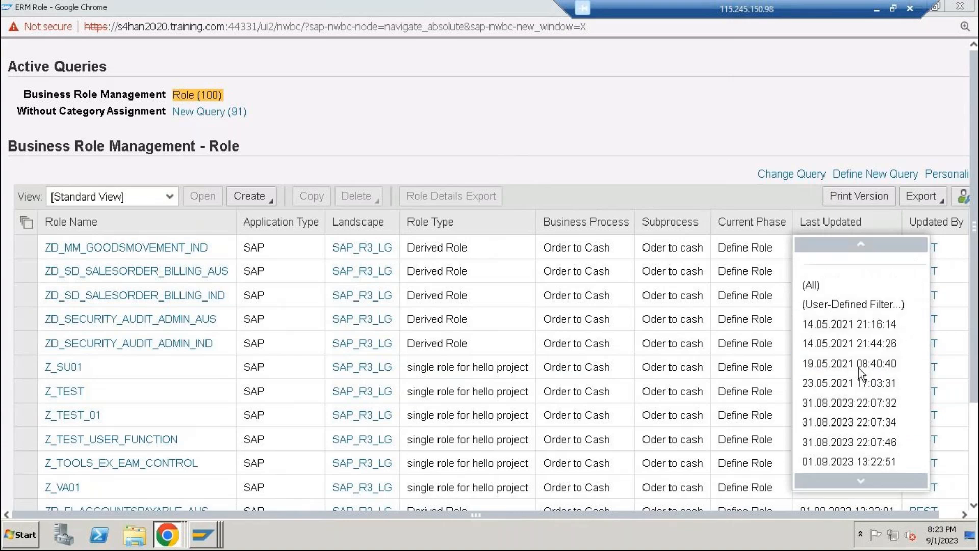
scroll(858, 368, down, 5)
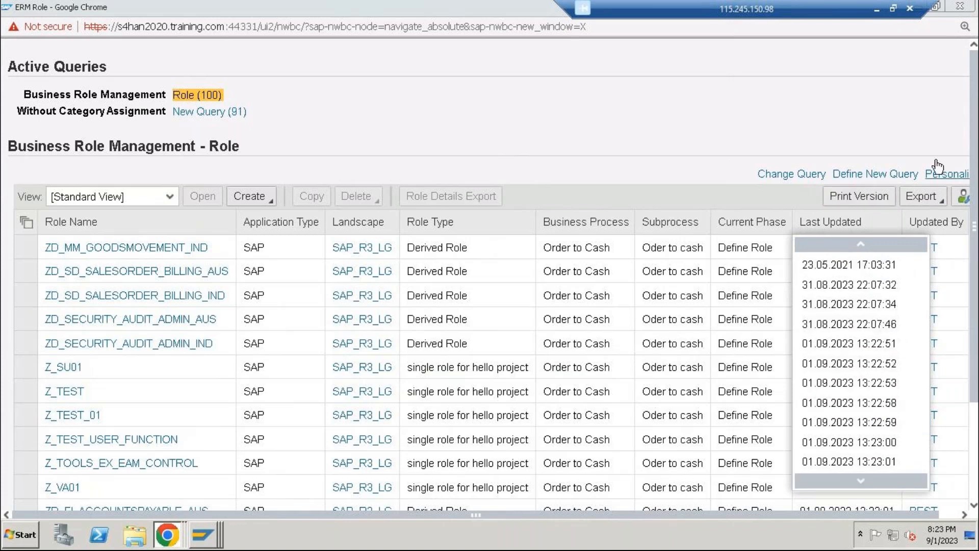
click(160, 383)
scroll(41, 448, down, 3)
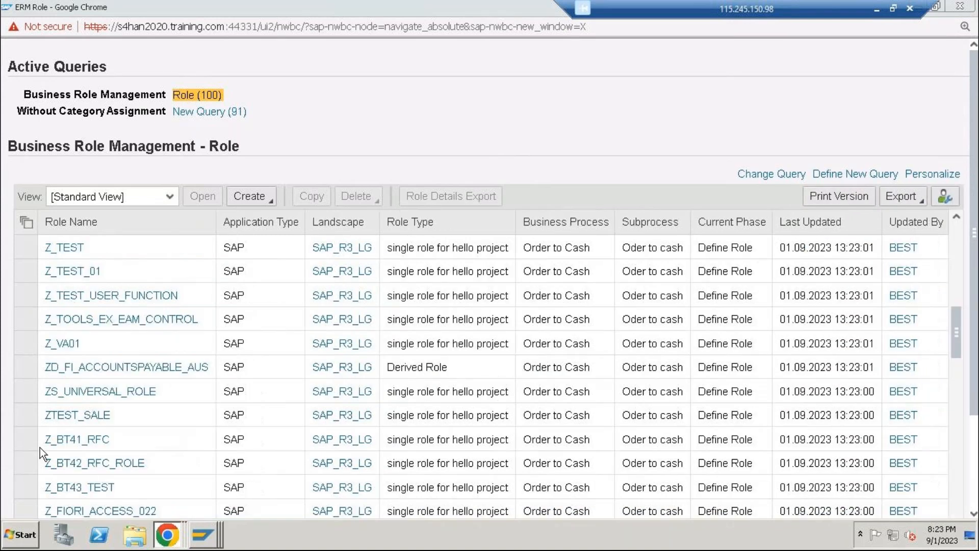
scroll(41, 444, down, 2)
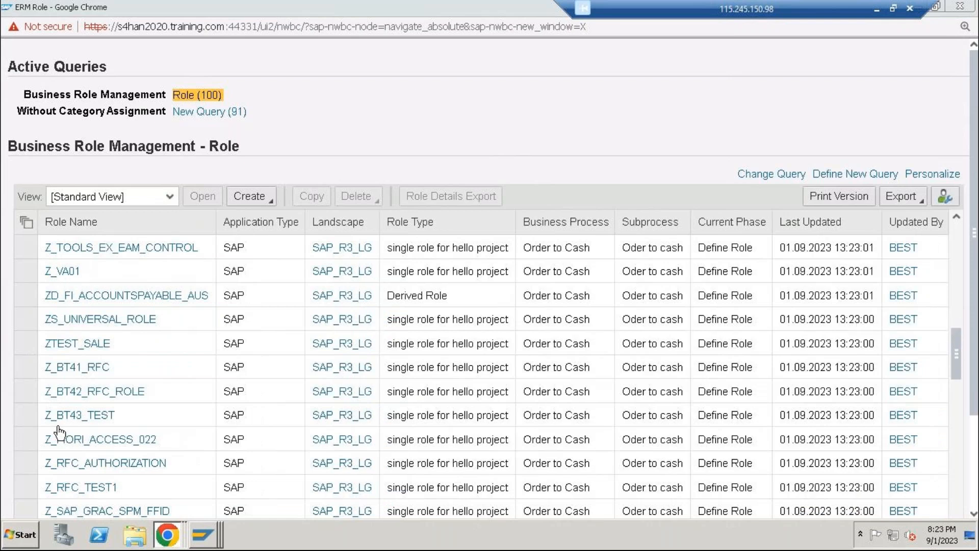
scroll(59, 433, down, 2)
scroll(619, 339, up, 1)
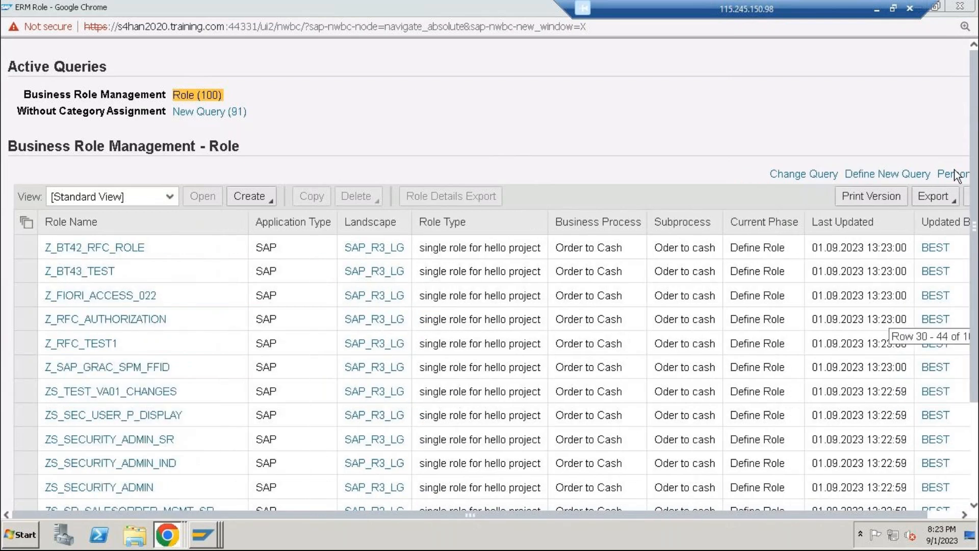
Start creating a role of type single role for hello project and set its application type to SAP
click(242, 198)
click(278, 313)
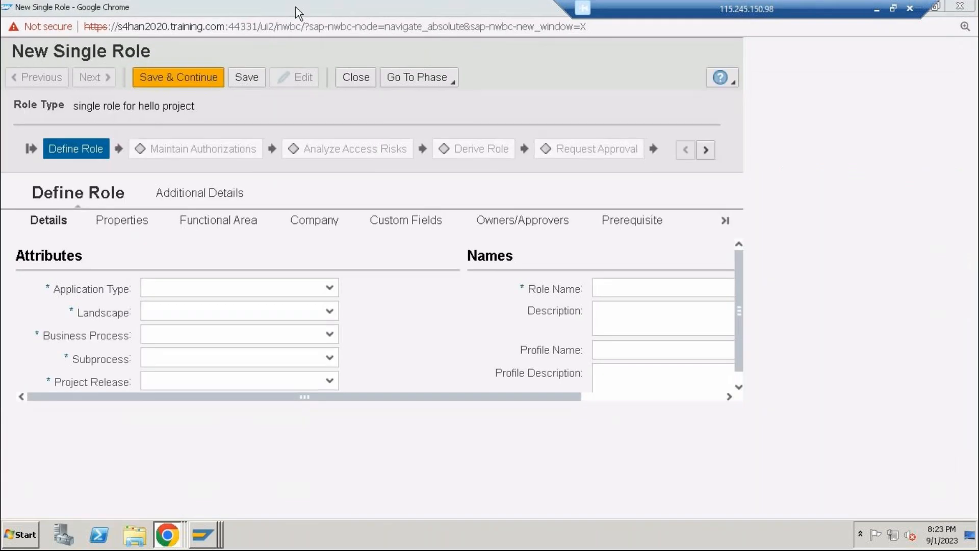
click(262, 287)
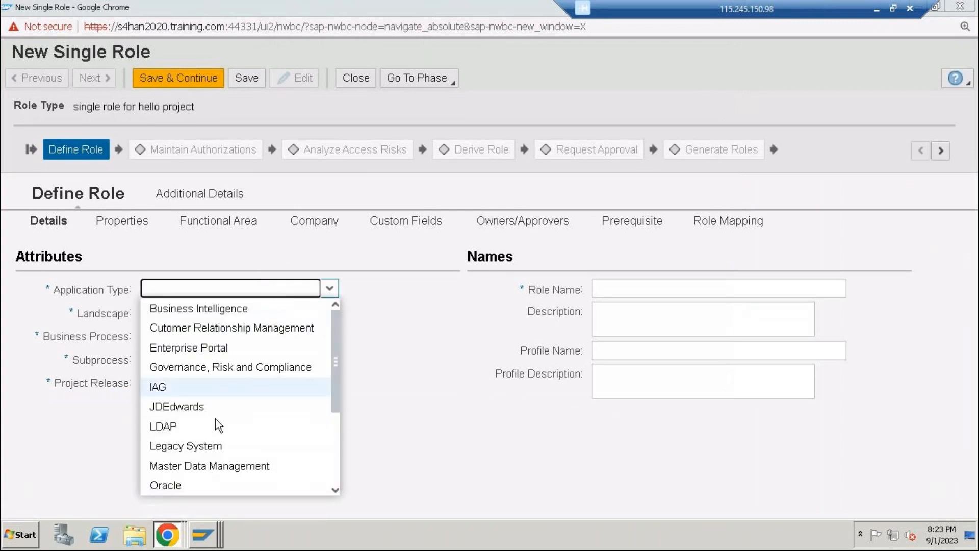
scroll(215, 419, down, 2)
scroll(191, 447, down, 2)
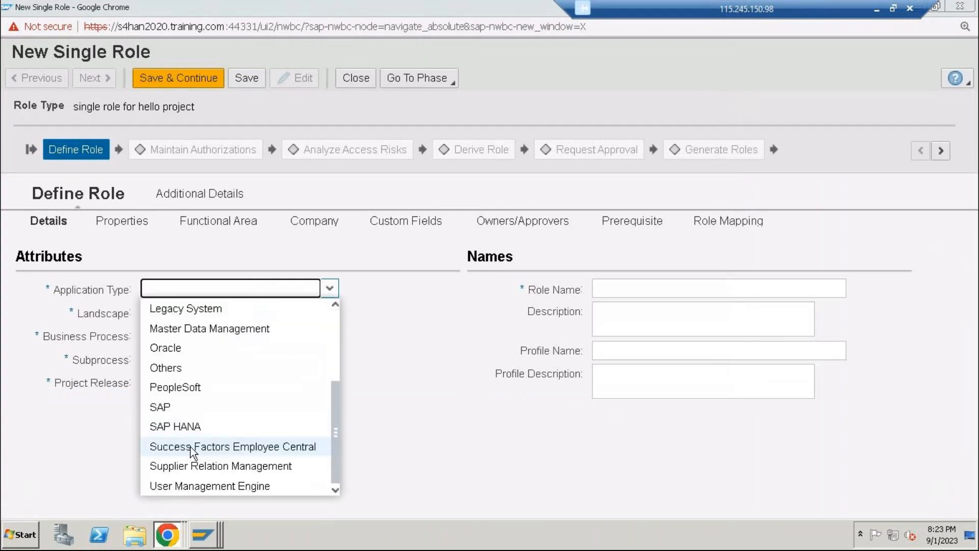
click(188, 407)
Set the new role's landscape to hello_cg is logical connector
click(197, 314)
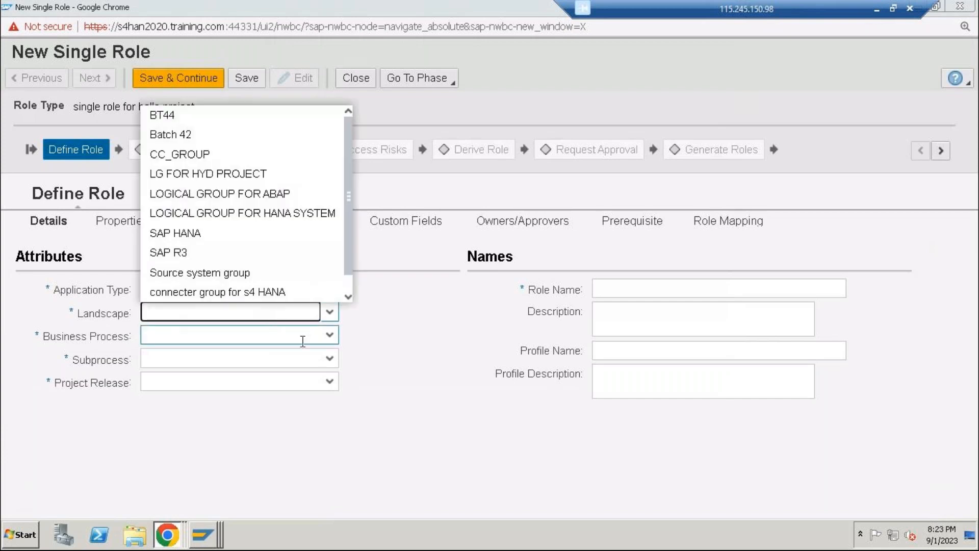
click(196, 214)
key(Up)
key(Up)
key(Up)
key(Down)
key(Down)
key(Down)
key(Down)
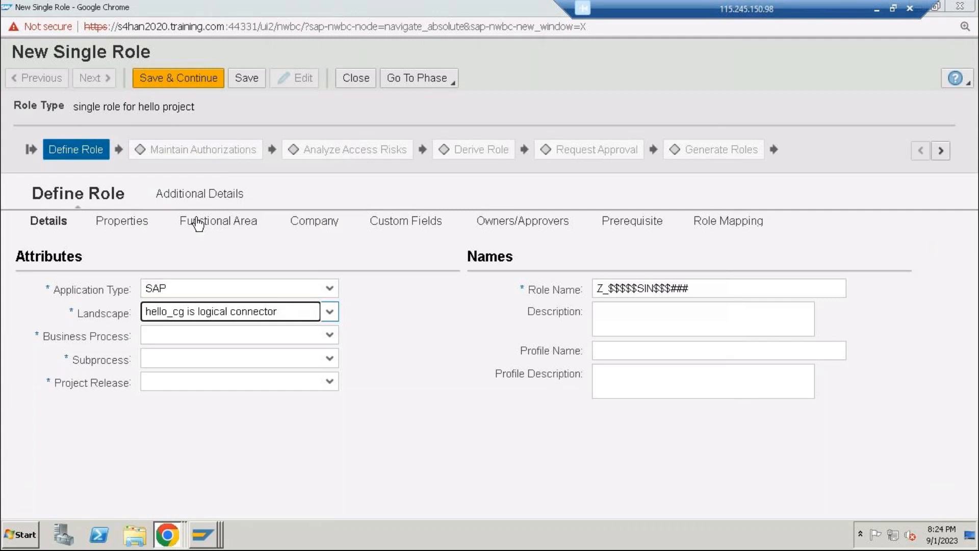
key(Tab)
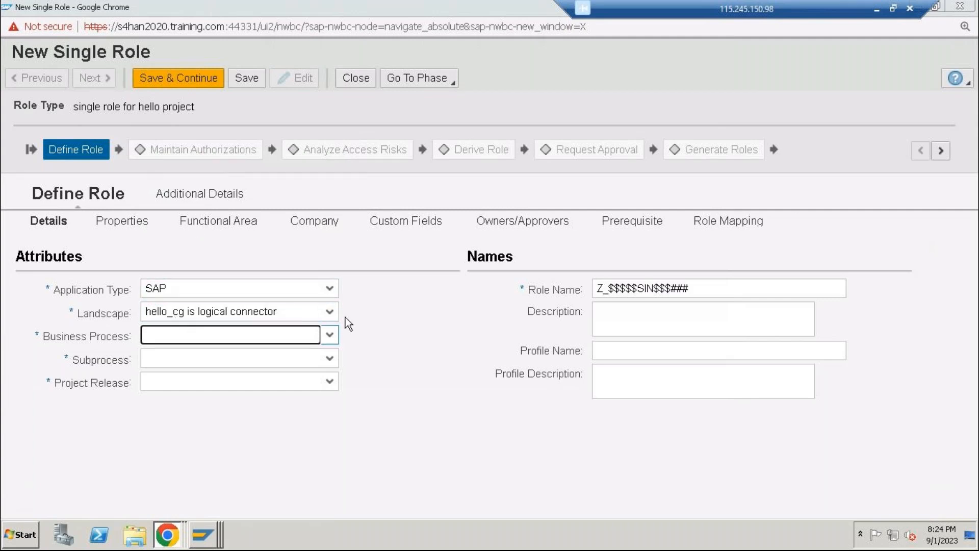
click(330, 312)
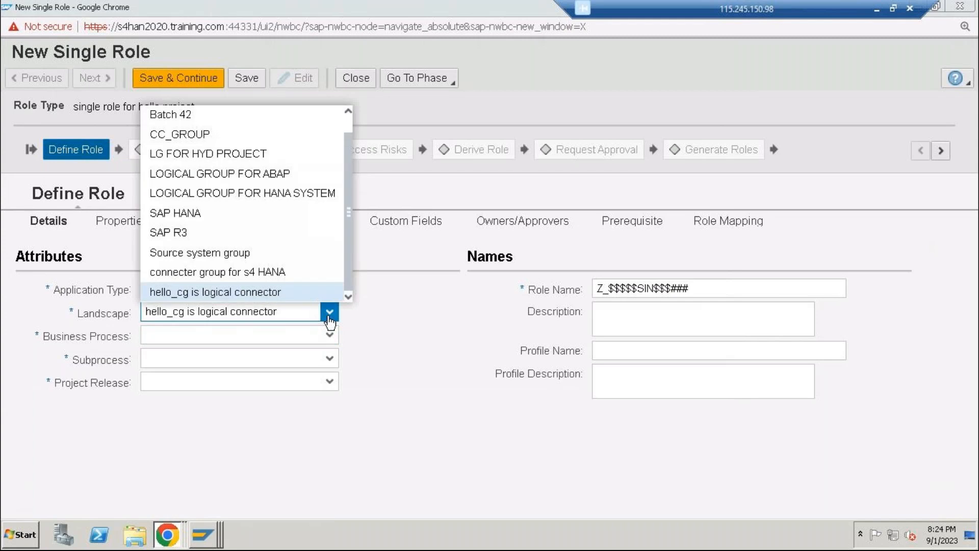
Set the business process to Finance, subprocess to Accounts Recivable, and project release to AIRINDIA_PROJECT_TATA
click(330, 335)
click(259, 251)
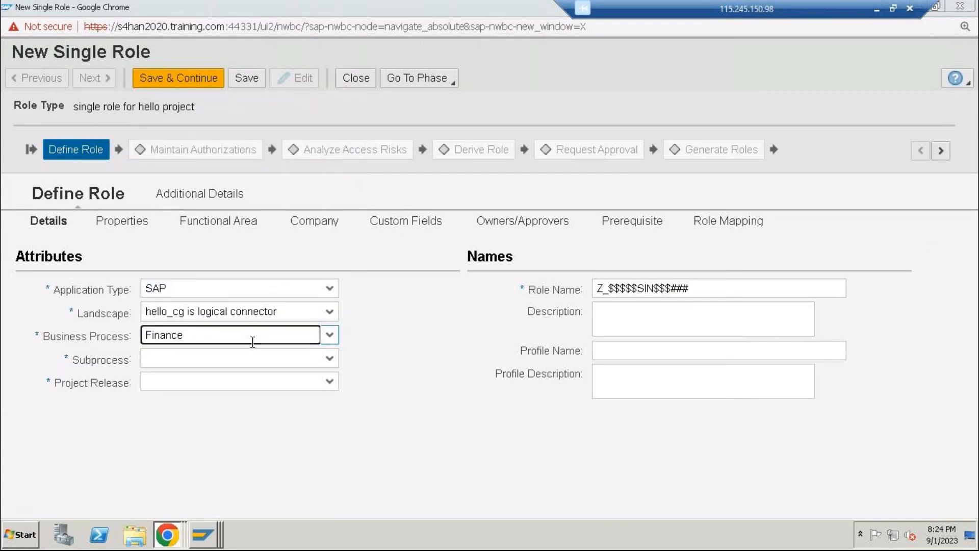
click(332, 362)
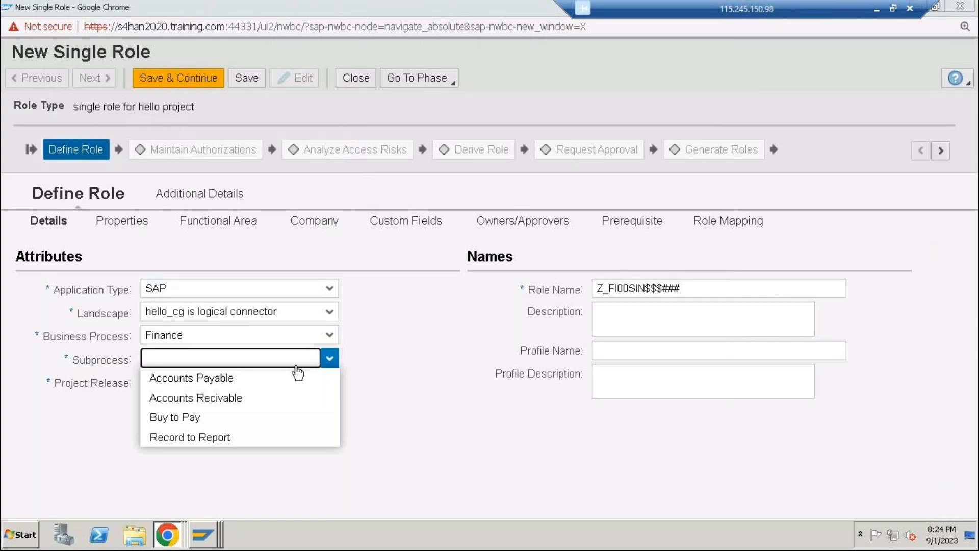
click(219, 400)
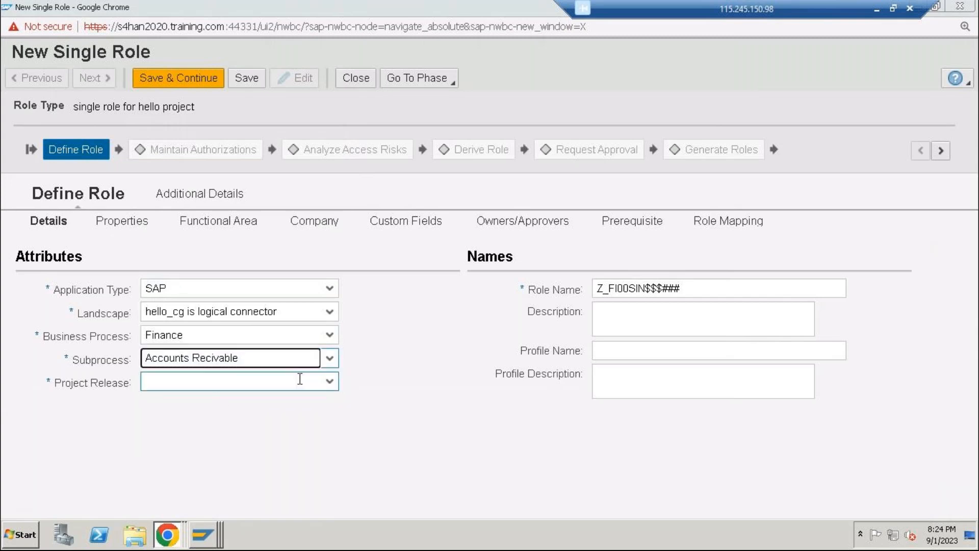
click(316, 388)
click(284, 403)
Try to save the new role under the name Z_FI00SIN$$$123
click(688, 289)
key(BackSpace)
key(BackSpace)
key(BackSpace)
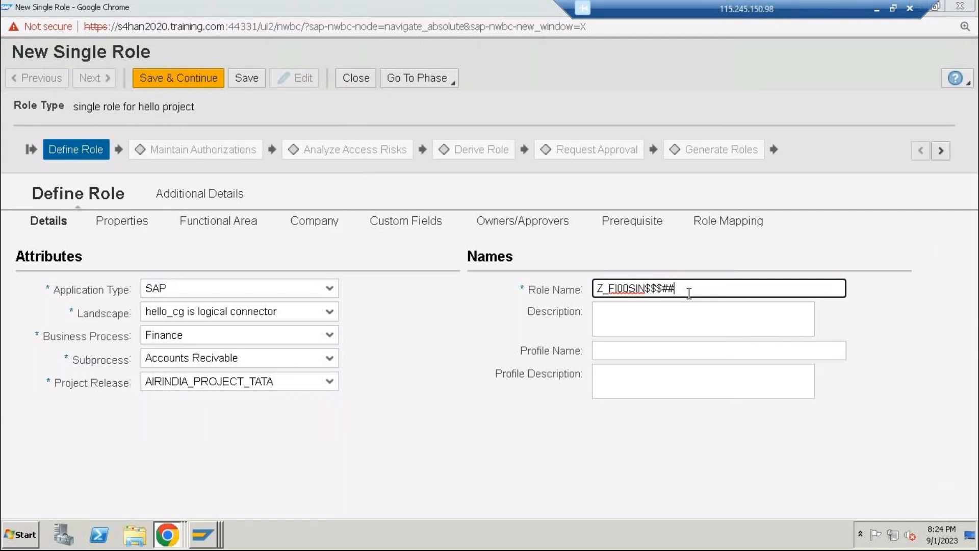
text(123)
click(510, 225)
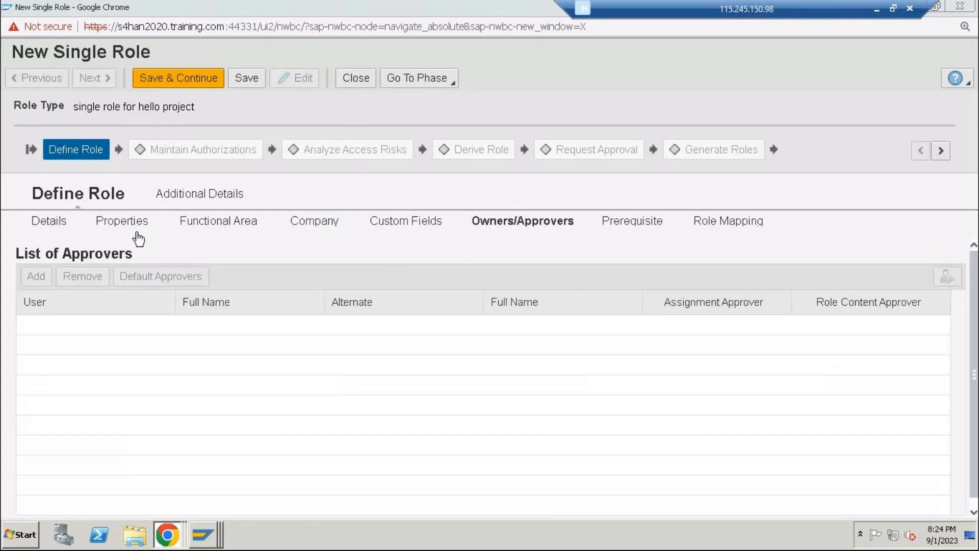
click(59, 220)
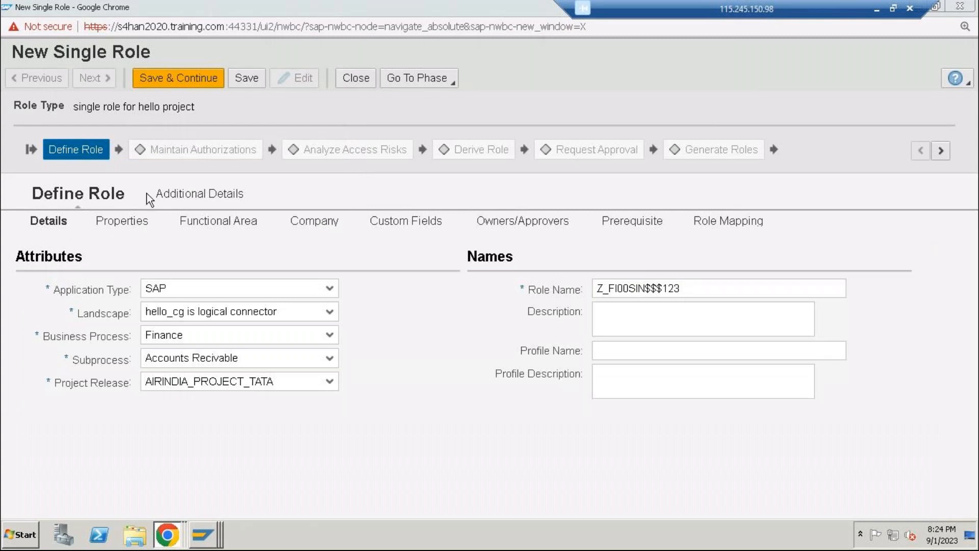
click(246, 81)
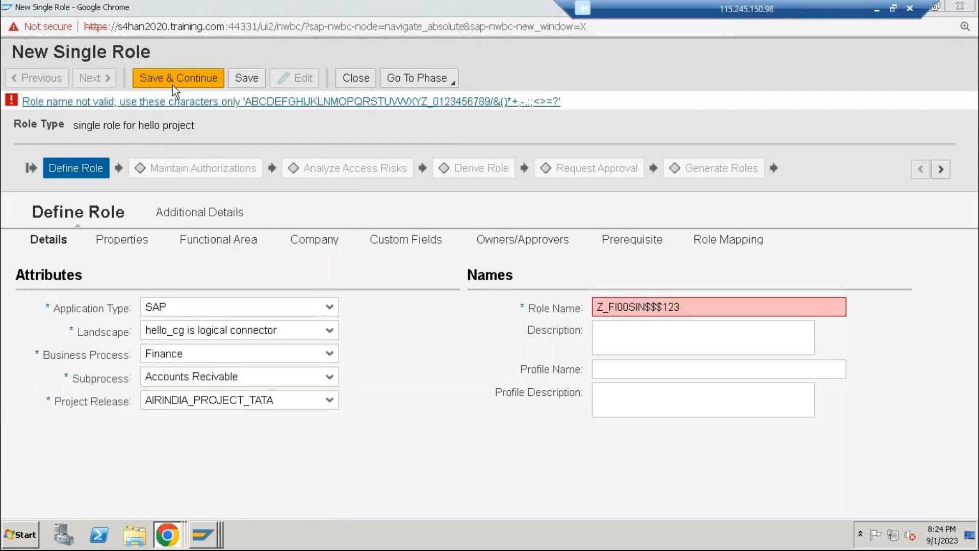
click(356, 82)
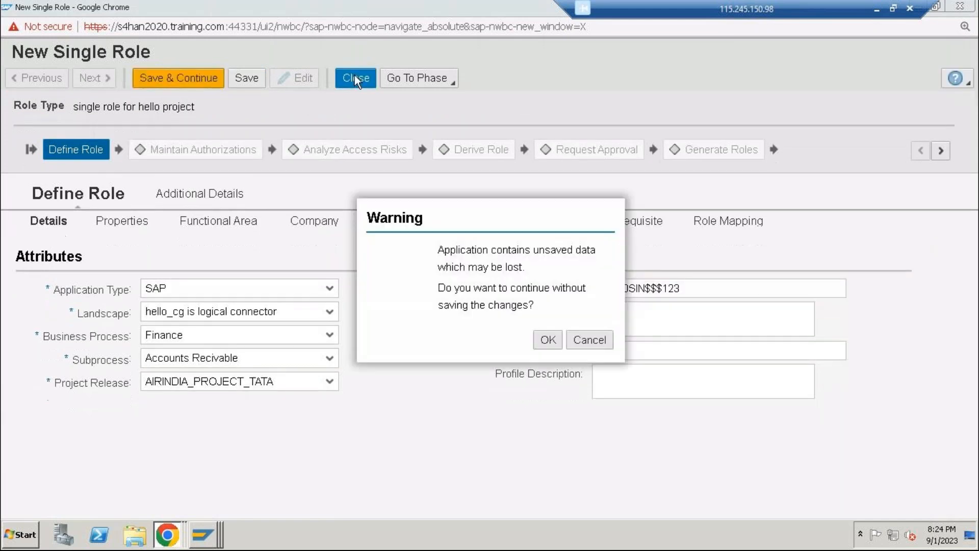
click(588, 340)
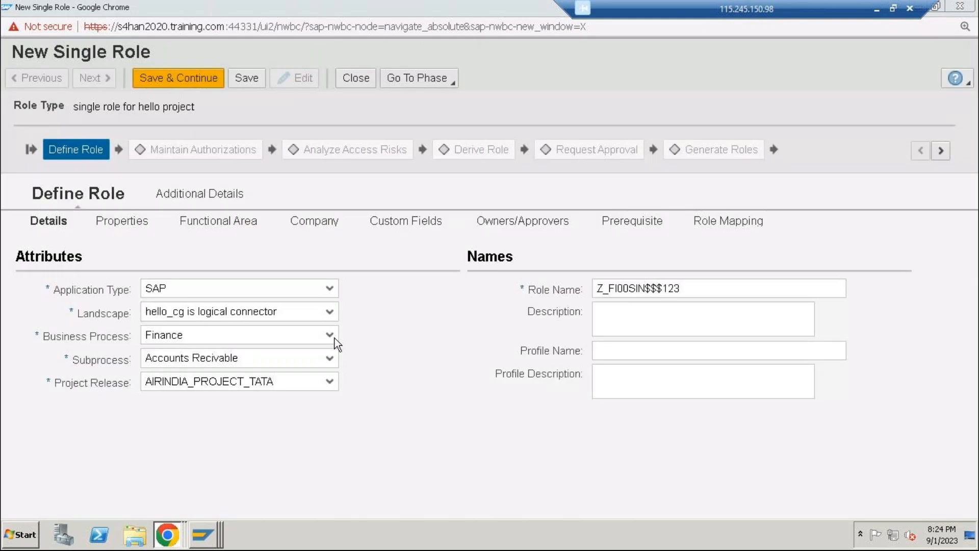
Change the role's landscape to LOGICAL GROUP FOR ABAP
click(330, 312)
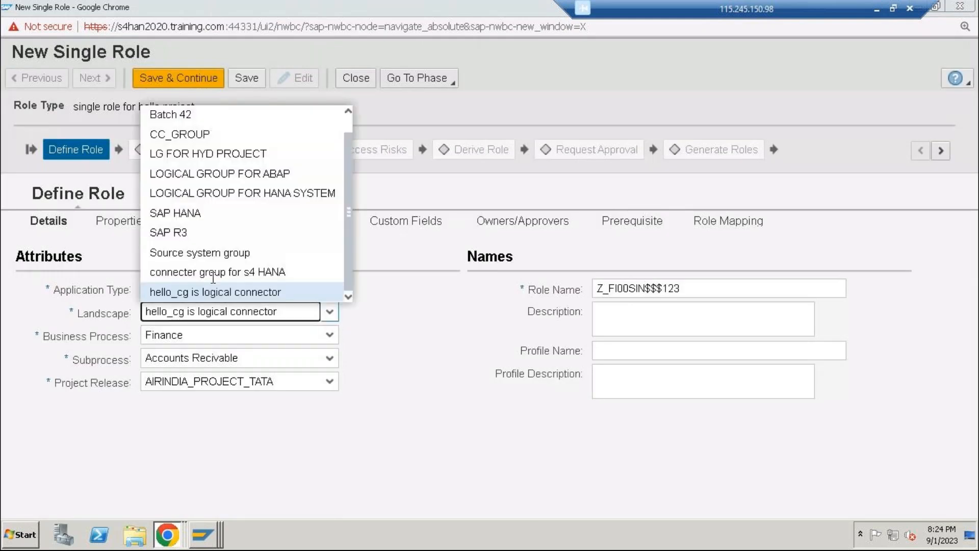
click(212, 277)
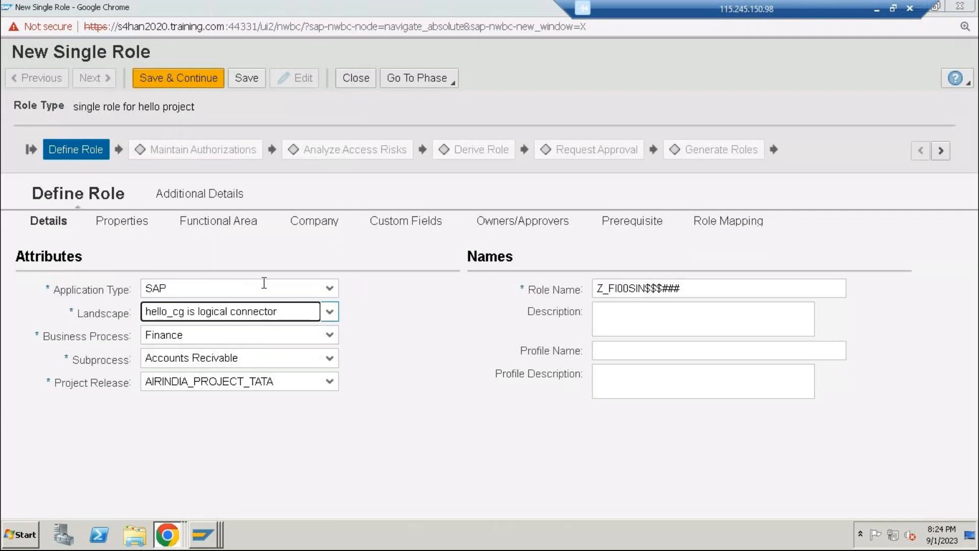
click(332, 311)
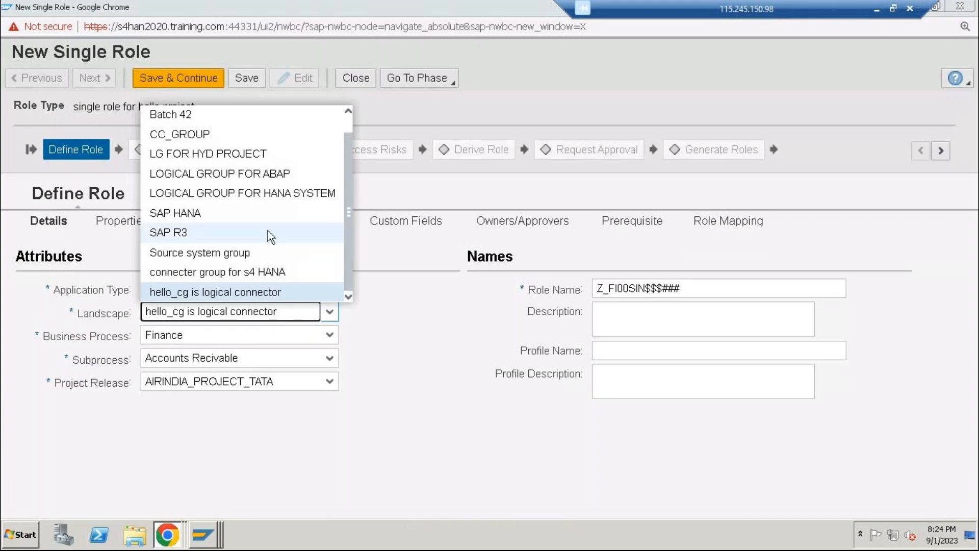
scroll(264, 234, up, 1)
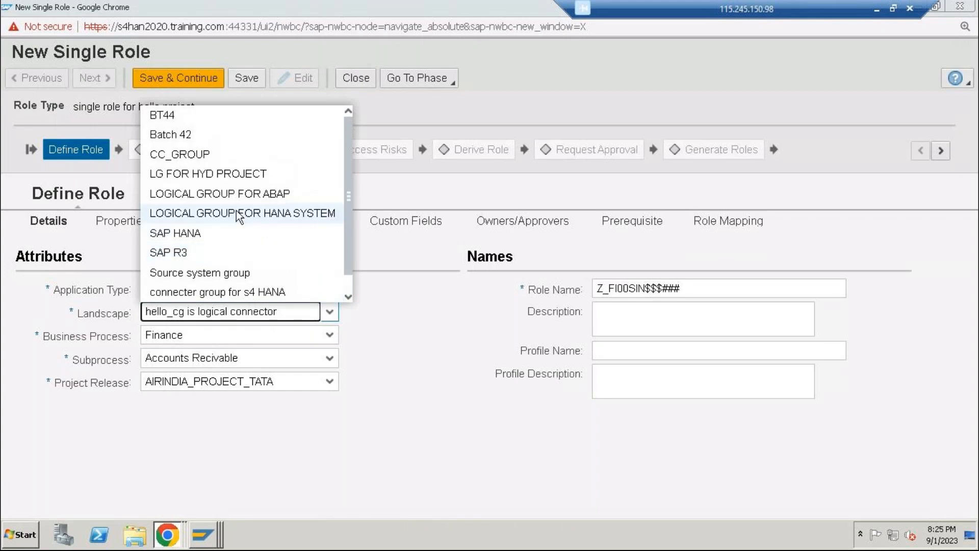
click(270, 193)
Name the role Z_LG_AAIR_SIN99 and save it
click(633, 288)
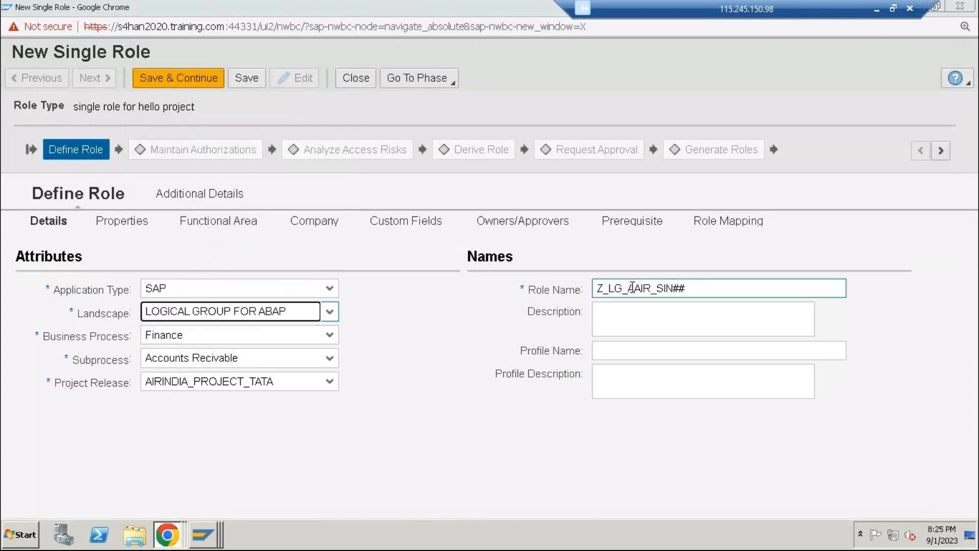
text(I)
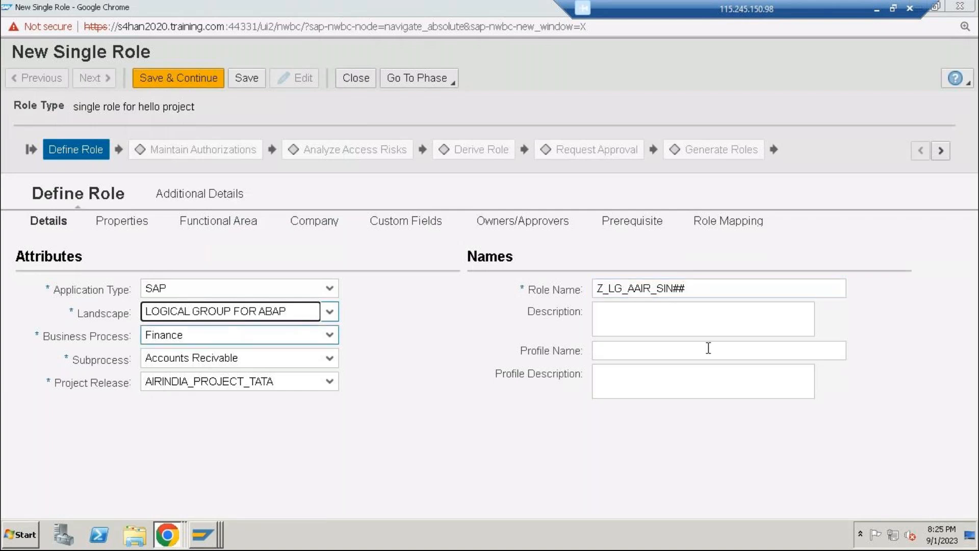
click(738, 290)
key(BackSpace)
key(BackSpace)
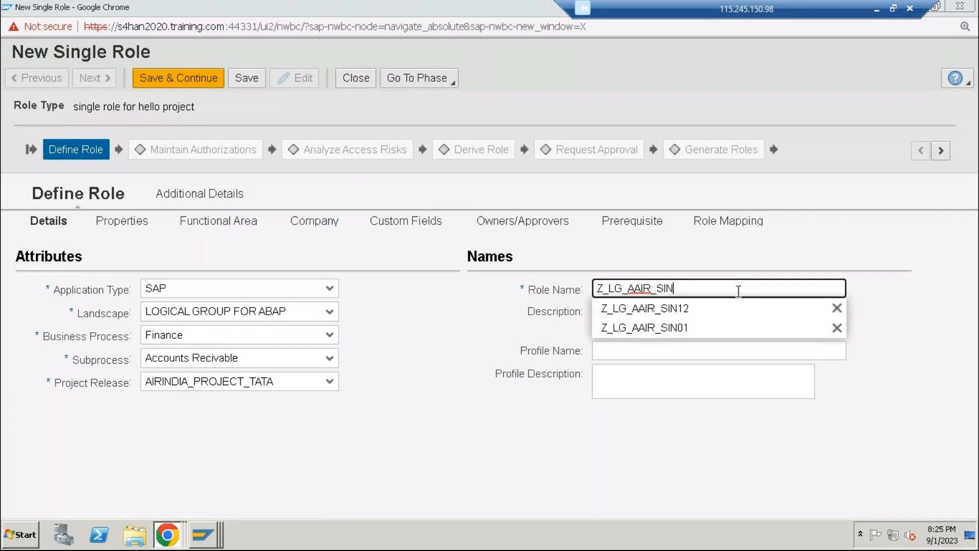
text(99)
click(247, 78)
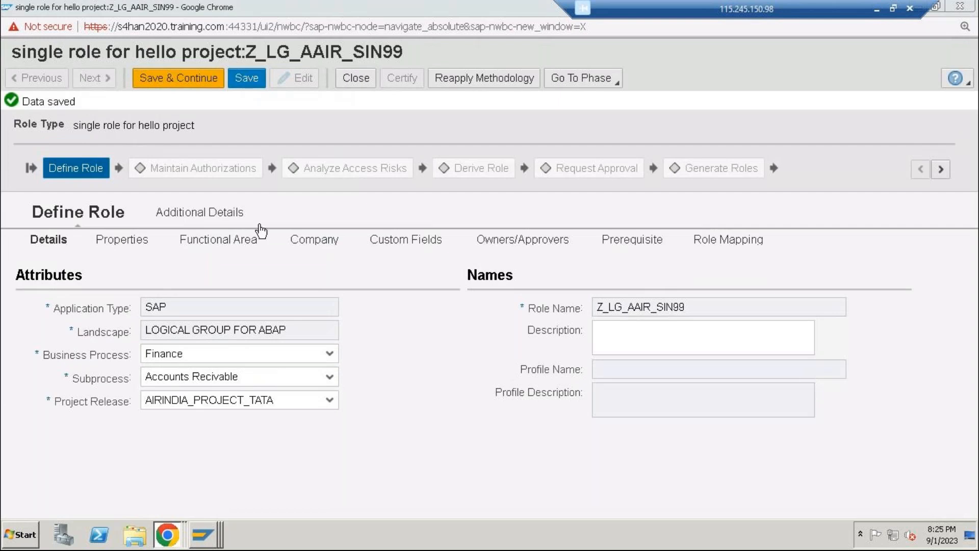
Add HELLO_RO as both assignment approver and role content approver, and save and continue to the Maintain Authorizations phase
click(526, 240)
click(37, 278)
click(125, 334)
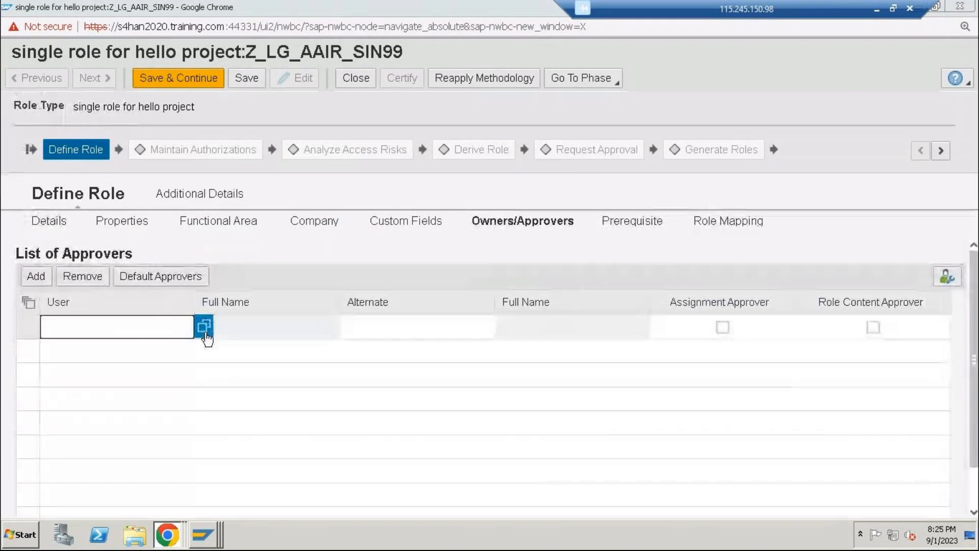
click(206, 330)
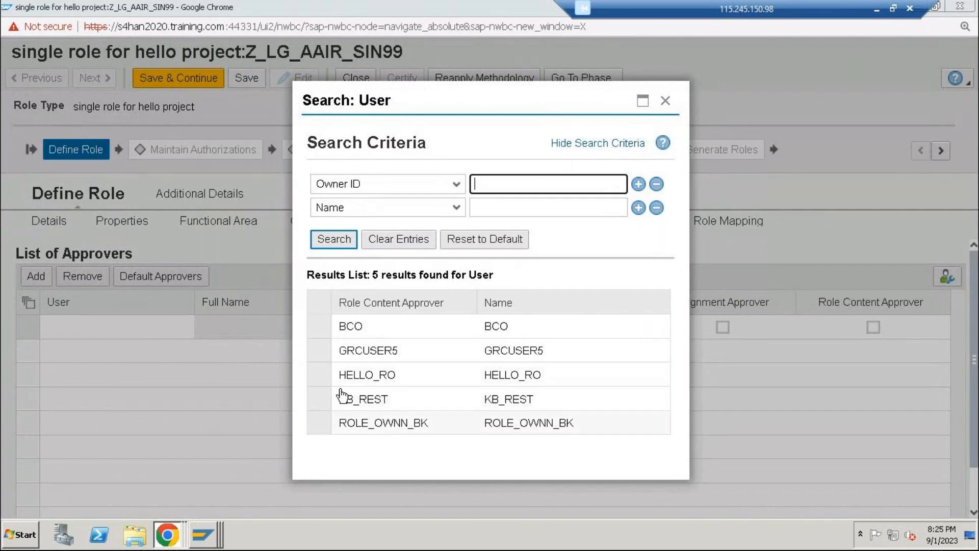
click(319, 375)
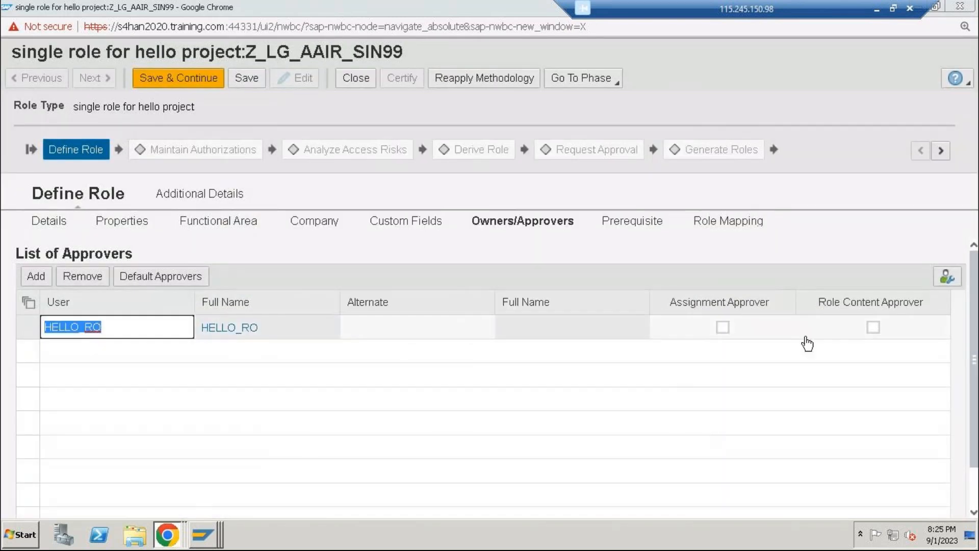
click(873, 327)
click(723, 327)
click(219, 80)
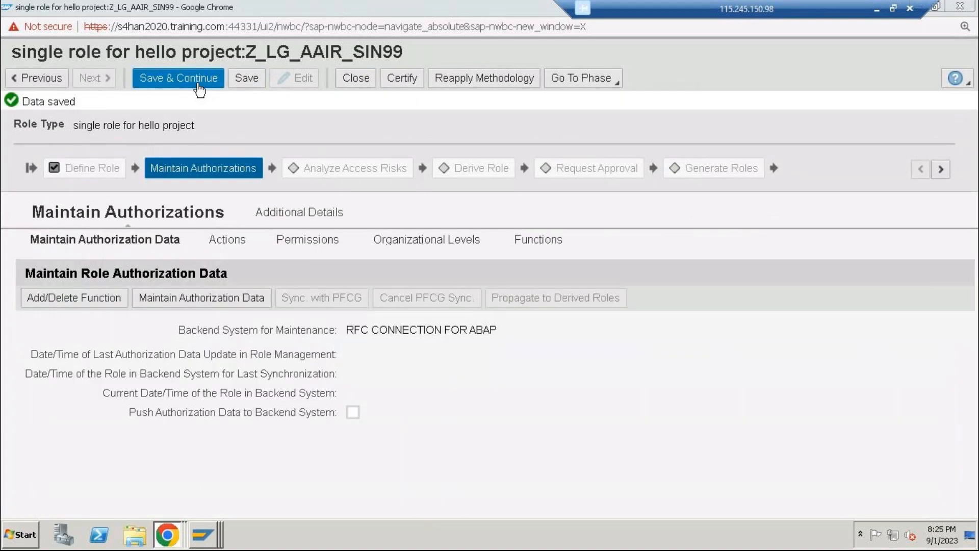
Find the functions whose ID matches HYD* and move HYD_F1 and HYD_F2 to the role's selected functions
click(62, 300)
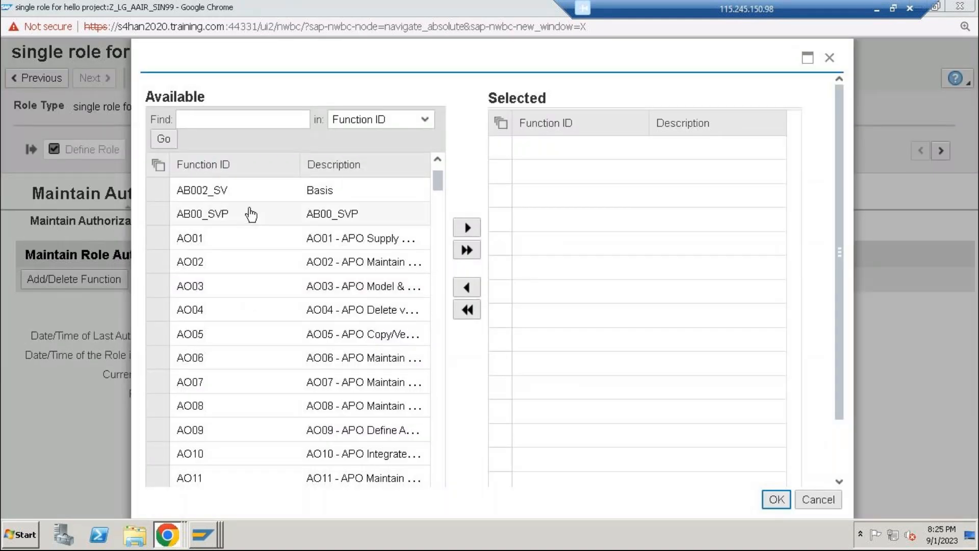
scroll(251, 215, down, 5)
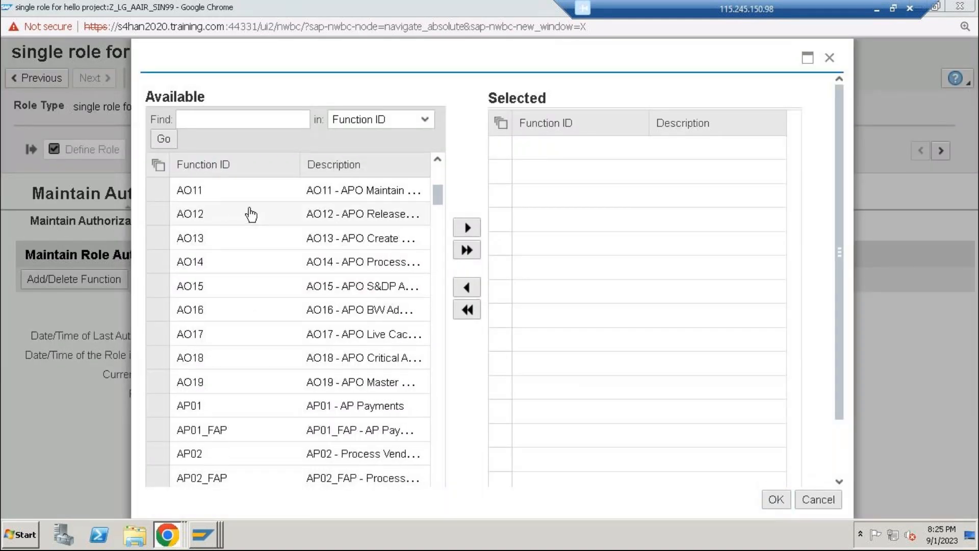
scroll(250, 215, down, 3)
click(228, 124)
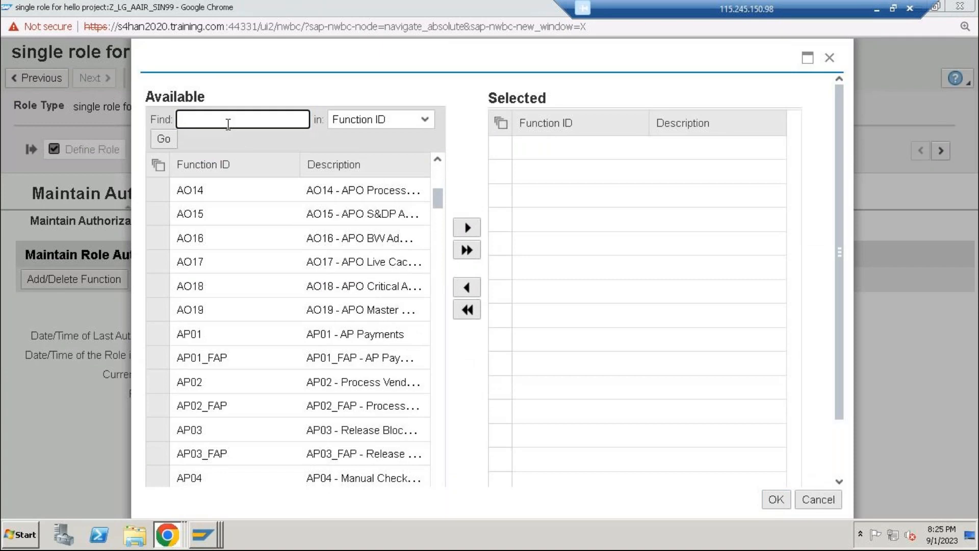
text(hyd*)
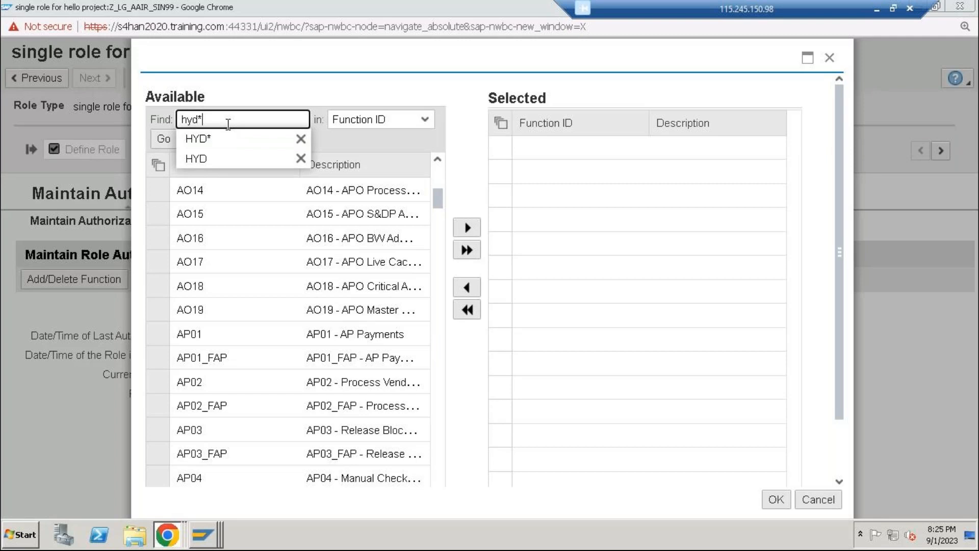
click(198, 138)
click(163, 138)
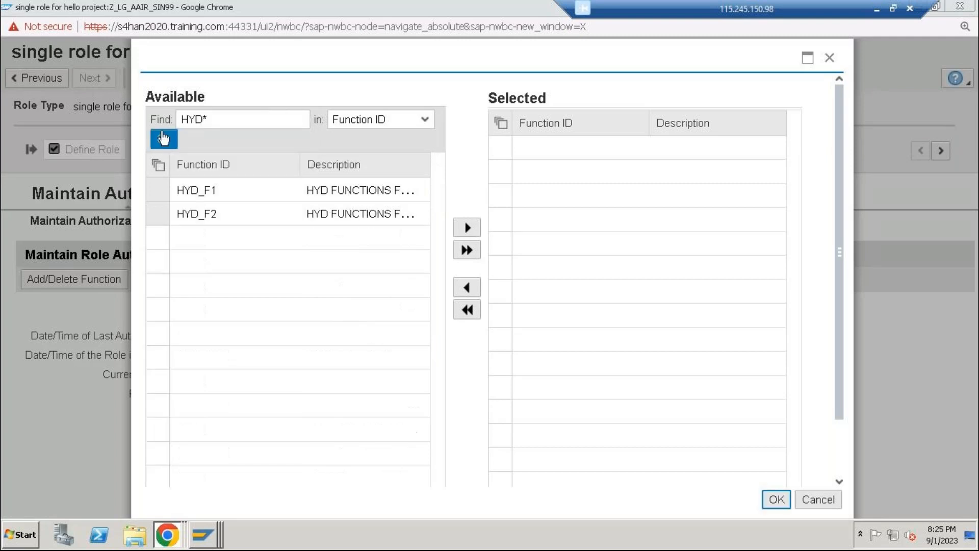
click(158, 193)
click(158, 214)
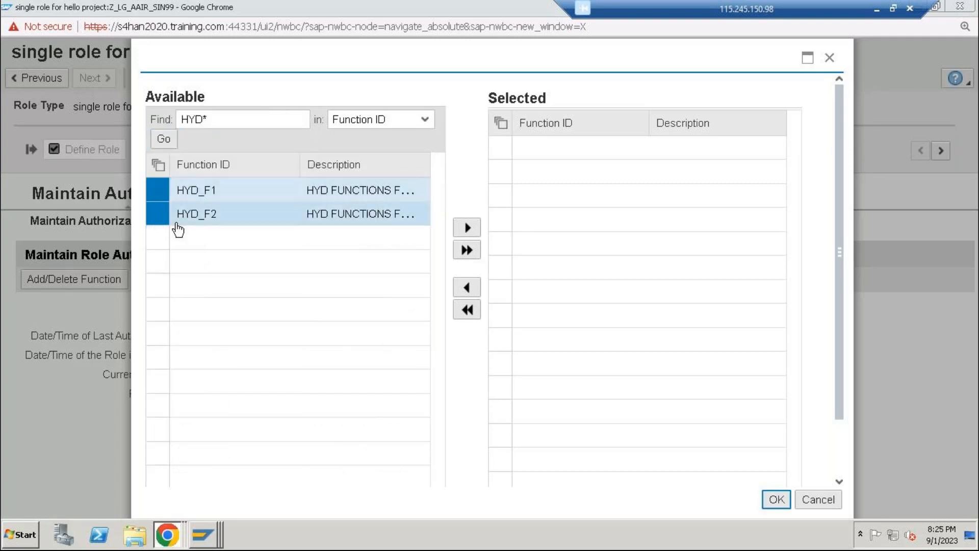
click(467, 228)
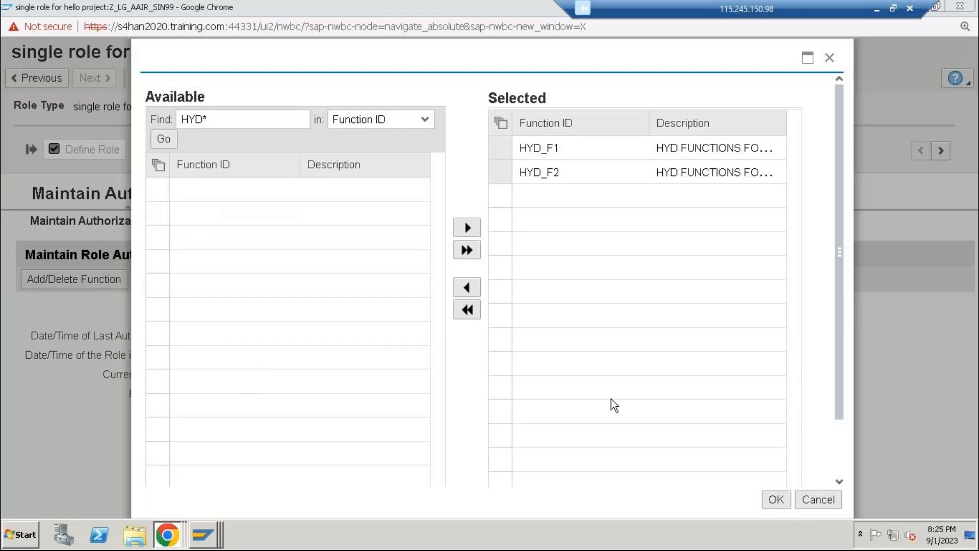
Confirm HYD_F1 and HYD_F2 as the role's functions and review the role's list of actions
click(782, 504)
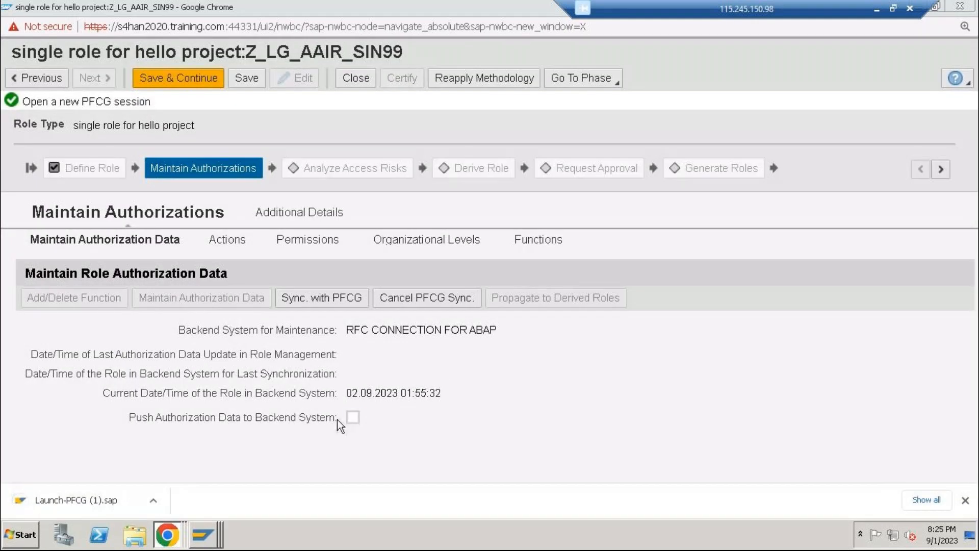
click(215, 249)
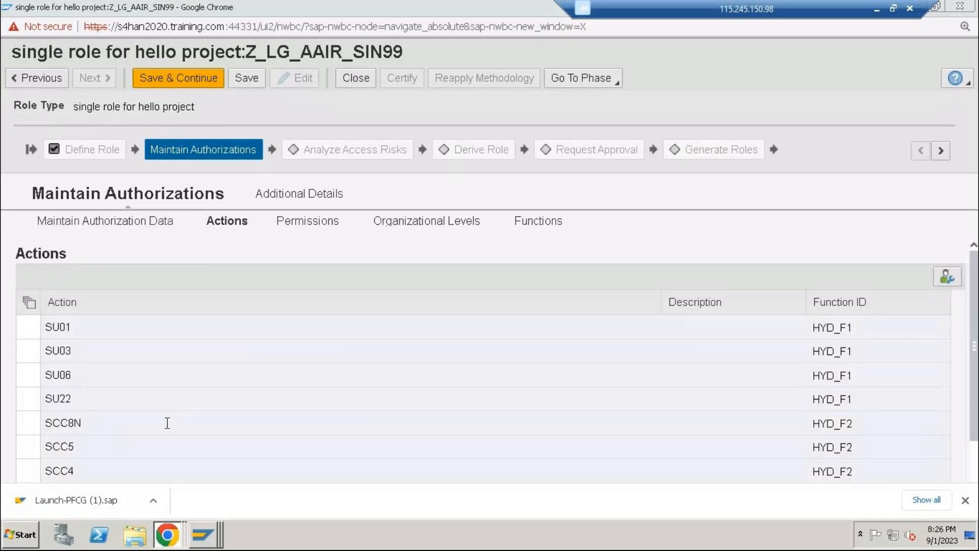
scroll(169, 421, down, 1)
scroll(172, 417, up, 1)
click(152, 224)
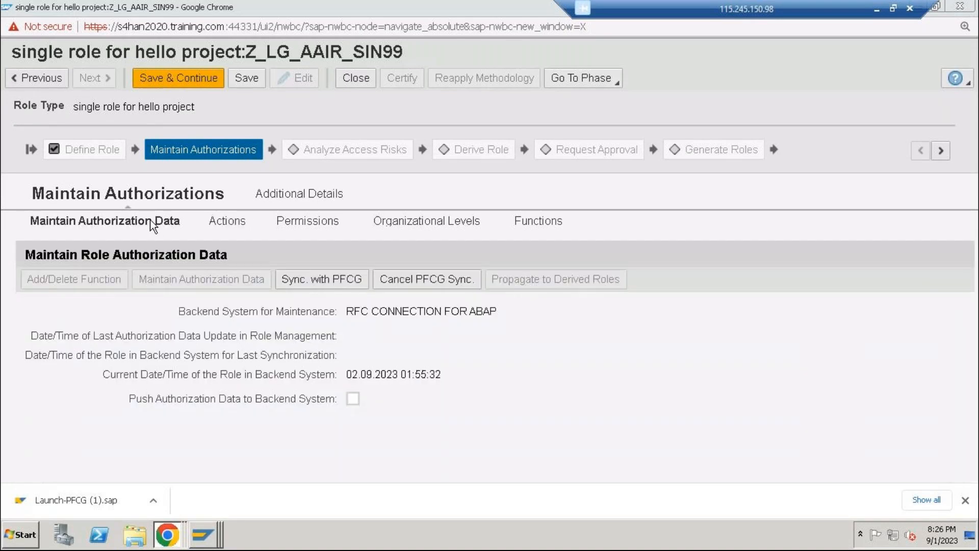
Enable pushing authorization data to the backend system and synchronize the role with PFCG under ticket number 45
click(355, 399)
click(357, 281)
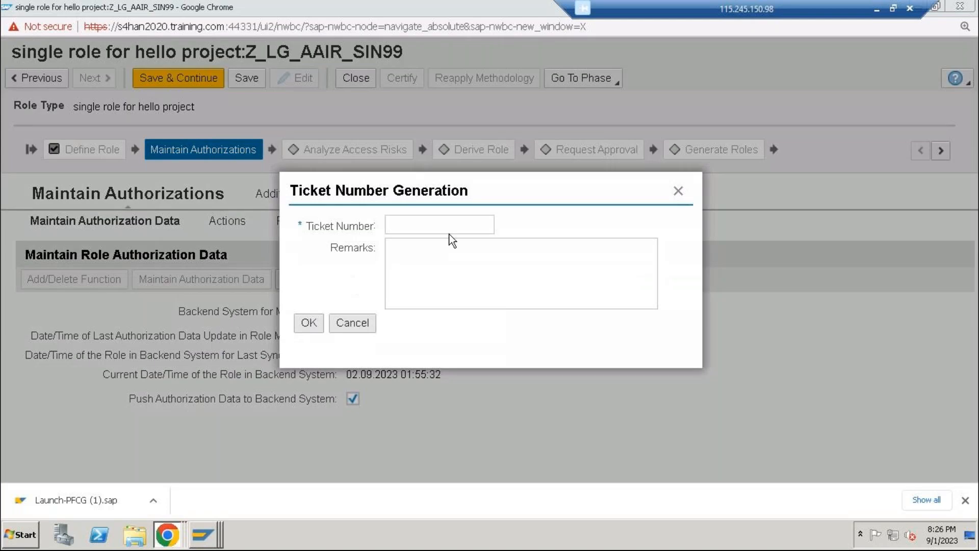
click(451, 233)
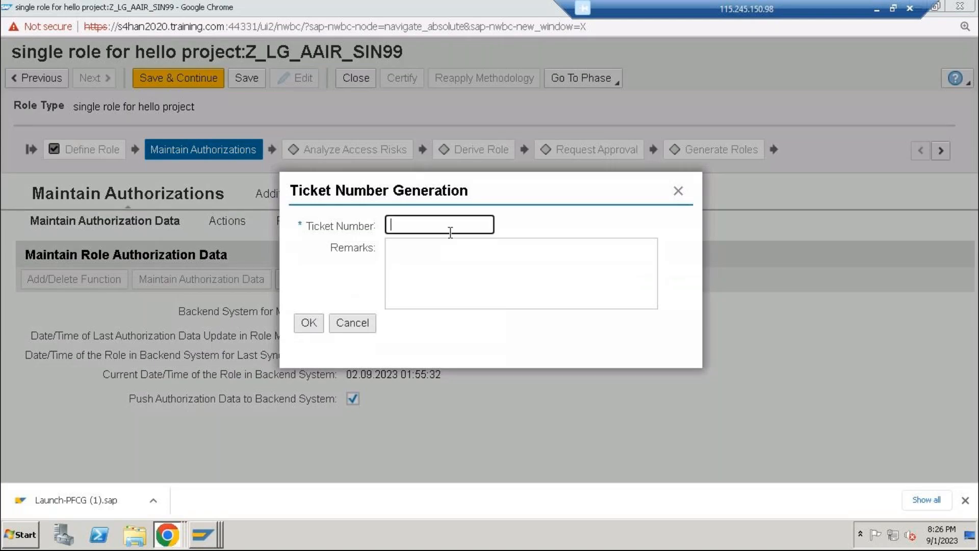
text(45)
click(310, 328)
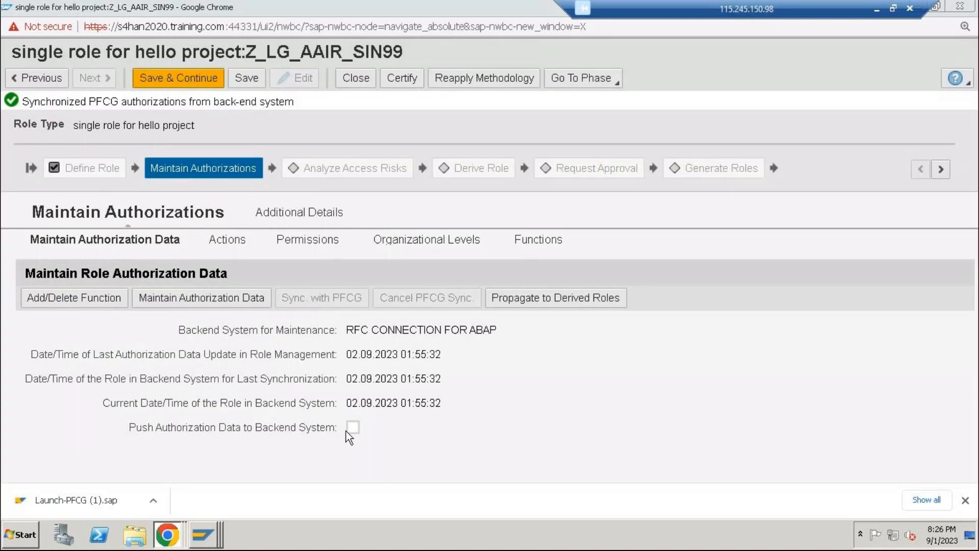
Enable the push of authorization data to the backend again, and save and continue to the Analyze Access Risks phase
click(352, 427)
drag(29, 101, 280, 128)
click(170, 80)
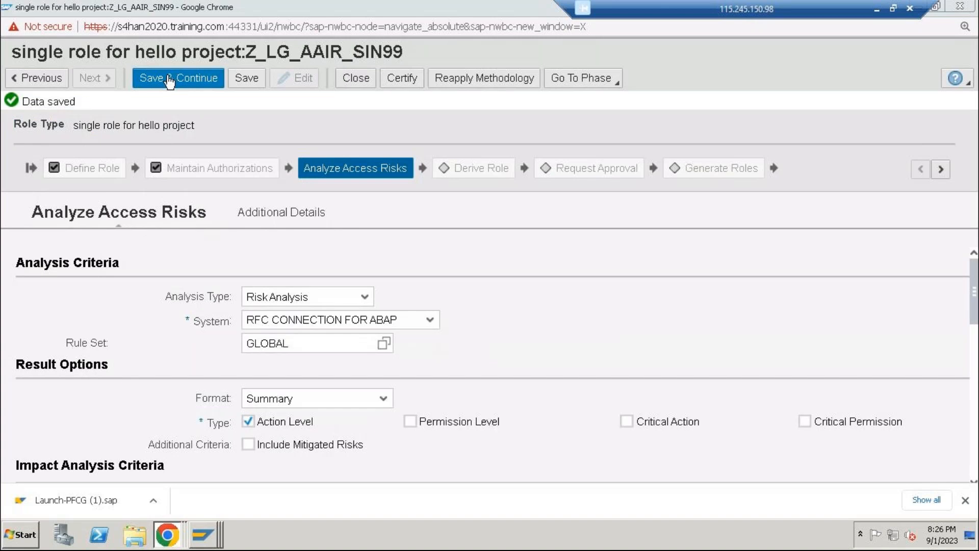
Set the rule set for the role's risk analysis to HYD_RS, keeping RFC CONNECTION FOR ABAP as the system
click(383, 345)
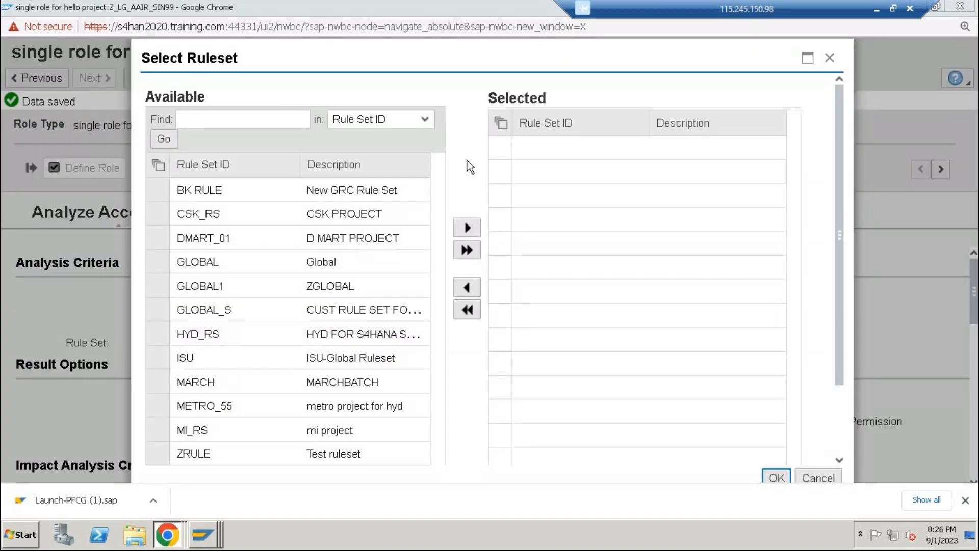
click(830, 57)
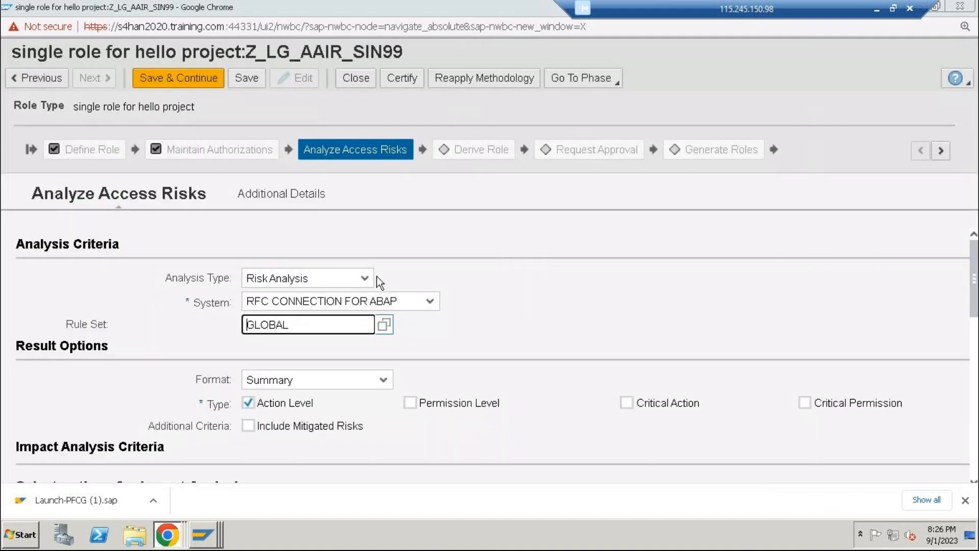
click(429, 305)
click(347, 323)
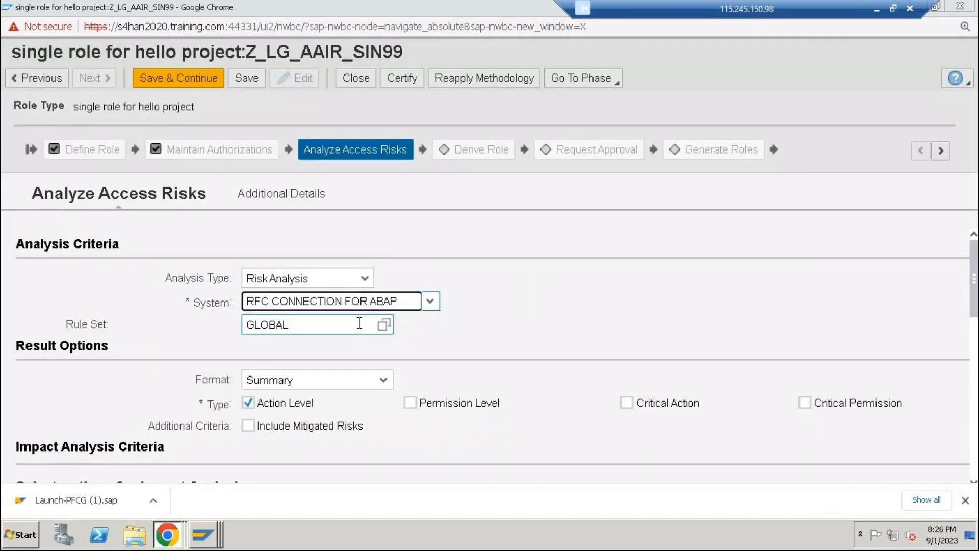
click(384, 325)
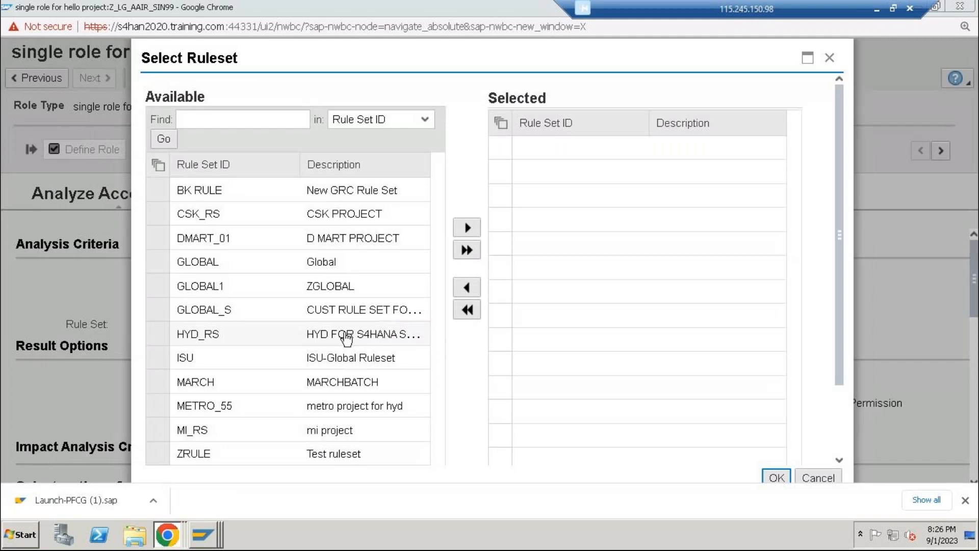
scroll(340, 340, down, 3)
scroll(341, 339, up, 3)
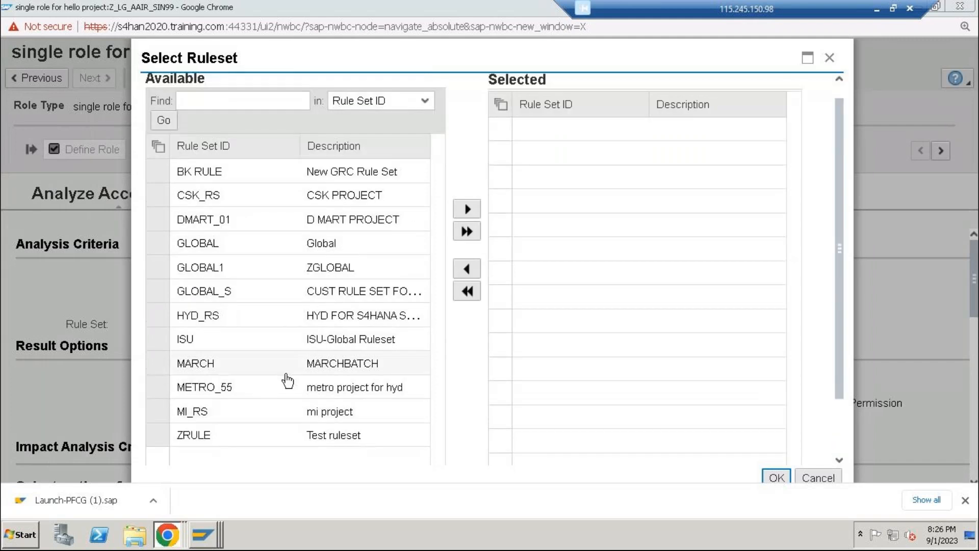
scroll(236, 378, up, 1)
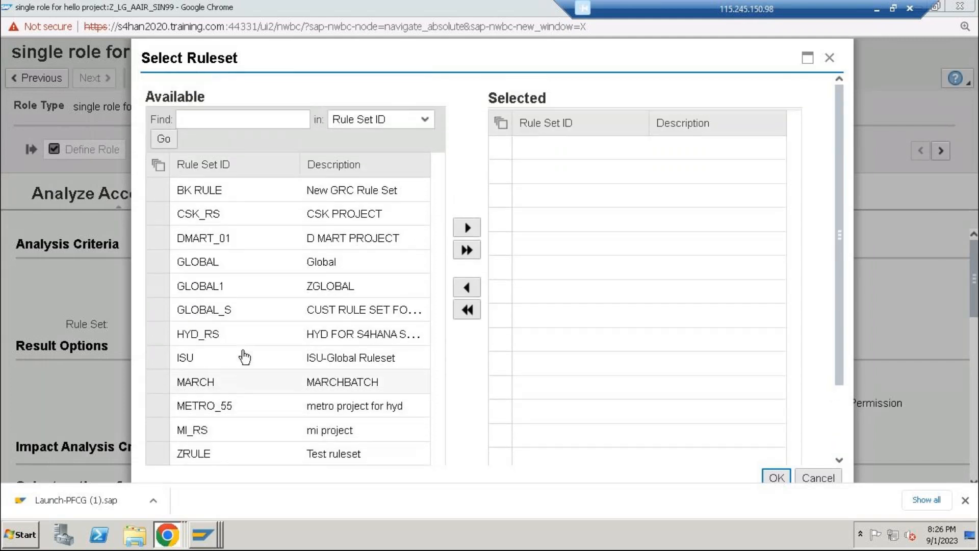
click(467, 228)
click(774, 481)
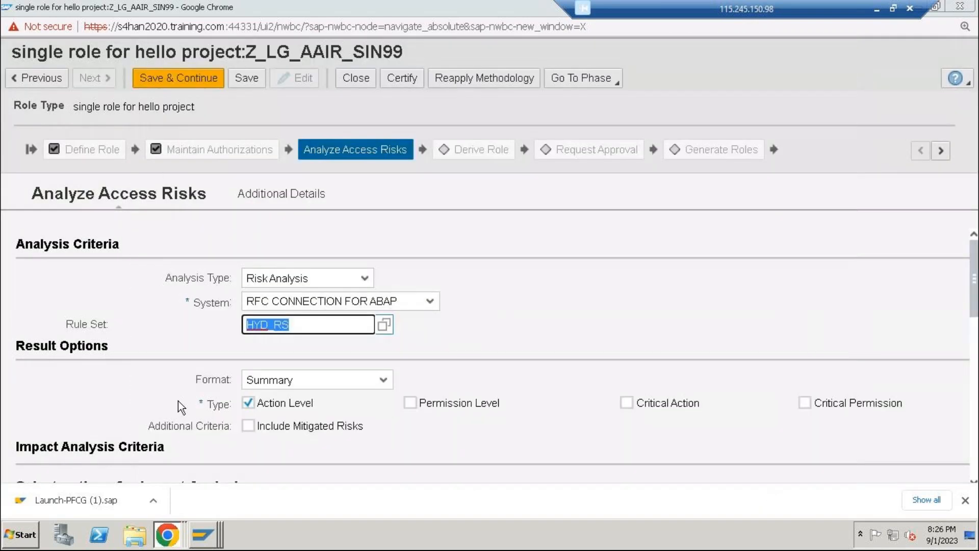
Run the action-level risk analysis for the role in the foreground and review its results
scroll(224, 404, down, 4)
click(49, 345)
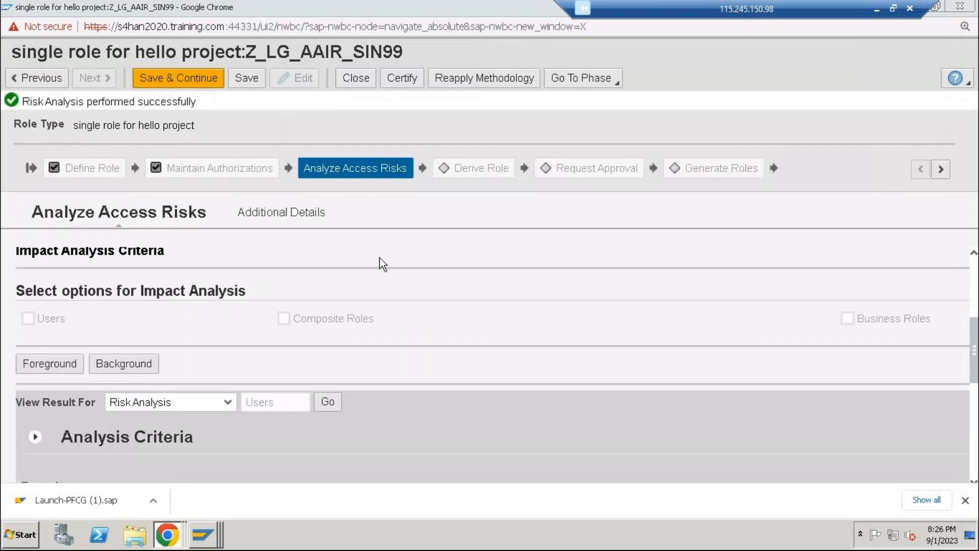
scroll(380, 258, down, 5)
scroll(353, 345, up, 3)
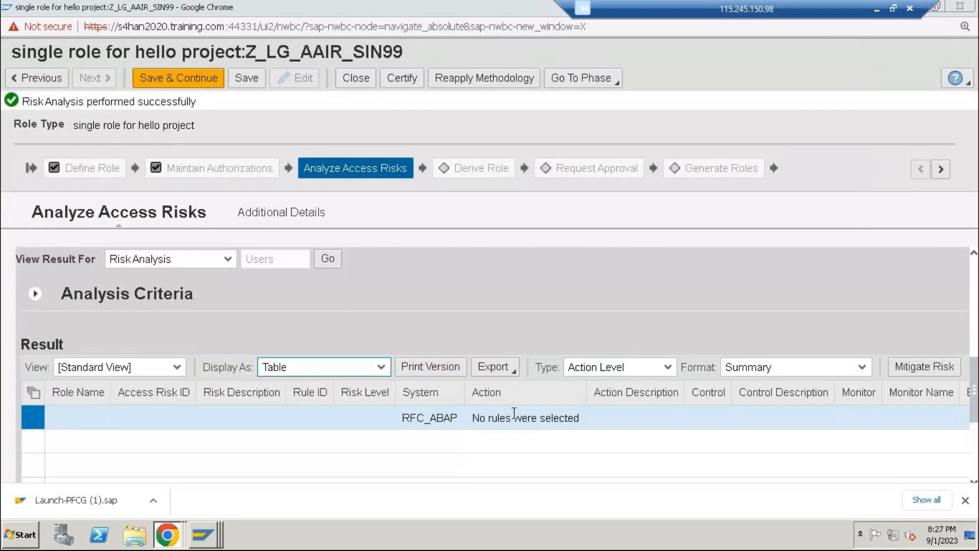
scroll(199, 387, up, 5)
scroll(199, 392, up, 2)
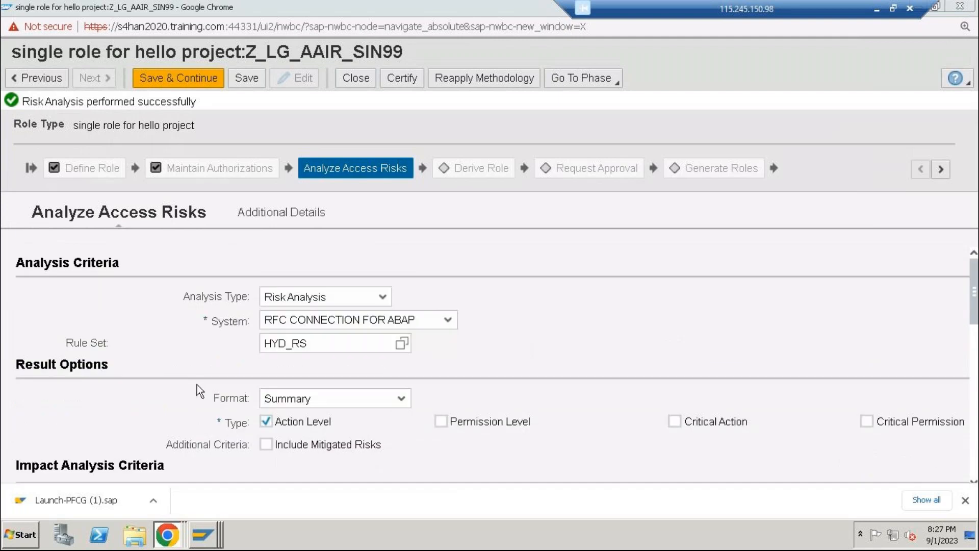
Switch to SAP GUI to check the Repository Object Synchronization output, and return to the role's window in Chrome
click(204, 535)
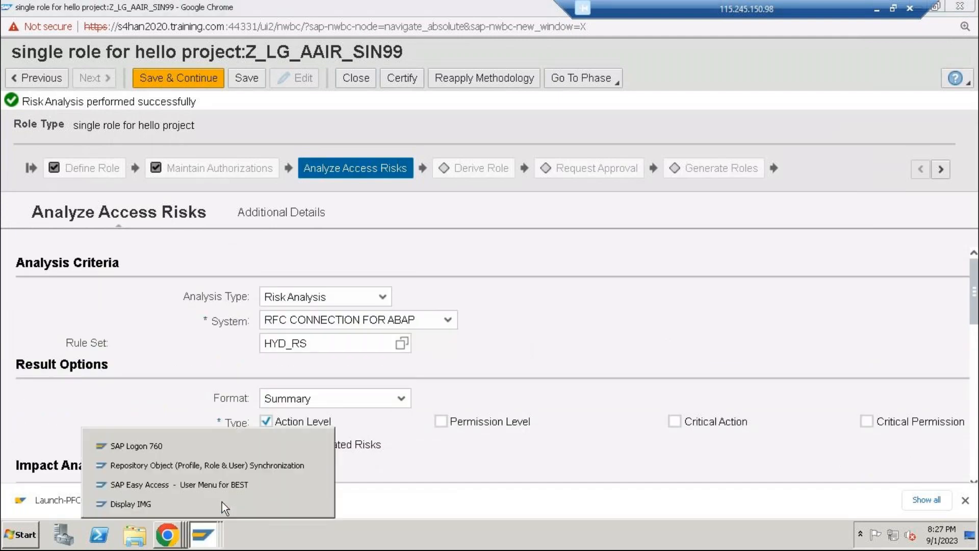
click(232, 467)
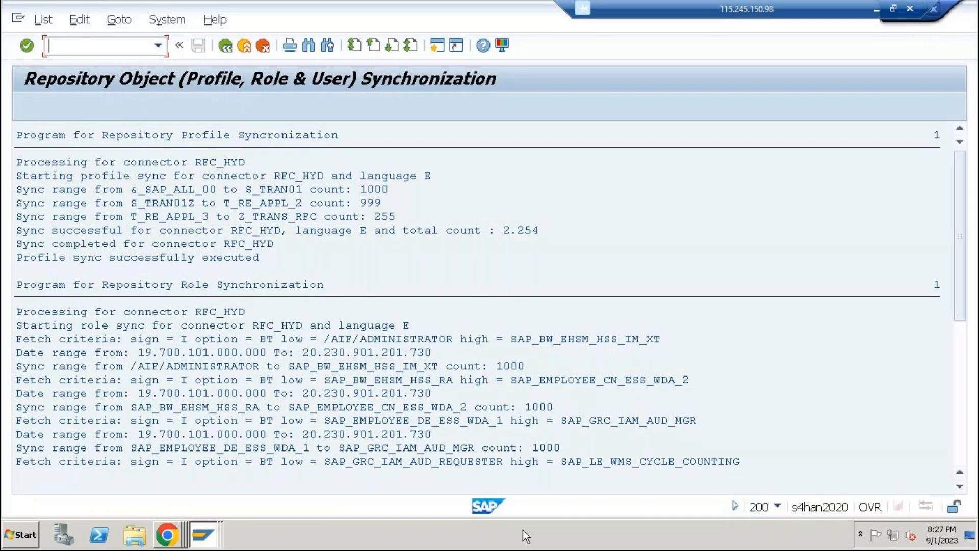
click(204, 535)
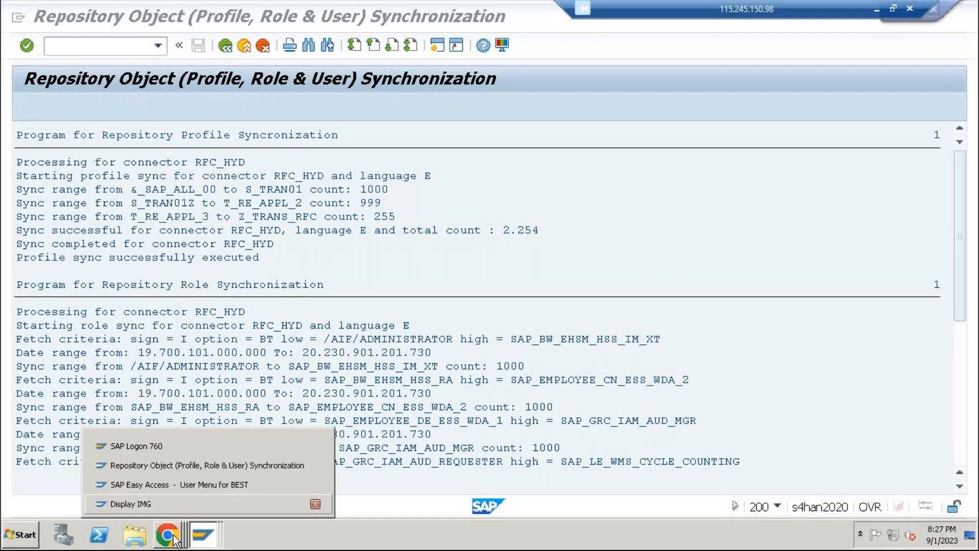
click(710, 374)
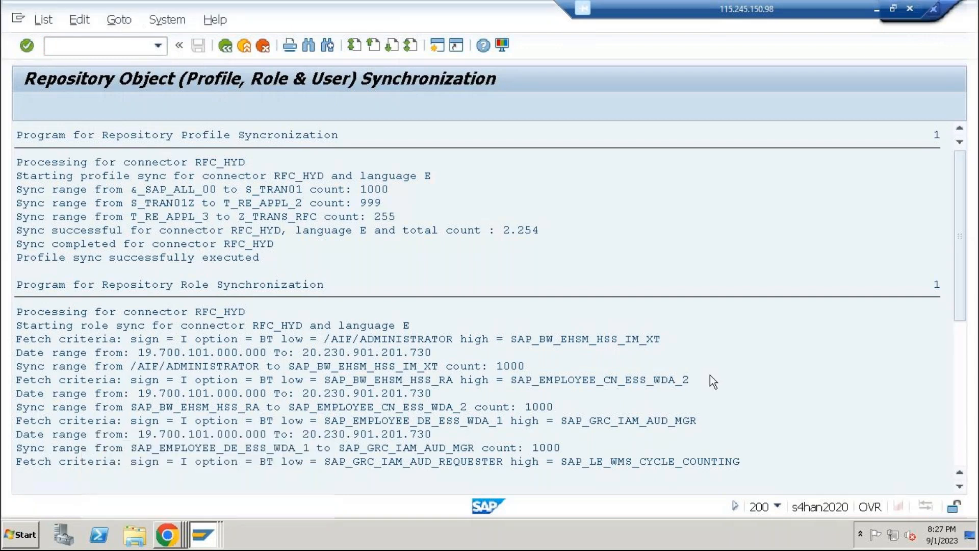
click(198, 535)
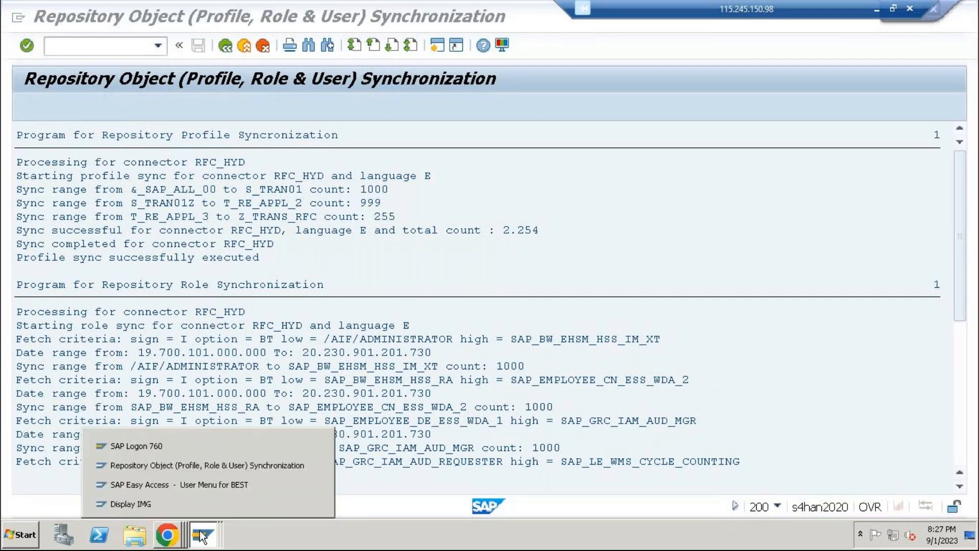
click(198, 466)
click(173, 538)
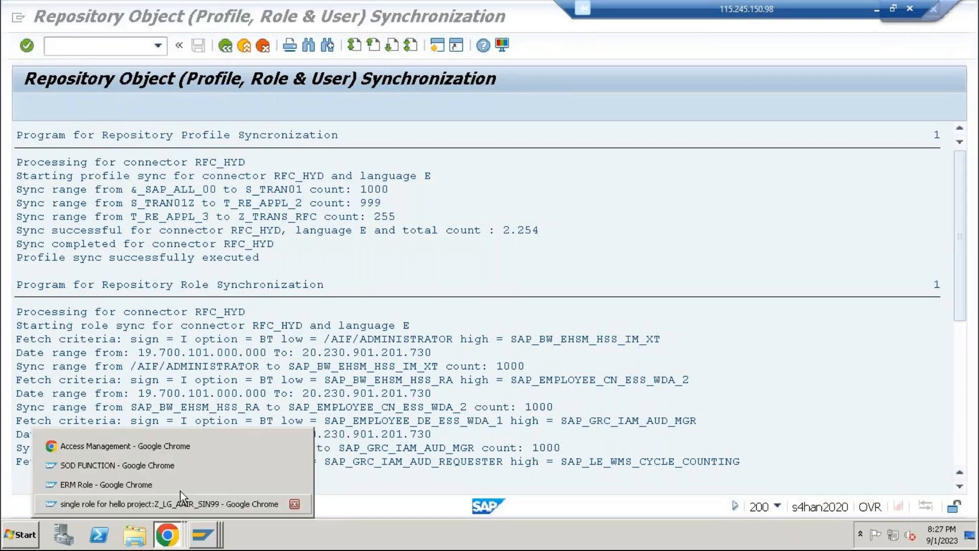
click(179, 500)
Rerun the role's risk analysis in the foreground, changing its type from Action Level to Permission Level
scroll(152, 460, down, 5)
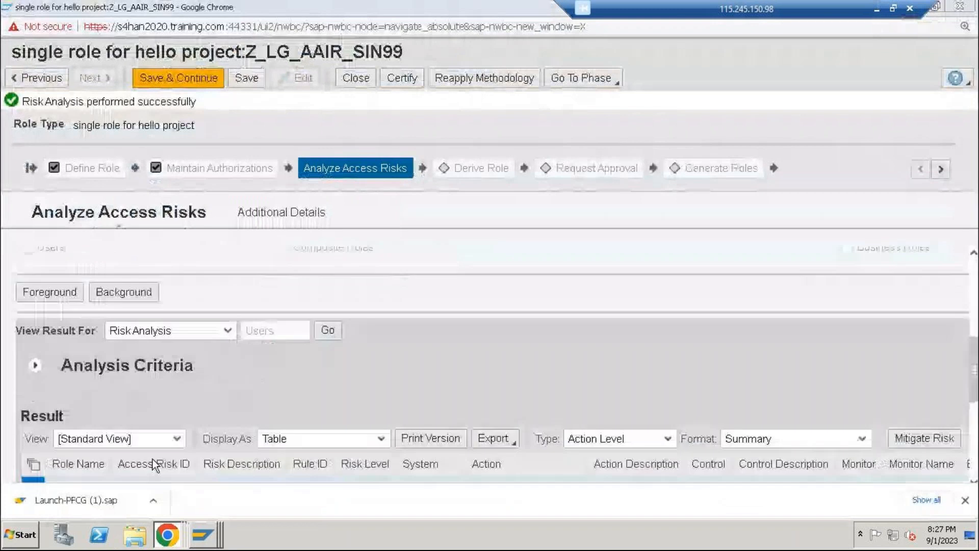
scroll(259, 459, down, 5)
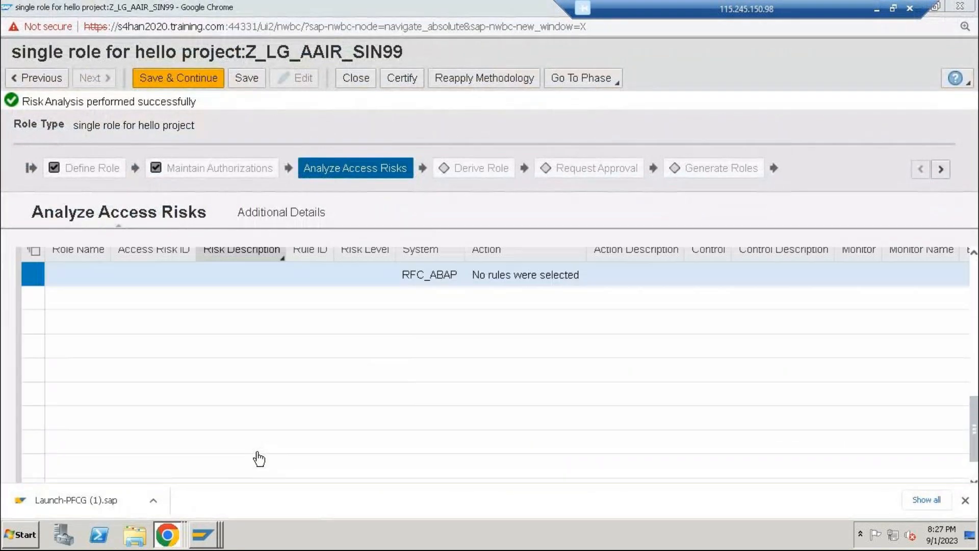
scroll(107, 319, up, 5)
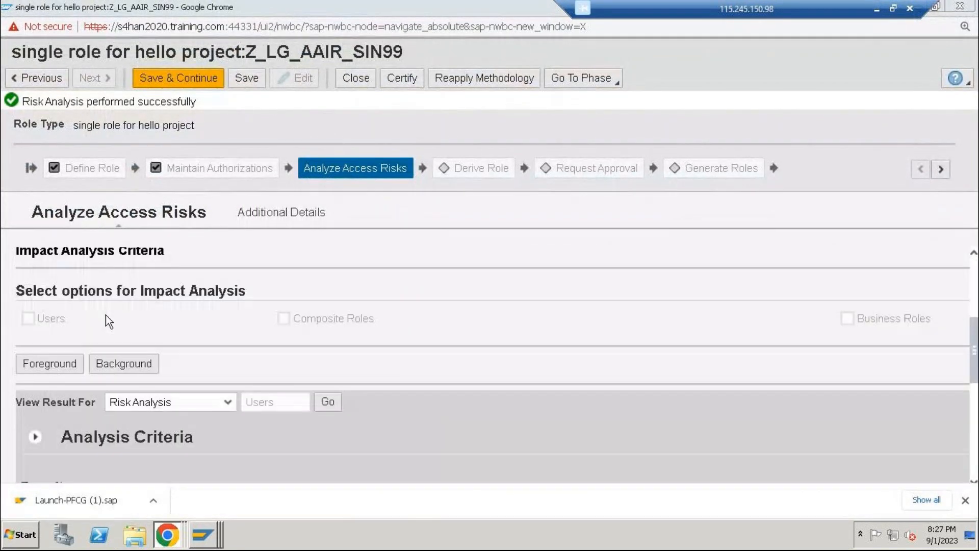
scroll(106, 321, up, 2)
click(49, 435)
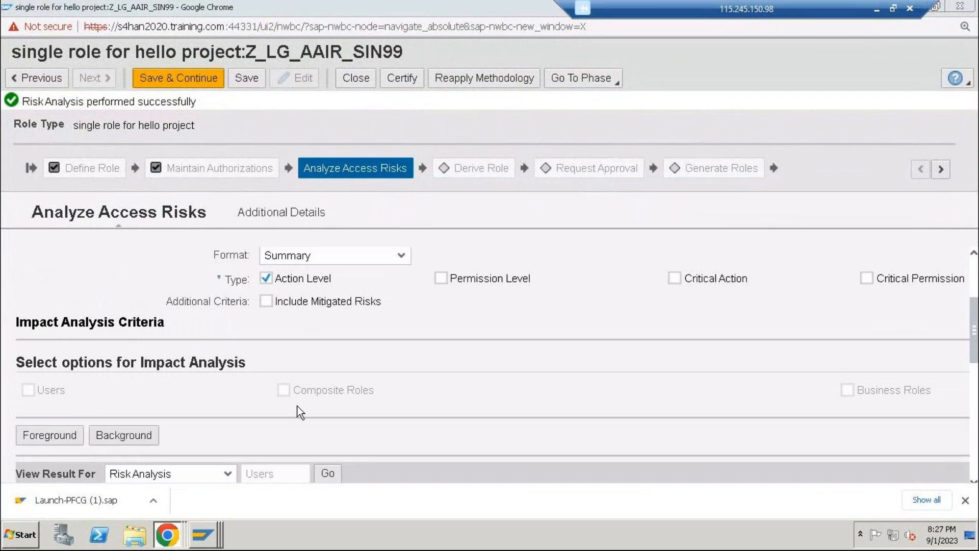
click(438, 279)
click(436, 279)
click(60, 434)
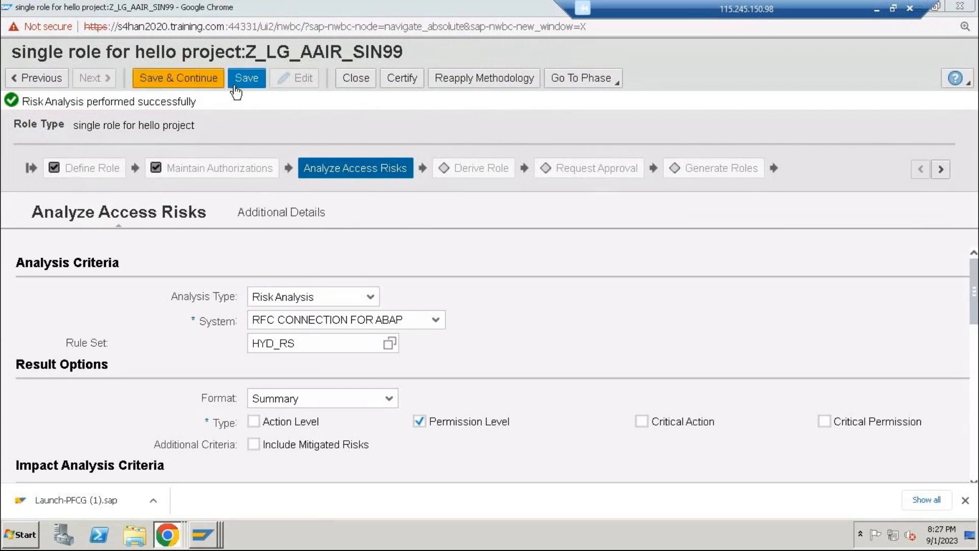
Save and continue through Derive Role to Request Approval, and submit the role for approval with the reason "tes user approval01"
click(217, 92)
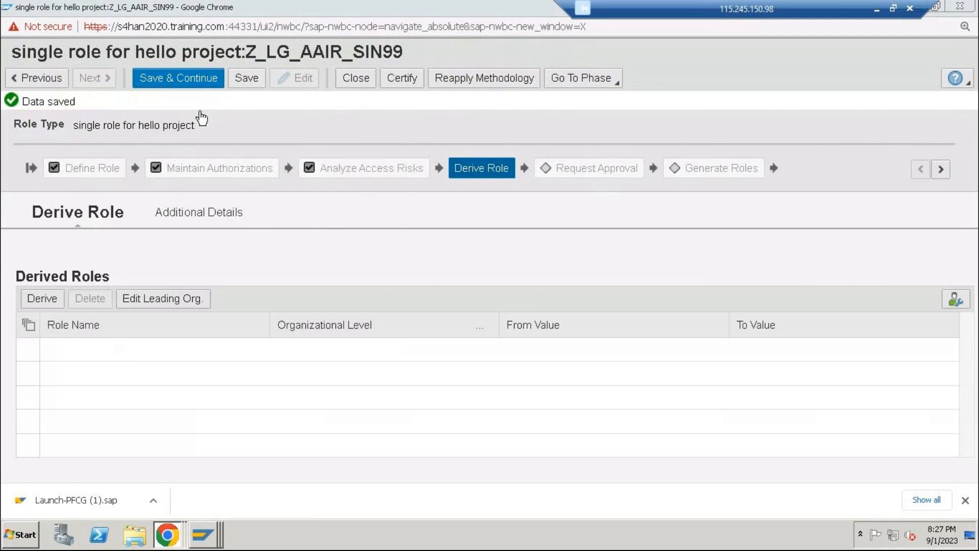
click(169, 81)
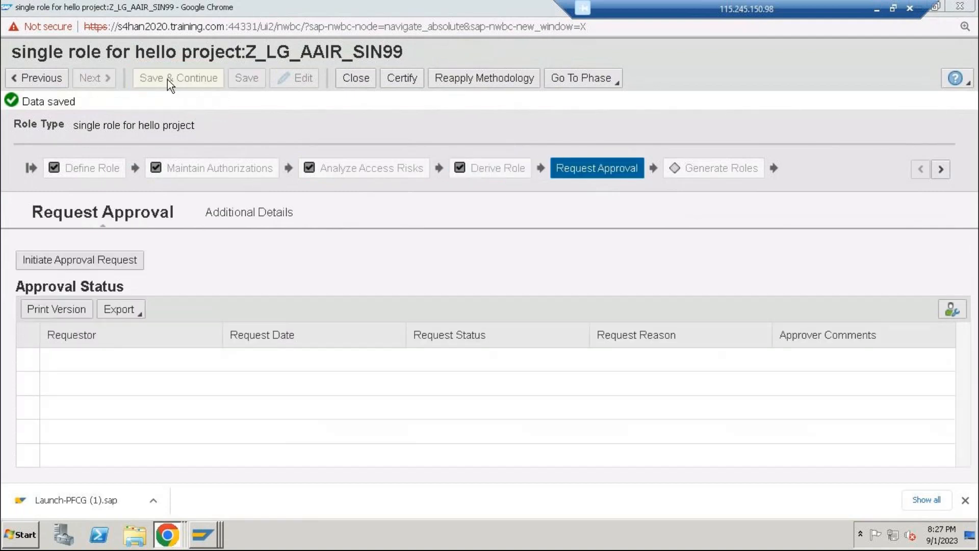
click(77, 265)
click(339, 300)
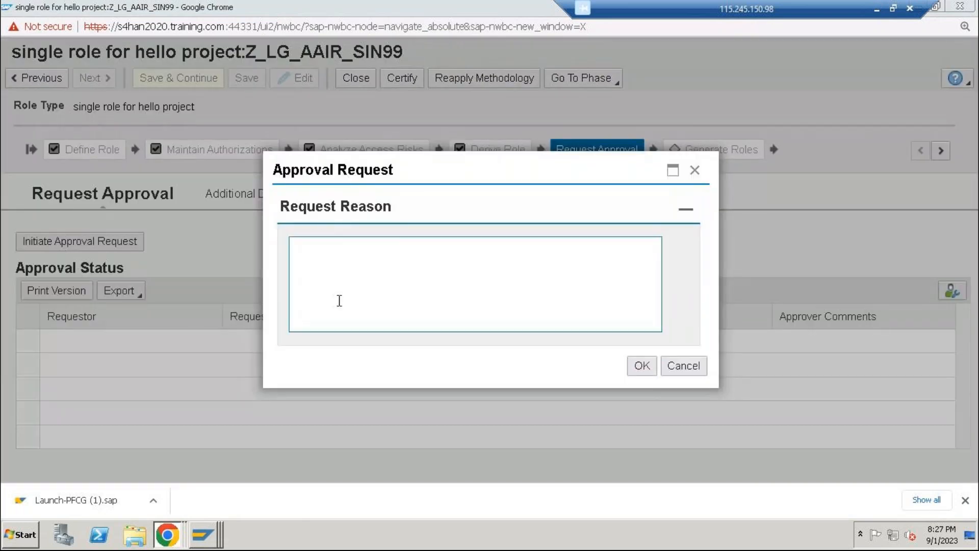
text(tes user approval01)
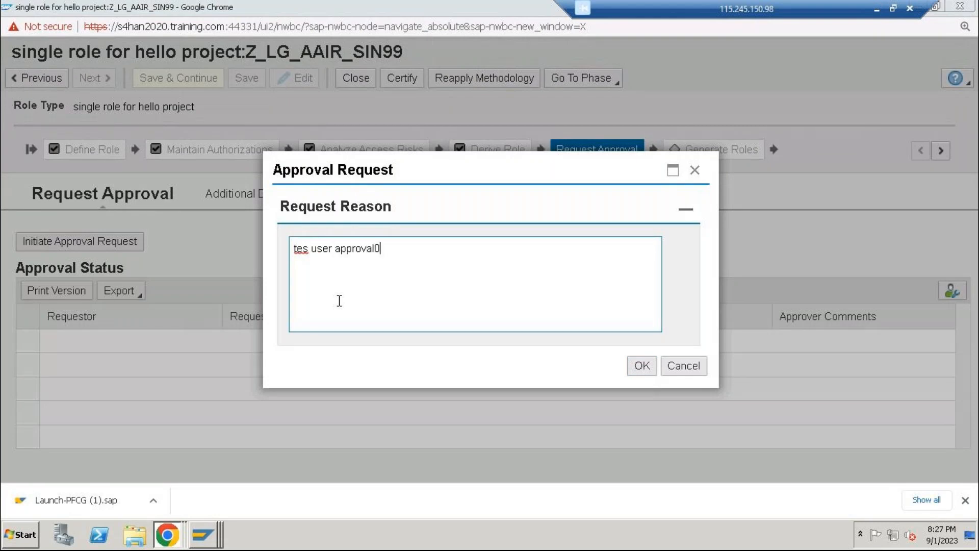
click(636, 368)
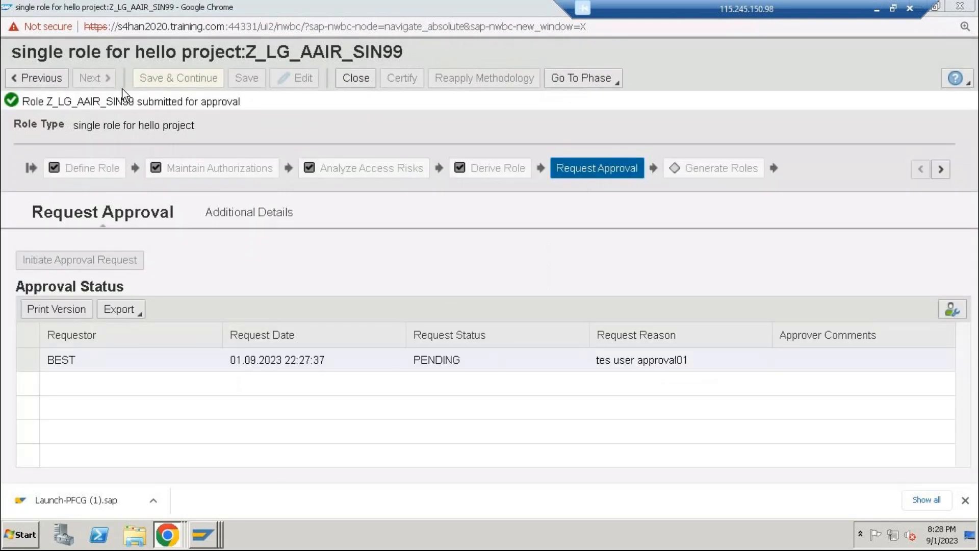
Close the role's window, return to the Access Management page in Chrome and open Search Requests
click(199, 536)
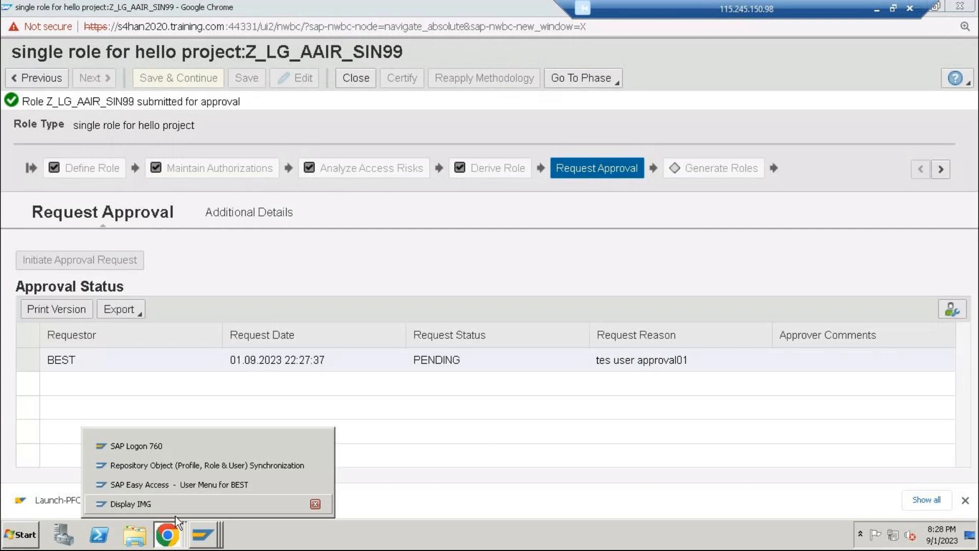
click(961, 7)
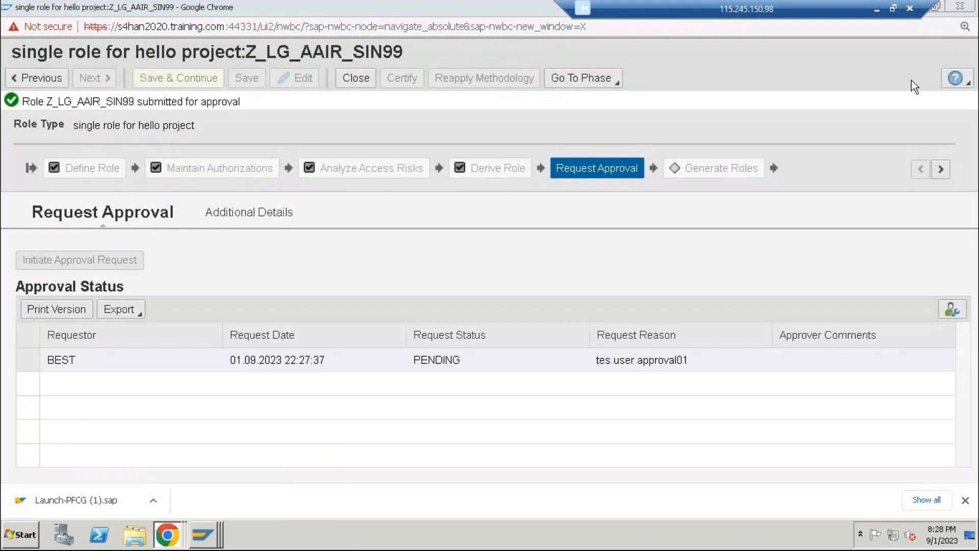
click(166, 535)
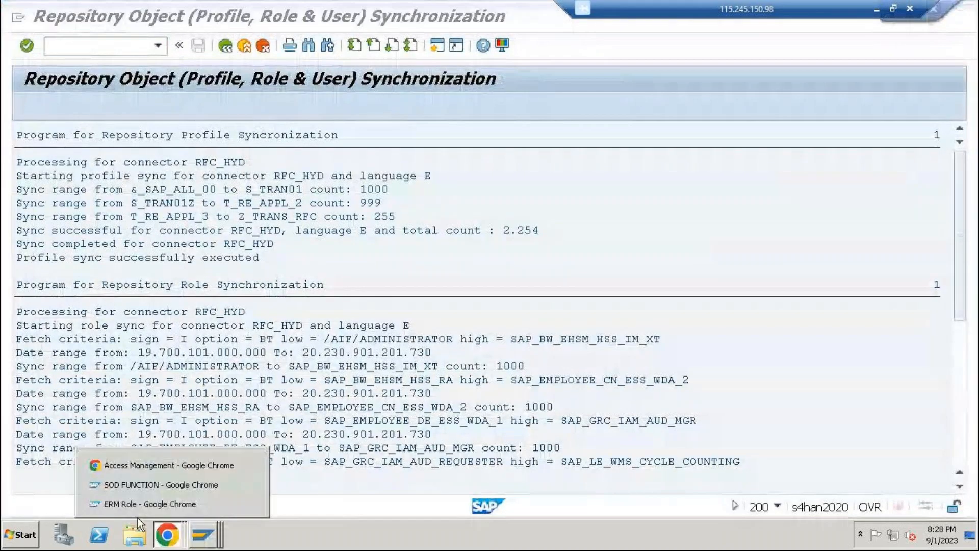
click(144, 462)
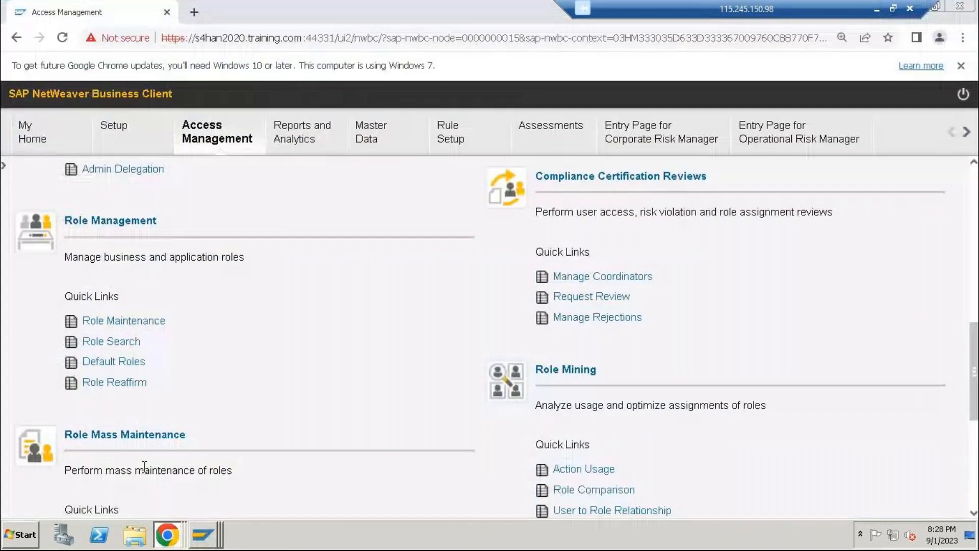
click(320, 145)
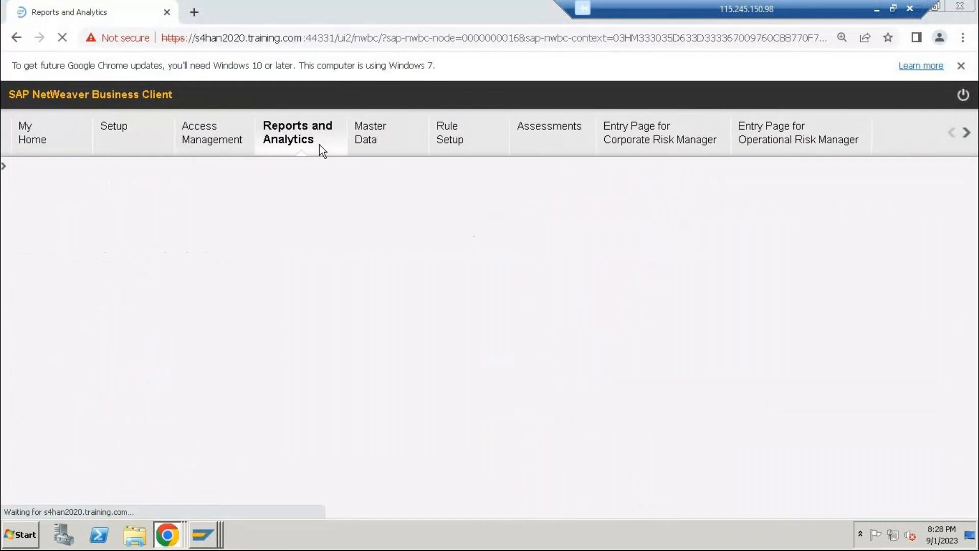
click(230, 143)
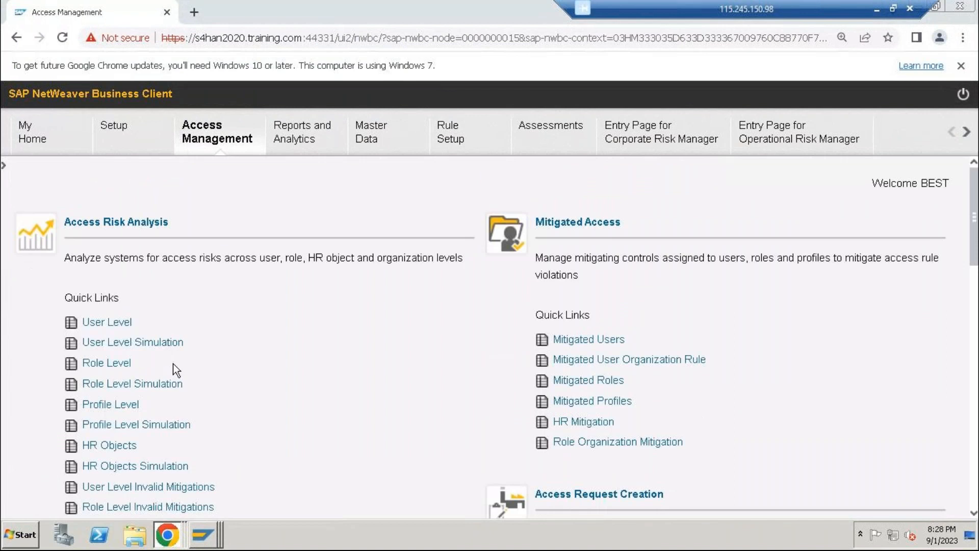
scroll(153, 387, down, 5)
click(135, 397)
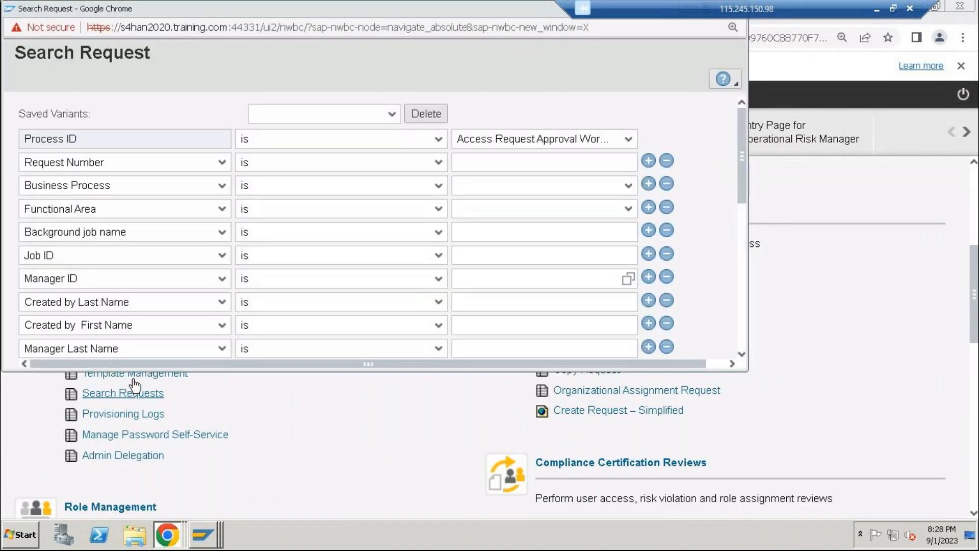
Search requests with Process ID set to Role Approval Workflow, and maximize the window showing the results
scroll(153, 311, down, 3)
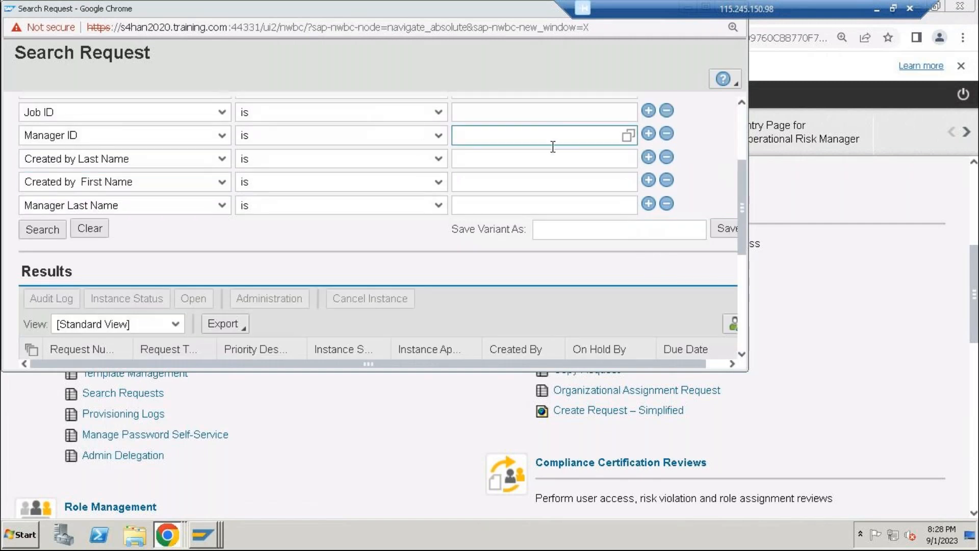
scroll(553, 135, up, 3)
click(628, 139)
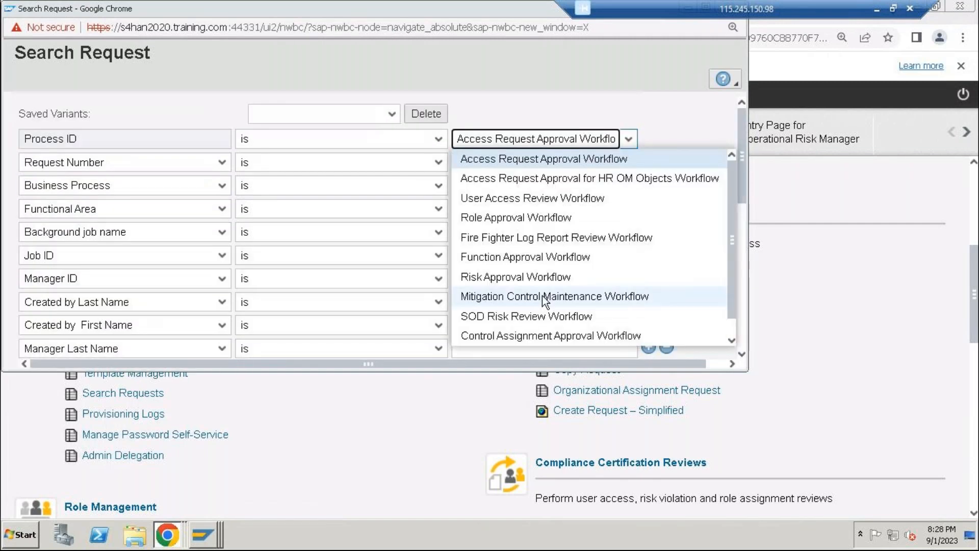
click(515, 218)
scroll(167, 275, down, 3)
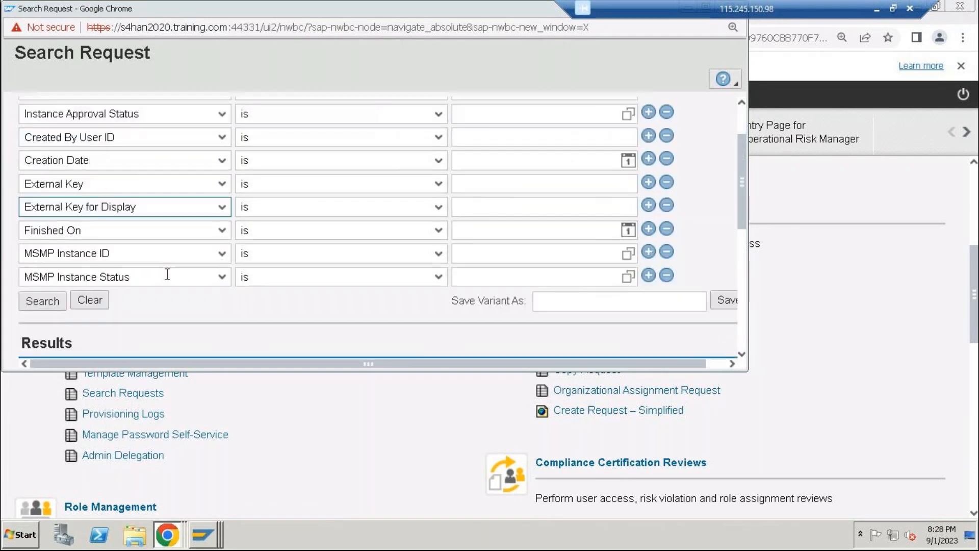
scroll(167, 274, down, 3)
click(41, 157)
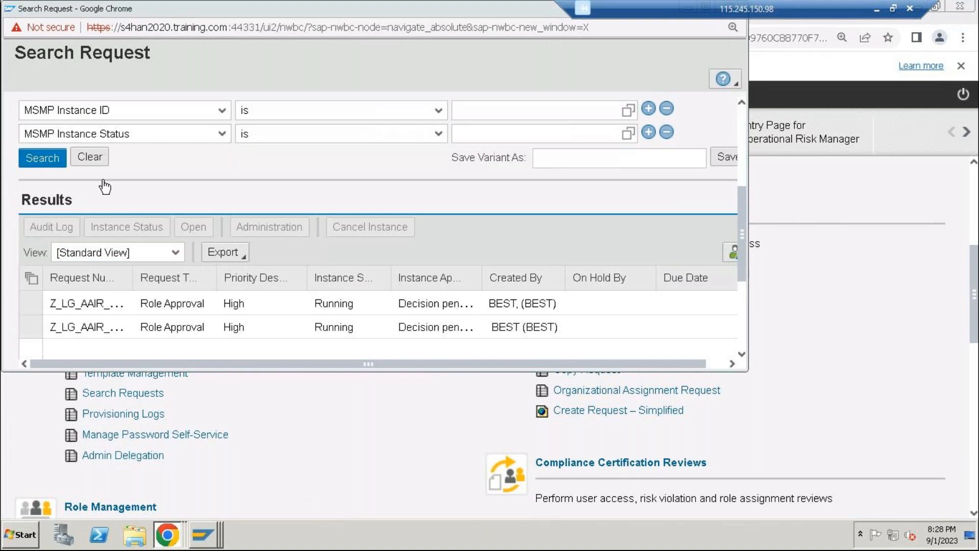
double_click(219, 13)
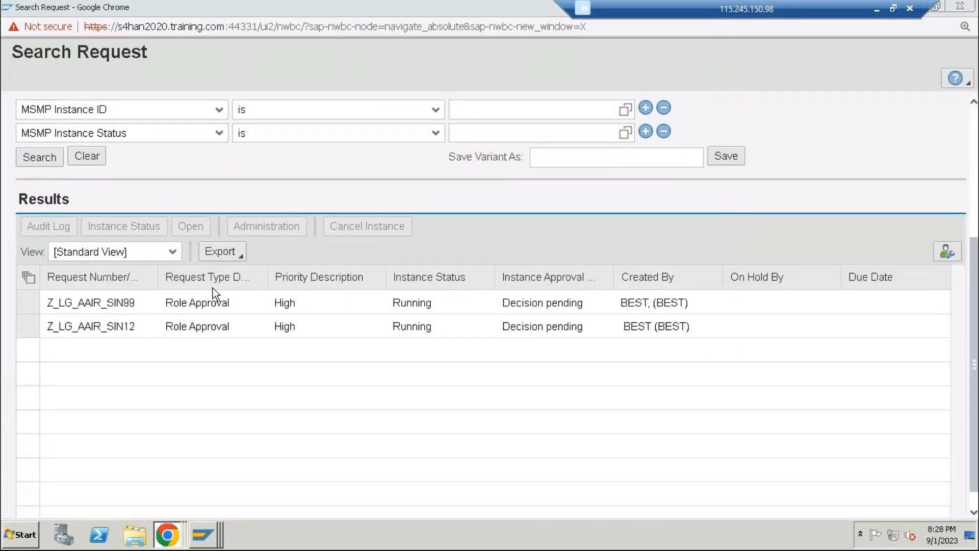
Examine the audit log of the Z_LG_AAIR_SIN99 request to identify its approver, and close the log
click(28, 303)
click(194, 228)
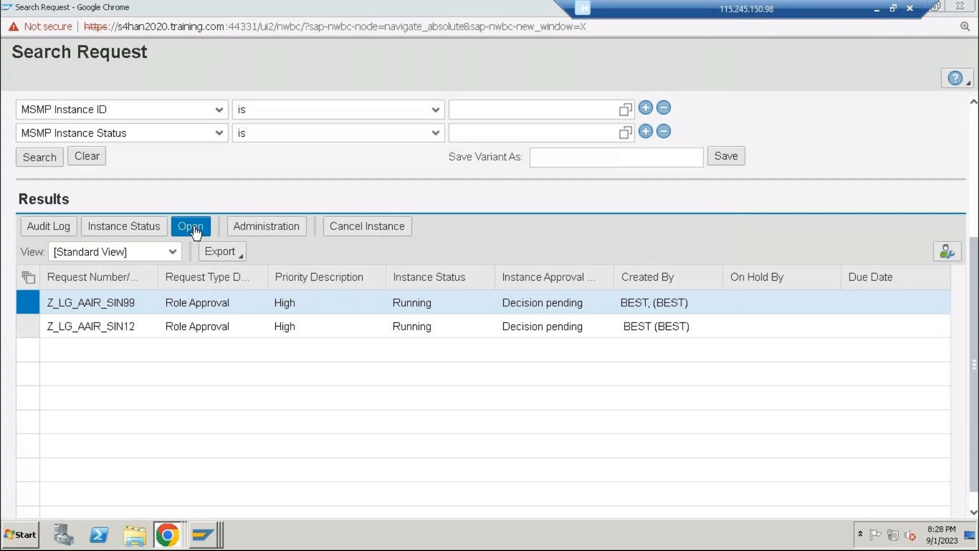
click(42, 227)
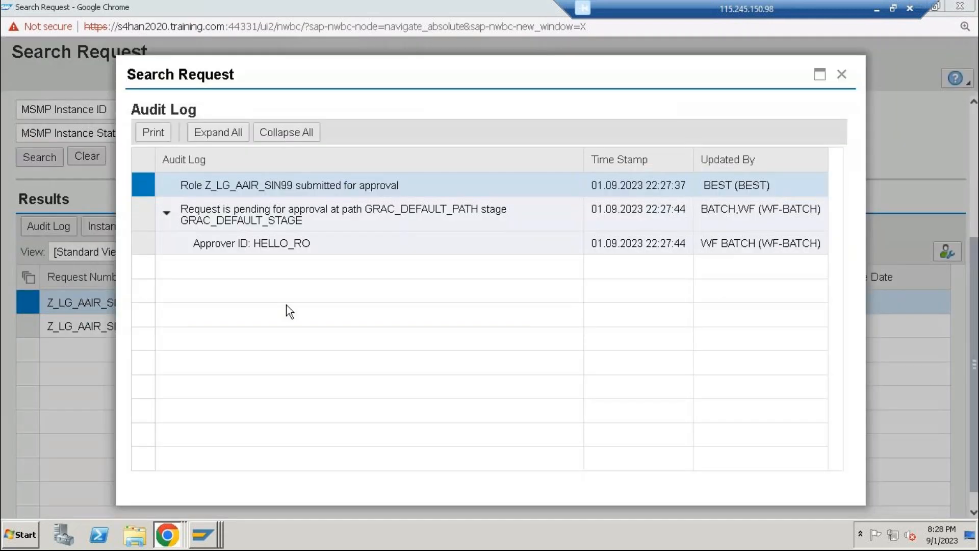
click(283, 251)
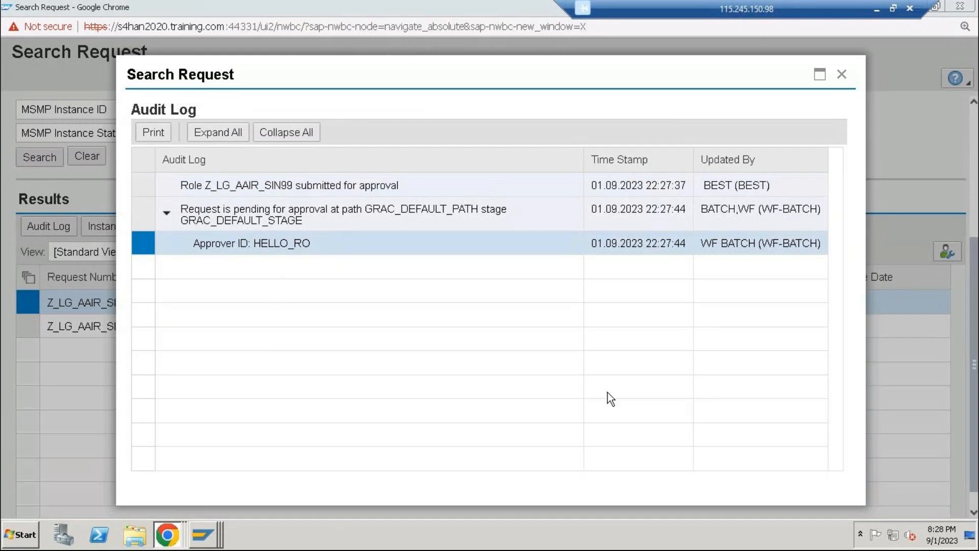
click(843, 74)
click(203, 535)
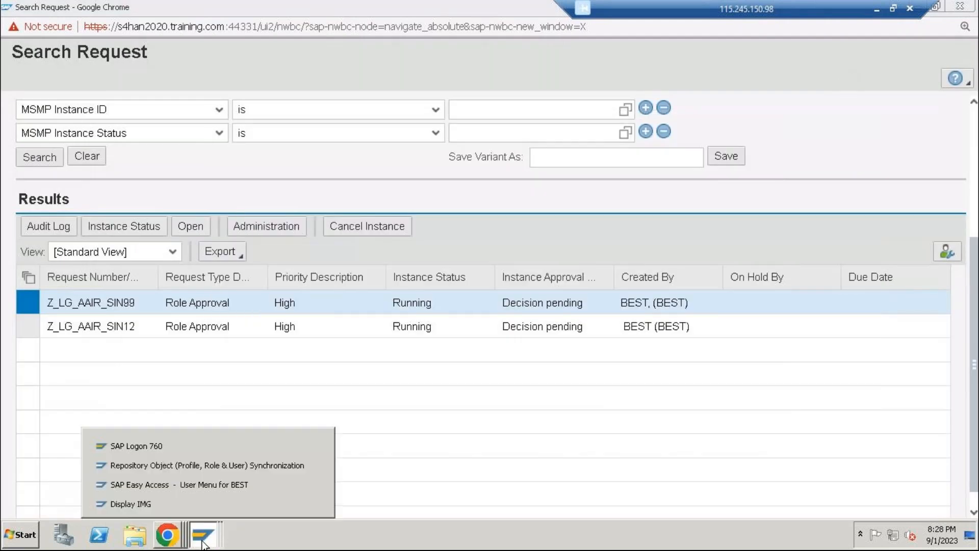
click(197, 484)
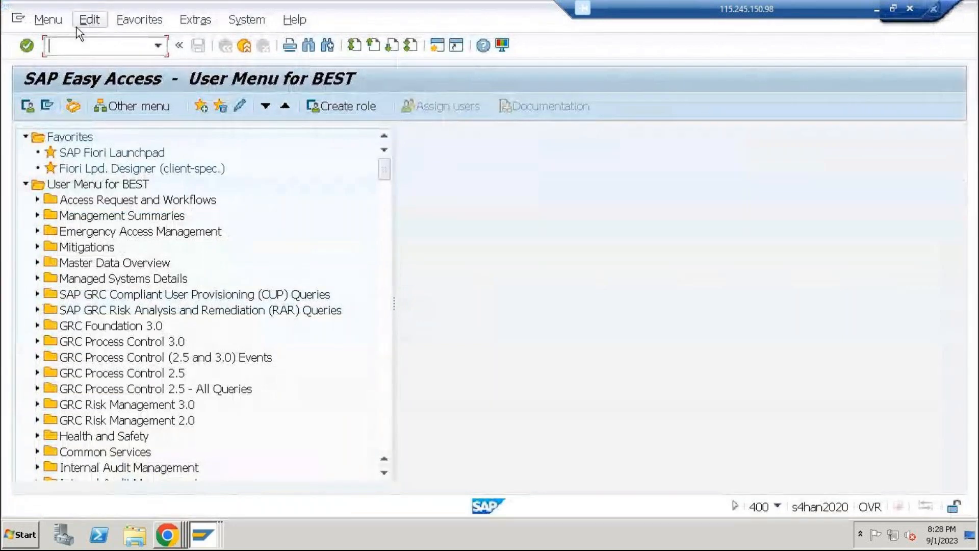
text(su01)
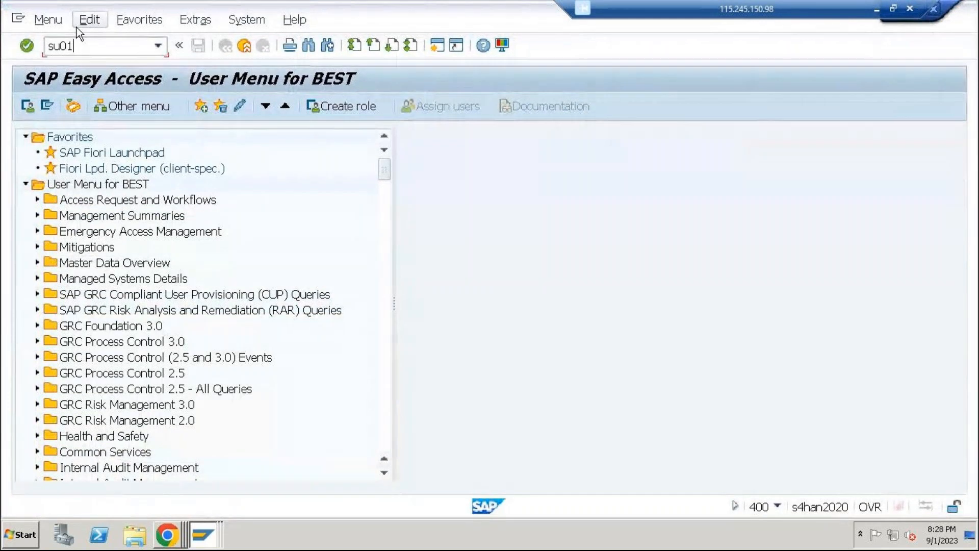
key(Return)
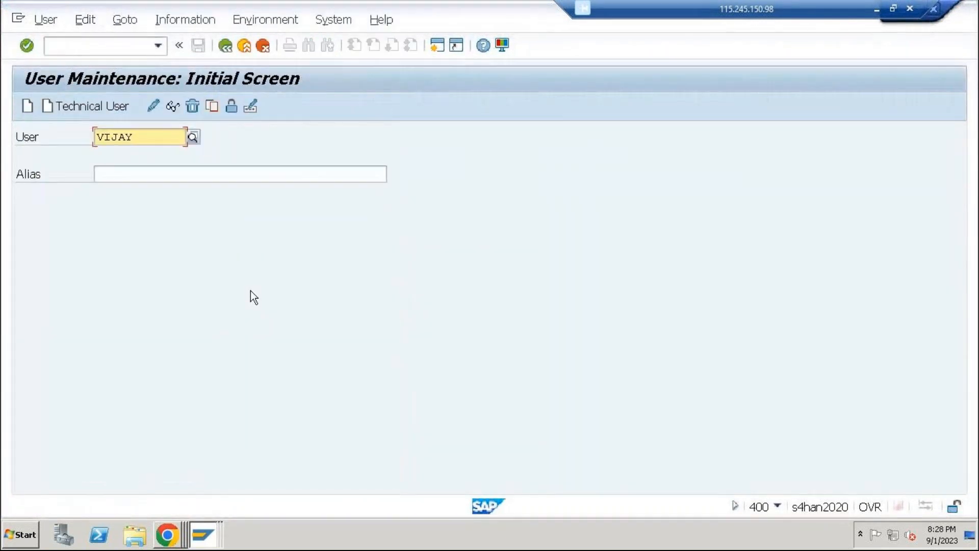
click(934, 8)
click(180, 304)
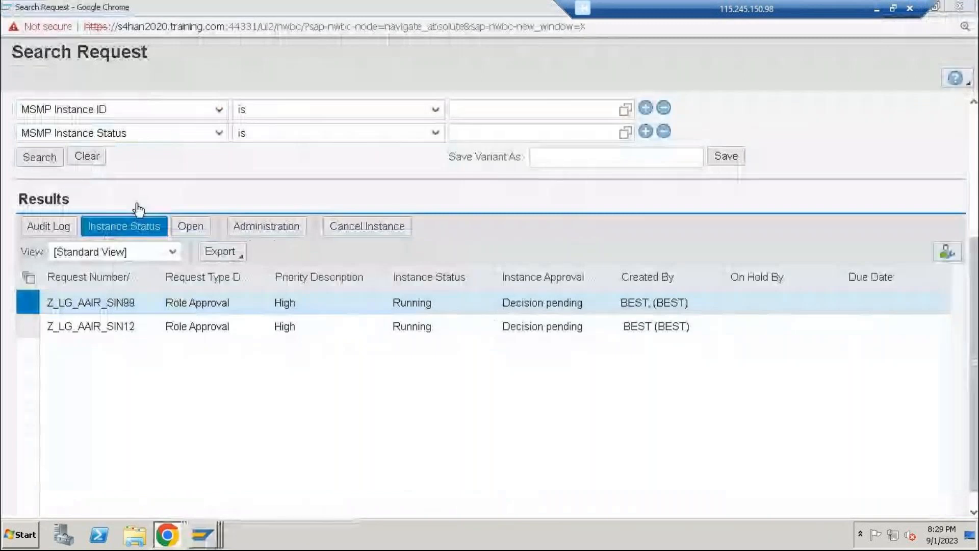
Switch to the SAP GUI session in client 200, leave the synchronization output and IMG, and open user maintenance with su01
click(216, 523)
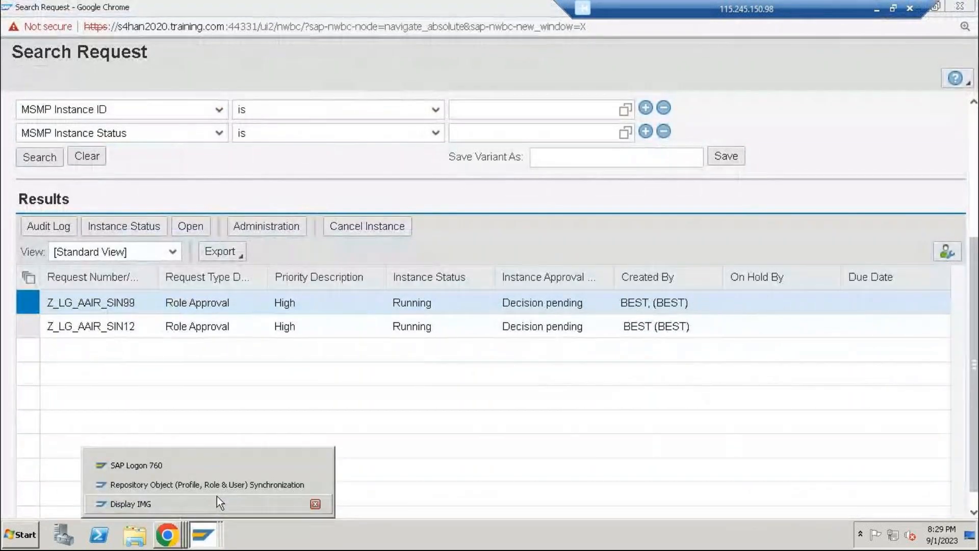
click(225, 490)
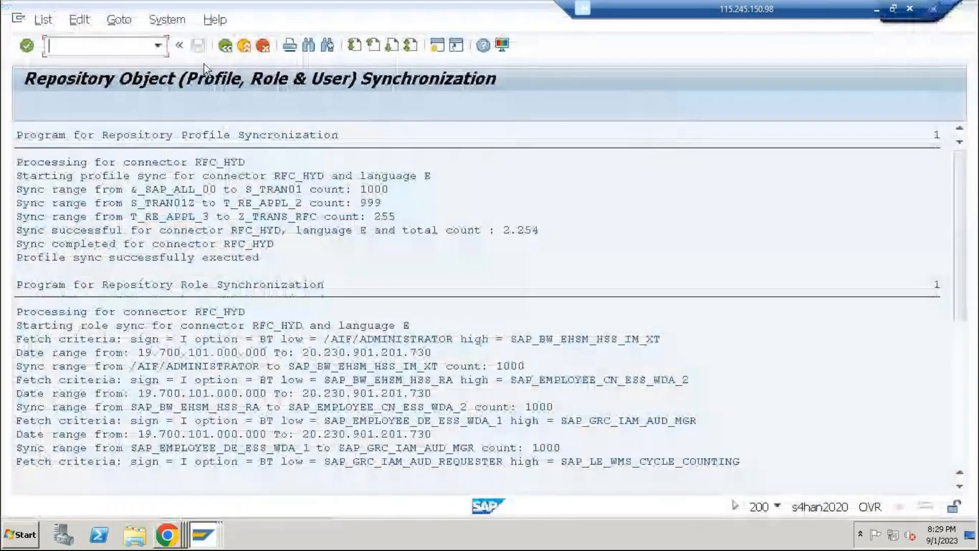
click(244, 46)
click(245, 45)
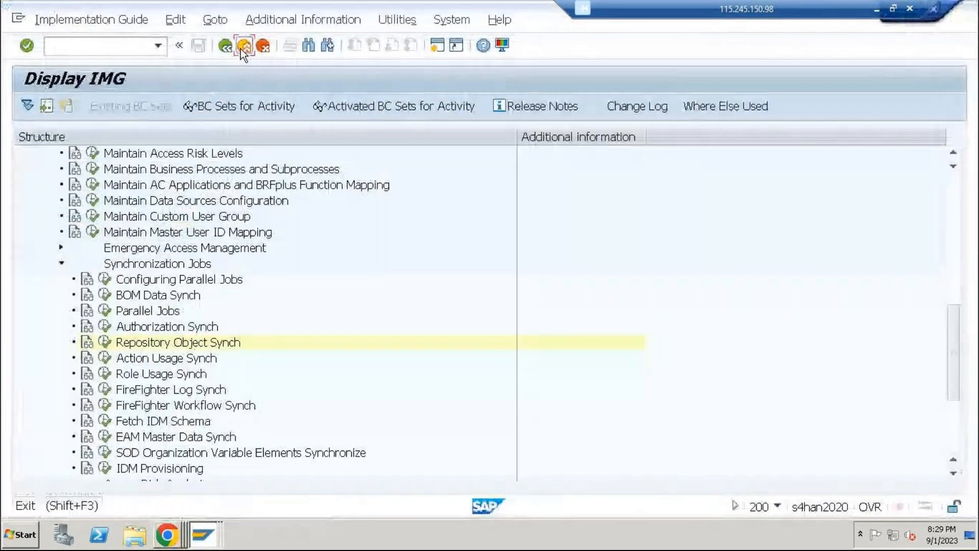
click(244, 46)
click(244, 46)
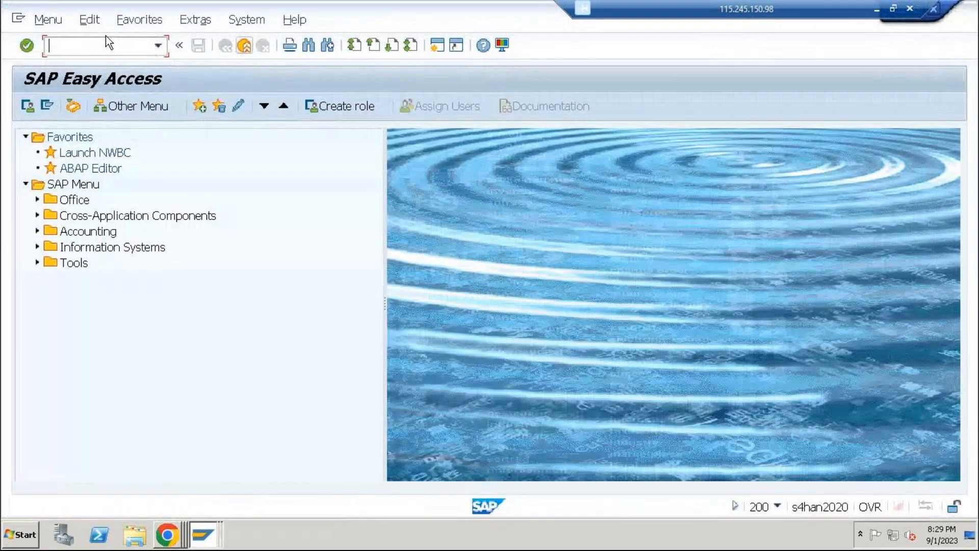
text(su01)
key(Return)
Select the approver user HELLO_RO in User Maintenance and open it for editing
text(h)
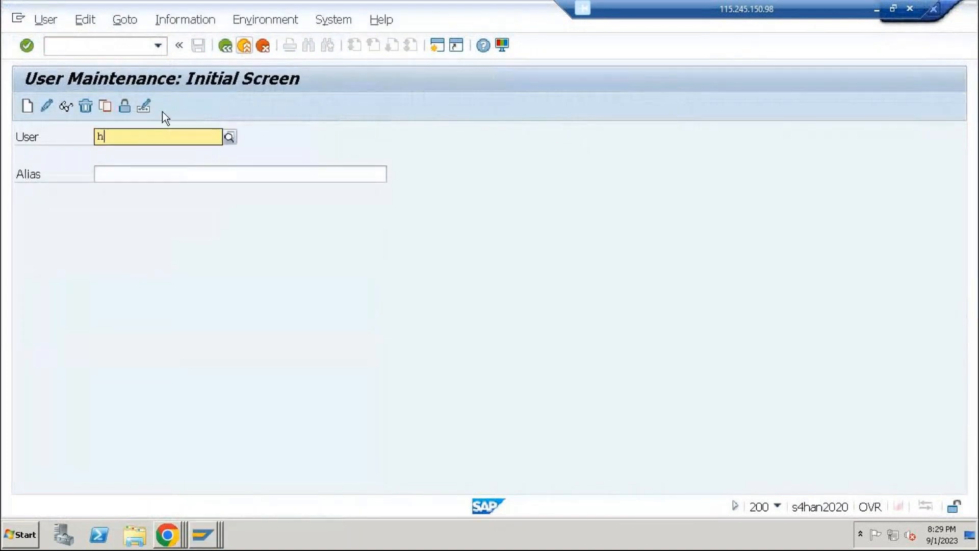
text(ello_r)
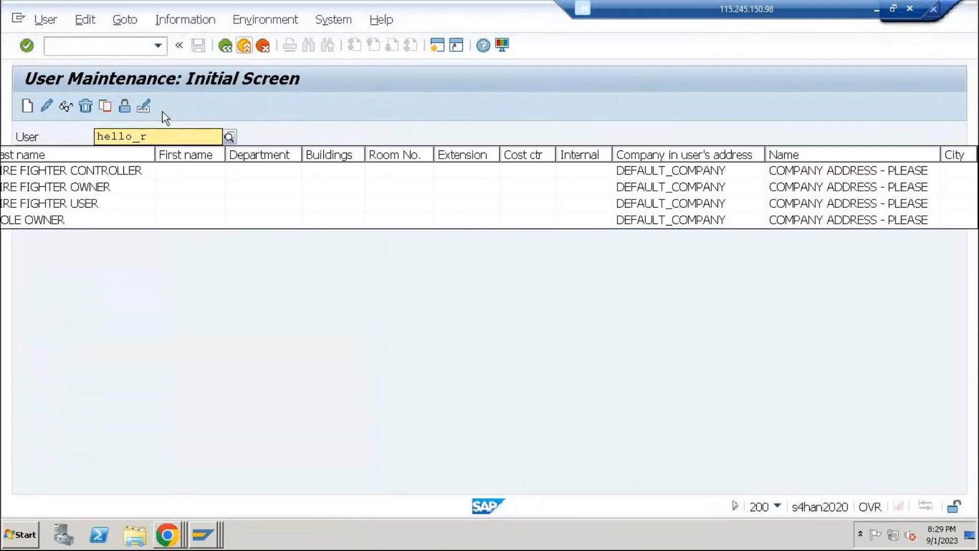
text(o)
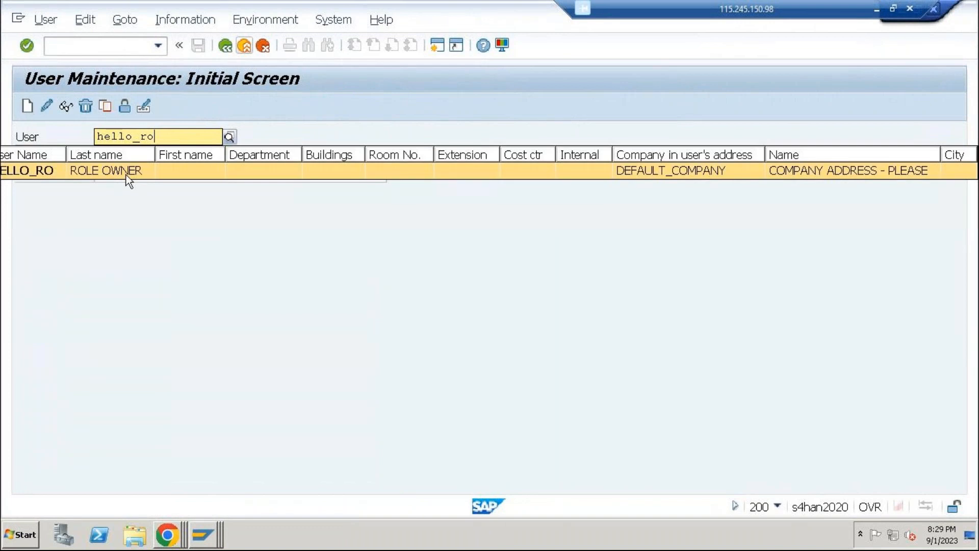
click(128, 172)
click(46, 106)
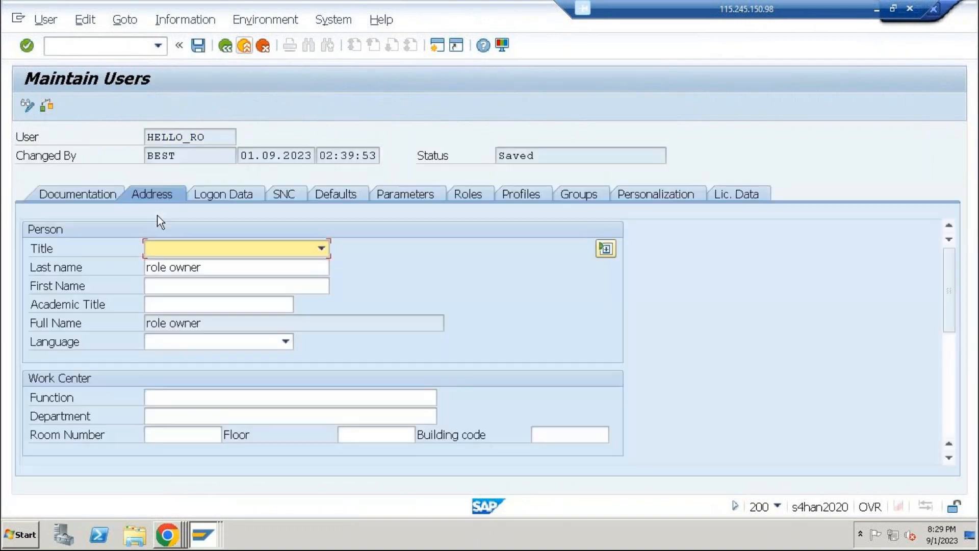
Enter and repeat a new password in the logon data of HELLO_RO, and save the user
click(213, 190)
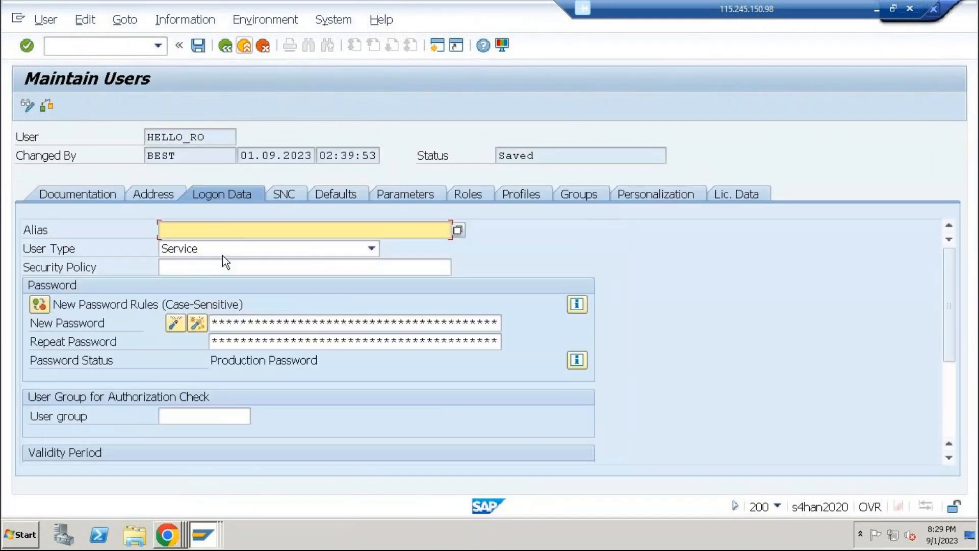
click(230, 321)
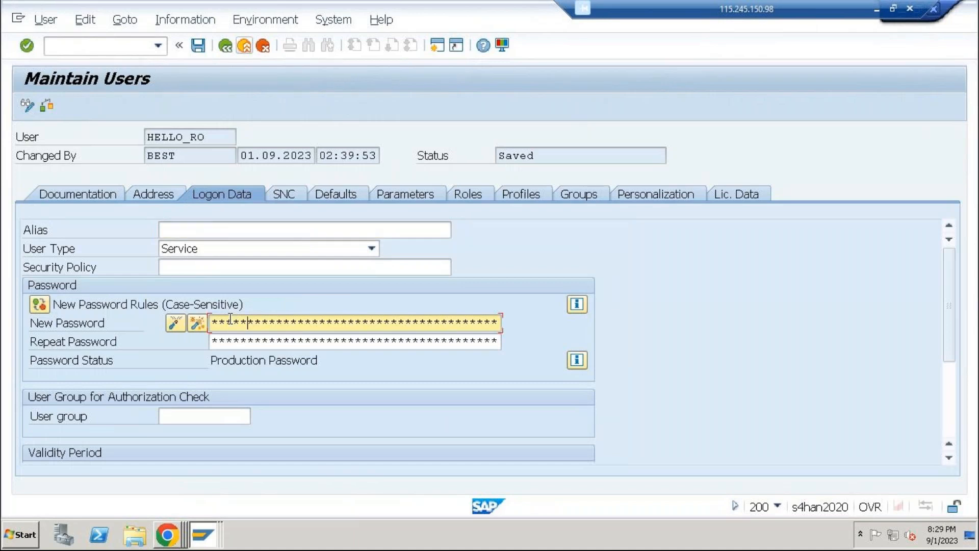
key(Tab)
text(********)
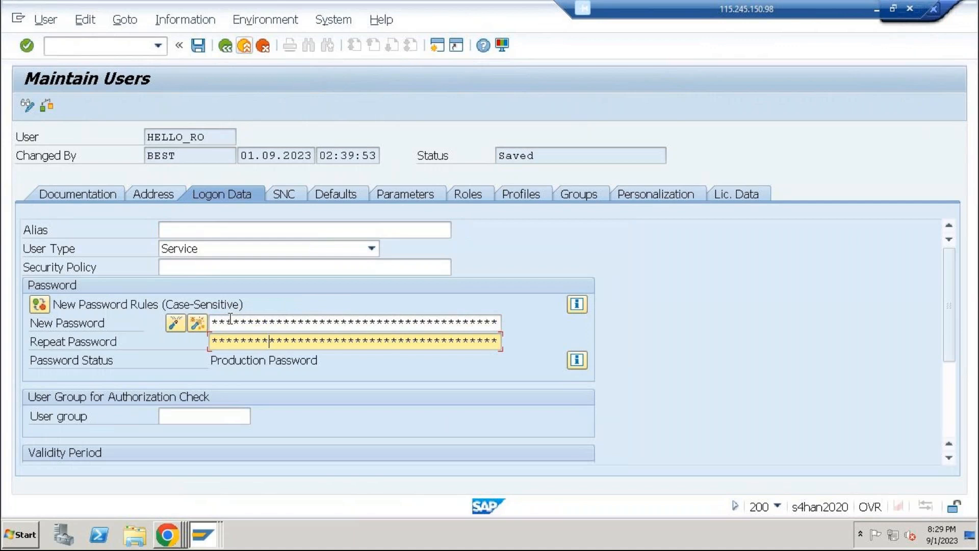
click(199, 47)
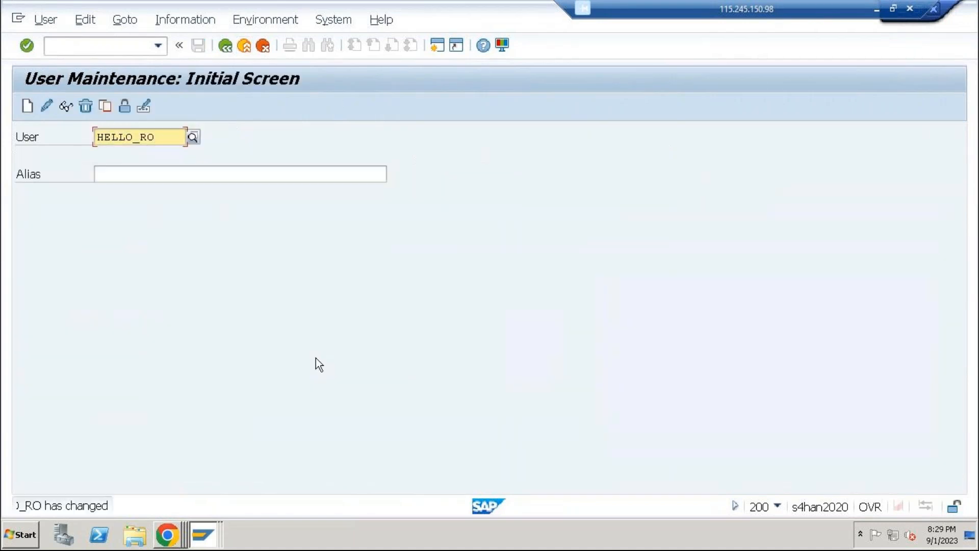
Start a new SAP GUI logon to client 200 and log on as HELLO_RO with the account password
click(201, 522)
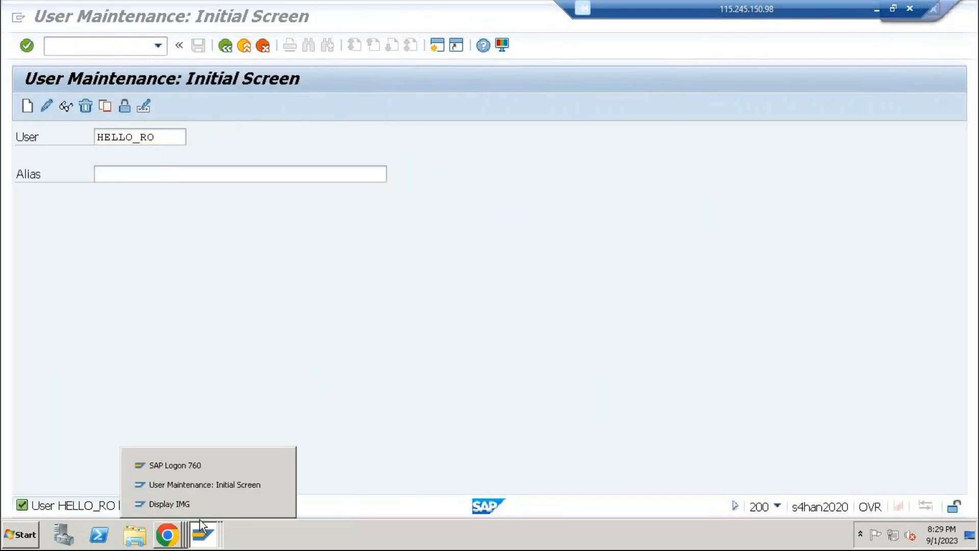
click(169, 464)
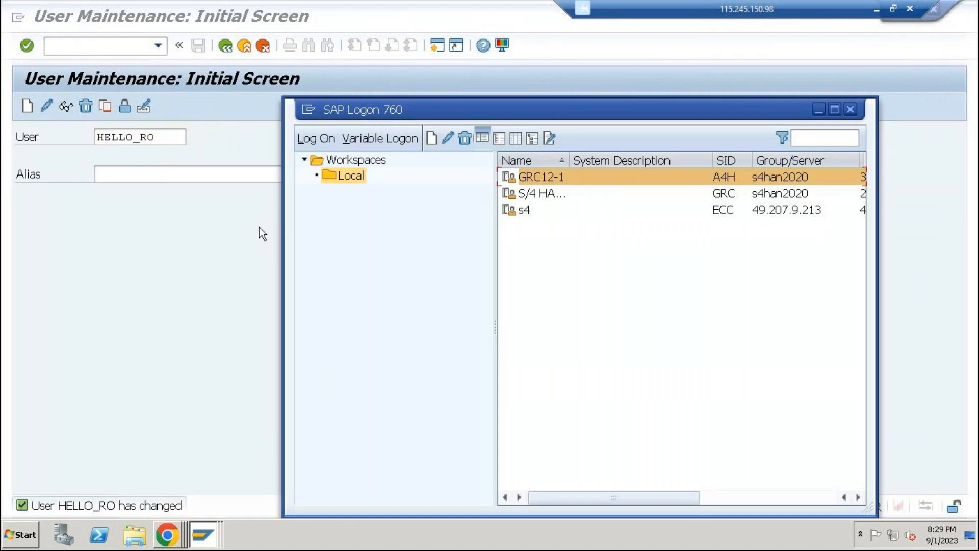
key(Return)
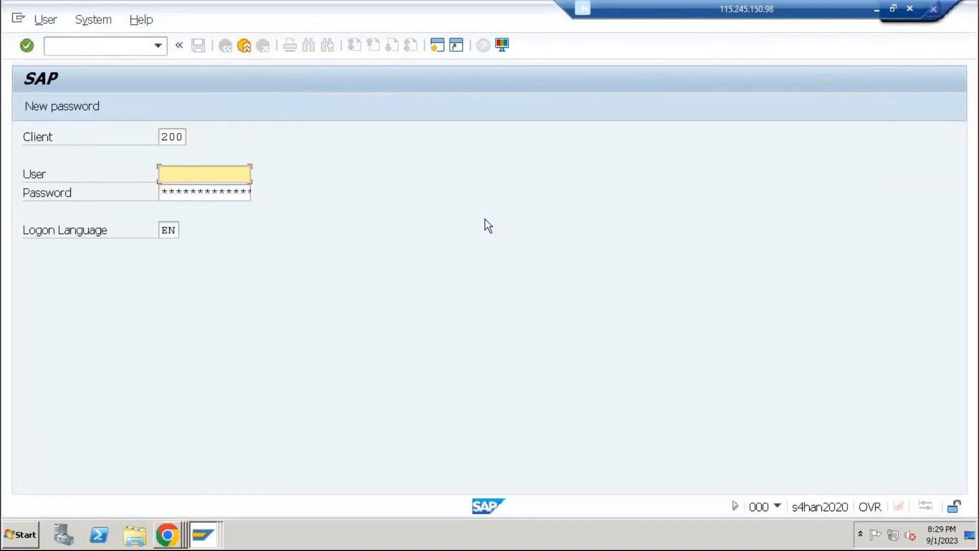
text(hello_ro)
key(Tab)
text(********)
key(Return)
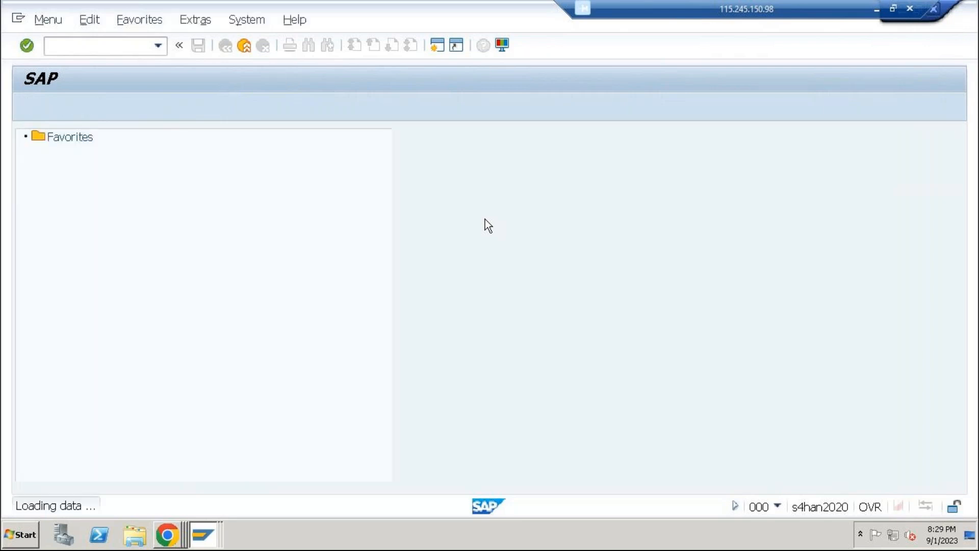
Launch the NetWeaver Business Client with nwbc from the role owner's session and open the Work Inbox
text(nwb)
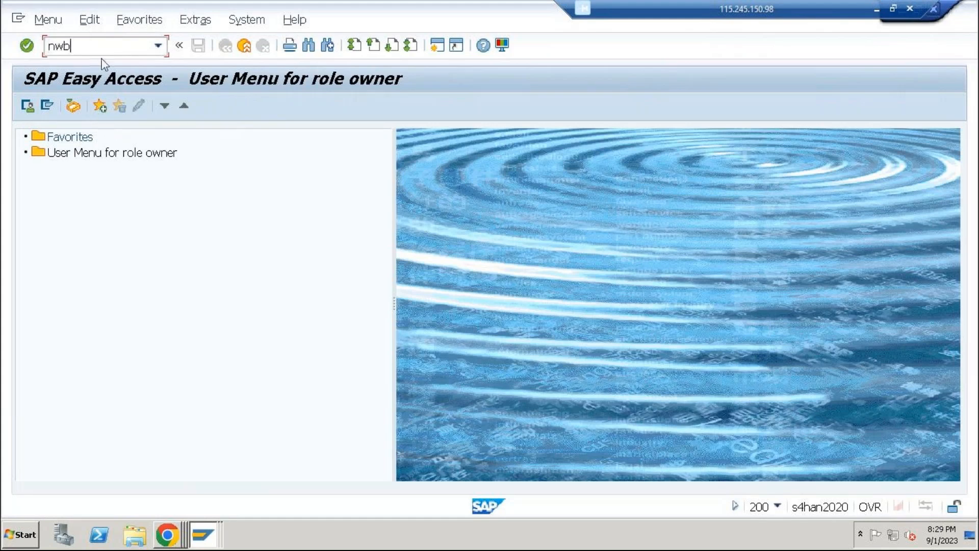
text(c)
key(Return)
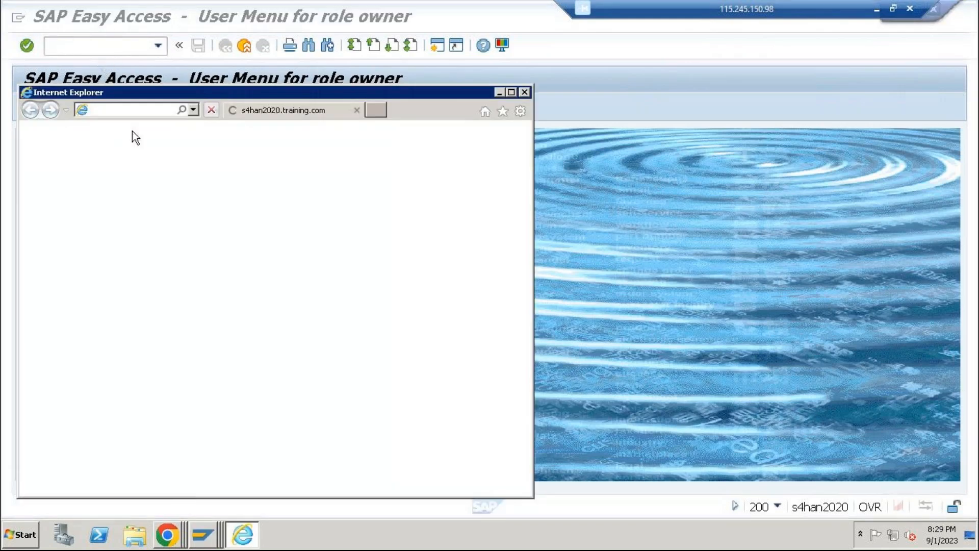
double_click(225, 93)
click(106, 153)
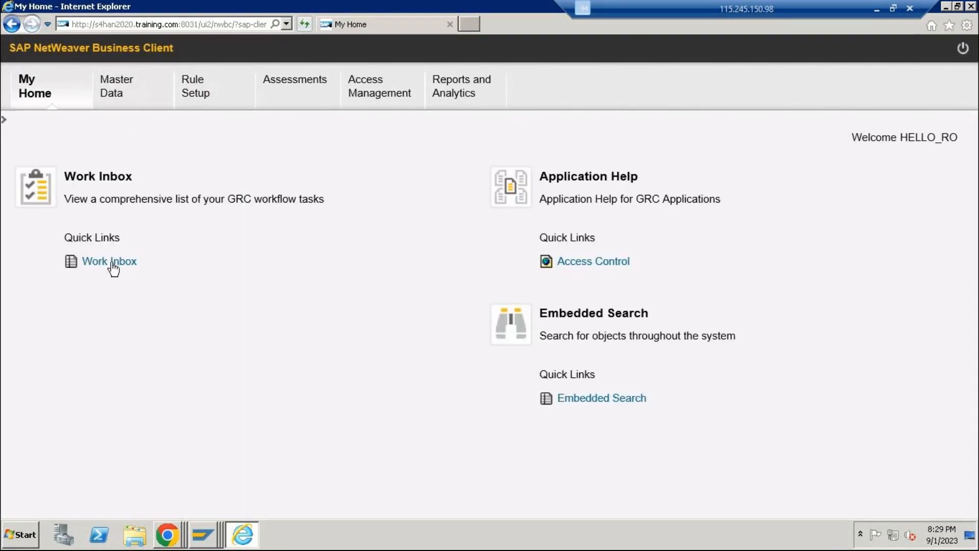
click(110, 262)
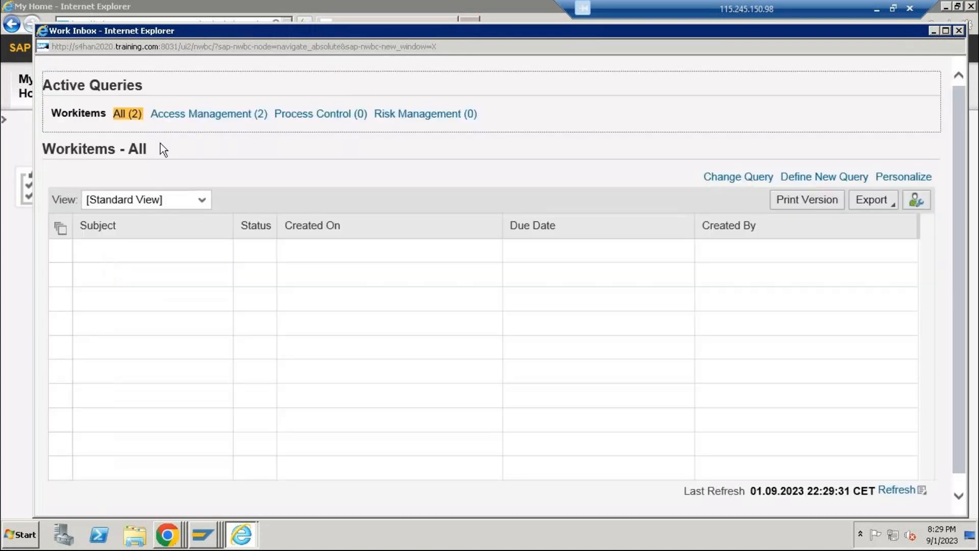
Open the approval work item for role Z_LG_AAIR_SIN99, check its available other actions, and close it
click(412, 286)
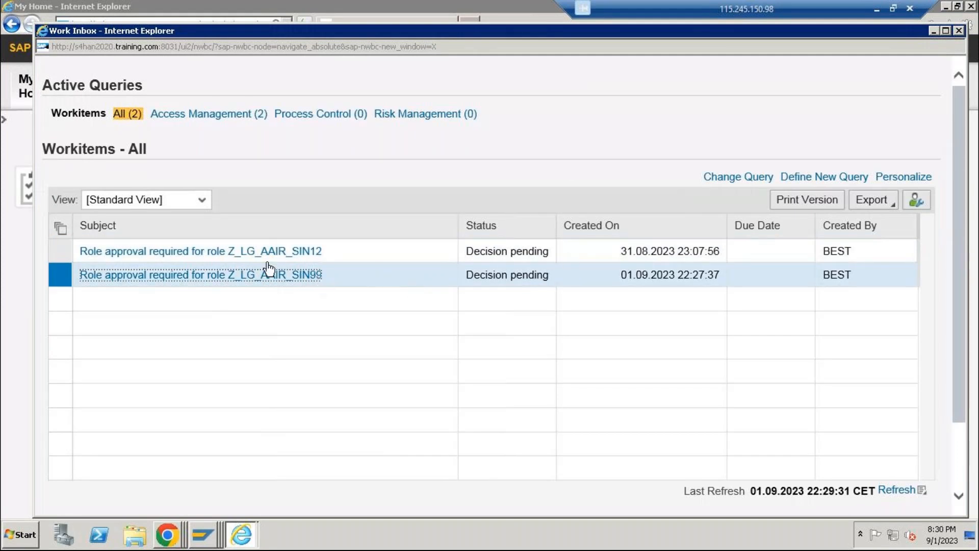
click(200, 276)
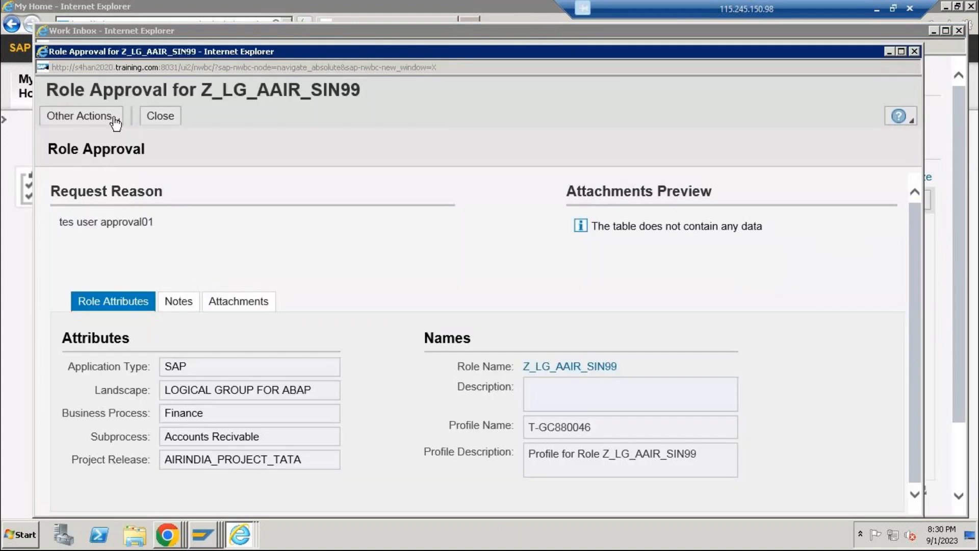
click(114, 121)
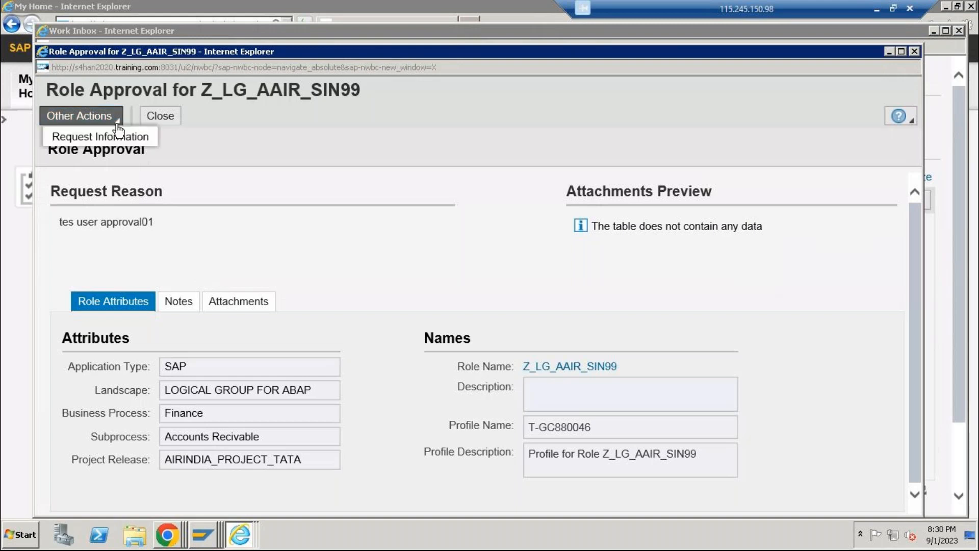
click(914, 51)
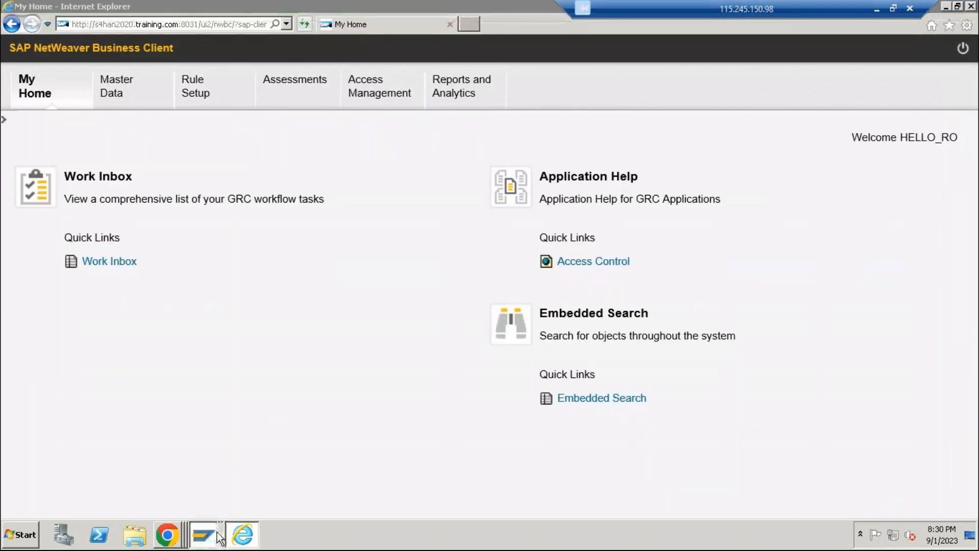
Switch back to the SAP GUI session with User Maintenance, leave it, and open the SAP Reference IMG through spro
mouse_move(216, 532)
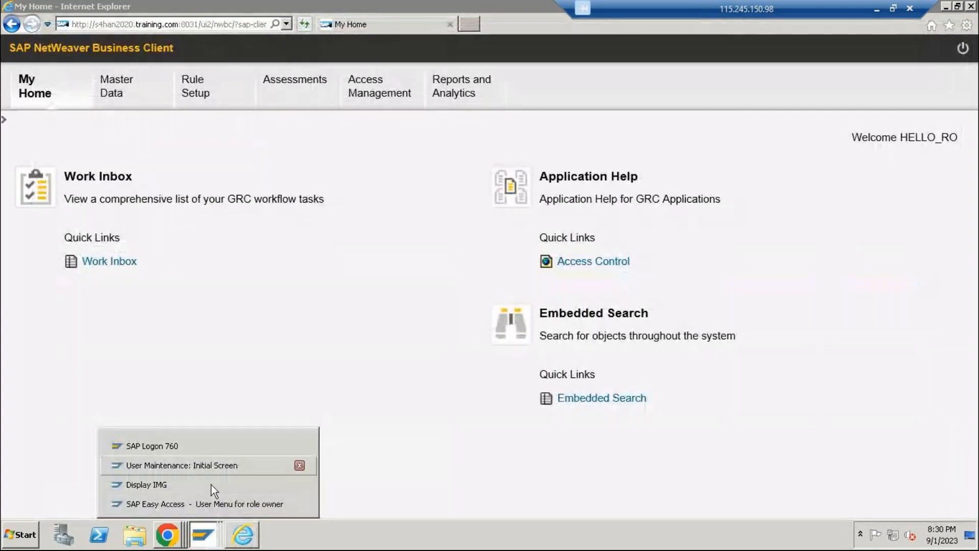
click(224, 504)
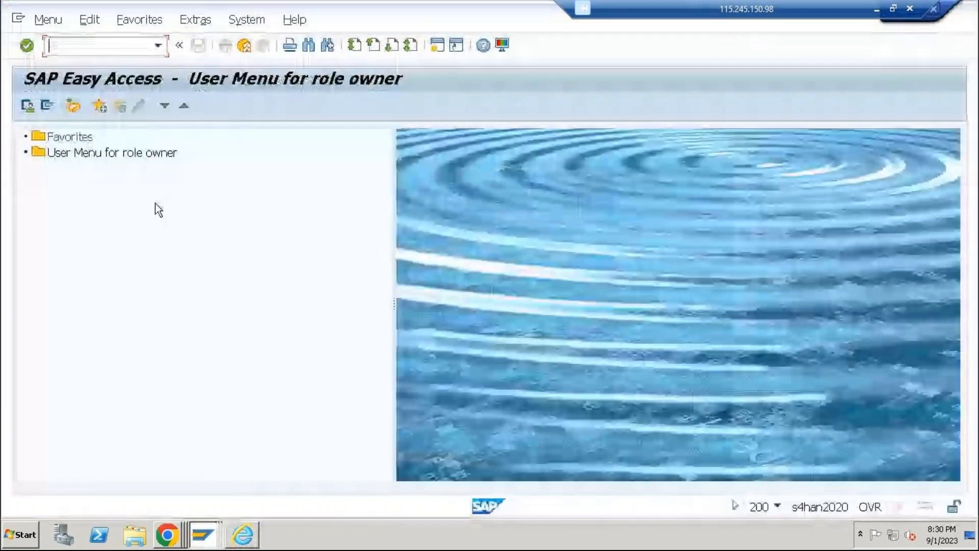
click(202, 538)
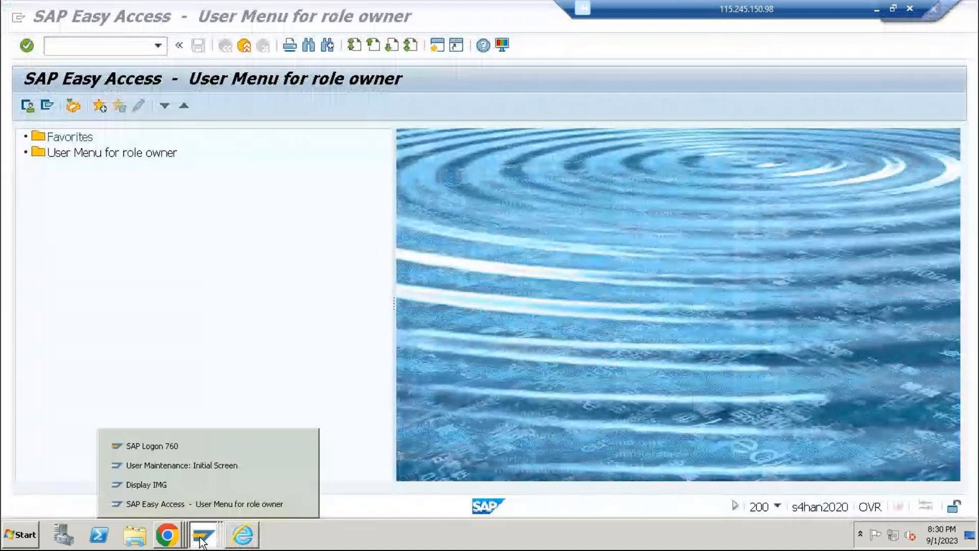
click(188, 467)
click(244, 538)
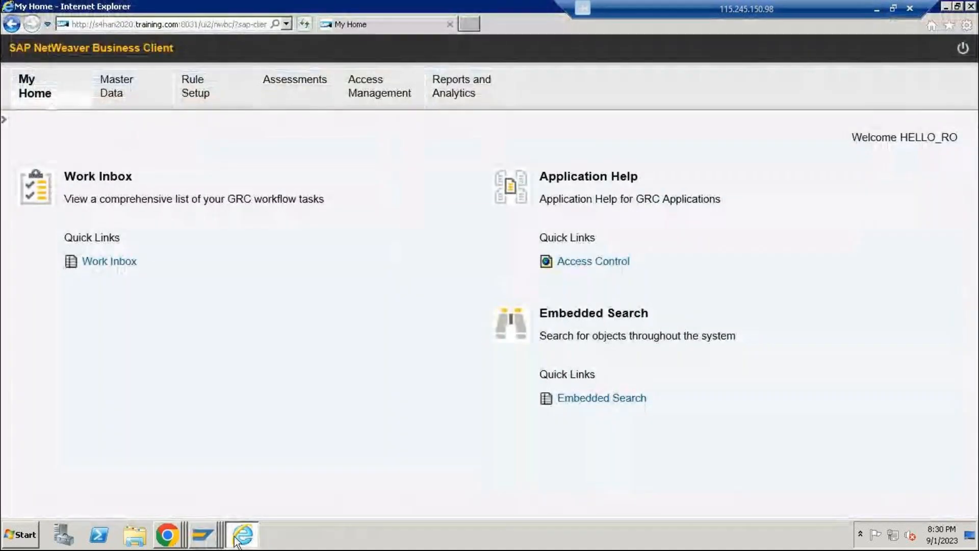
click(202, 540)
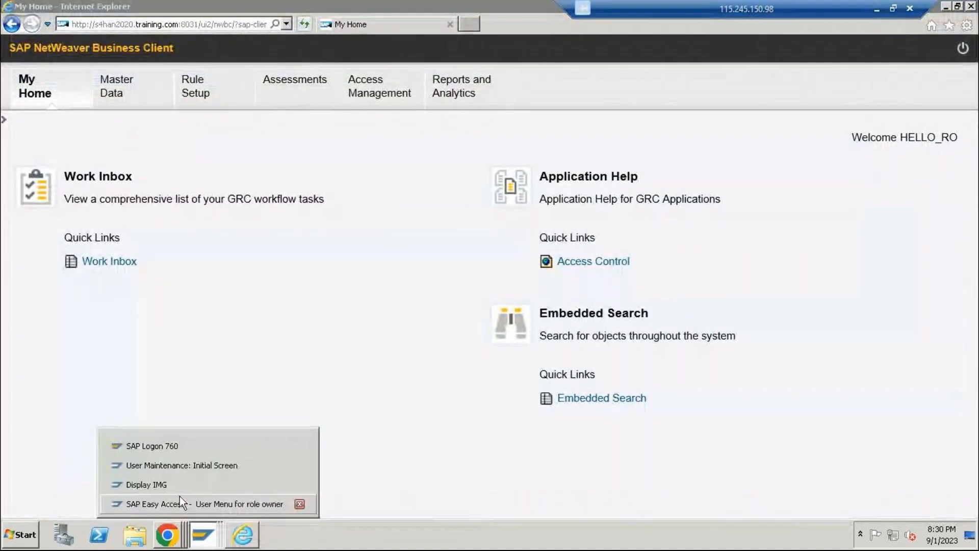
click(186, 465)
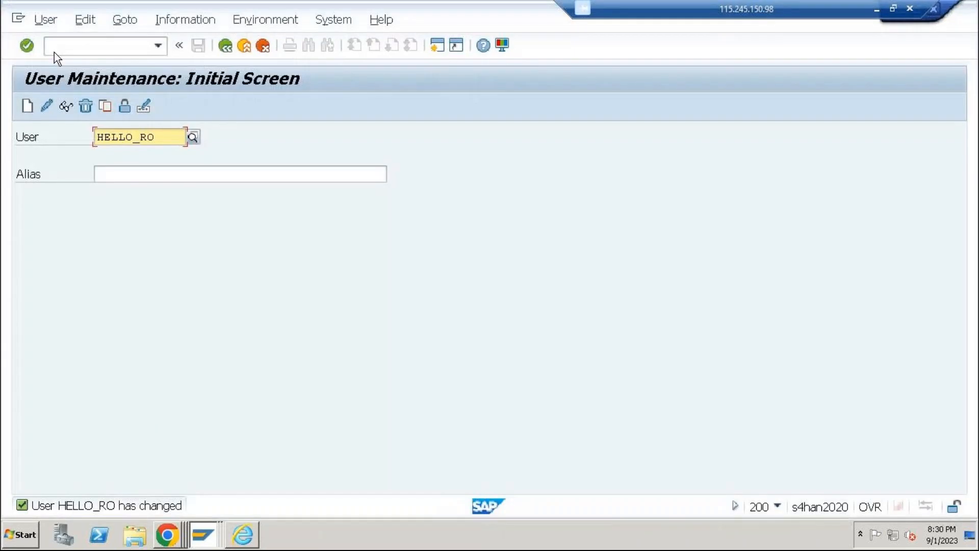
click(243, 45)
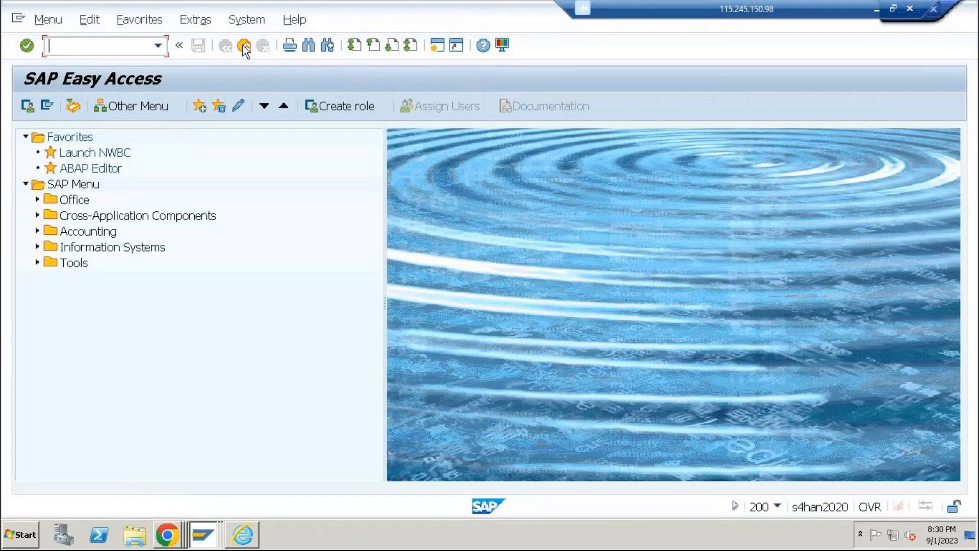
text(spro)
key(Return)
click(115, 108)
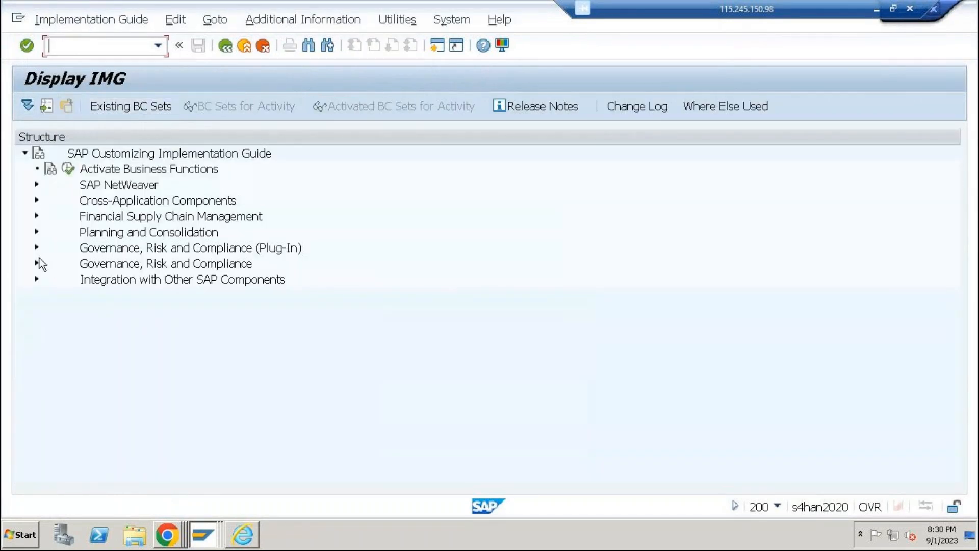
Run Maintain MSMP Workflows from Governance, Risk and Compliance > Access Control > Workflow for Access Control, and maximize its window
click(37, 263)
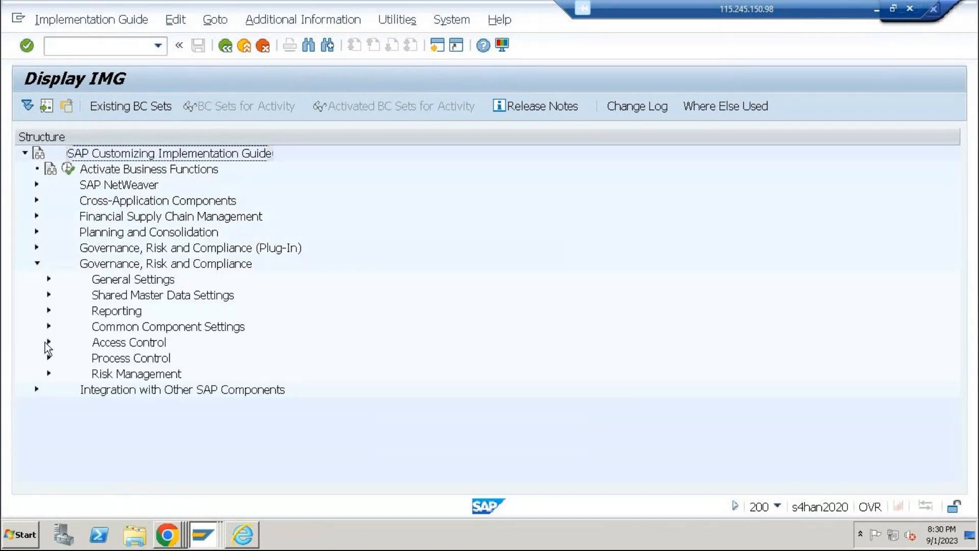
click(47, 342)
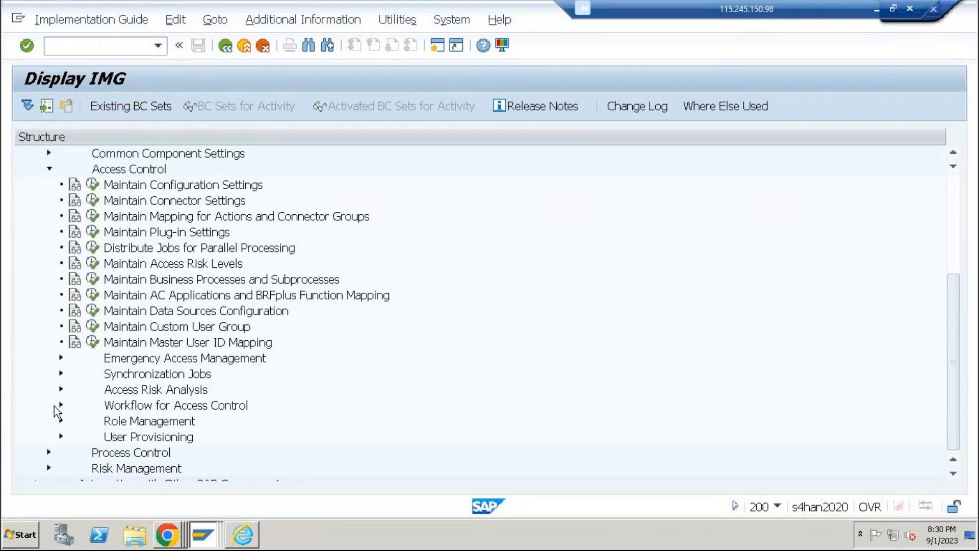
click(60, 405)
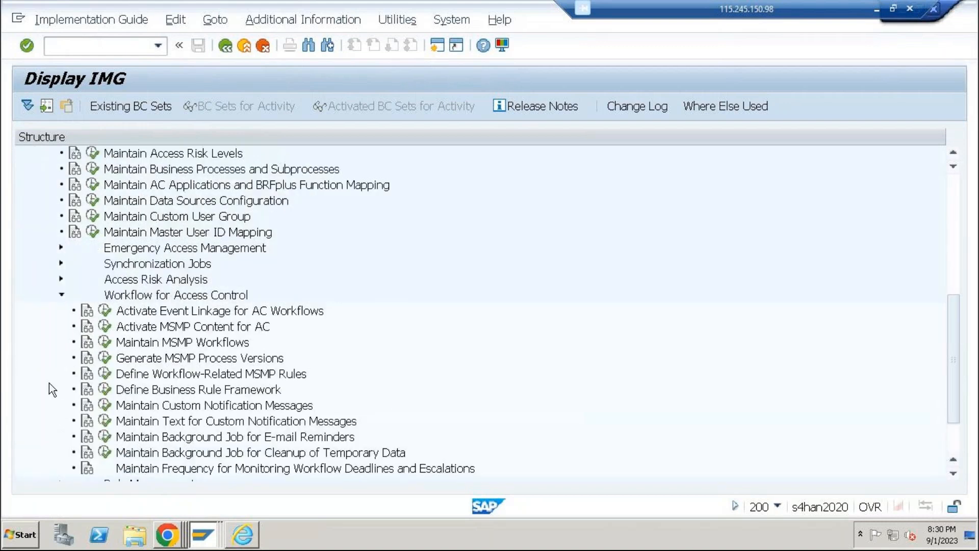
click(105, 342)
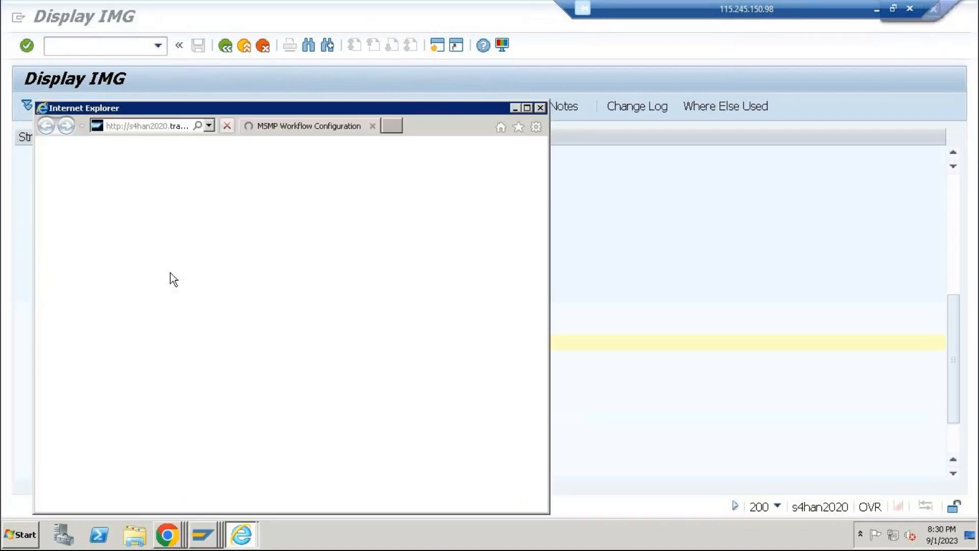
click(527, 107)
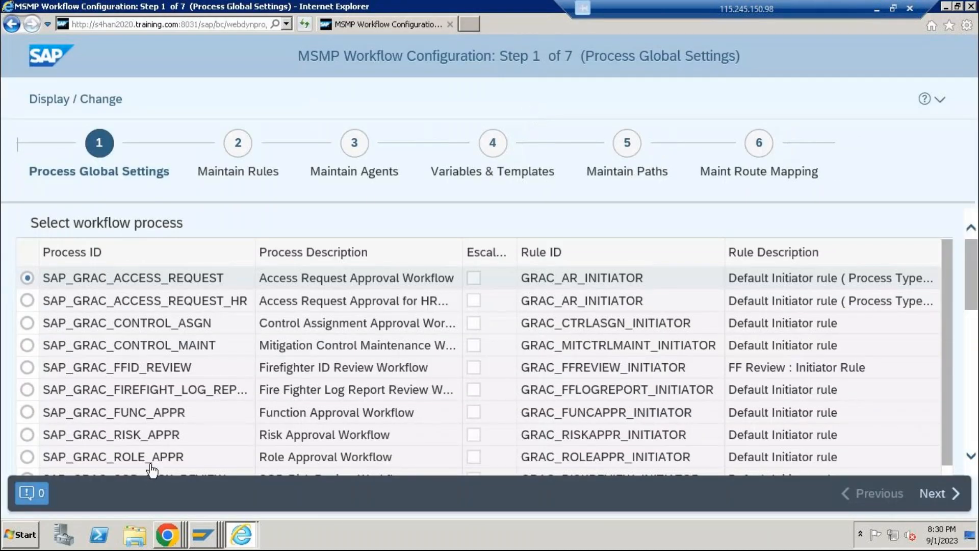
Switch the MSMP workflow configuration to change mode and check the paths of process SAP_GRAC_RISK_APPR
click(40, 439)
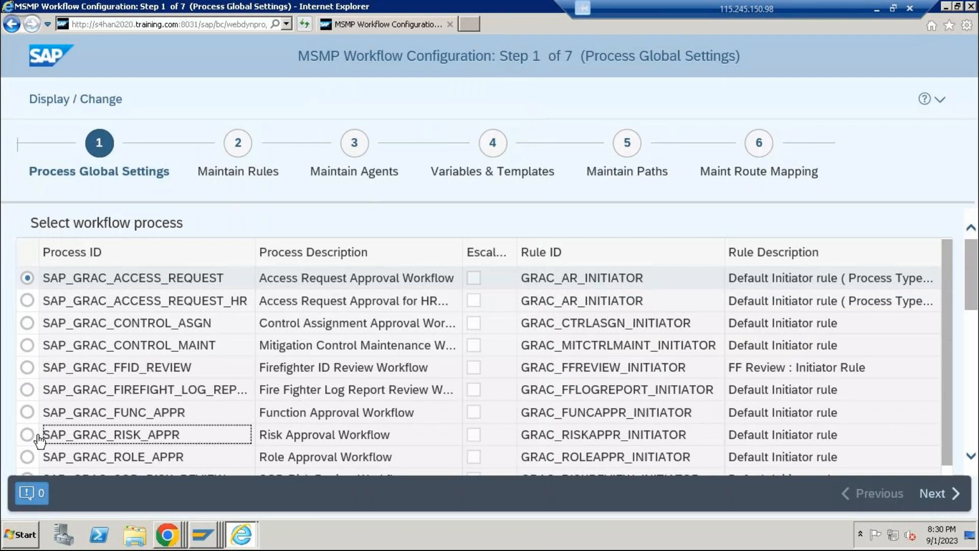
click(91, 104)
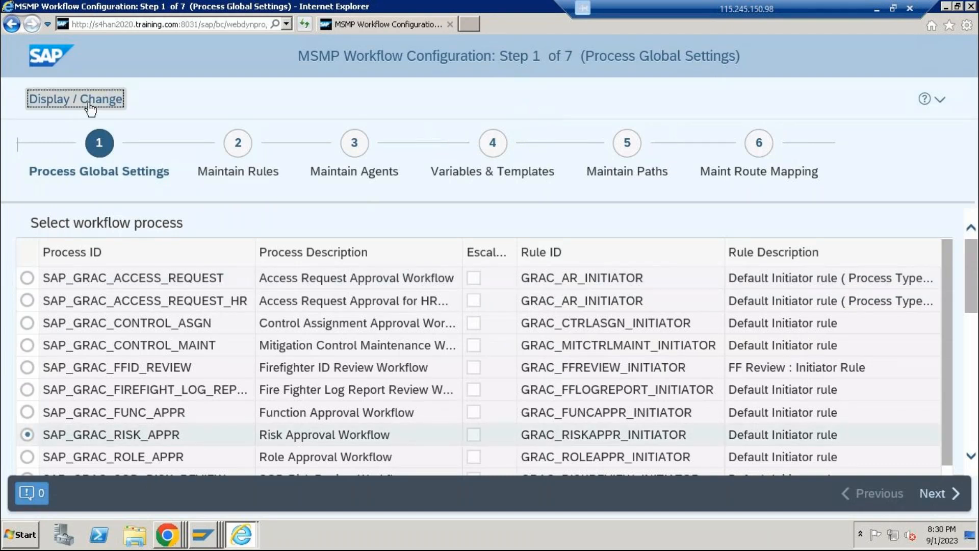
click(627, 146)
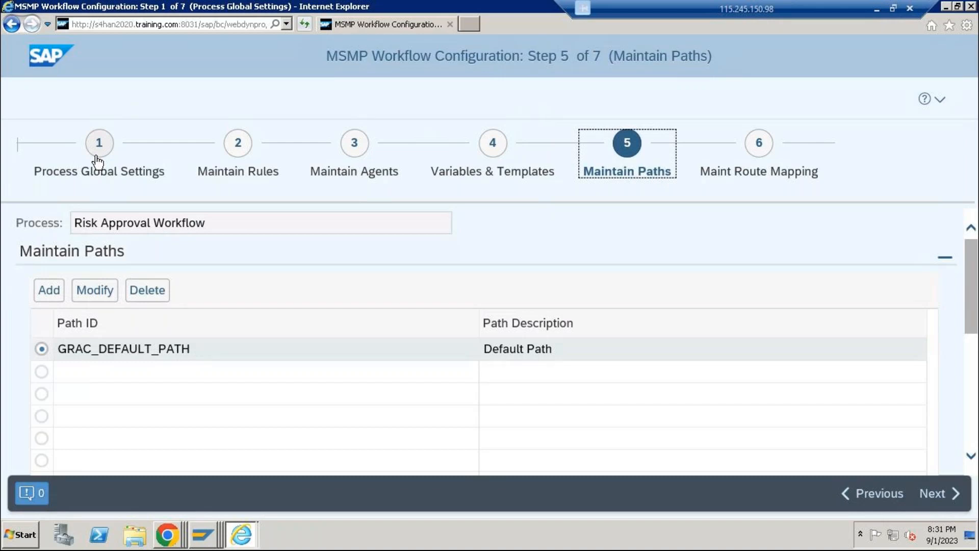
click(97, 157)
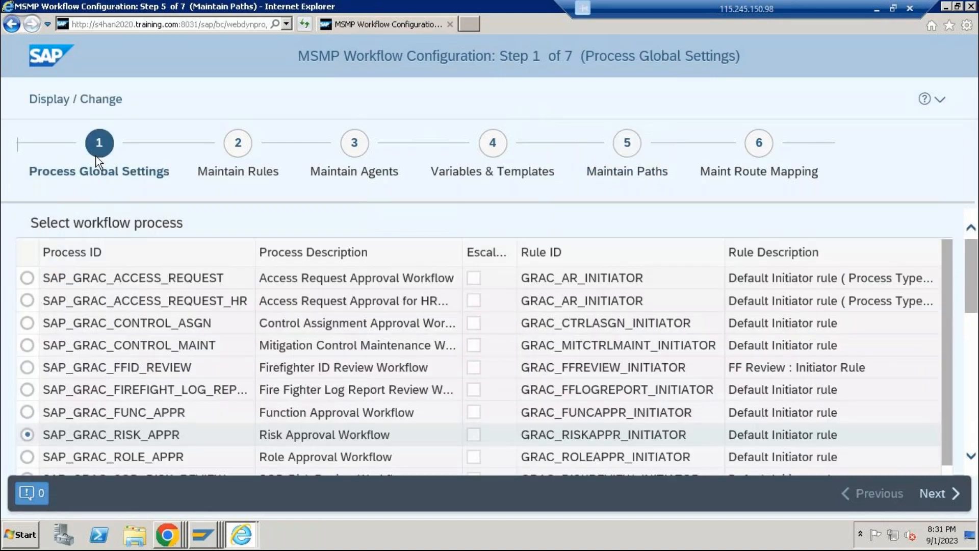
Select process SAP_GRAC_ROLE_APPR and open the task settings of stage 001 in its default path
click(92, 453)
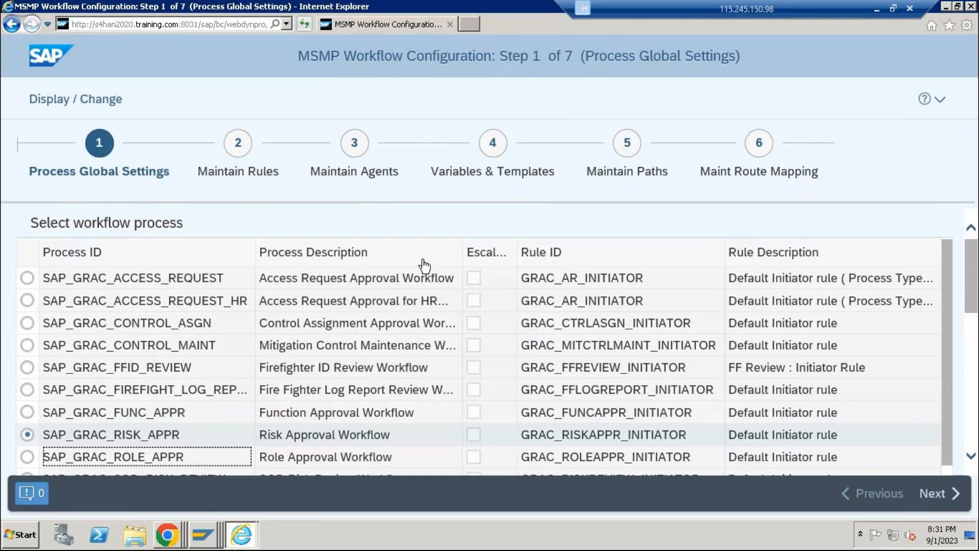
click(623, 152)
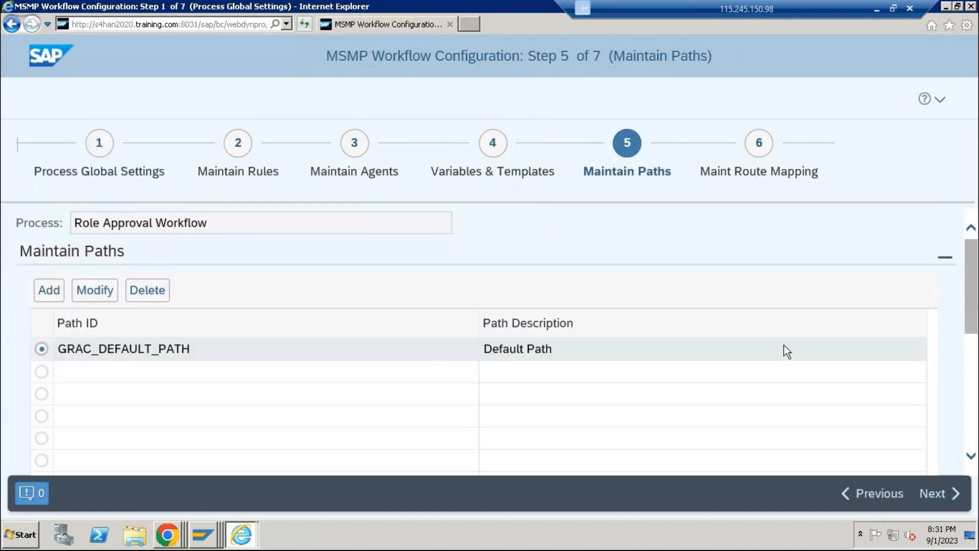
scroll(783, 346, down, 5)
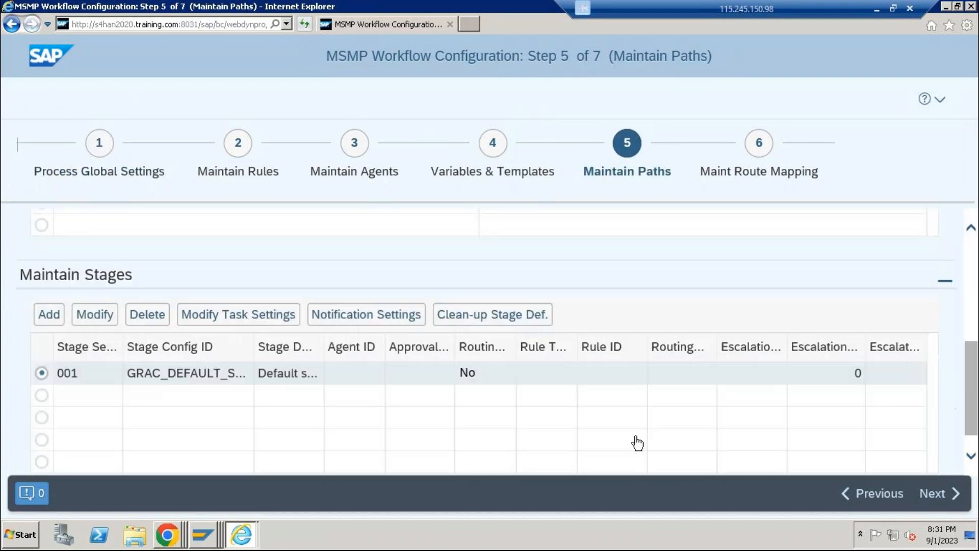
click(206, 319)
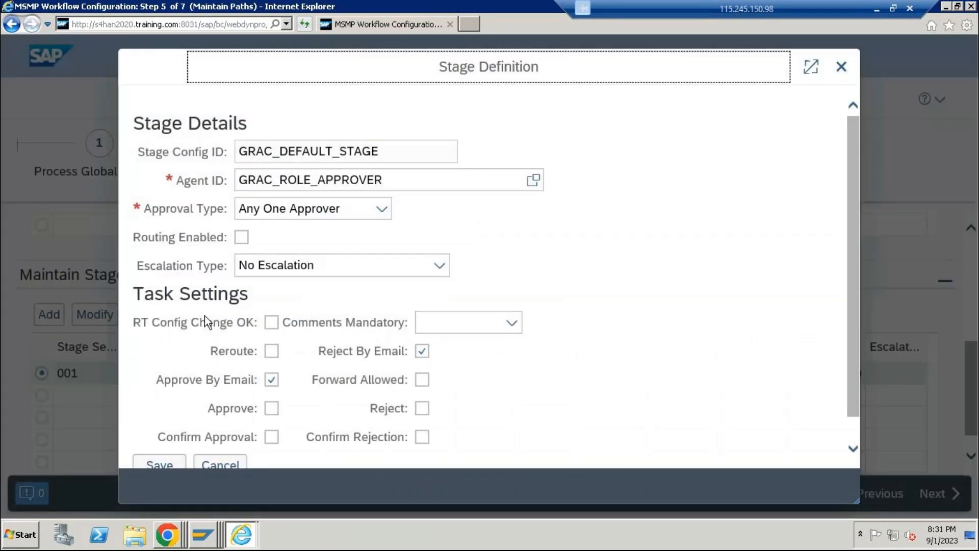
Enable Approve and Reject in the task settings of GRAC_DEFAULT_STAGE, and save the stage definition
click(271, 409)
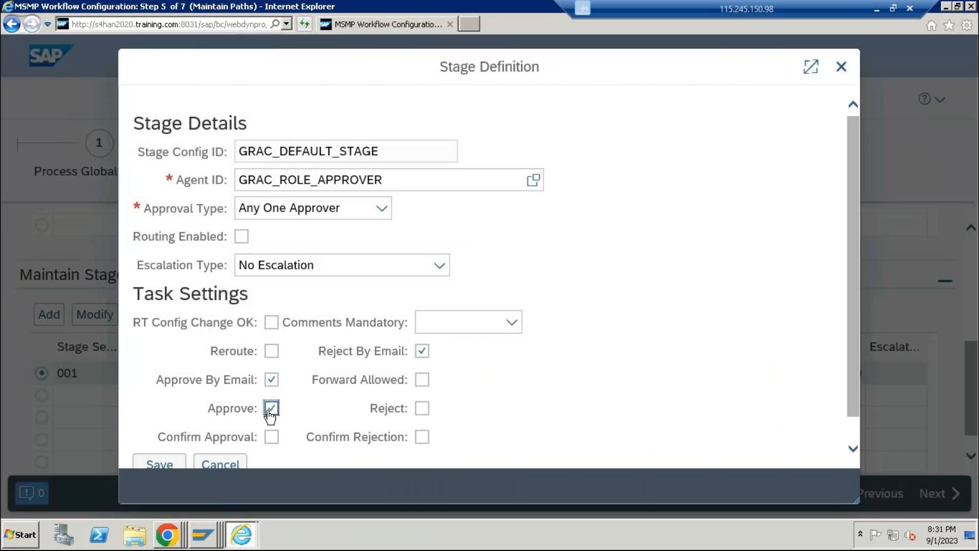
click(423, 409)
click(161, 465)
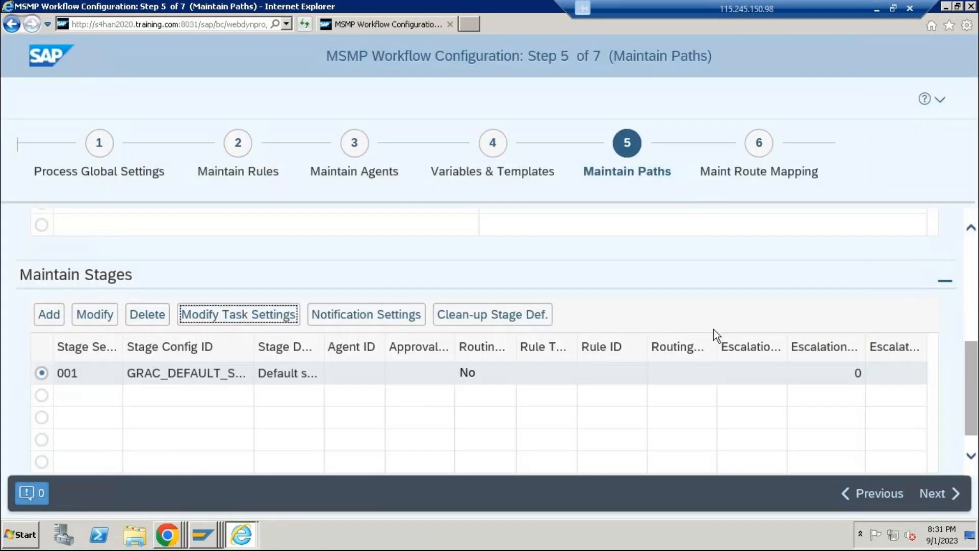
Advance to Generate Versions and save and activate the Role Approval Workflow configuration with Do Not Transport Object
click(927, 497)
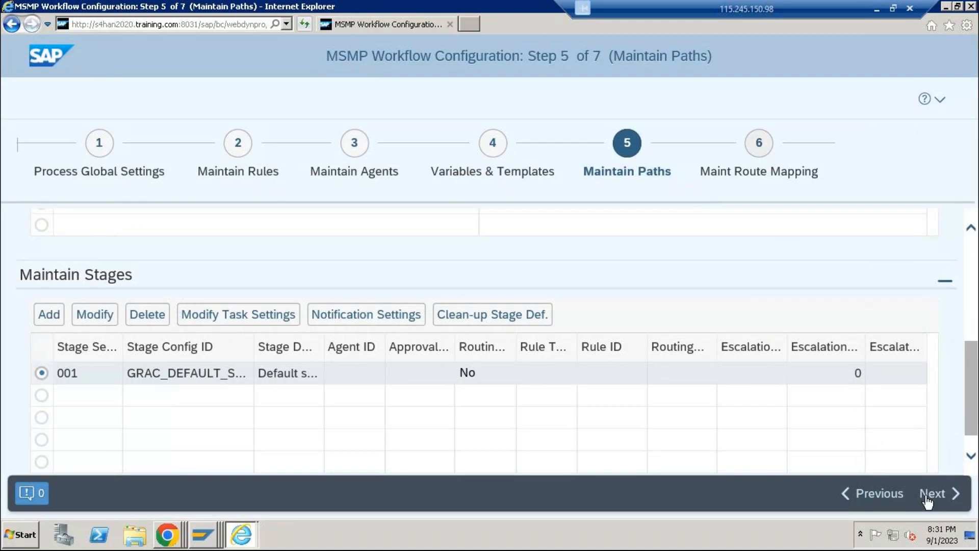
click(926, 496)
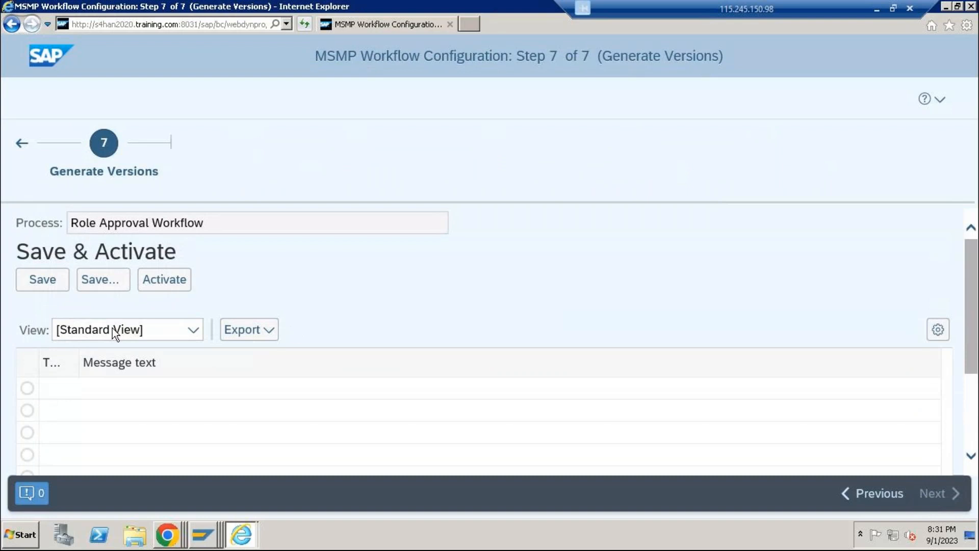
click(121, 280)
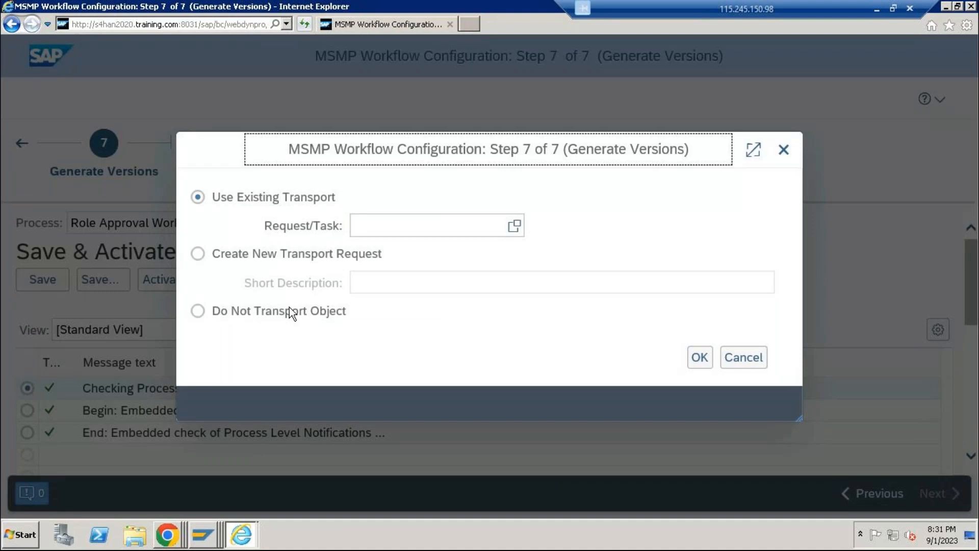
click(286, 311)
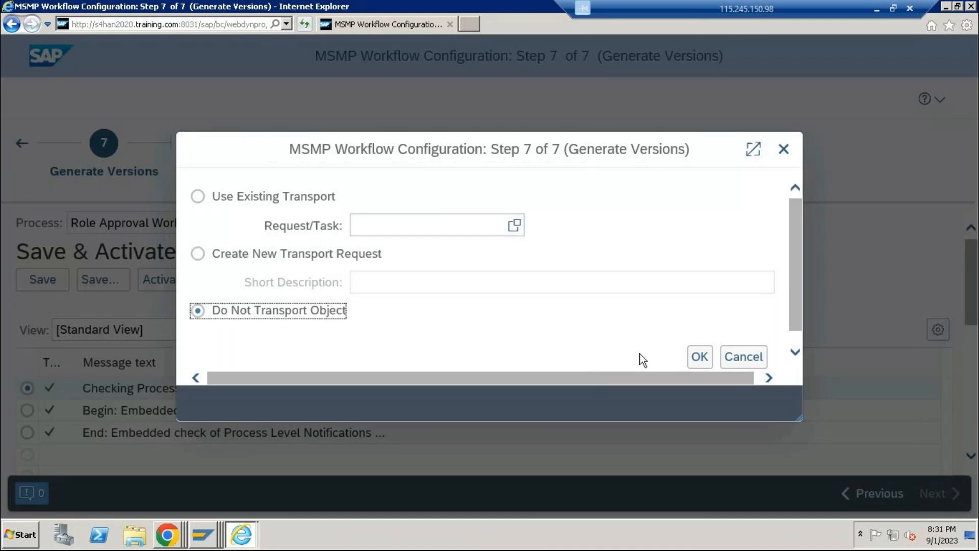
click(695, 357)
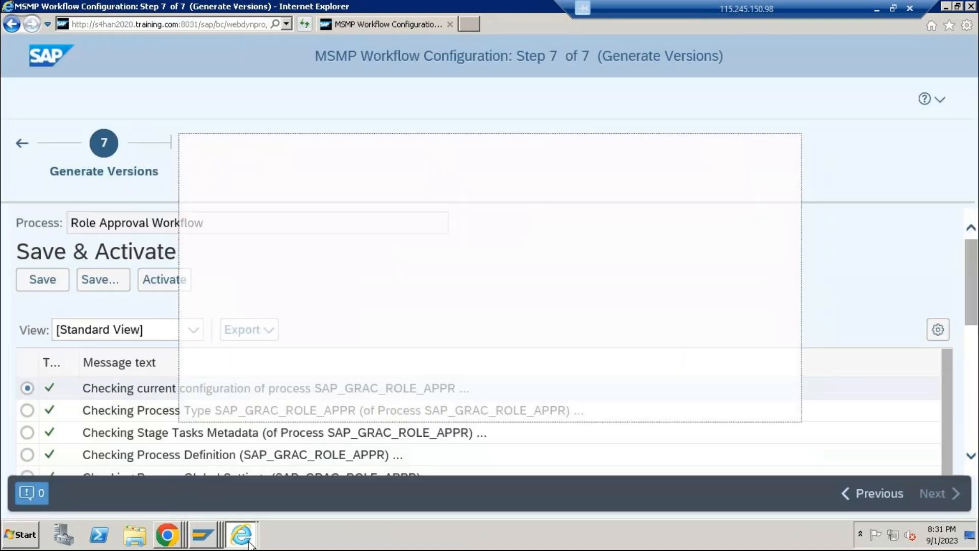
Reload the NetWeaver Business Client home page, dismiss the message, and close the browser windows
click(255, 543)
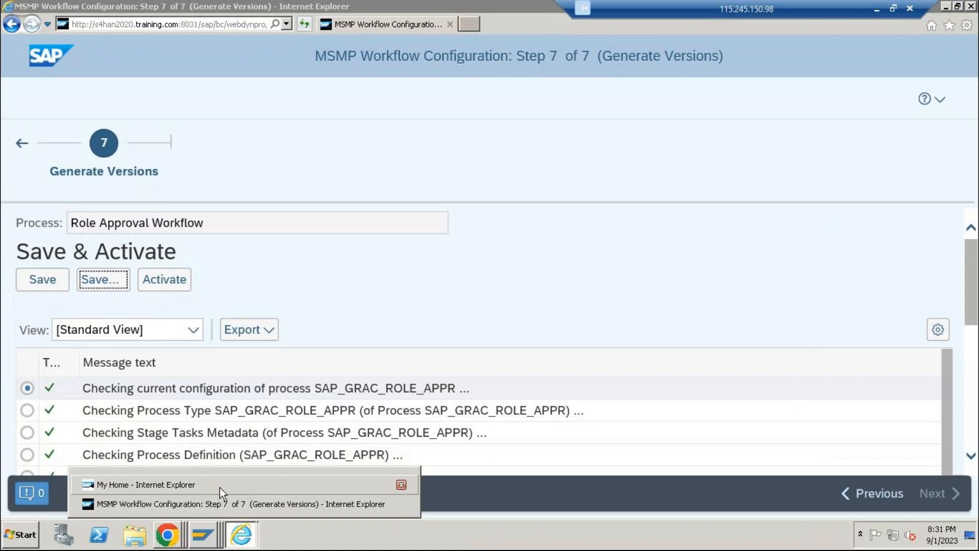
click(221, 486)
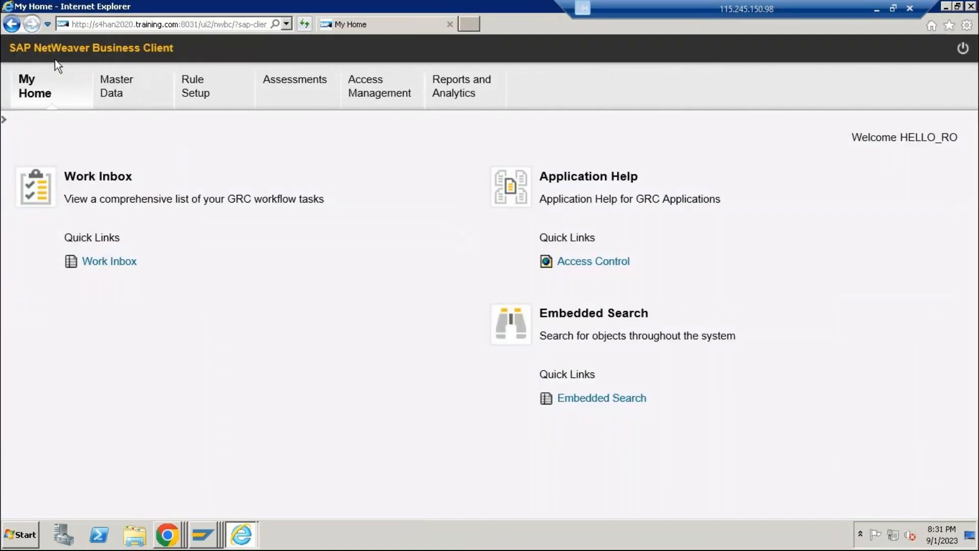
click(305, 24)
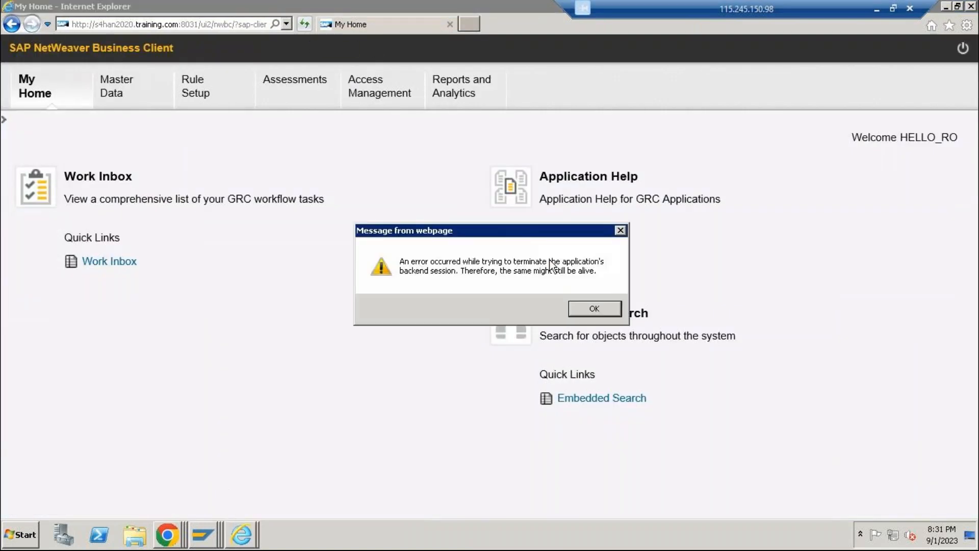
click(594, 308)
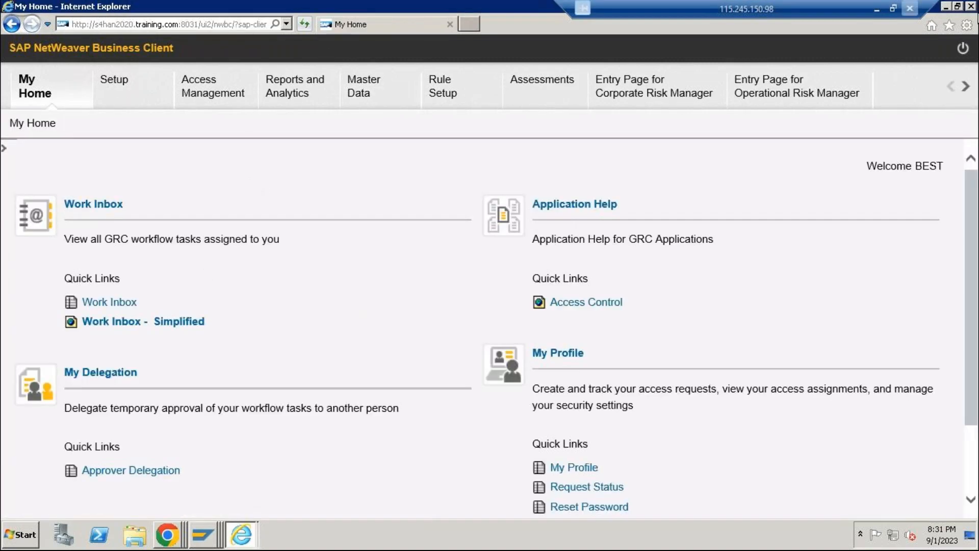
click(971, 7)
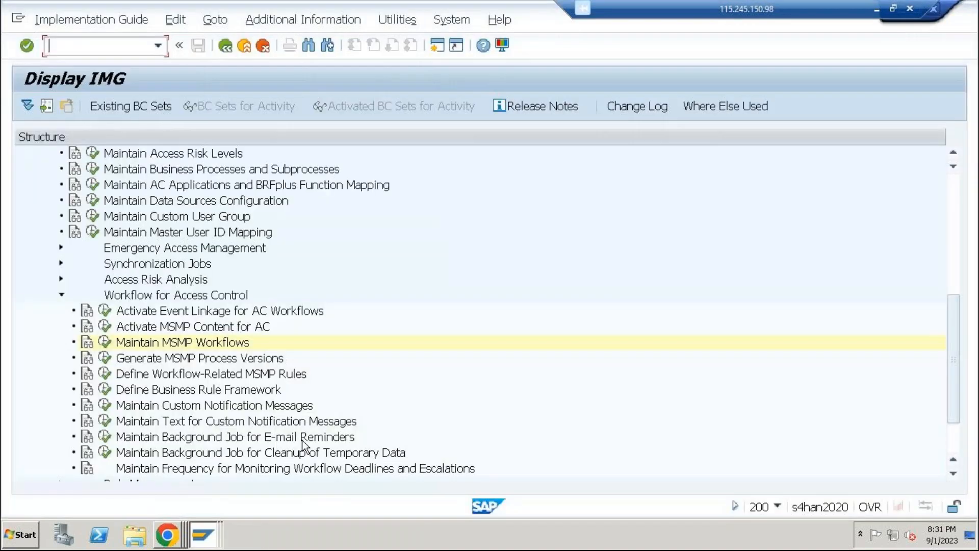
Try to launch nwbc from the role owner's SAP Easy Access session
mouse_move(216, 530)
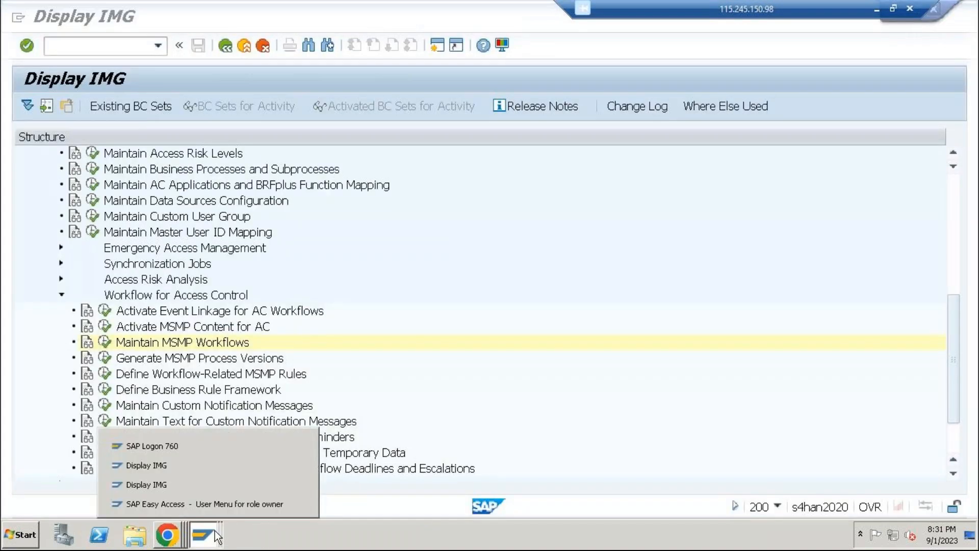
click(207, 508)
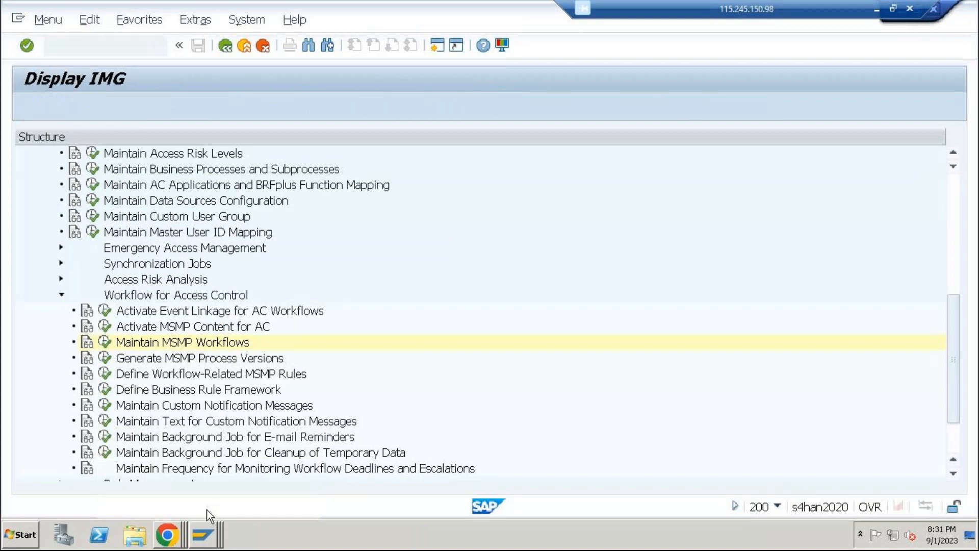
text(nwbc)
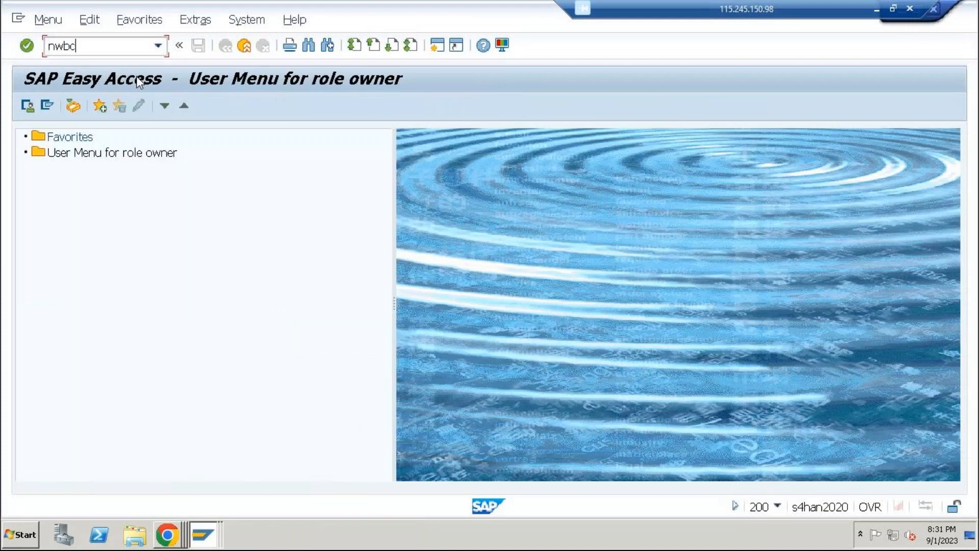
key(Return)
text(nwb)
Log off the role owner session and a Display IMG session, and minimize the remaining Display IMG window
click(249, 45)
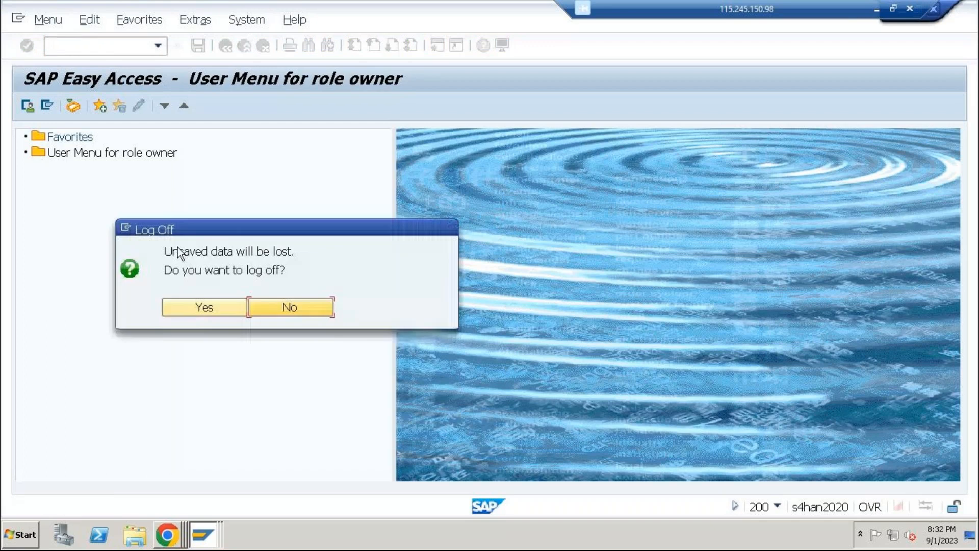
click(214, 307)
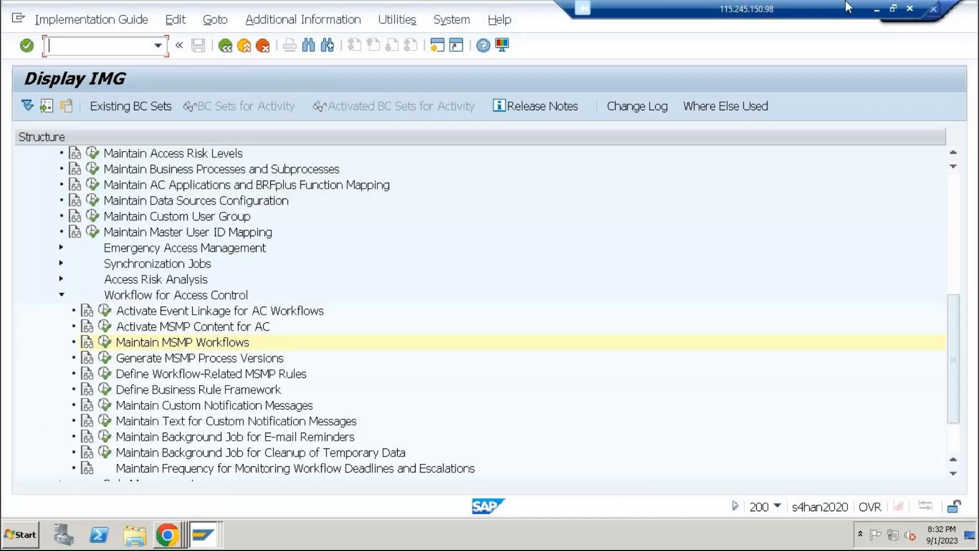
click(207, 535)
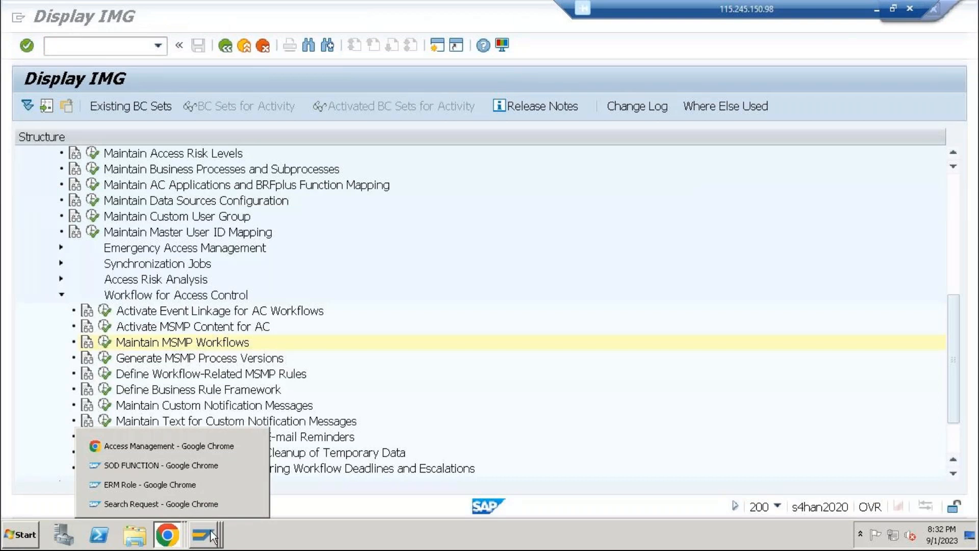
mouse_move(211, 538)
click(199, 505)
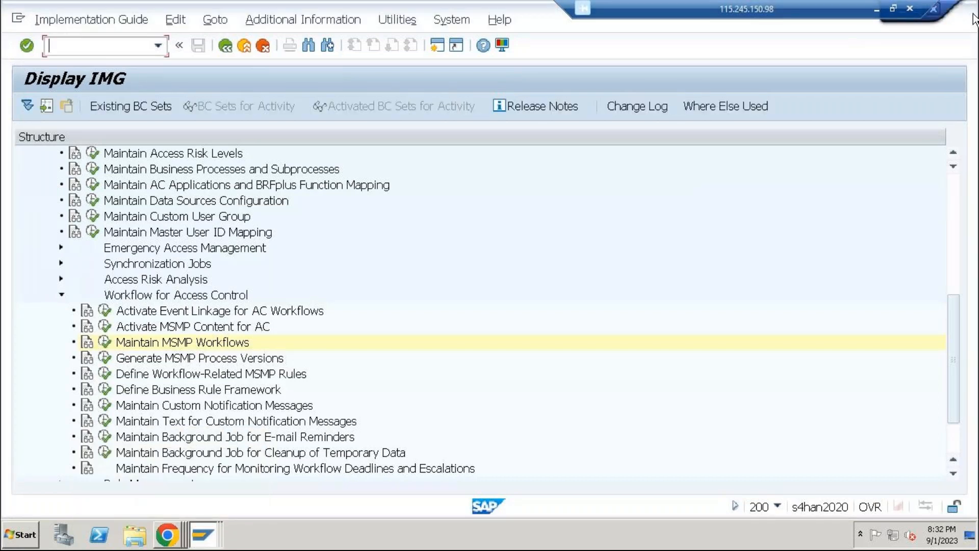
click(937, 21)
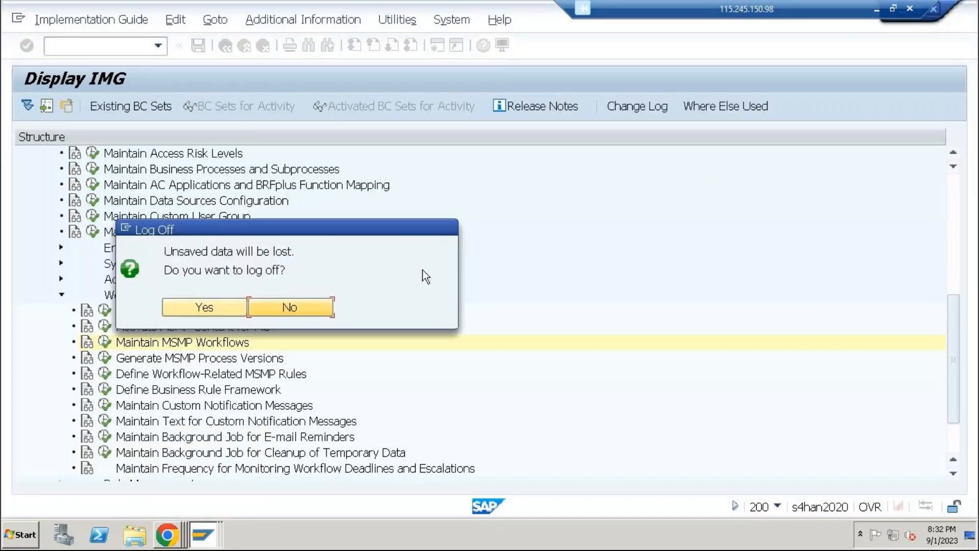
click(196, 313)
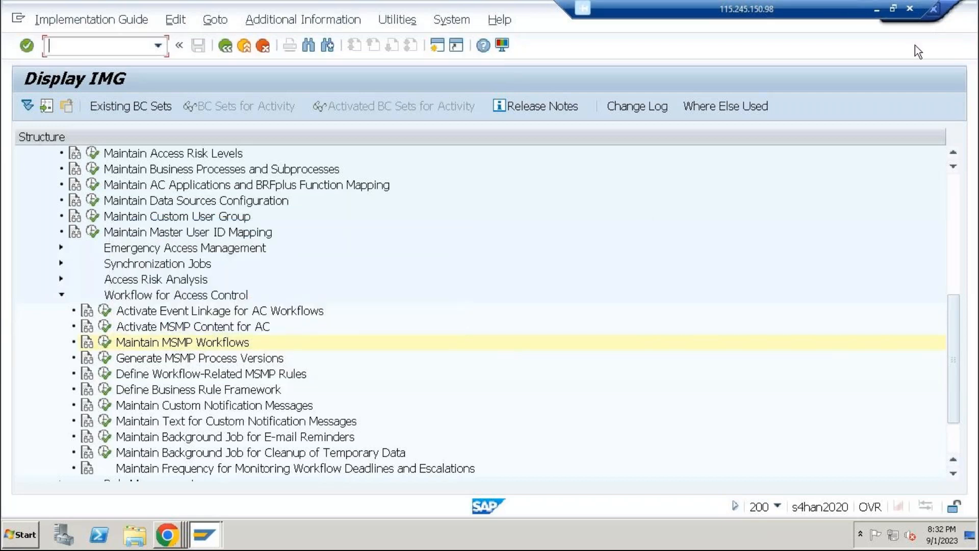
drag(840, 9, 707, 9)
click(899, 10)
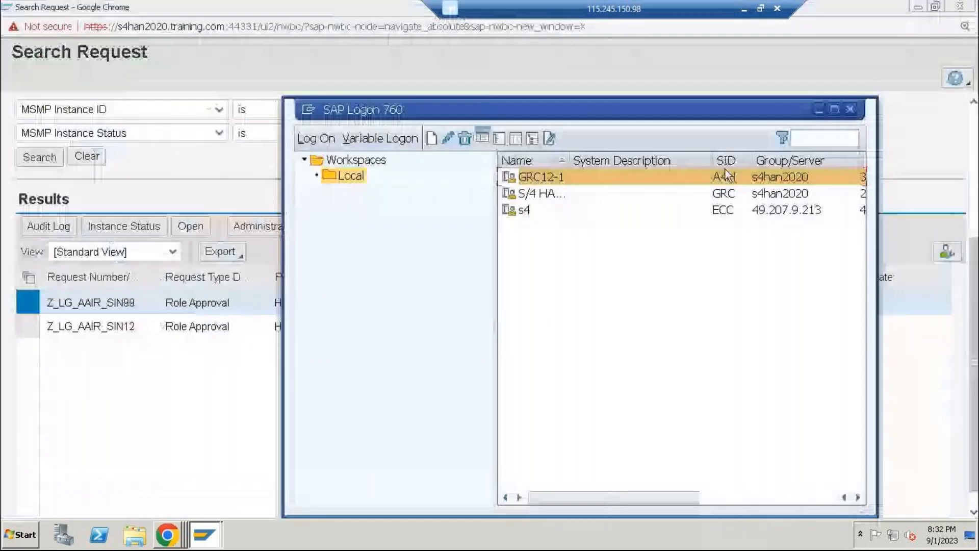
Log on to GRC12-1 in client 200 with the role owner's user name and password
key(Return)
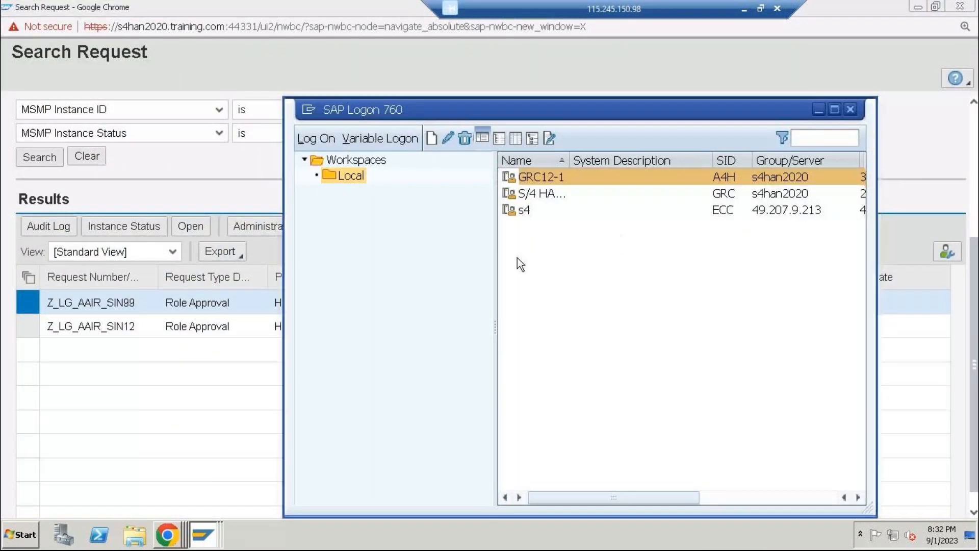
text(hello)
key(Down)
key(Tab)
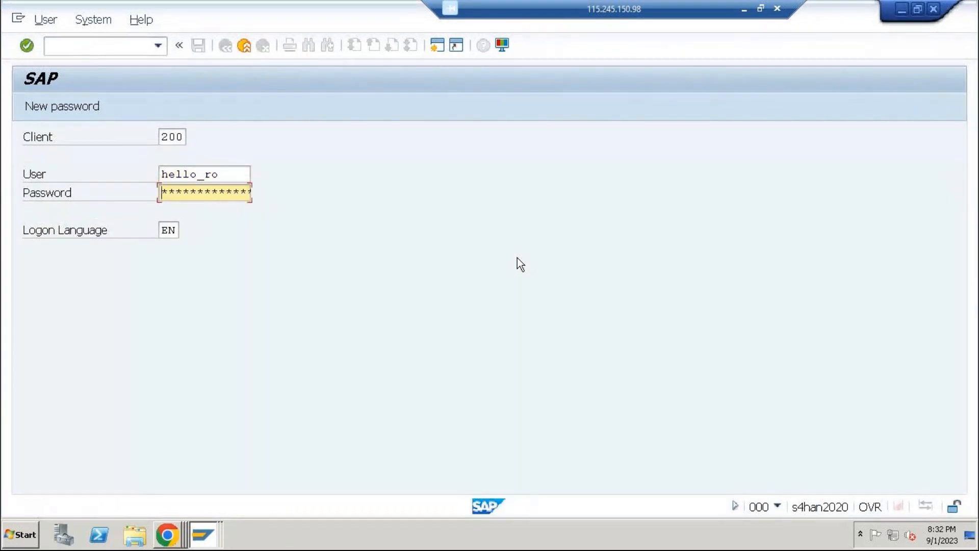
text(*********)
key(Return)
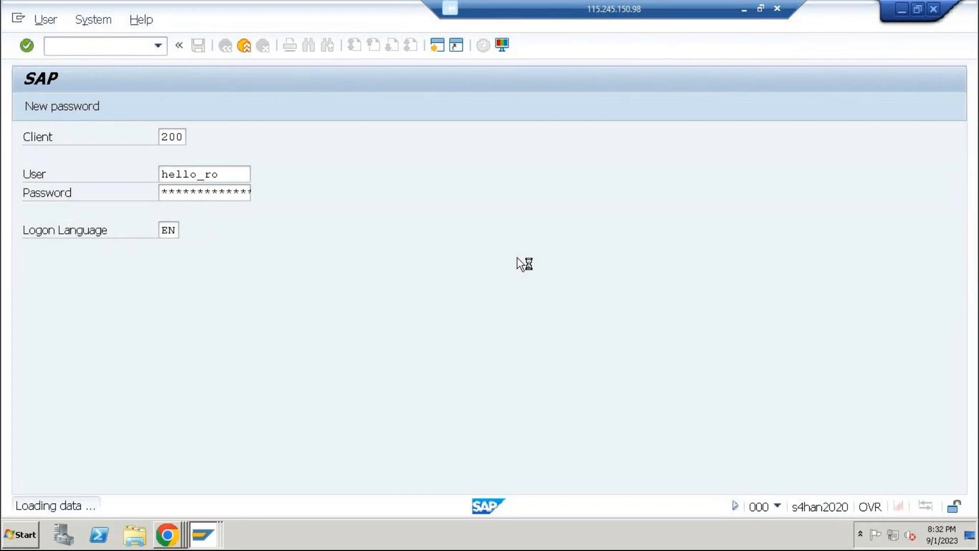
Run nwbc, maximize the launcher, open the /nwbc cockpit and go to the Work Inbox
text(nwbc)
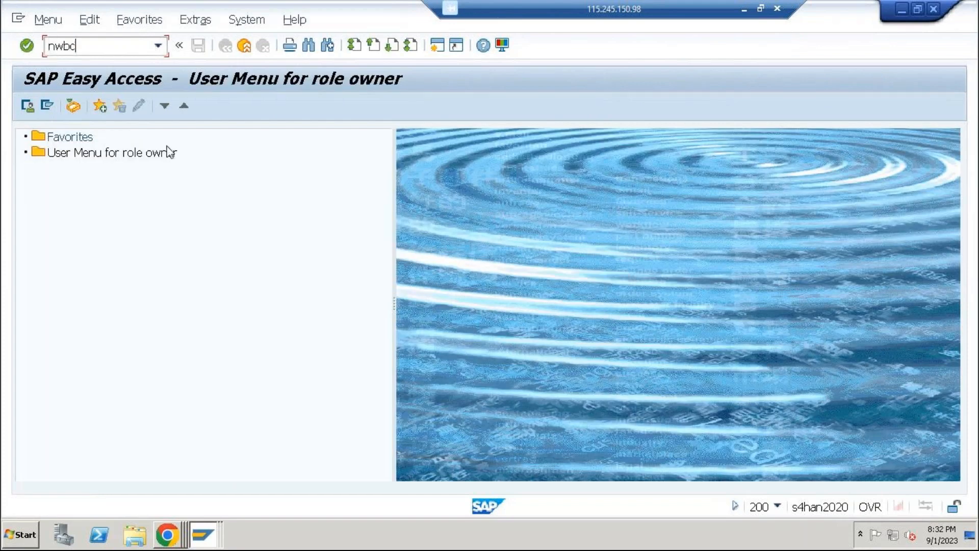
key(Return)
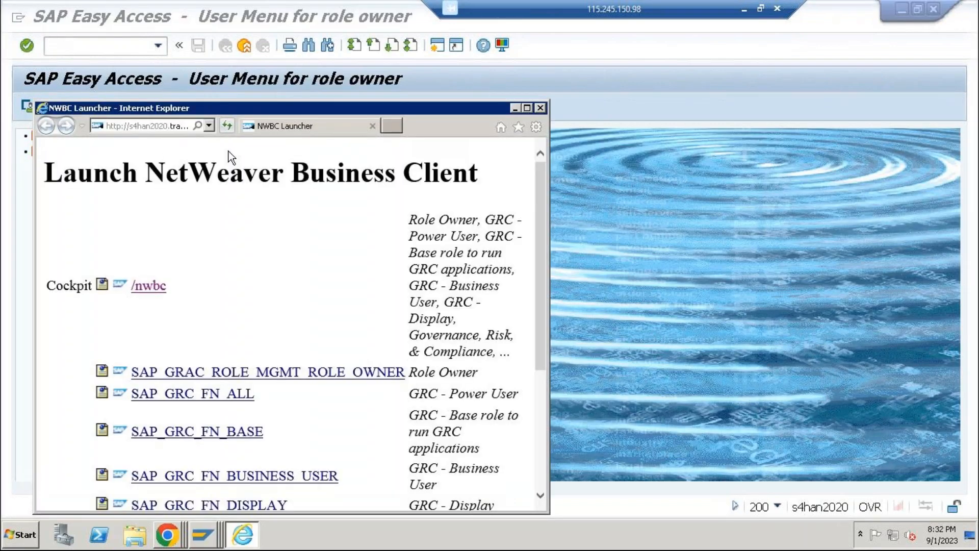
click(527, 107)
click(127, 134)
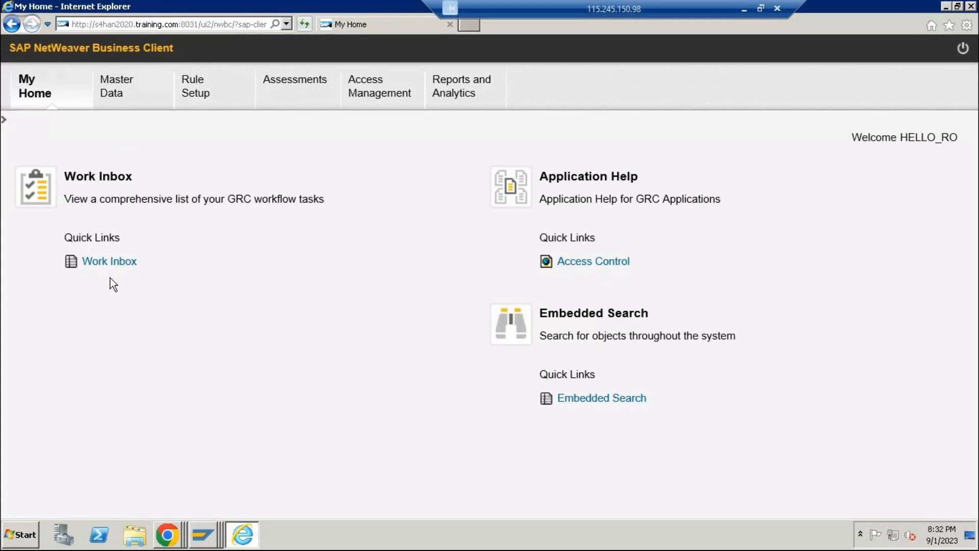
click(113, 266)
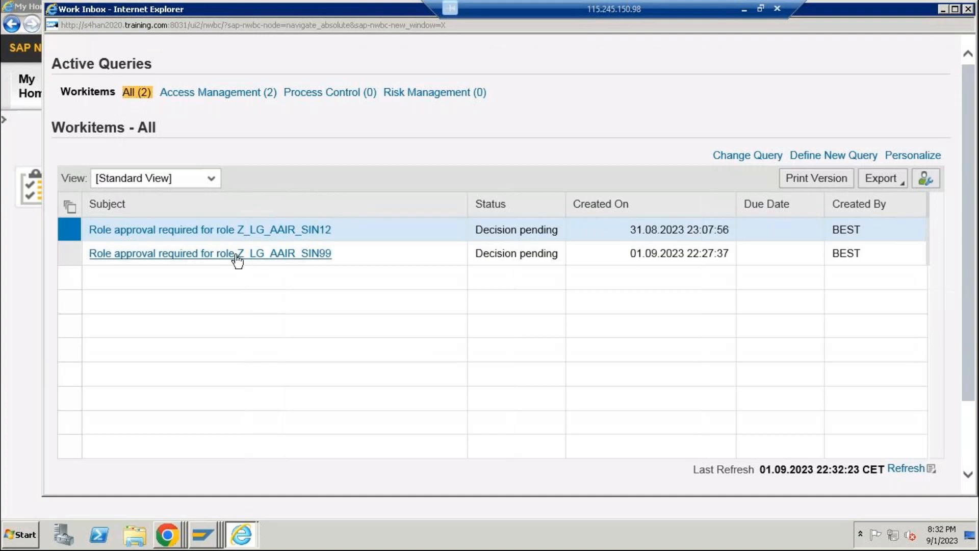
Open the role approval work item for Z_LG_AAIR_SIN99, check its available actions, and close it
click(81, 255)
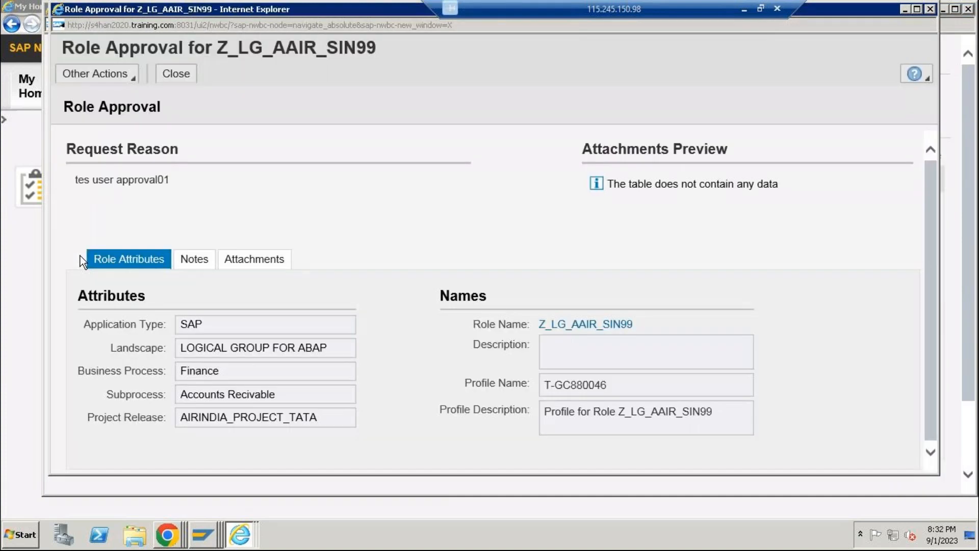
click(133, 79)
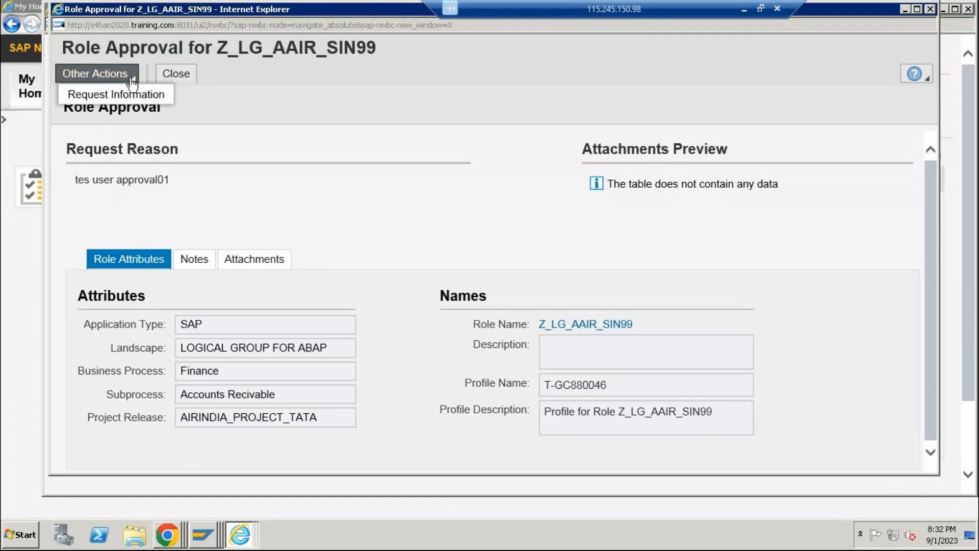
click(300, 122)
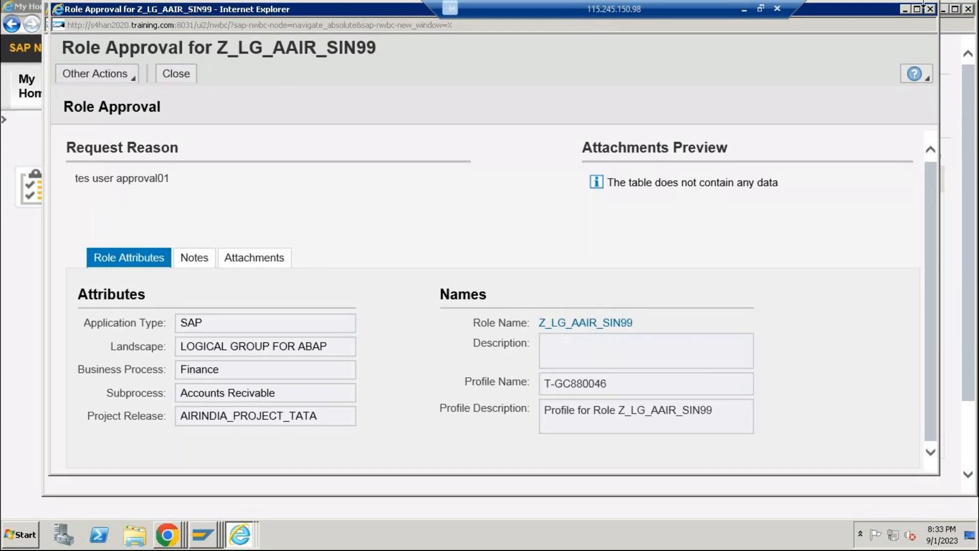
click(930, 9)
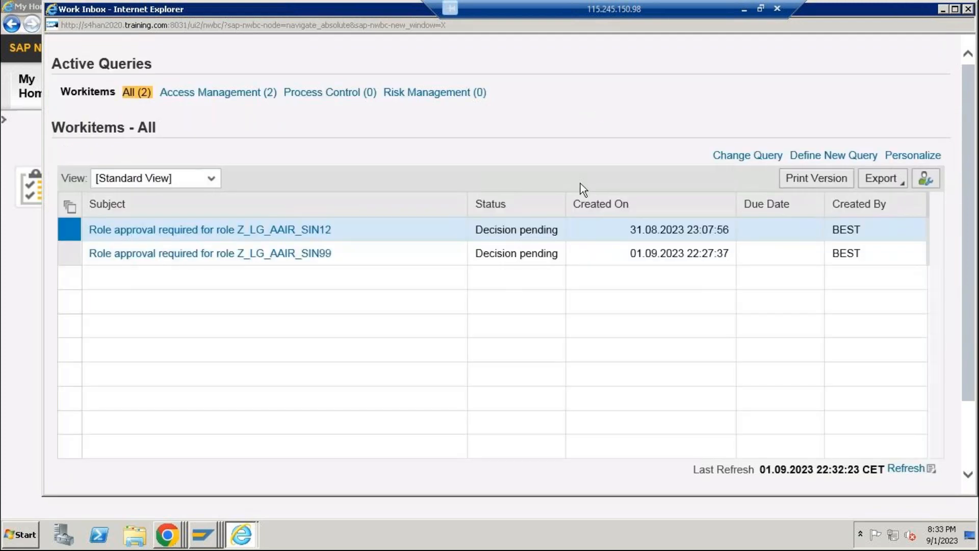
Refresh the work inbox, limit it to Access Management work items, and reopen the role approval for Z_LG_AAIR_SIN99
click(77, 261)
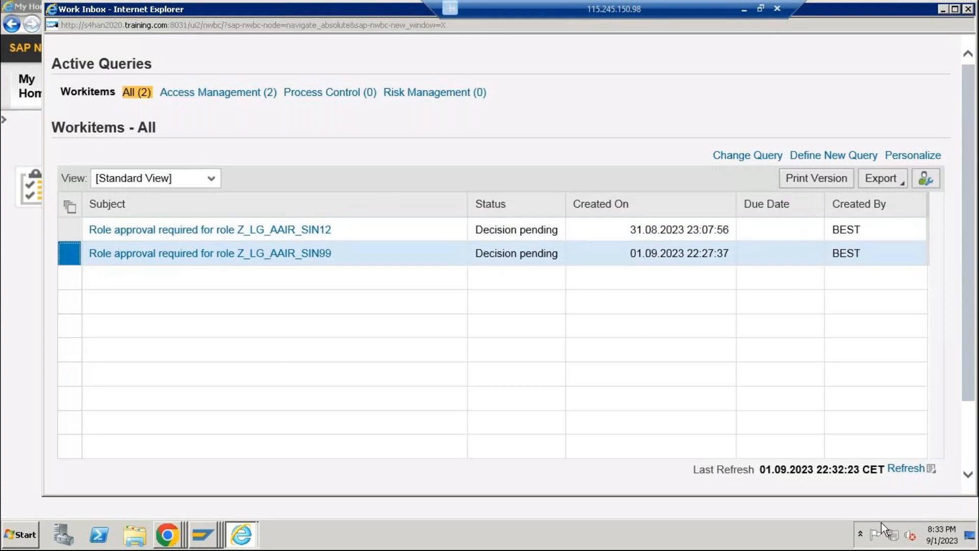
click(907, 469)
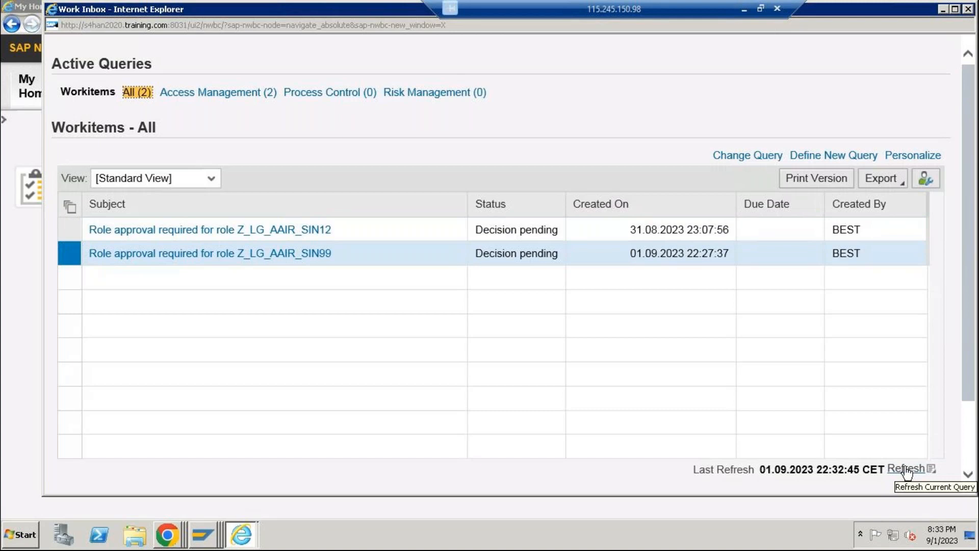
click(234, 91)
click(79, 261)
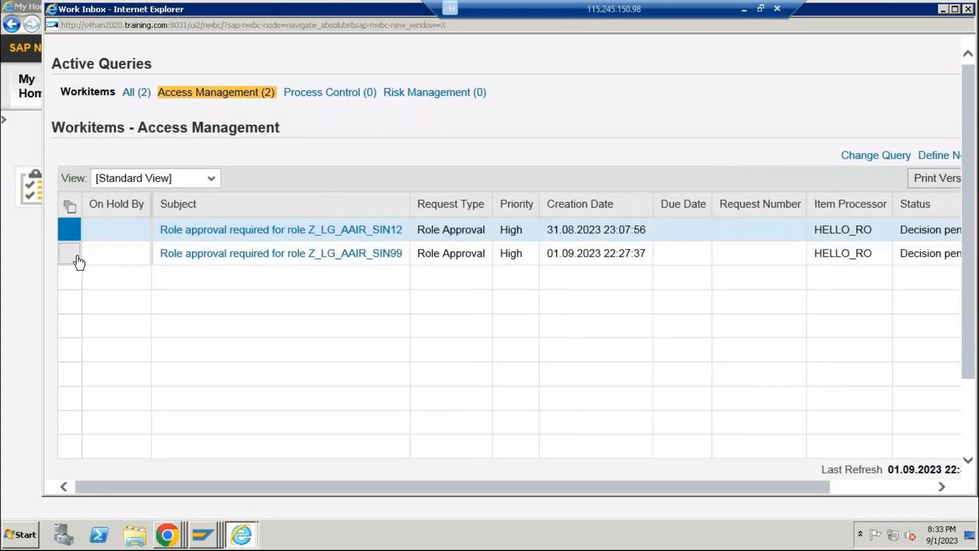
click(293, 255)
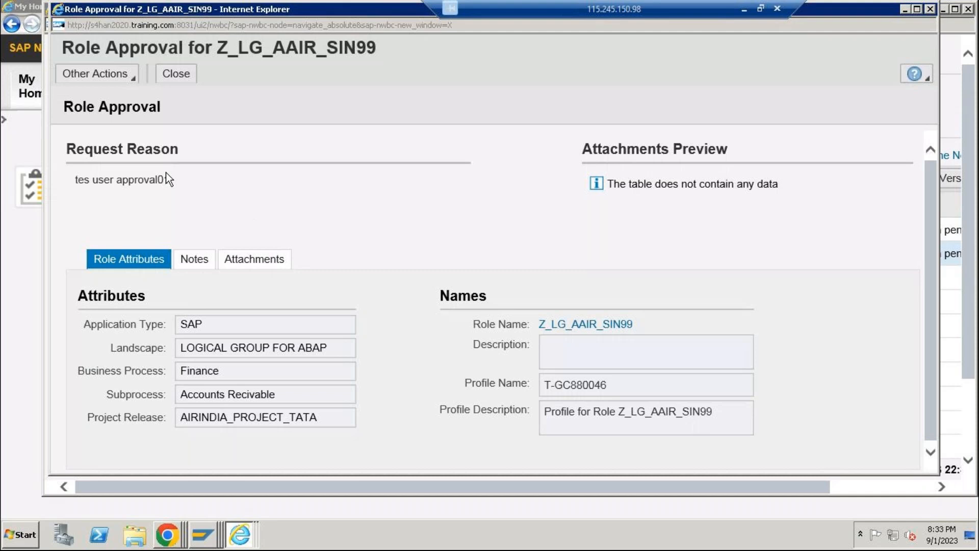
Check the role approval's other actions for Z_LG_AAIR_SIN99, and close the work item, the My Home window and the Work Inbox
click(113, 72)
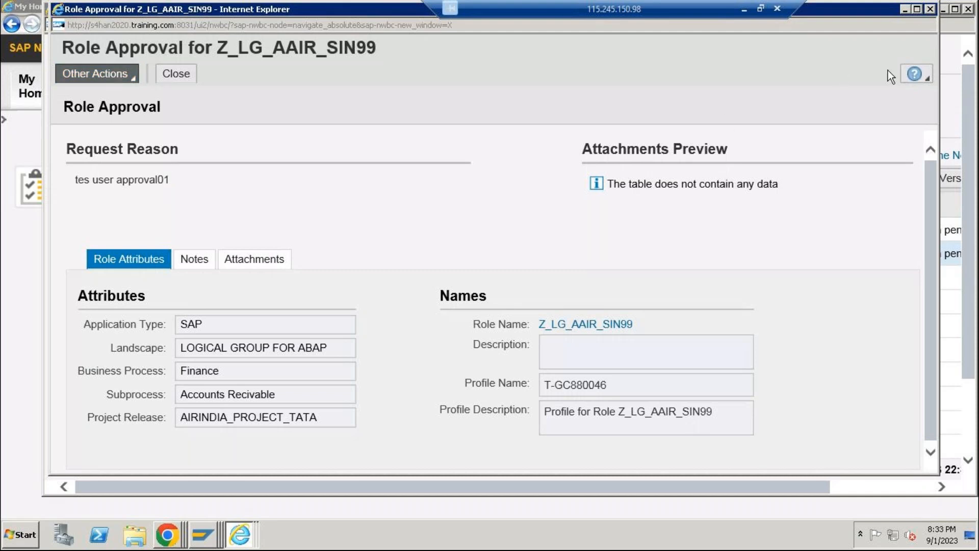
click(930, 8)
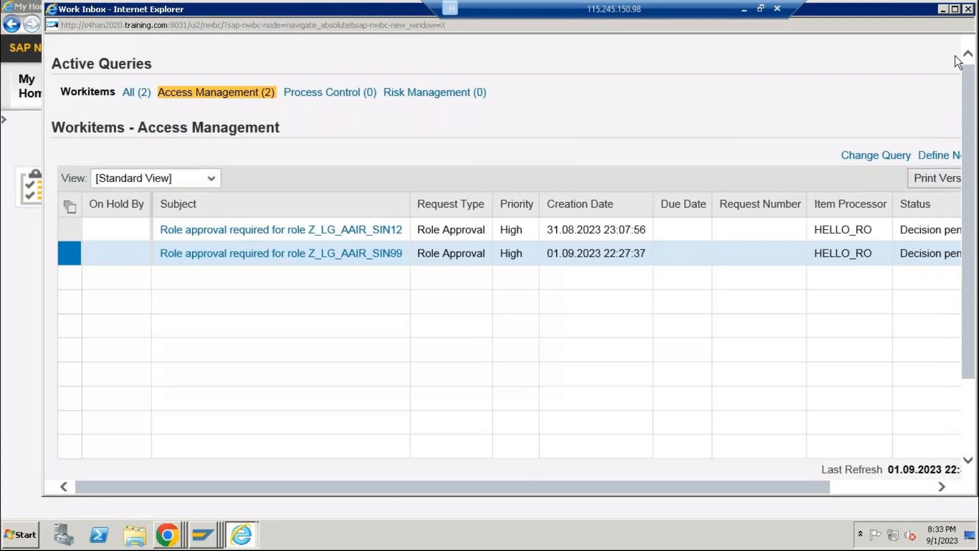
click(944, 10)
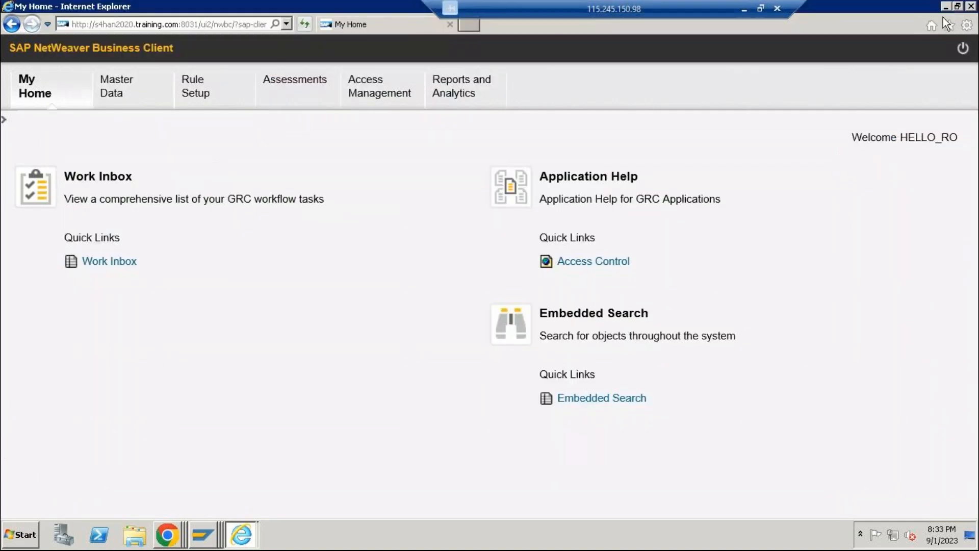
click(255, 528)
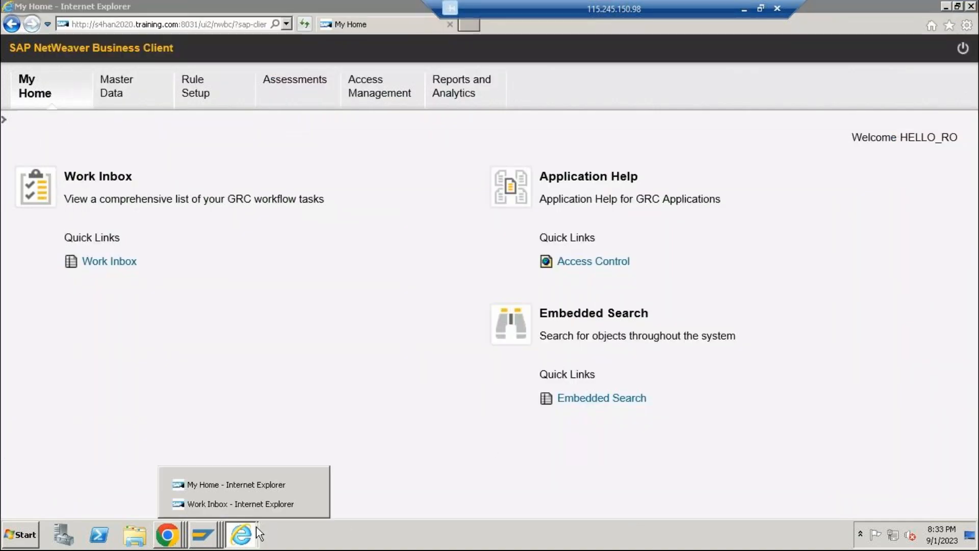
click(254, 482)
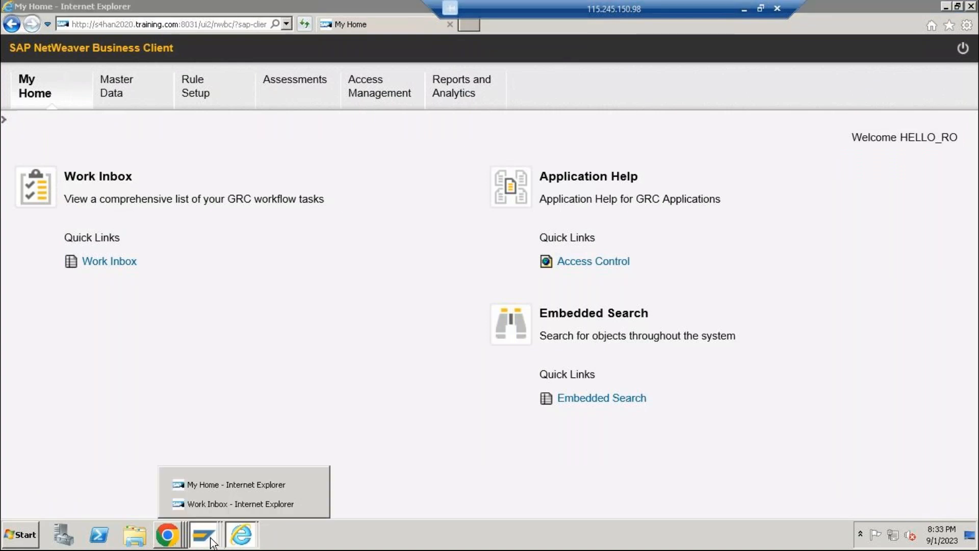
mouse_move(203, 535)
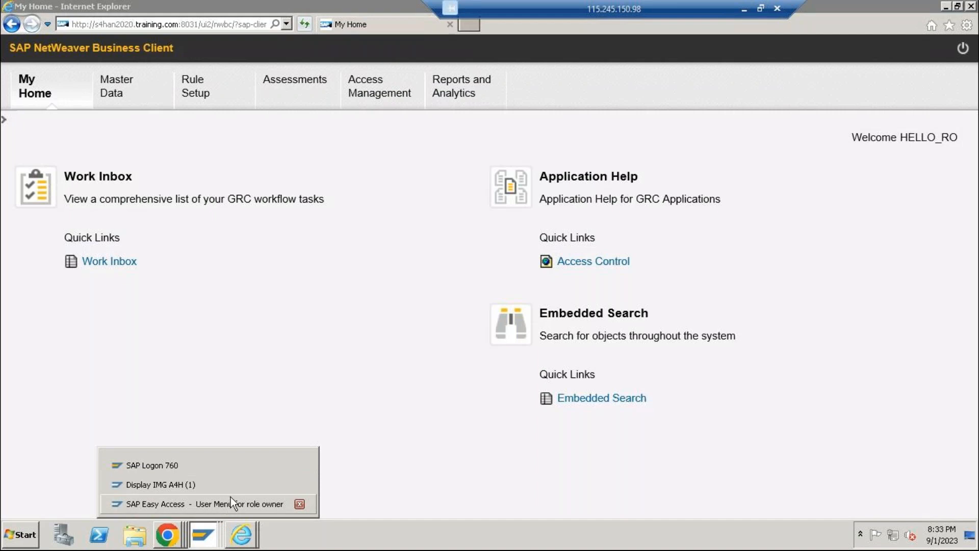
click(971, 6)
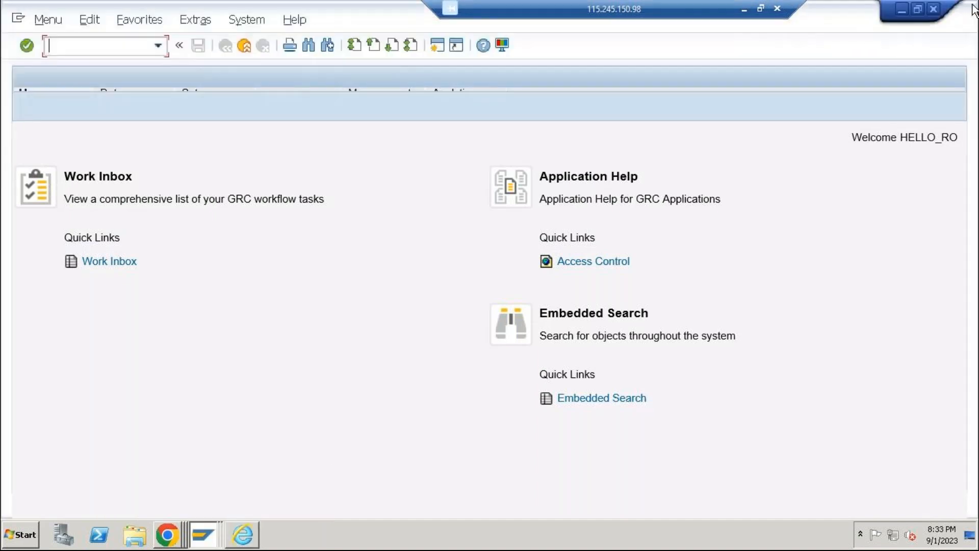
click(244, 534)
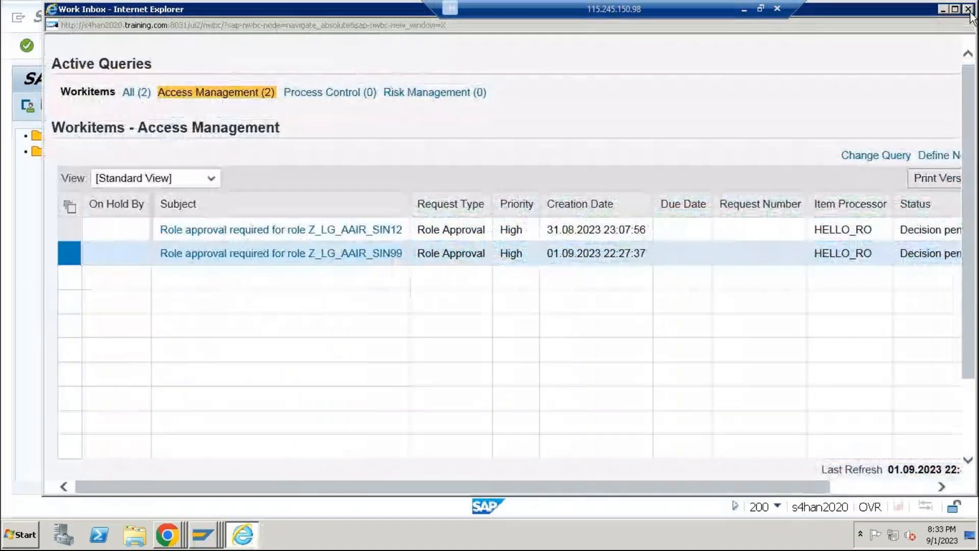
click(970, 10)
Bring up the Display IMG session and close all open Google Chrome windows, including Search Request and ERM Role
click(203, 537)
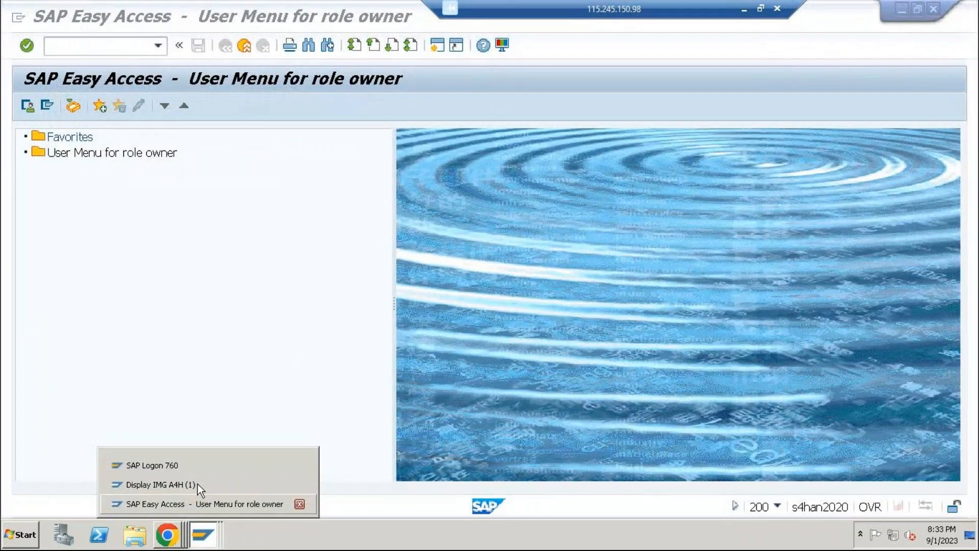
click(197, 484)
click(176, 526)
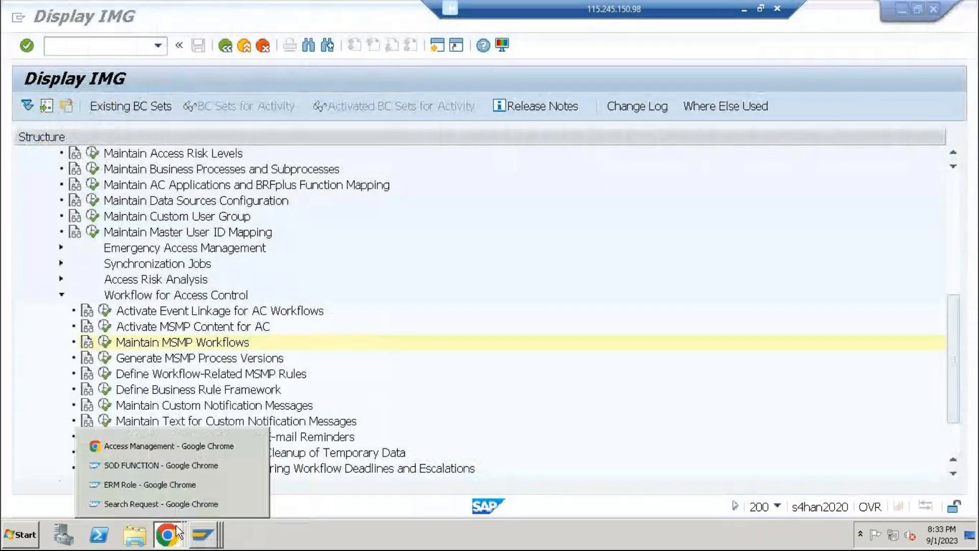
click(250, 503)
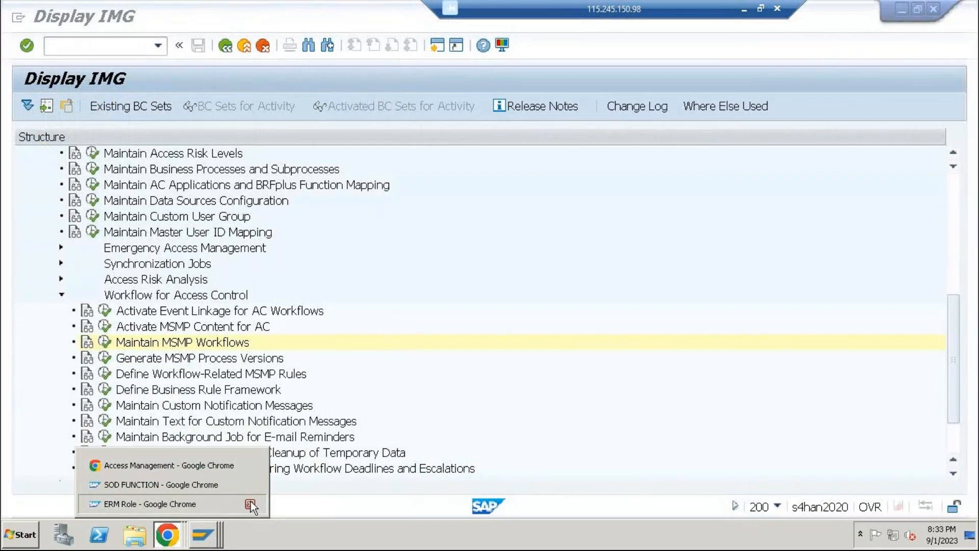
click(250, 504)
click(250, 504)
click(249, 503)
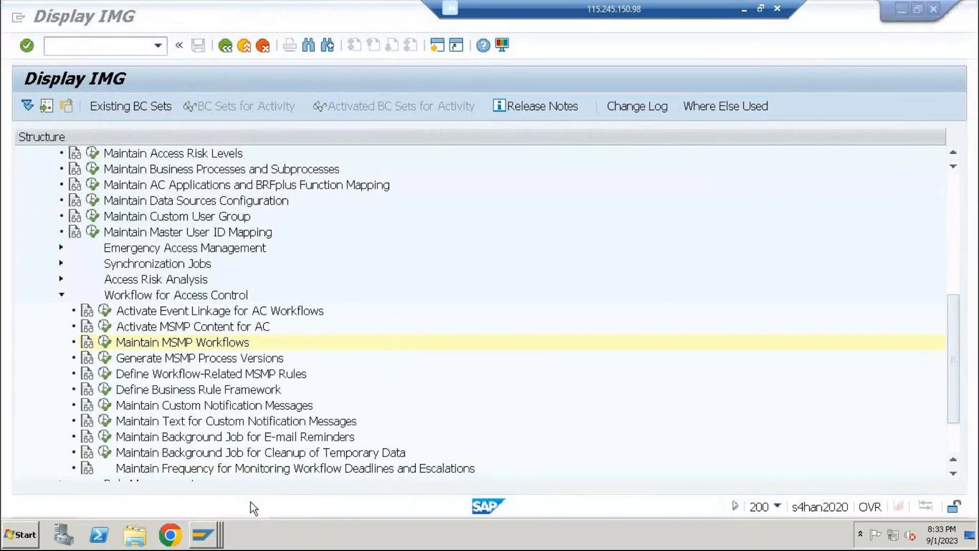
Log off the role owner's SAP Easy Access session and the Display IMG session, accepting the loss of unsaved data
click(203, 534)
click(194, 504)
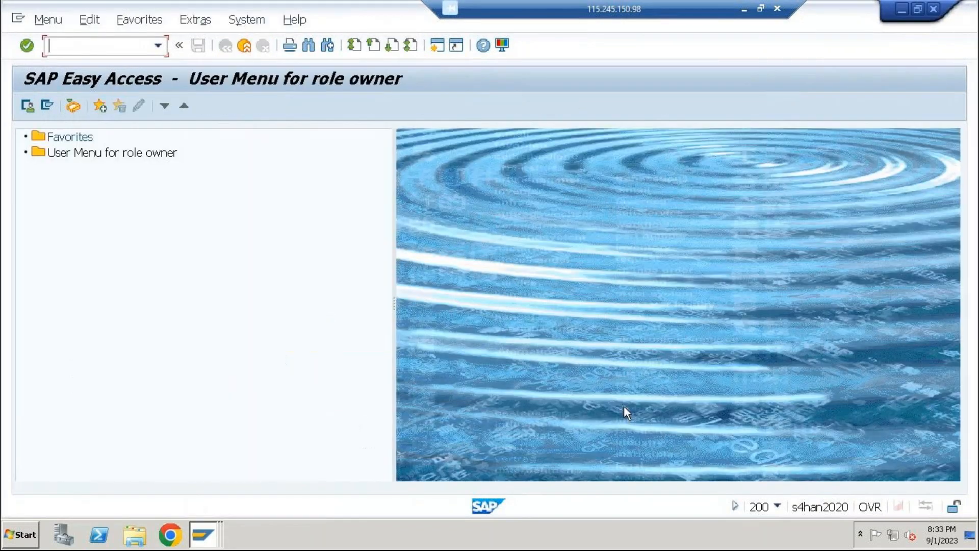
click(973, 6)
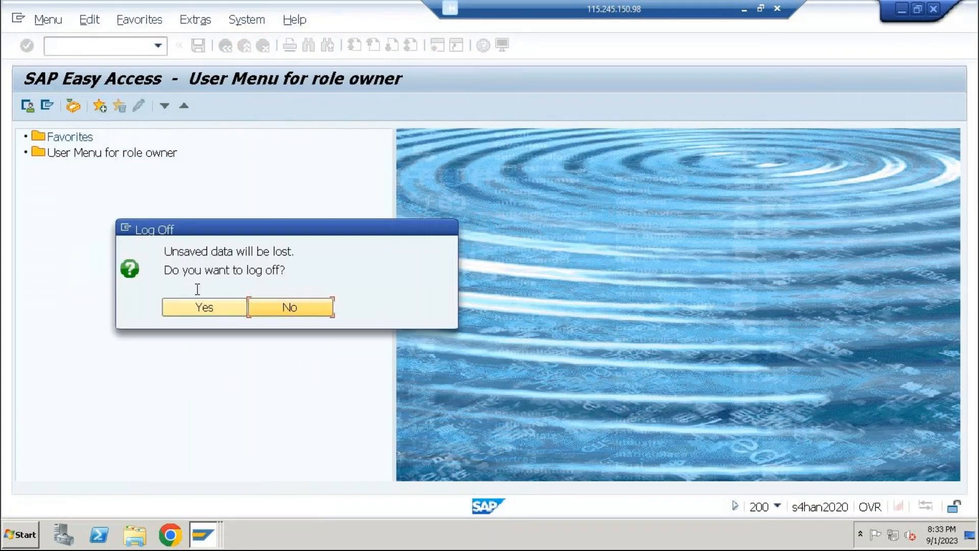
click(228, 304)
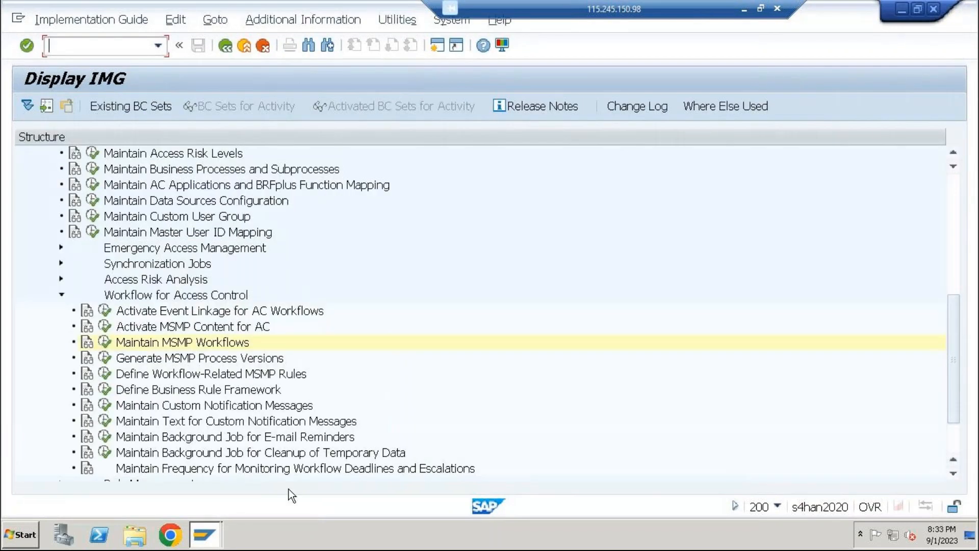
click(105, 345)
click(934, 9)
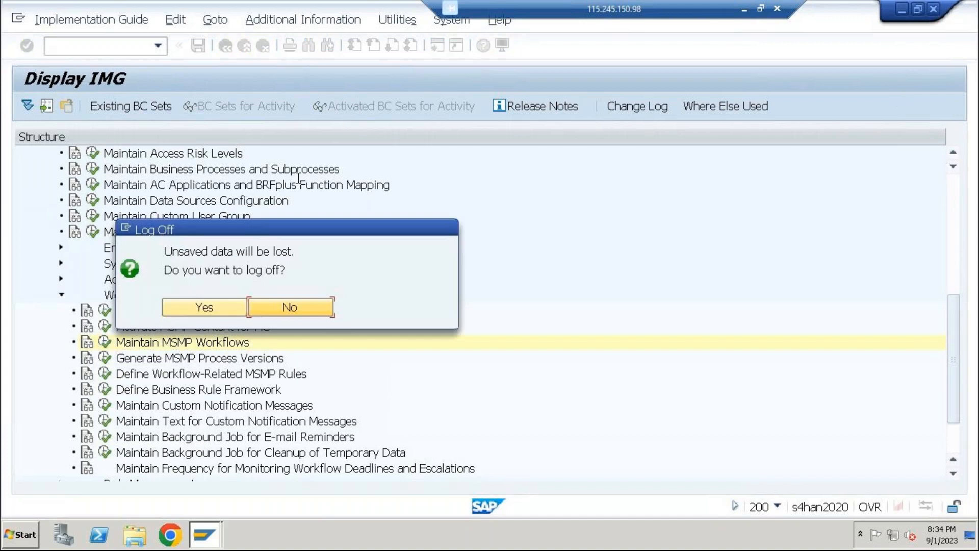
click(207, 298)
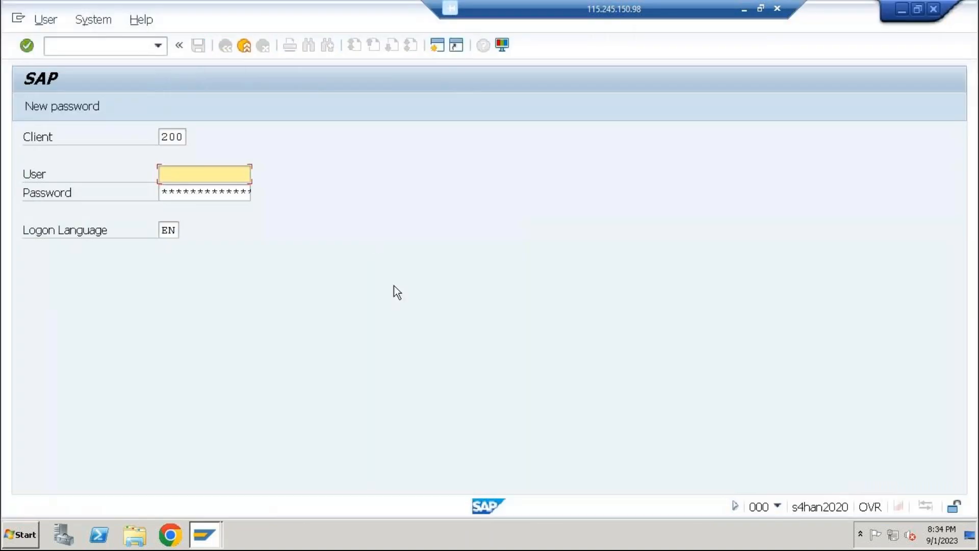
Log on to client 200 again with the configuration user's user name and password
text(best)
key(Tab)
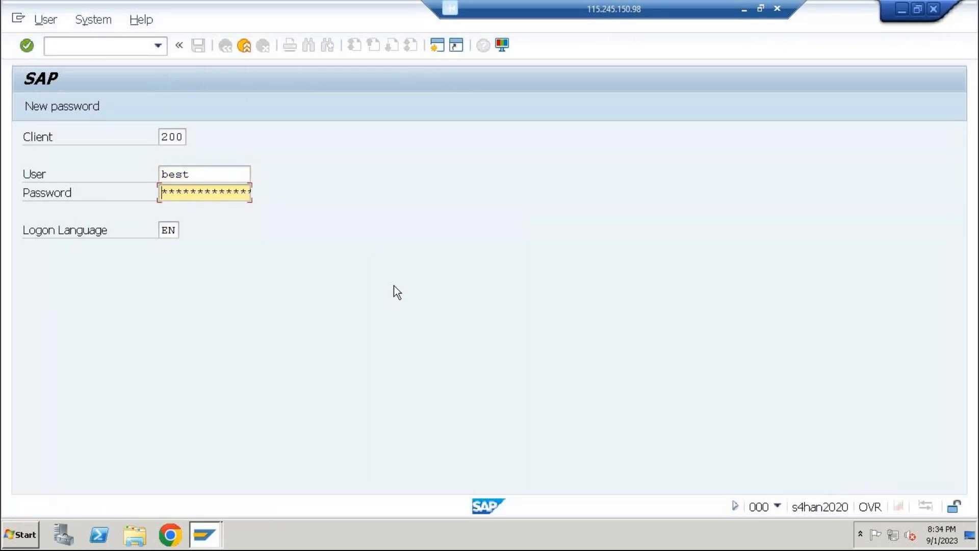
text(*********)
key(Return)
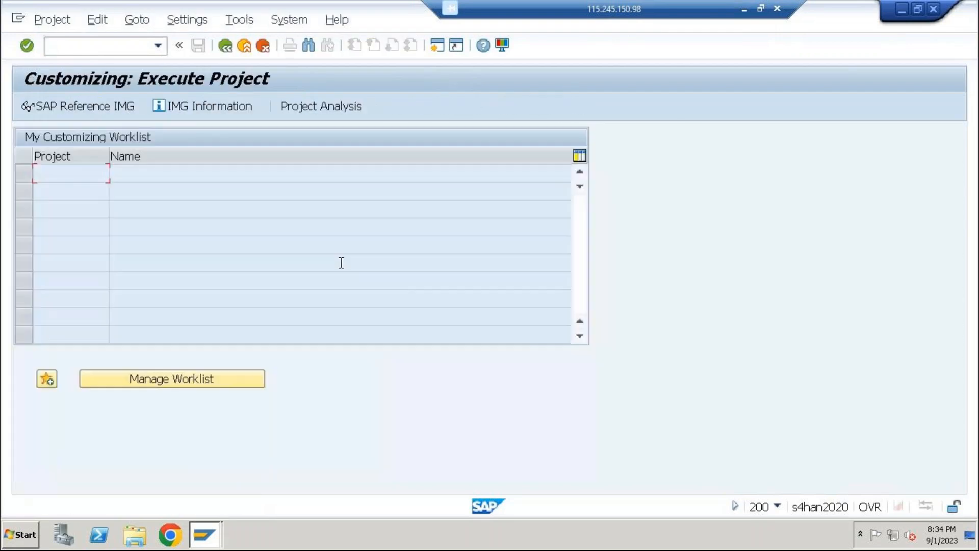
Open the SAP Customizing Implementation Guide and expand Governance, Risk and Compliance, Access Control and Workflow for Access Control
click(94, 109)
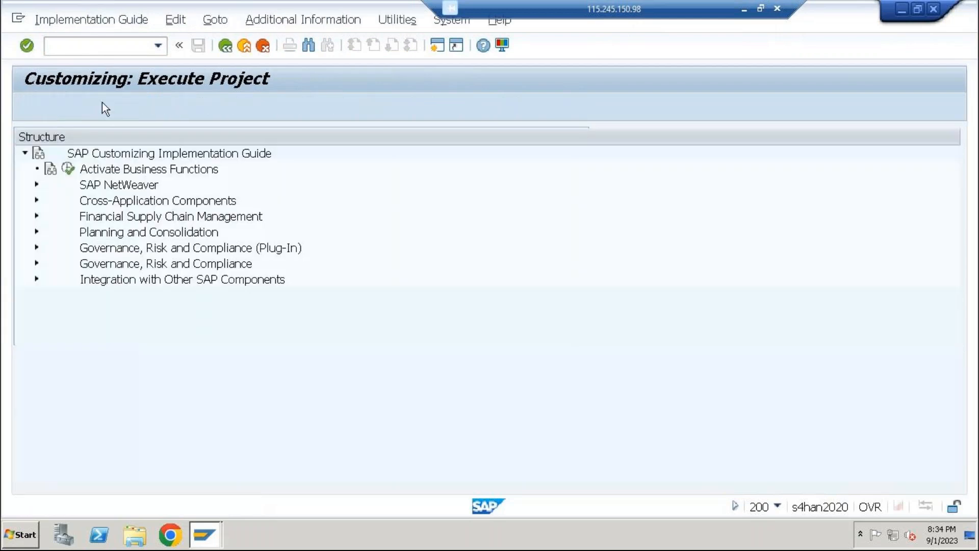
click(37, 263)
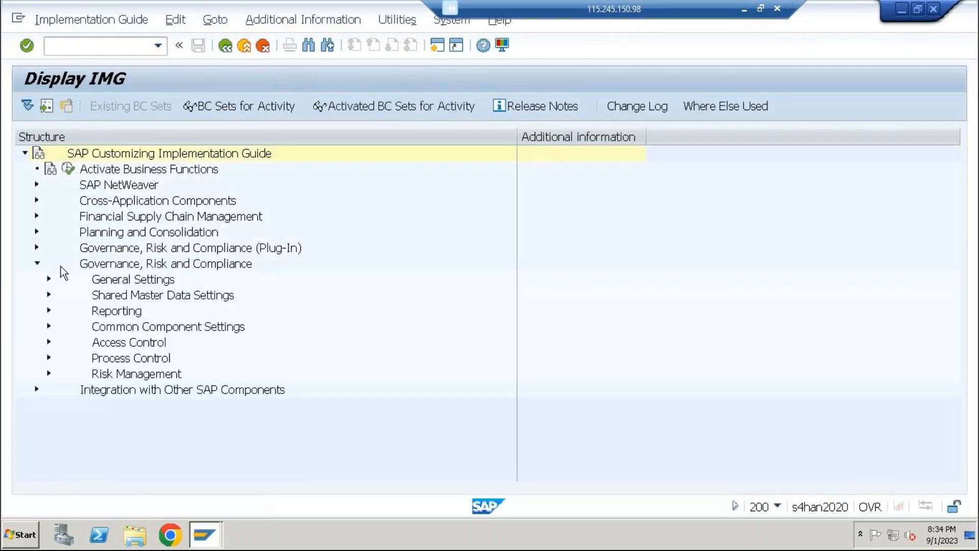
click(48, 343)
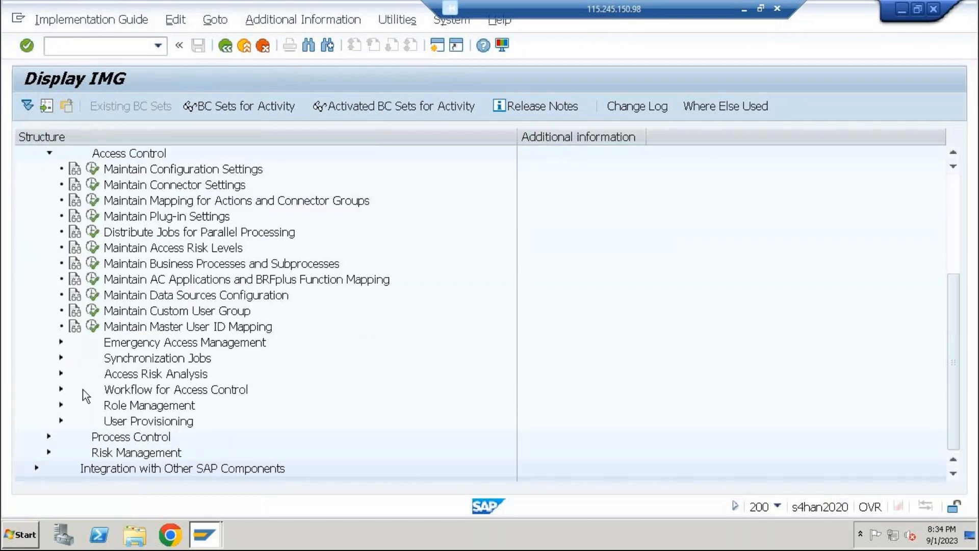
click(63, 391)
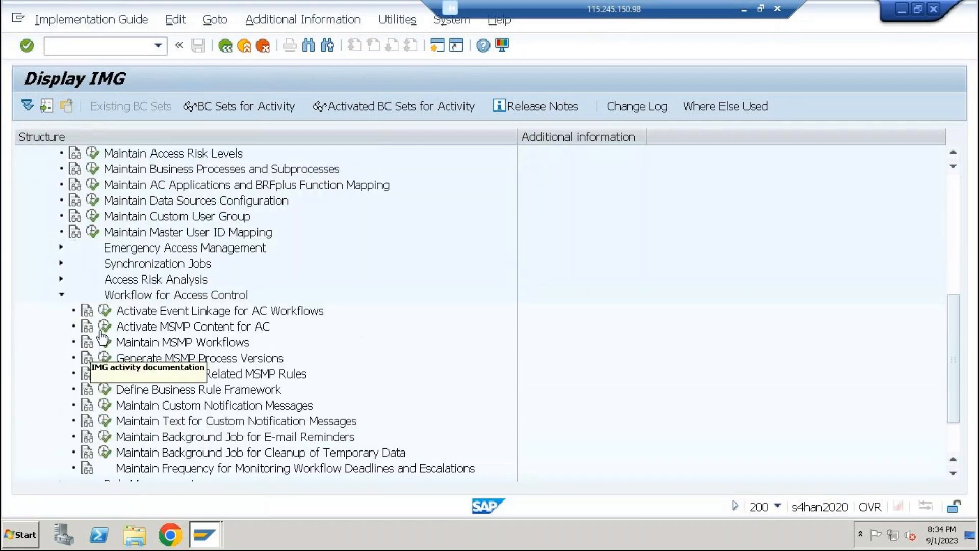
Execute the Maintain MSMP Workflows activity and maximize the MSMP Workflow Configuration window
click(122, 311)
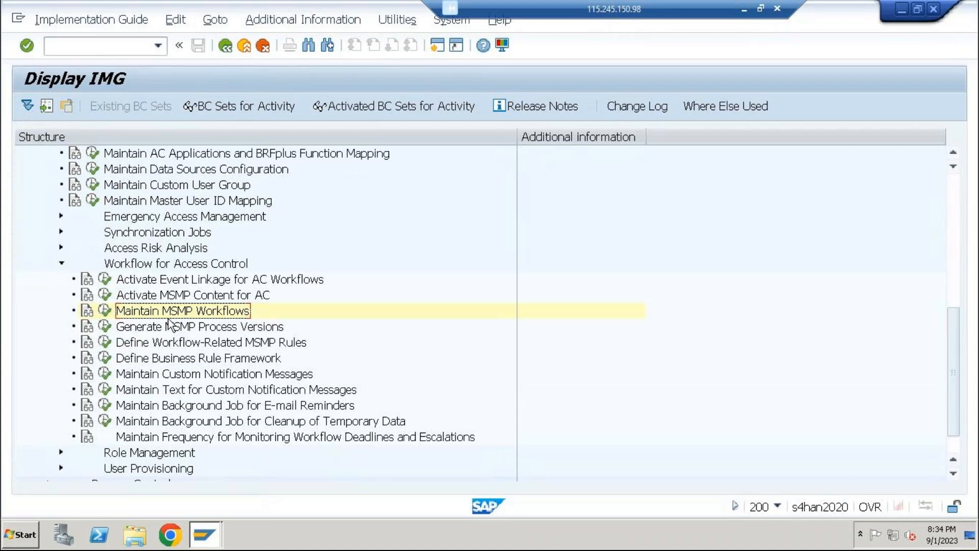
click(104, 312)
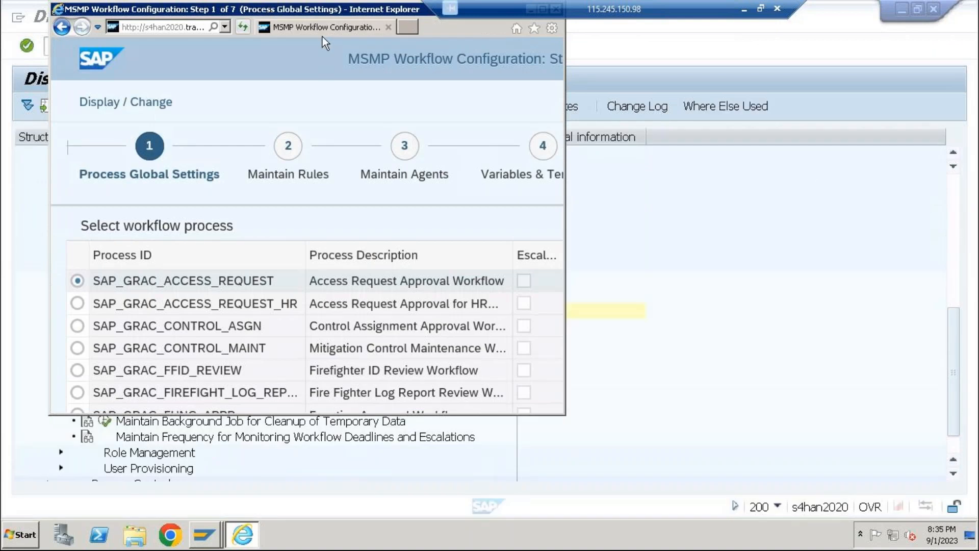
double_click(347, 9)
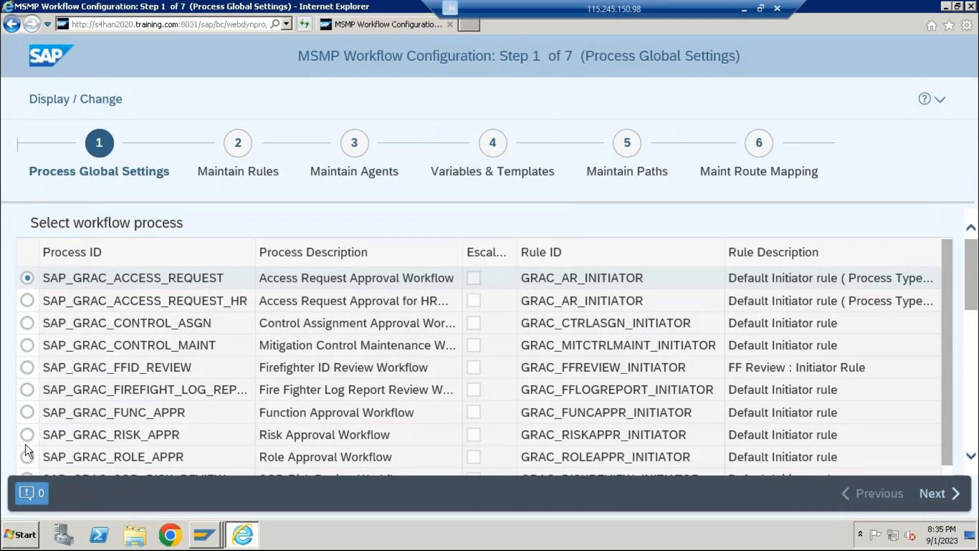
Try to switch the MSMP Workflow Configuration between display and change mode, and reload the page
click(67, 101)
click(105, 105)
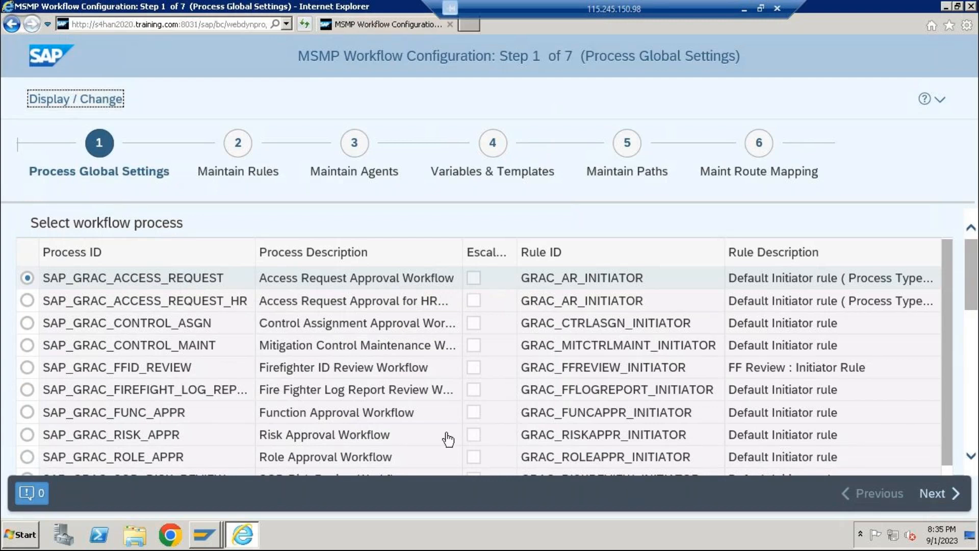
click(57, 102)
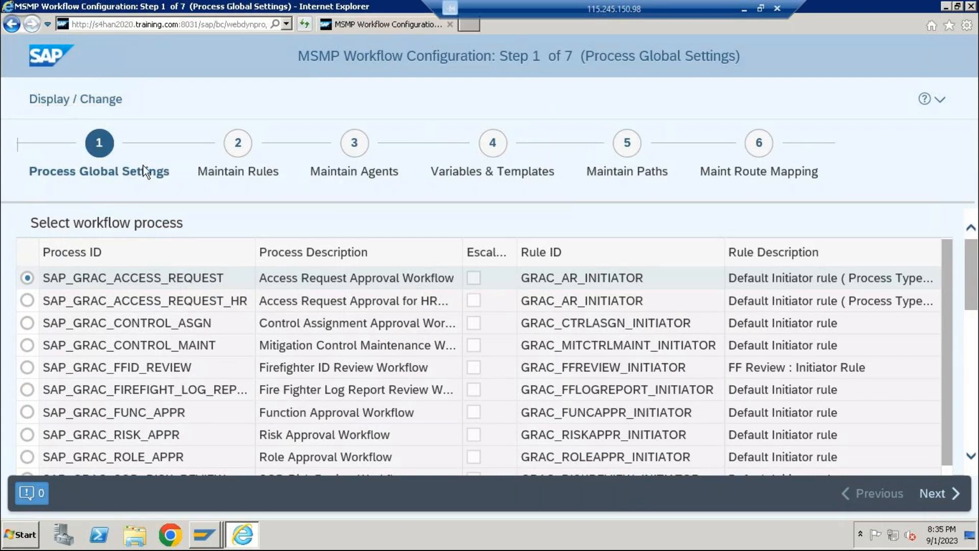
click(86, 95)
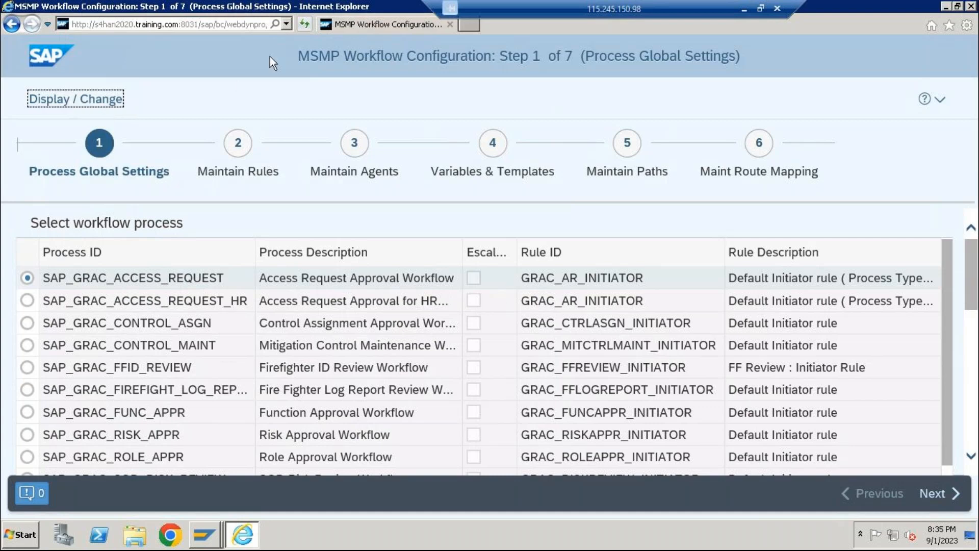
click(305, 26)
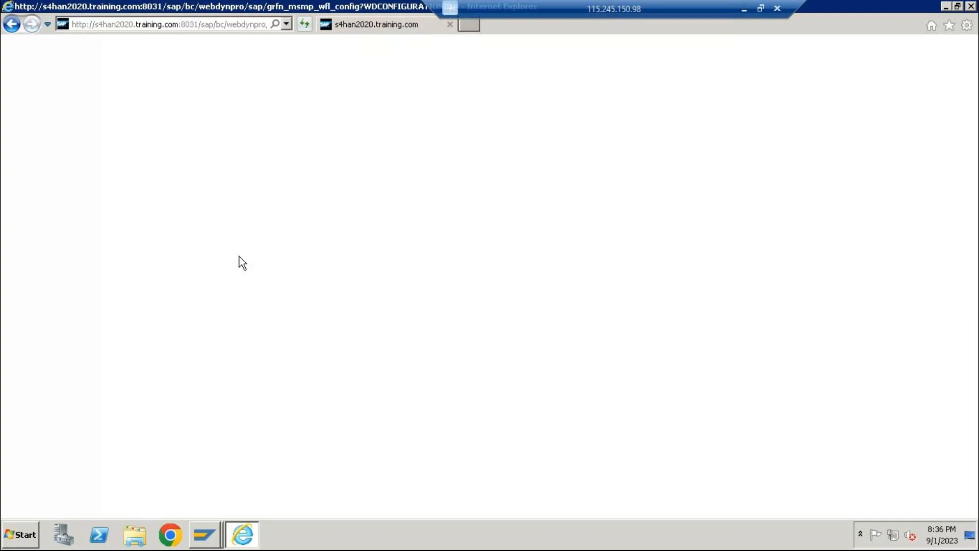
Reload the MSMP Workflow Configuration page, then close it and open its address in Google Chrome instead
click(303, 24)
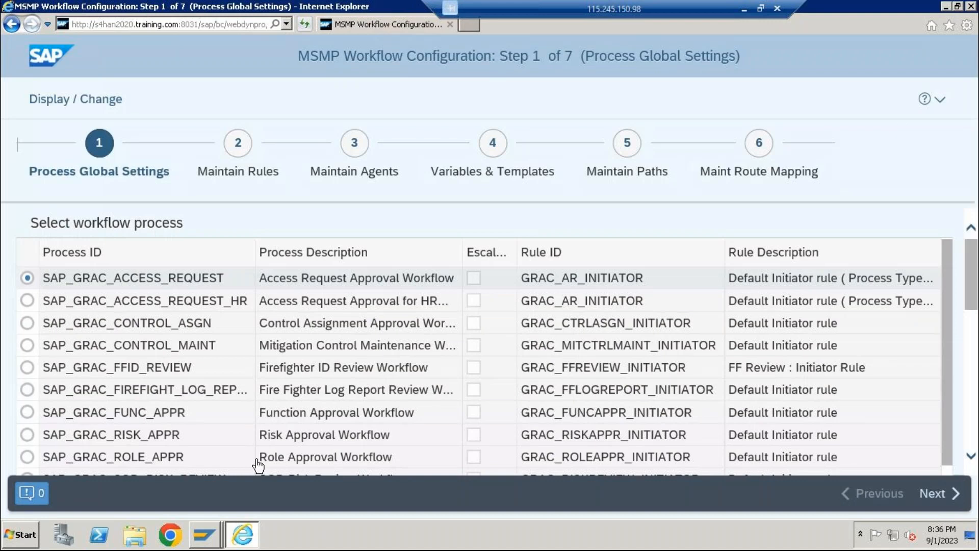
click(88, 101)
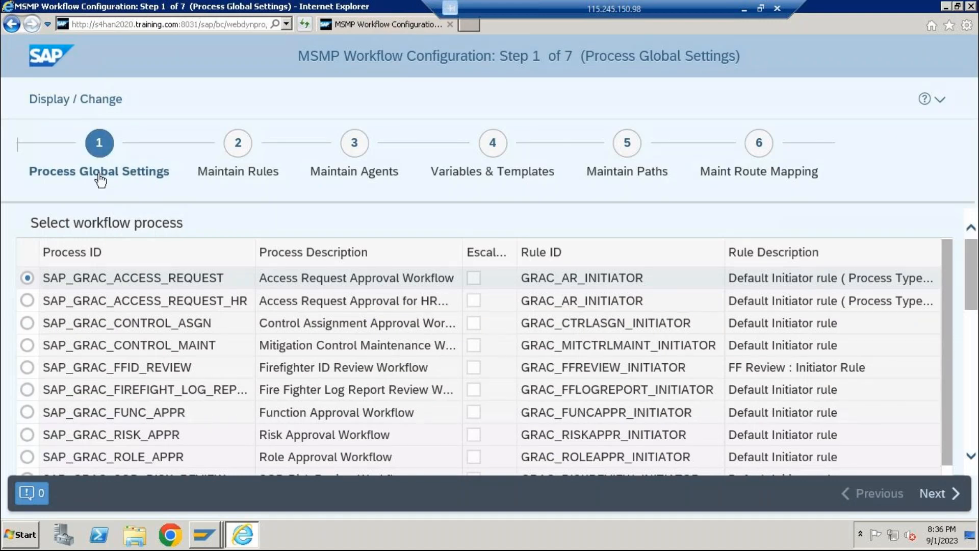
click(209, 24)
right_click(207, 25)
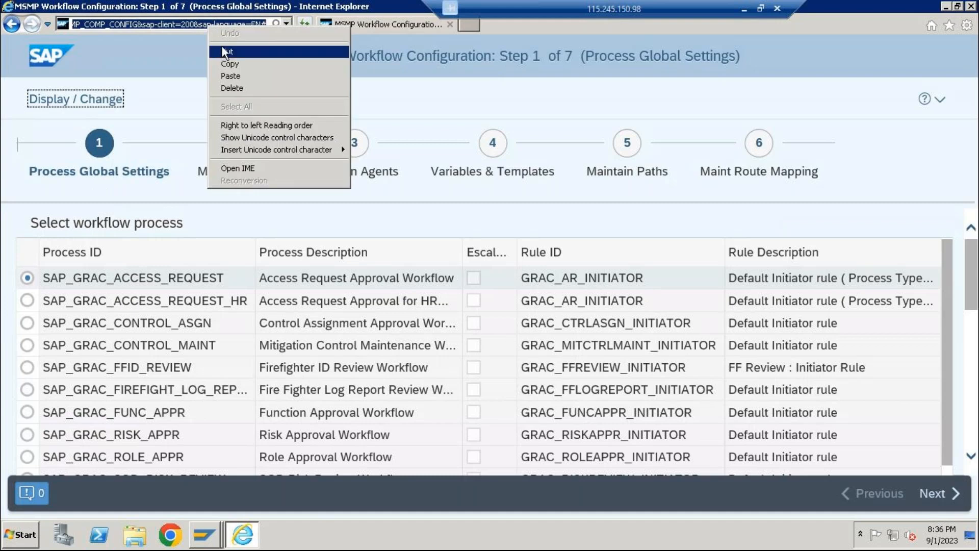
click(222, 47)
click(971, 6)
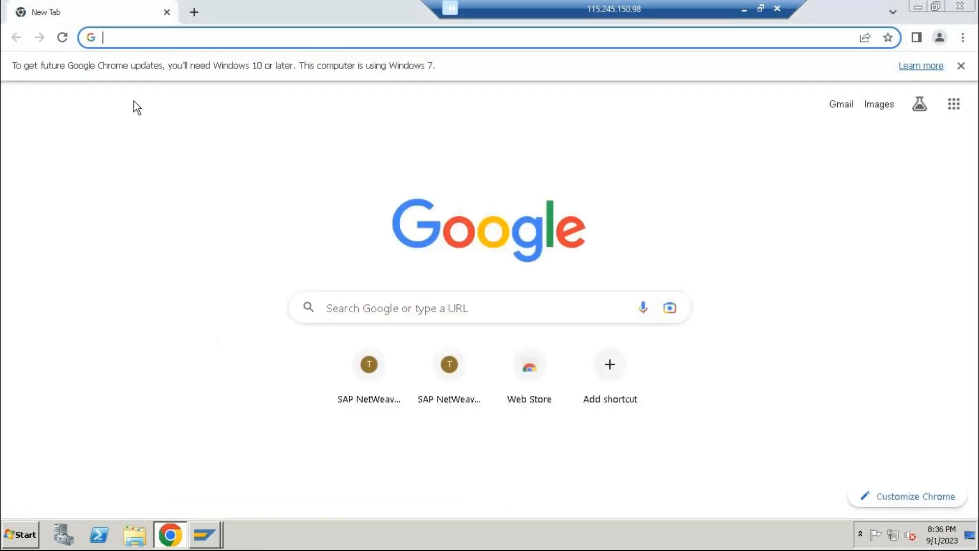
key(ctrl+v)
key(Return)
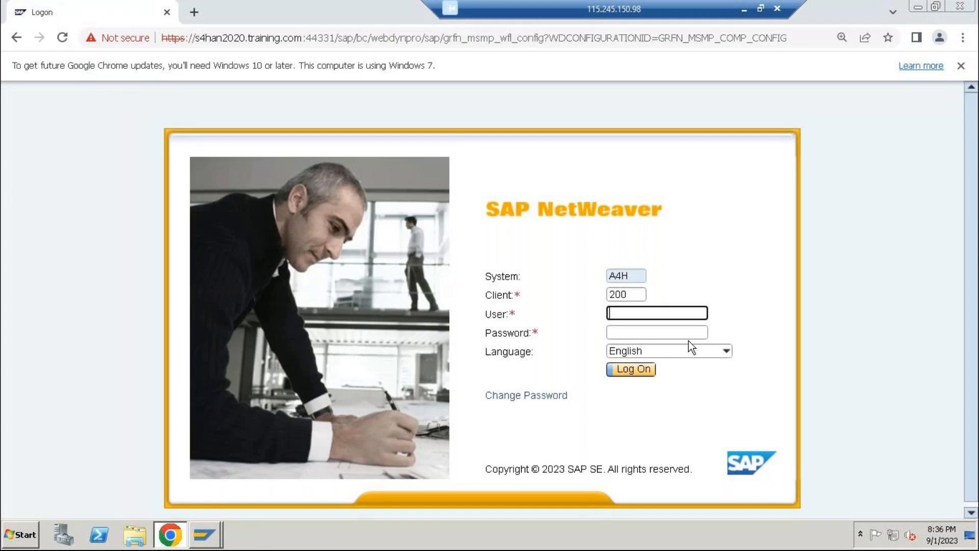
Log on to client 200 with the configuration user's user name and password, cancelling all existing logons
text(best)
key(Tab)
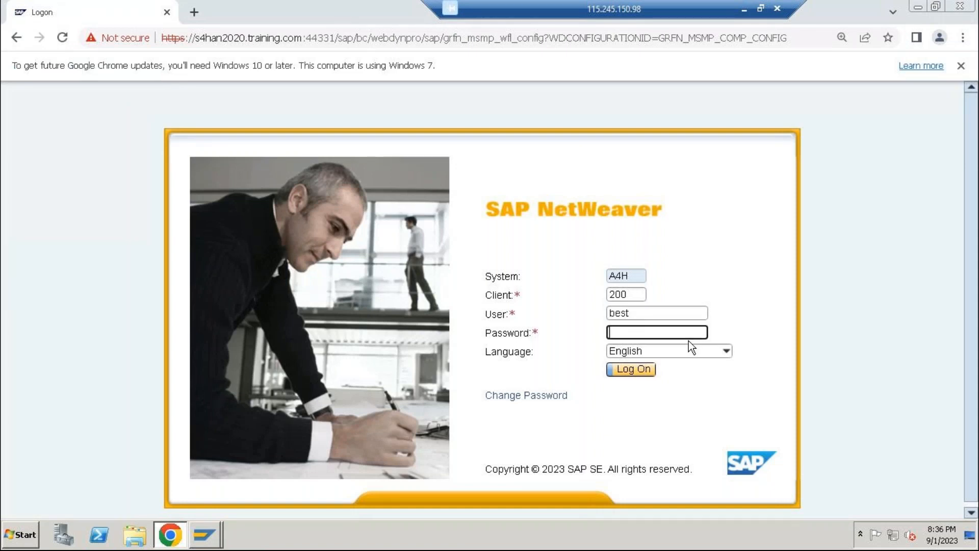
text(••••••••••)
key(Return)
click(530, 501)
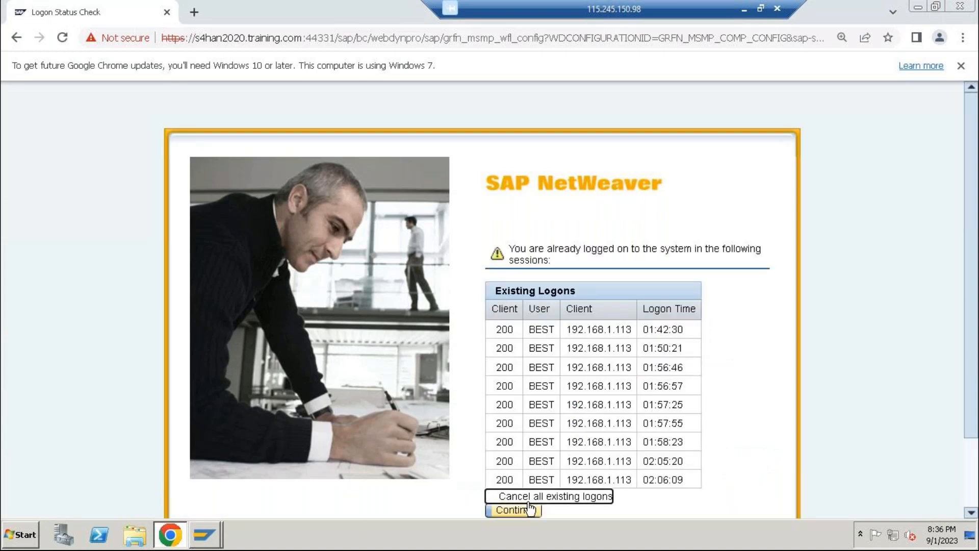
click(528, 499)
click(523, 510)
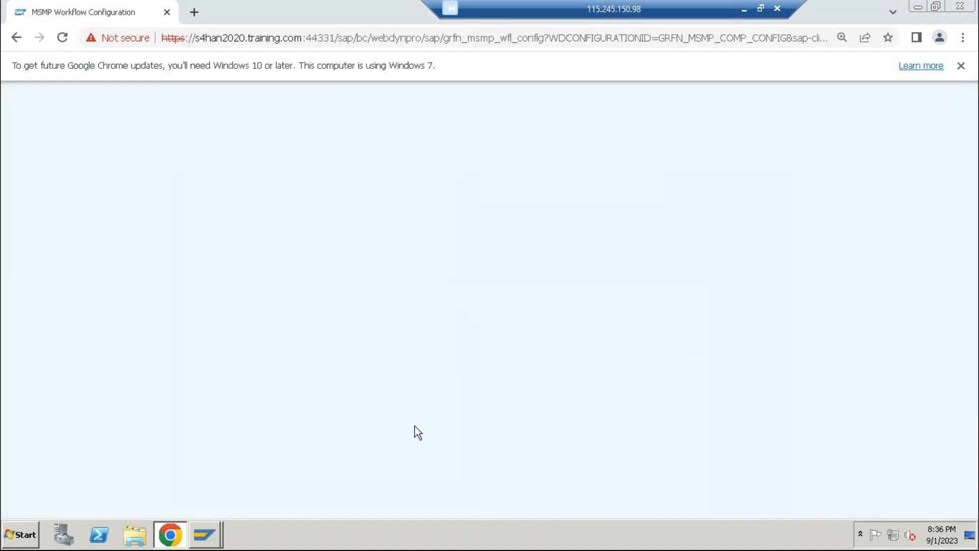
Switch the configuration to change mode, select process SAP_GRAC_ROLE_APPR and go to its Maintain Paths step
click(74, 152)
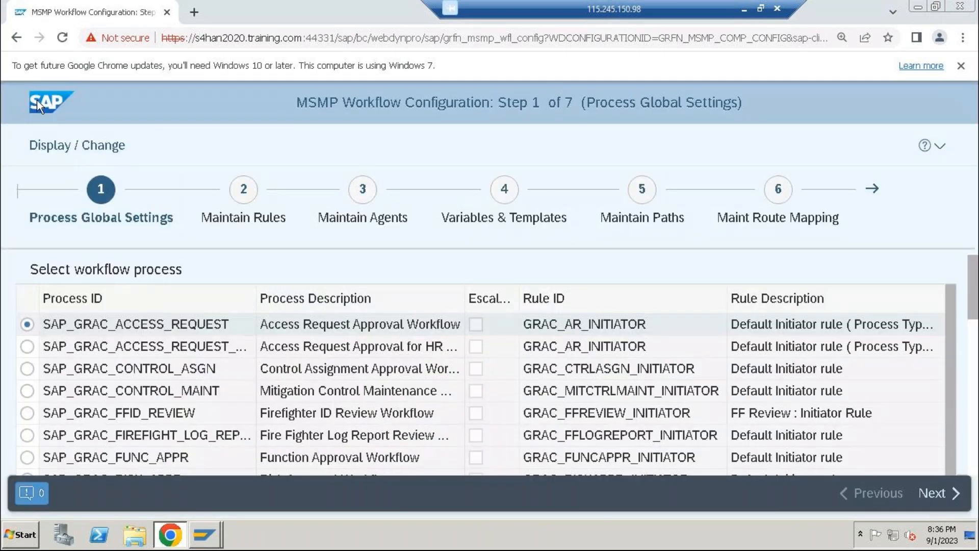
scroll(154, 361, down, 1)
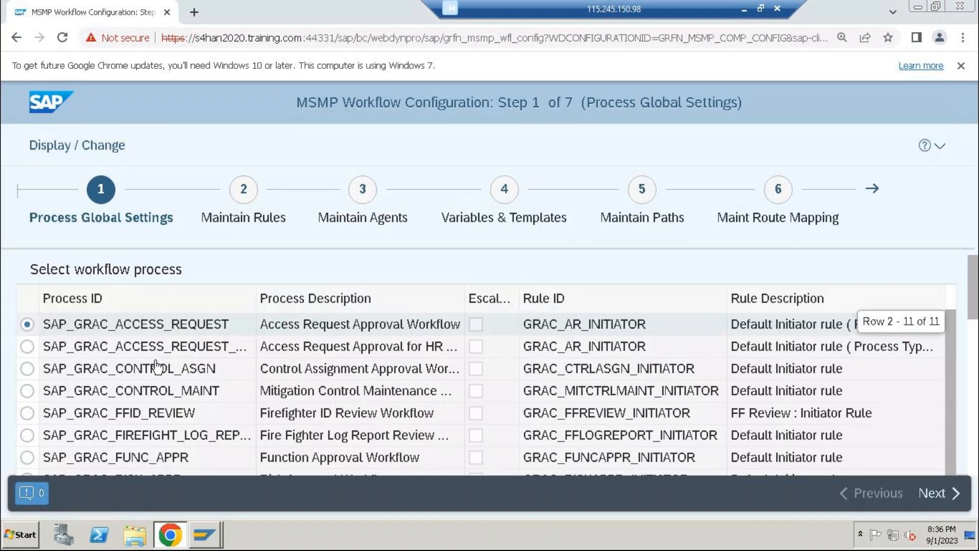
scroll(156, 367, down, 4)
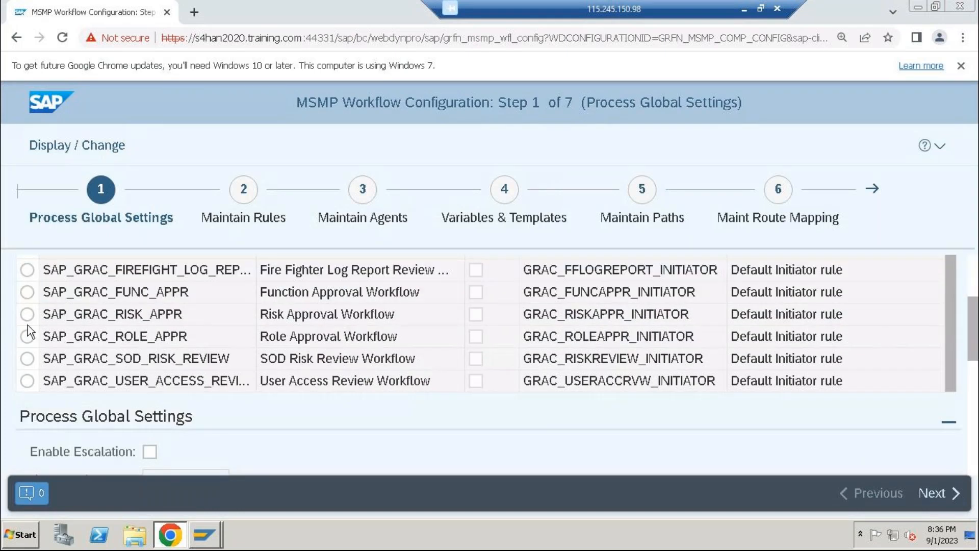
click(27, 336)
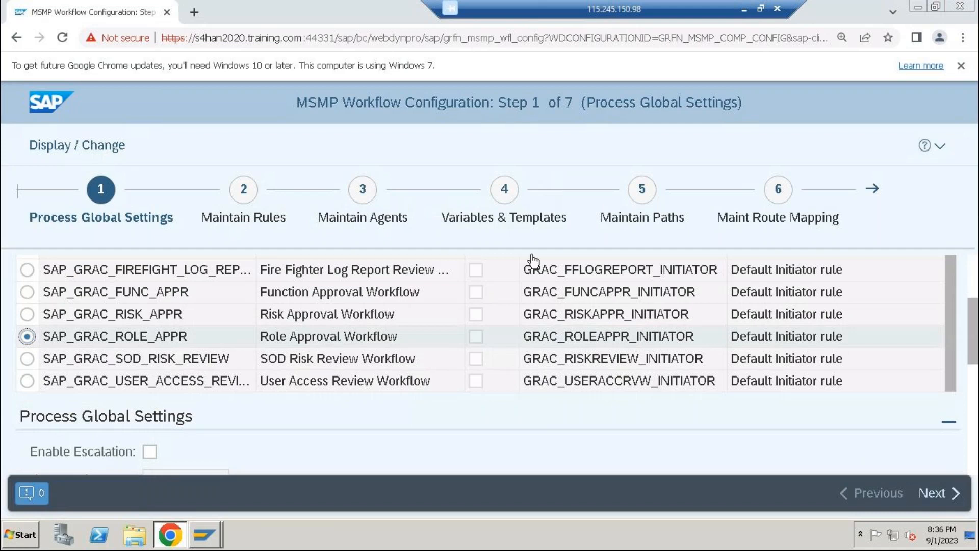
click(636, 208)
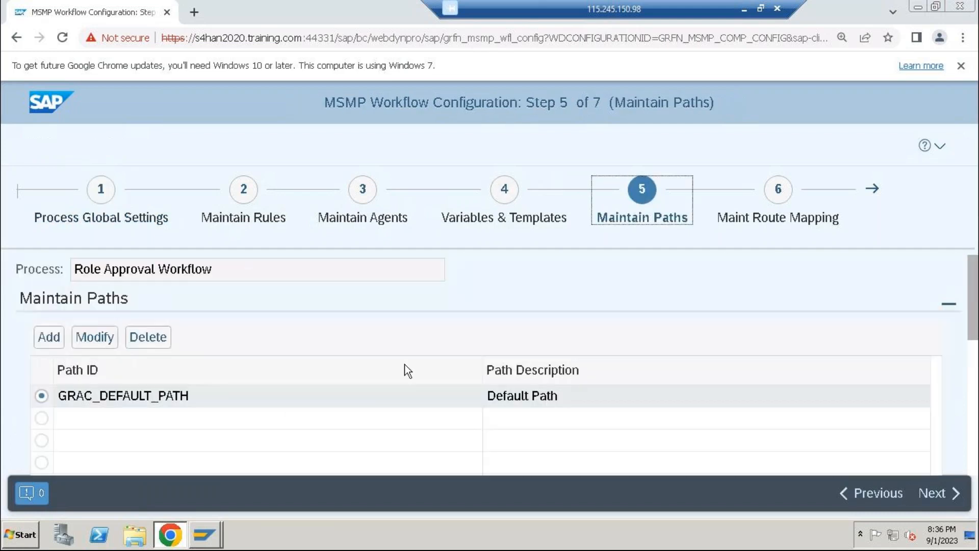
In the task settings of stage 001 of GRAC_DEFAULT_PATH, enable Confirm Approval and Forward Allowed and save the stage definition
scroll(289, 406, down, 5)
click(252, 291)
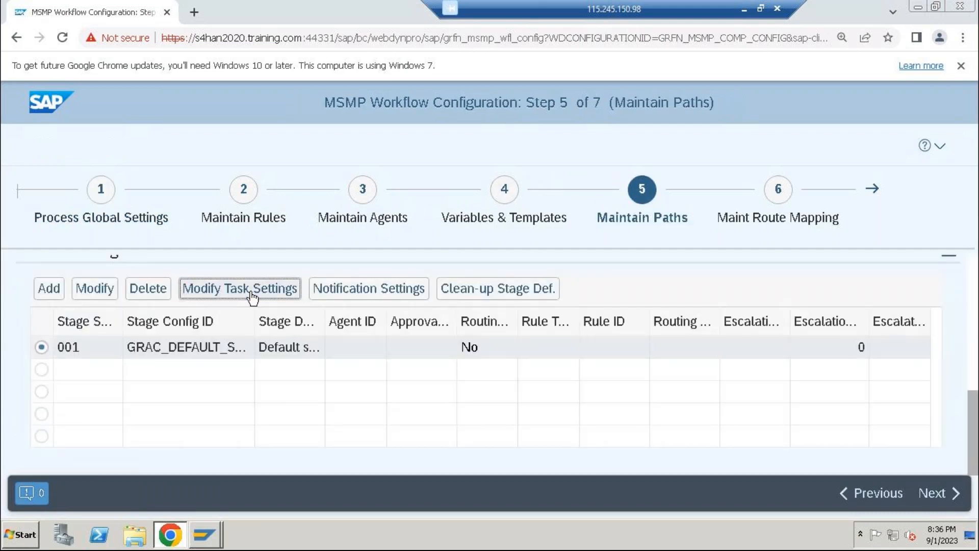
scroll(514, 339, down, 2)
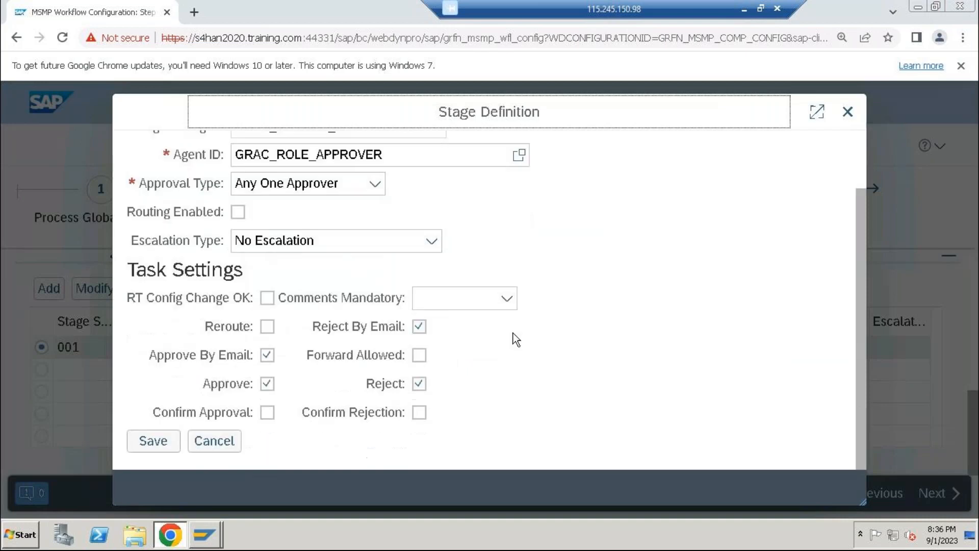
click(267, 412)
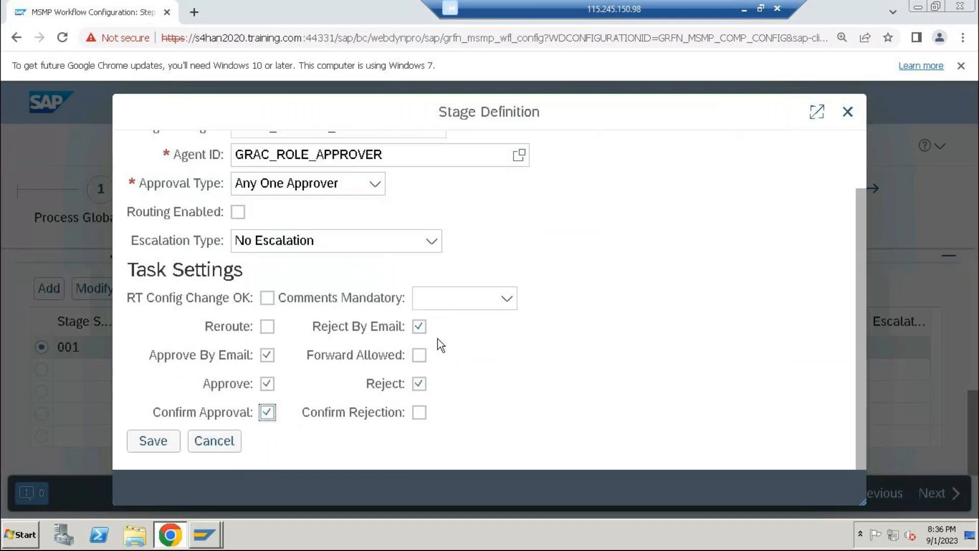
click(420, 353)
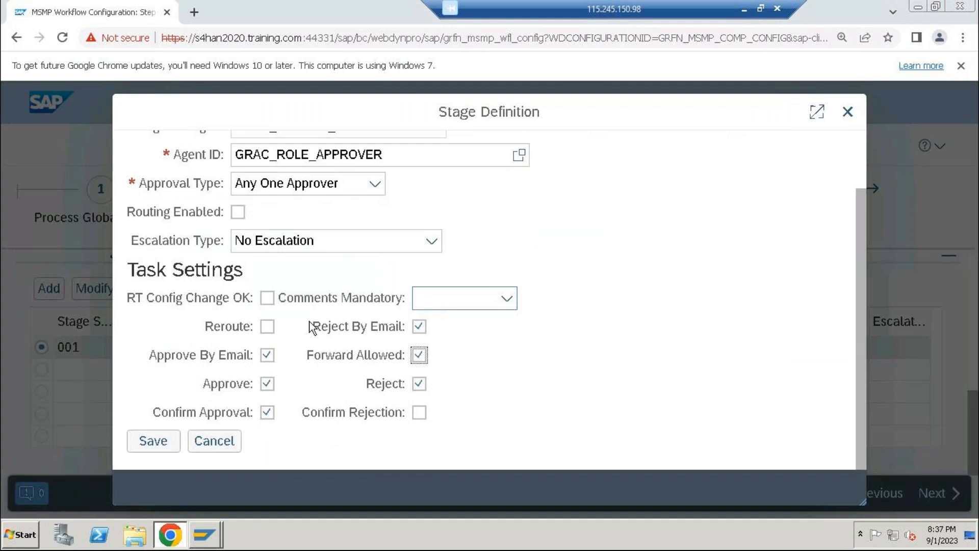
click(295, 244)
click(295, 244)
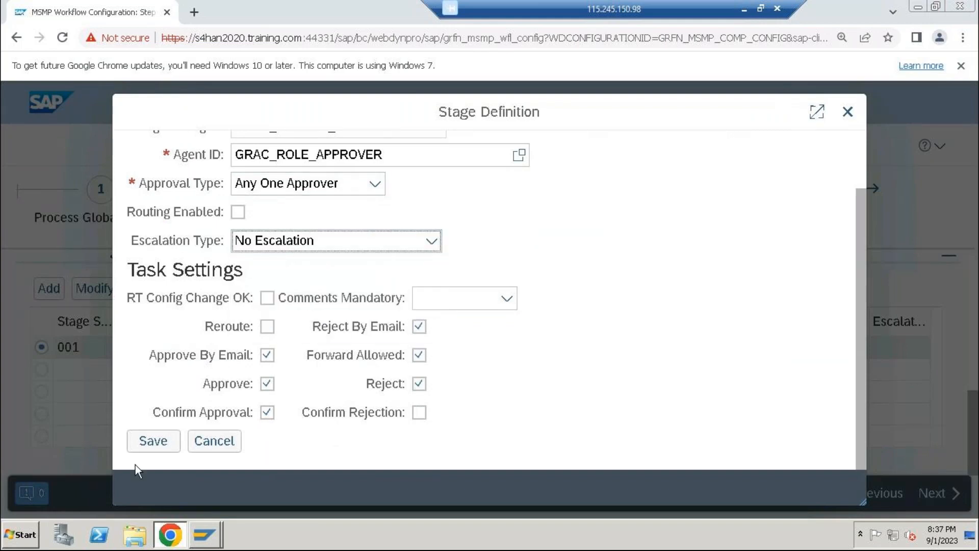
click(153, 441)
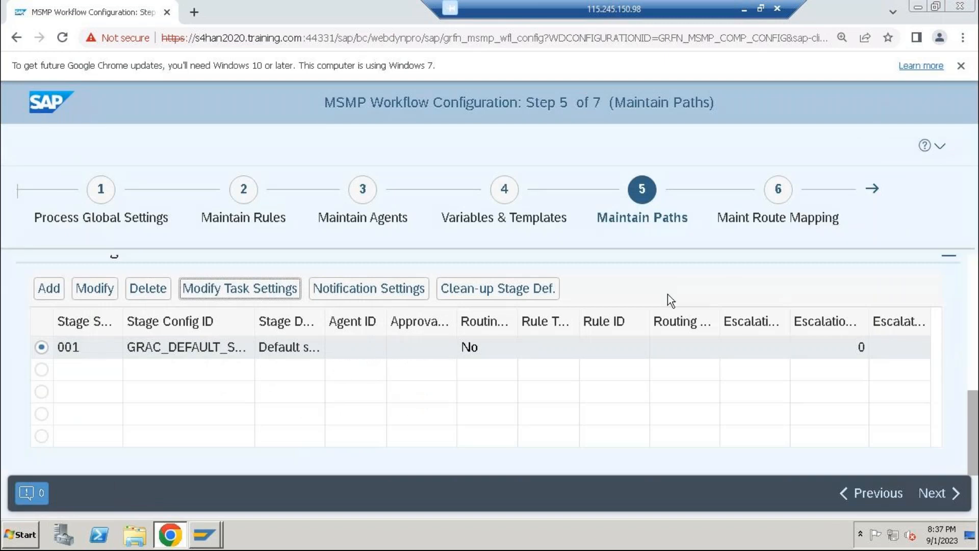
Advance to Generate Versions and save and activate the Role Approval Workflow with Do Not Transport Object
click(934, 495)
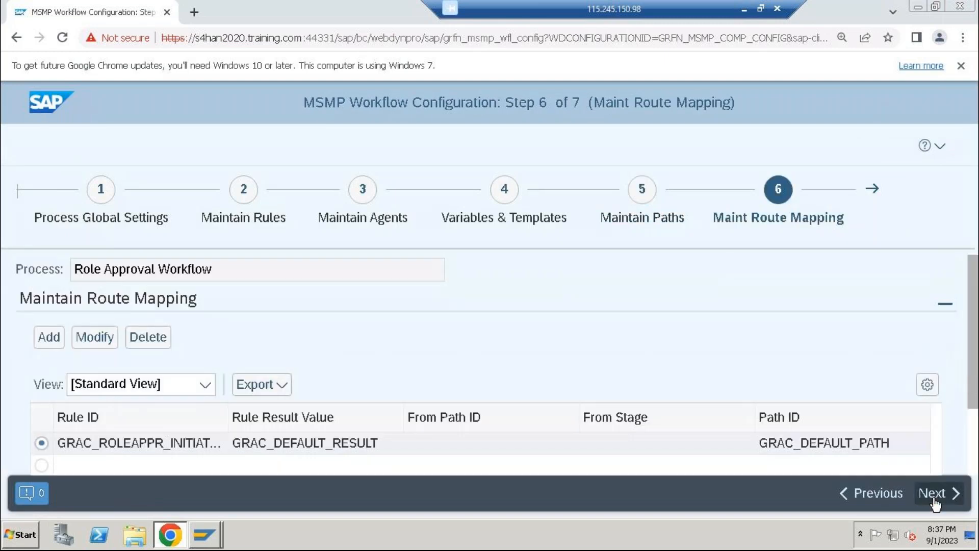
click(934, 496)
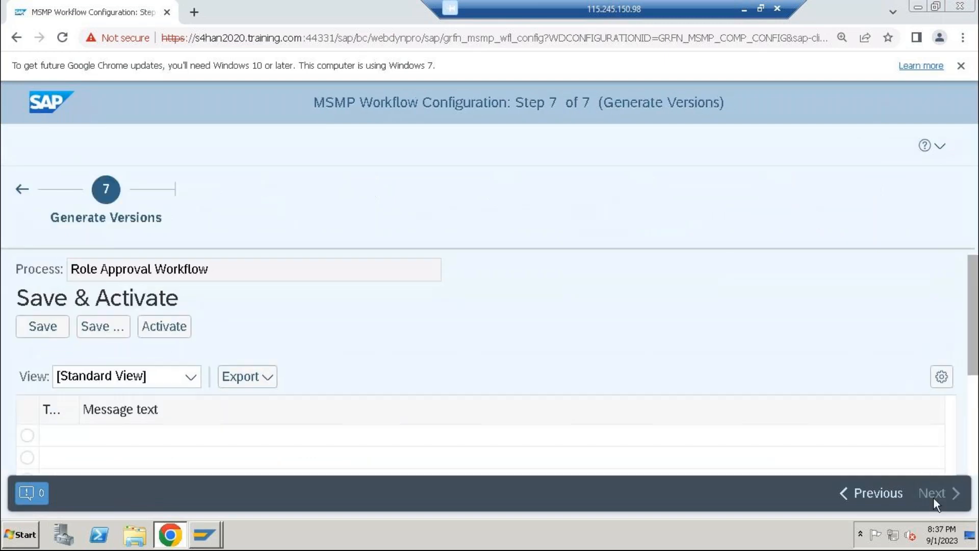
click(168, 338)
click(99, 329)
click(202, 335)
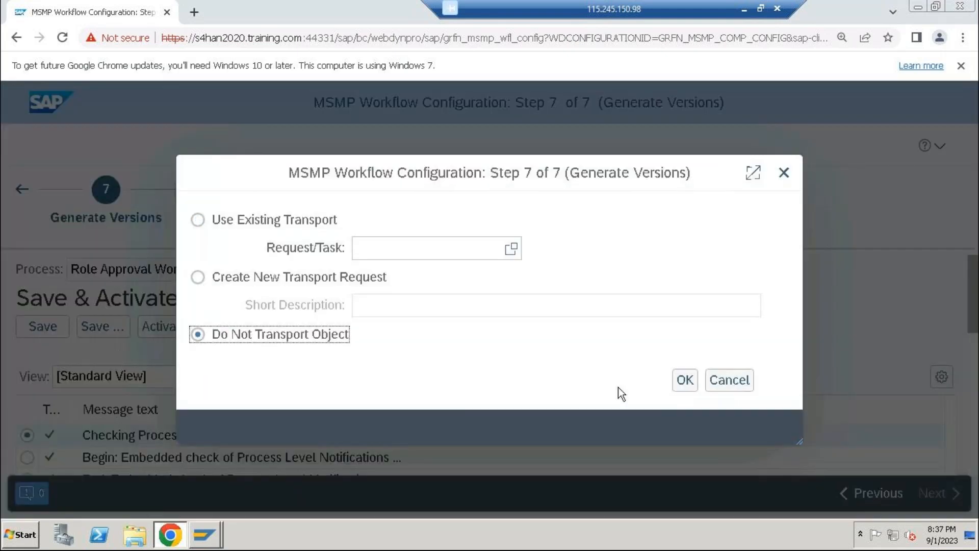
click(685, 382)
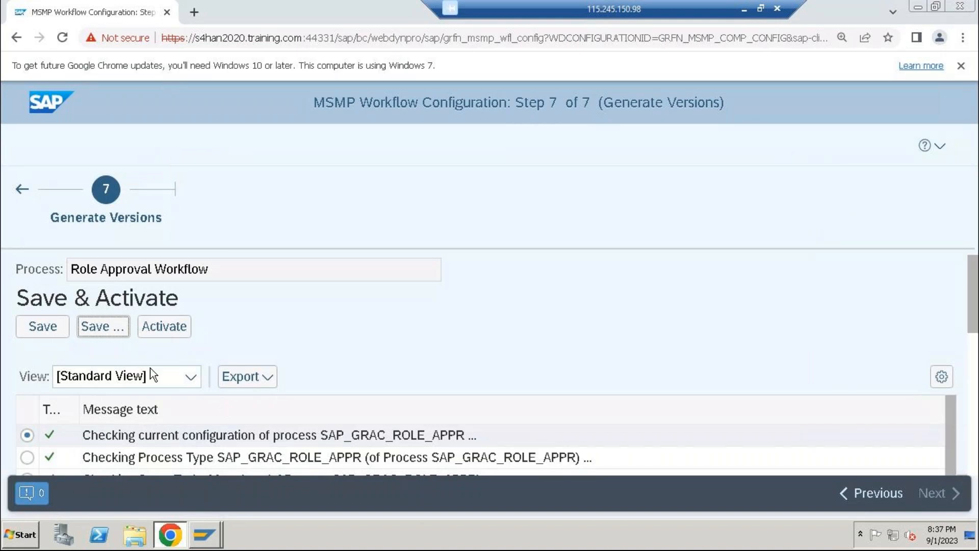
Close the Chrome window, switch to SAP Logon 760 and open the GRC12-1 connection
click(959, 7)
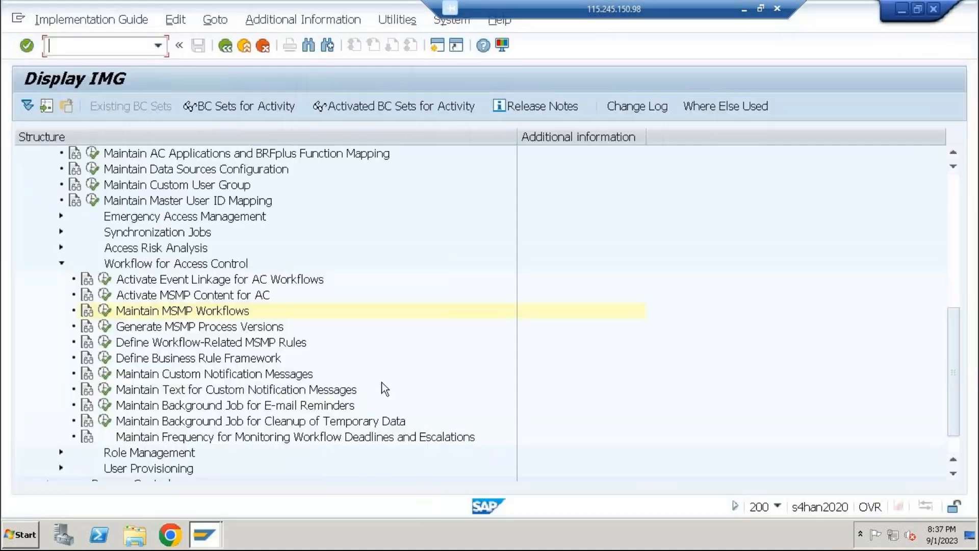
click(214, 540)
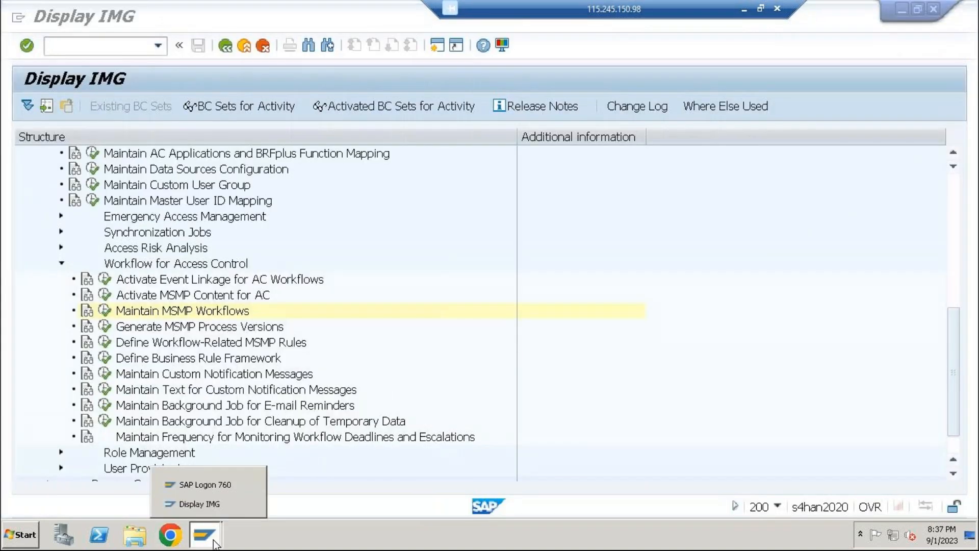
click(202, 504)
click(214, 533)
click(201, 484)
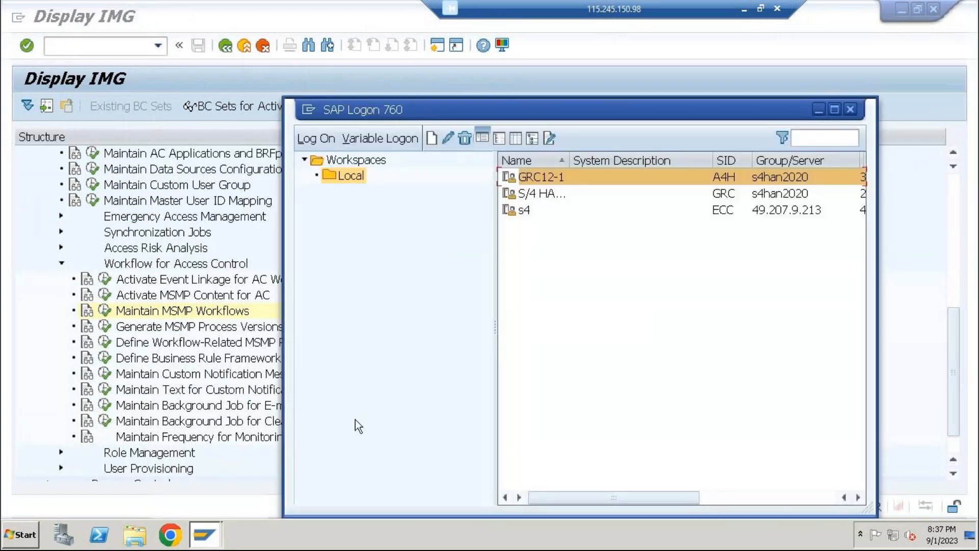
key(Return)
Log on to client 200 with the role owner's user name and password
text(b)
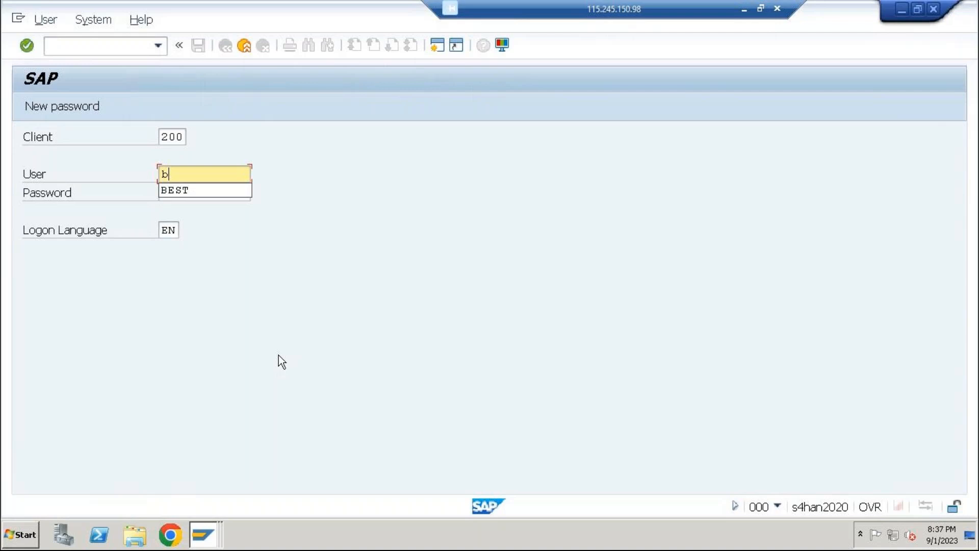
key(BackSpace)
key(Down)
key(Down)
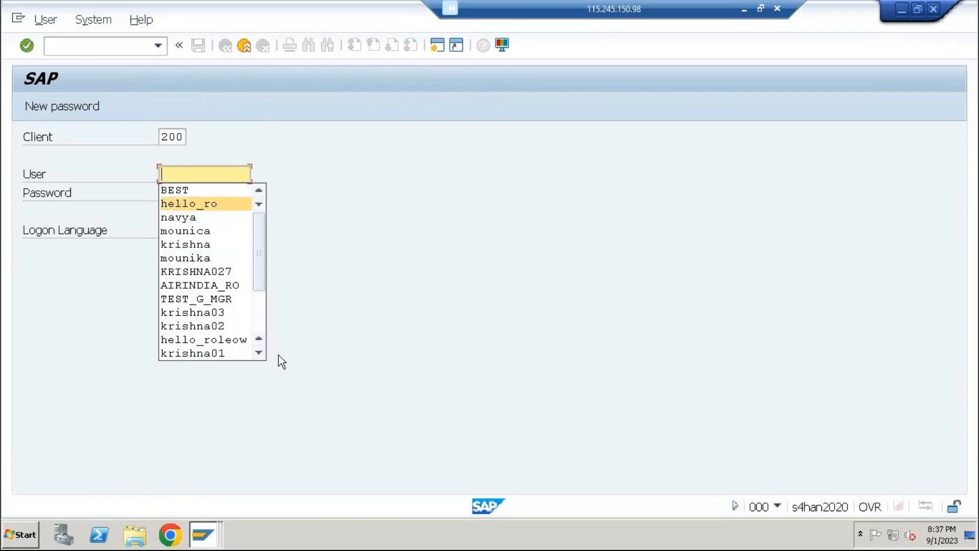
key(Return)
key(Tab)
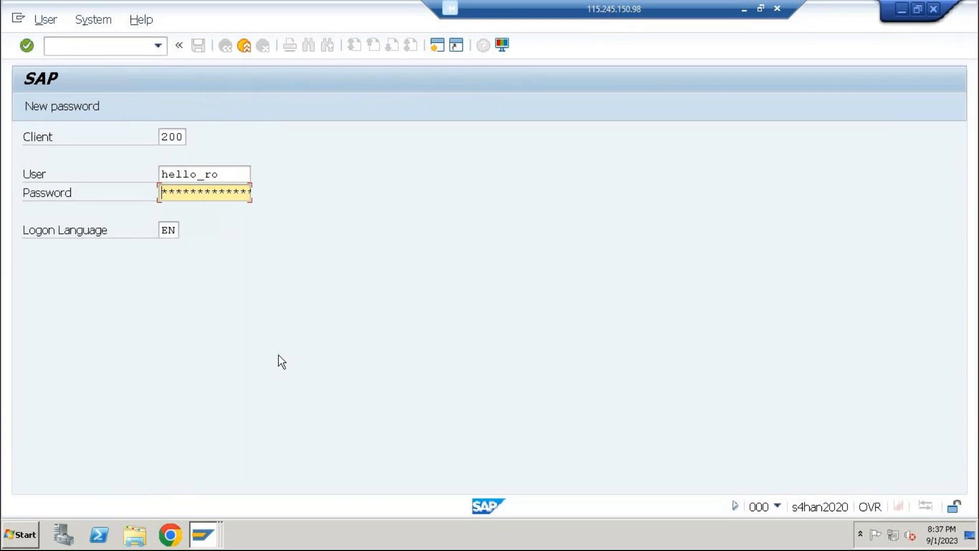
text(*******)
key(Return)
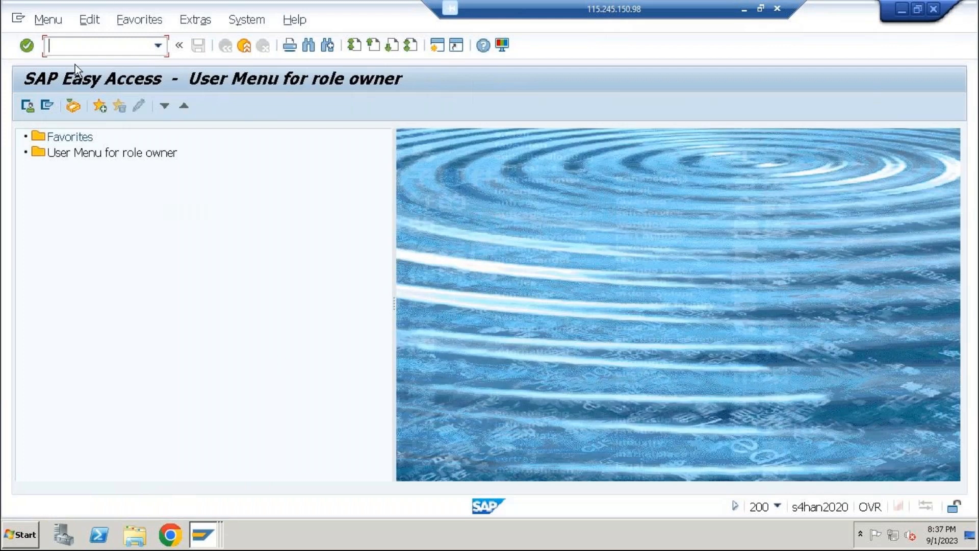
Launch NWBC as the role owner, maximize its window and open the Work Inbox from My Home
key(Return)
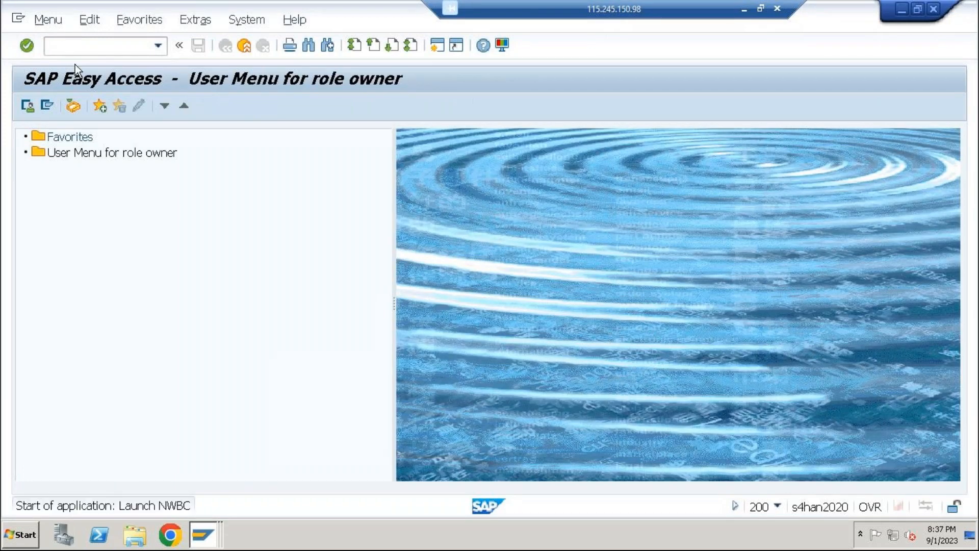
double_click(154, 7)
click(124, 121)
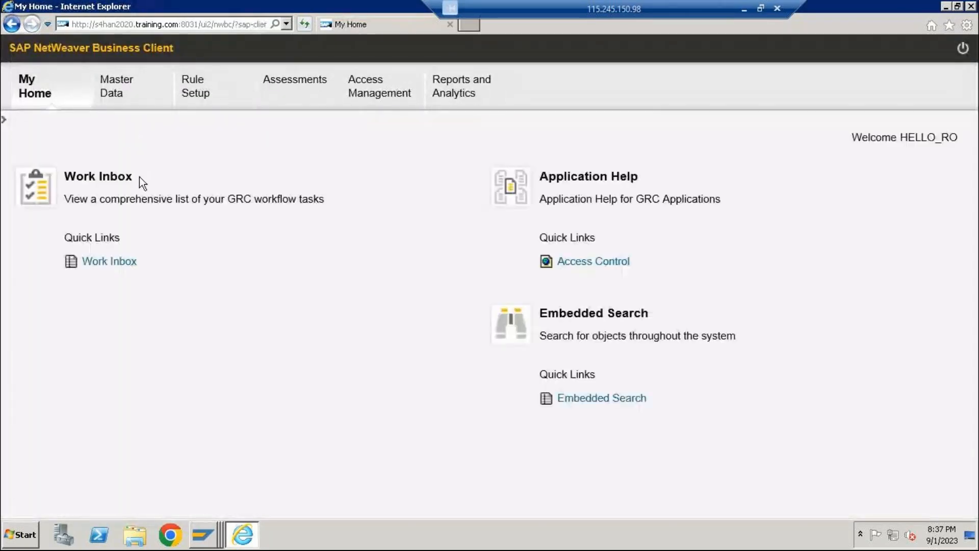
click(139, 100)
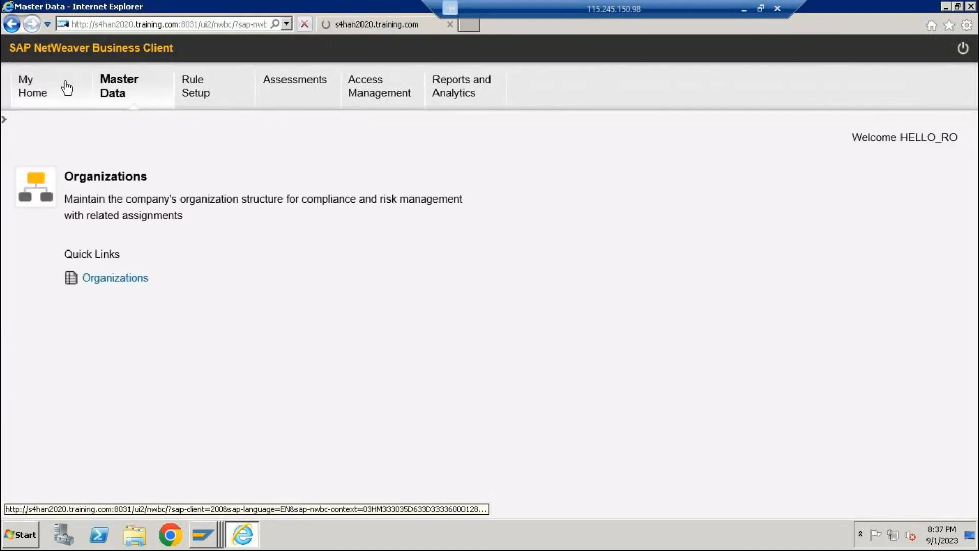
click(68, 88)
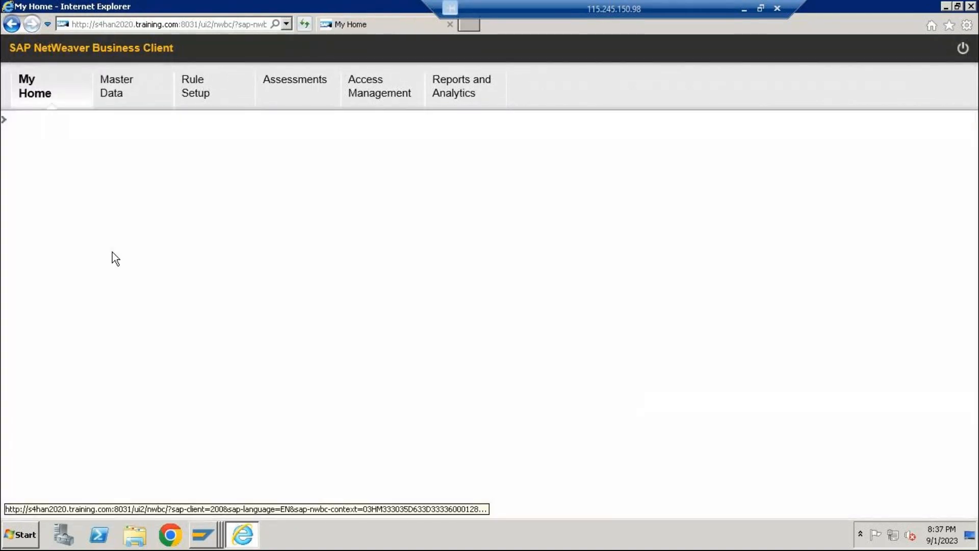
click(99, 265)
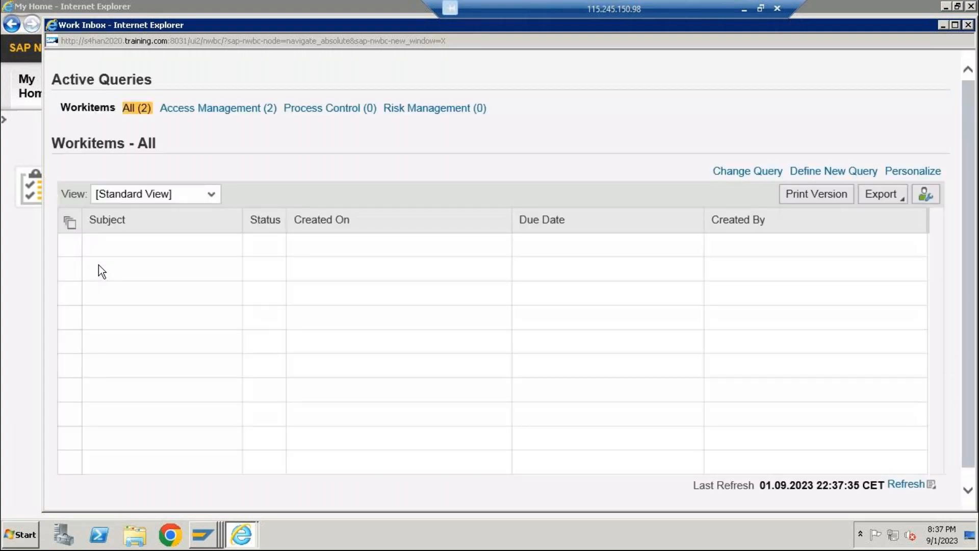
Open the Z_LG_AAIR_SIN99 role approval from the Access Management work items, check its other actions, and close the approval and inbox windows
click(223, 110)
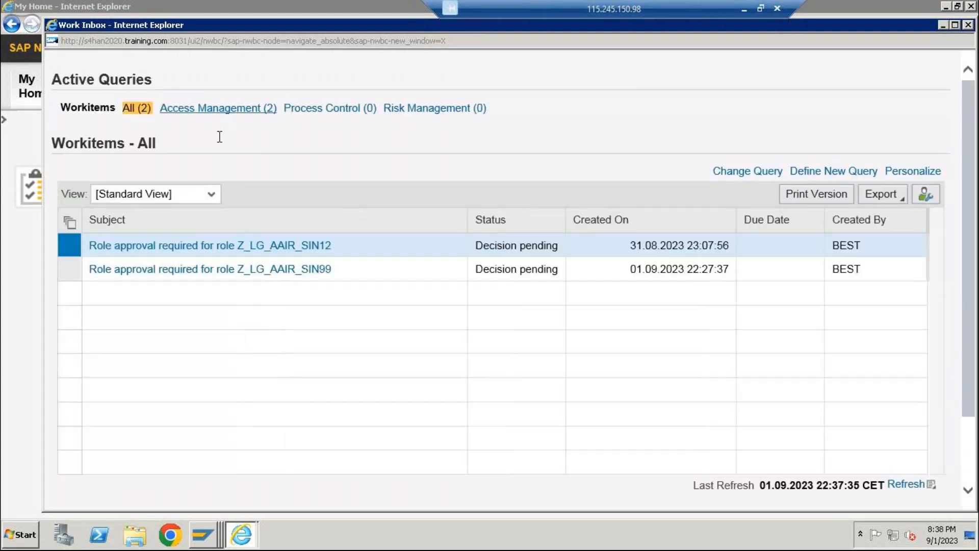
click(188, 266)
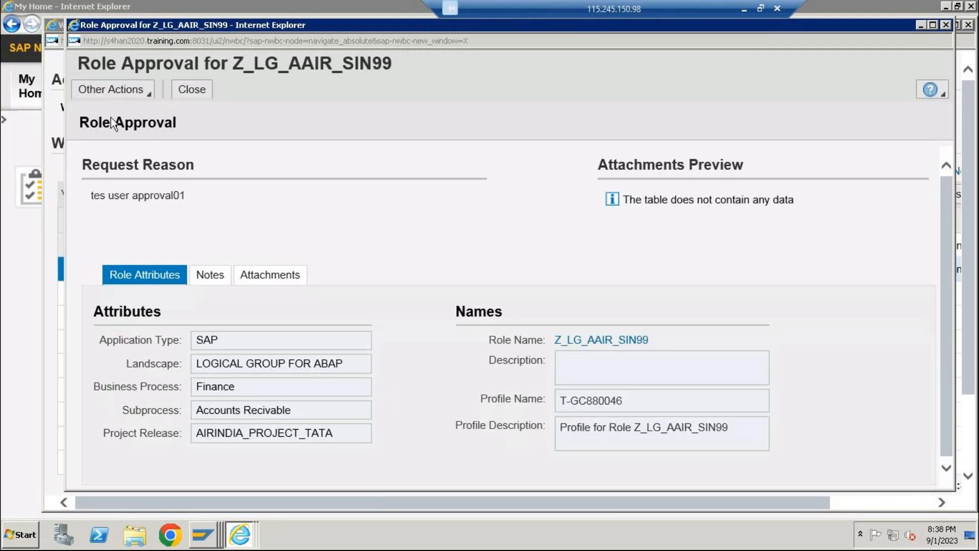
click(151, 106)
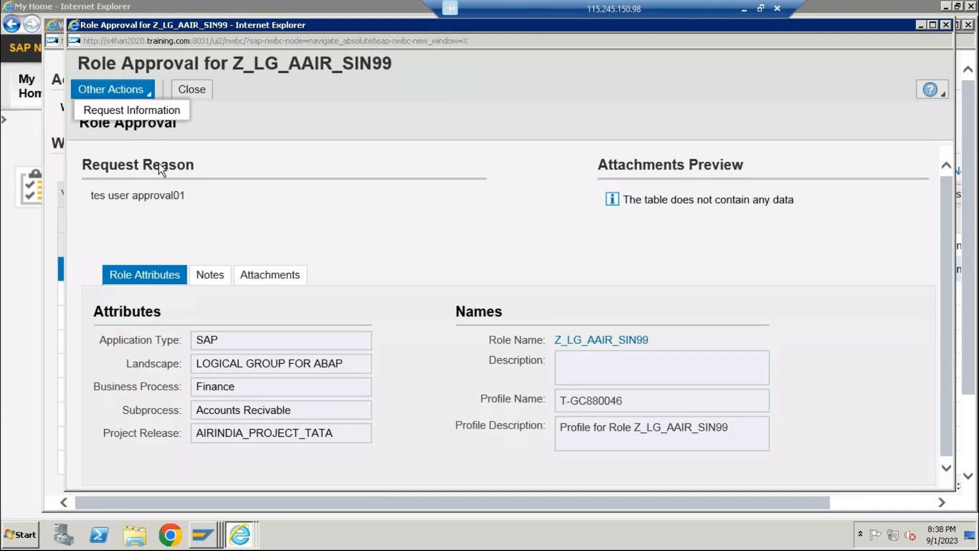
click(947, 24)
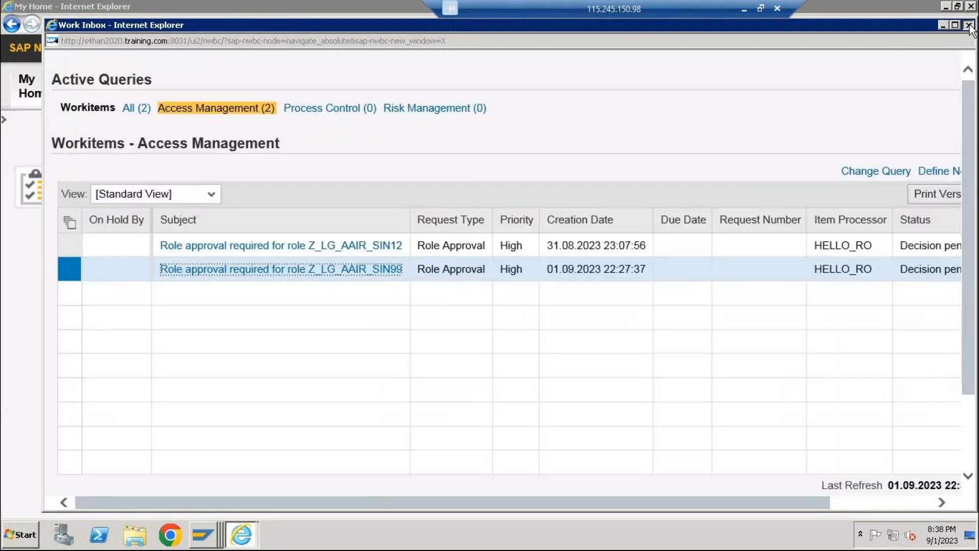
click(969, 25)
Switch to the Display IMG session in SAP GUI and exit it to the SAP Easy Access screen
click(202, 534)
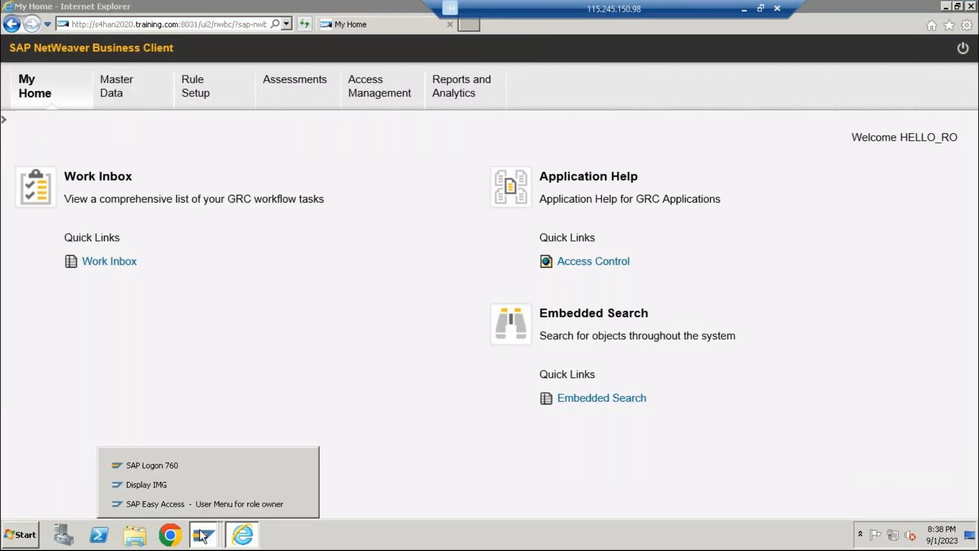
click(172, 500)
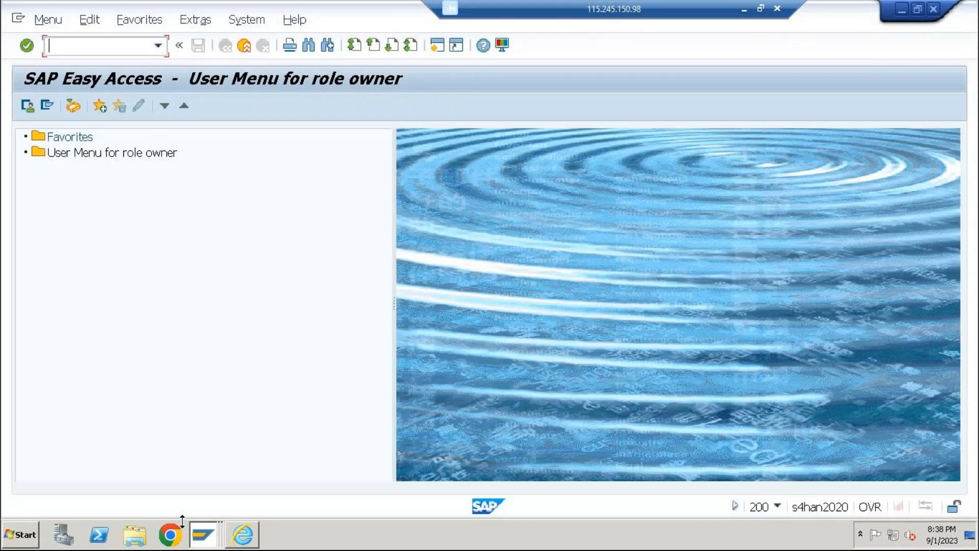
click(198, 526)
click(191, 483)
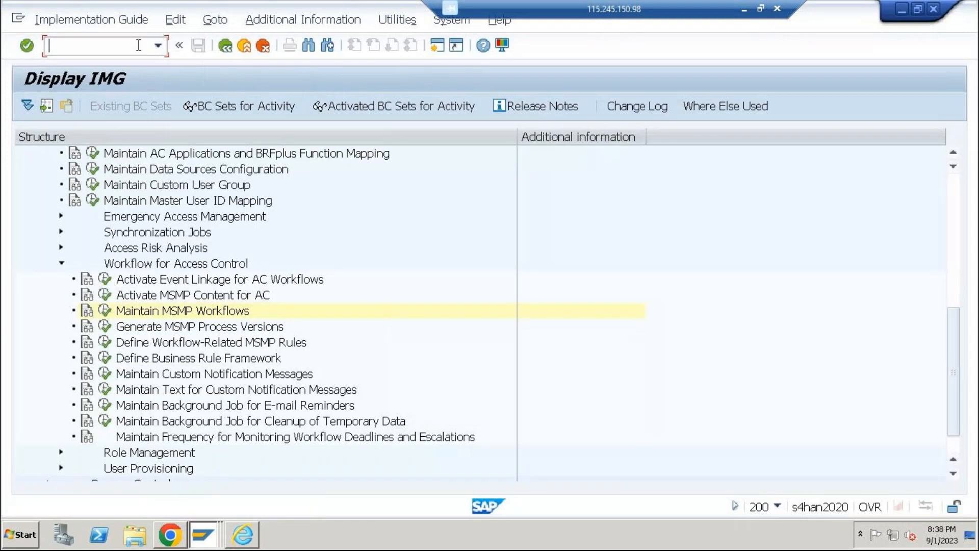
text(mwbc)
key(Return)
click(244, 46)
click(245, 46)
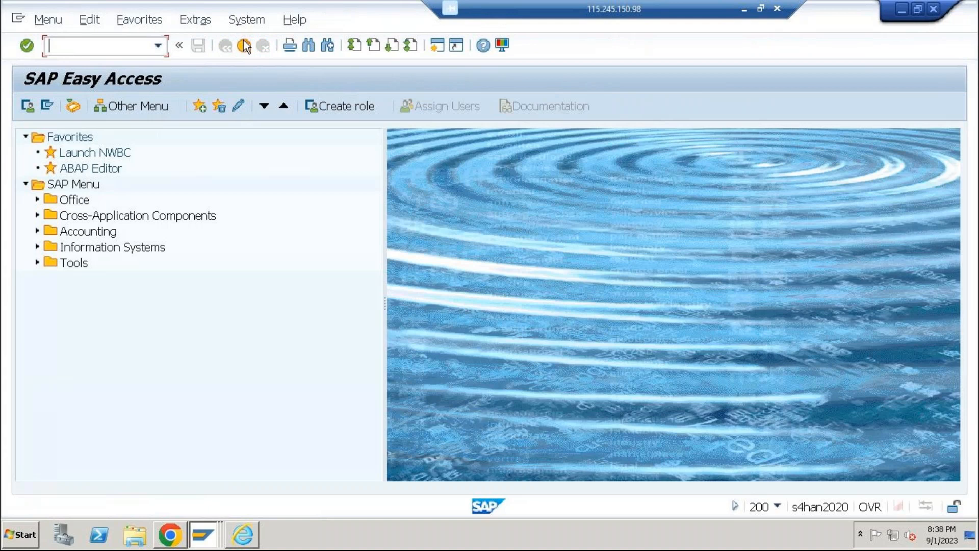
Run the Launch NWBC favorite, copy the launcher URL, close the Internet Explorer window and load the URL in Chrome
double_click(121, 153)
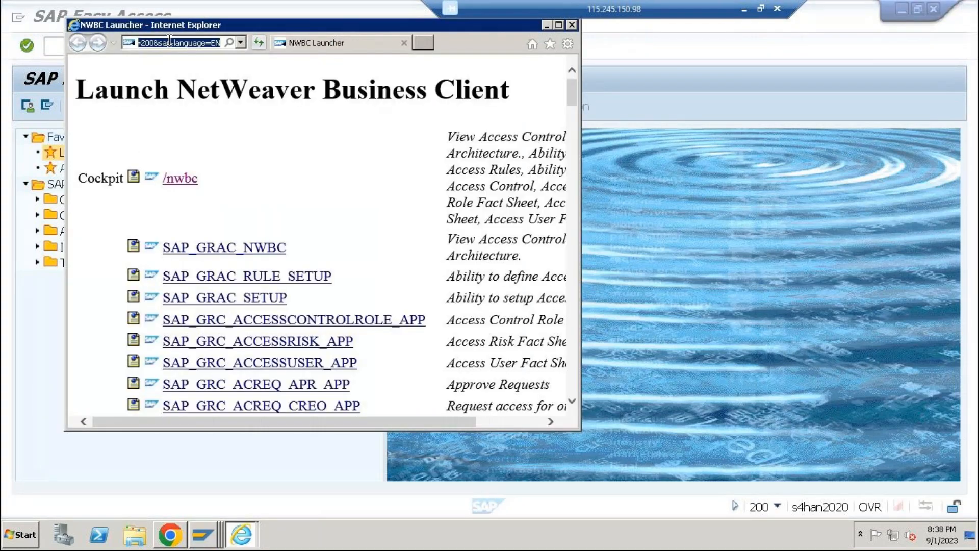
click(572, 25)
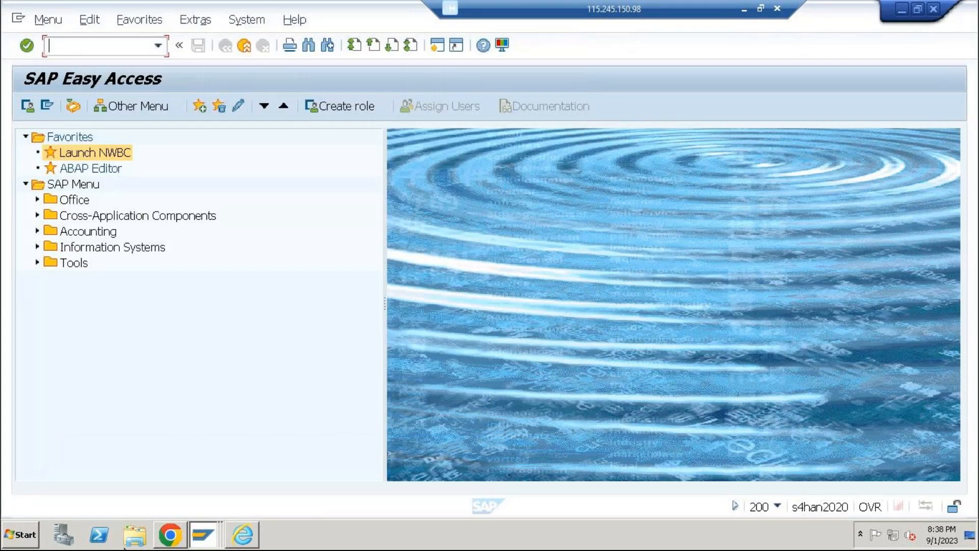
click(166, 541)
text(http://s4han2020.training.com:8031/ui2/nwbc/~launch/?sap-client=200&sap-language=EN)
key(Return)
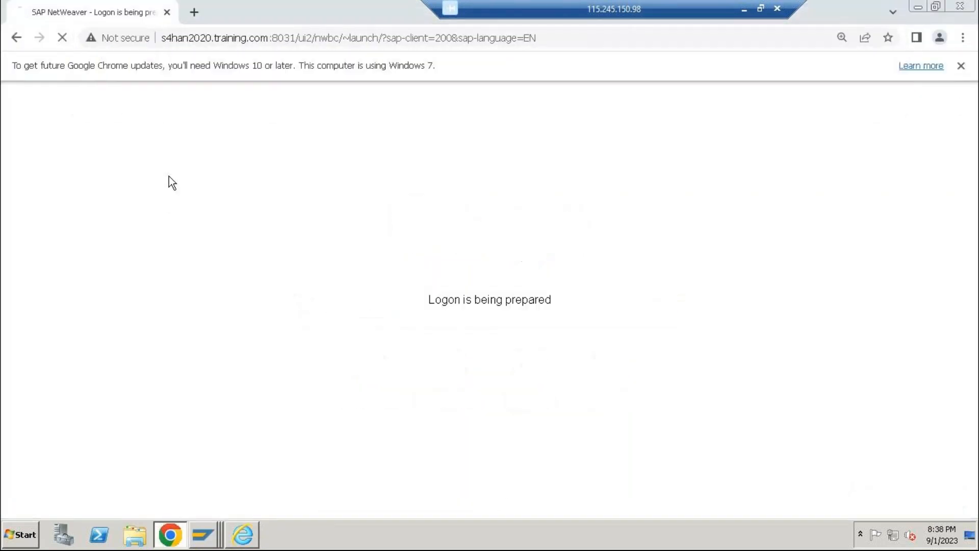
Log on to client 200 with the role creator's user name and password, cancelling all existing logons
click(458, 266)
text(best)
key(Tab)
text(*****)
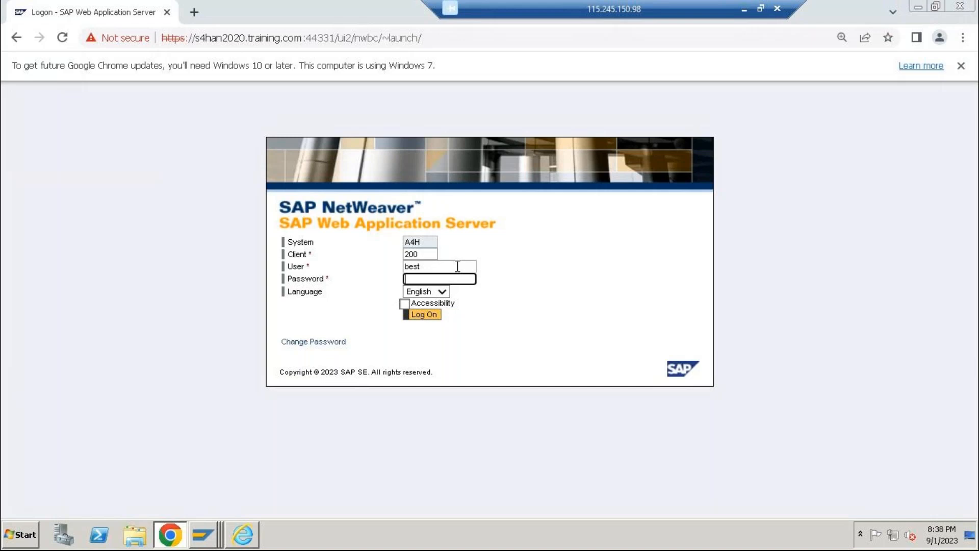
text(******)
key(Return)
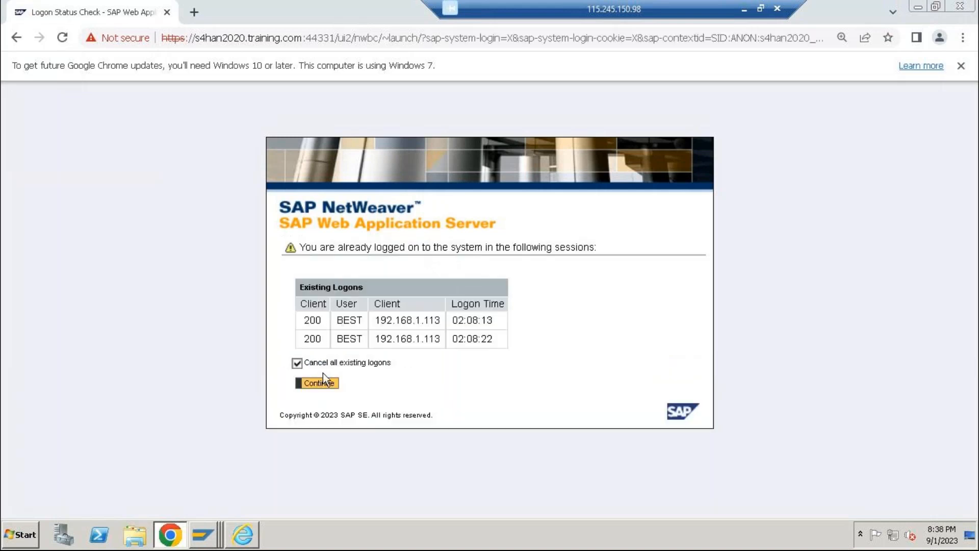
click(323, 384)
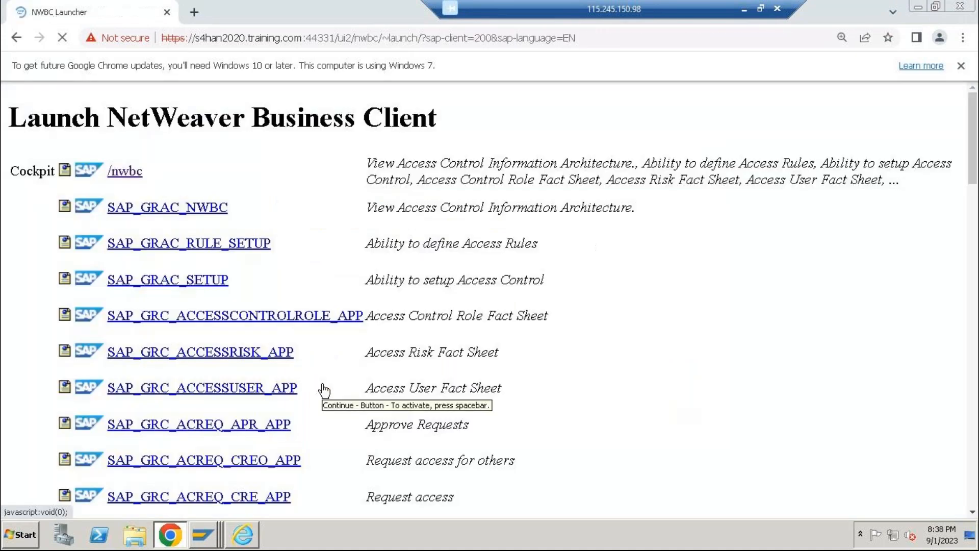
Launch the /nwbc cockpit, open Role Maintenance from Access Management and maximize its window
click(129, 182)
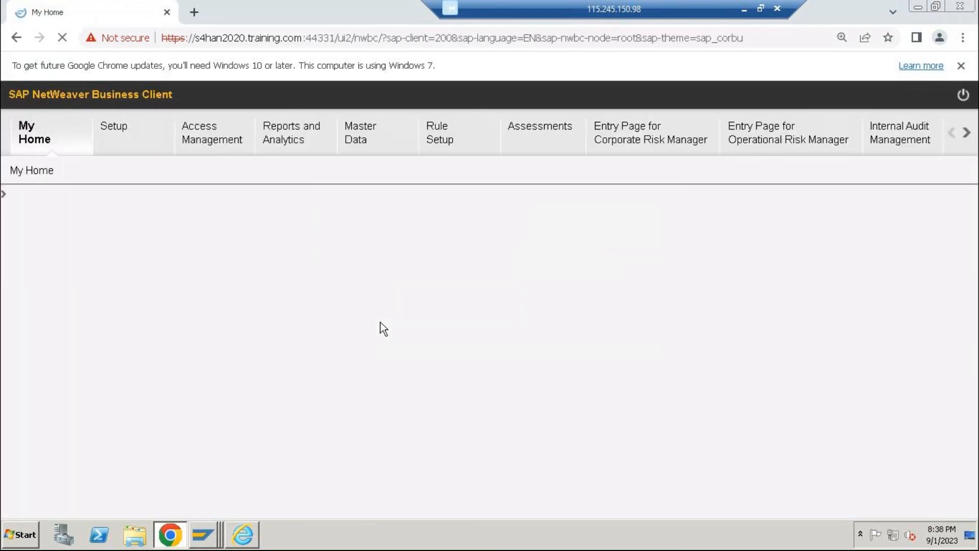
click(205, 145)
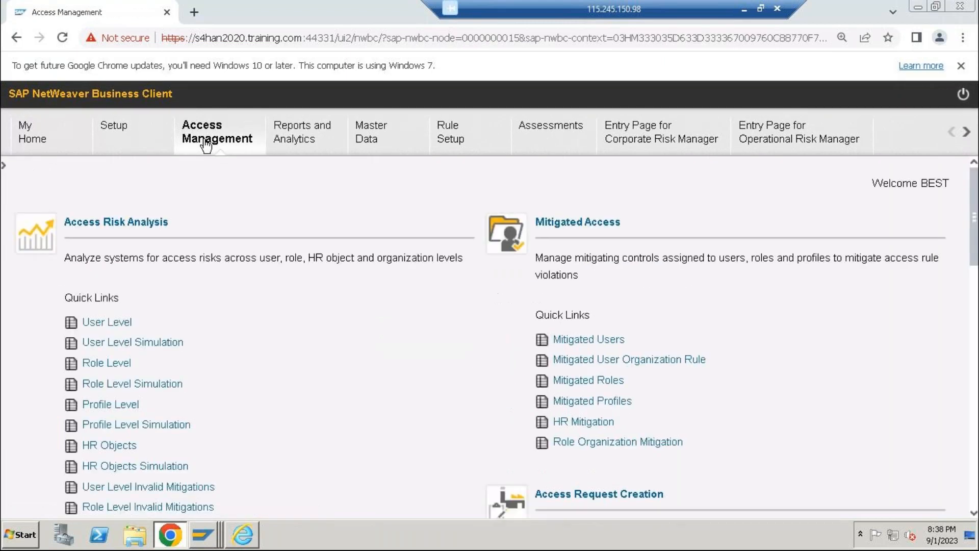
scroll(182, 306, down, 10)
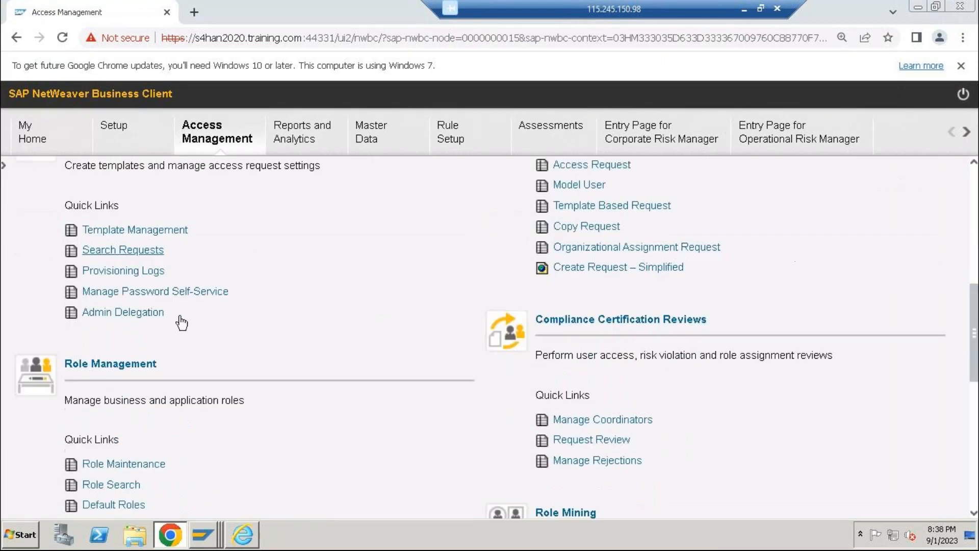
click(147, 392)
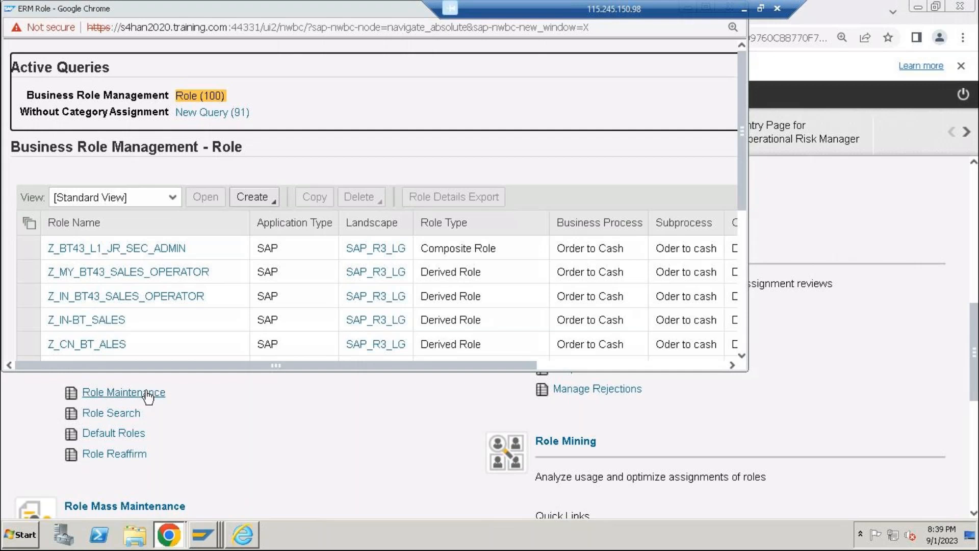
double_click(221, 13)
Create a new single role for hello project with application type SAP and landscape LOGICAL GROUP FOR ABAP
click(246, 198)
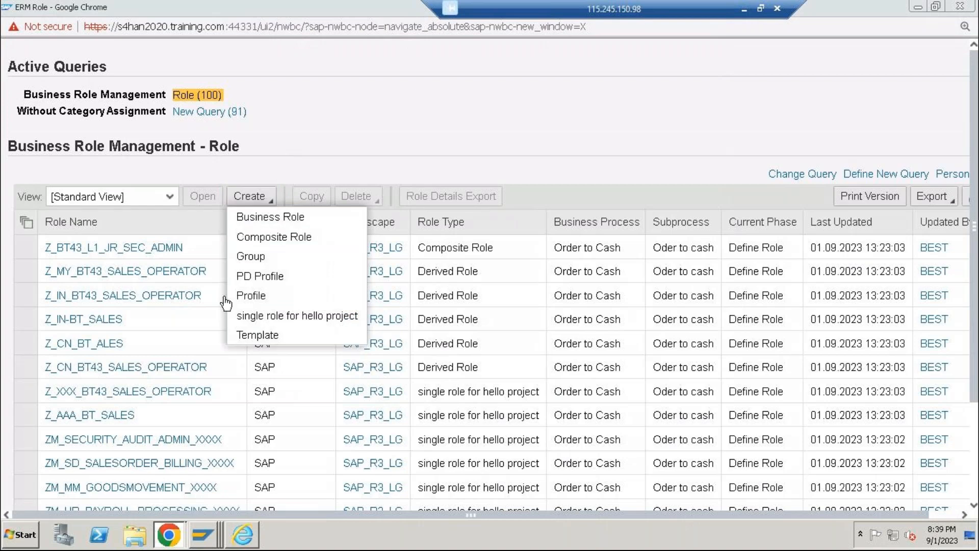
click(271, 317)
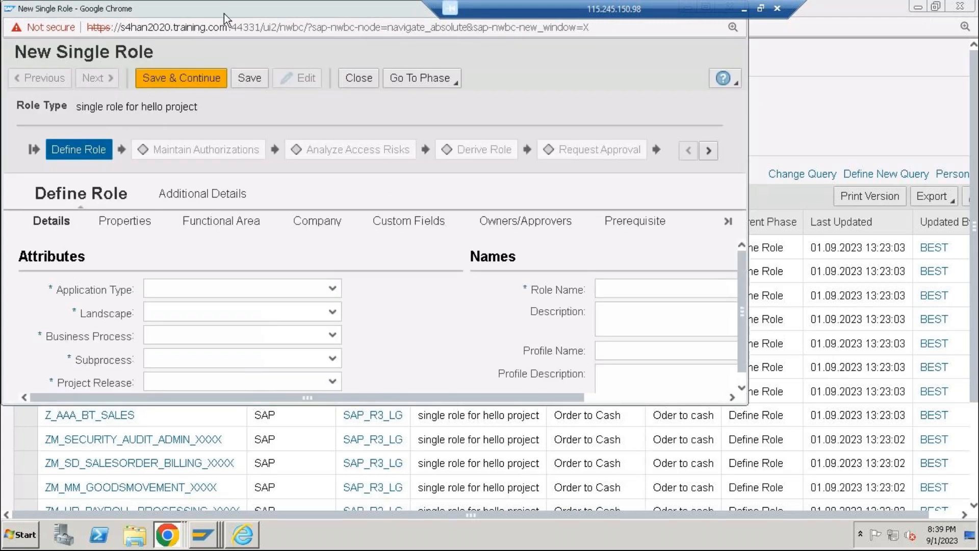
click(332, 288)
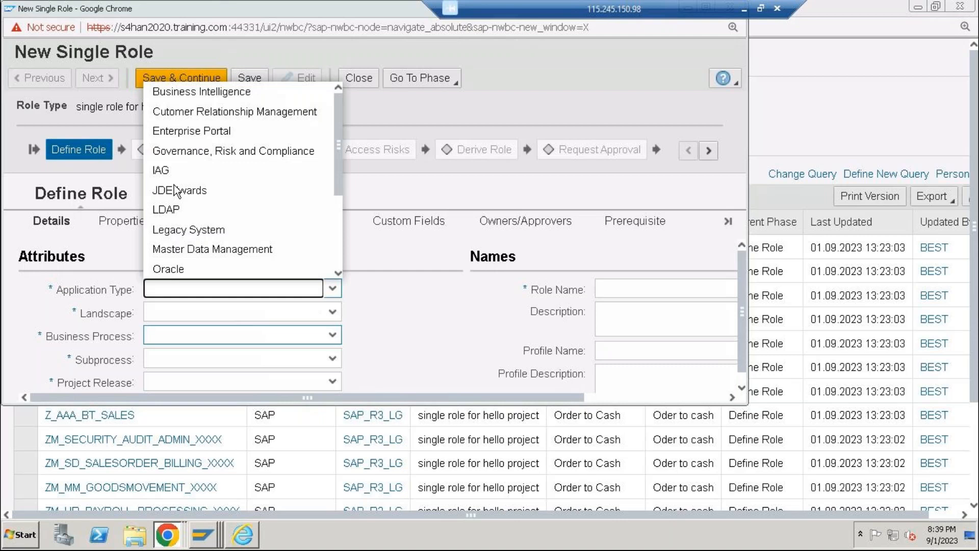
text(SAP)
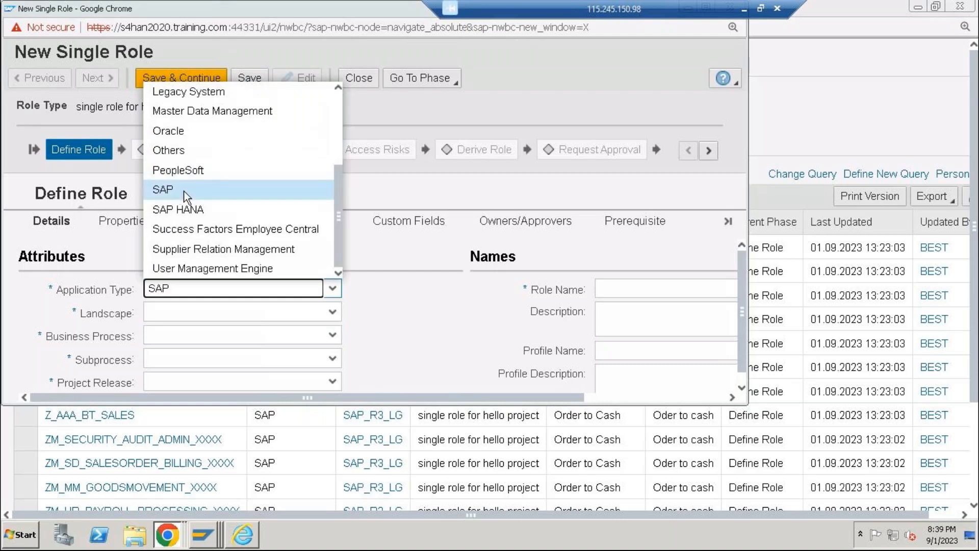
click(173, 190)
click(190, 317)
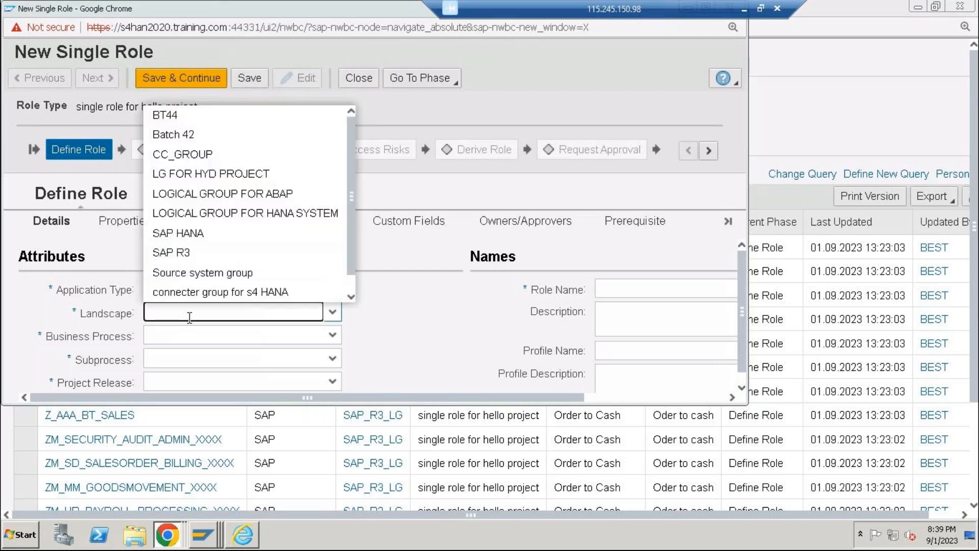
click(247, 192)
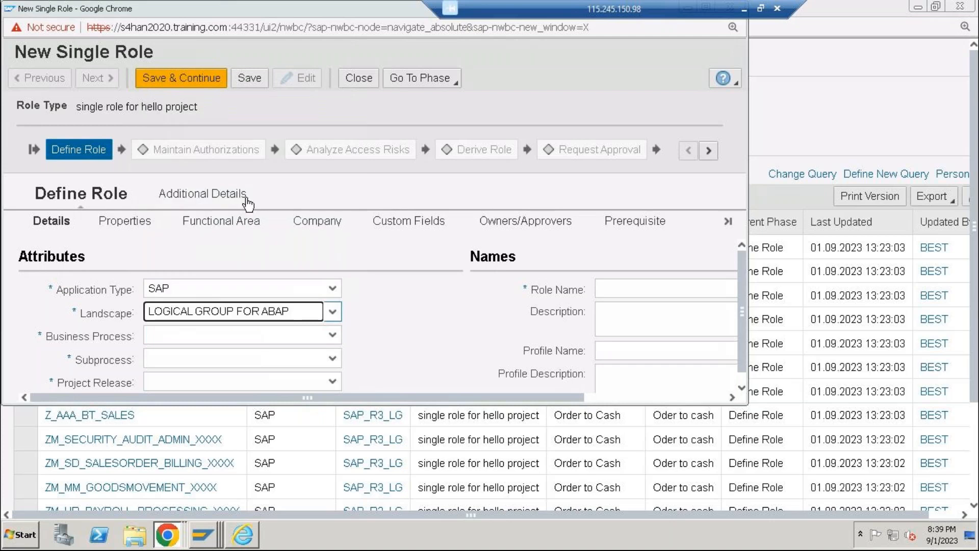
Set the role's business process to Finance, subprocess to Record to Report and project release to AIRINDIA_PROJECT_TATA
click(245, 332)
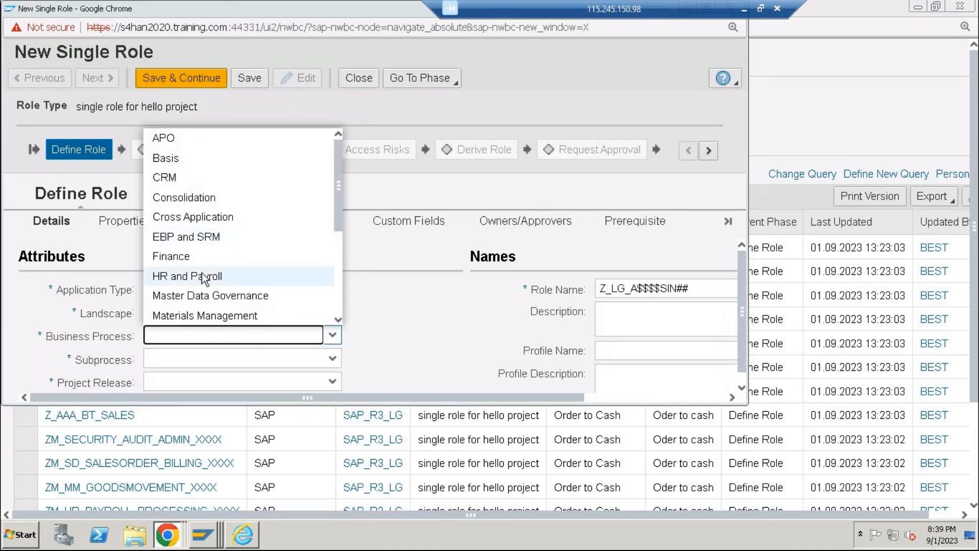
click(206, 256)
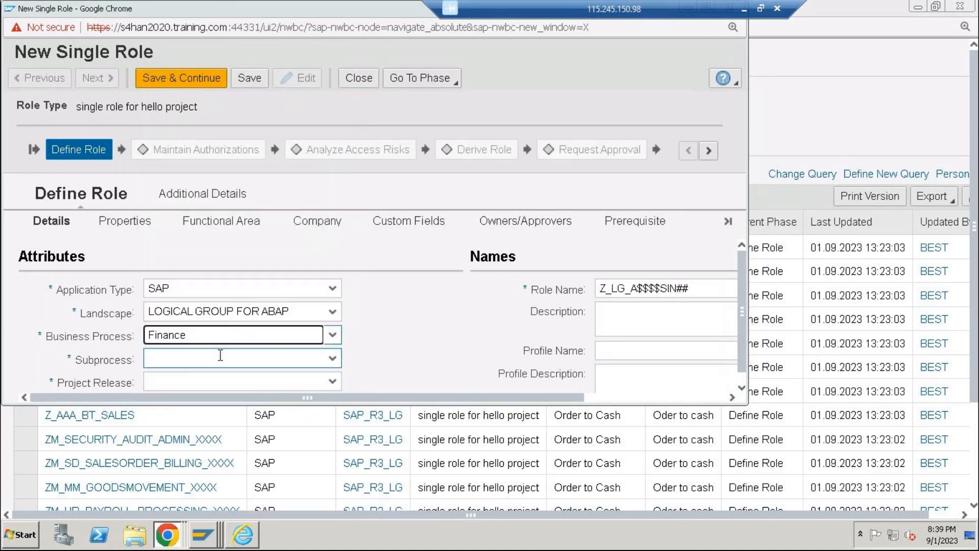
click(221, 355)
click(202, 336)
click(212, 388)
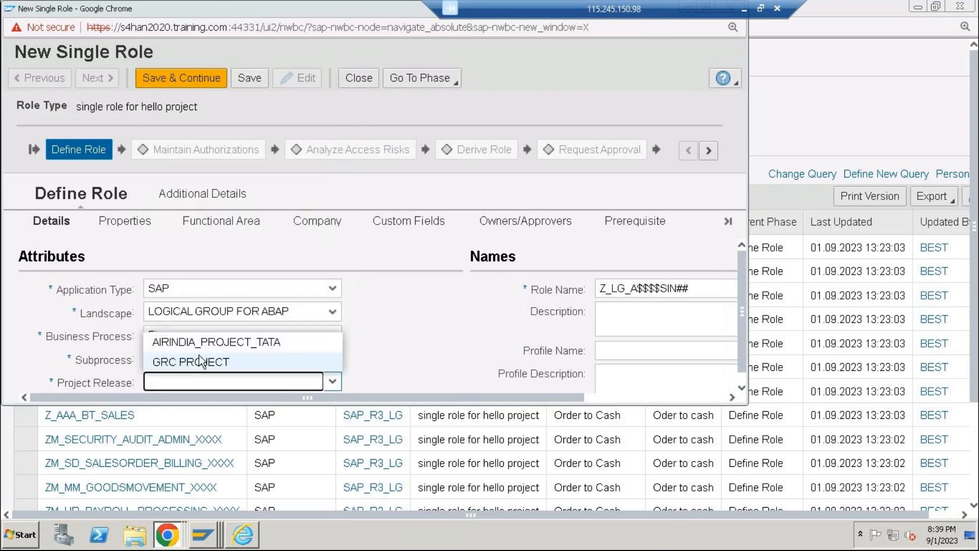
click(201, 343)
Name the role Z_LG_AAIR_SIN50, save it and maximize the role window
click(689, 291)
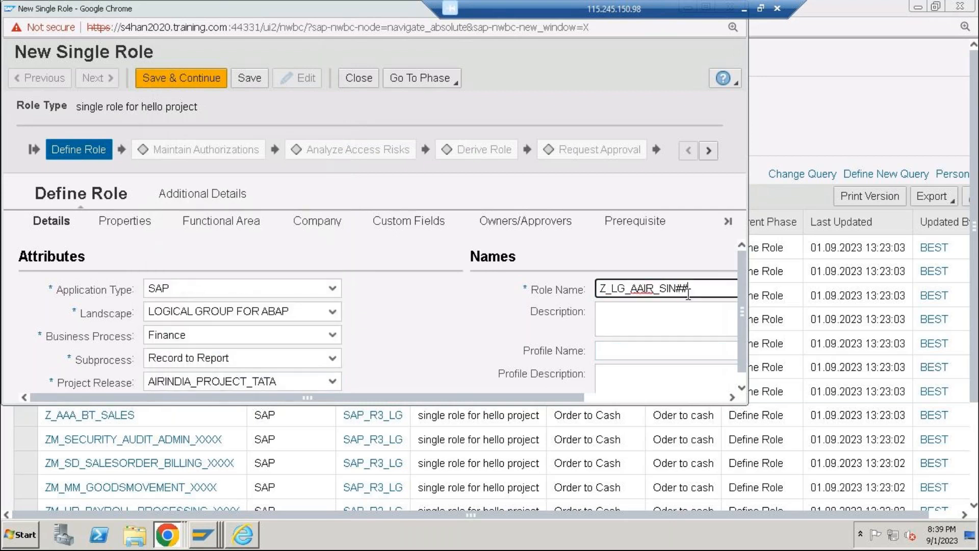
key(BackSpace)
key(BackSpace)
text(50)
click(243, 81)
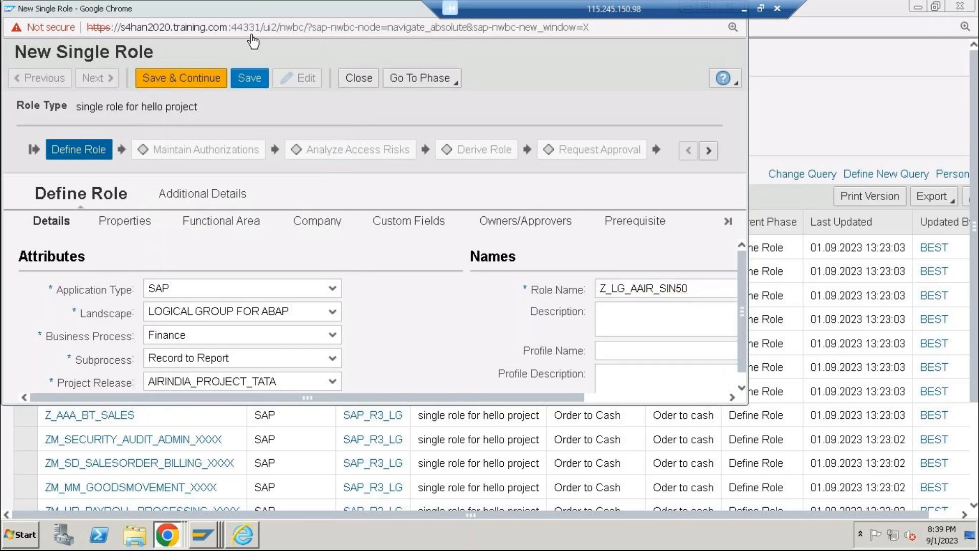
double_click(283, 13)
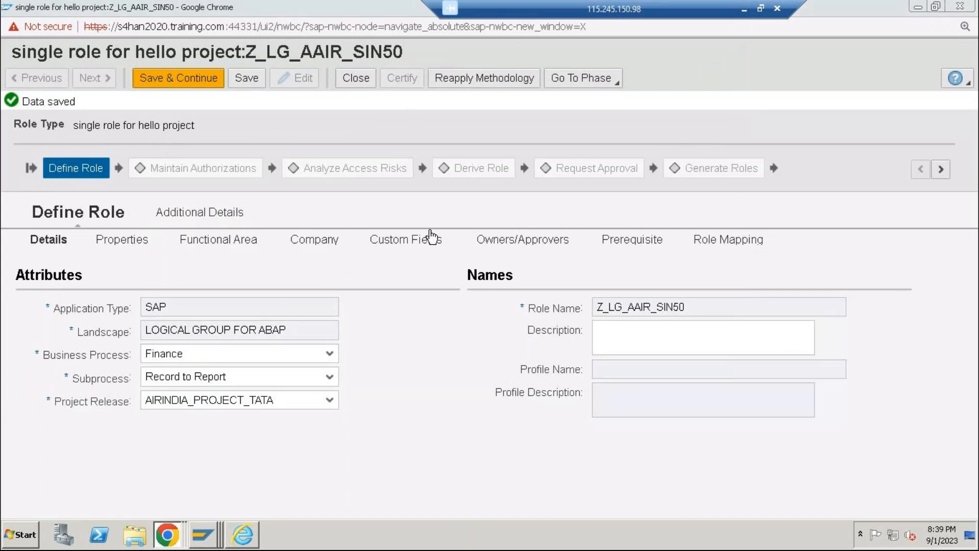
Add HELLO_RO to the role's Owners/Approvers list as both role content approver and assignment approver
click(493, 242)
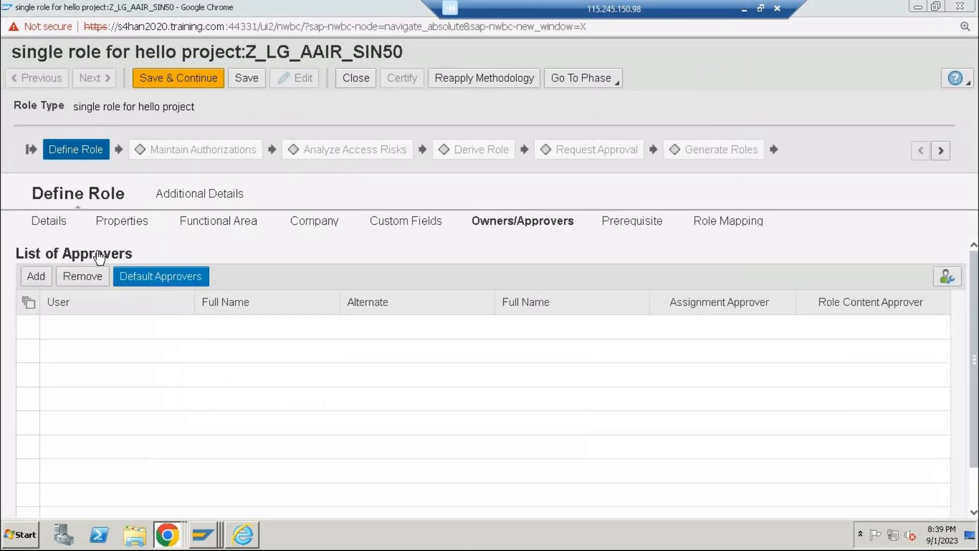
click(36, 276)
click(174, 327)
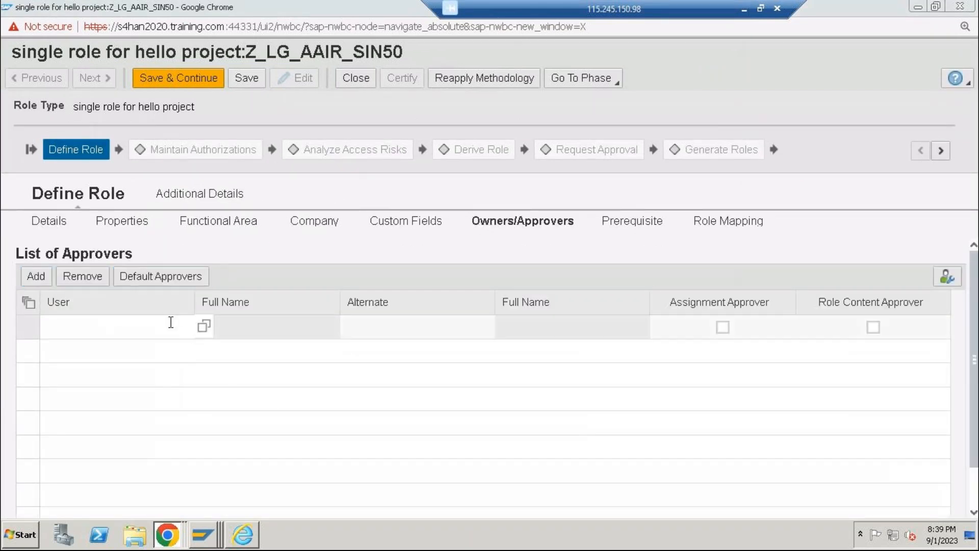
click(204, 326)
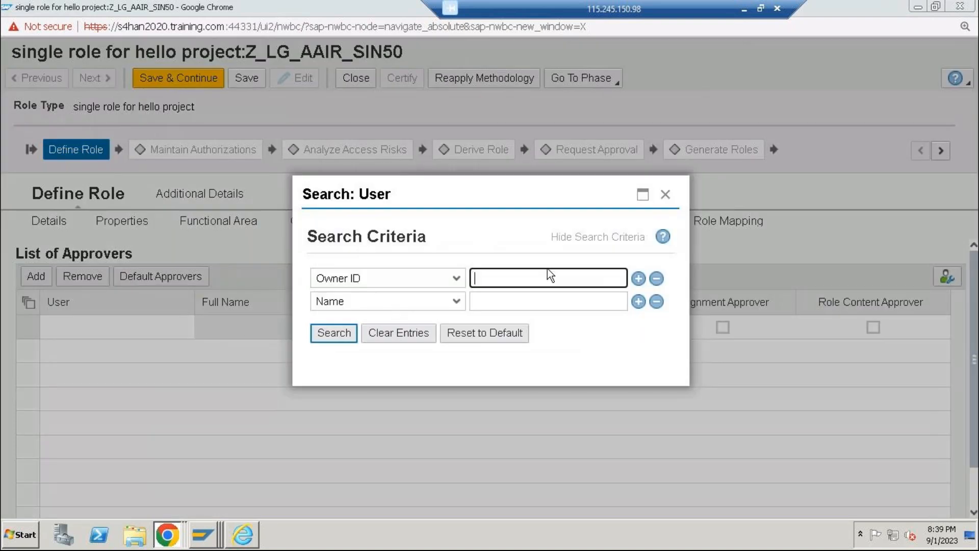
text(hello_ro)
key(Return)
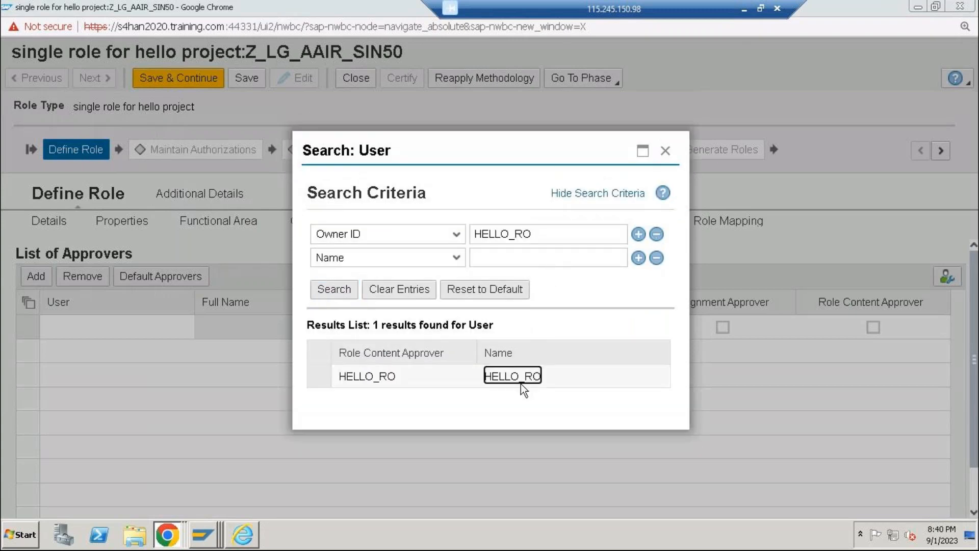
click(524, 378)
click(874, 327)
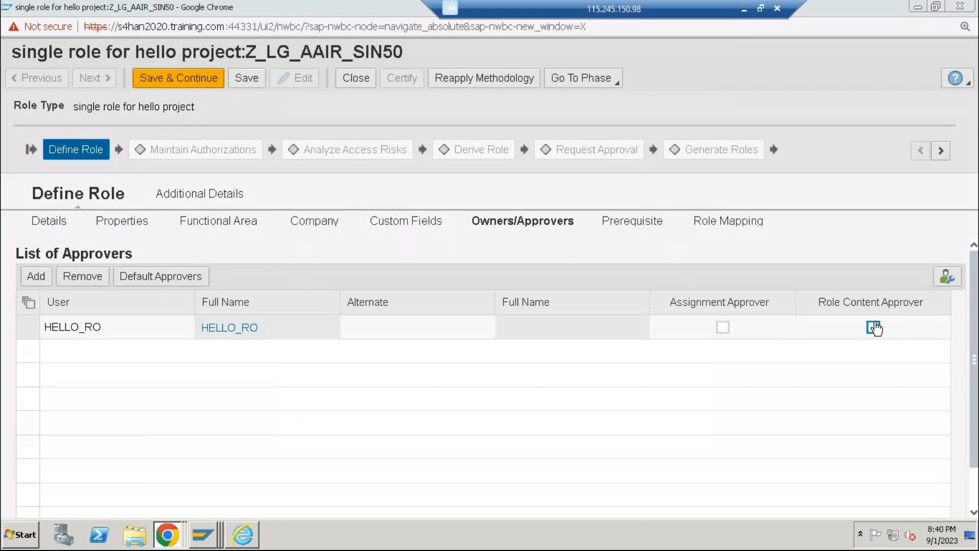
click(723, 328)
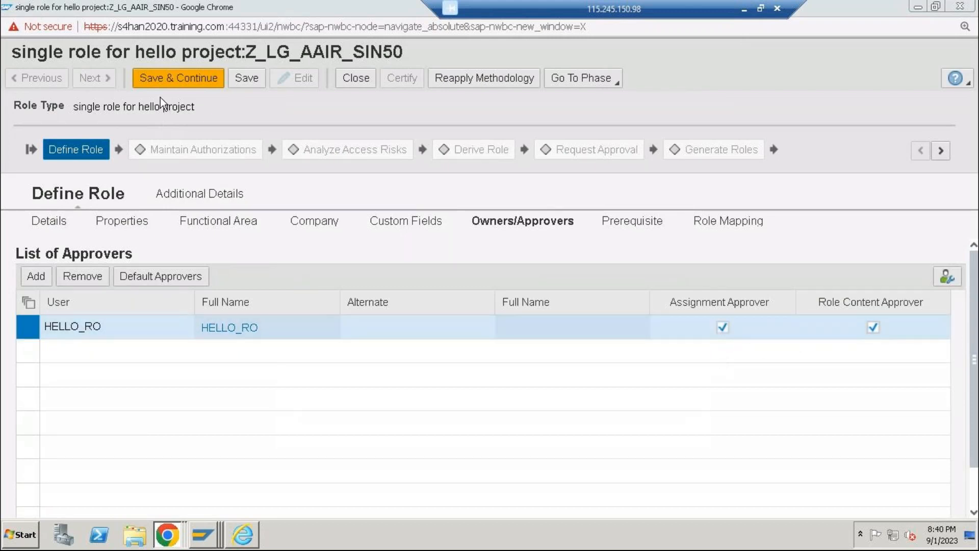
Save the role definition, continue to Maintain Authorizations and add the functions HYD_F1 and HYD_F2 to the role
click(185, 79)
click(184, 79)
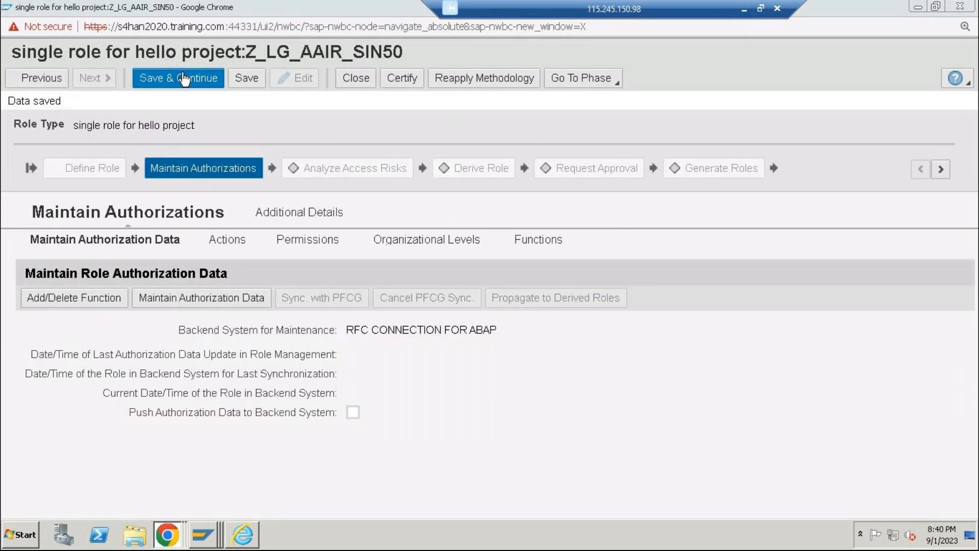
click(71, 305)
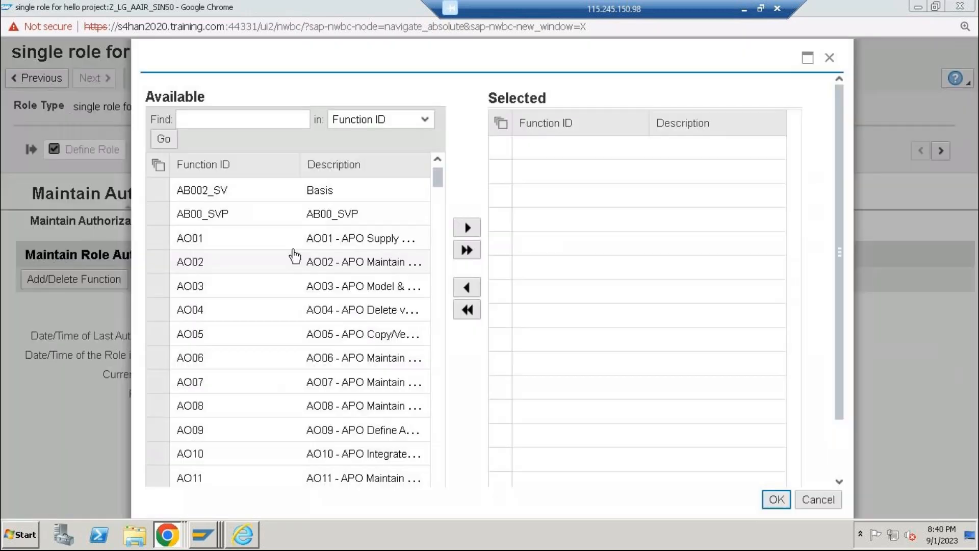
click(178, 119)
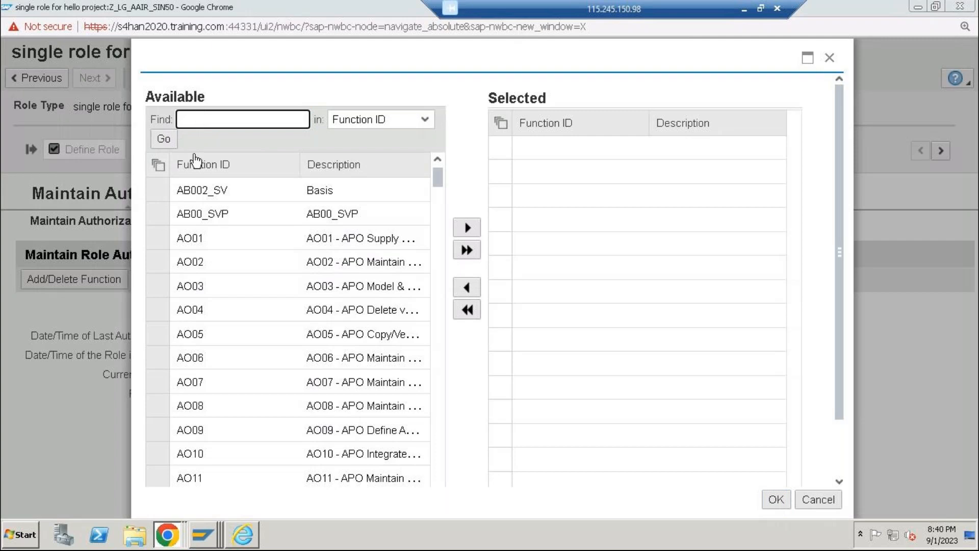
text(hyd*)
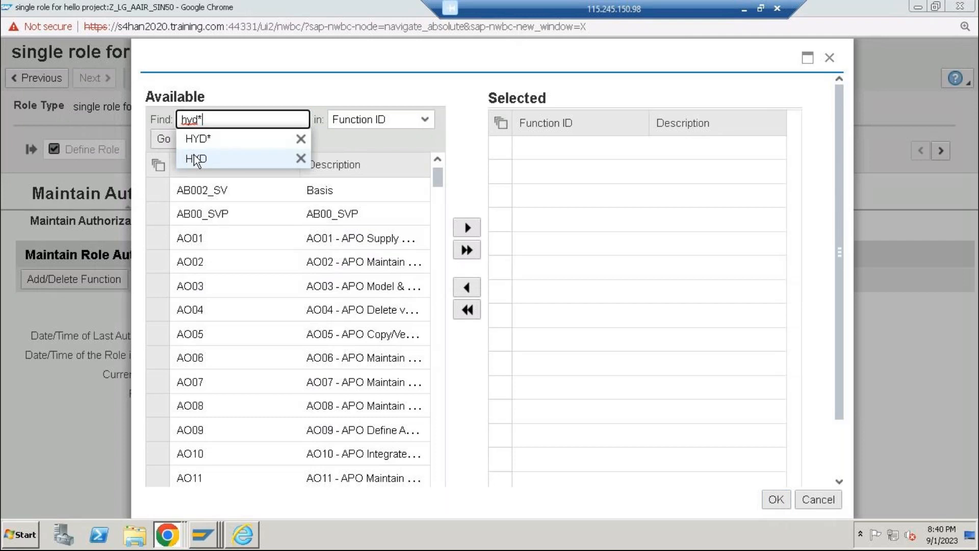
click(194, 138)
click(164, 139)
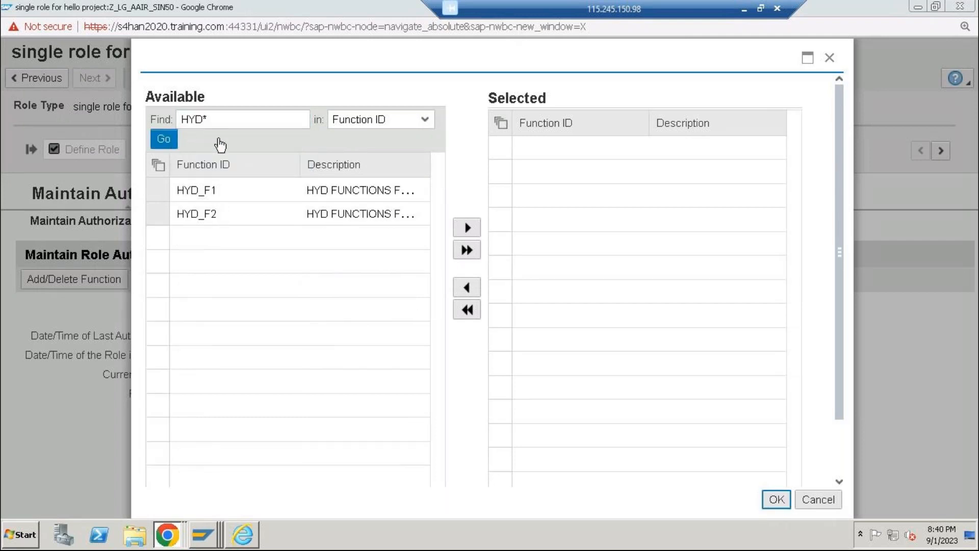
drag(153, 191, 156, 215)
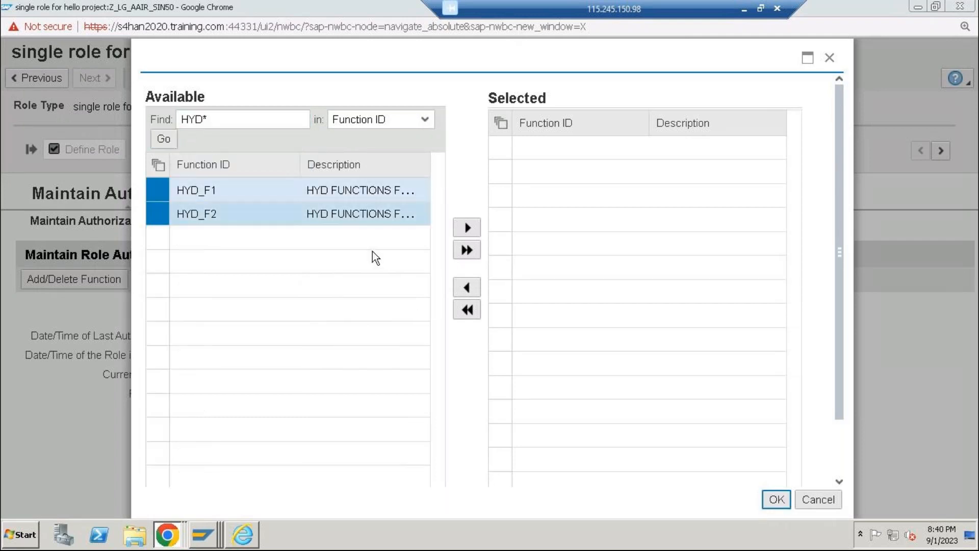
click(467, 228)
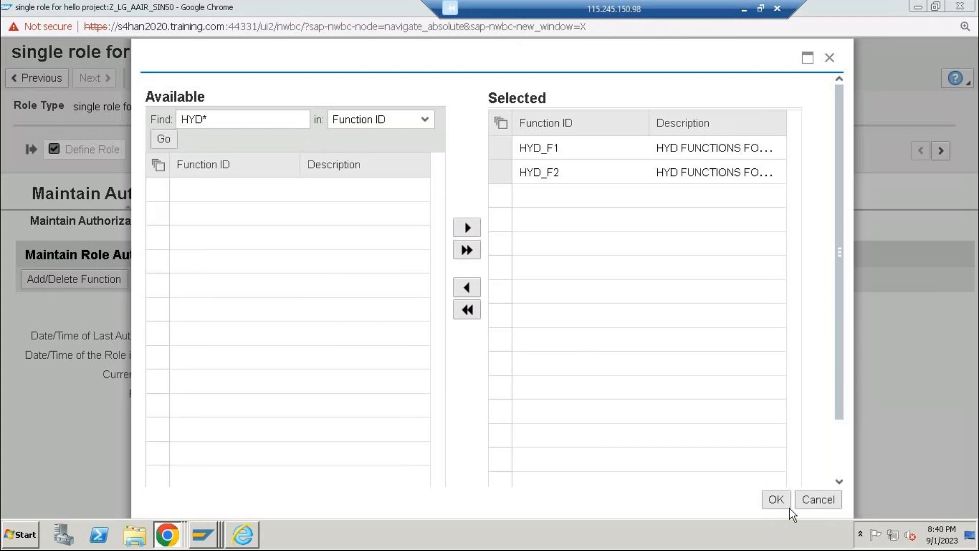
click(775, 500)
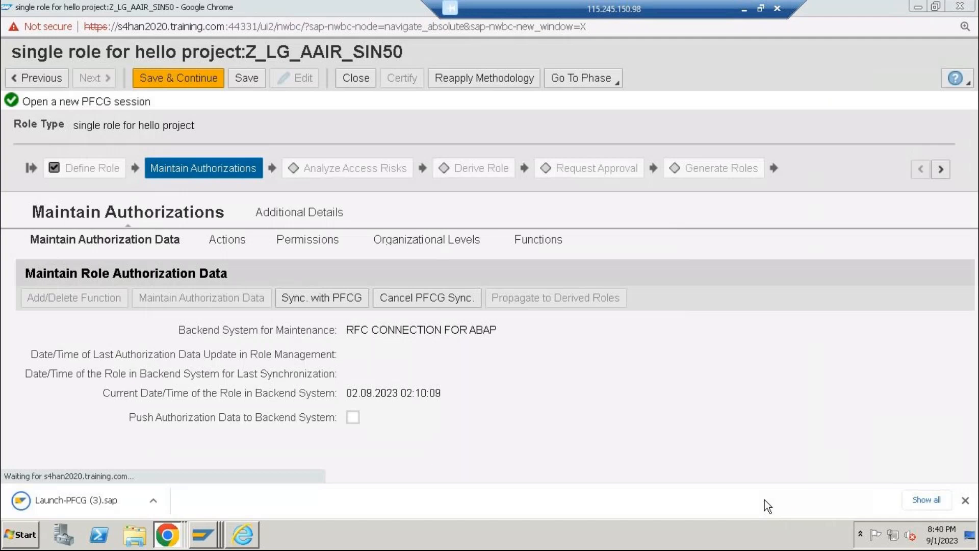
Synchronize the role with PFCG, pushing its authorization data to the backend system under ticket number 00
click(353, 417)
click(323, 301)
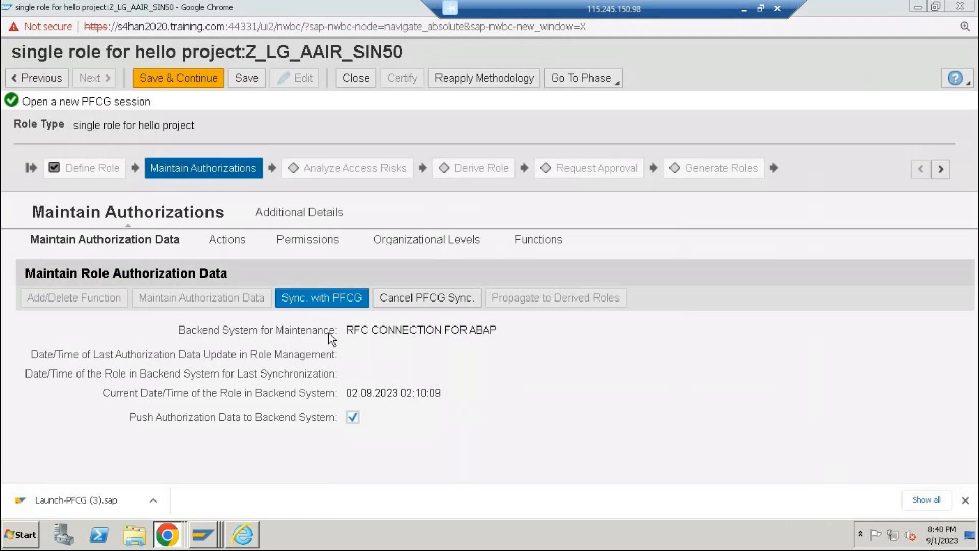
click(404, 221)
text(00)
click(301, 324)
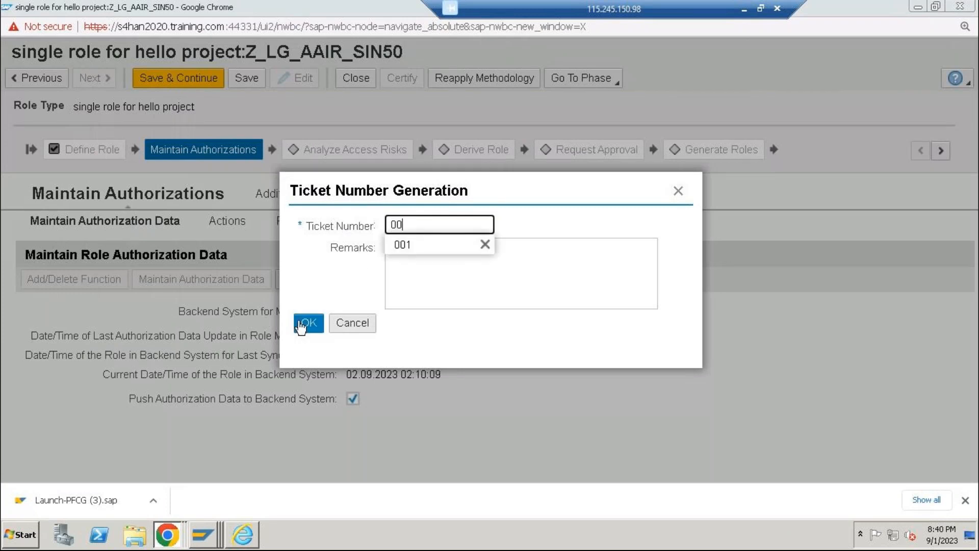
click(301, 325)
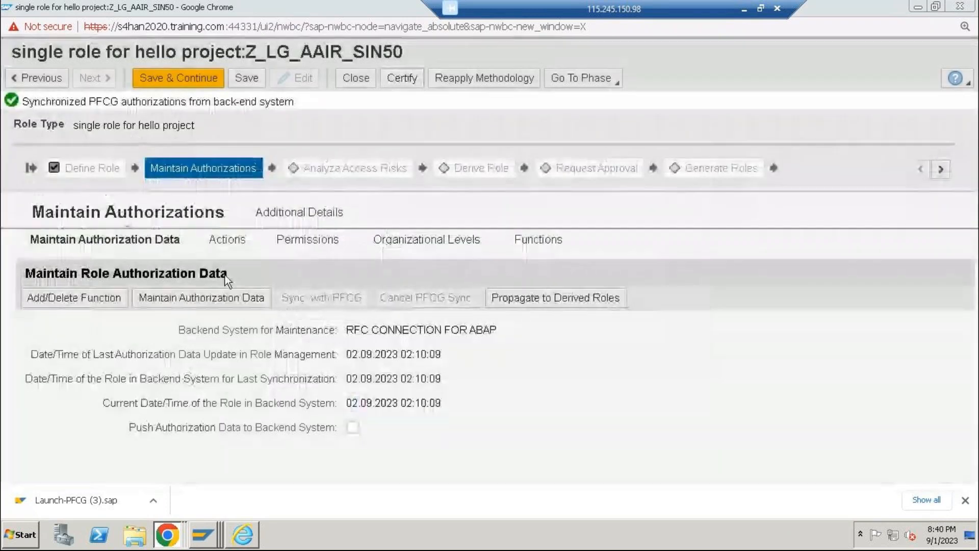
Save and continue to Analyze Access Risks, and select GLOBAL and HYD_RS as the rule sets
click(174, 82)
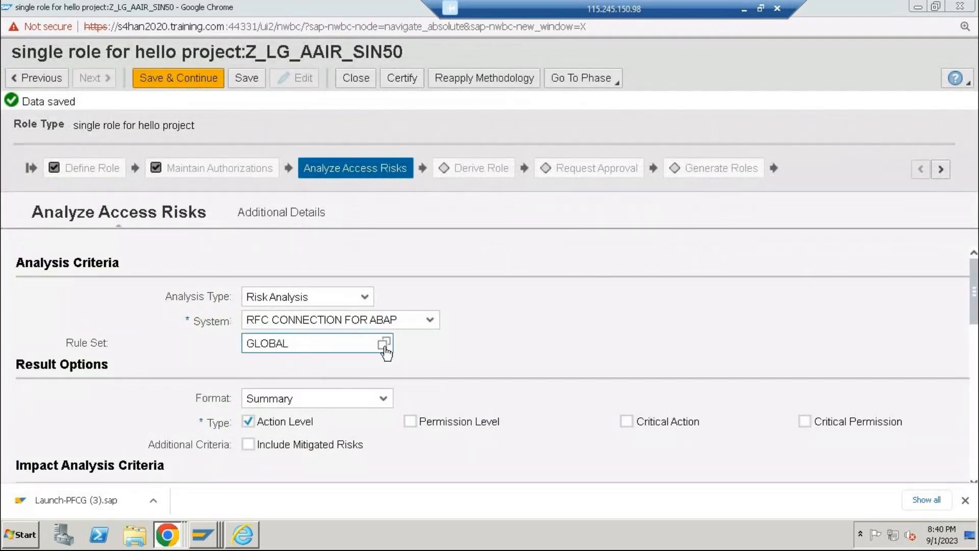
click(384, 344)
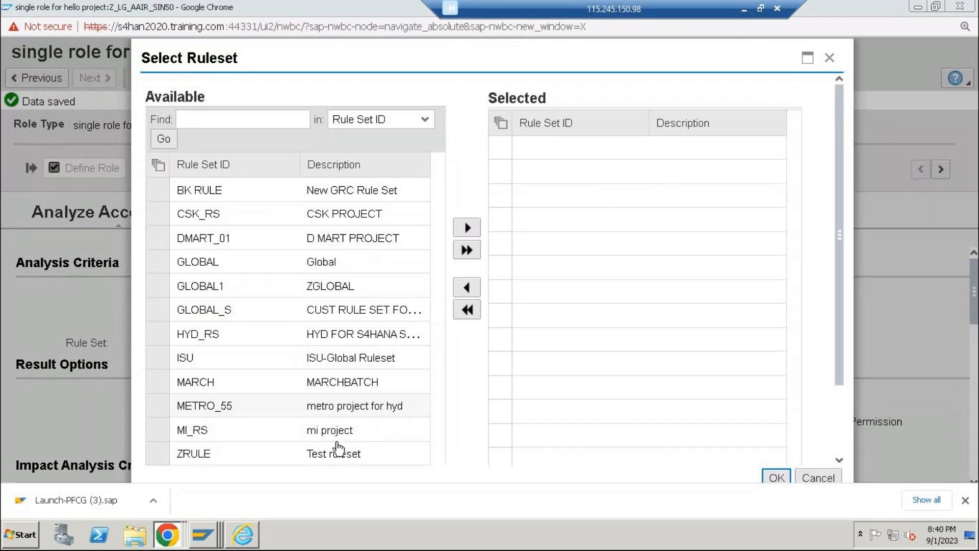
scroll(208, 371, down, 1)
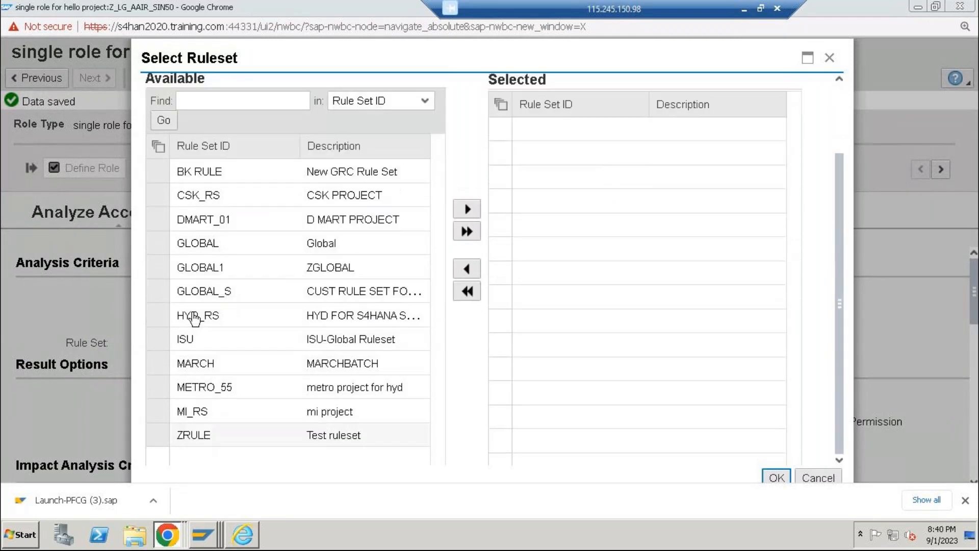
click(165, 320)
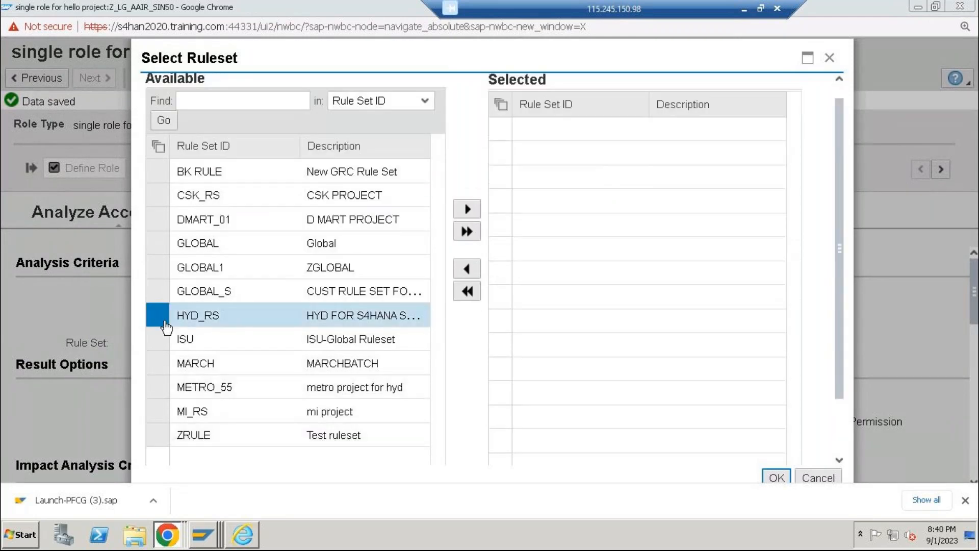
click(174, 245)
click(467, 209)
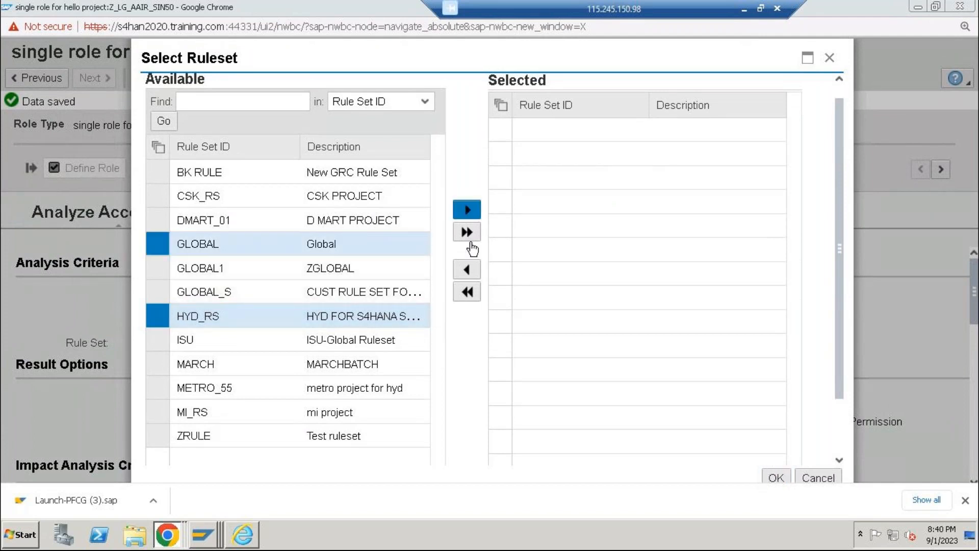
click(776, 477)
Run the action-level risk analysis in the foreground, and save and continue to the Request Approval phase
scroll(161, 428, down, 4)
click(57, 416)
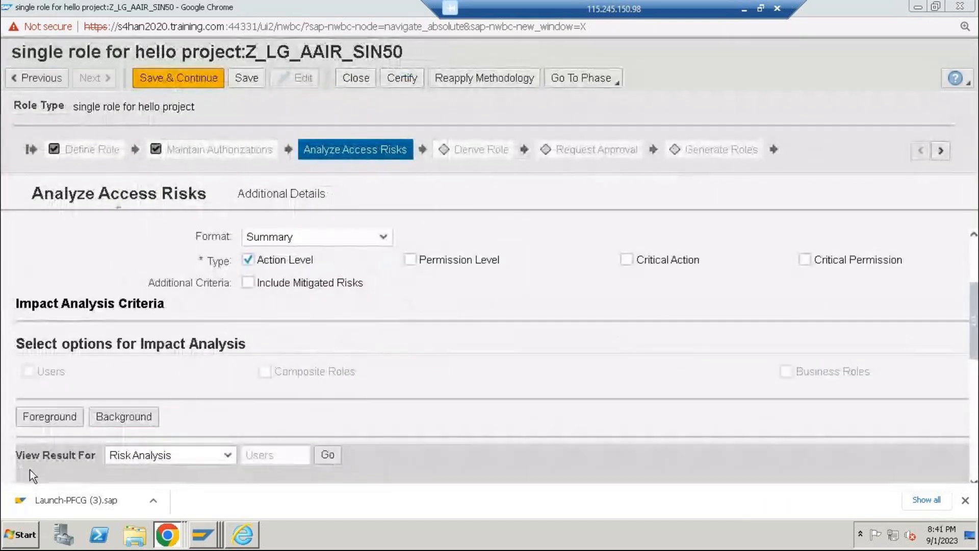
scroll(123, 367, up, 5)
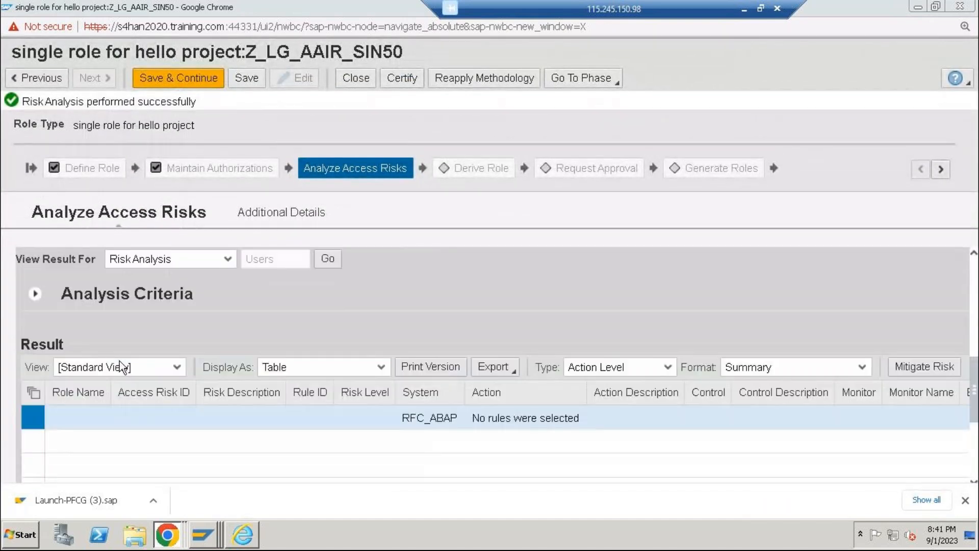
click(222, 79)
click(221, 76)
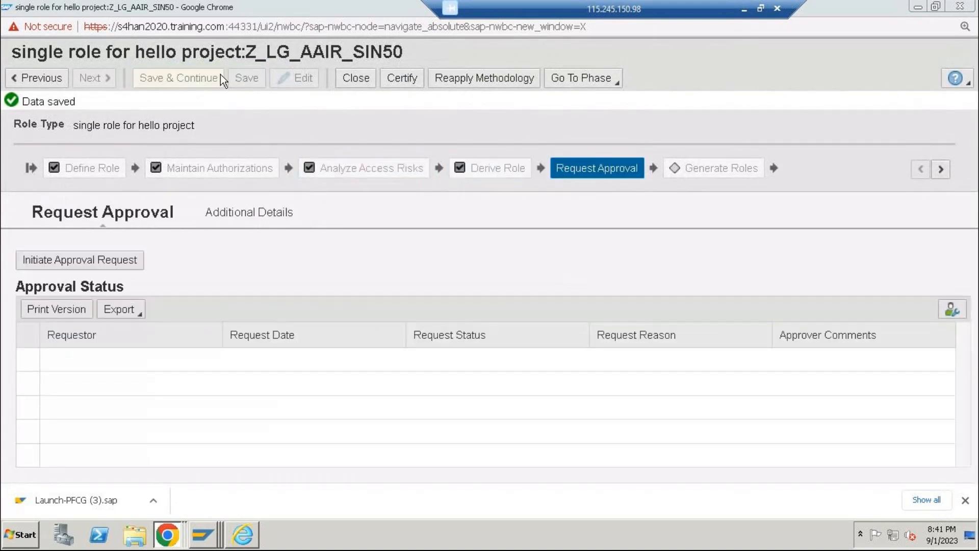
Initiate the role's approval request with the reason req50 and submit it
click(122, 264)
click(455, 320)
text(req)
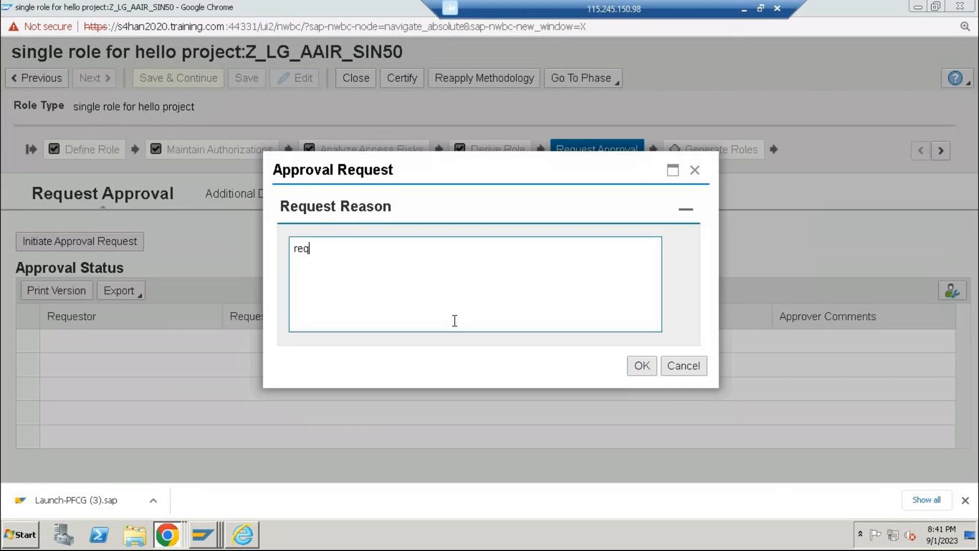
text(50)
click(637, 371)
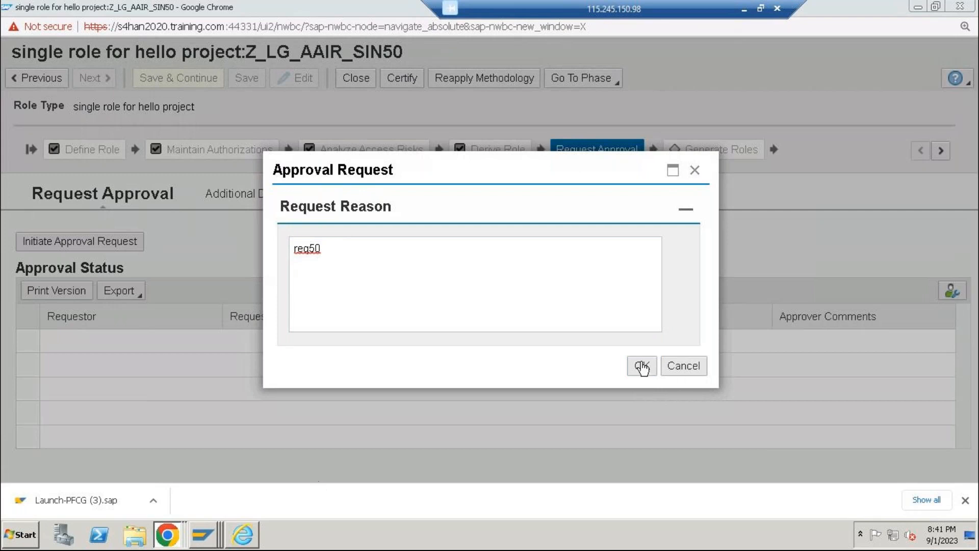
click(640, 366)
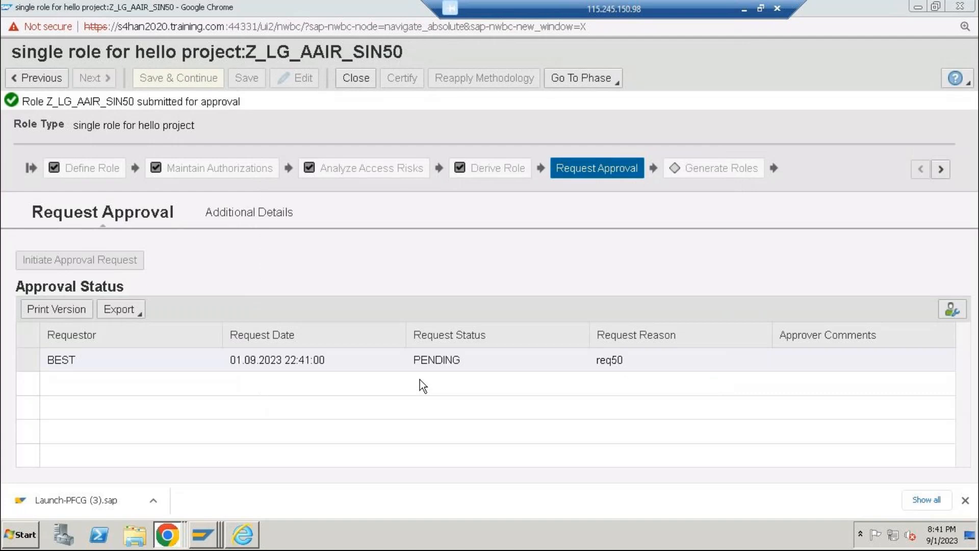
Switch to HELLO_RO's Internet Explorer session, try to open the Work Inbox and close the browser window
click(236, 545)
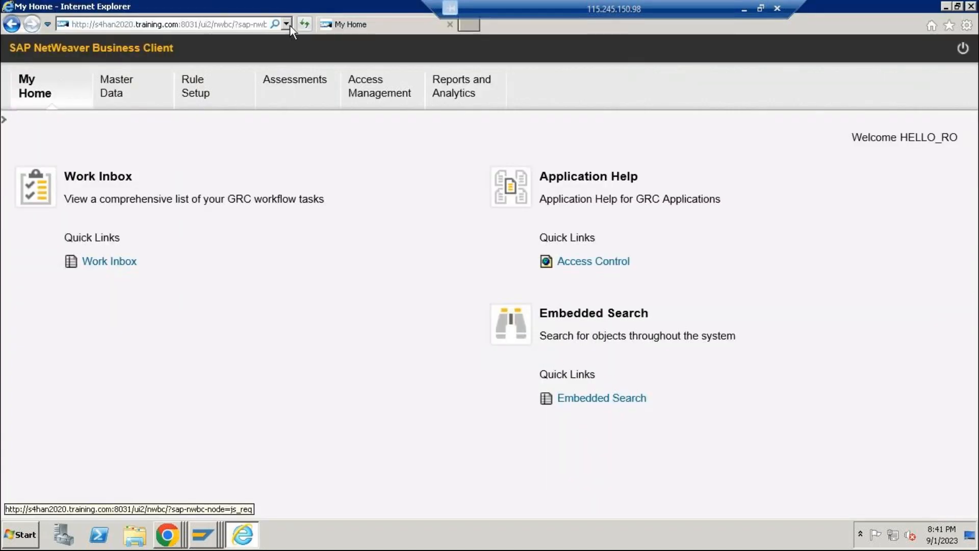
click(121, 261)
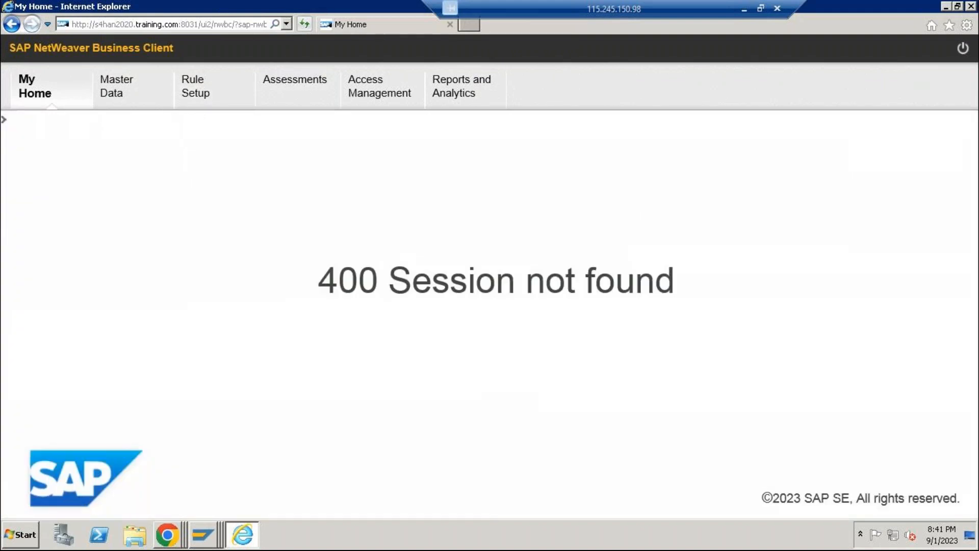
click(971, 6)
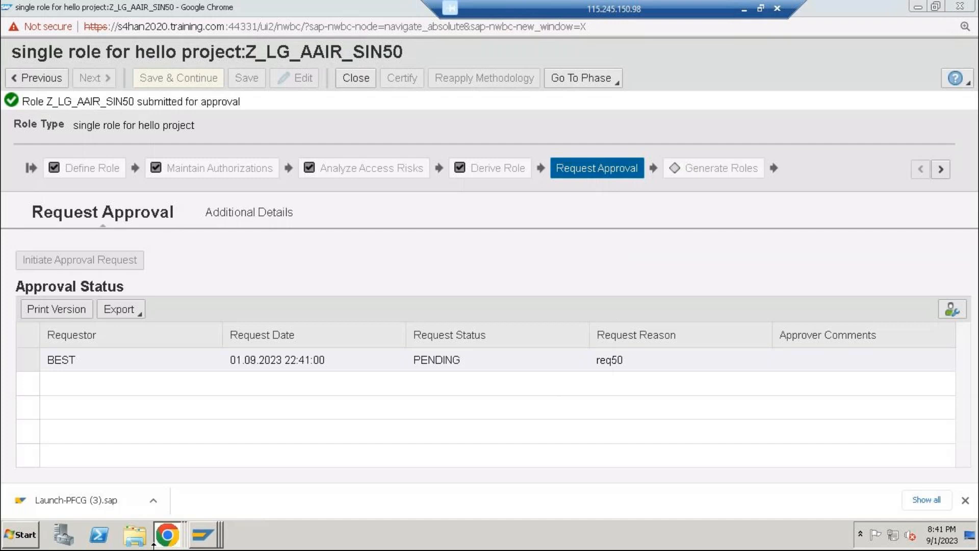
Switch to the role owner's SAP GUI session, try to launch NWBC and log off from that session
mouse_move(209, 537)
click(191, 503)
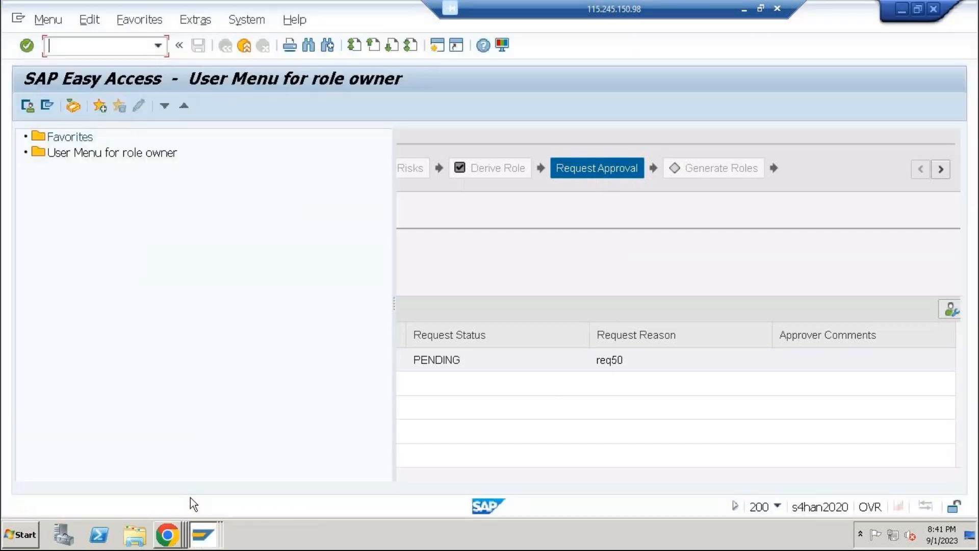
text(n)
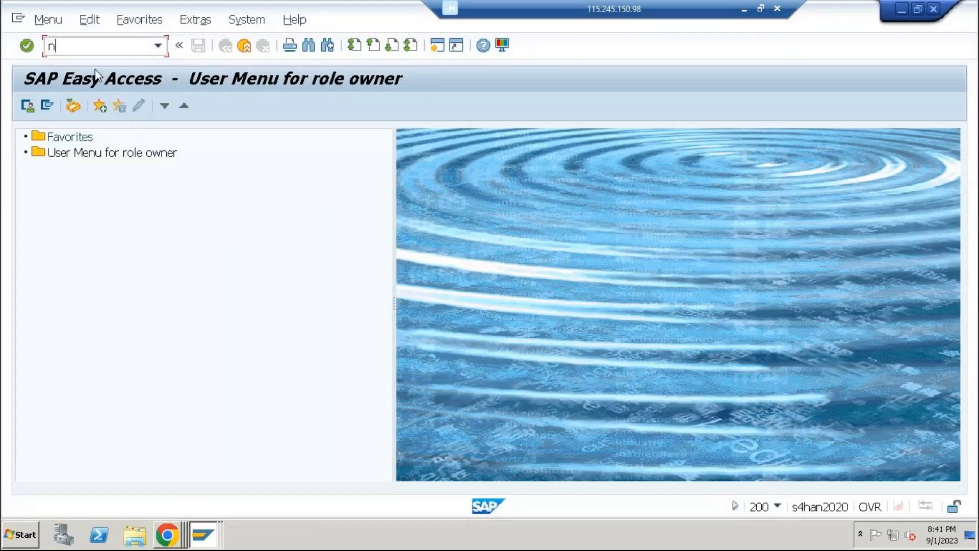
text(wbc)
key(Return)
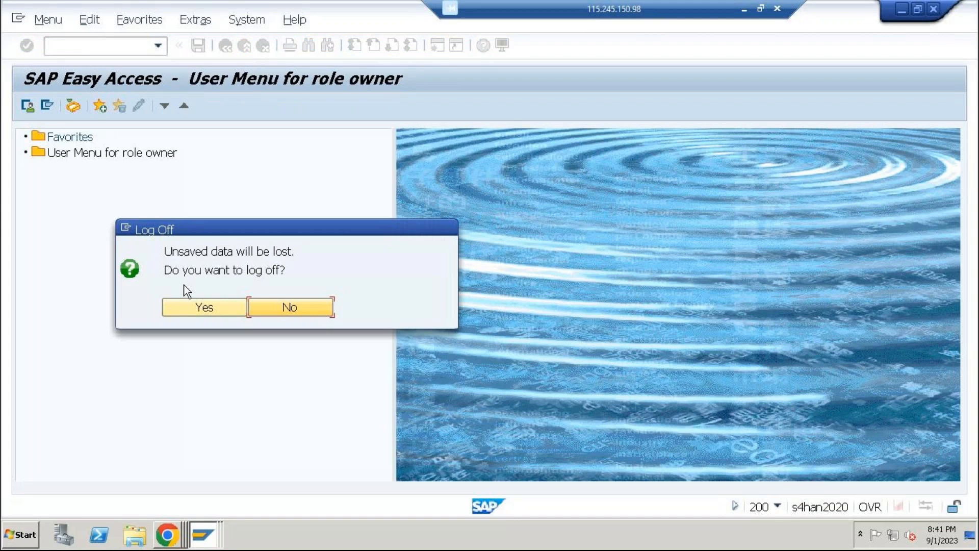
click(188, 308)
Log on again from SAP Logon to client 200 as hello_ro, entering the account password
mouse_move(204, 533)
click(197, 485)
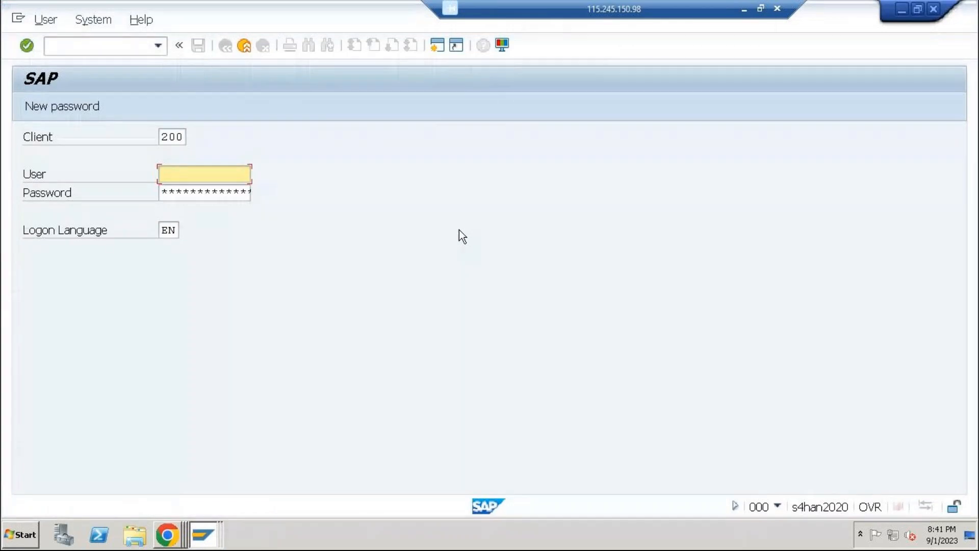
text(hel)
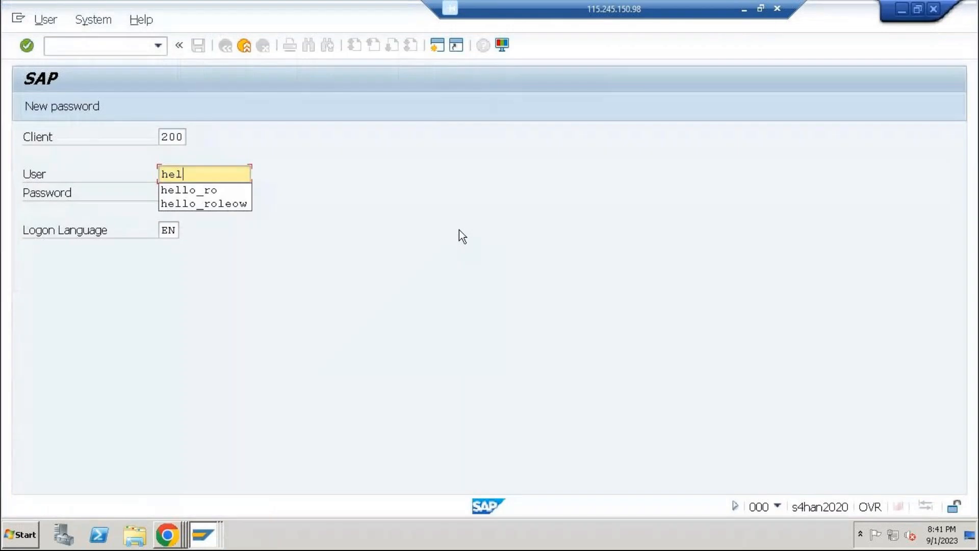
text(lo_ro)
key(Tab)
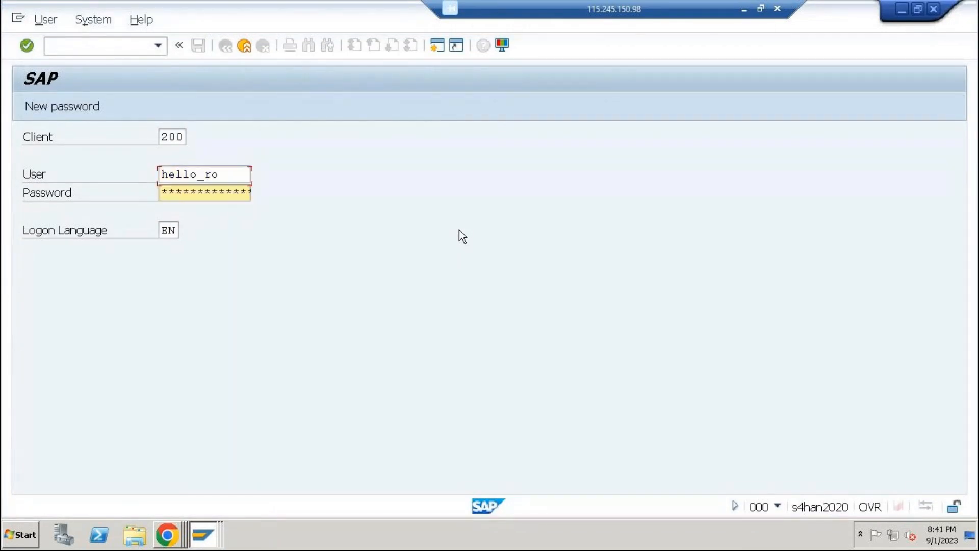
text(*********)
key(Return)
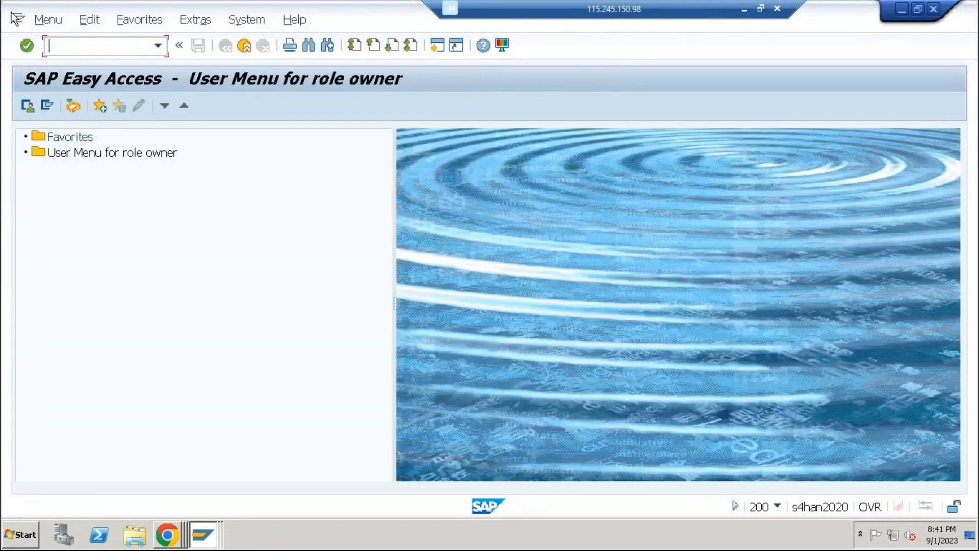
Run transaction nwbc and open the /nwbc cockpit in Internet Explorer
text(nwbc)
key(Return)
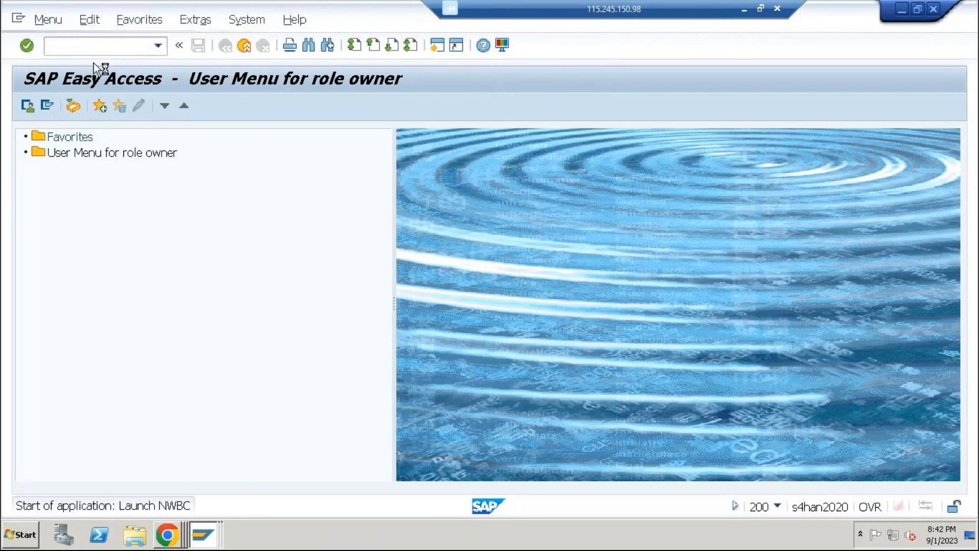
double_click(218, 19)
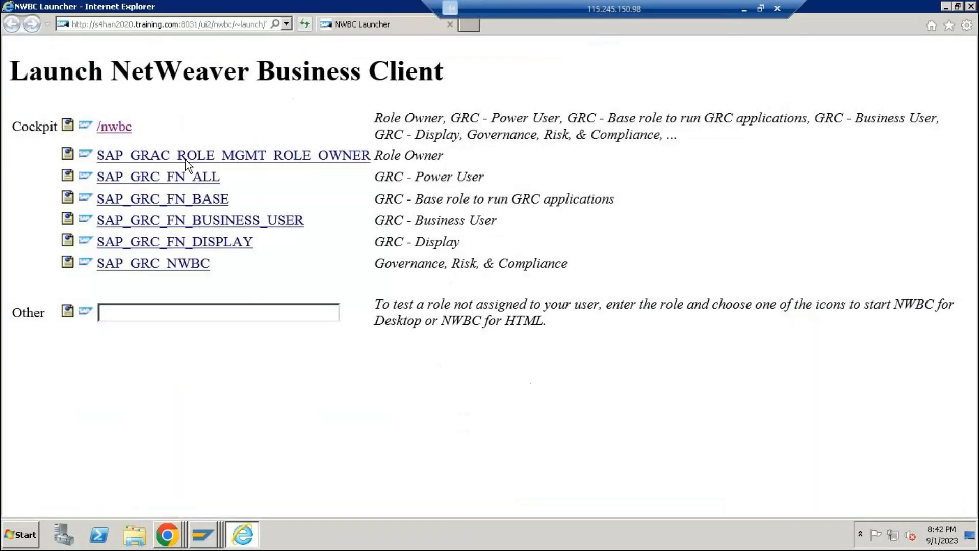
click(104, 127)
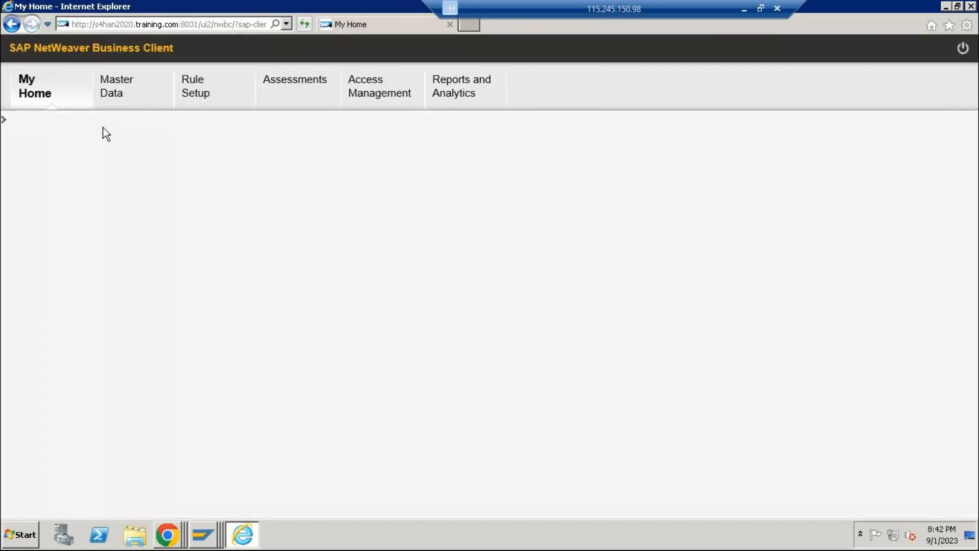
Open the role approval request for Z_LG_AAIR_SIN50 from the Work Inbox and approve it
click(113, 261)
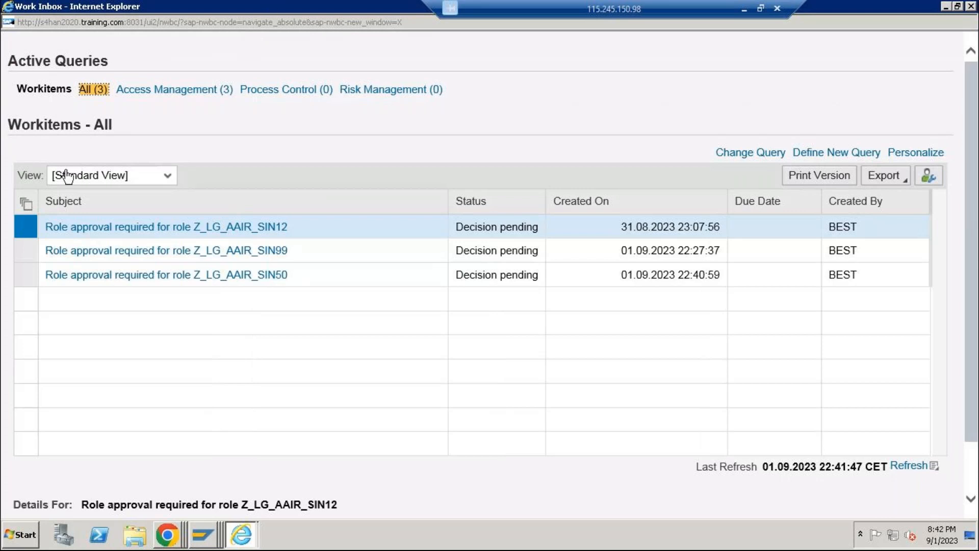
click(21, 277)
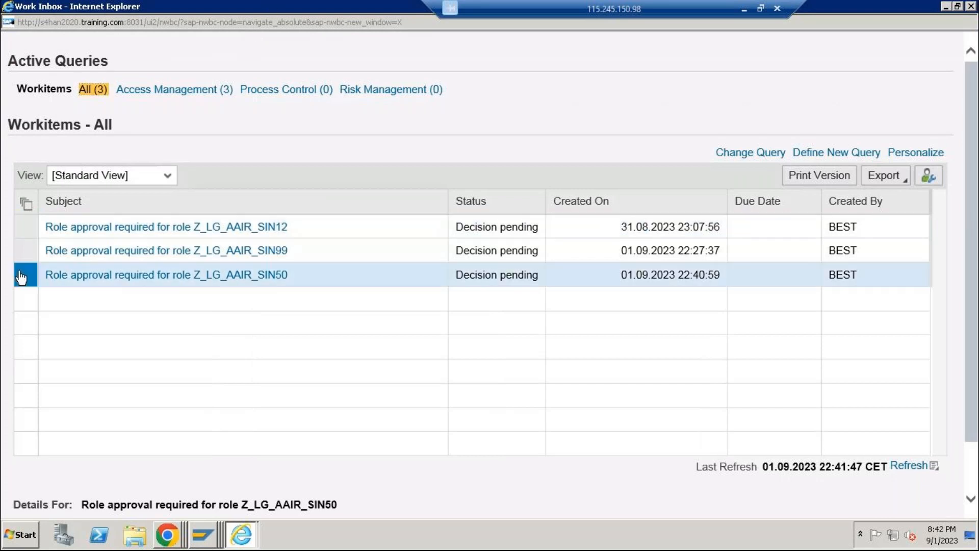
click(176, 275)
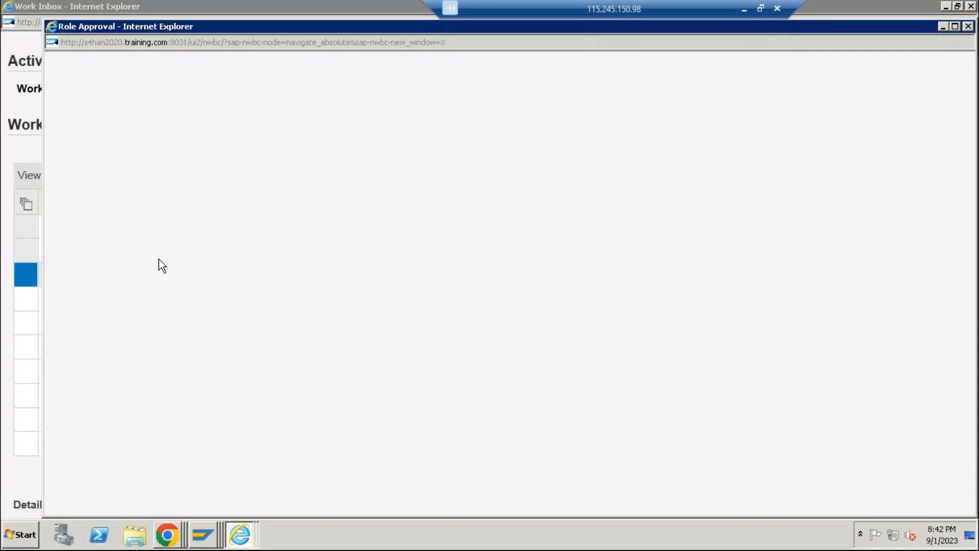
double_click(186, 24)
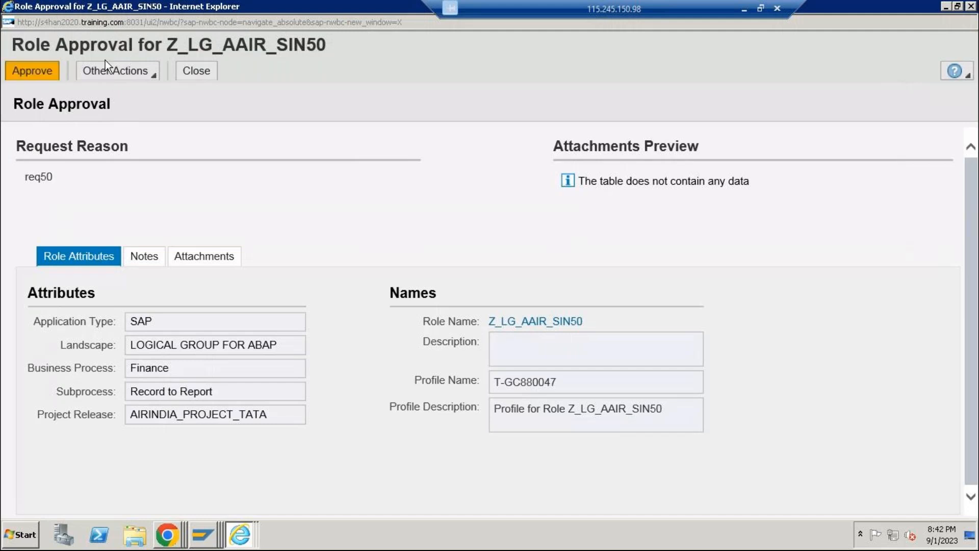
click(151, 76)
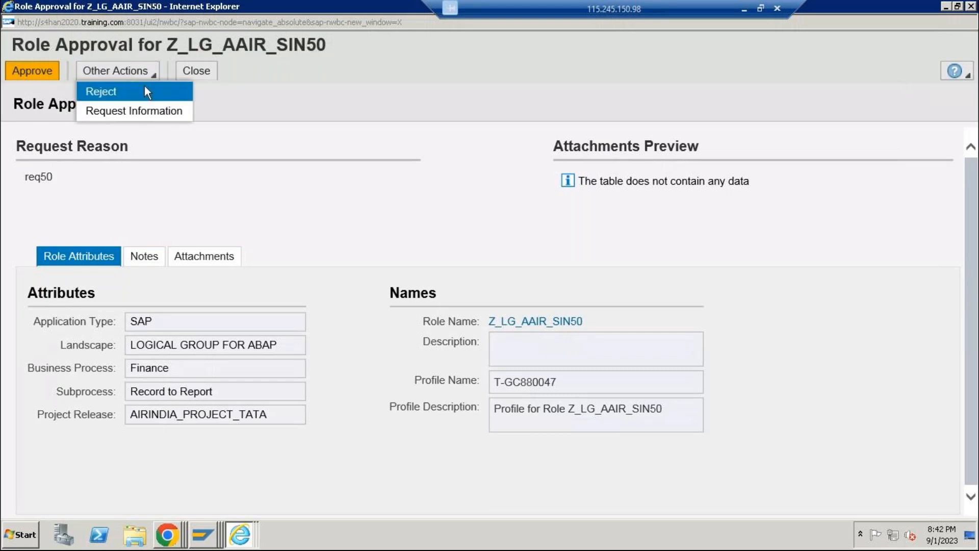
click(23, 68)
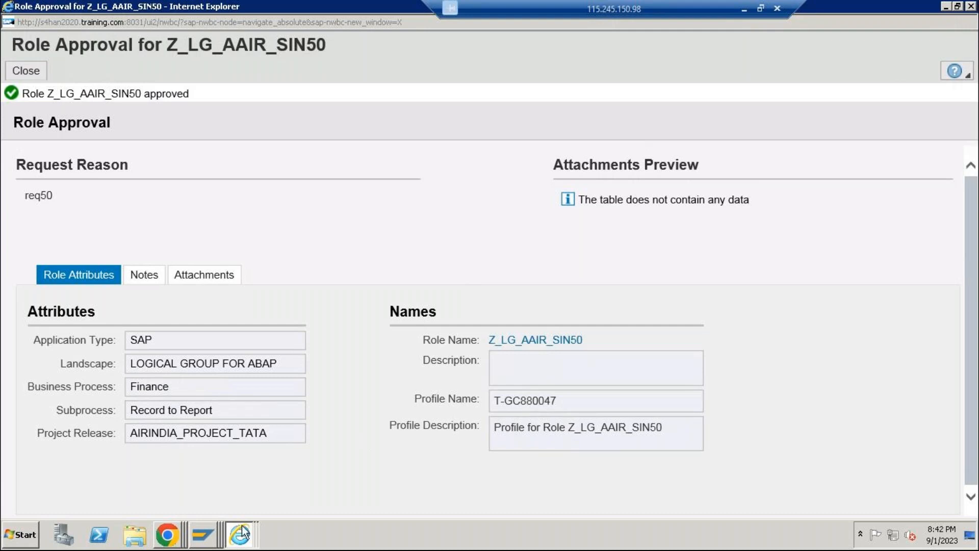
Switch to Google Chrome and close the Z_LG_AAIR_SIN50 role window and the ERM Role list window
mouse_move(167, 535)
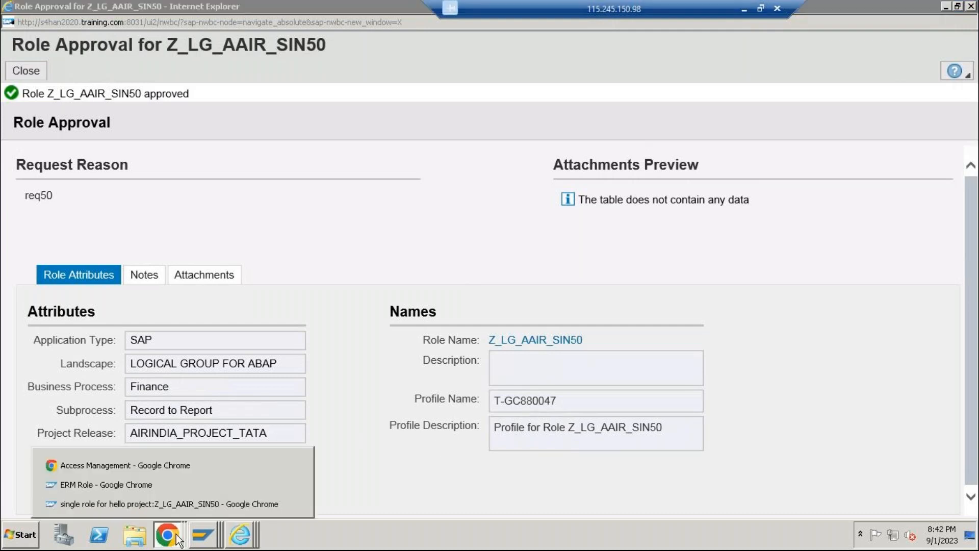
click(152, 499)
click(971, 5)
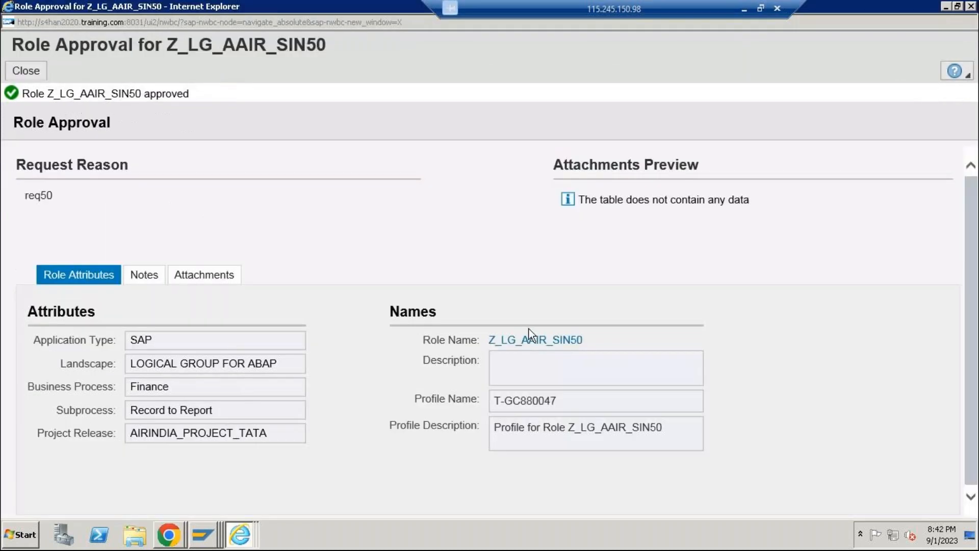
mouse_move(168, 534)
click(161, 507)
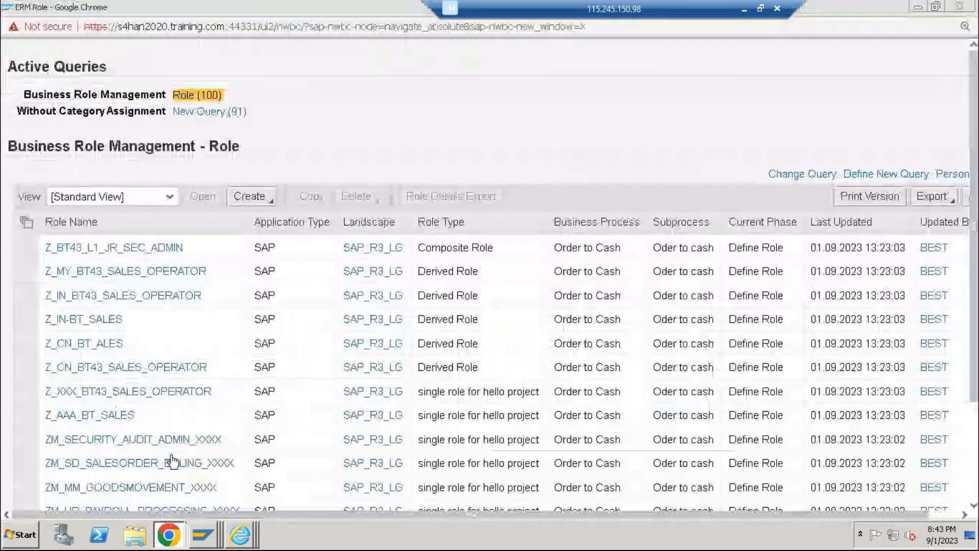
click(970, 6)
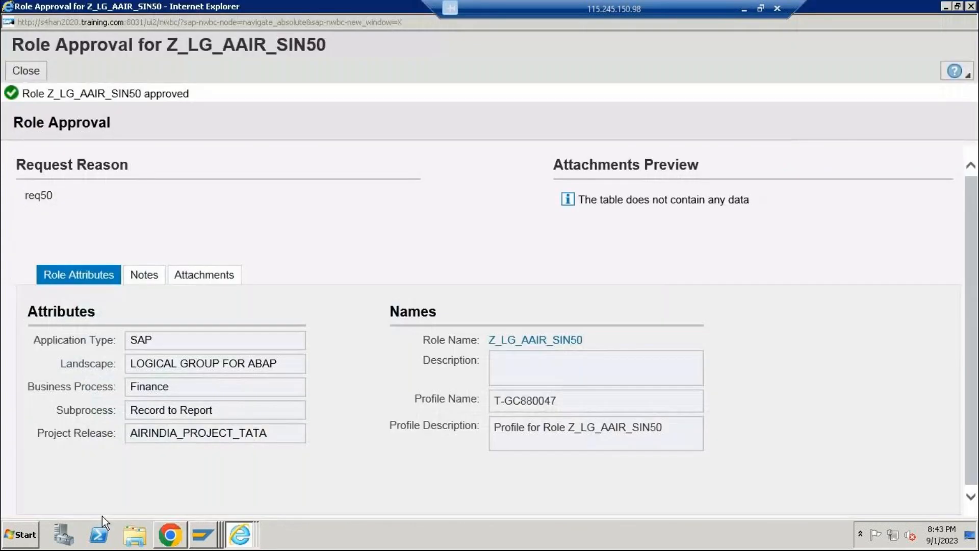
Open Search Requests from Access Management in Chrome and search for requests with Process ID Role Approval Workflow
click(156, 526)
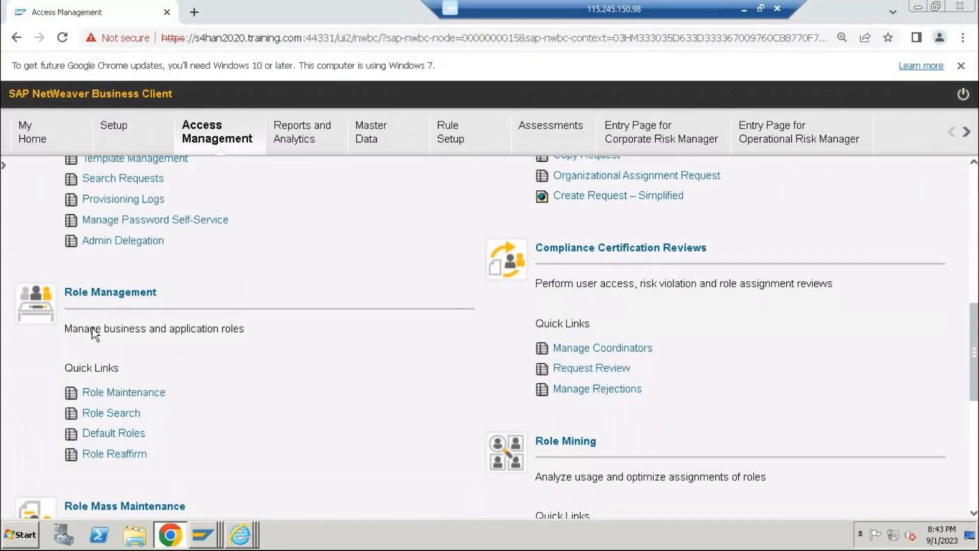
click(116, 178)
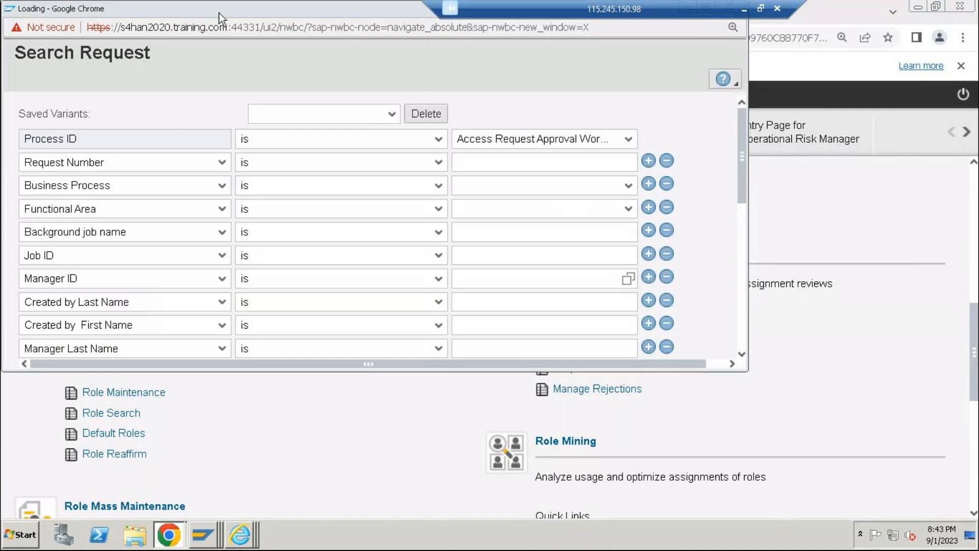
double_click(219, 13)
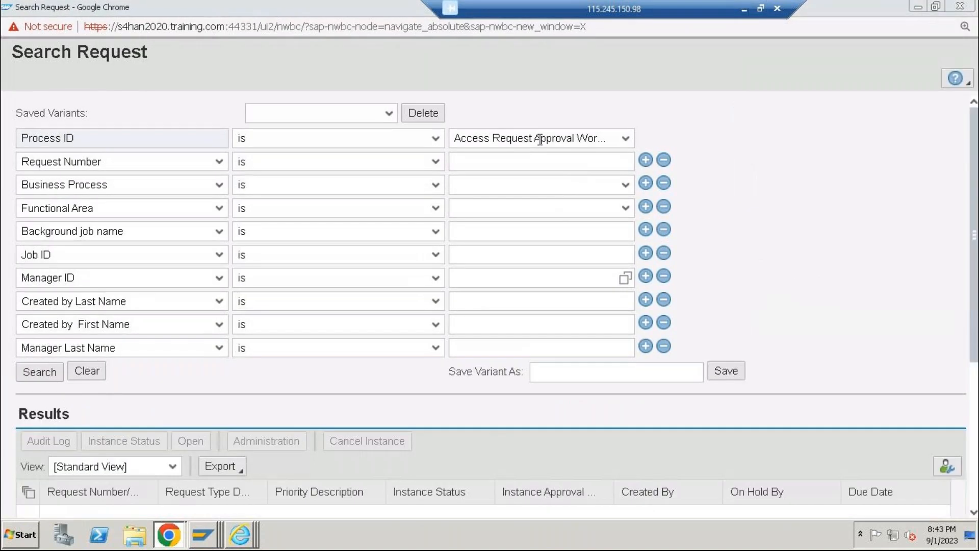
click(624, 138)
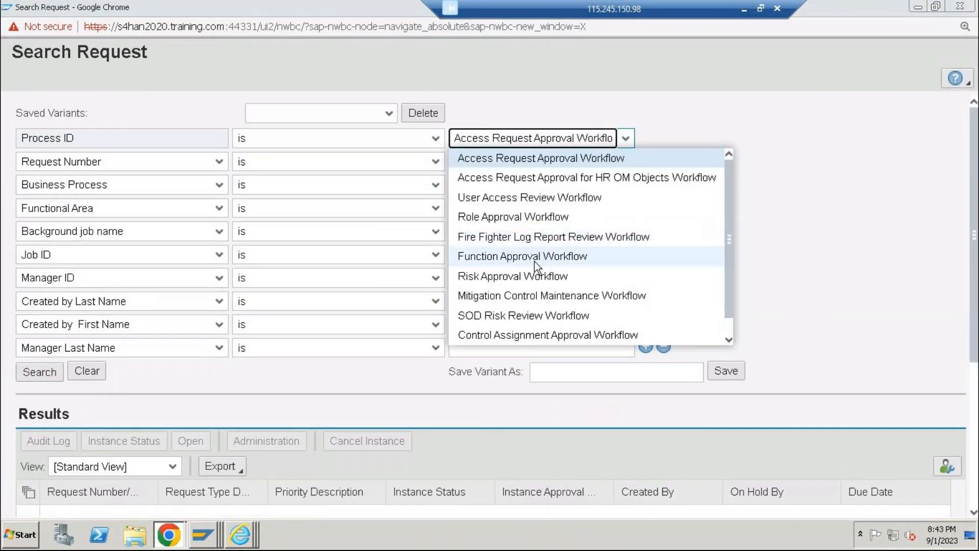
click(532, 218)
click(41, 372)
scroll(161, 300, down, 3)
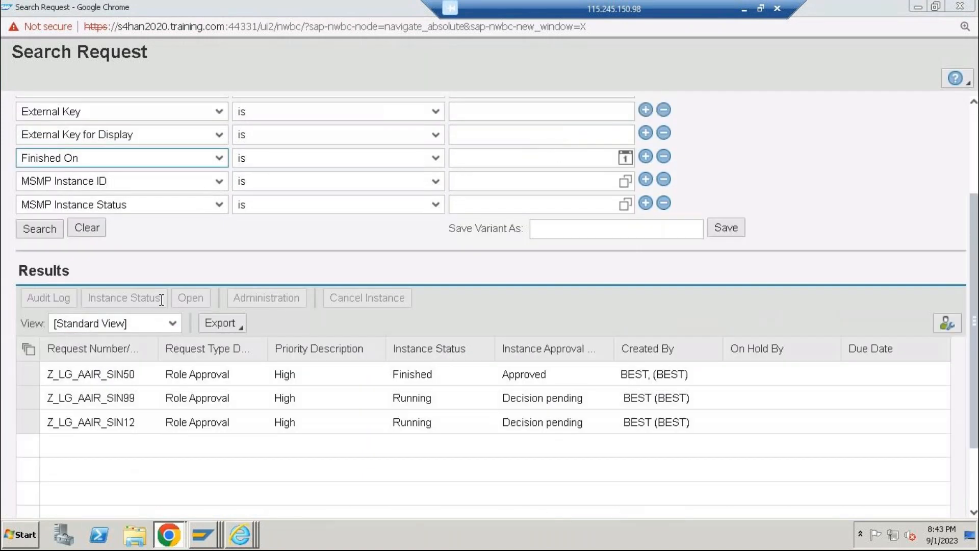
View the audit log of request Z_LG_AAIR_SIN50, including its last entry, and close the log and the Search Request window
click(32, 381)
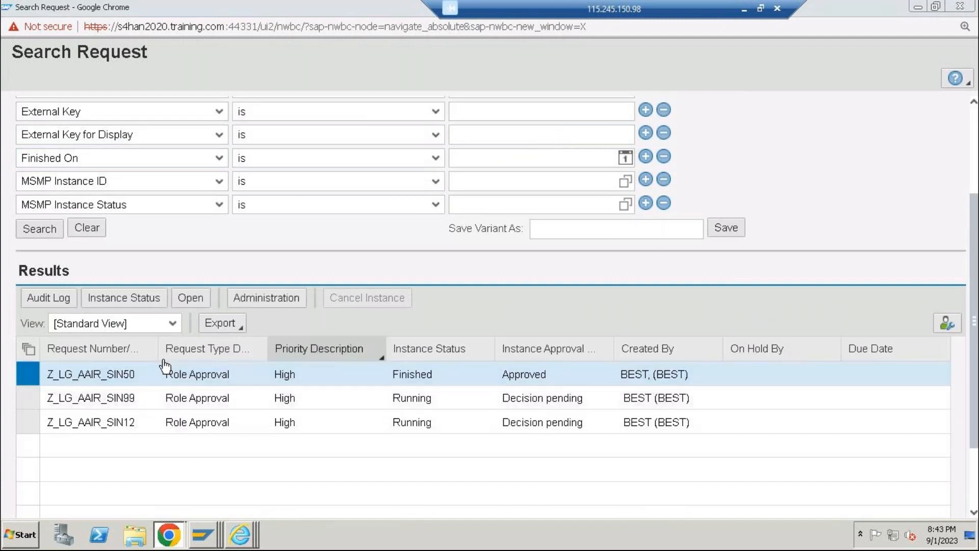
click(60, 305)
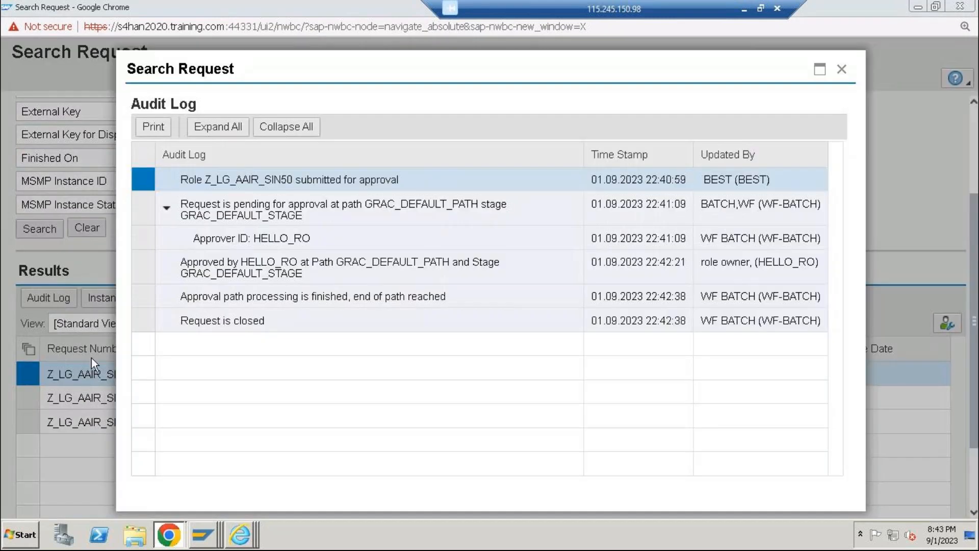
click(199, 327)
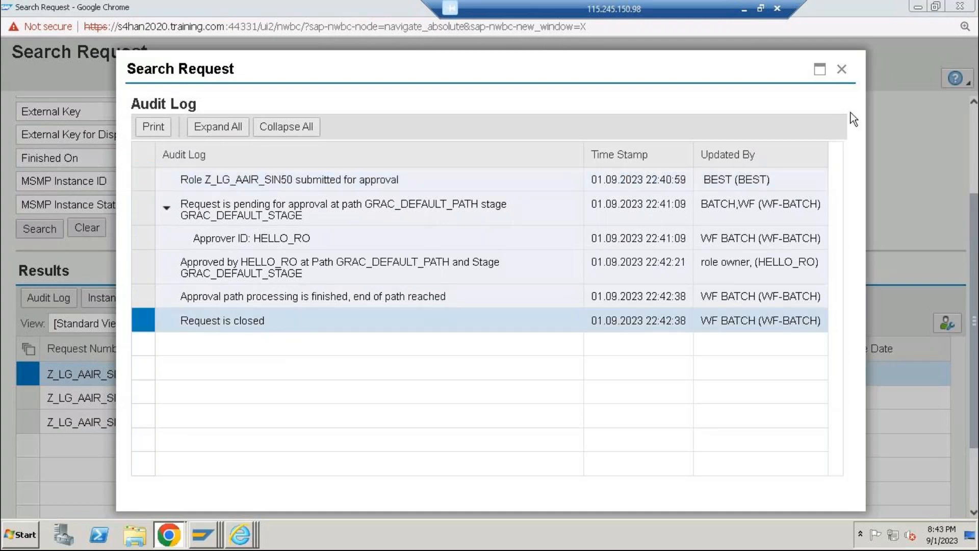
click(841, 69)
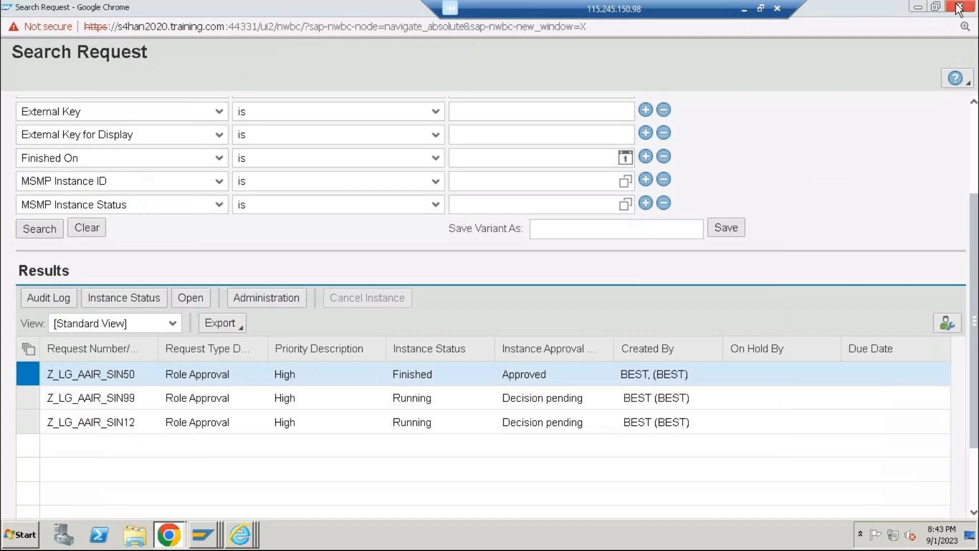
click(959, 7)
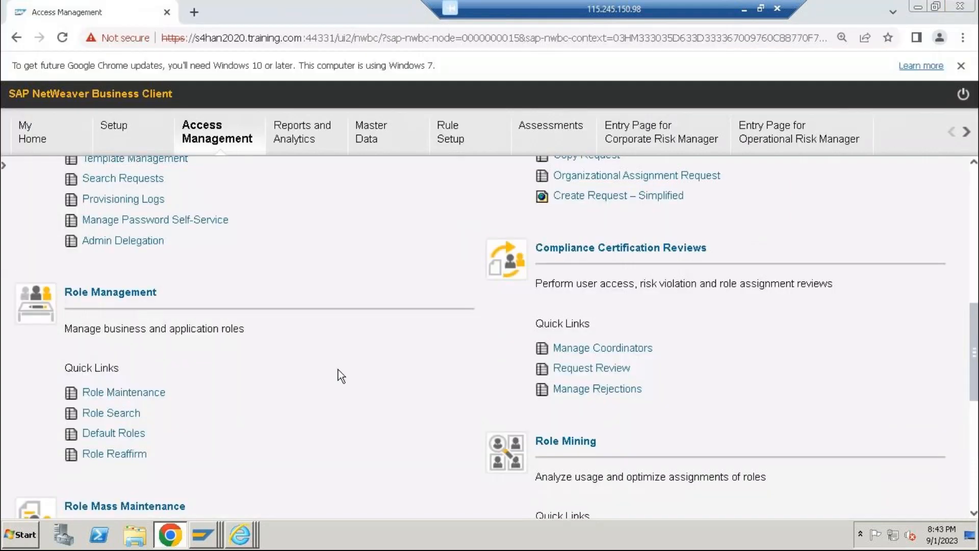
Open Role Maintenance from Role Management and maximize its window
scroll(224, 328, up, 2)
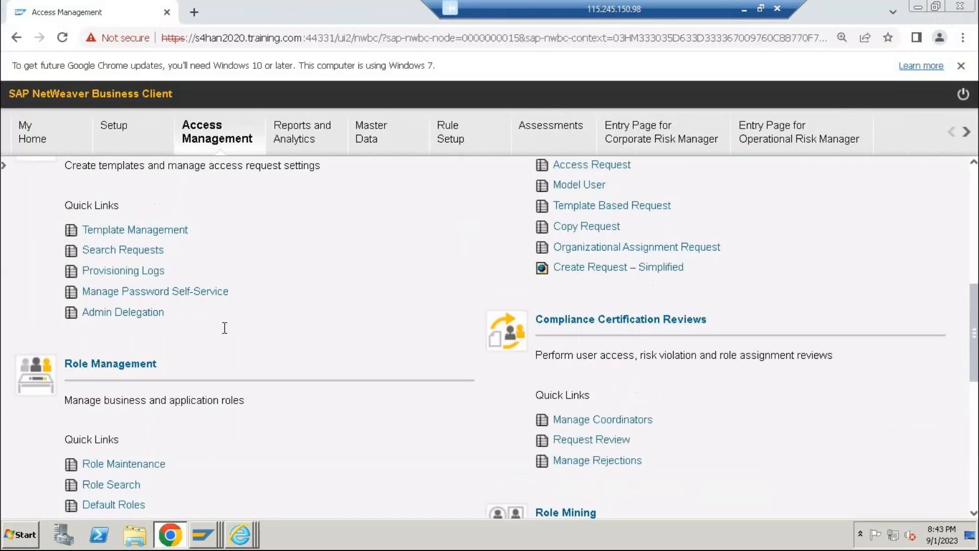
scroll(221, 324, up, 4)
scroll(222, 334, up, 4)
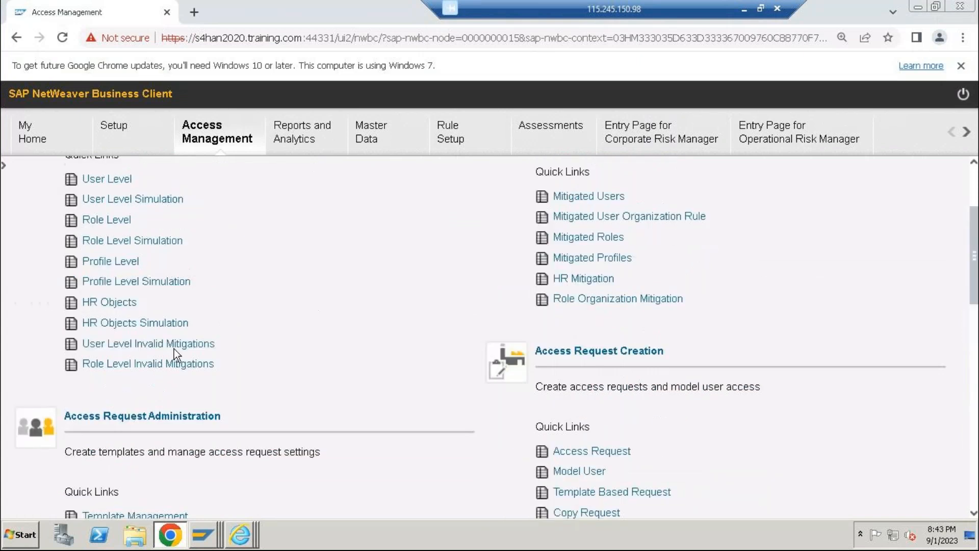
scroll(175, 347, down, 8)
click(153, 463)
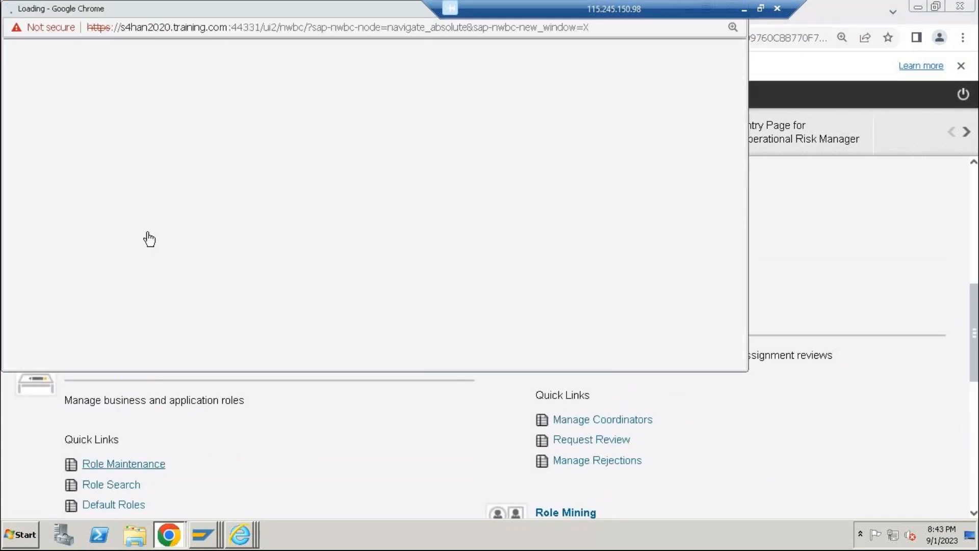
double_click(287, 8)
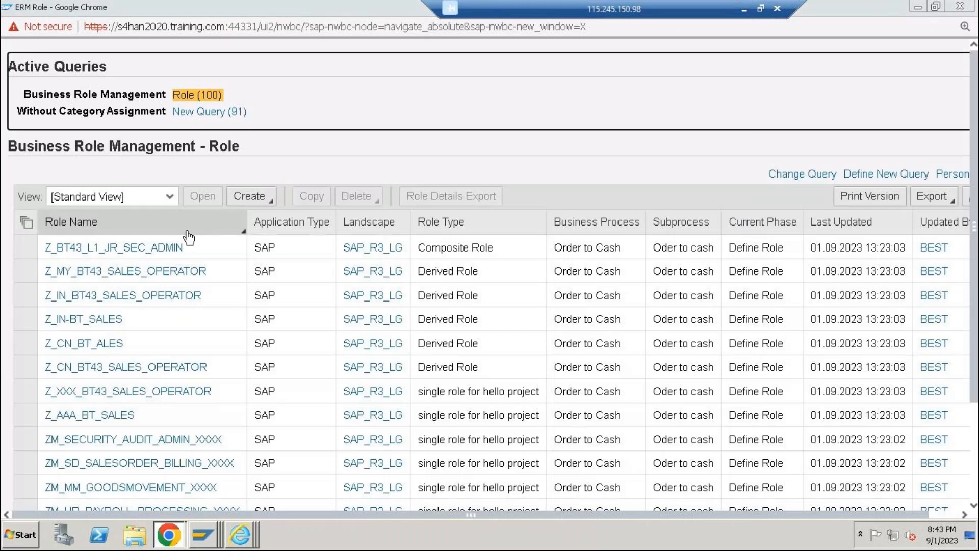
Look through the Business Role Management role list for role Z_LG_AAIR_SIN50 and check the roles' current phases
scroll(375, 316, down, 3)
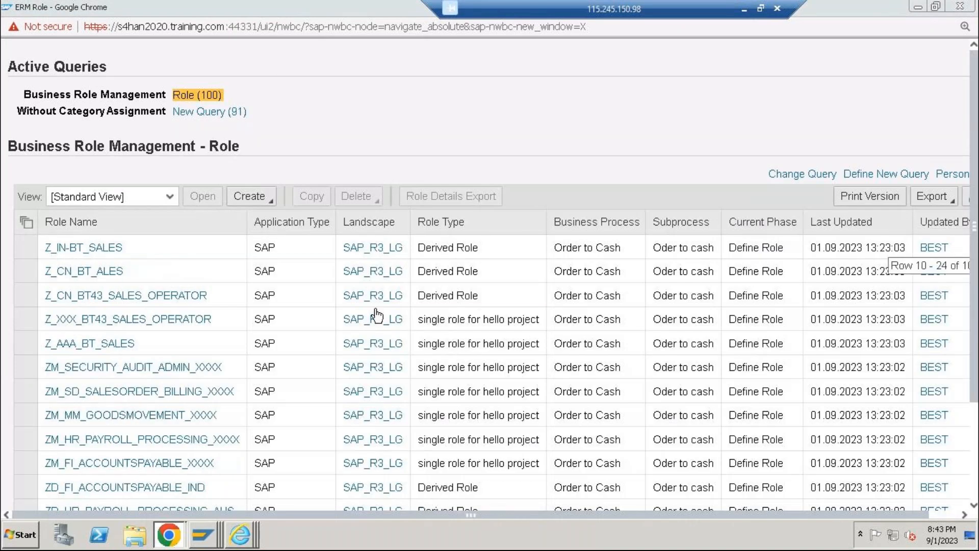
scroll(377, 316, down, 2)
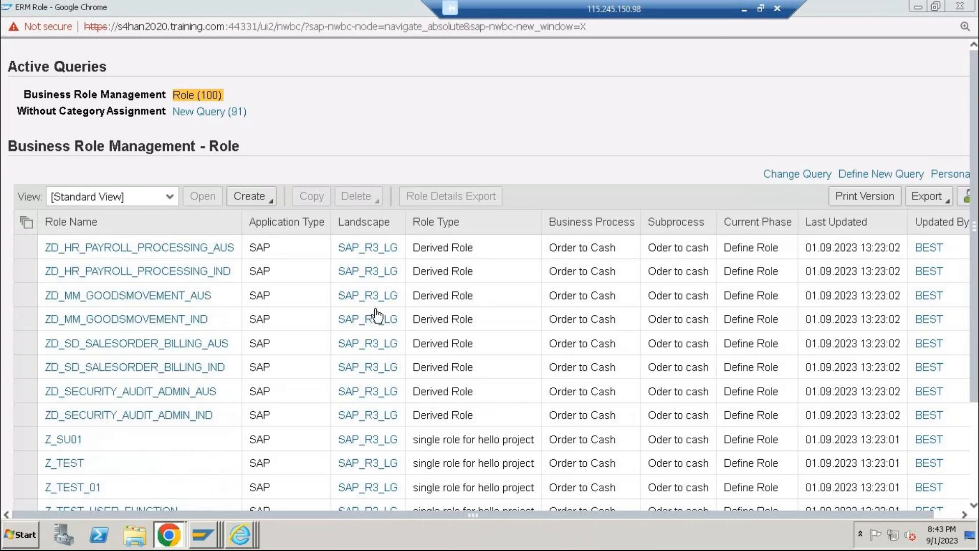
scroll(376, 315, down, 3)
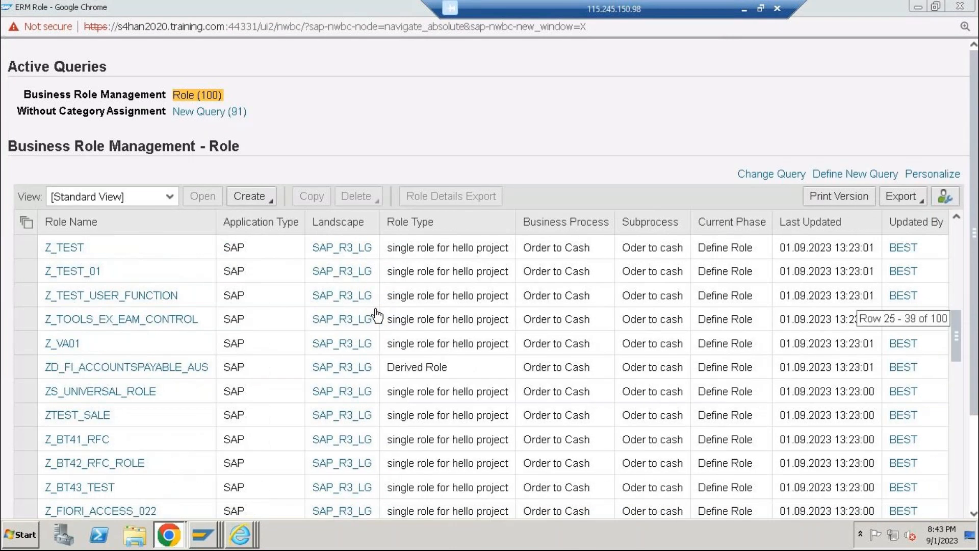
scroll(376, 315, down, 1)
scroll(203, 376, down, 2)
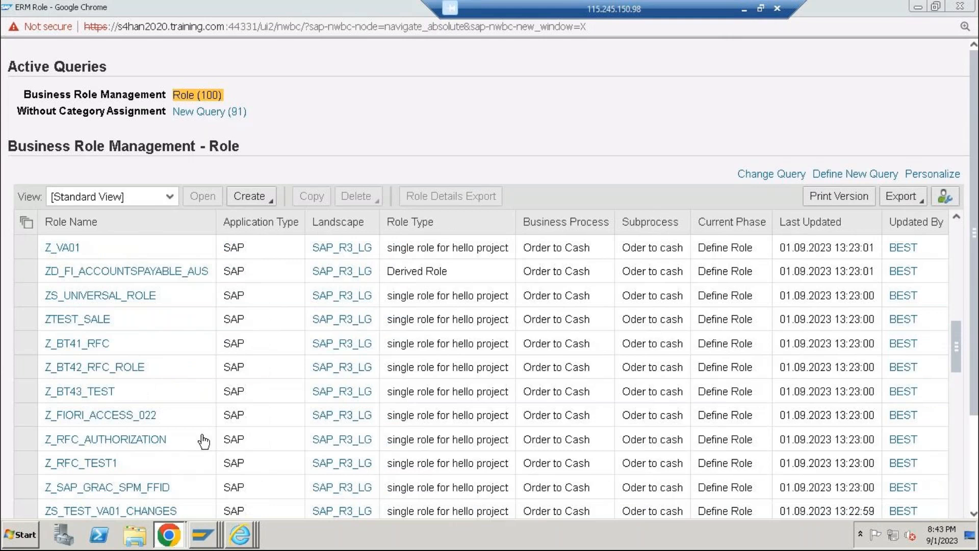
scroll(200, 441, down, 5)
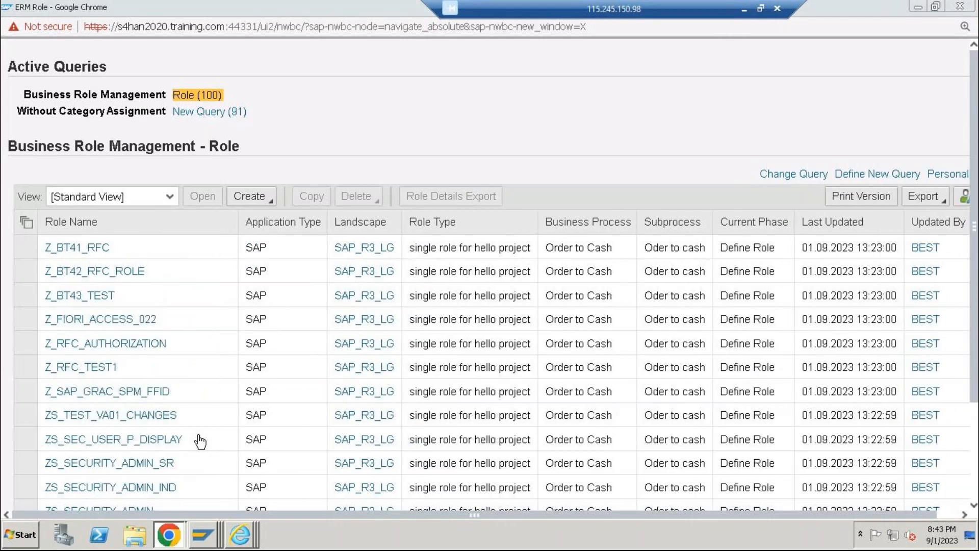
scroll(200, 441, down, 3)
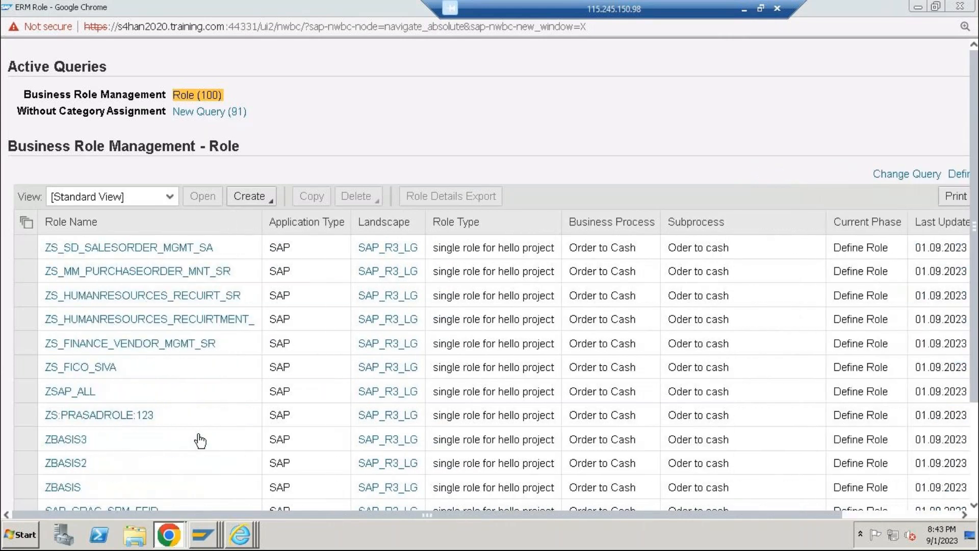
scroll(199, 437, down, 3)
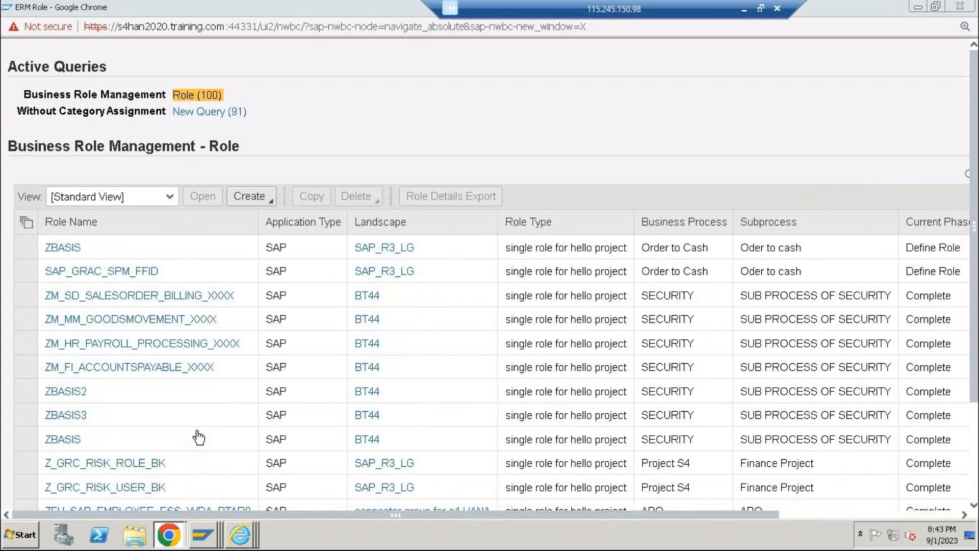
scroll(199, 437, down, 4)
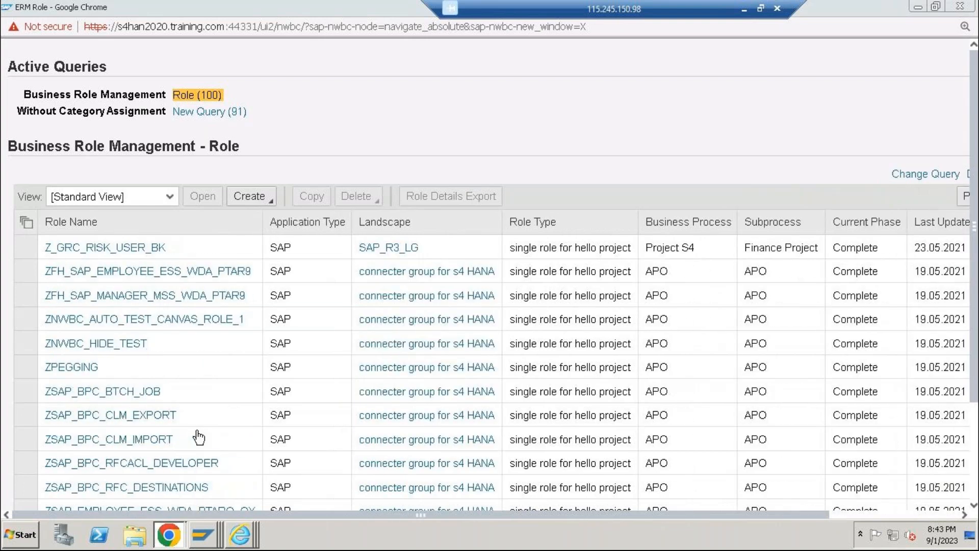
scroll(199, 436, down, 1)
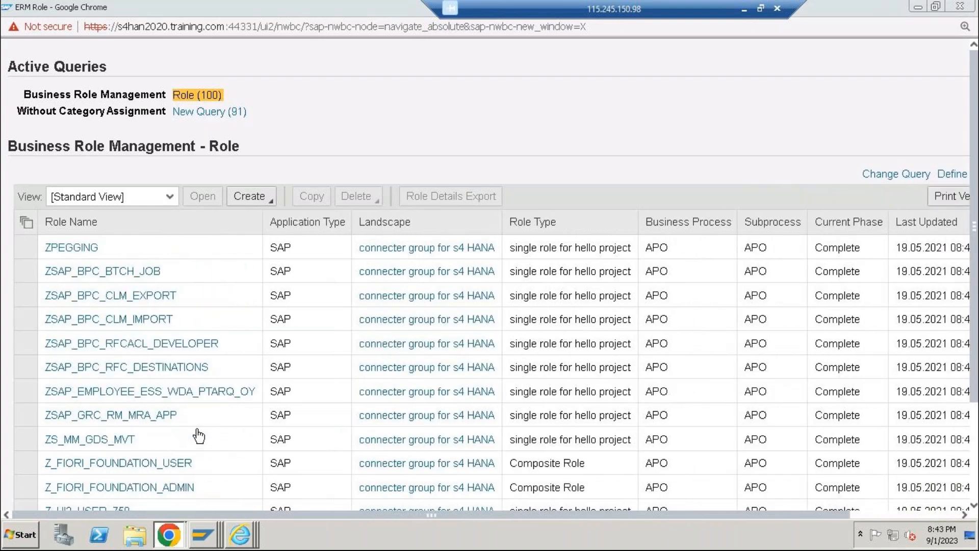
scroll(199, 437, down, 6)
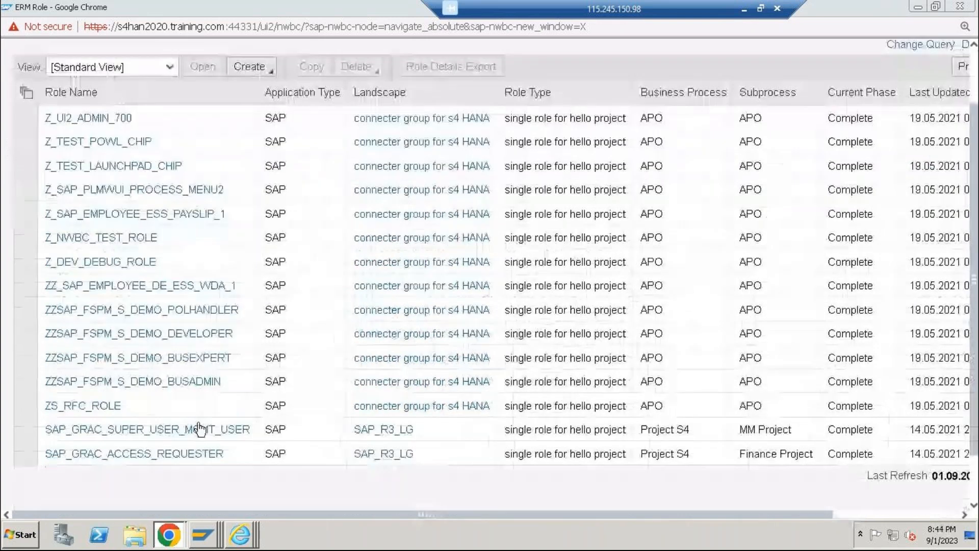
scroll(448, 270, up, 2)
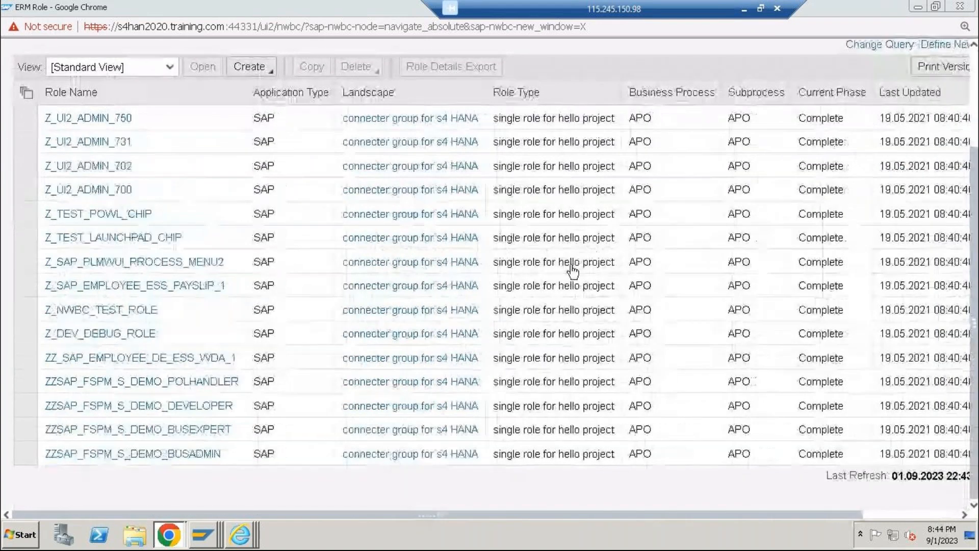
scroll(573, 270, up, 5)
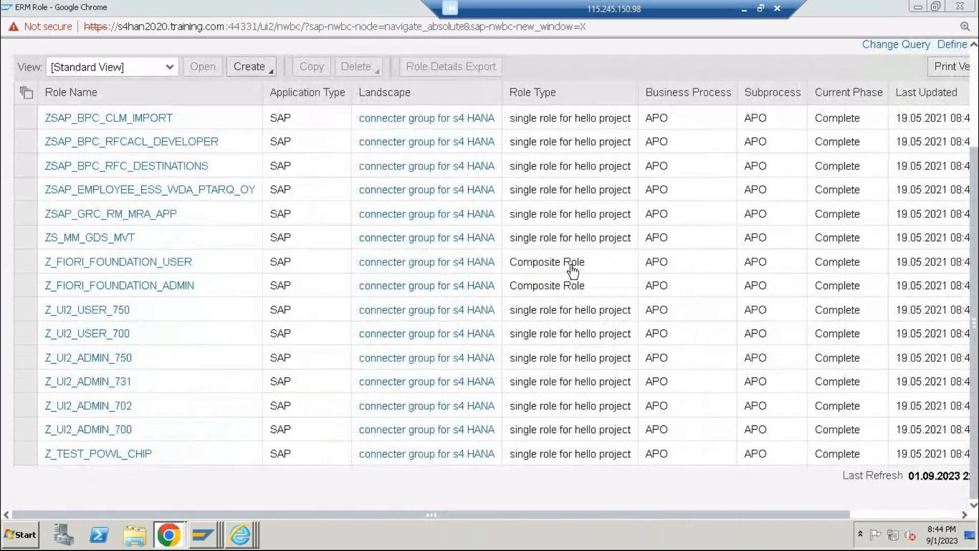
scroll(574, 278, up, 1)
scroll(77, 339, down, 2)
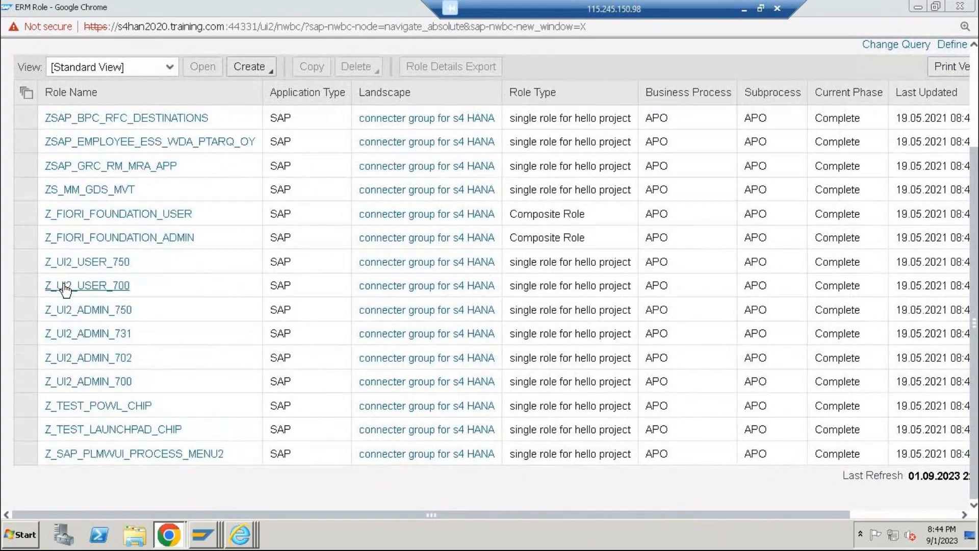
scroll(113, 393, down, 3)
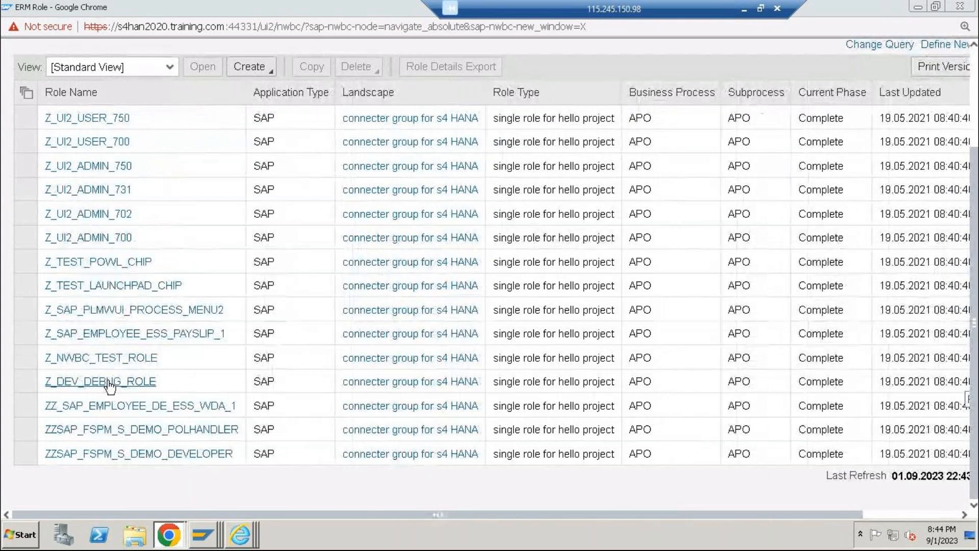
scroll(229, 357, down, 3)
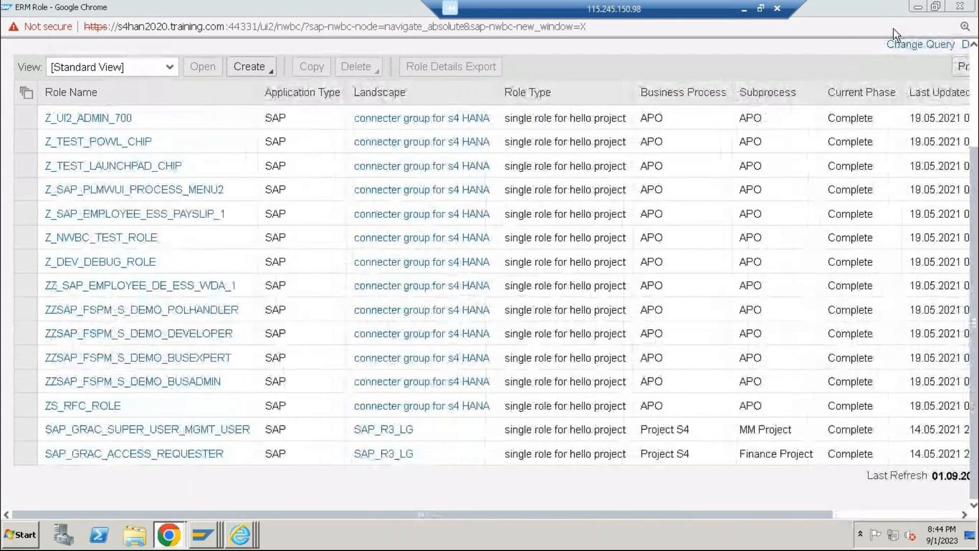
Define and activate a new Role Search query named New Query with the landscape LOGICAL GROUP FOR ABAP
scroll(918, 66, up, 3)
click(967, 174)
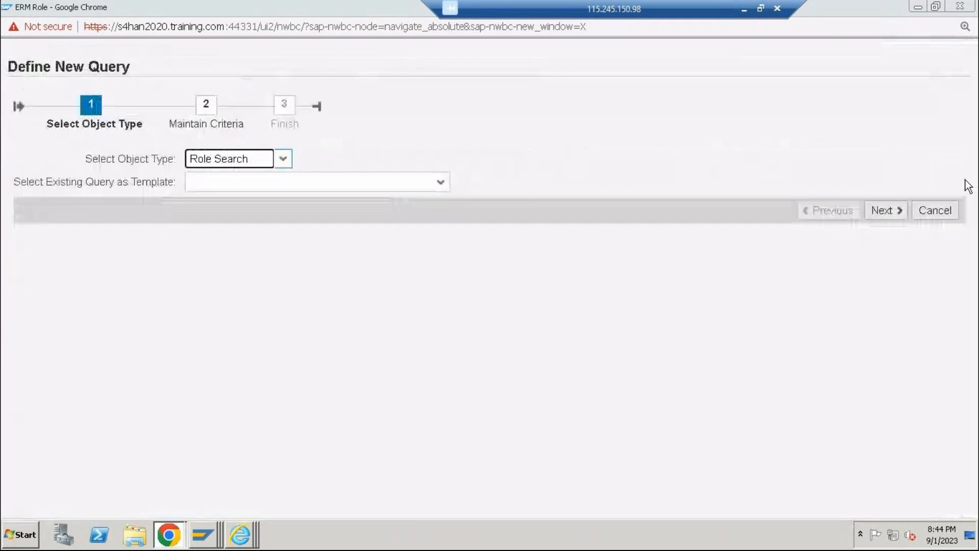
click(867, 212)
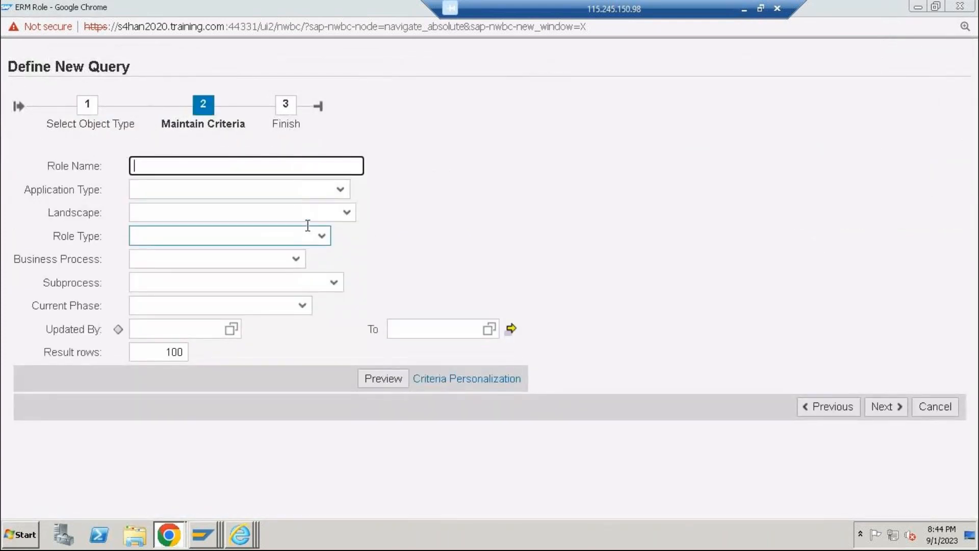
click(347, 215)
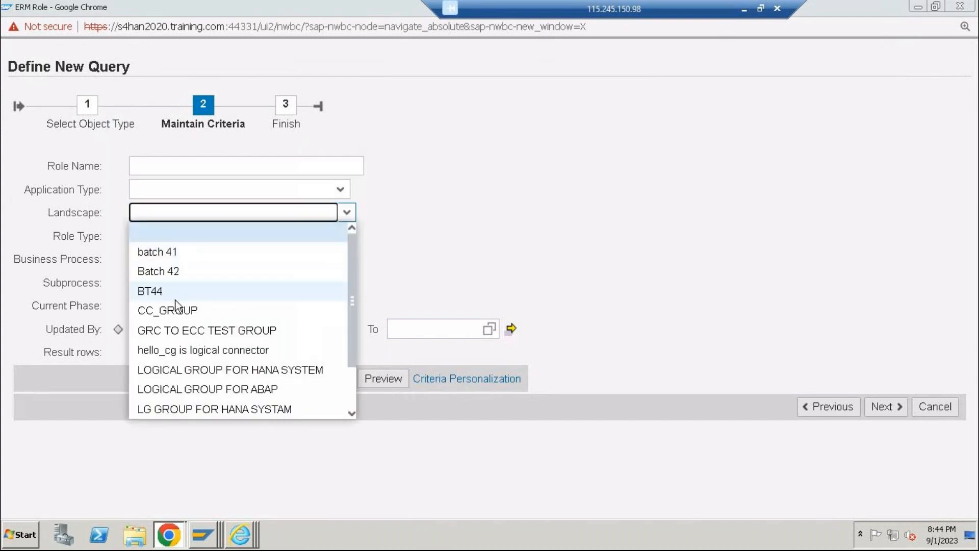
click(255, 389)
click(877, 406)
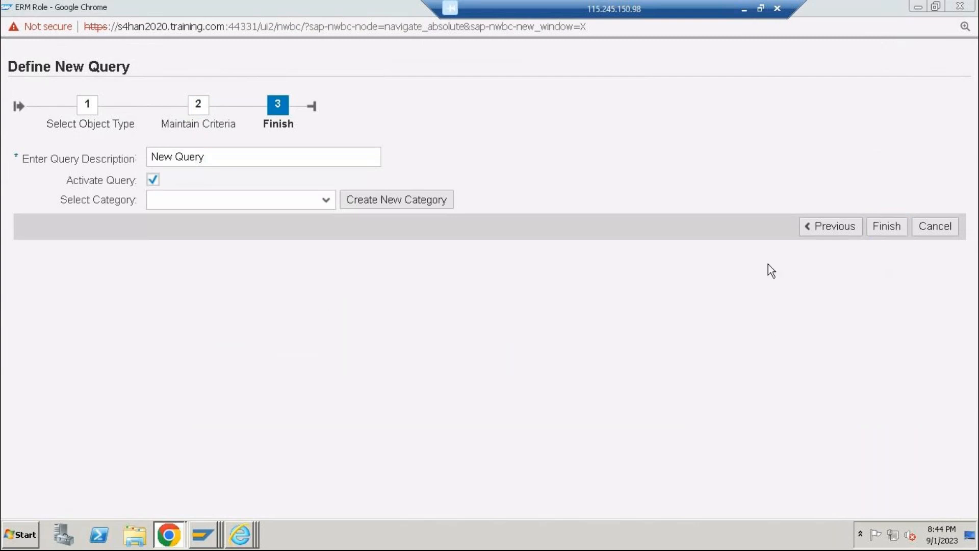
click(903, 231)
Close the My Home and Work Inbox windows in Internet Explorer
mouse_move(244, 541)
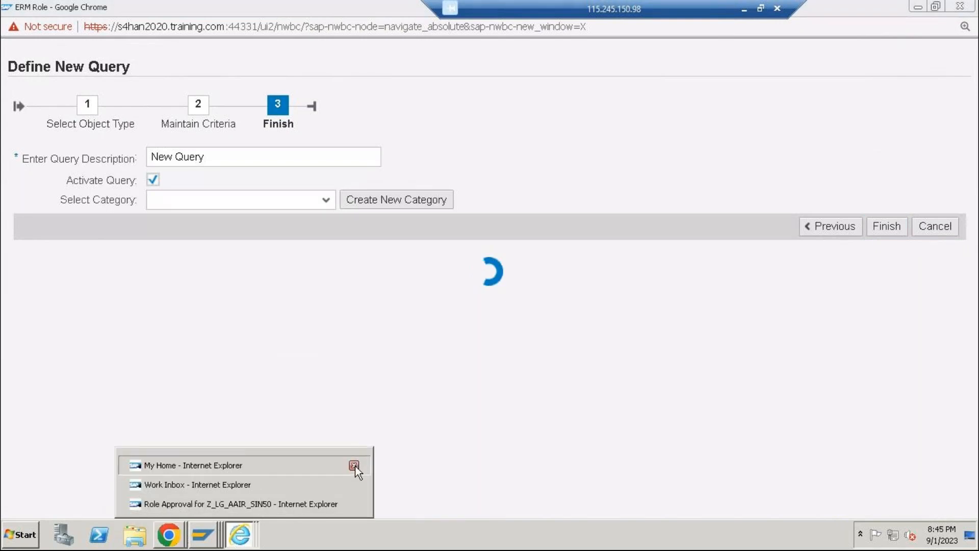
click(354, 467)
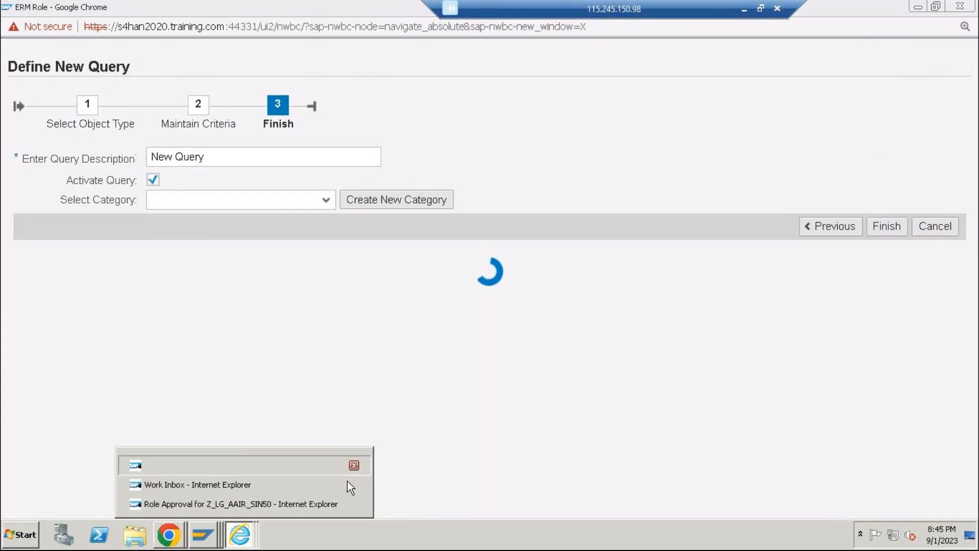
click(329, 431)
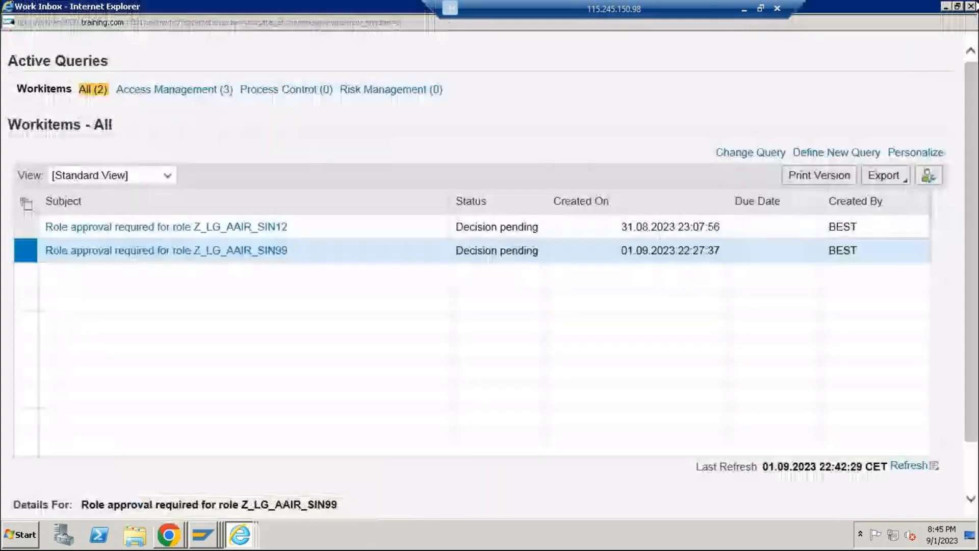
click(970, 6)
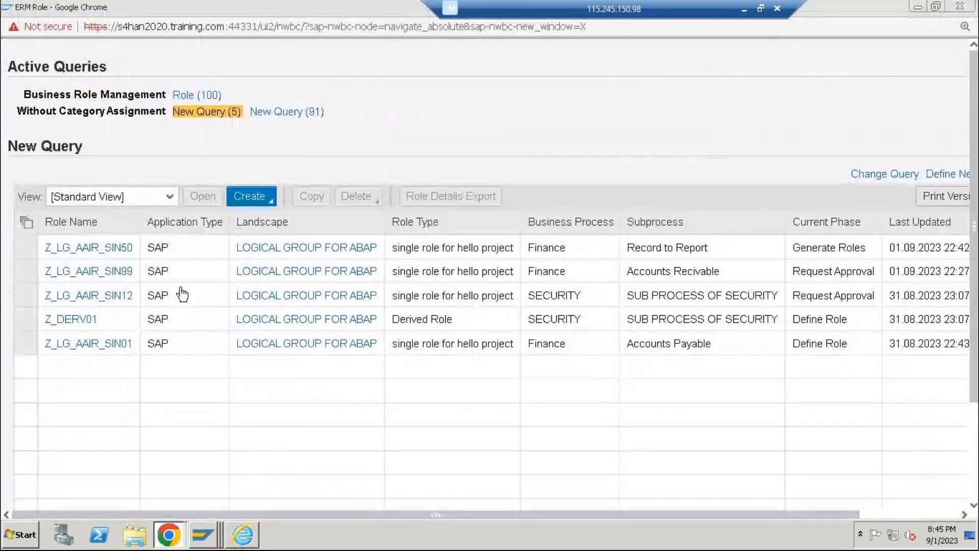
Open role Z_LG_AAIR_SIN50 from the query results, view its remaining phases and maximize the role window
click(116, 271)
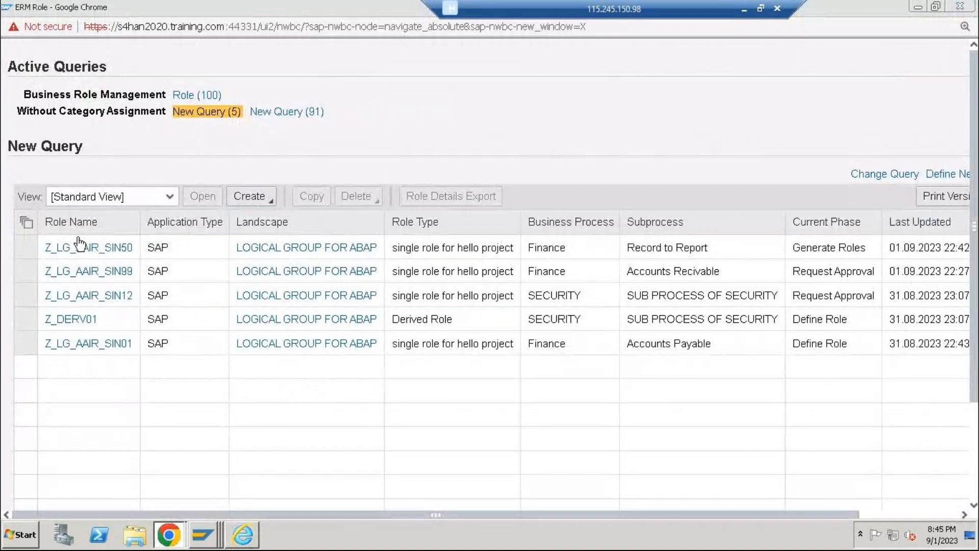
click(68, 260)
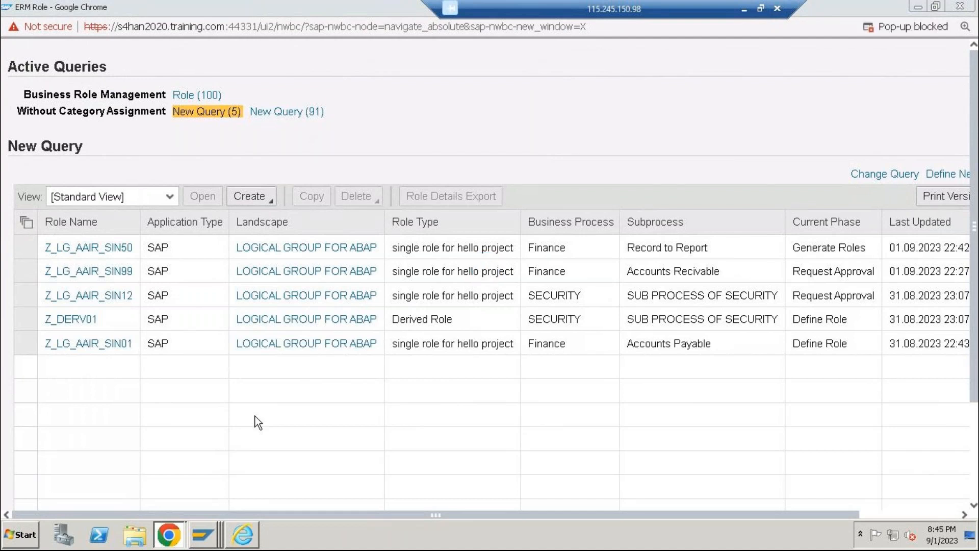
click(26, 247)
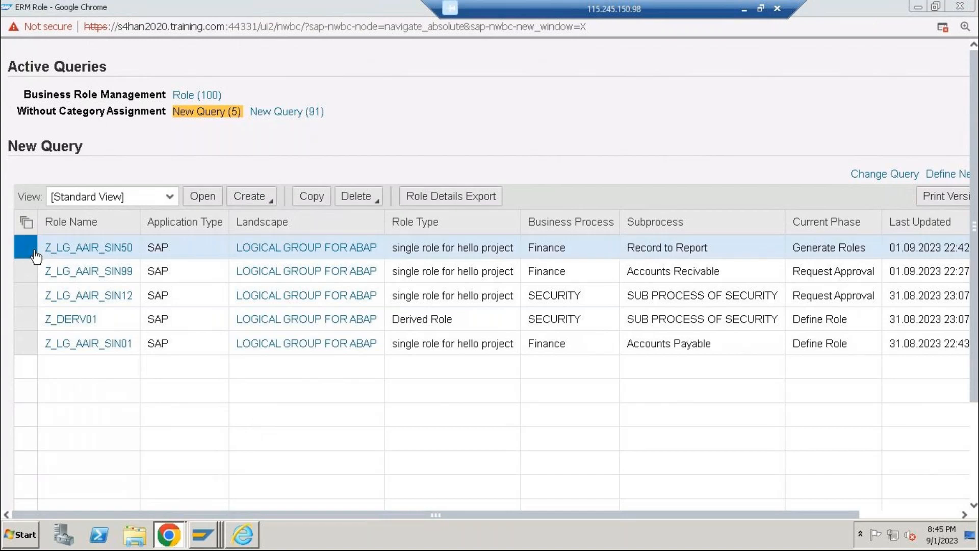
click(210, 203)
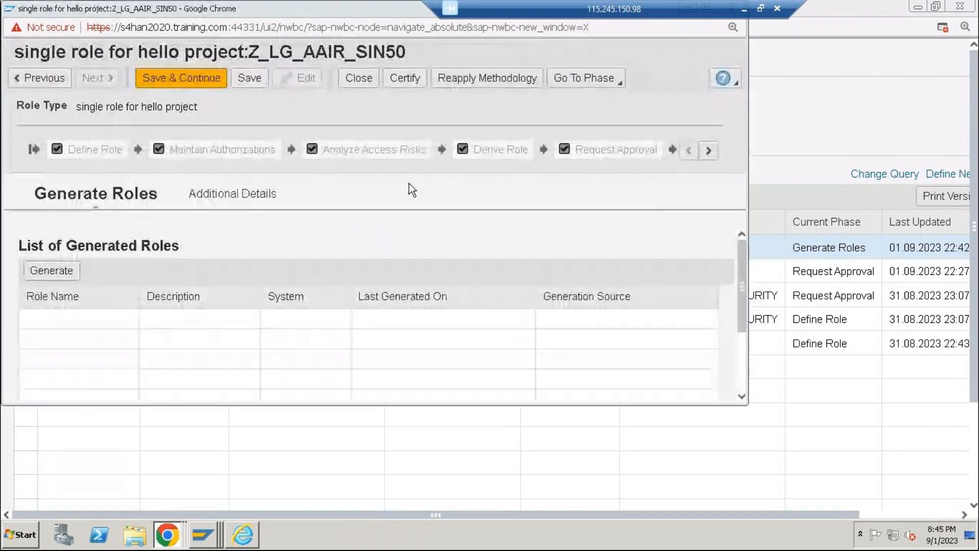
click(709, 151)
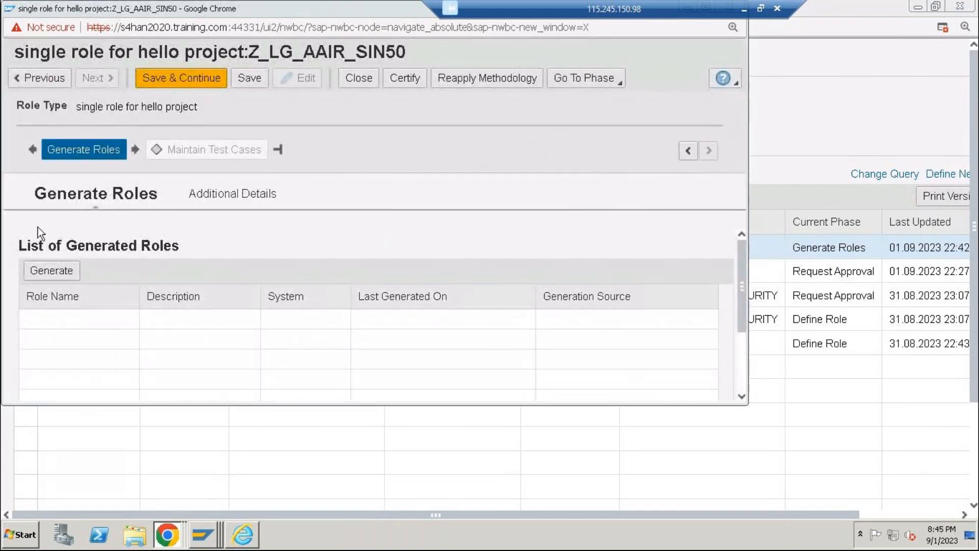
double_click(313, 9)
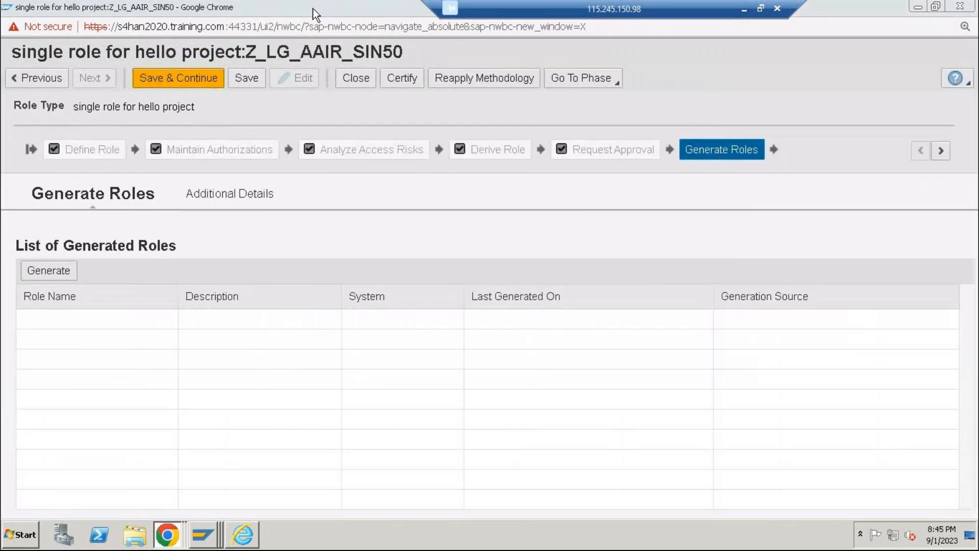
Generate role Z_LG_AAIR_SIN50 in the foreground for system RFC_ABAP, accepting the risk analysis step, and save the role
click(61, 270)
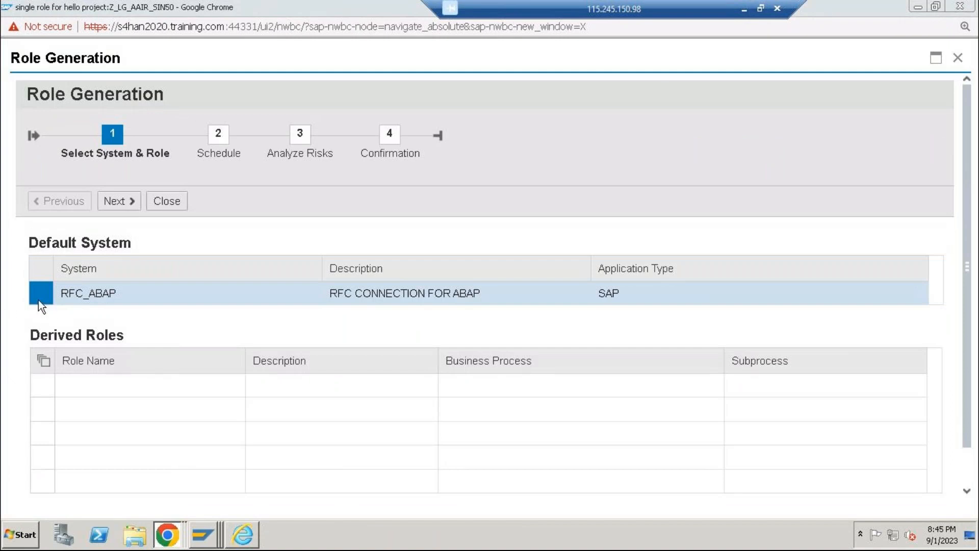
click(126, 201)
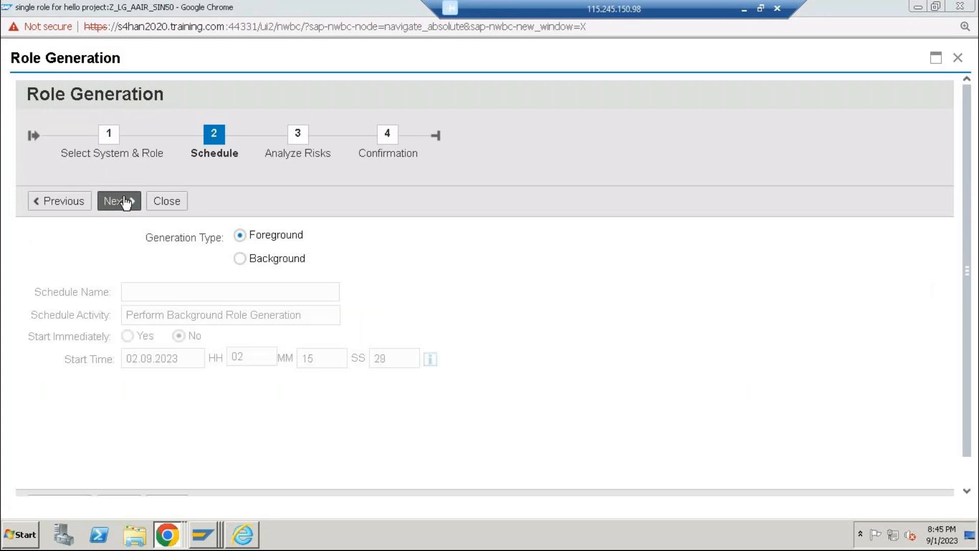
click(126, 203)
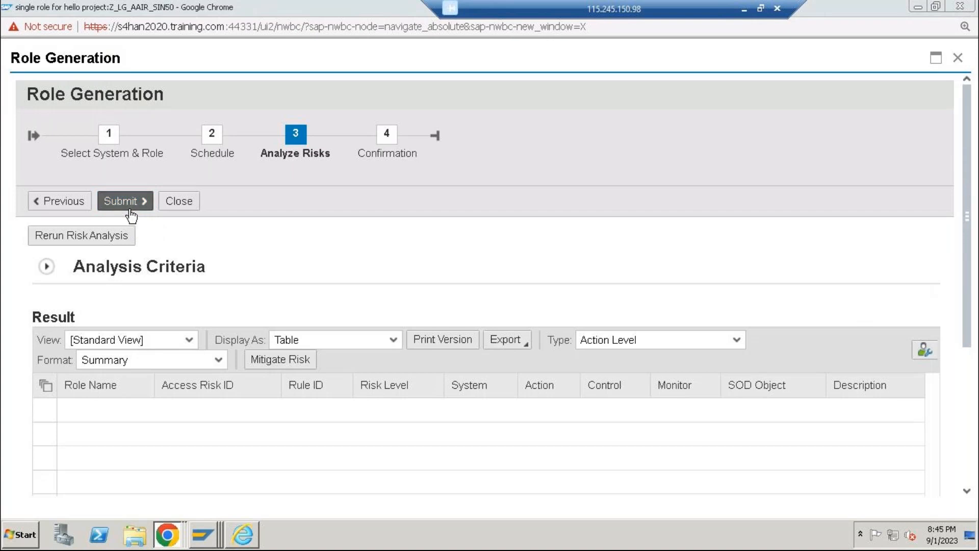
click(131, 210)
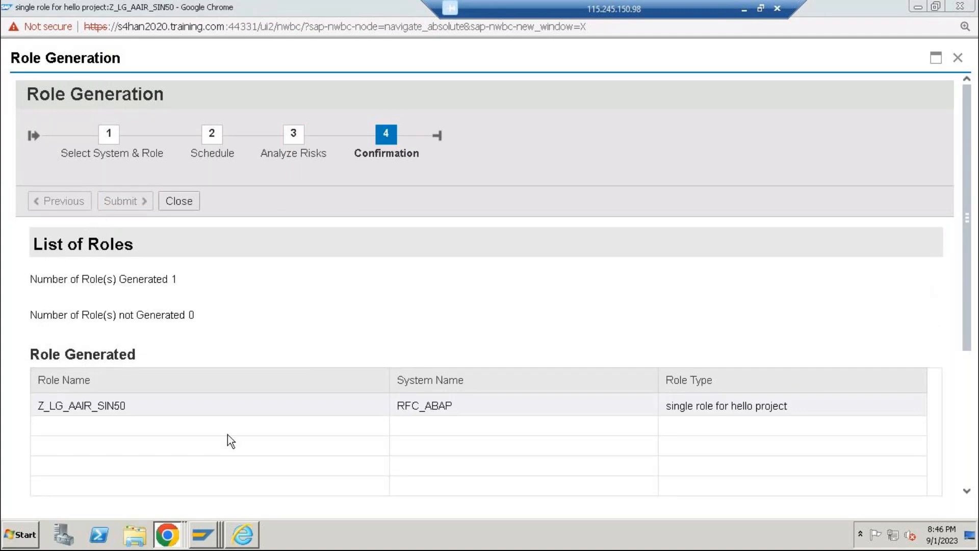
click(168, 201)
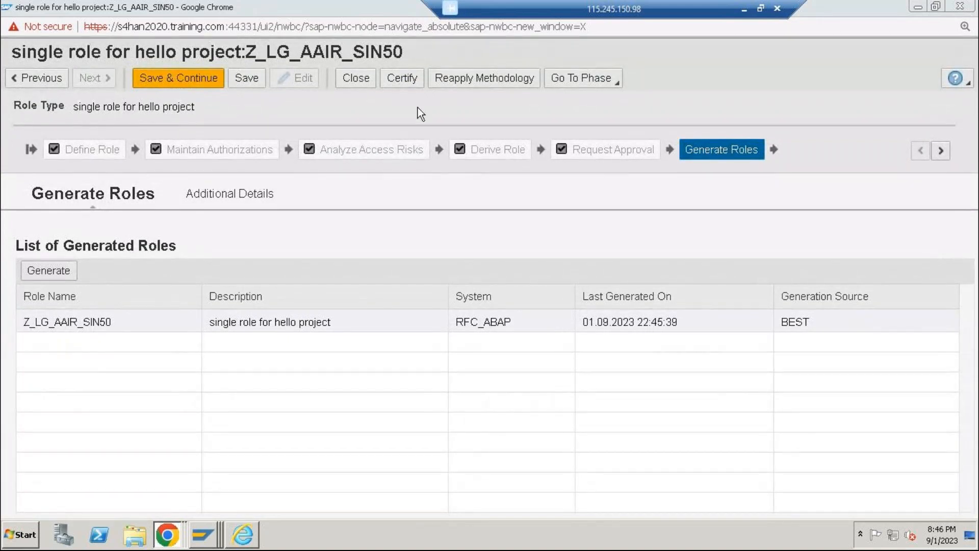
click(255, 82)
click(248, 79)
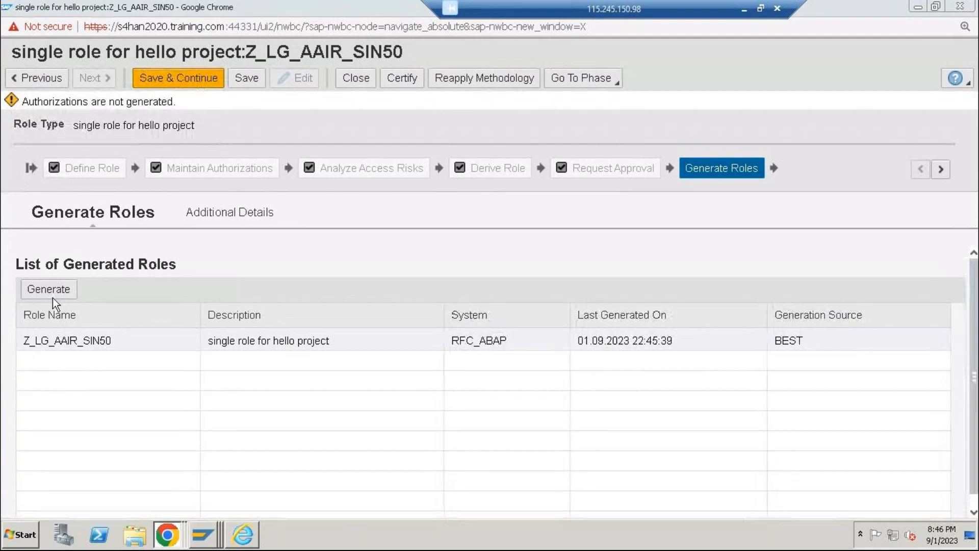
double_click(39, 345)
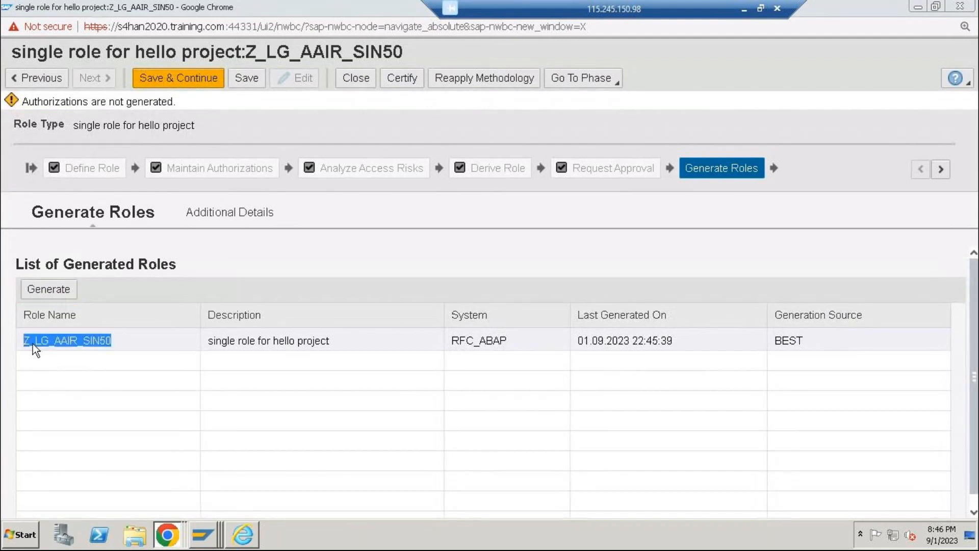
click(16, 335)
scroll(865, 491, down, 1)
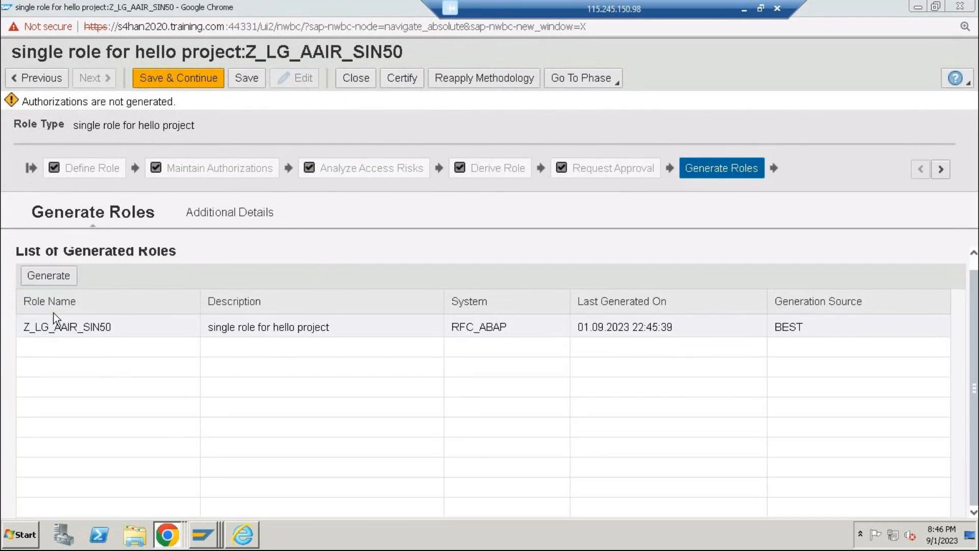
click(54, 271)
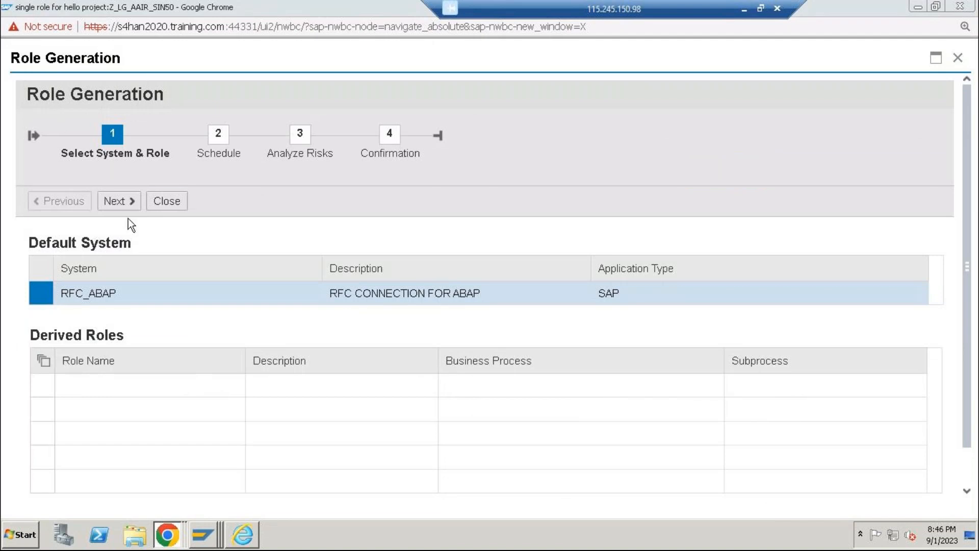
click(164, 201)
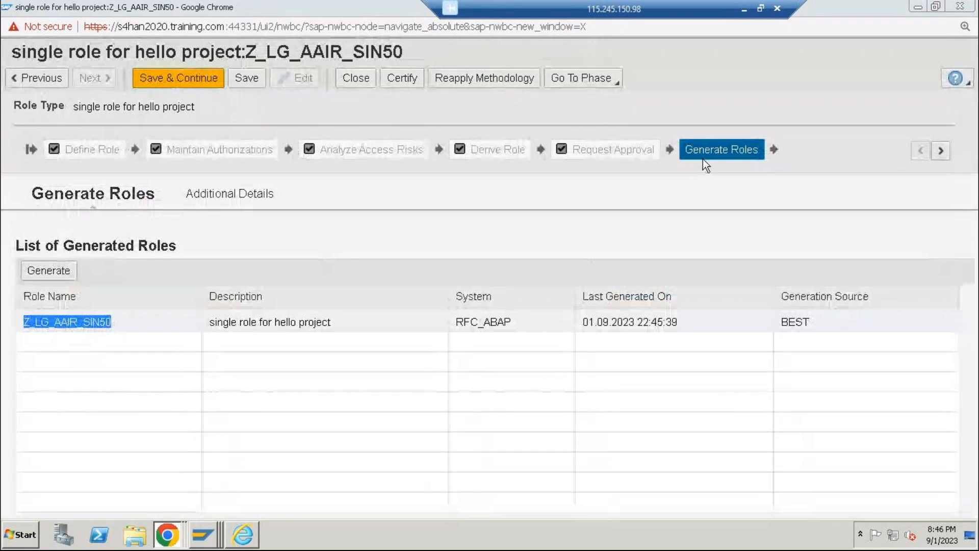
Save role Z_LG_AAIR_SIN50 and try to continue past the Generate Roles phase
click(245, 84)
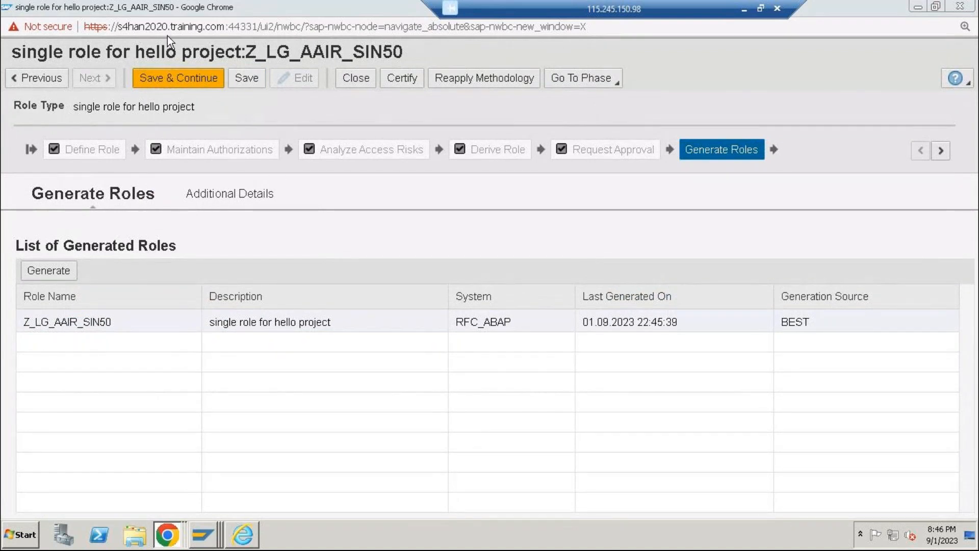
drag(84, 323, 106, 323)
click(252, 338)
click(172, 86)
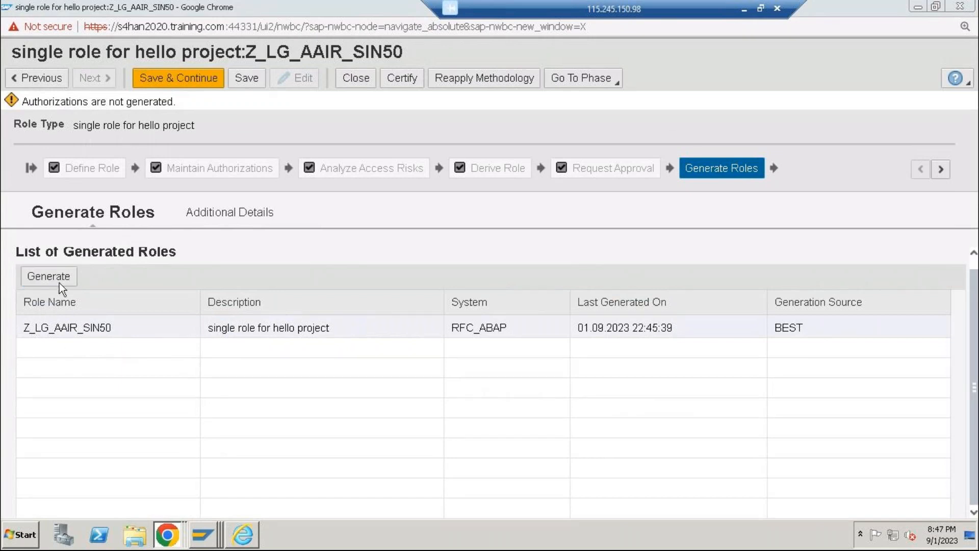
Generate role Z_LG_AAIR_SIN50 again for system RFC_ABAP, review the list of generated roles and close the generation wizard
click(74, 278)
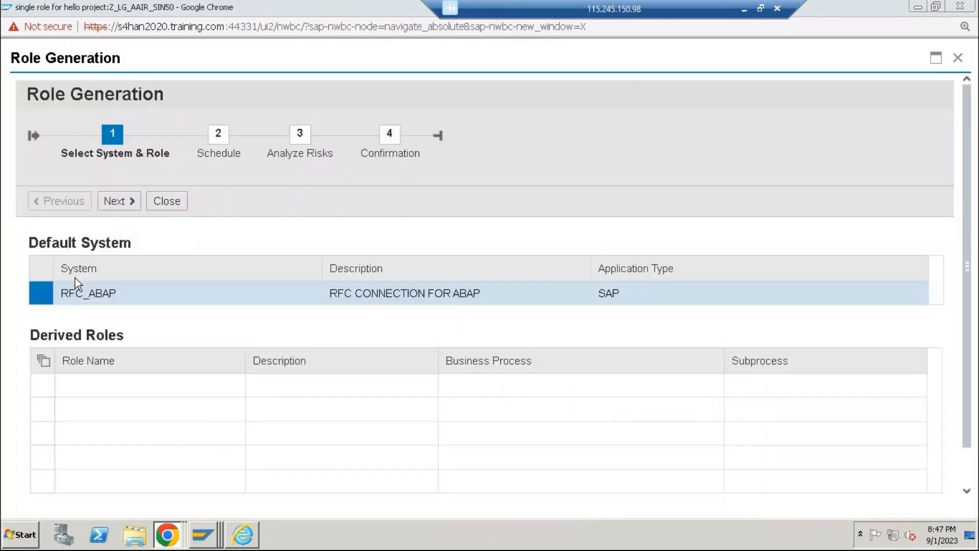
click(120, 208)
click(121, 210)
click(121, 201)
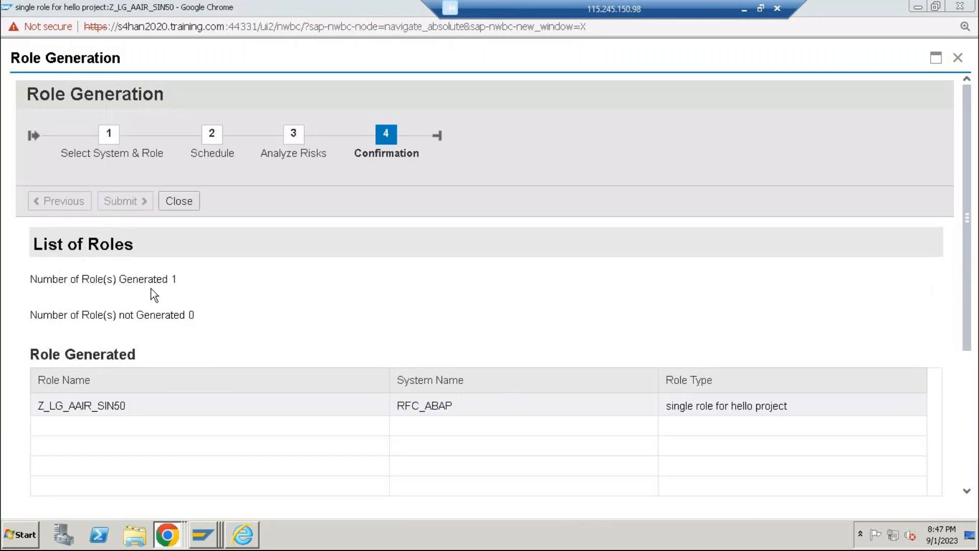
drag(53, 279, 240, 293)
click(210, 397)
drag(974, 285, 962, 421)
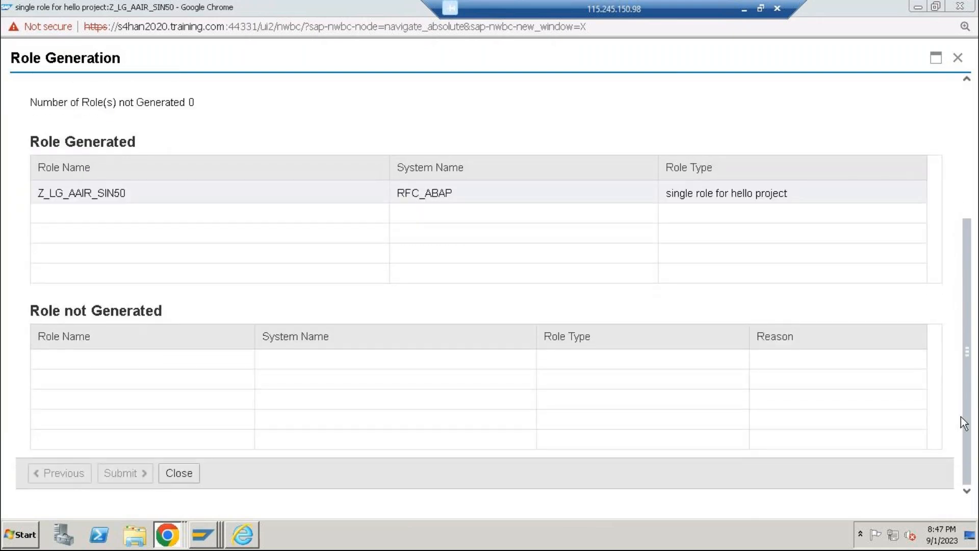
click(179, 472)
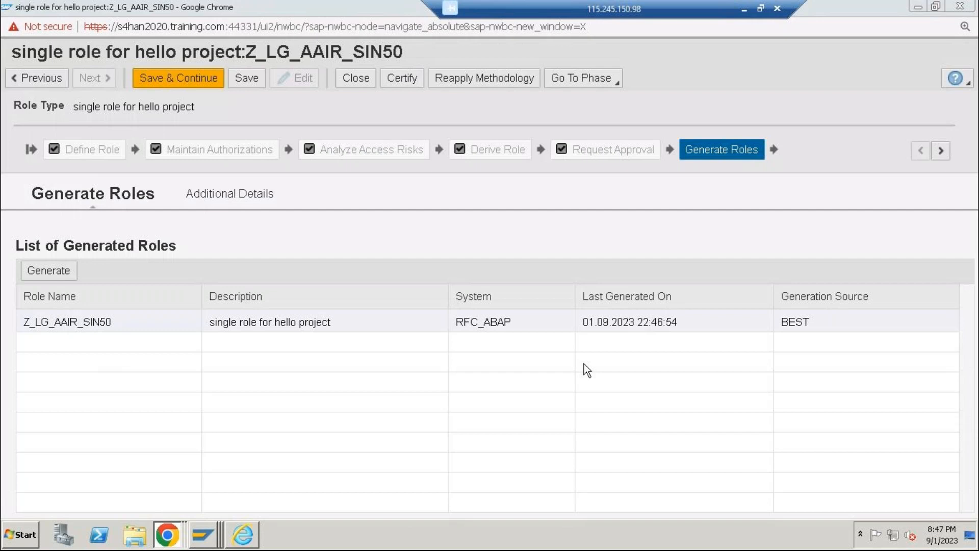
Save the regenerated role, view its remaining phases and try to continue to the Maintain Test Cases phase
click(258, 79)
click(256, 80)
click(940, 152)
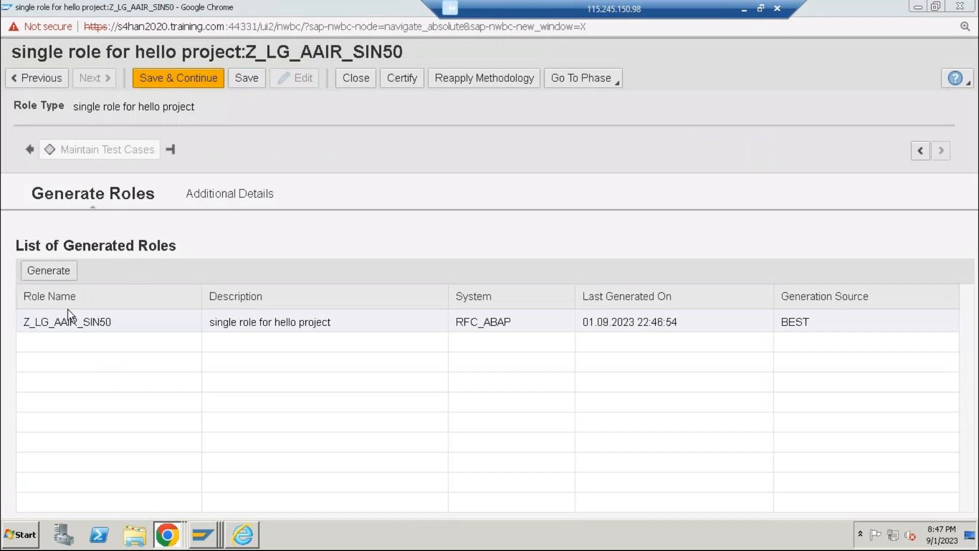
click(171, 81)
click(173, 82)
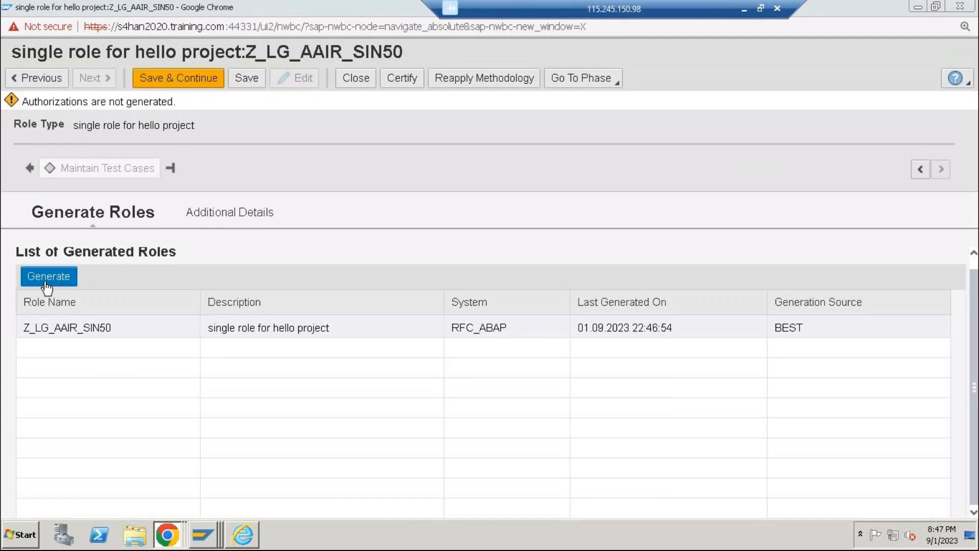
double_click(33, 331)
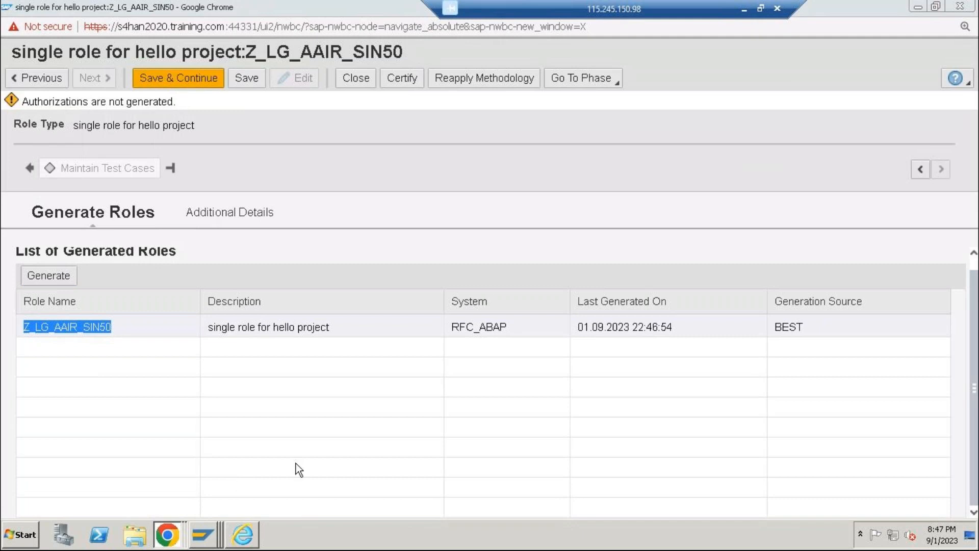
Adjust the page zoom so that all role phases fit, save the role and retry continuing past Generate Roles
key(ctrl+minus)
key(ctrl+minus)
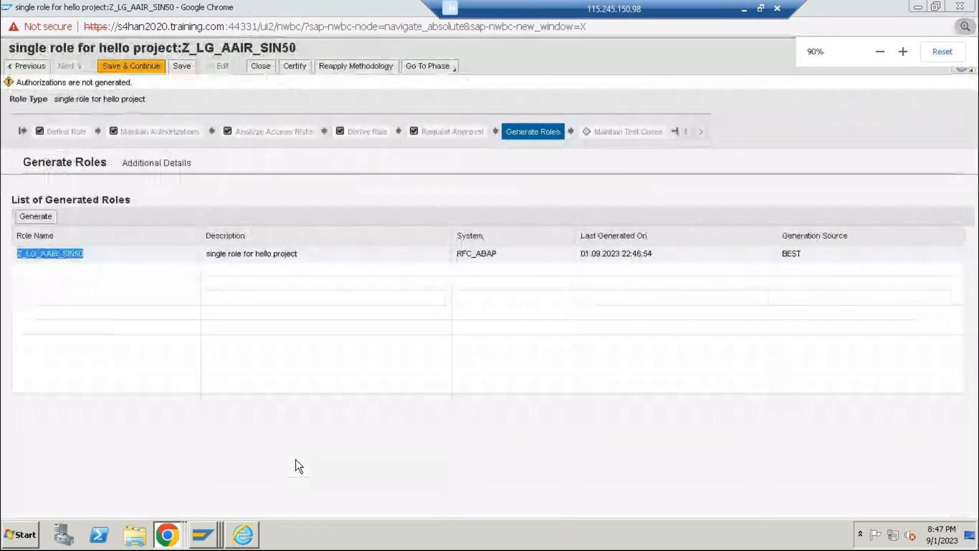
click(52, 256)
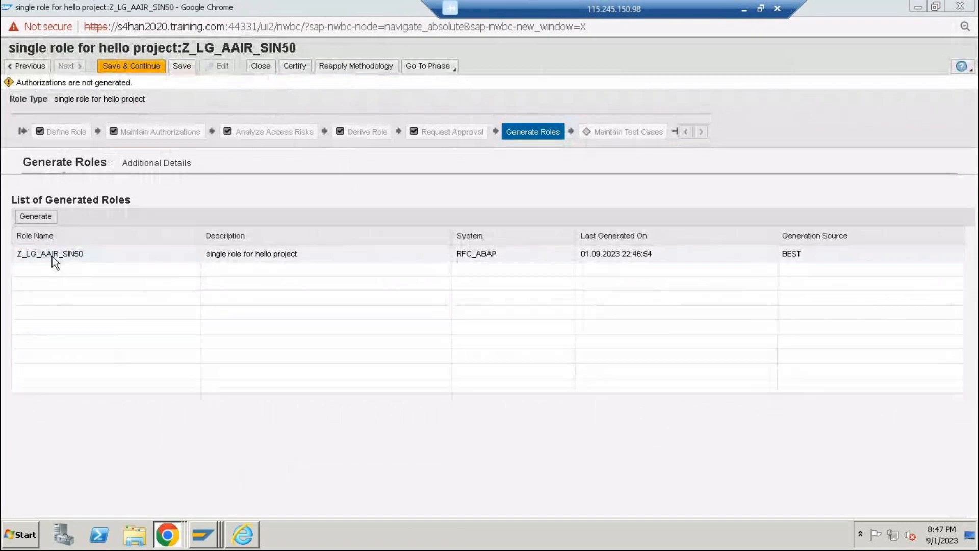
key(ctrl+plus)
key(ctrl+plus)
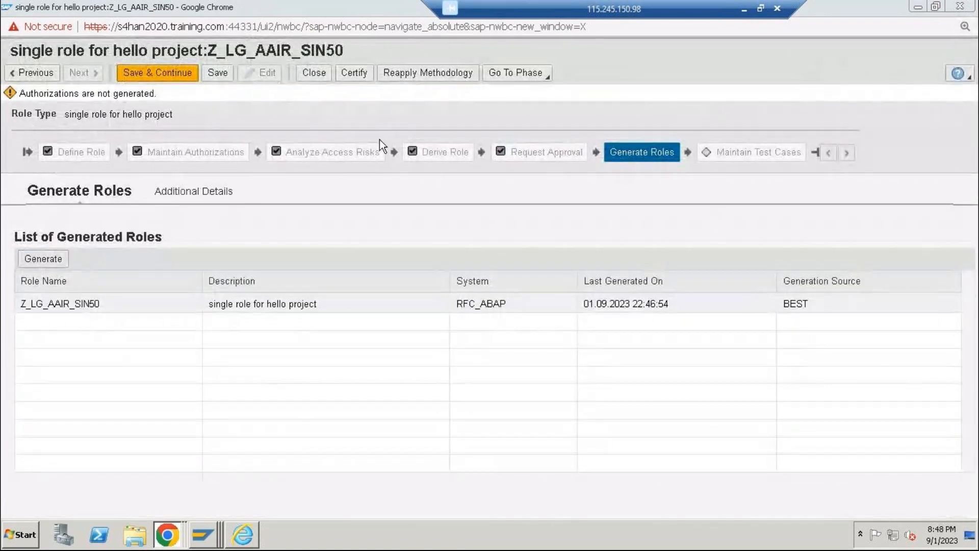
click(218, 73)
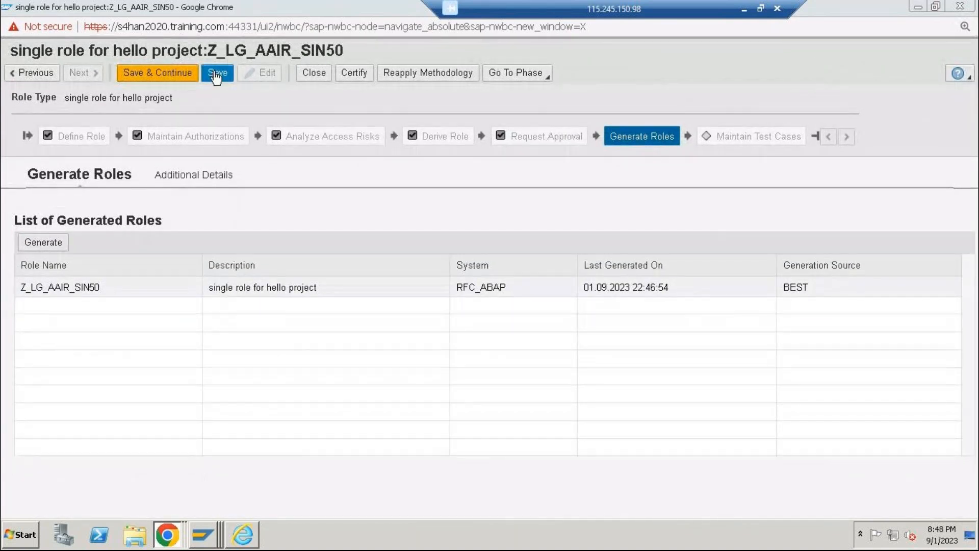
drag(84, 97, 176, 106)
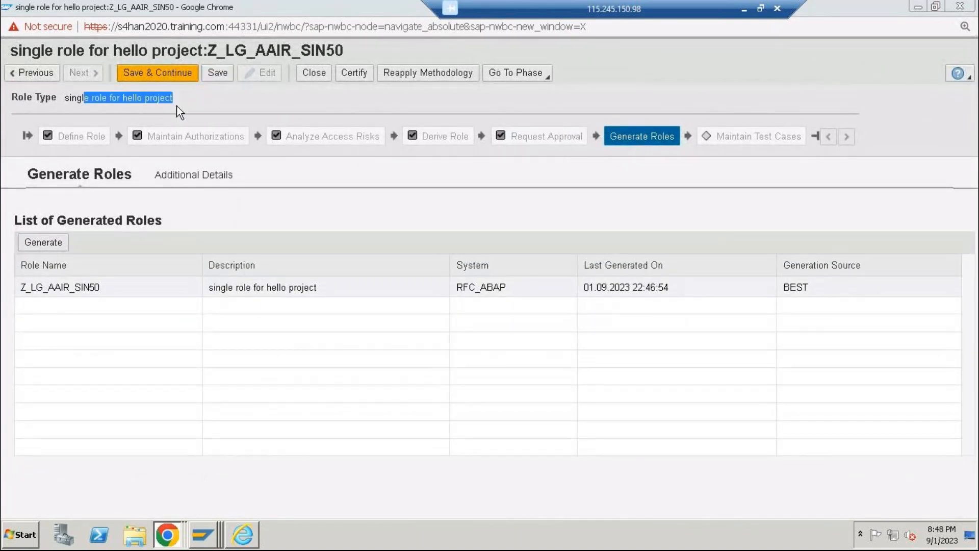
click(217, 78)
click(179, 78)
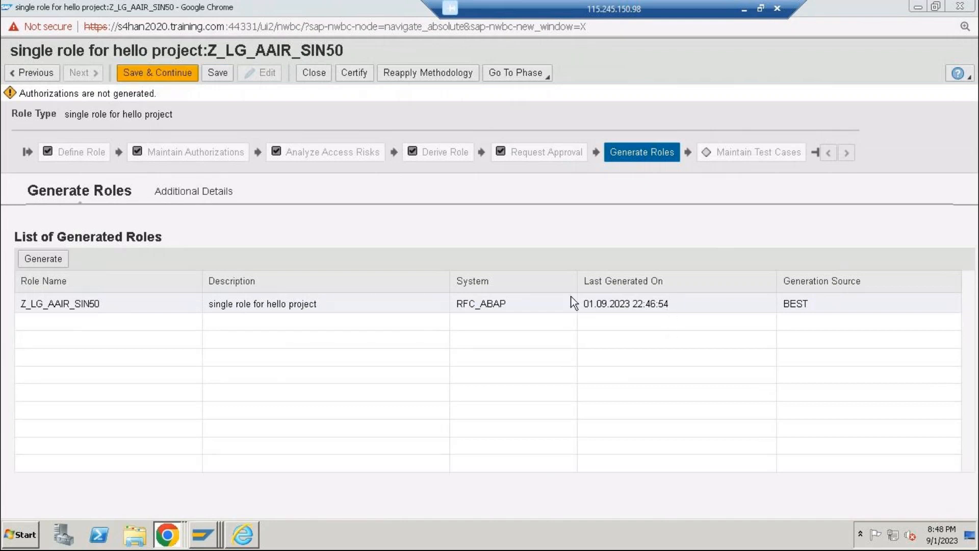
double_click(98, 304)
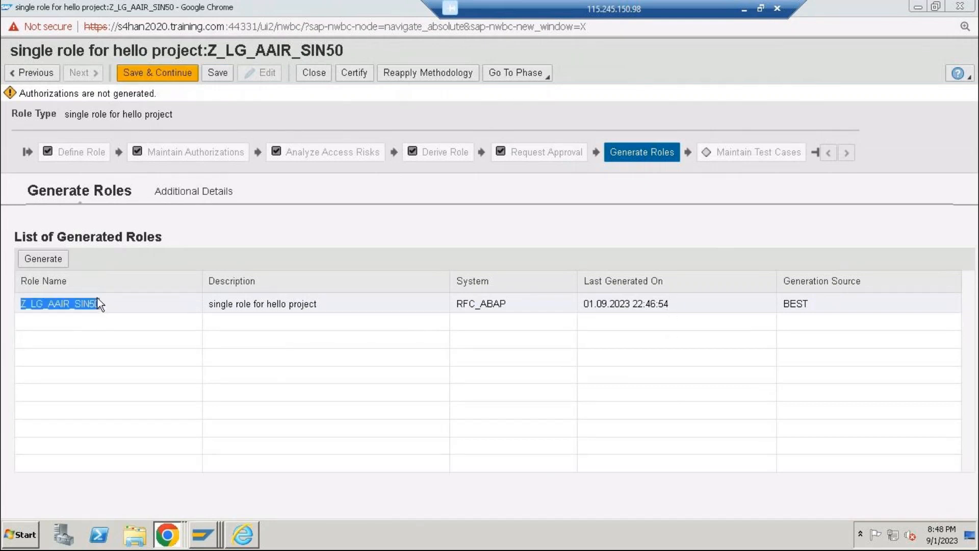
Close the role window and open the User Level access risk analysis in a maximized window
click(968, 5)
click(968, 5)
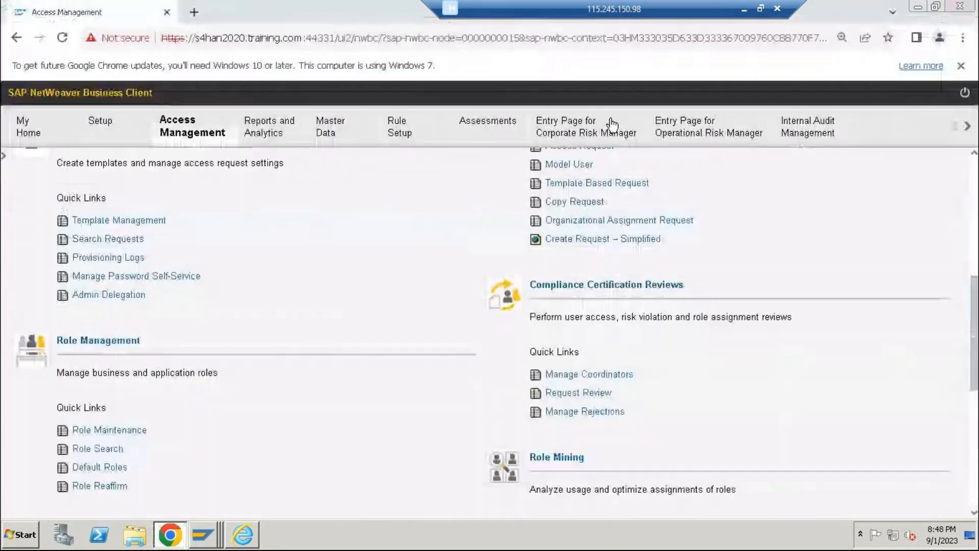
scroll(209, 216, up, 4)
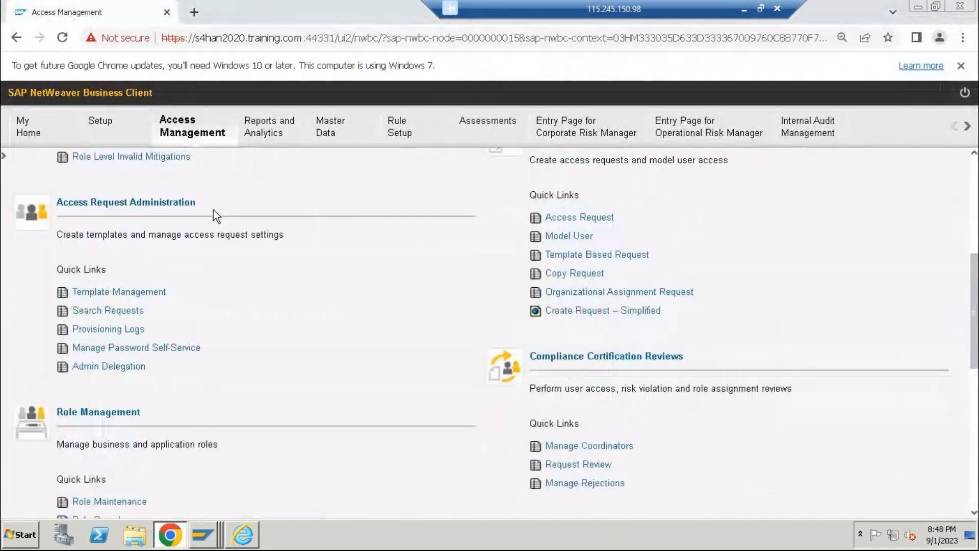
scroll(166, 255, up, 3)
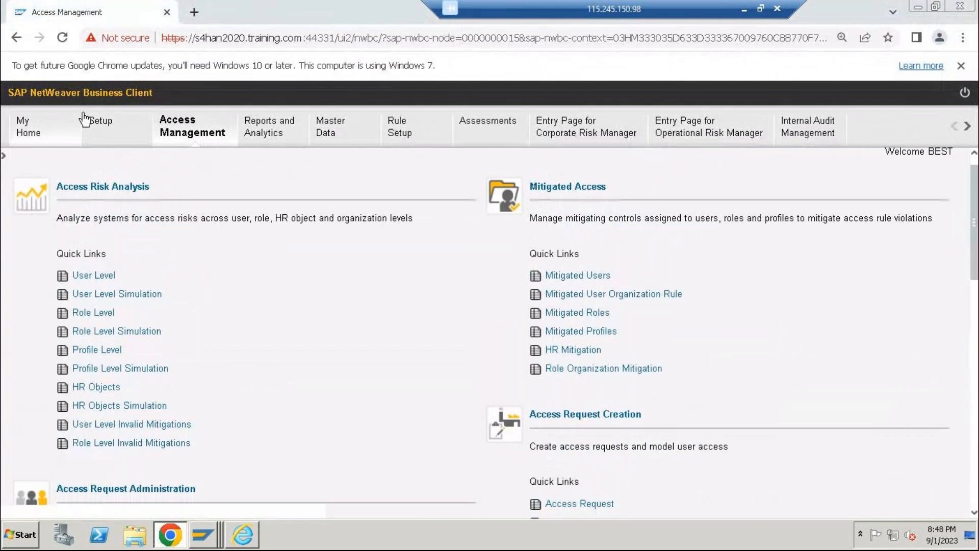
click(102, 276)
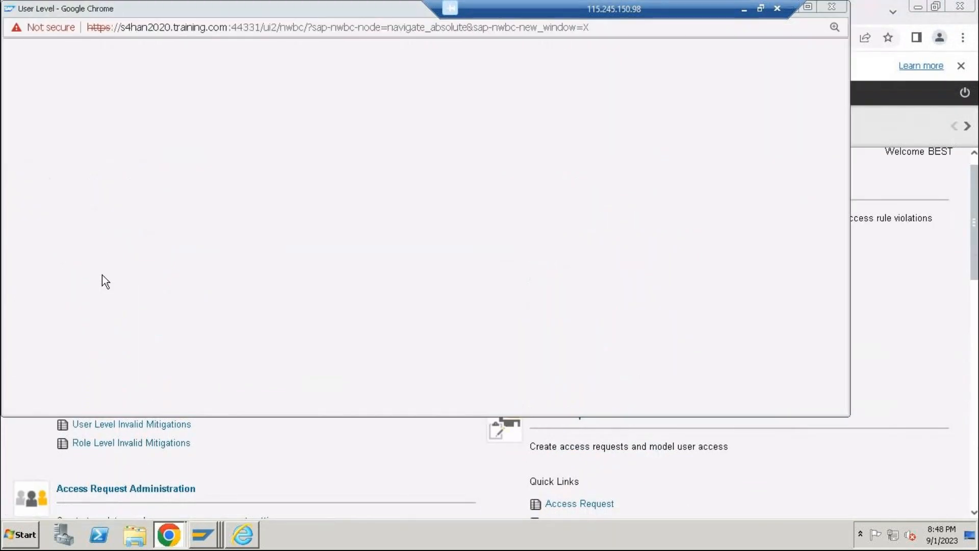
double_click(171, 6)
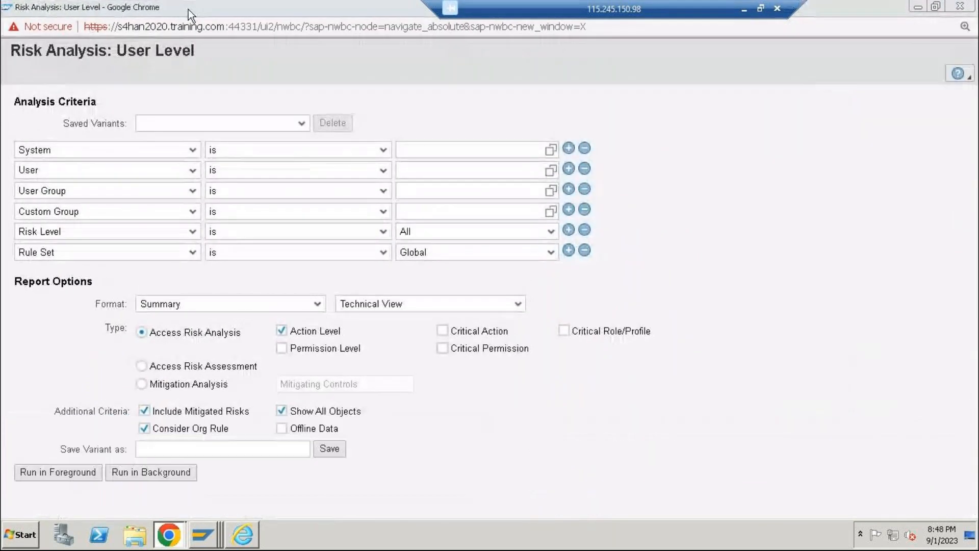
Set the System criterion of the user-level risk analysis to RFC_ABAP from the list of connectors
click(552, 150)
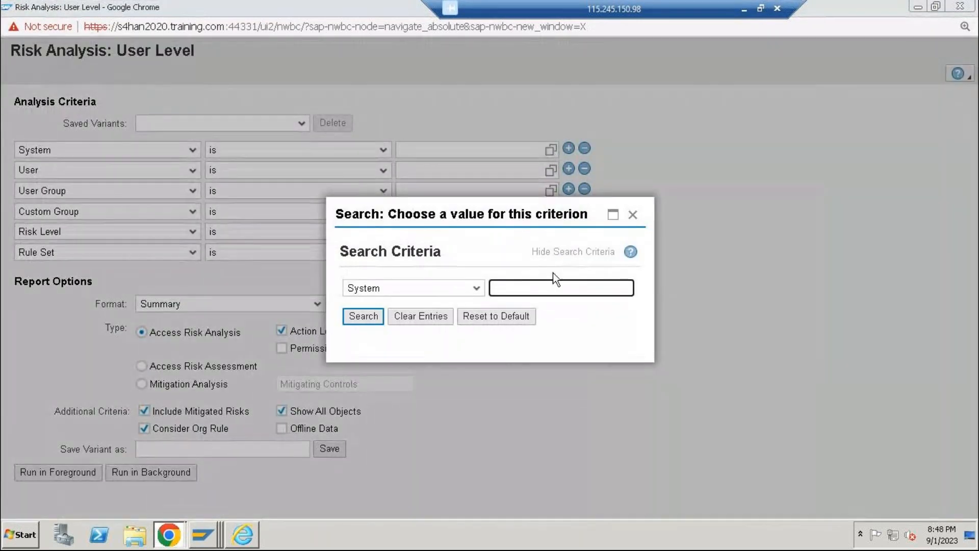
scroll(490, 403, down, 1)
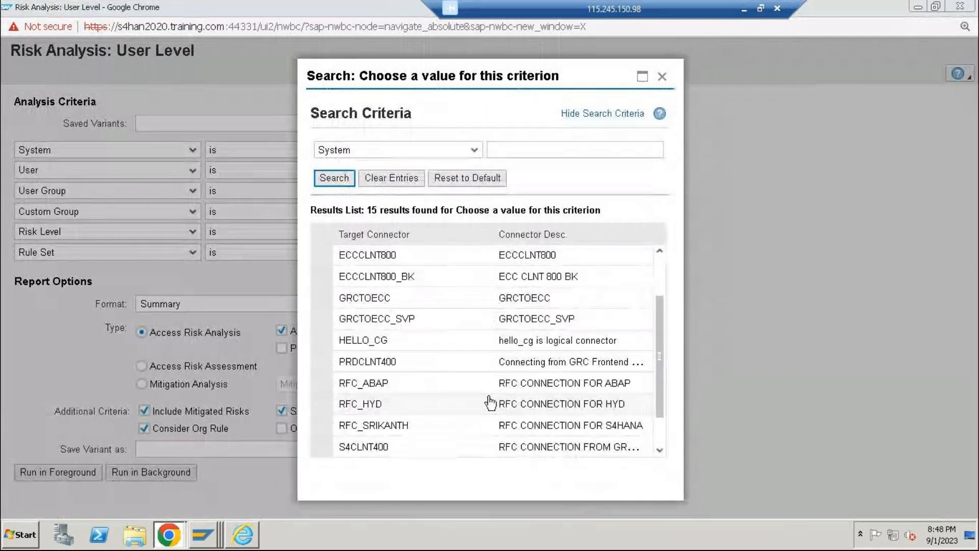
click(337, 391)
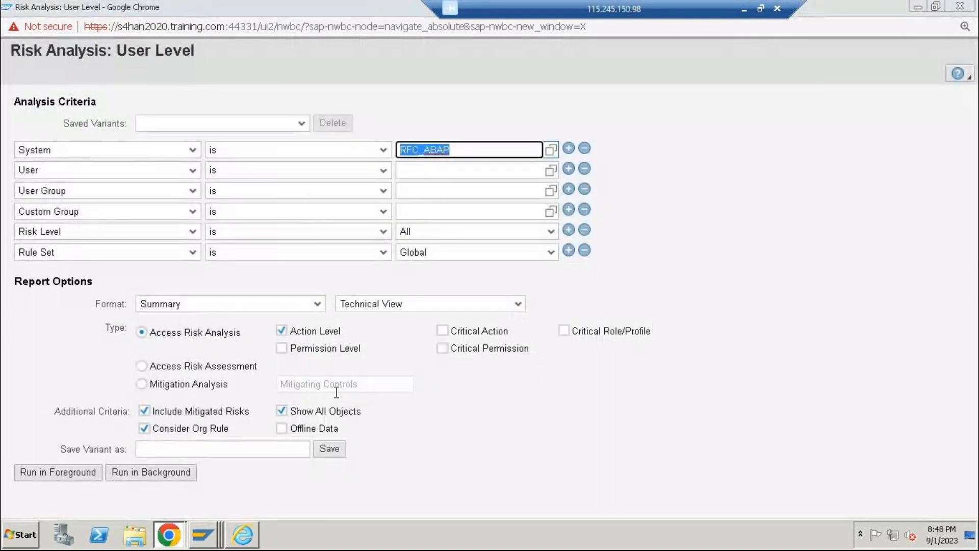
Search the users of system RFC_ABAP for a specific user ID, clear the System filter and close the user search
click(551, 170)
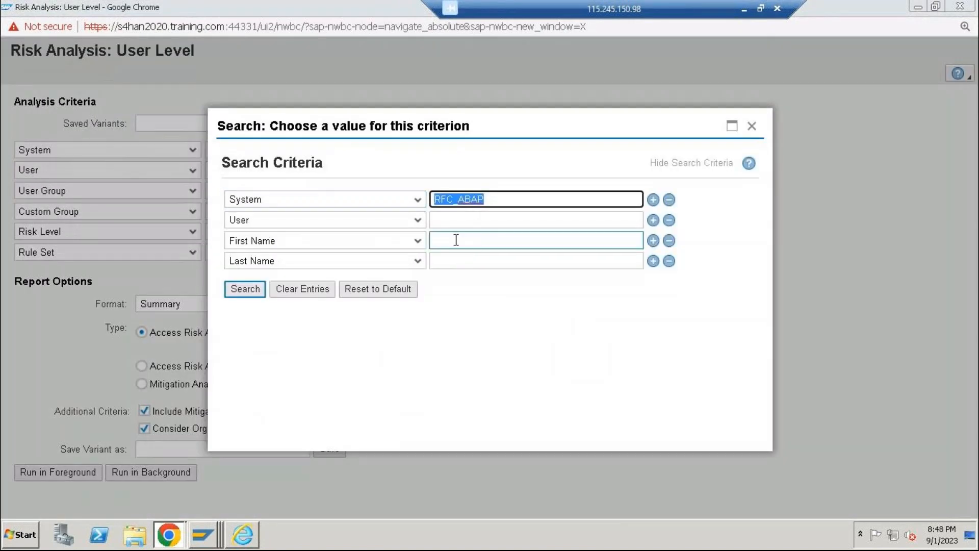
click(456, 221)
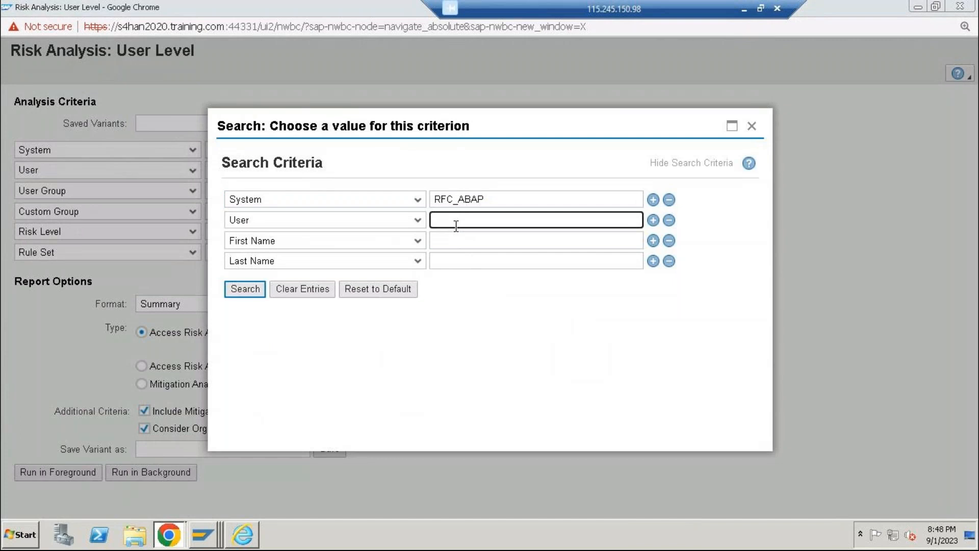
text(vijaya)
key(Return)
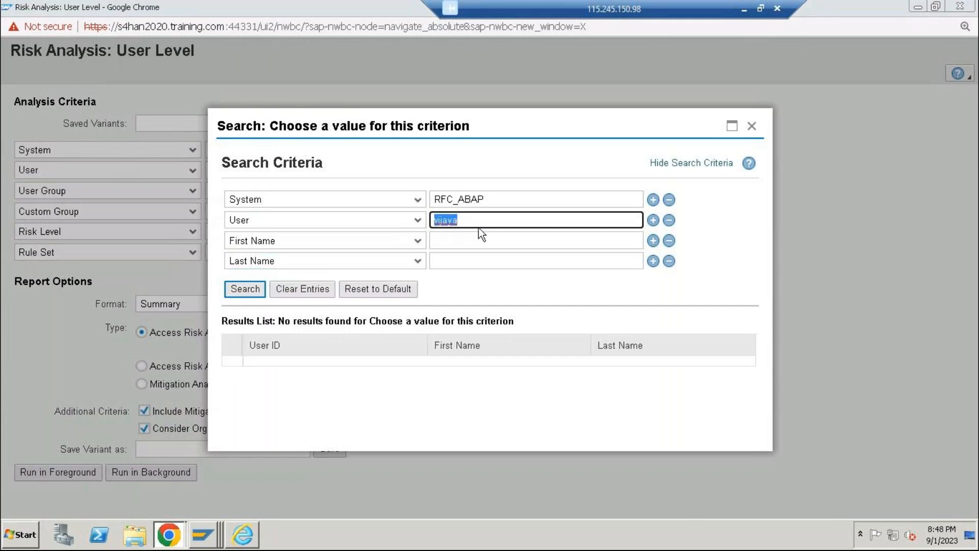
click(586, 200)
key(BackSpace)
key(BackSpace)
key(BackSpace)
key(BackSpace)
key(BackSpace)
key(BackSpace)
key(BackSpace)
key(BackSpace)
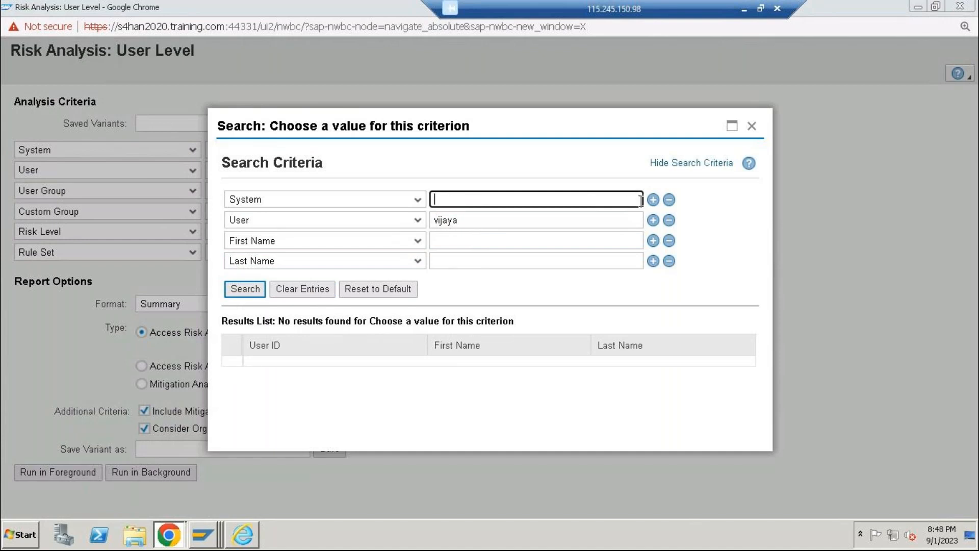
click(749, 128)
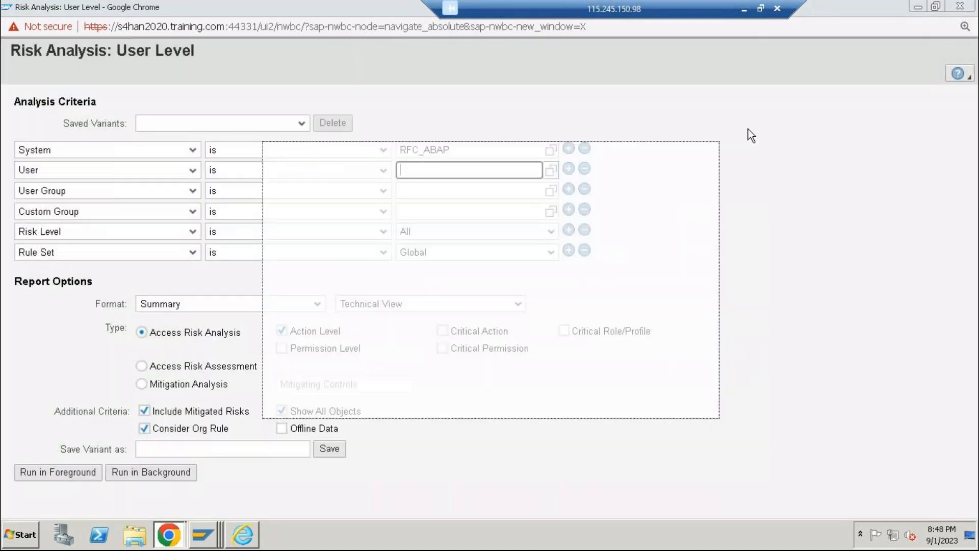
Change the System criterion of the user-level risk analysis to RFC_HYD from the full list of connectors
click(551, 149)
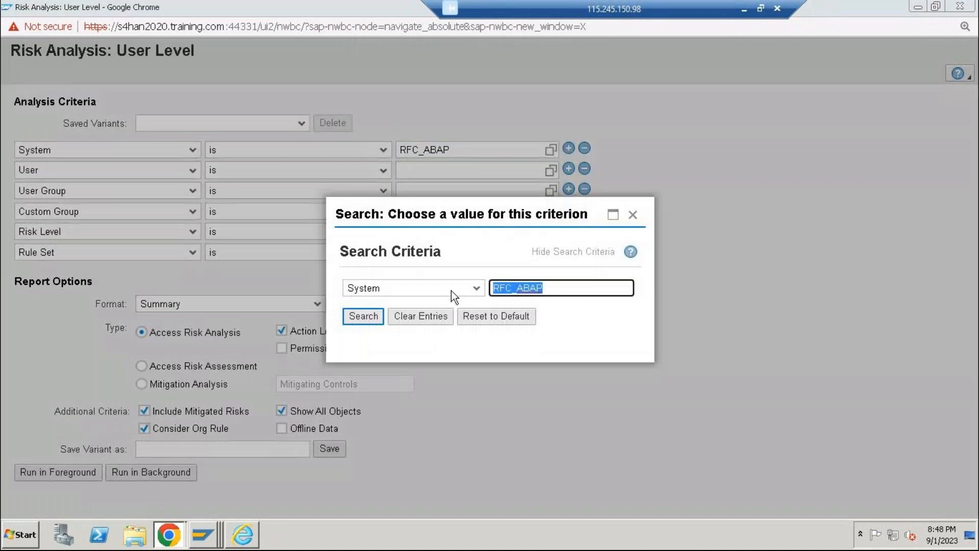
click(543, 248)
key(BackSpace)
key(BackSpace)
key(BackSpace)
key(BackSpace)
key(BackSpace)
key(BackSpace)
key(BackSpace)
key(BackSpace)
click(334, 276)
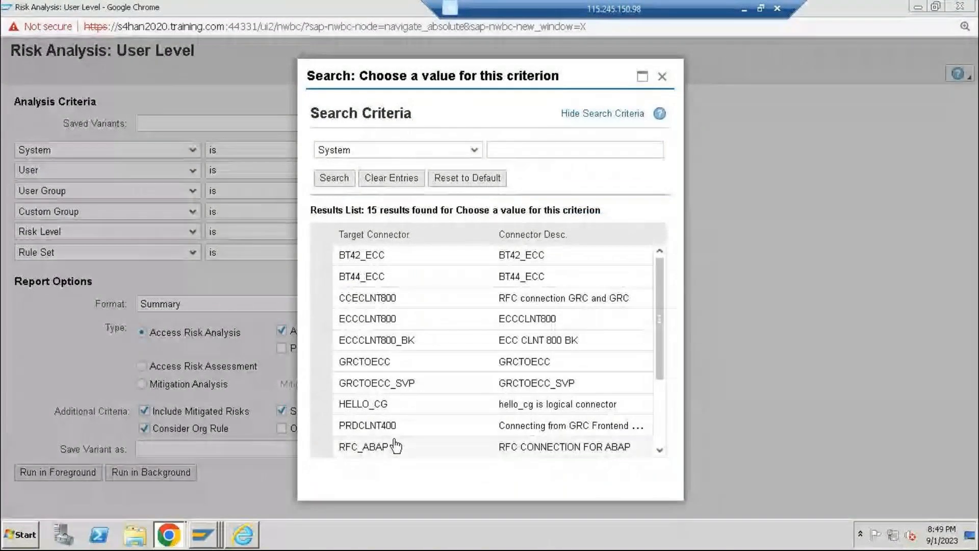
scroll(355, 347, down, 1)
scroll(355, 347, down, 2)
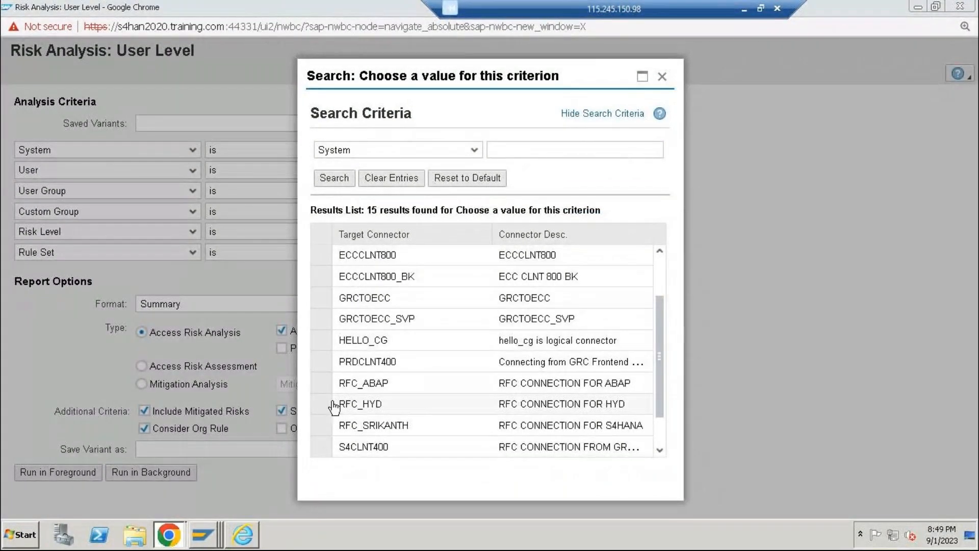
double_click(357, 404)
Search the users of system RFC_HYD by the start of a user ID and set the matching user as the User criterion
click(507, 174)
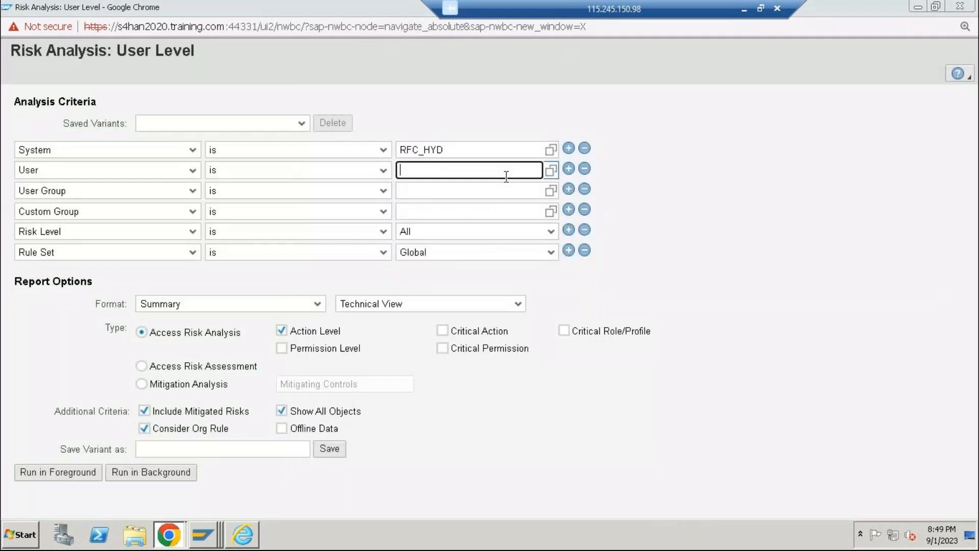
click(551, 171)
click(499, 216)
text(vija)
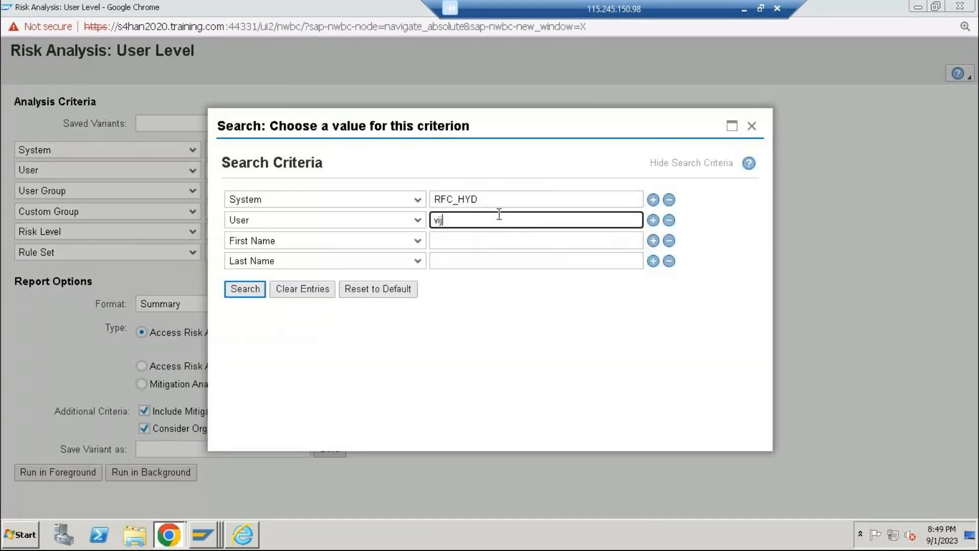
key(Down)
key(Down)
key(Return)
key(Return)
click(240, 366)
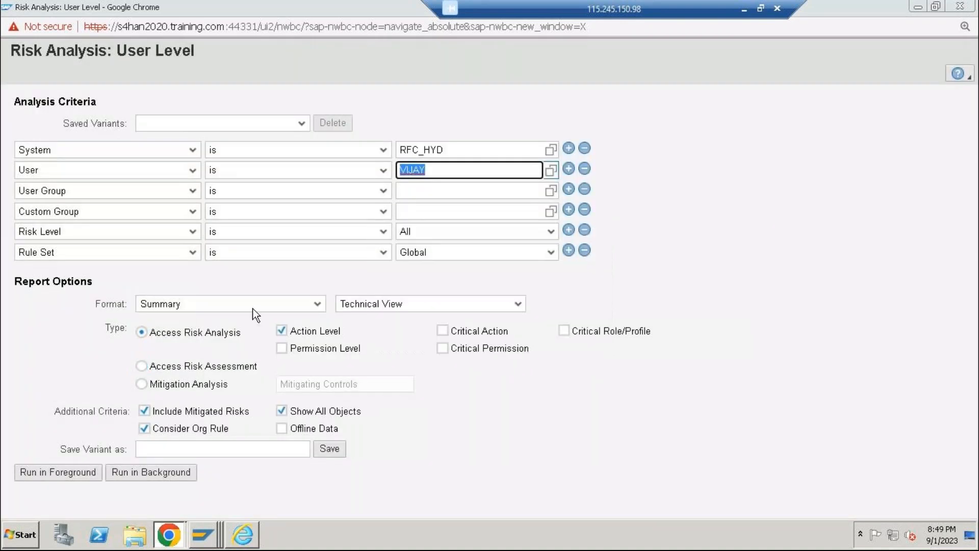
Set the Rule Set criterion to HYD FOR S4HANA SYSTEM and run the access risk analysis in the foreground
click(551, 253)
click(551, 253)
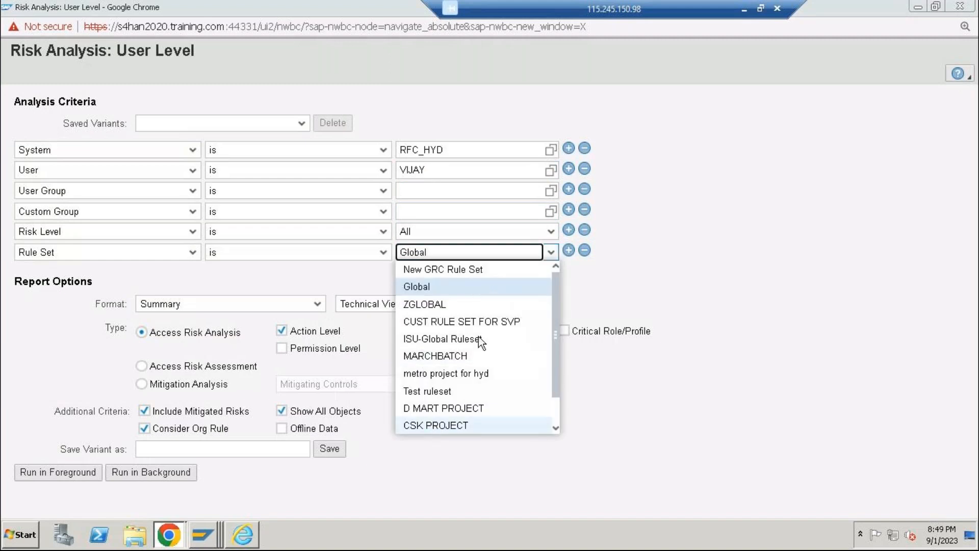
scroll(463, 414, down, 1)
click(442, 425)
click(76, 474)
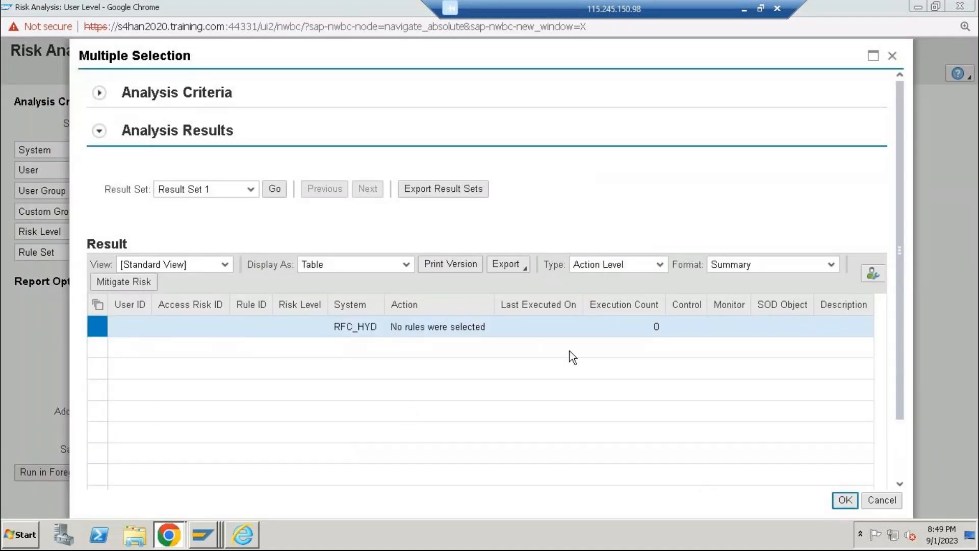
Close the analysis results and the User Level, Access Management and Role Approval browser windows
double_click(415, 327)
click(845, 500)
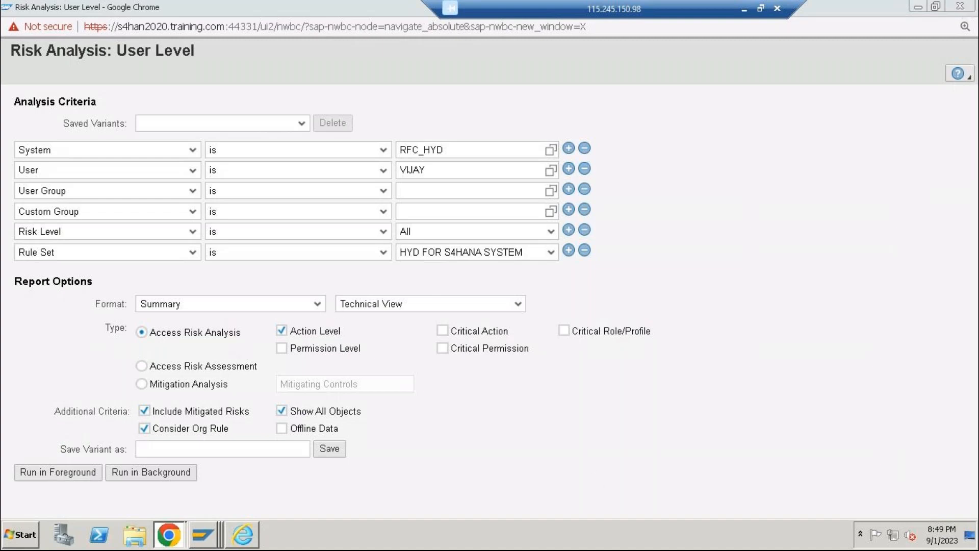
click(969, 7)
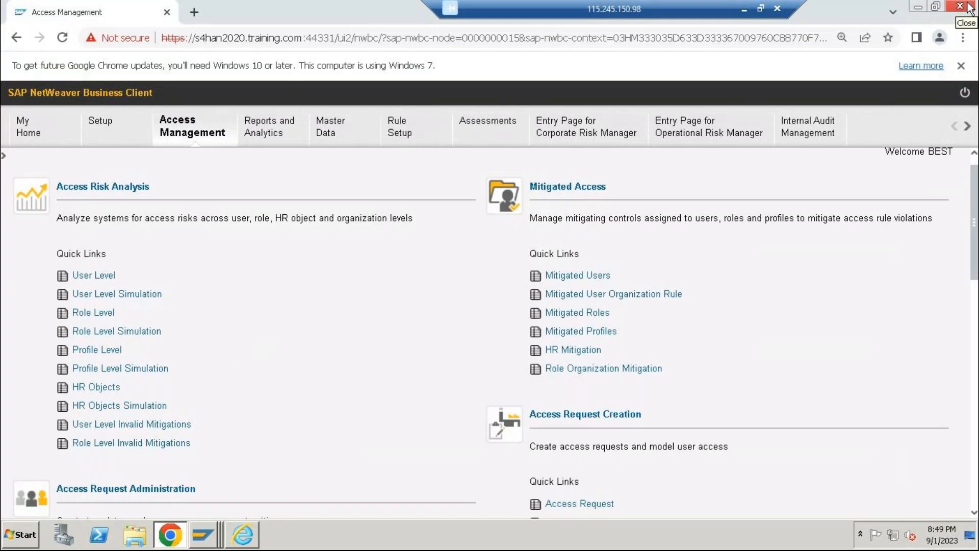
click(968, 6)
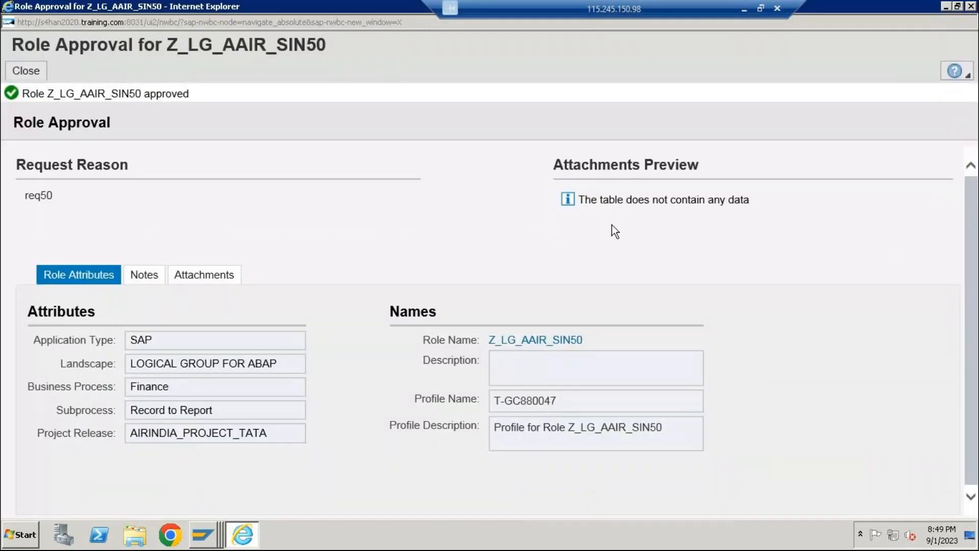
click(971, 7)
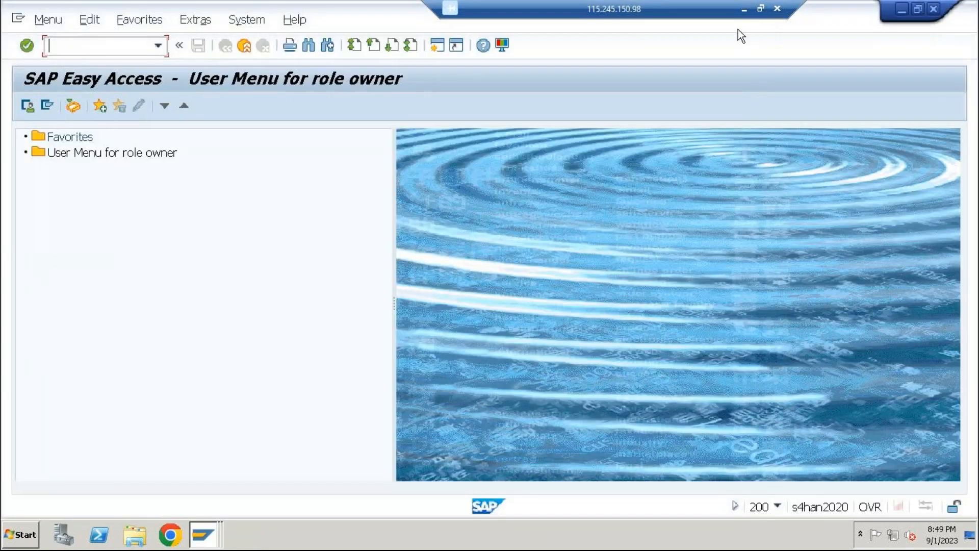
Minimize the remote desktop session and the GoTo windows, and bring the GoTo meeting window back up
click(743, 9)
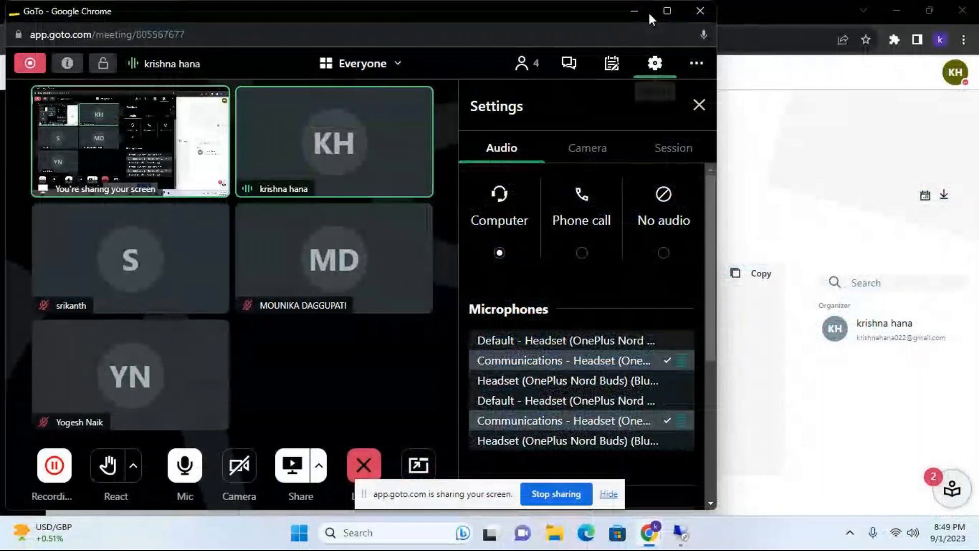
click(634, 11)
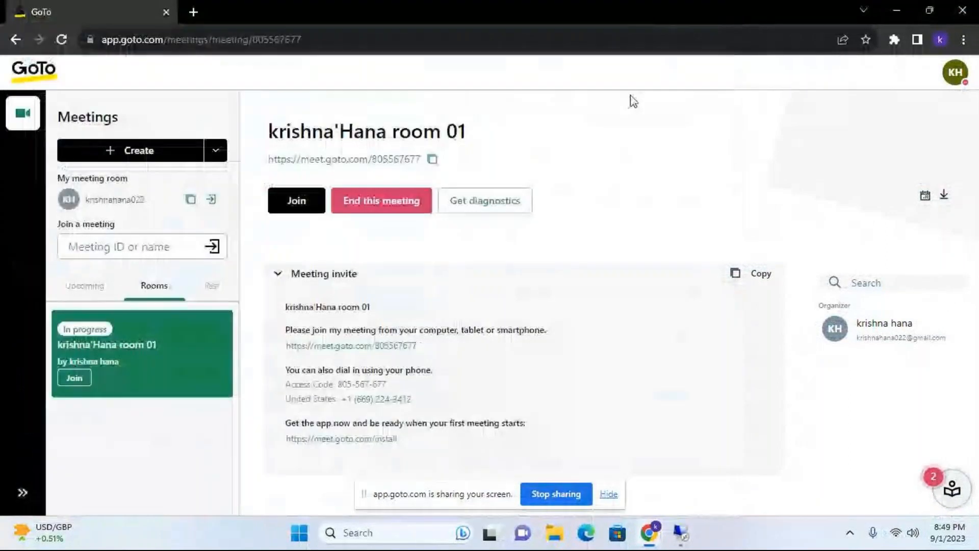
click(904, 12)
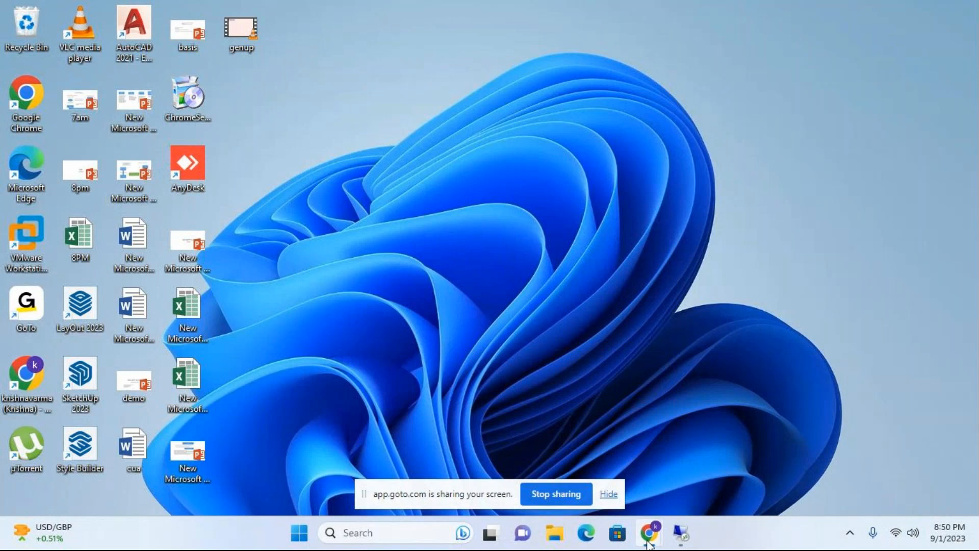
mouse_move(649, 541)
click(672, 470)
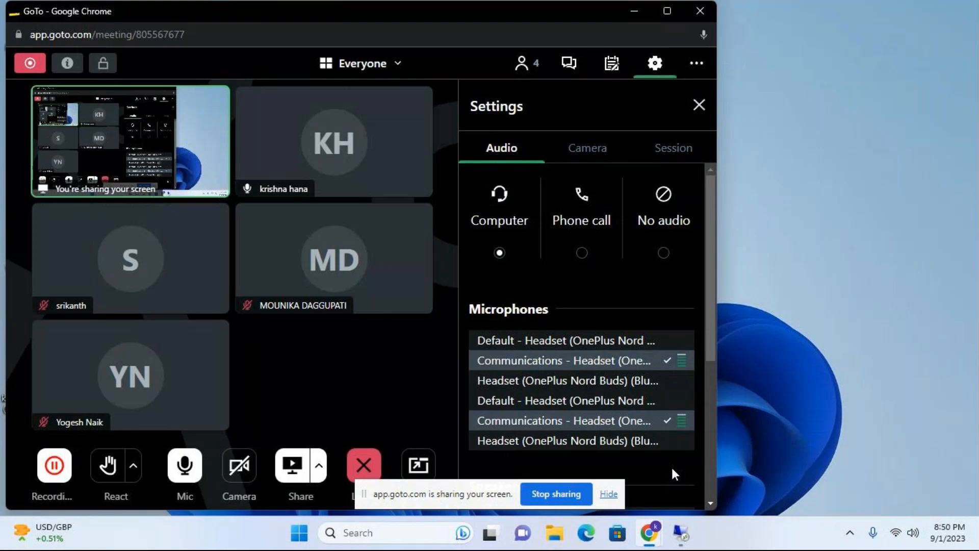